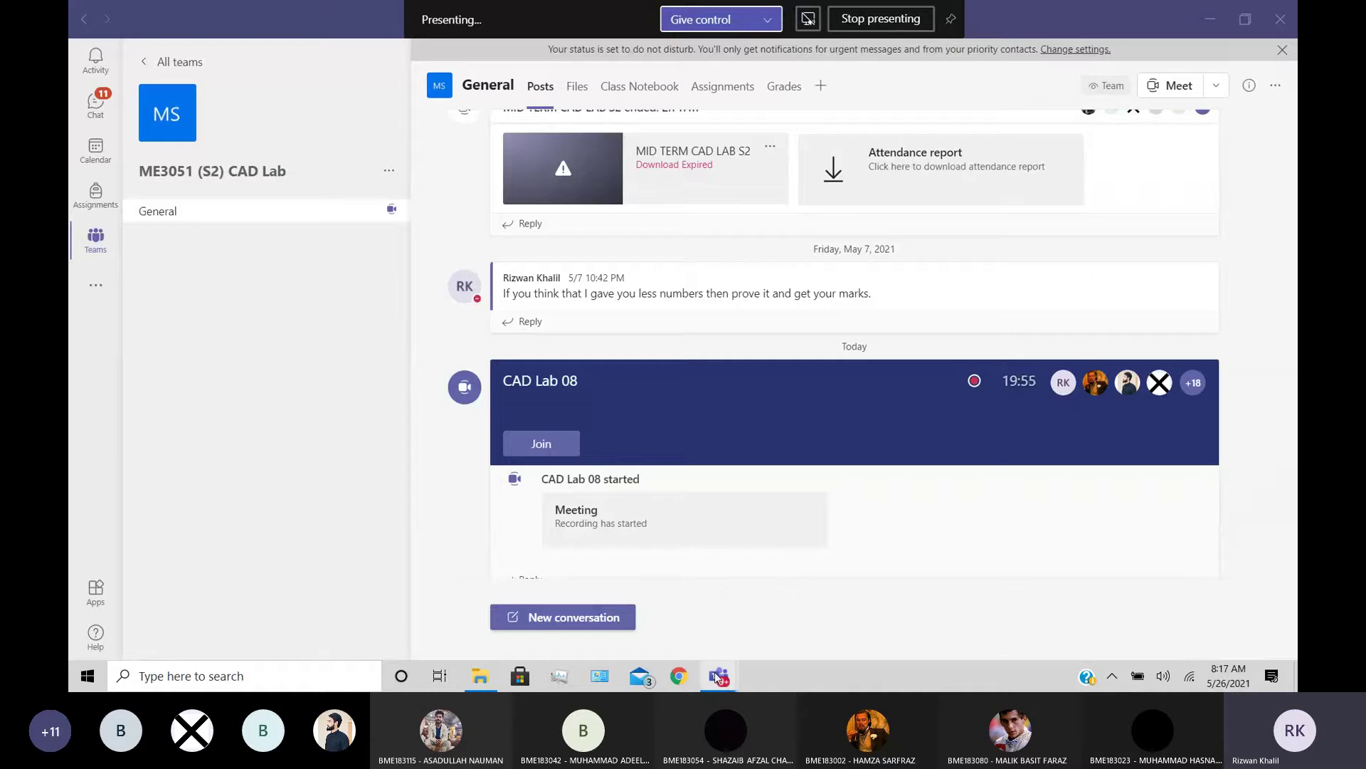
- View the CAD Lab 08 meeting window, then switch to Google Chrome
mouse_move(718, 676)
left_click(771, 610)
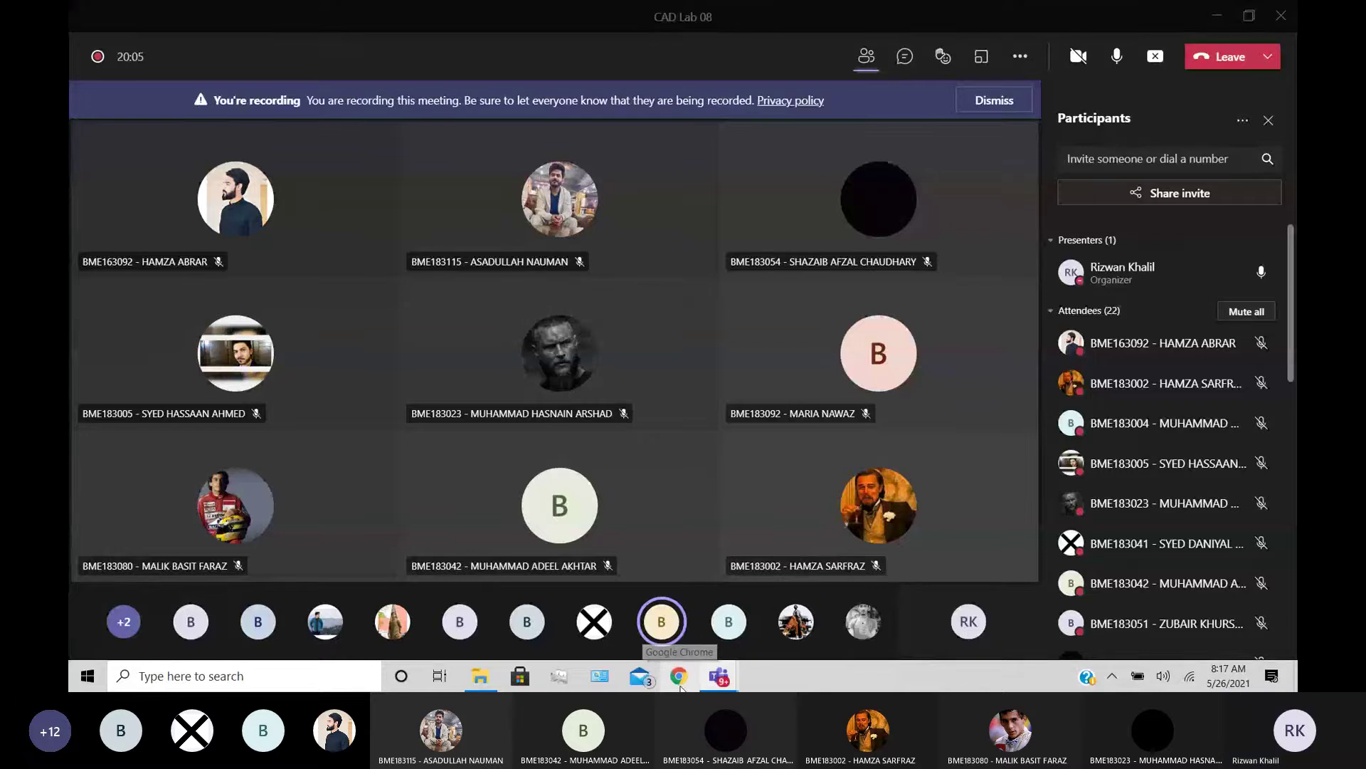
left_click(681, 687)
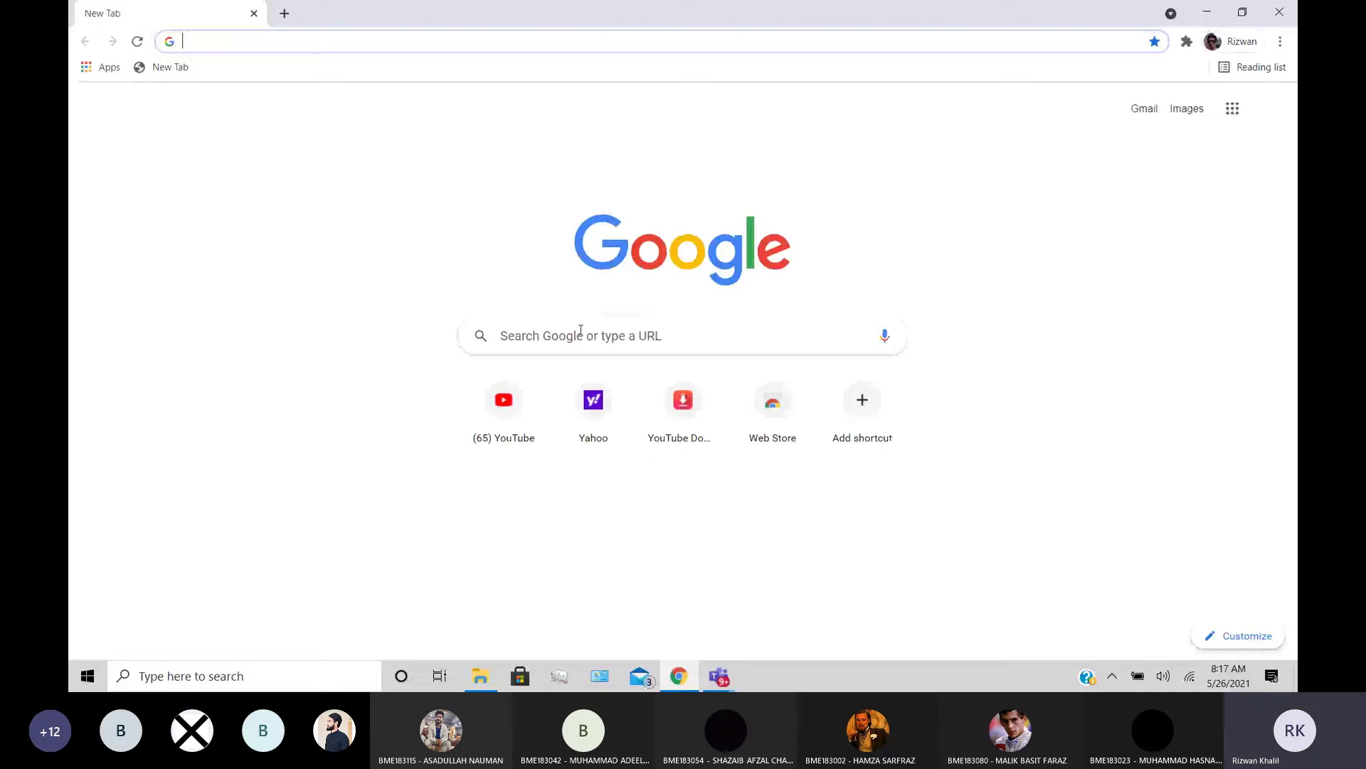
left_click(580, 329)
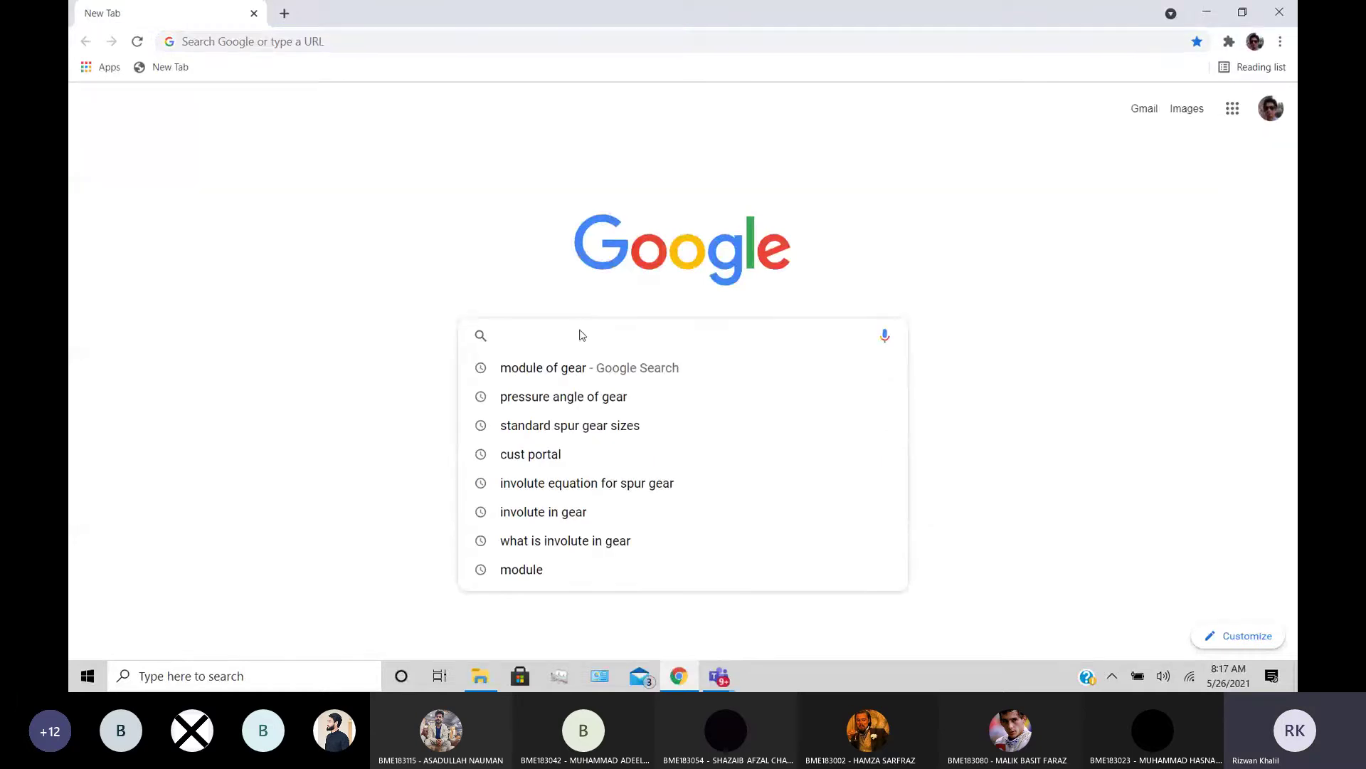
type("spr")
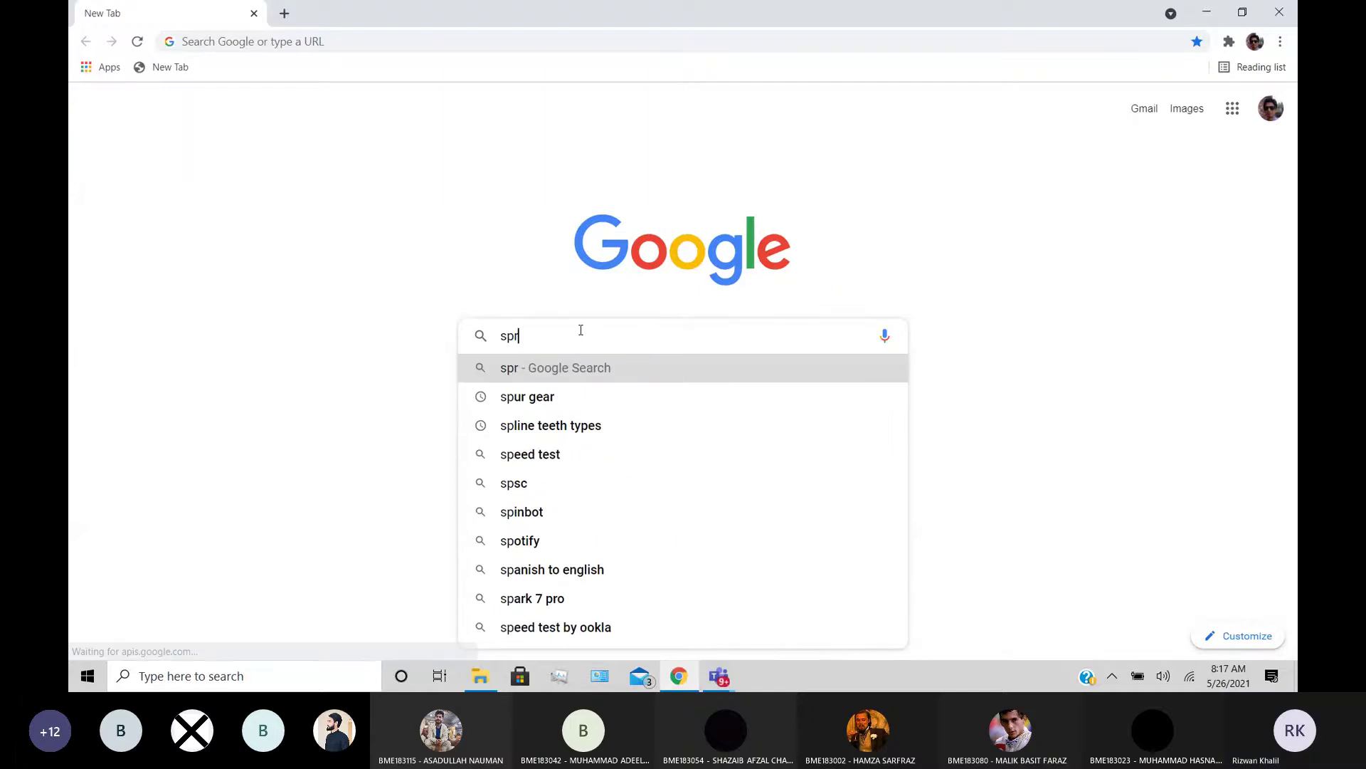
key("Down")
key("Return")
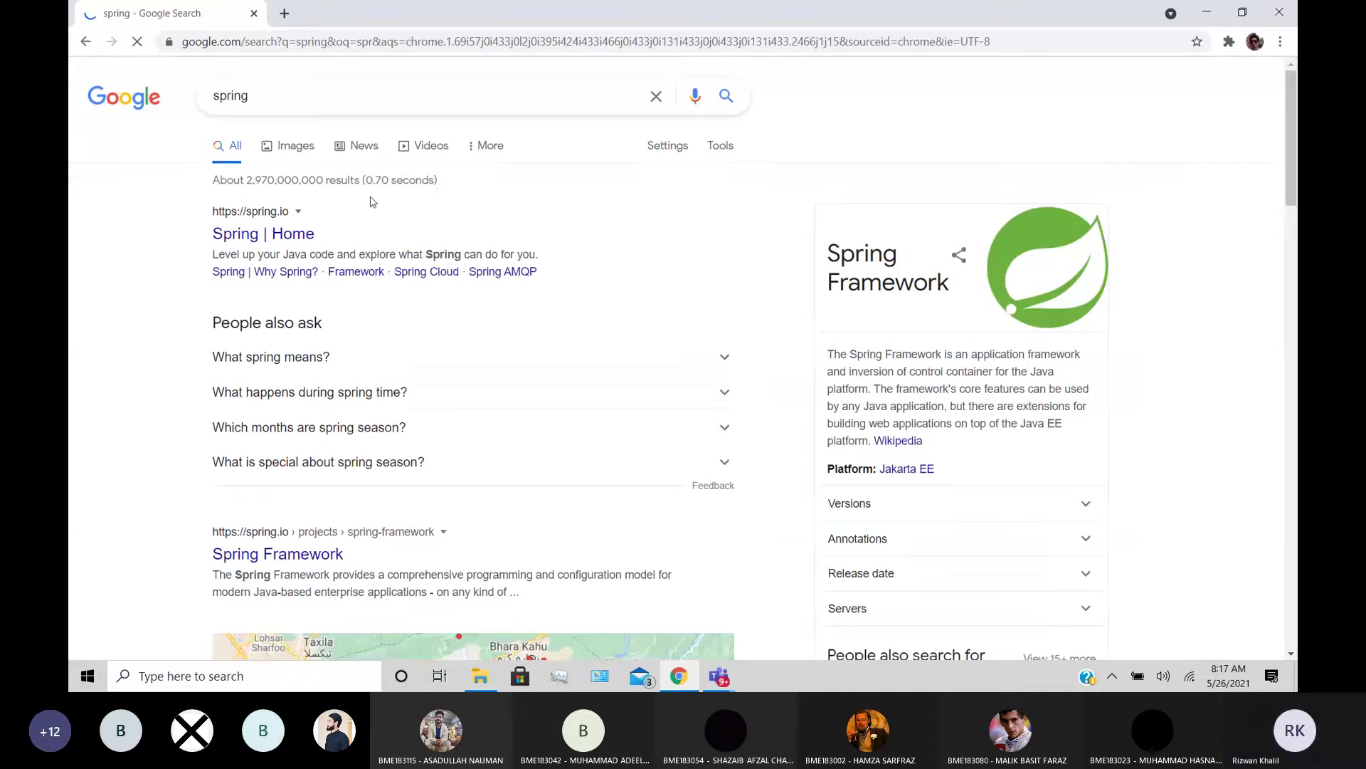
- Search Google for "spur gear" and show the image results
double_click(213, 96)
type("spur gear")
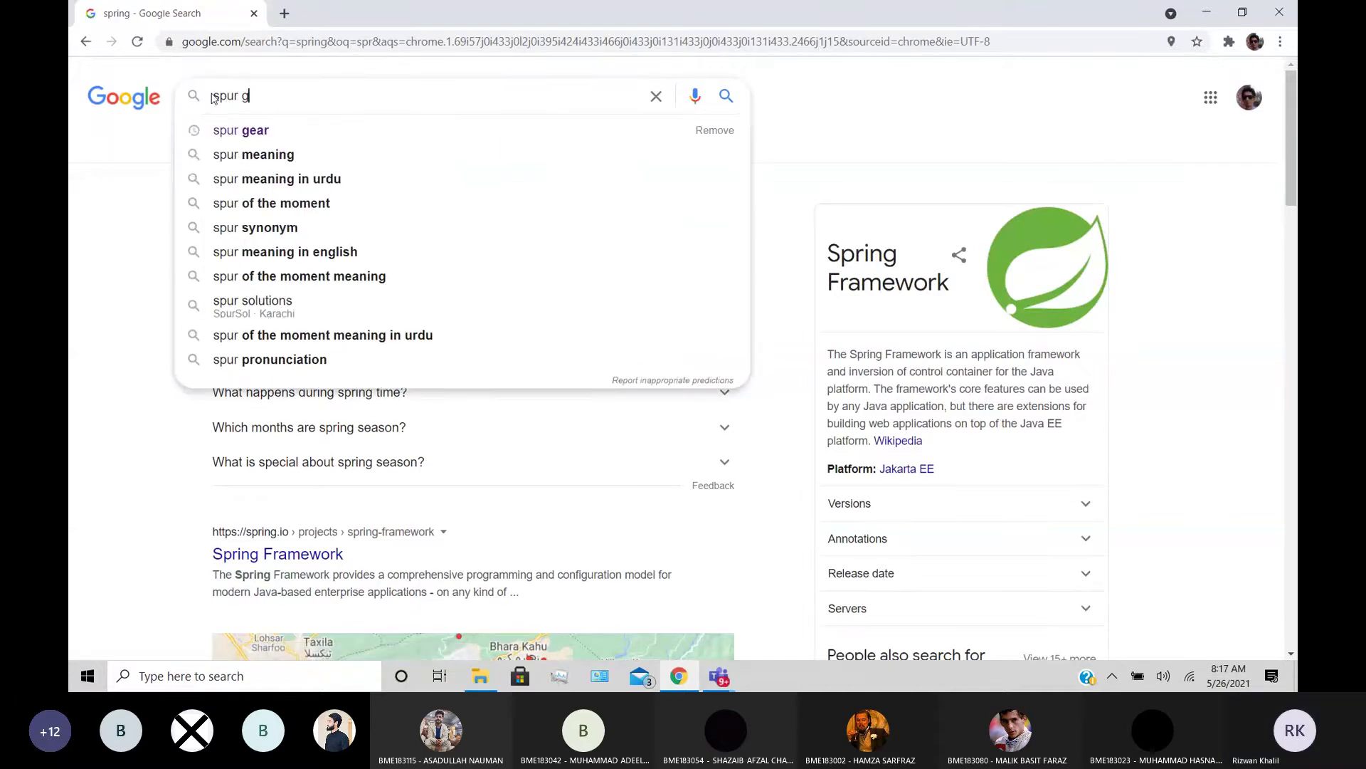
key("Return")
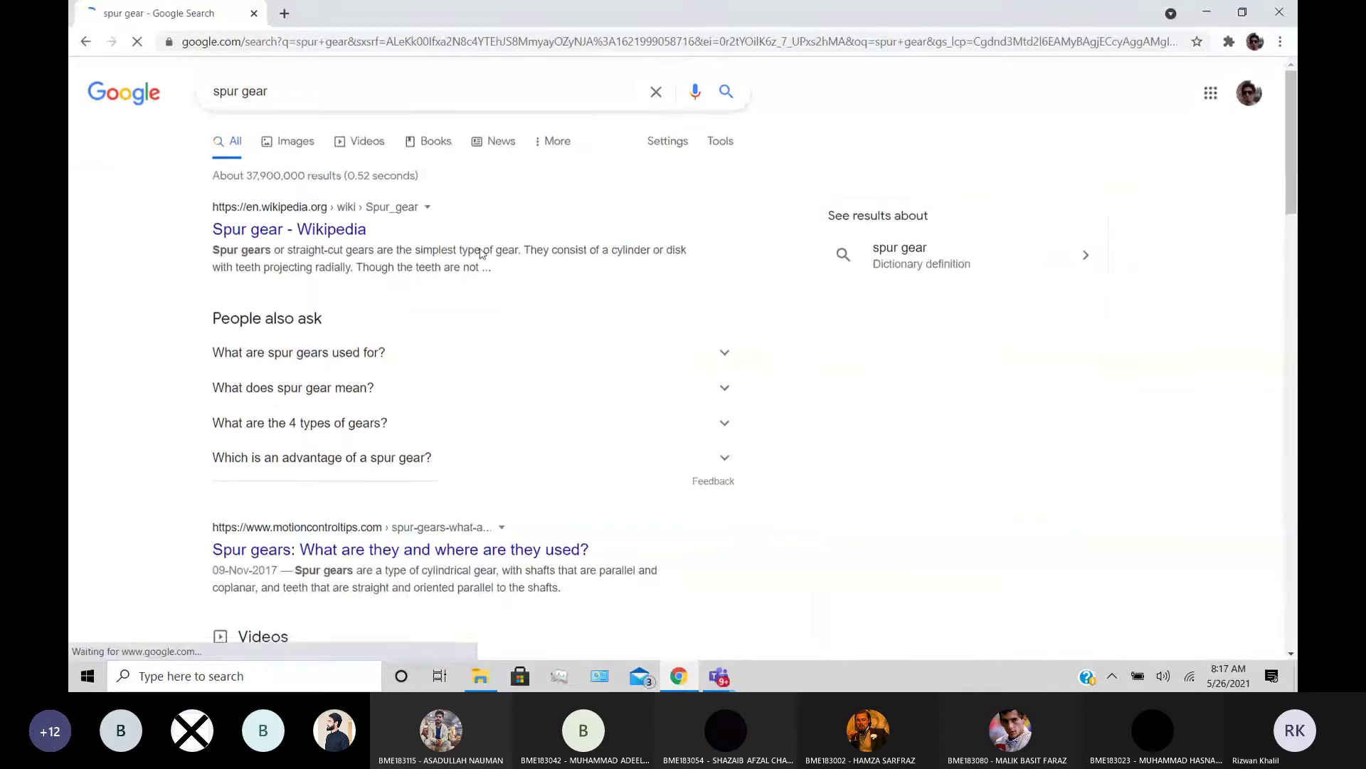
scroll(481, 254, "down", 2)
scroll(430, 211, "up", 2)
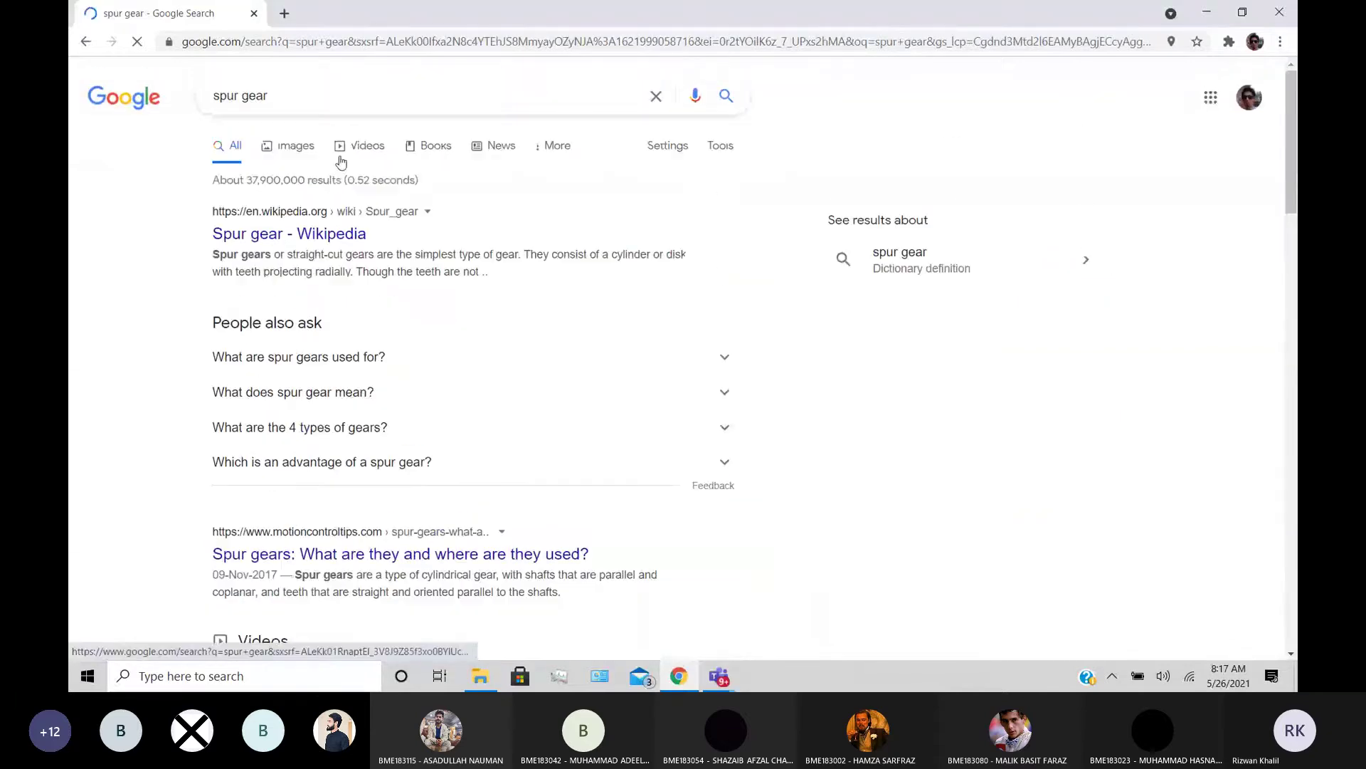
left_click(296, 149)
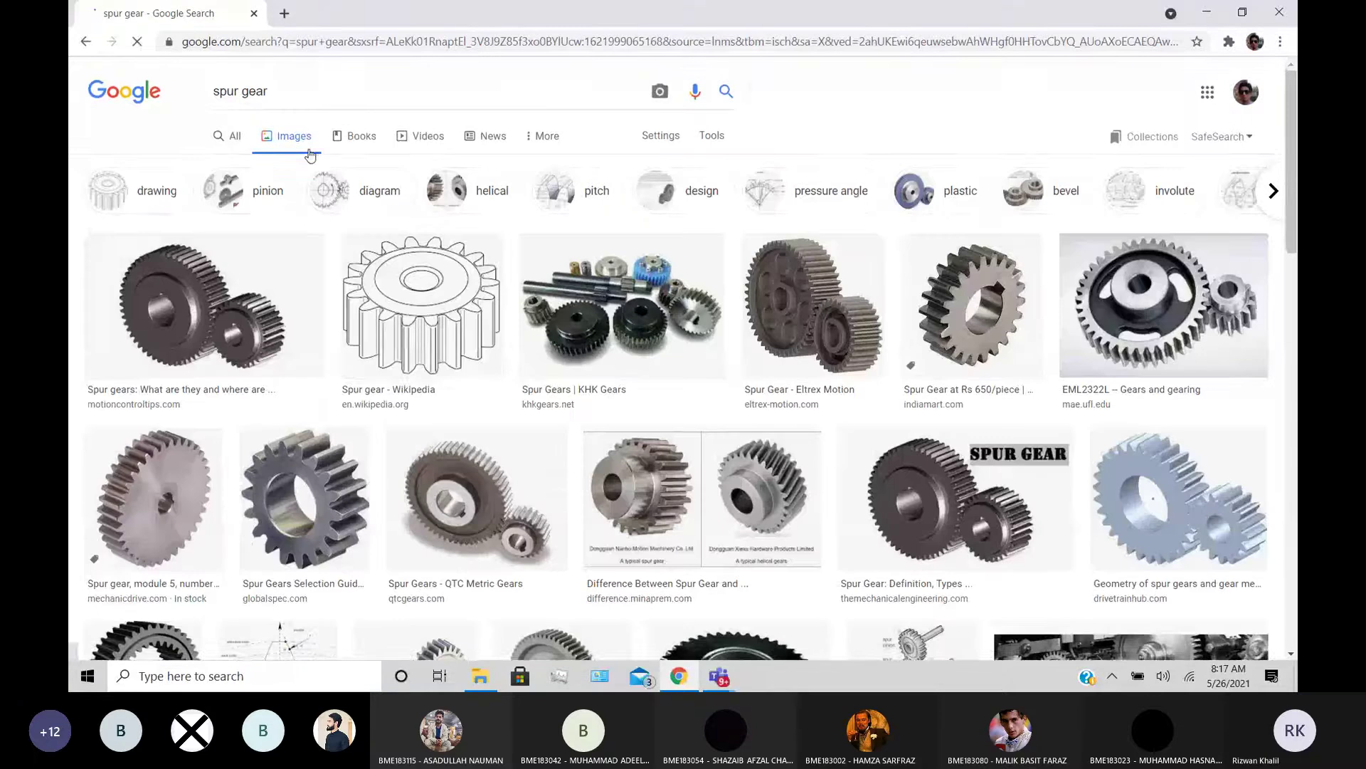
- Look through the spur gear image results to examine different gear shapes and tooth forms
scroll(434, 363, "down", 1)
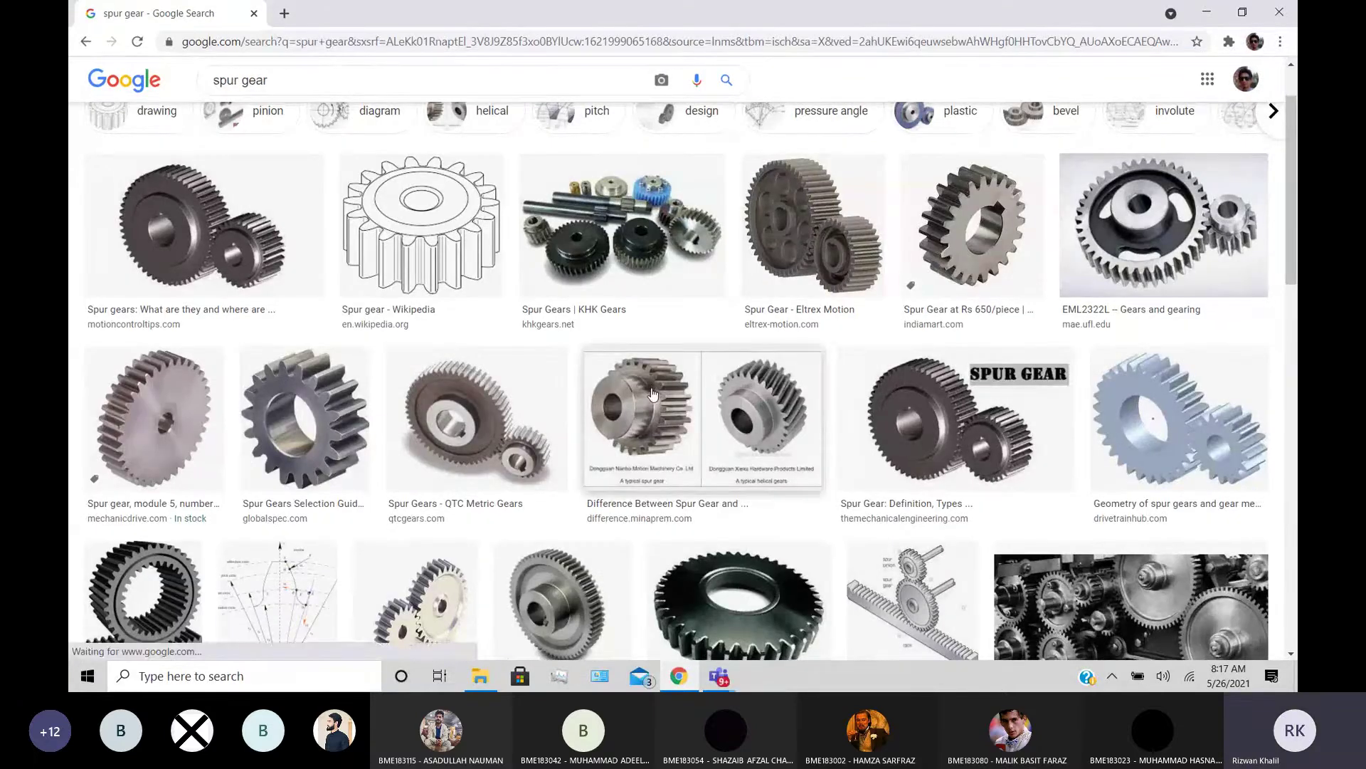
scroll(652, 396, "down", 2)
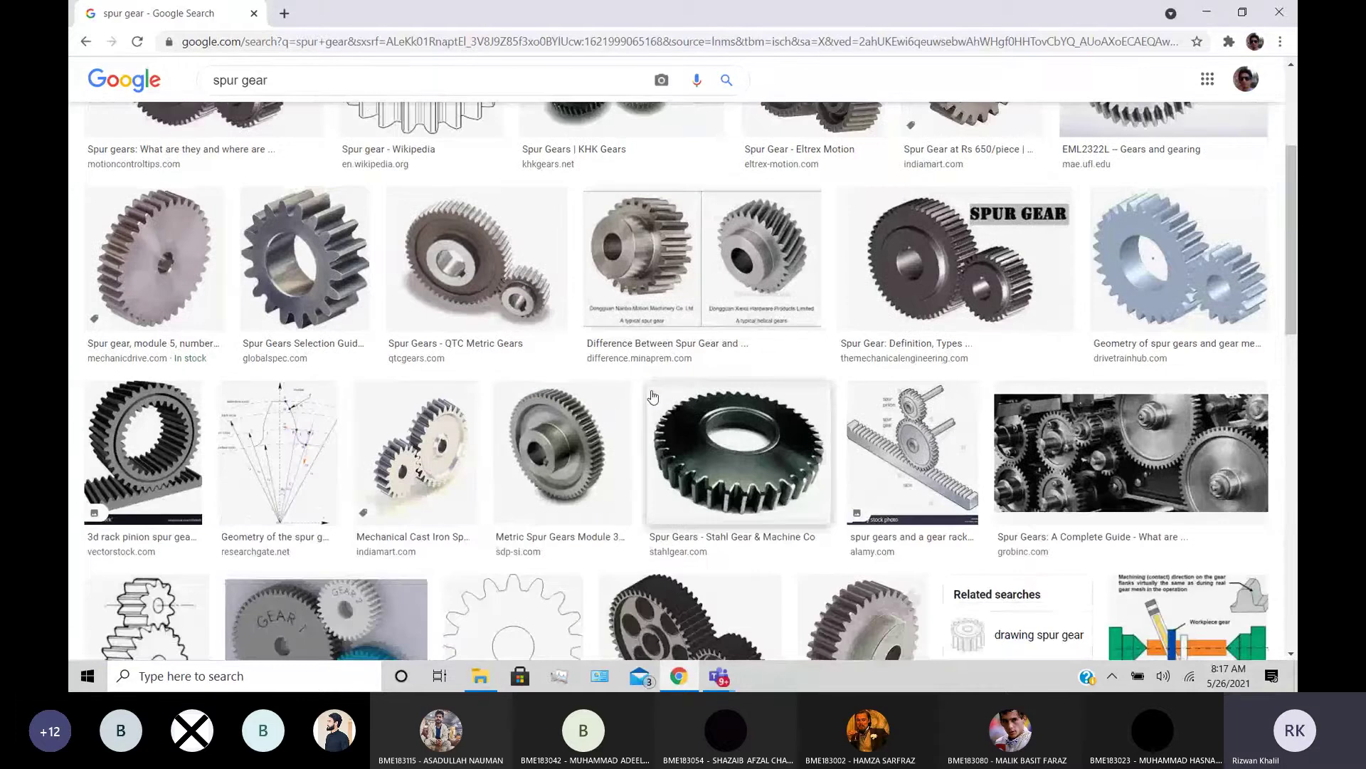
scroll(694, 344, "down", 3)
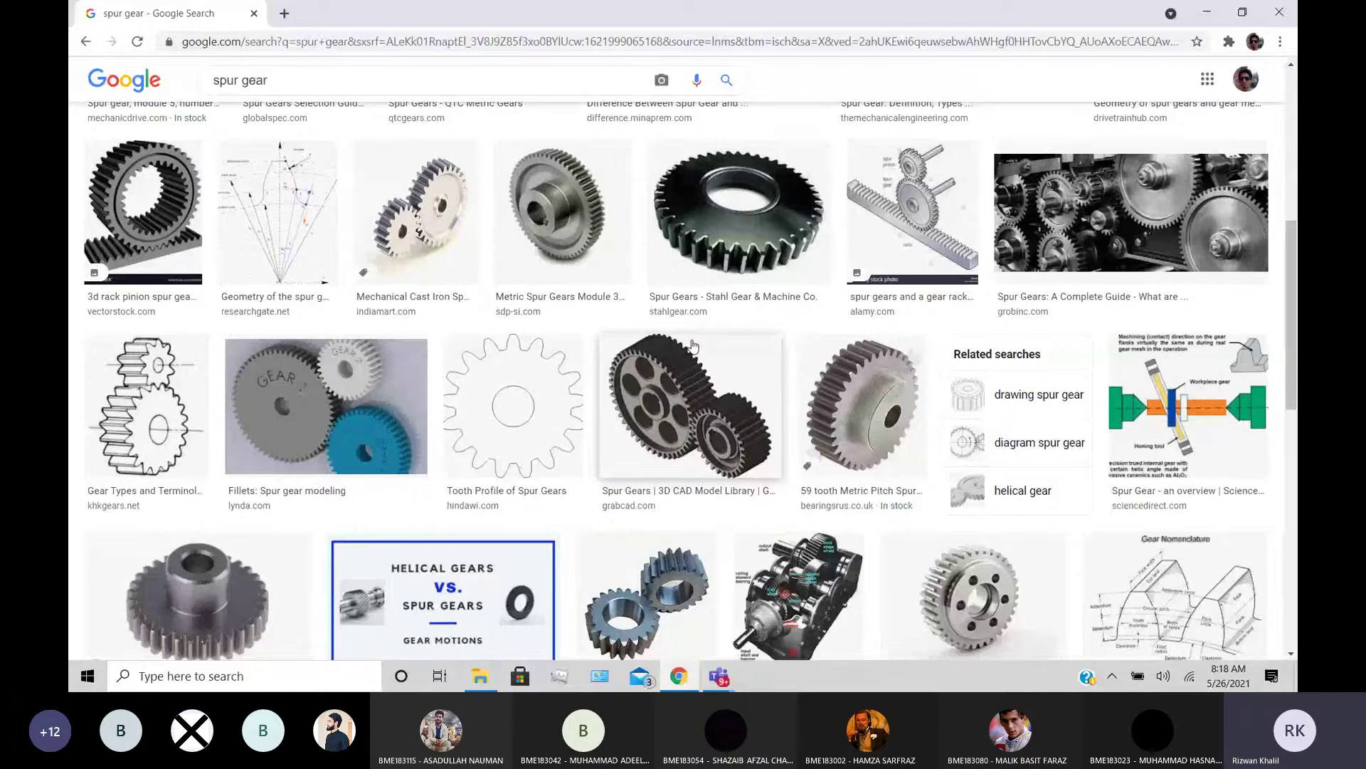
scroll(694, 345, "up", 2)
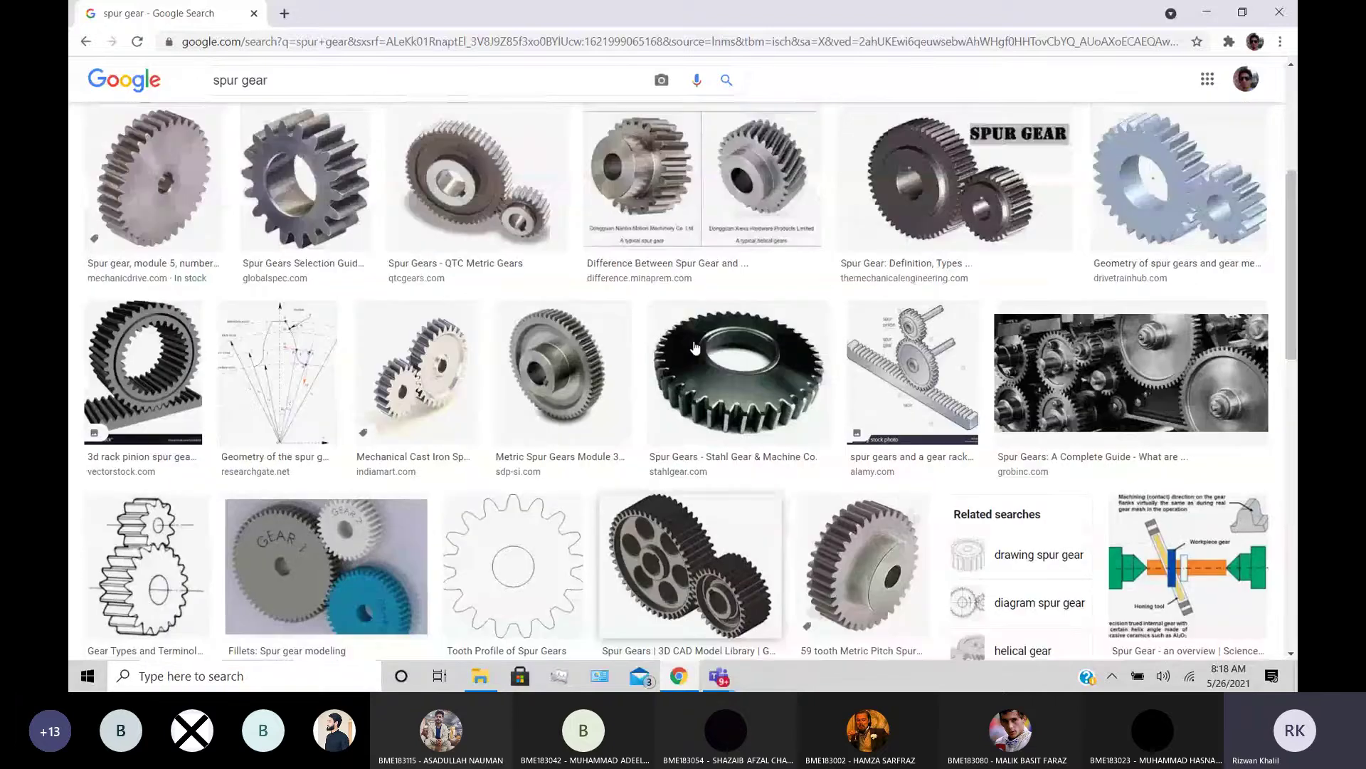
scroll(696, 348, "up", 1)
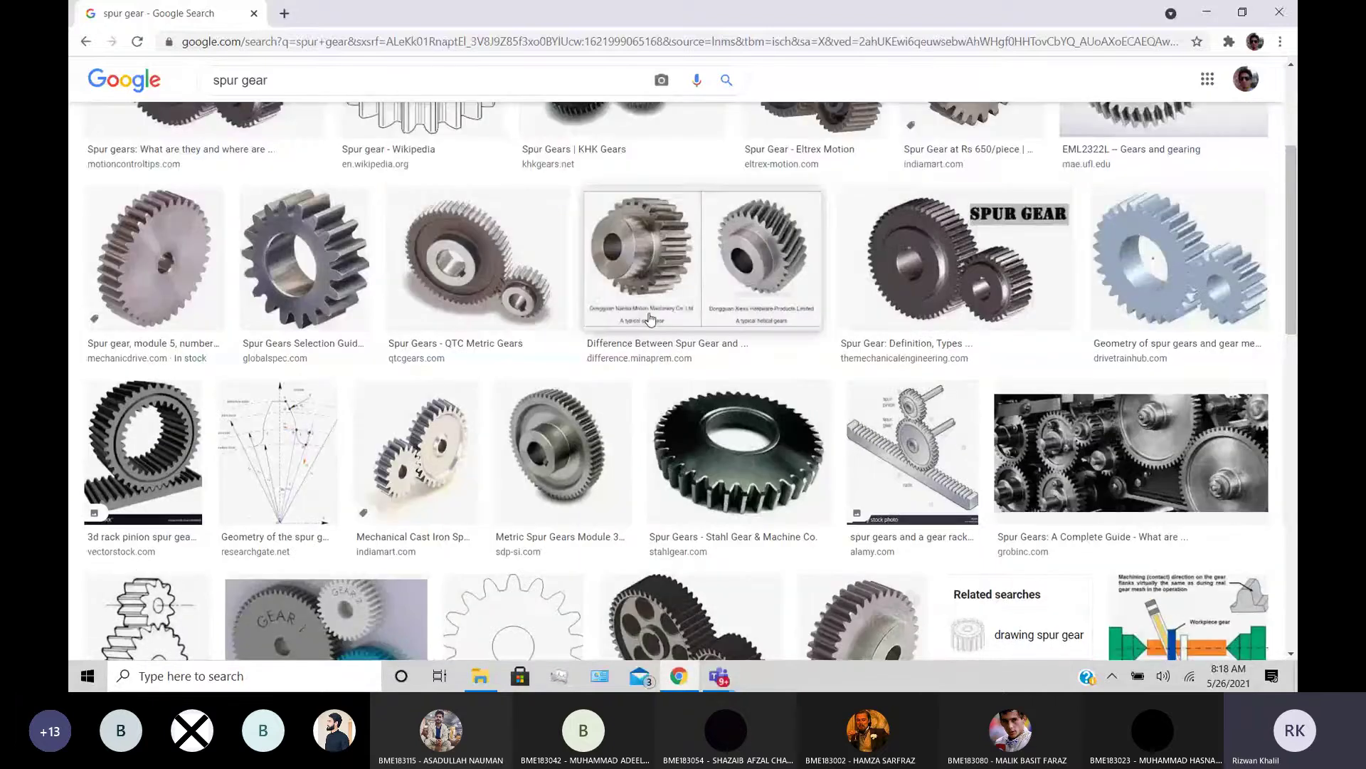
scroll(650, 318, "down", 2)
scroll(652, 319, "up", 3)
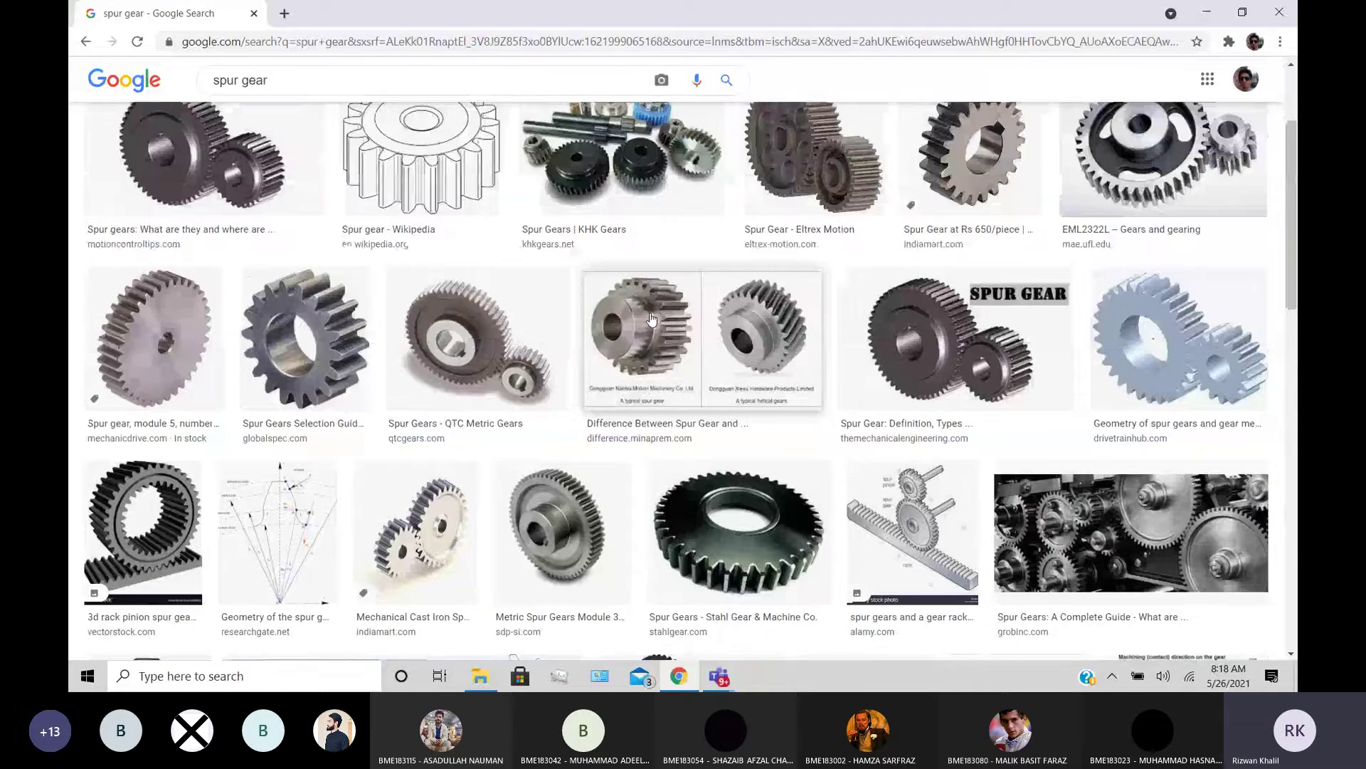
scroll(651, 318, "down", 1)
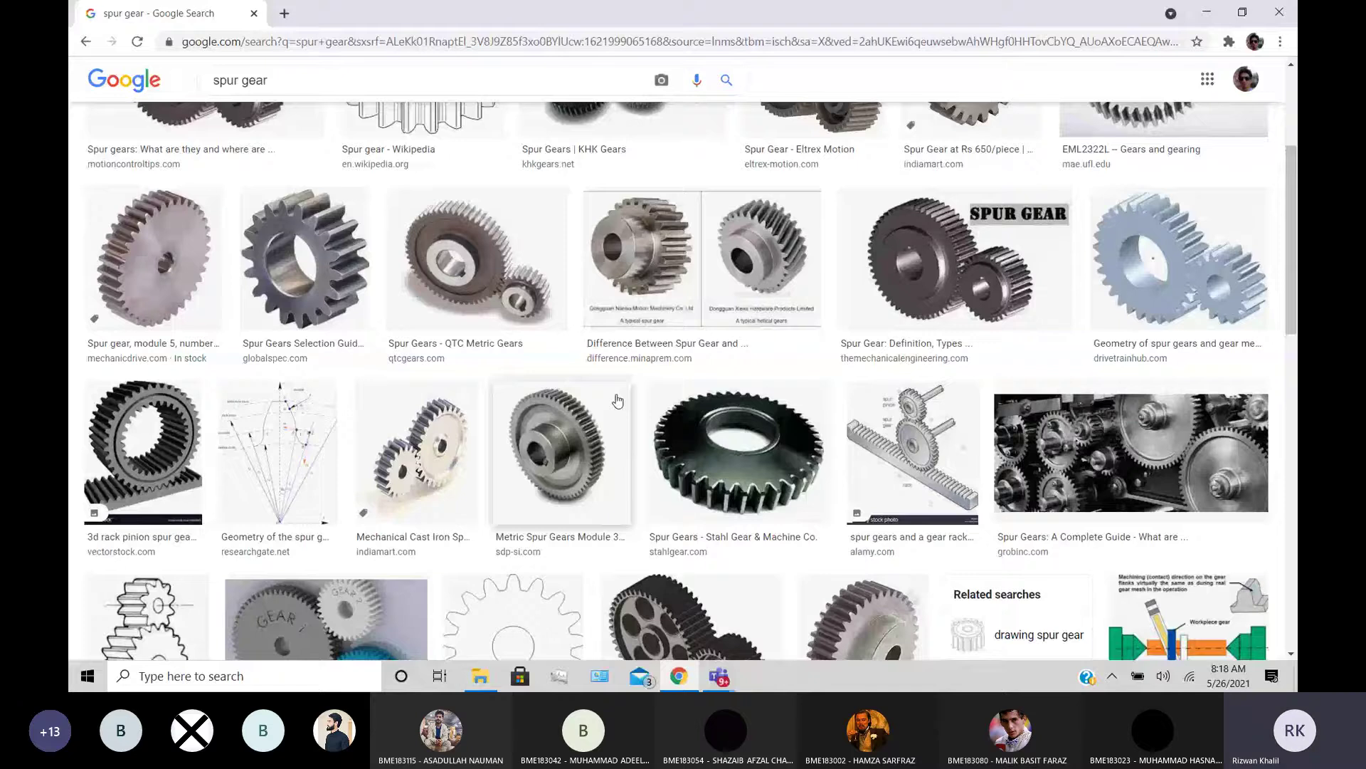
scroll(619, 400, "down", 4)
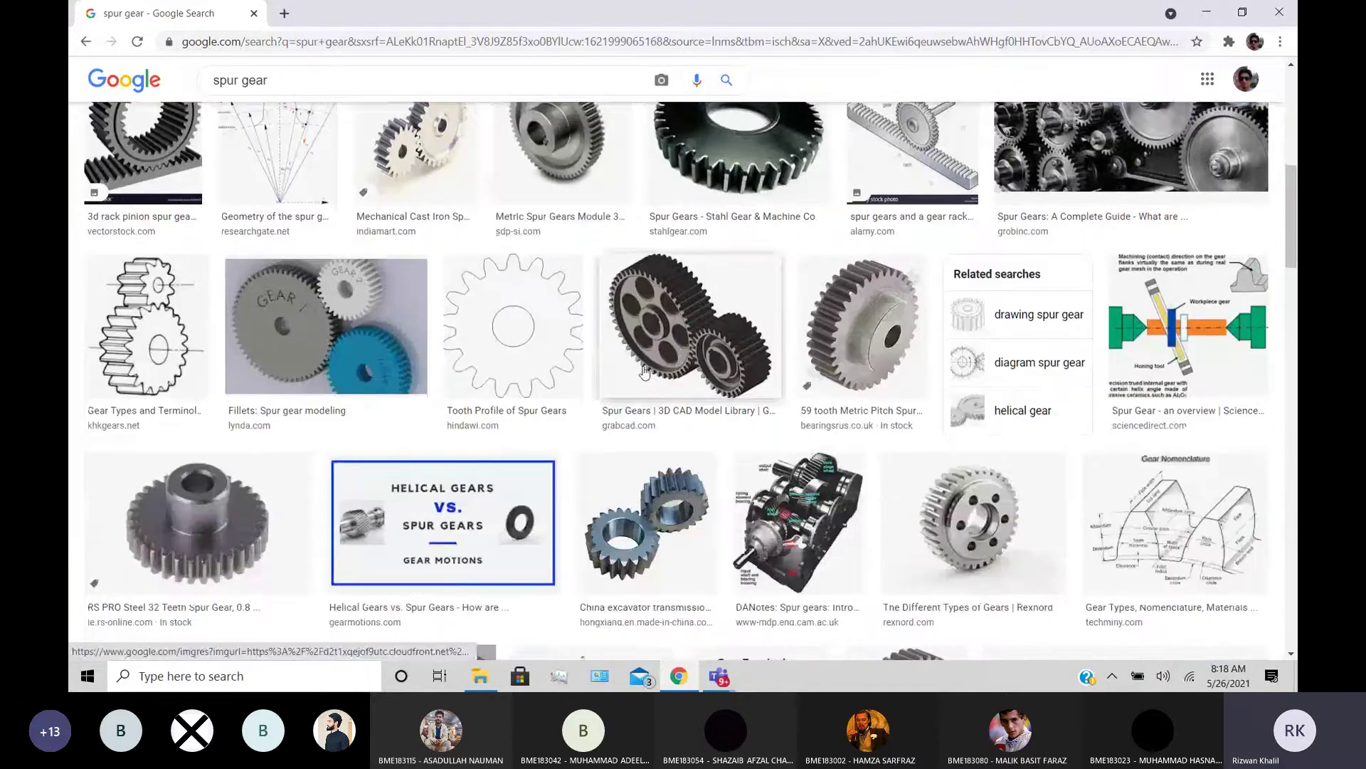
- Preview the GrabCAD picture of two meshing spur gears and return to the full image results
left_click(644, 371)
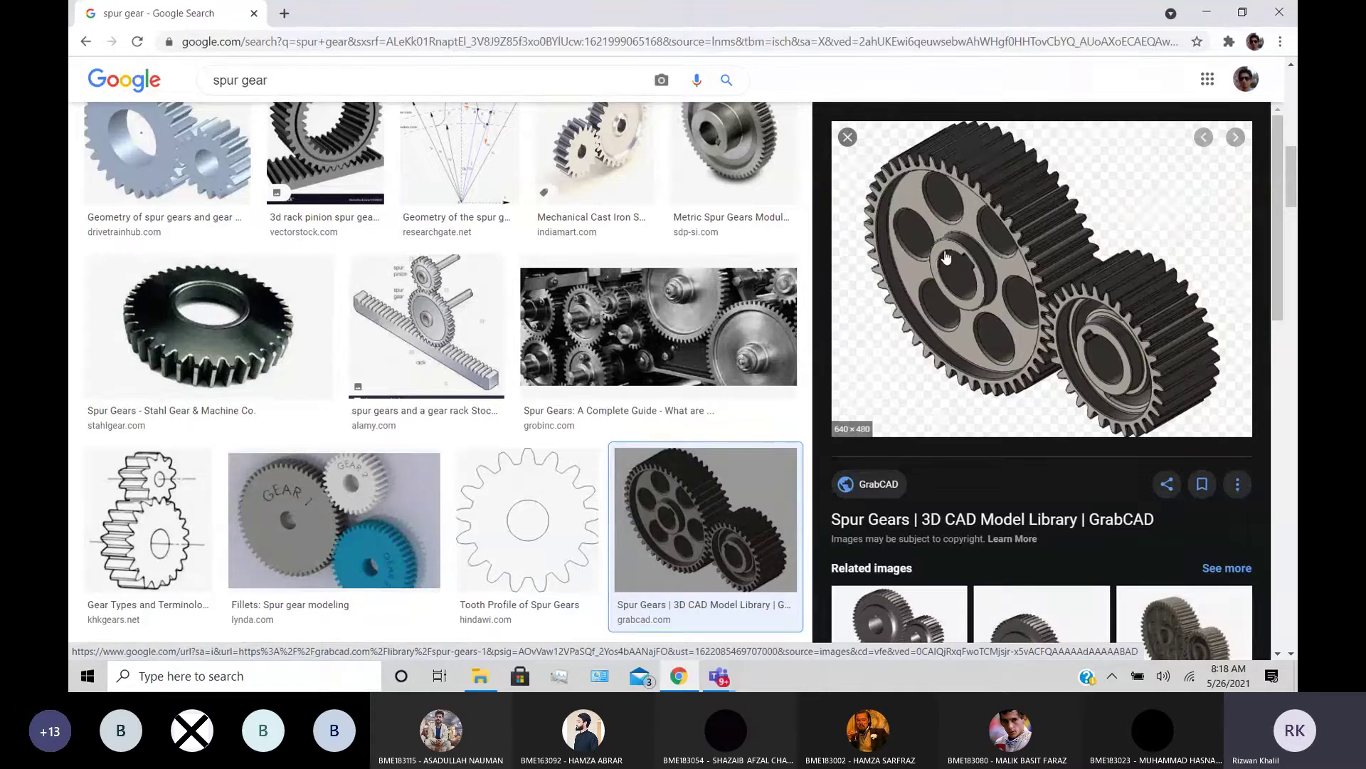
scroll(714, 330, "up", 3)
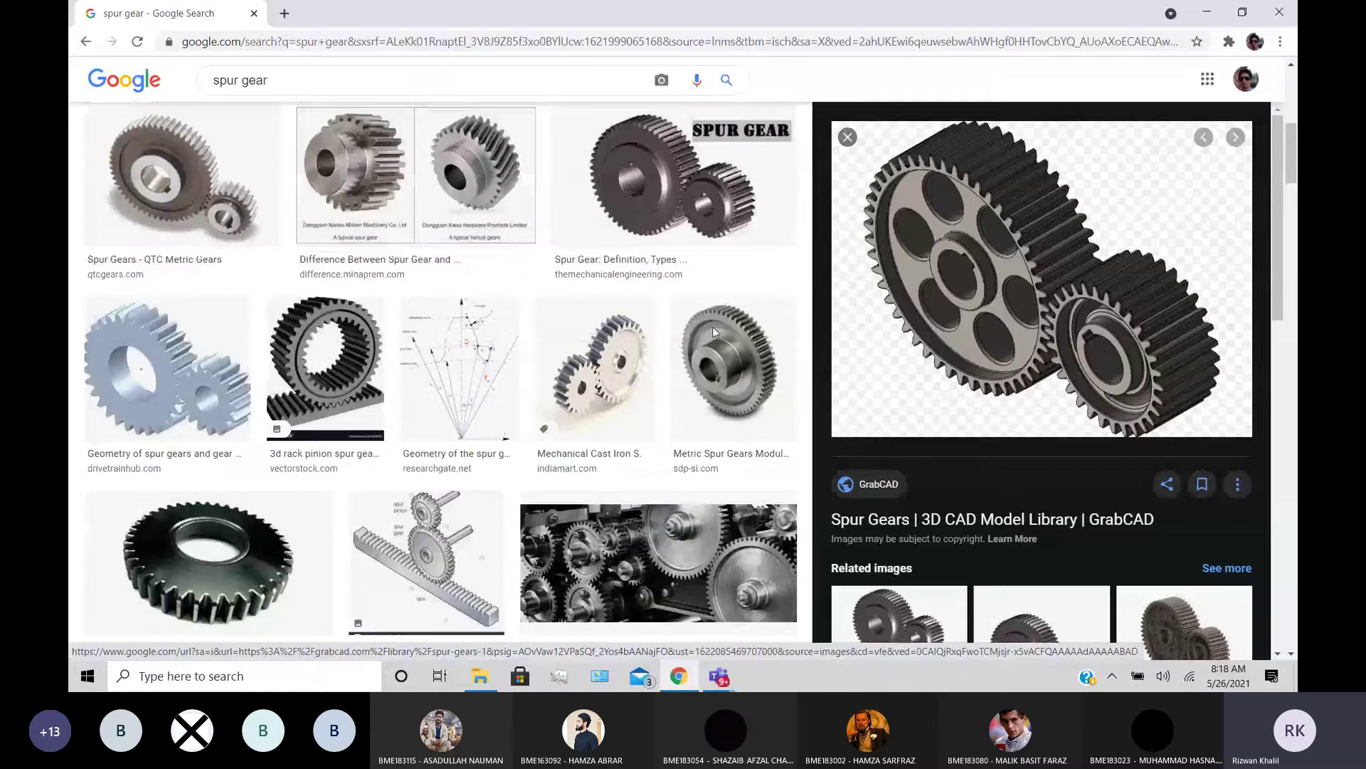
scroll(127, 69, "up", 2)
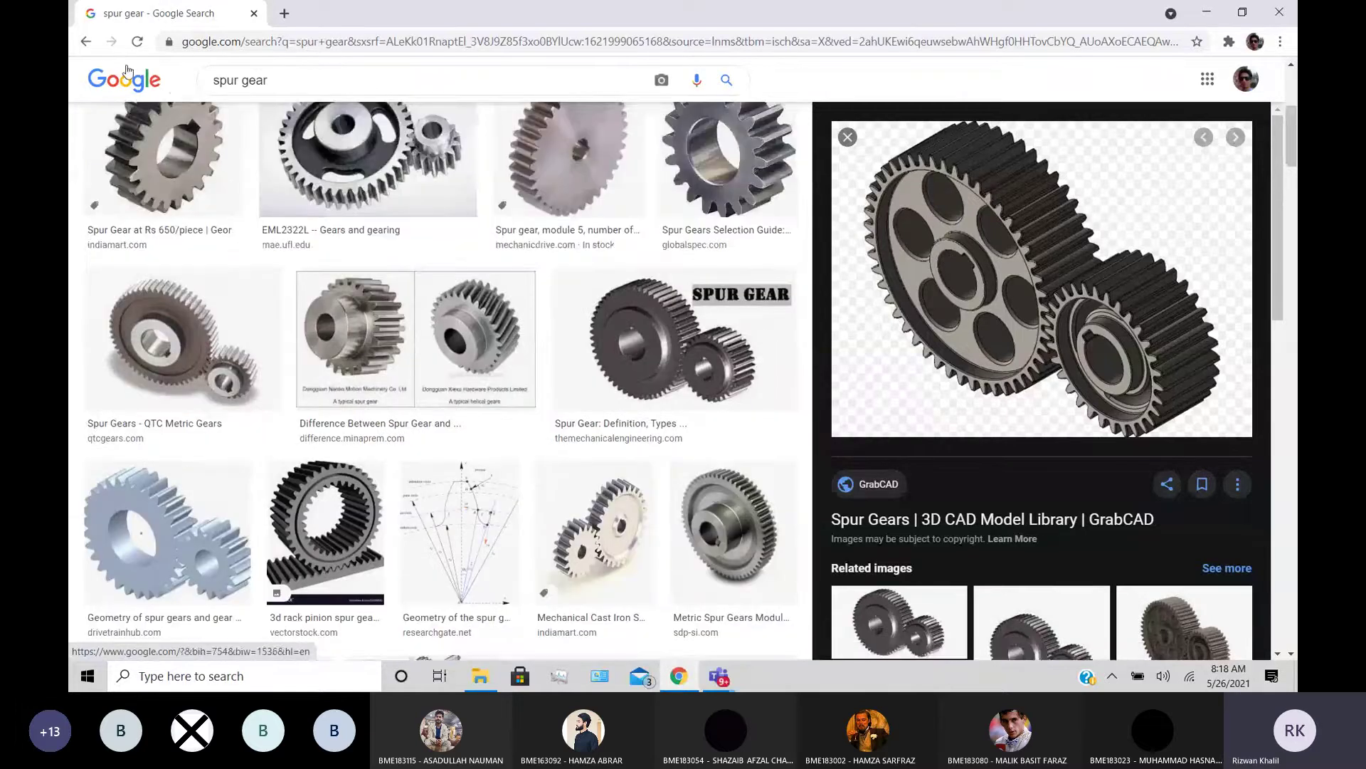
left_click(86, 45)
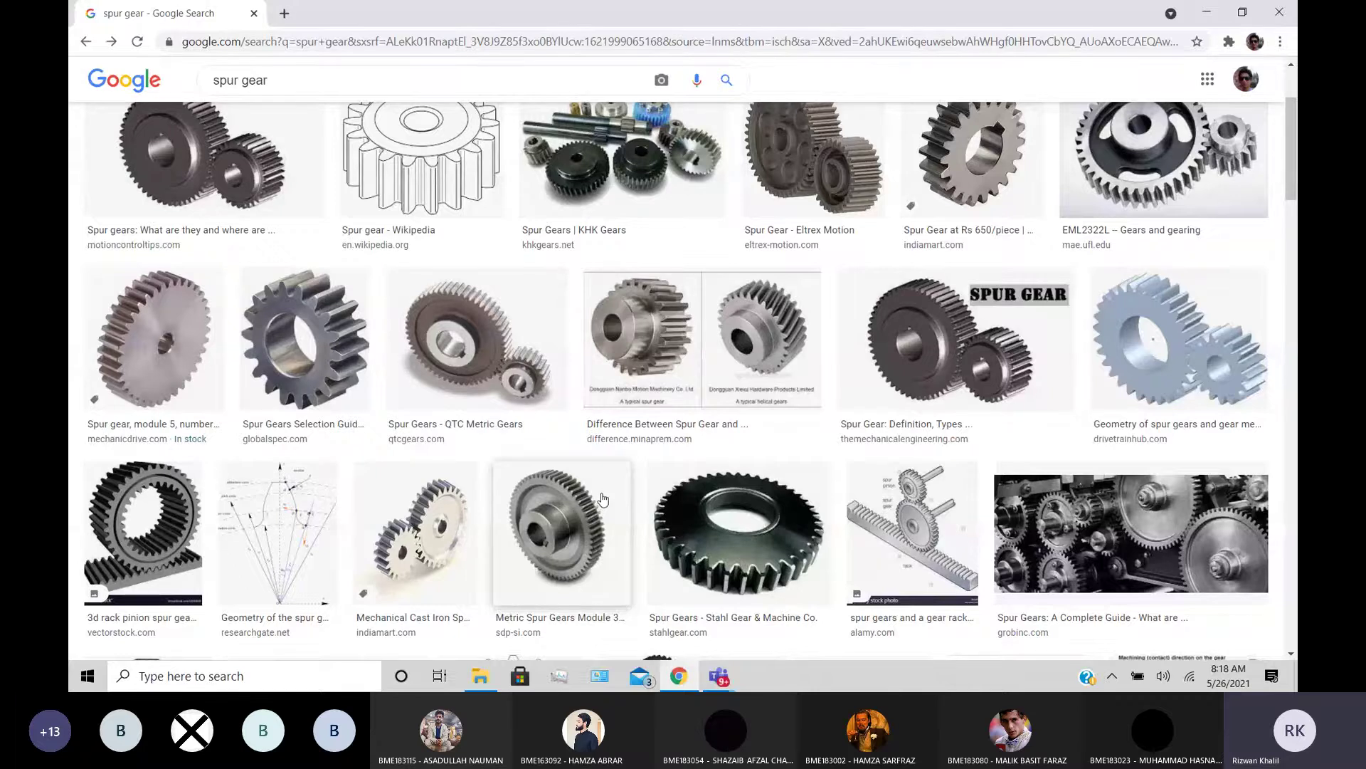
- Minimize the open windows, refresh nothing else on the desktop, and launch Creo Parametric
left_click(1208, 12)
left_click(1212, 14)
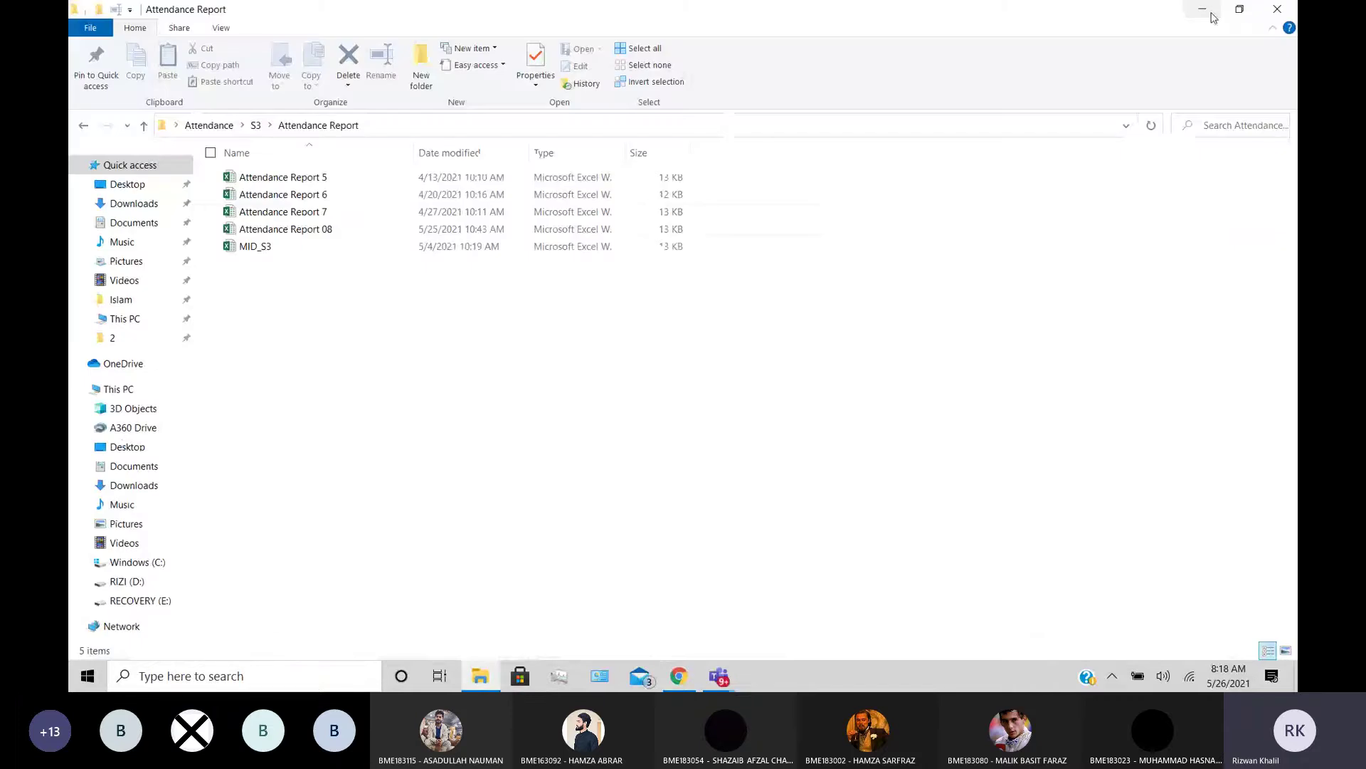
left_click(1213, 14)
right_click(436, 292)
double_click(114, 435)
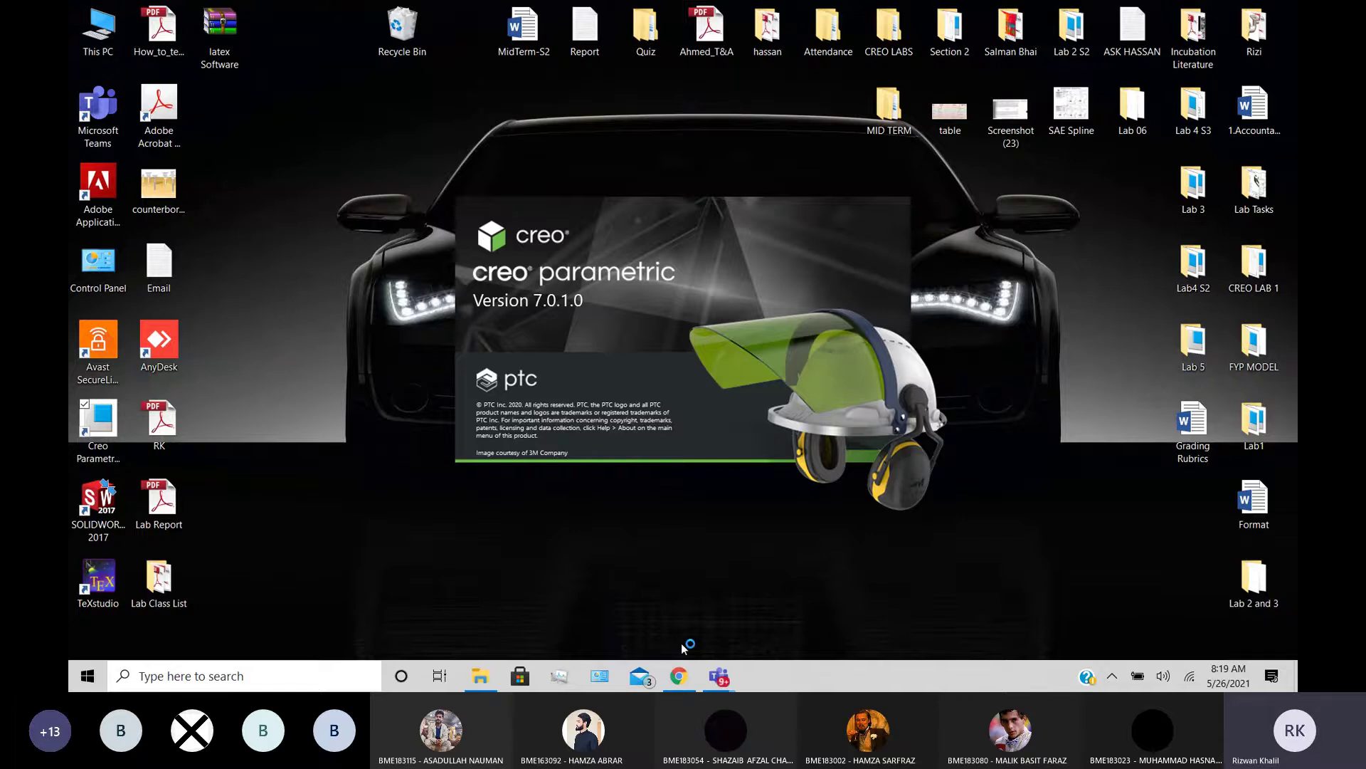
- Switch to the CAD Lab 08 meeting in Microsoft Teams and check the list of participants
mouse_move(715, 675)
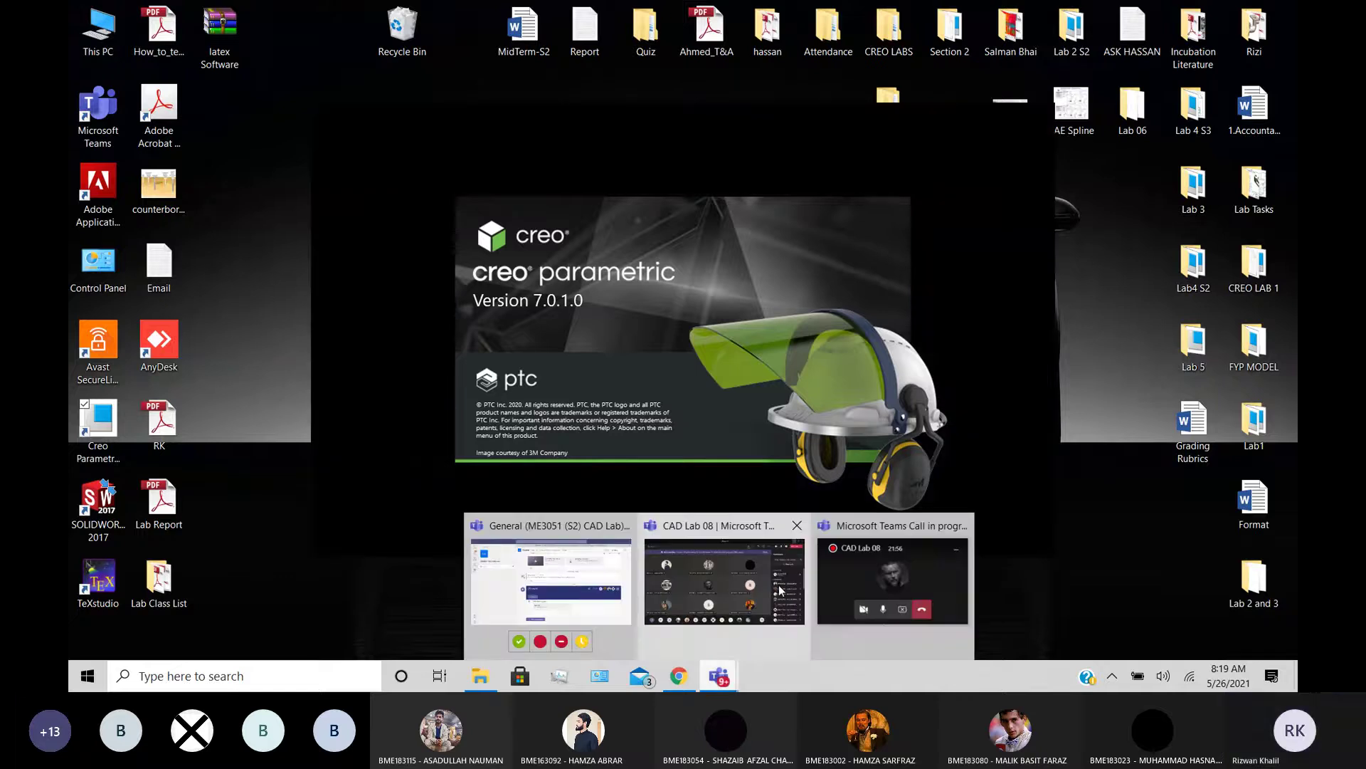
left_click(779, 584)
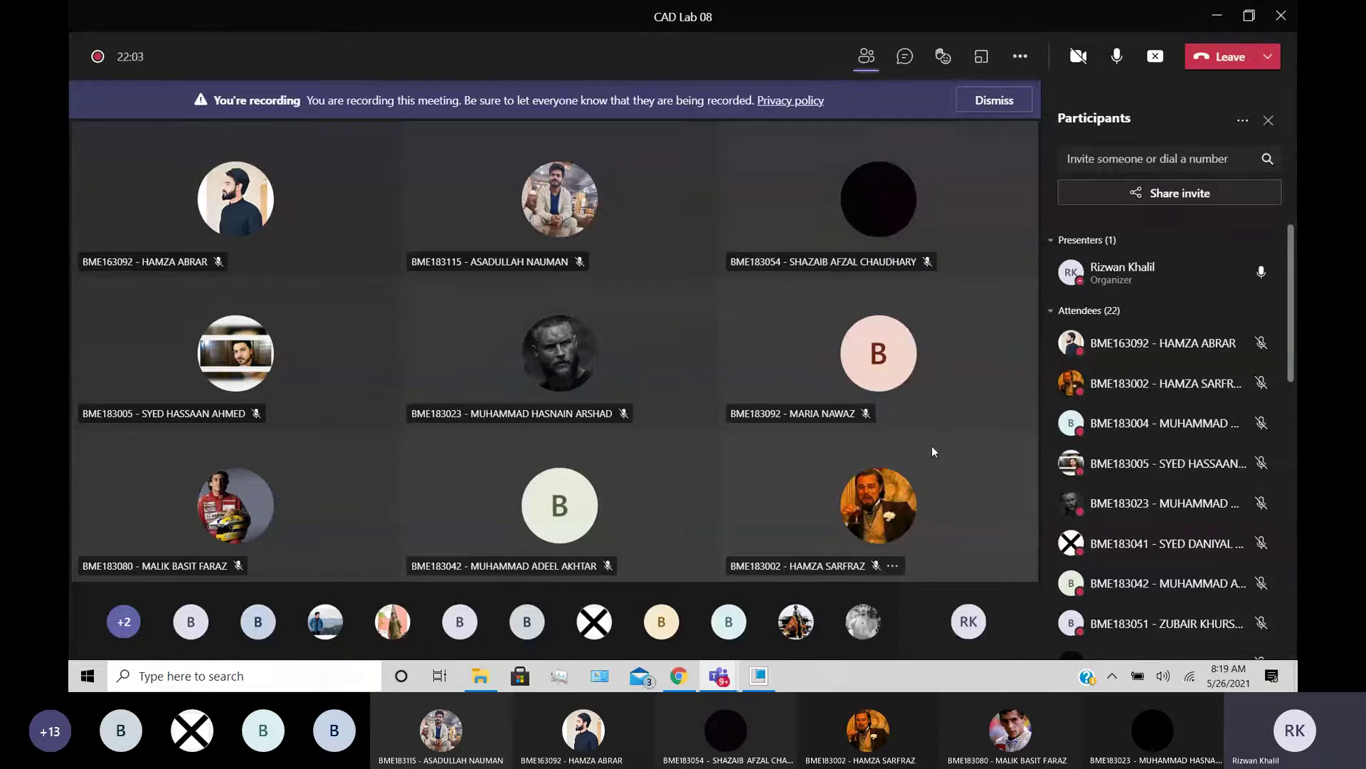
scroll(1203, 395, "down", 10)
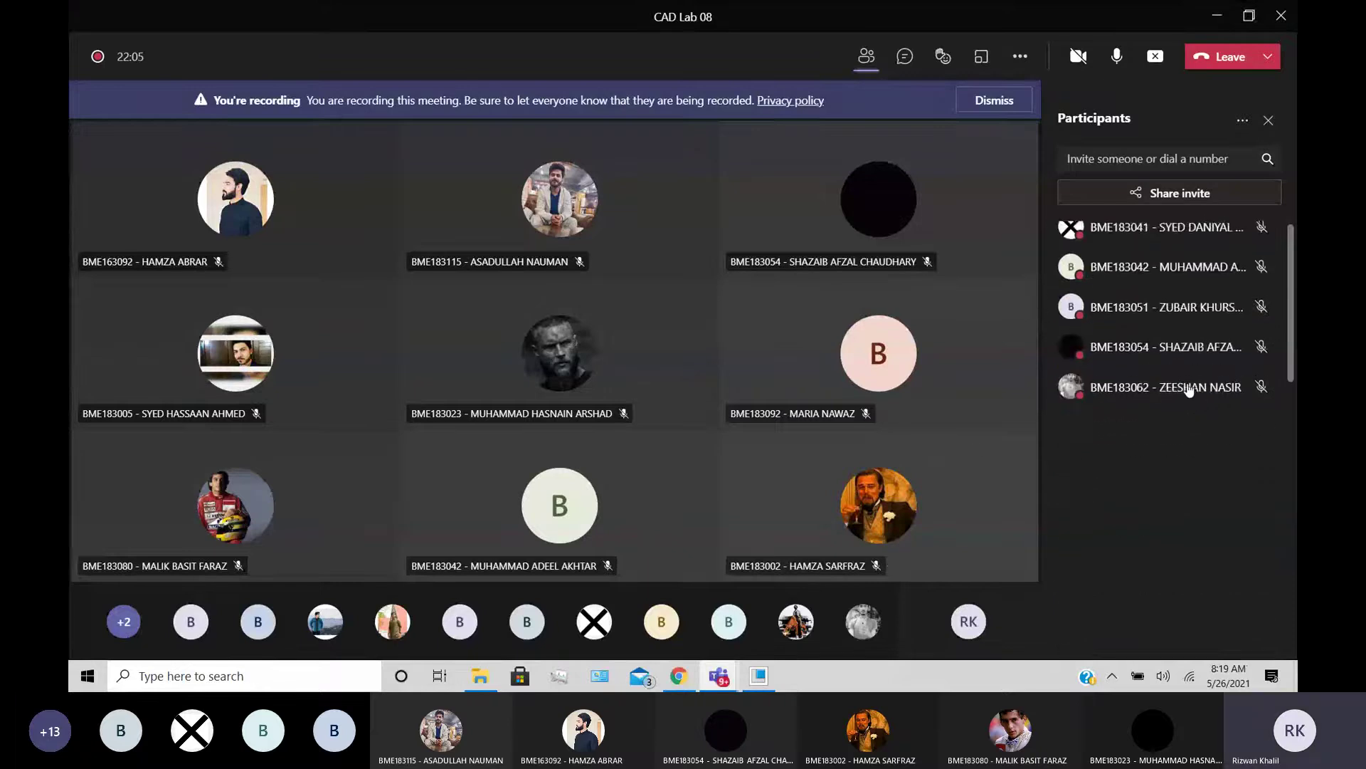
scroll(1219, 399, "down", 1)
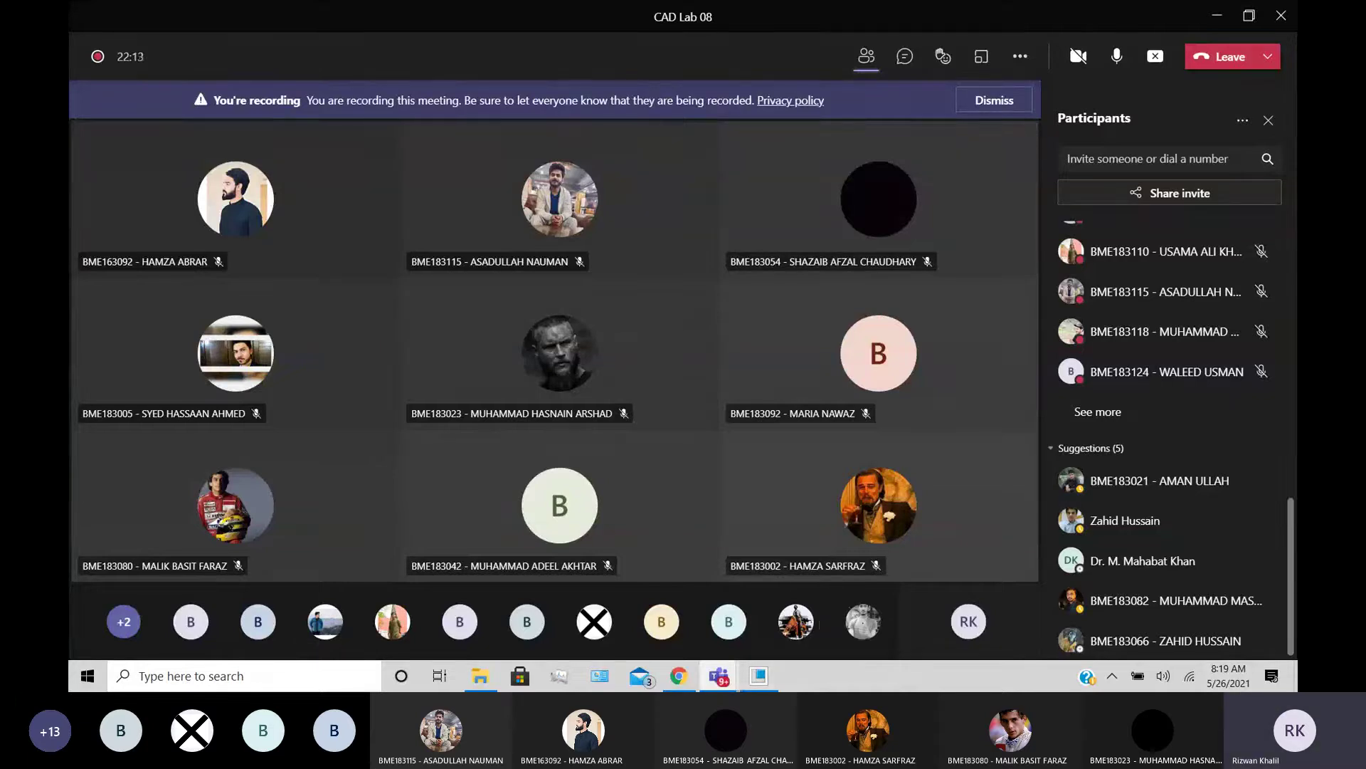
- Switch to Creo Parametric and create a new part with the default name and template
left_click(759, 676)
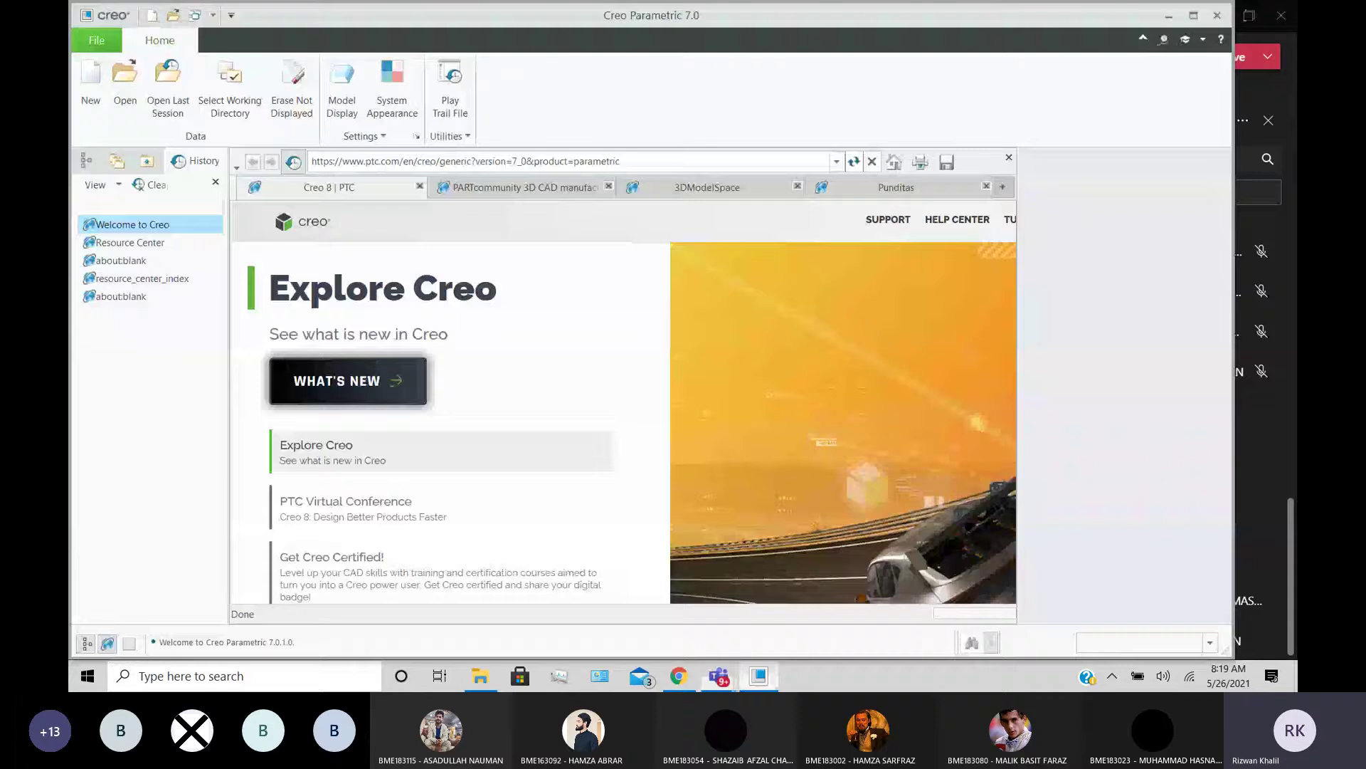
left_click(92, 89)
key("Return")
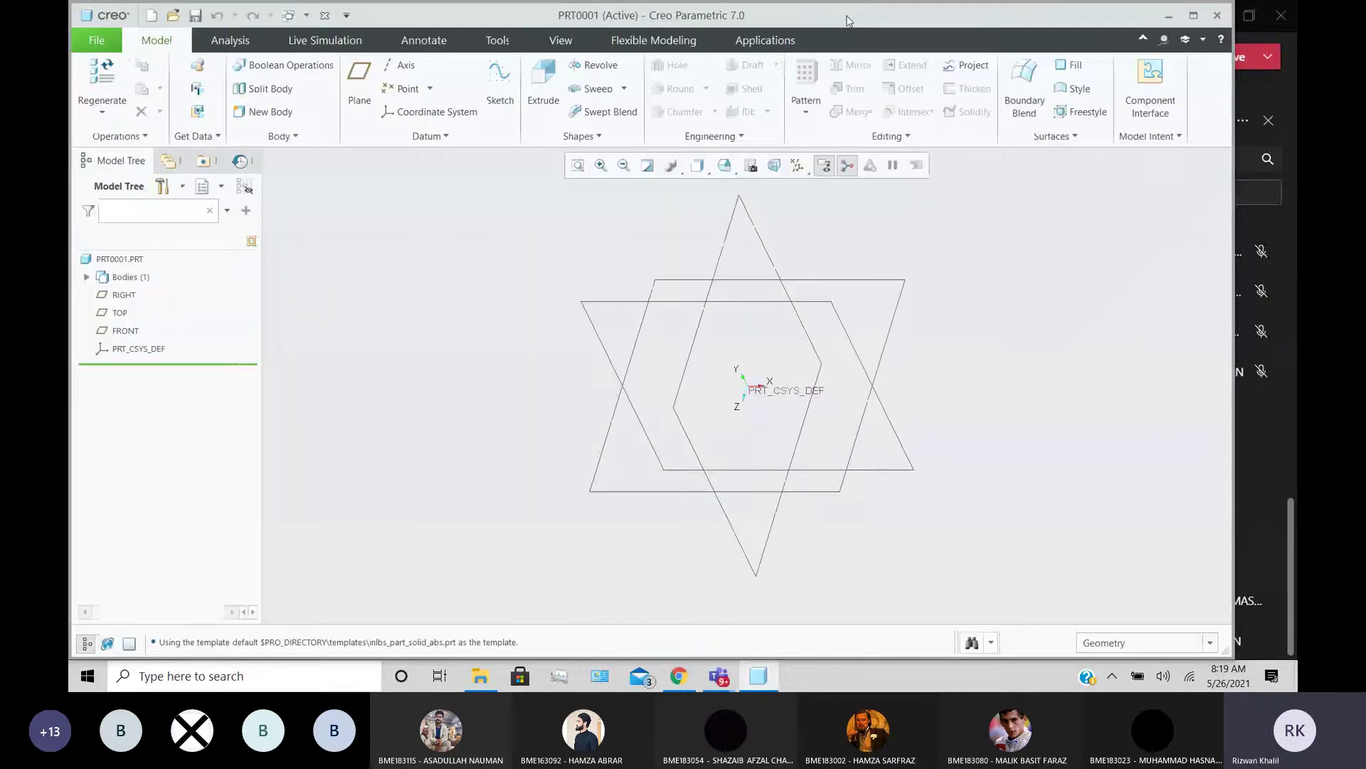
- Sketch a circle centred on the origin on the FRONT plane and finish the sketch
left_click(121, 328)
left_click(590, 97)
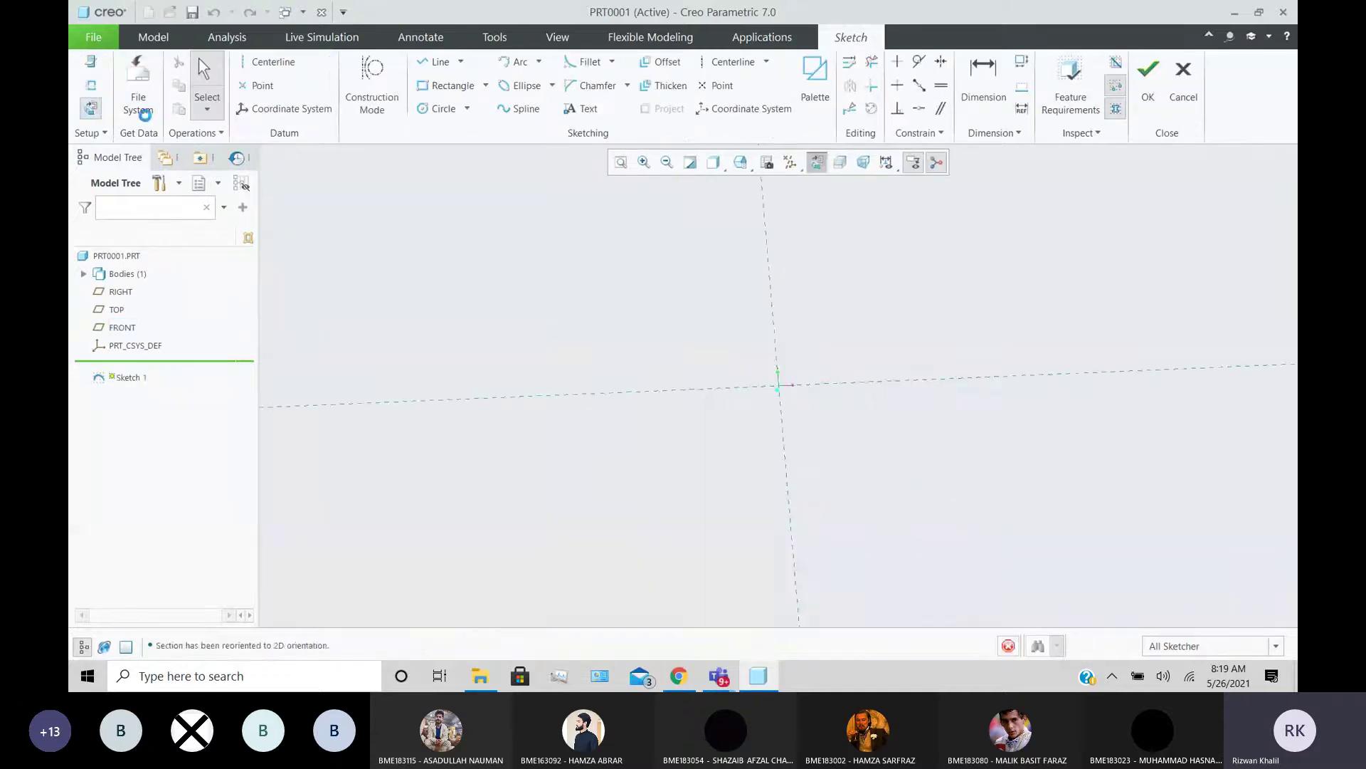
left_click(439, 108)
left_click(780, 387)
middle_click(827, 340)
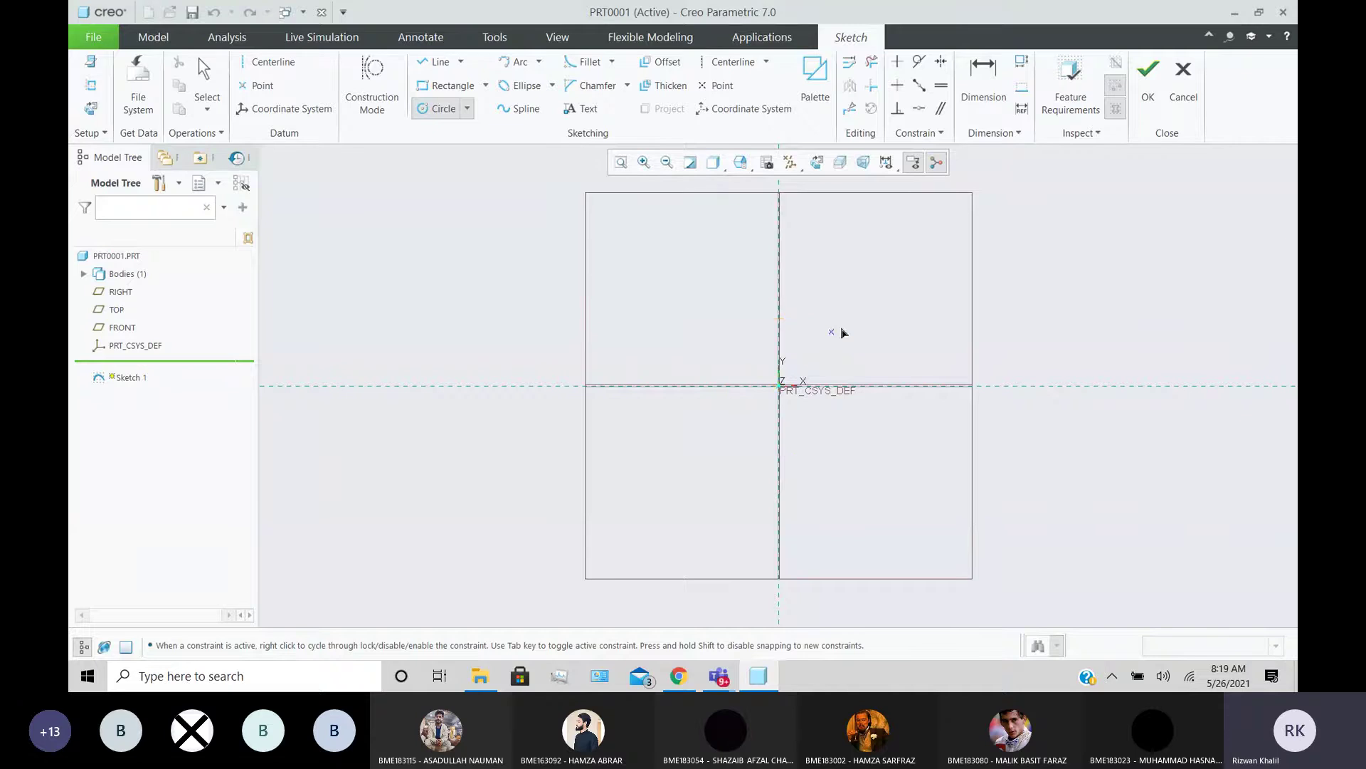
left_click(780, 387)
left_click(833, 330)
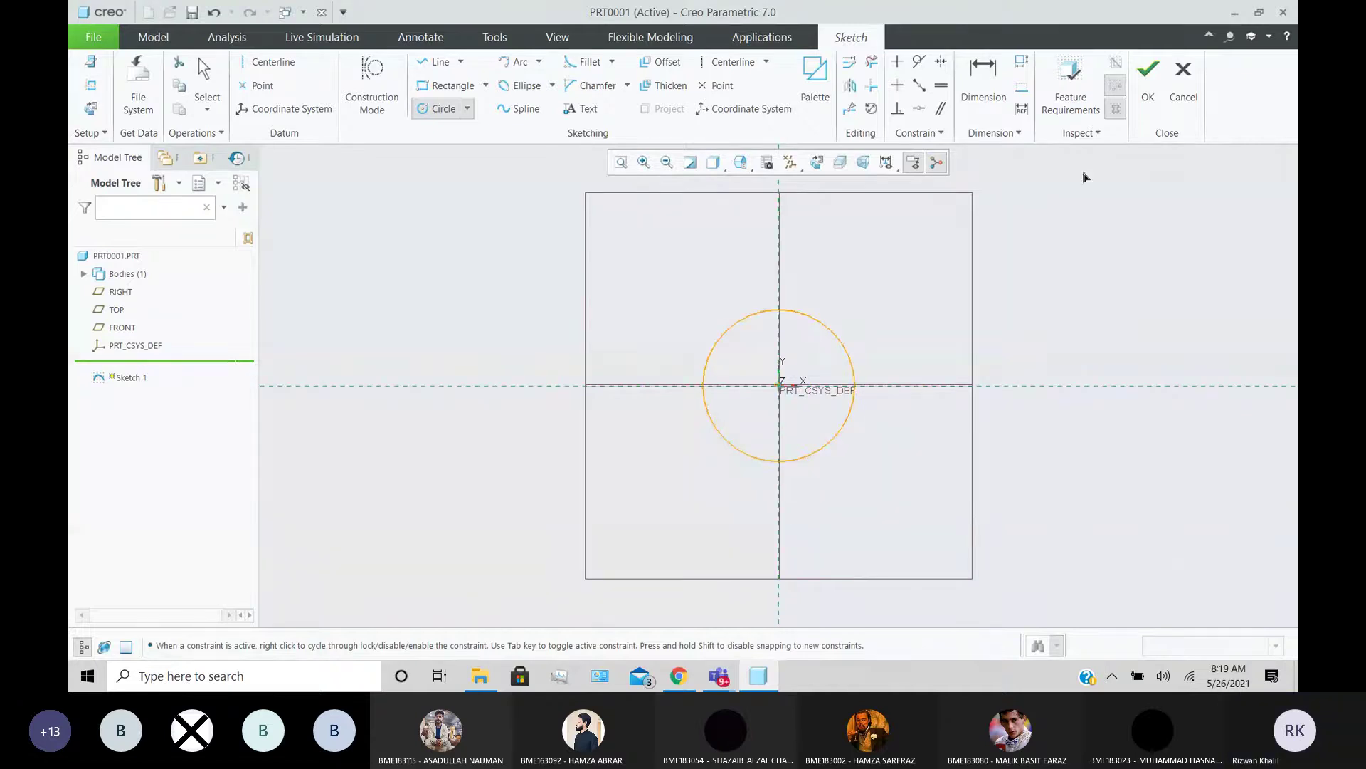
left_click(1148, 72)
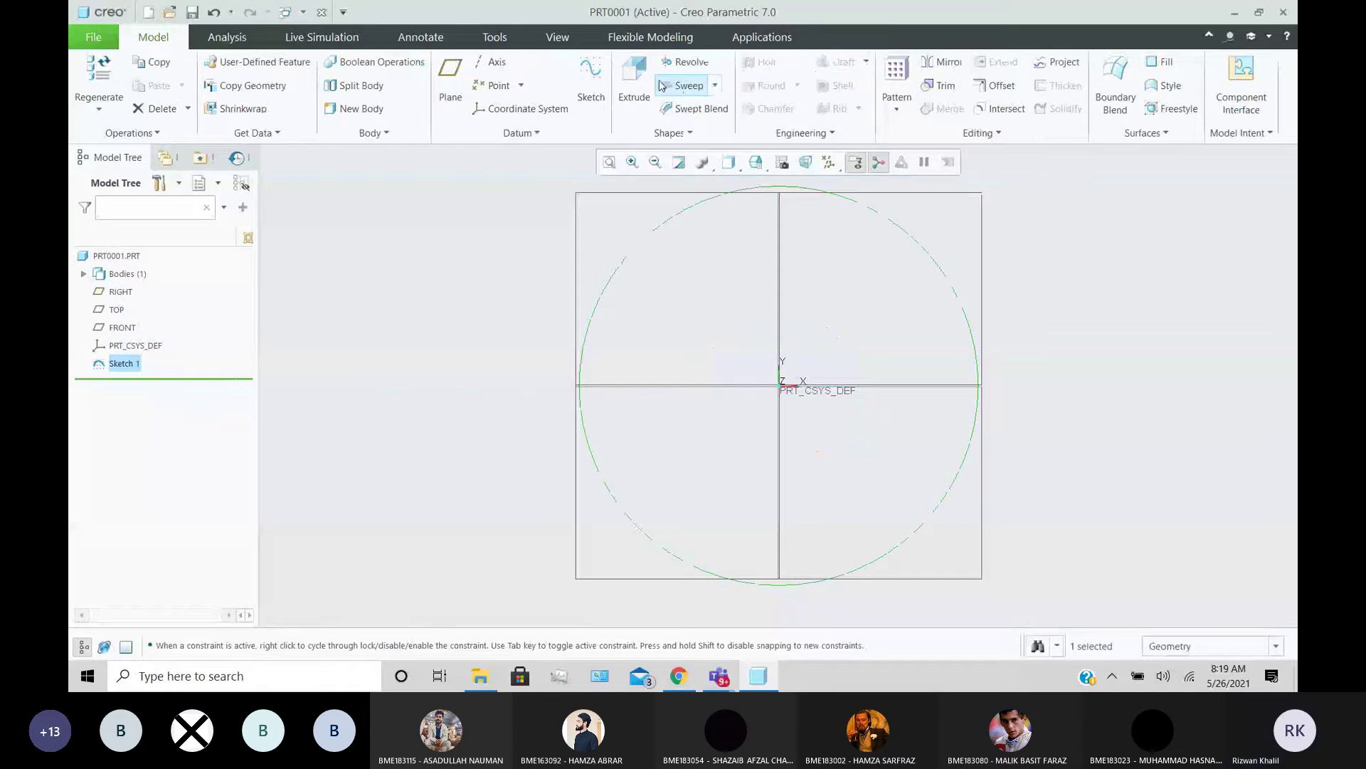
- Extrude the sketched circle as a solid, reducing the depth to form a short disc
left_click(634, 81)
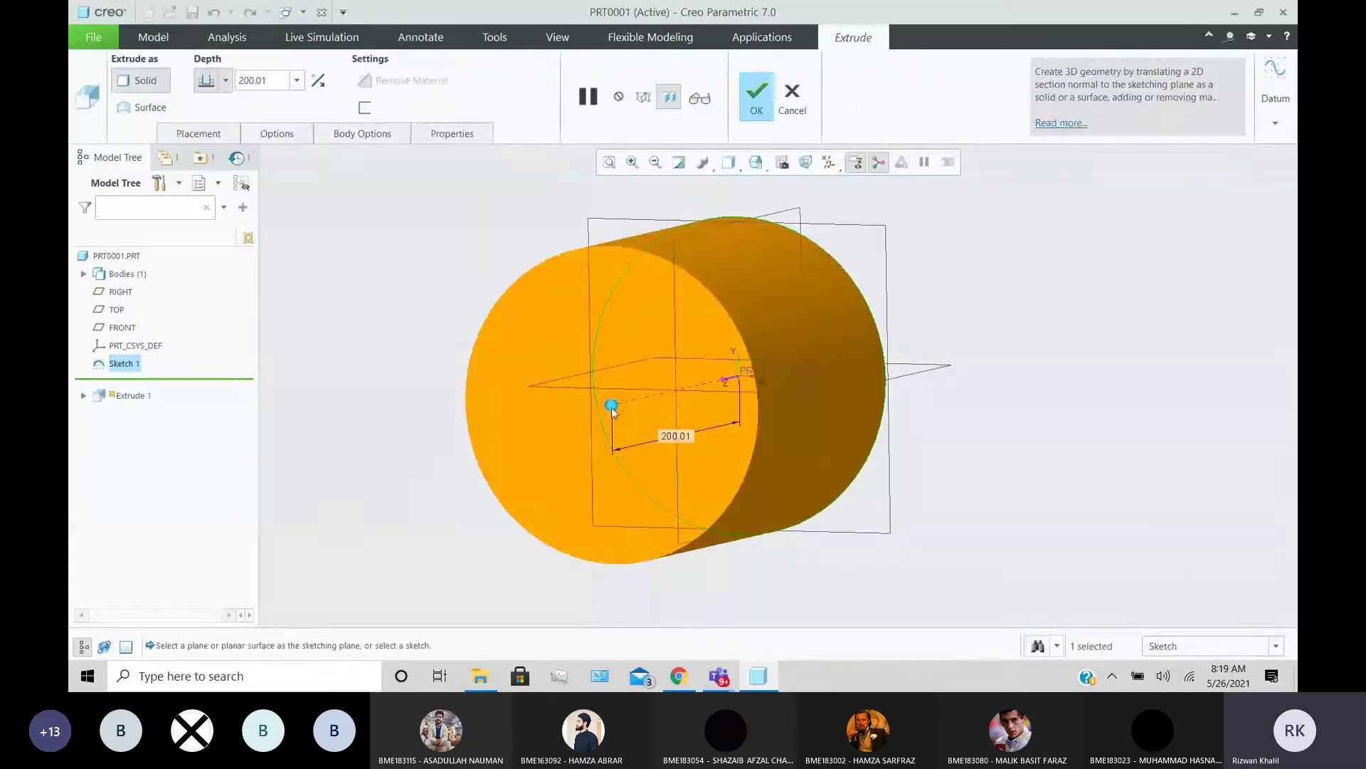
left_click_drag(612, 404, 704, 384)
left_click(755, 100)
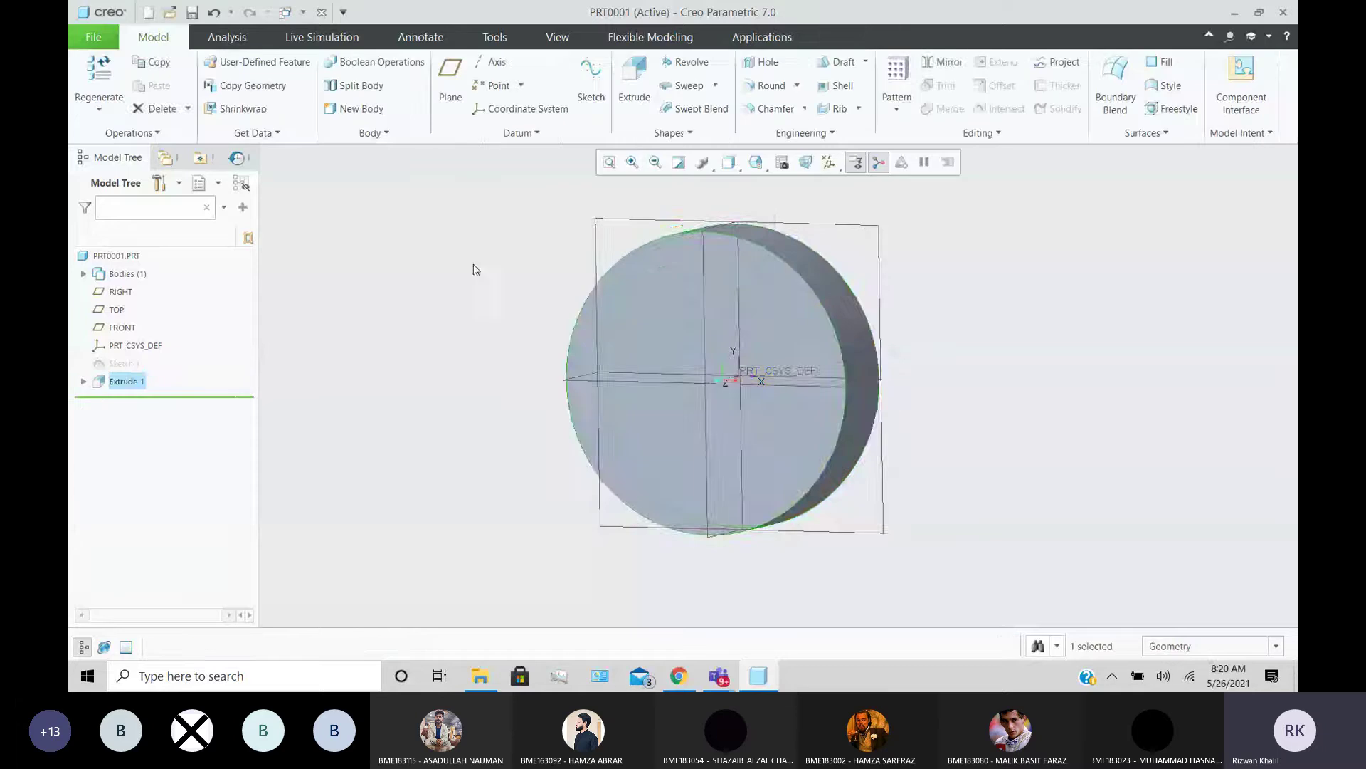
mouse_move(473, 268)
middle_mouse_down()
mouse_move(497, 277)
mouse_move(495, 262)
middle_mouse_up()
left_click(591, 82)
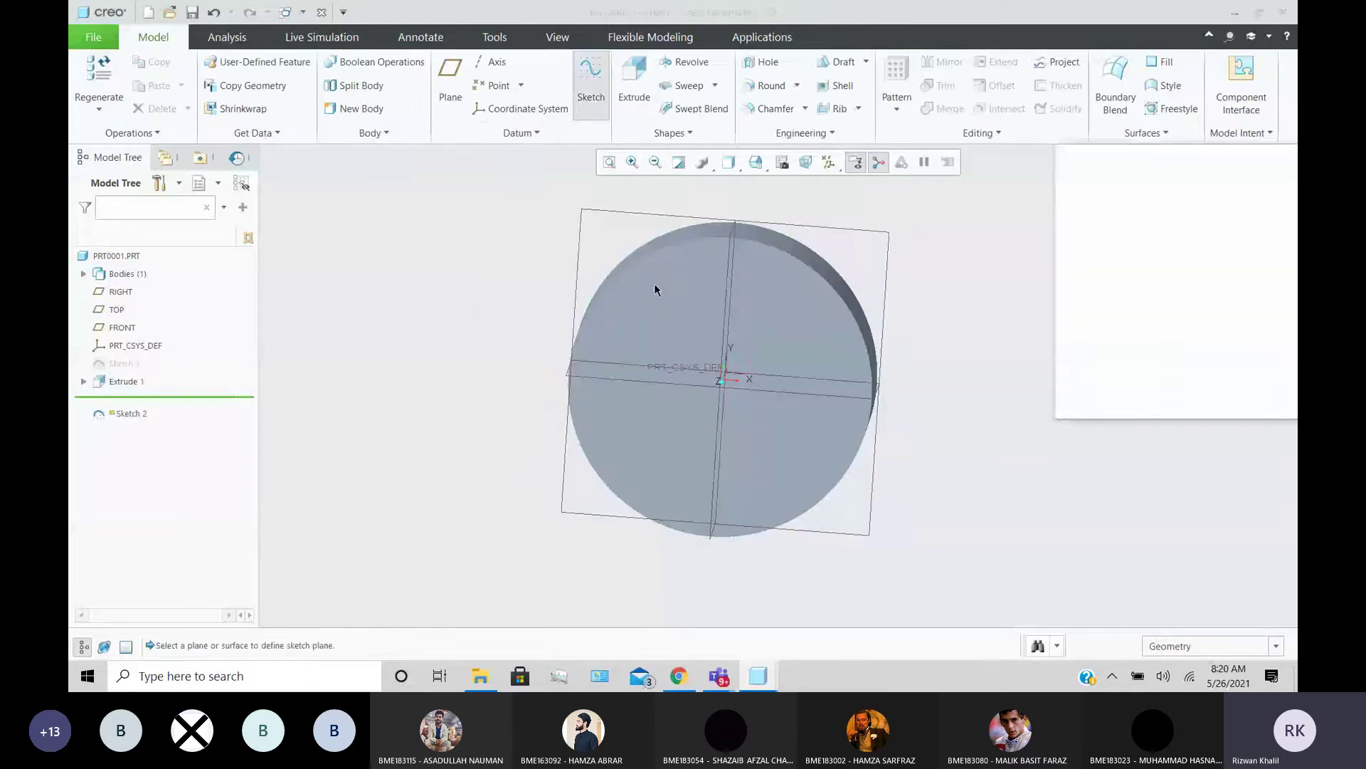
left_click(654, 283)
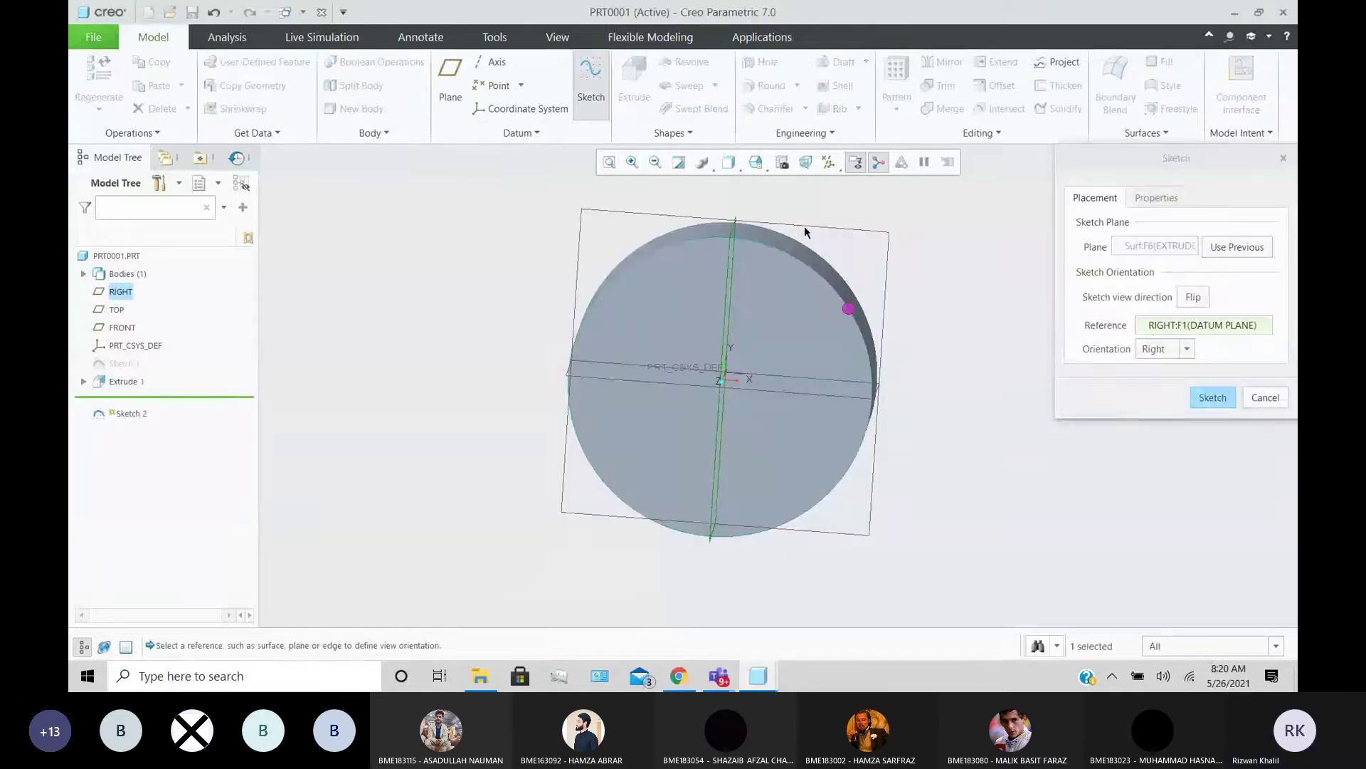
left_click(1264, 400)
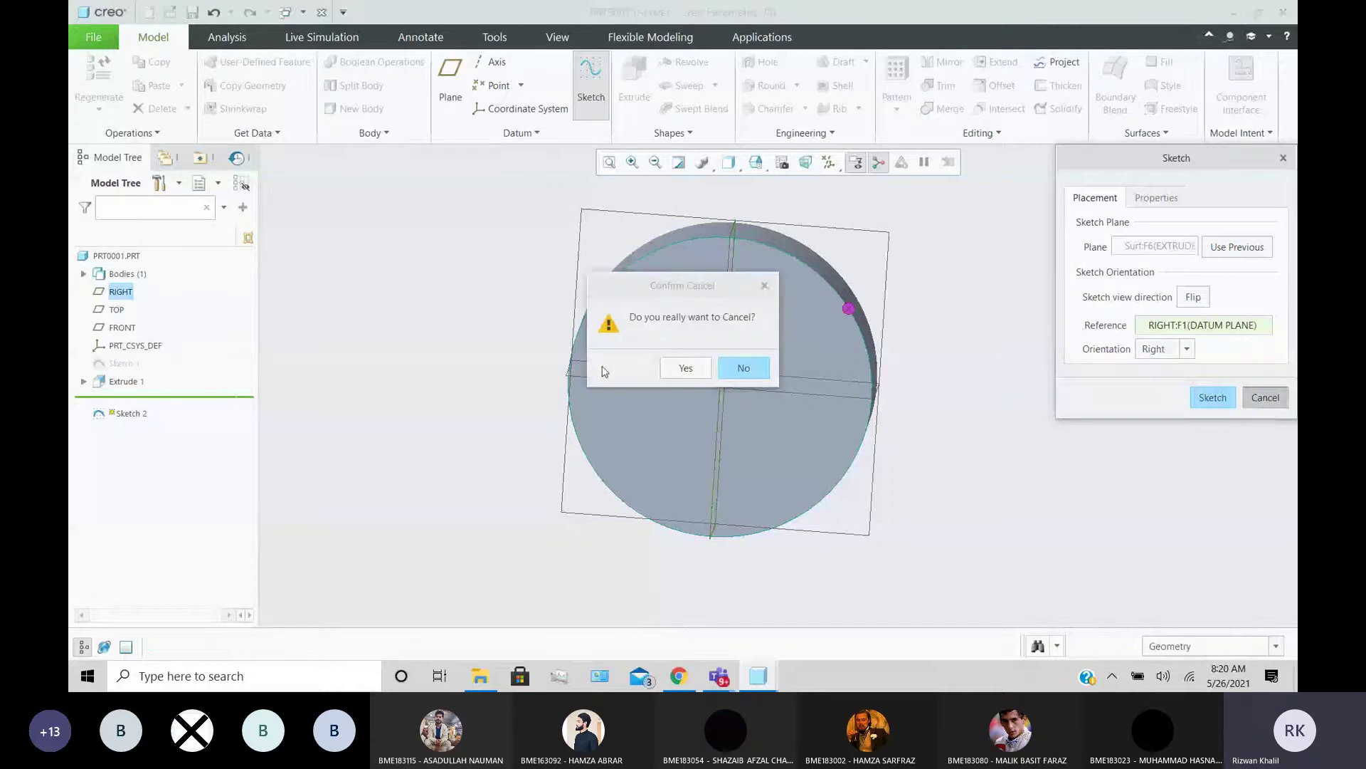
left_click(685, 368)
- Start a sketch on the FRONT plane with the disc's outer cylindrical surface as an additional sketch reference
left_click(815, 228)
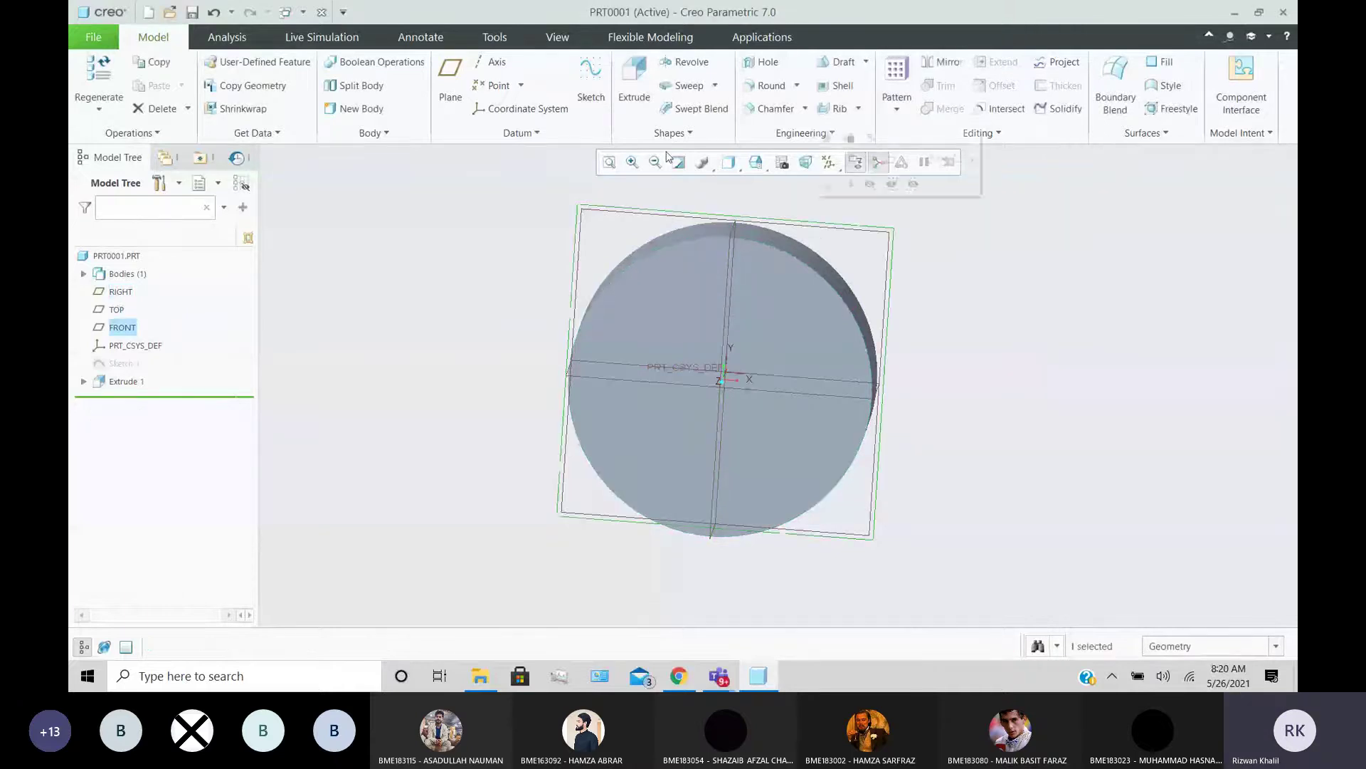
left_click(590, 82)
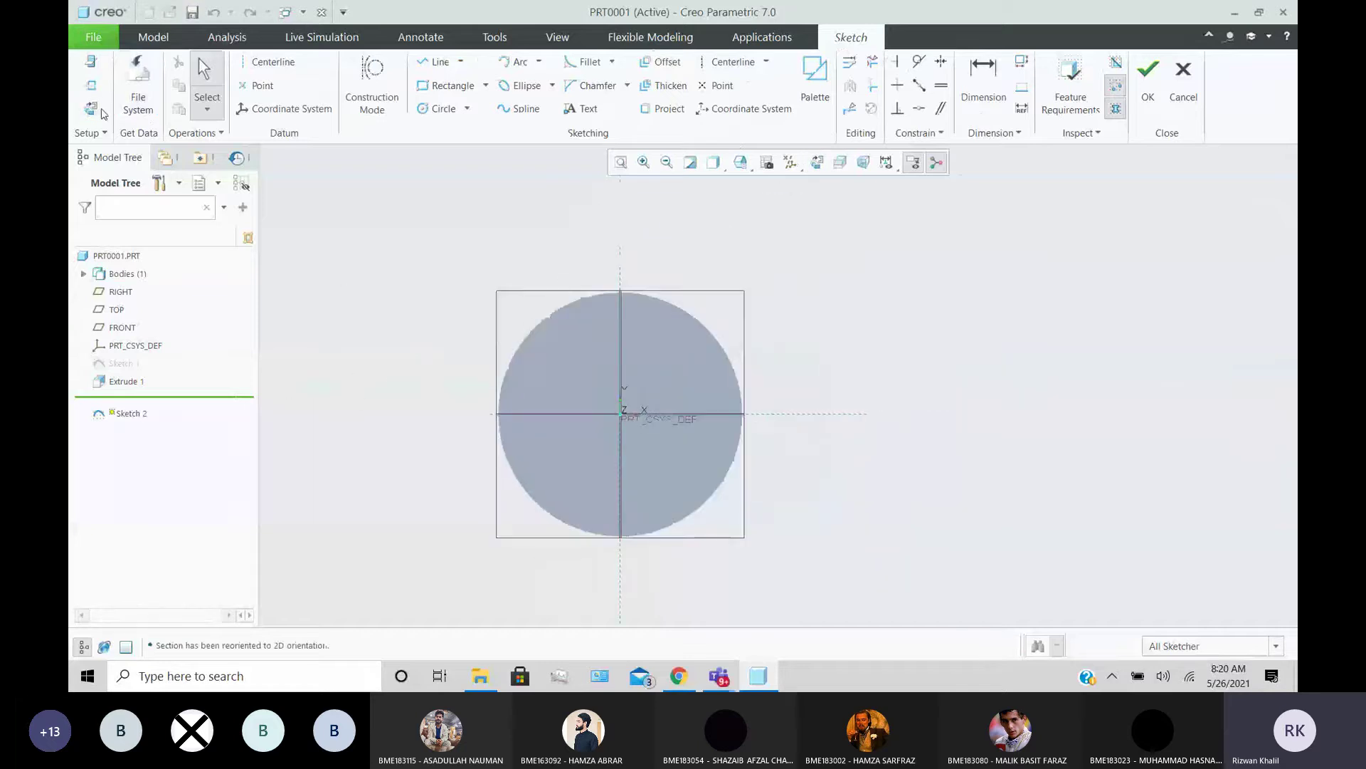
left_click(91, 86)
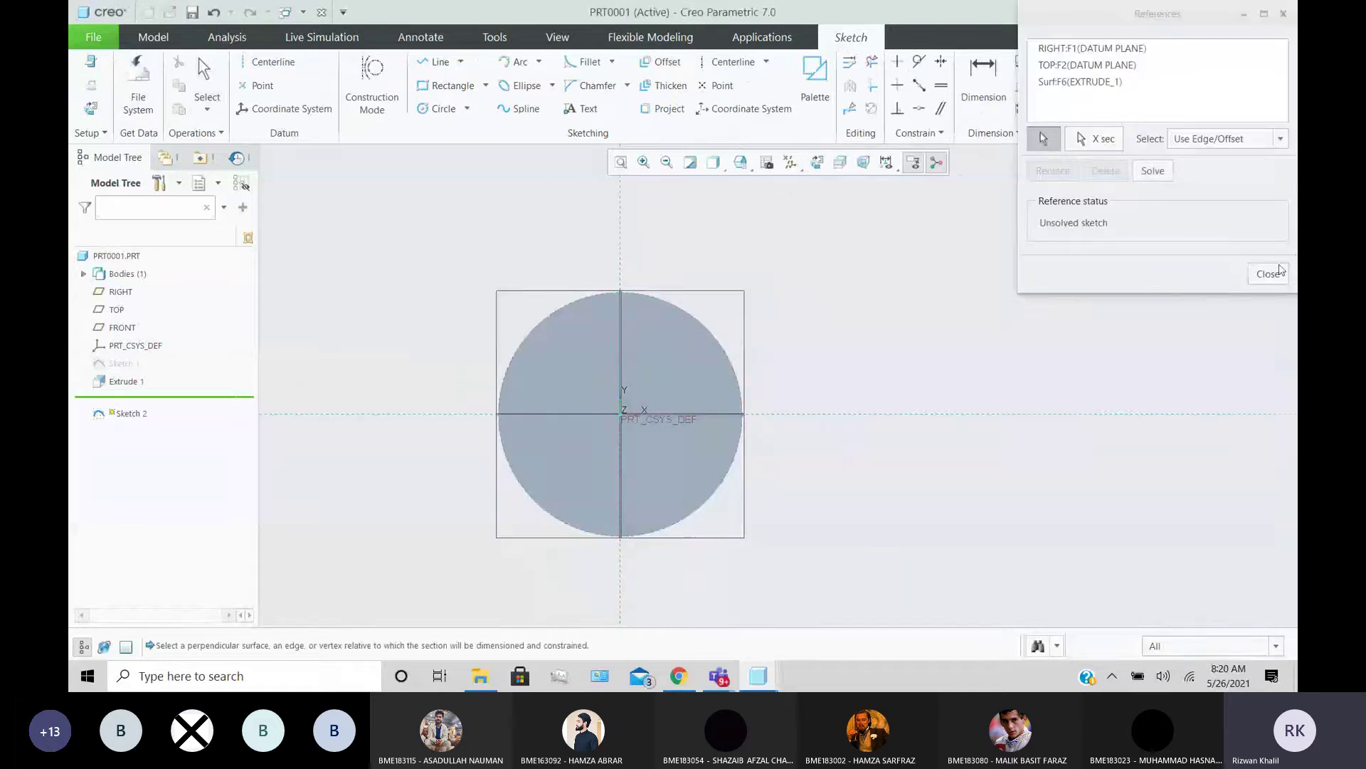
left_click(1279, 271)
- Draw a small upright rectangle starting at the disc's topmost point on the vertical reference and finish the sketch
left_click(448, 85)
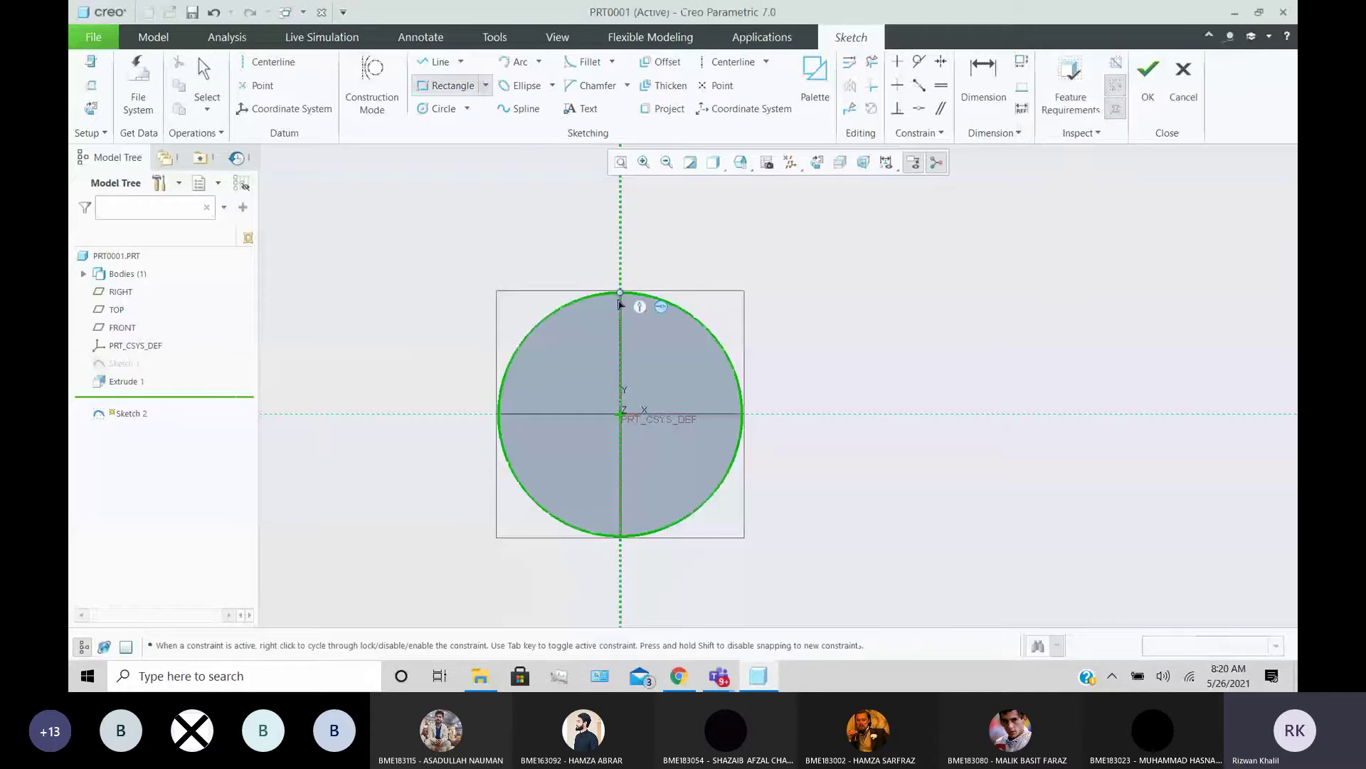
scroll(620, 299, "up", 5)
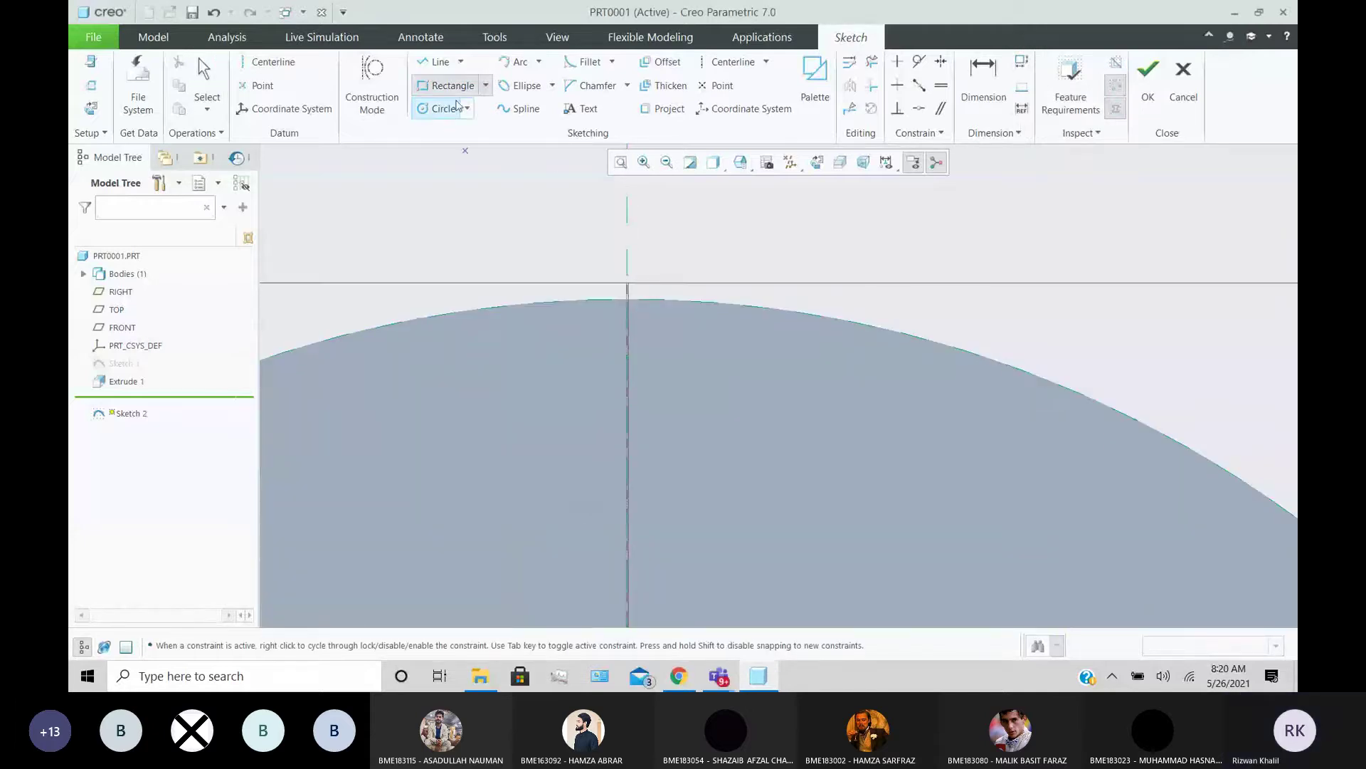
left_click(628, 298)
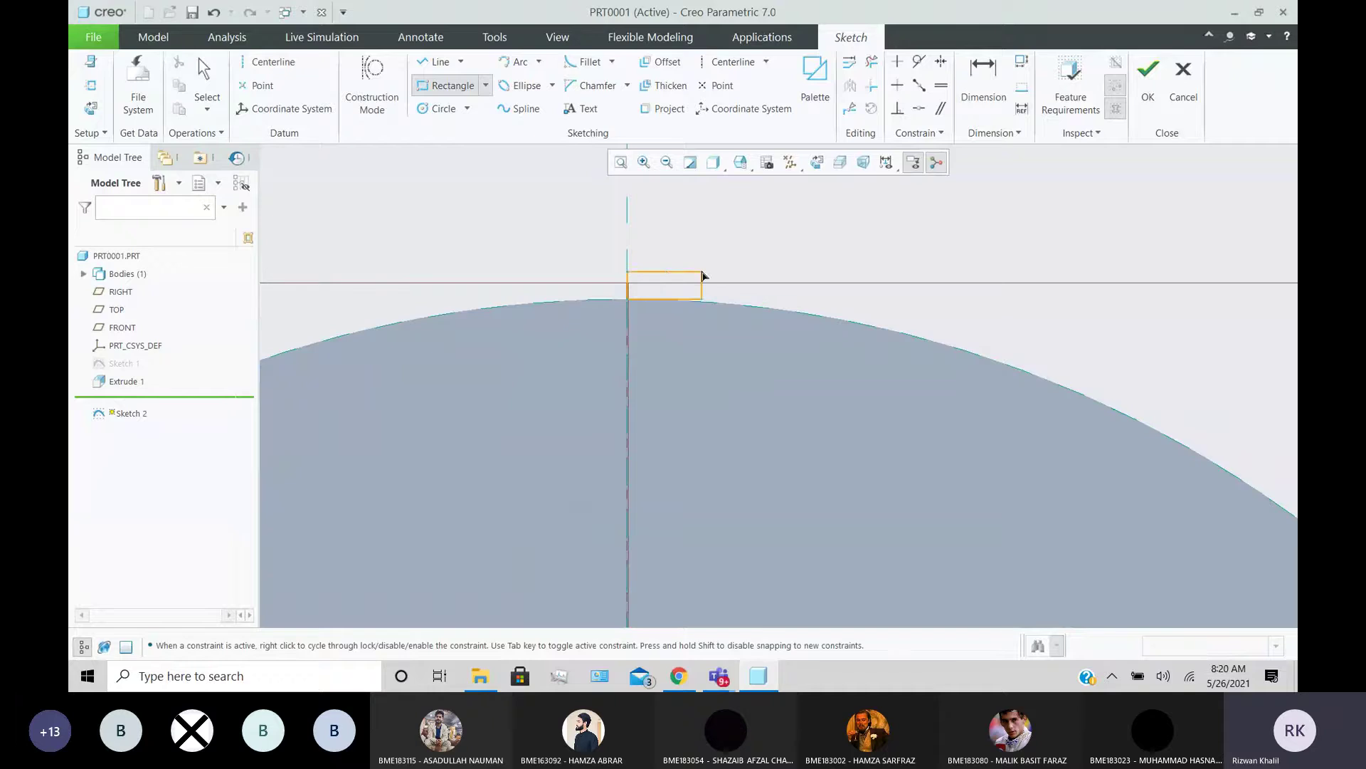
left_click(668, 247)
left_click(1148, 71)
- Extrude the small rectangle as a solid up to the disc's front face to form a block tooth
middle_click_drag(1107, 173, 896, 361)
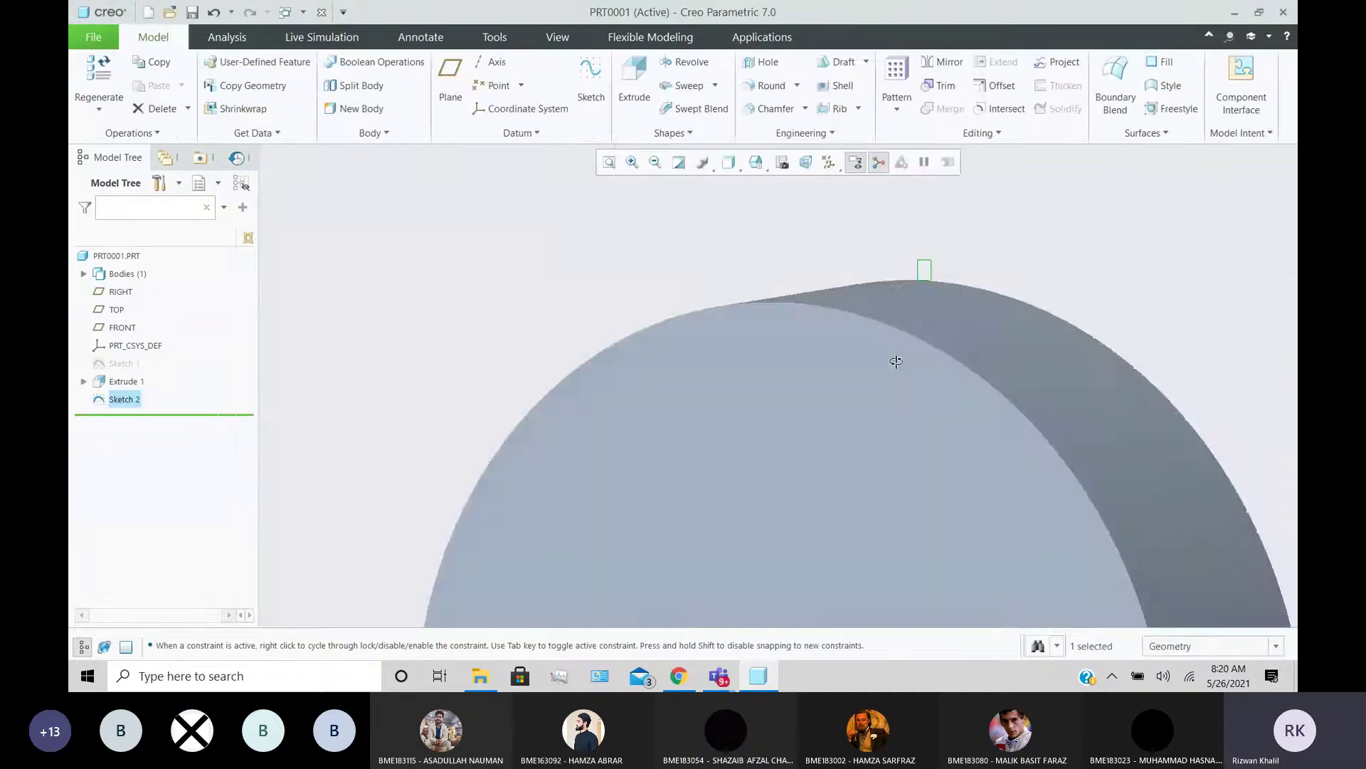
left_click(635, 71)
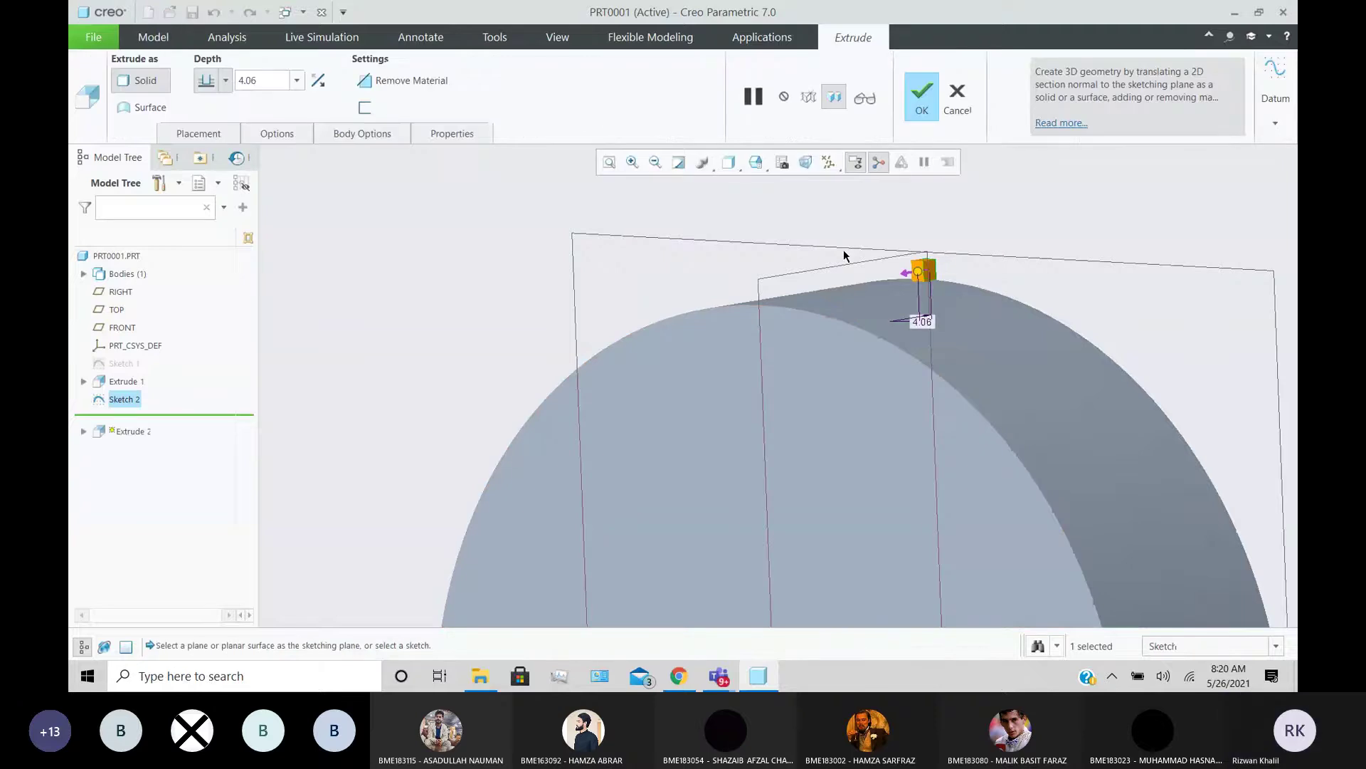
left_click_drag(918, 271, 803, 294)
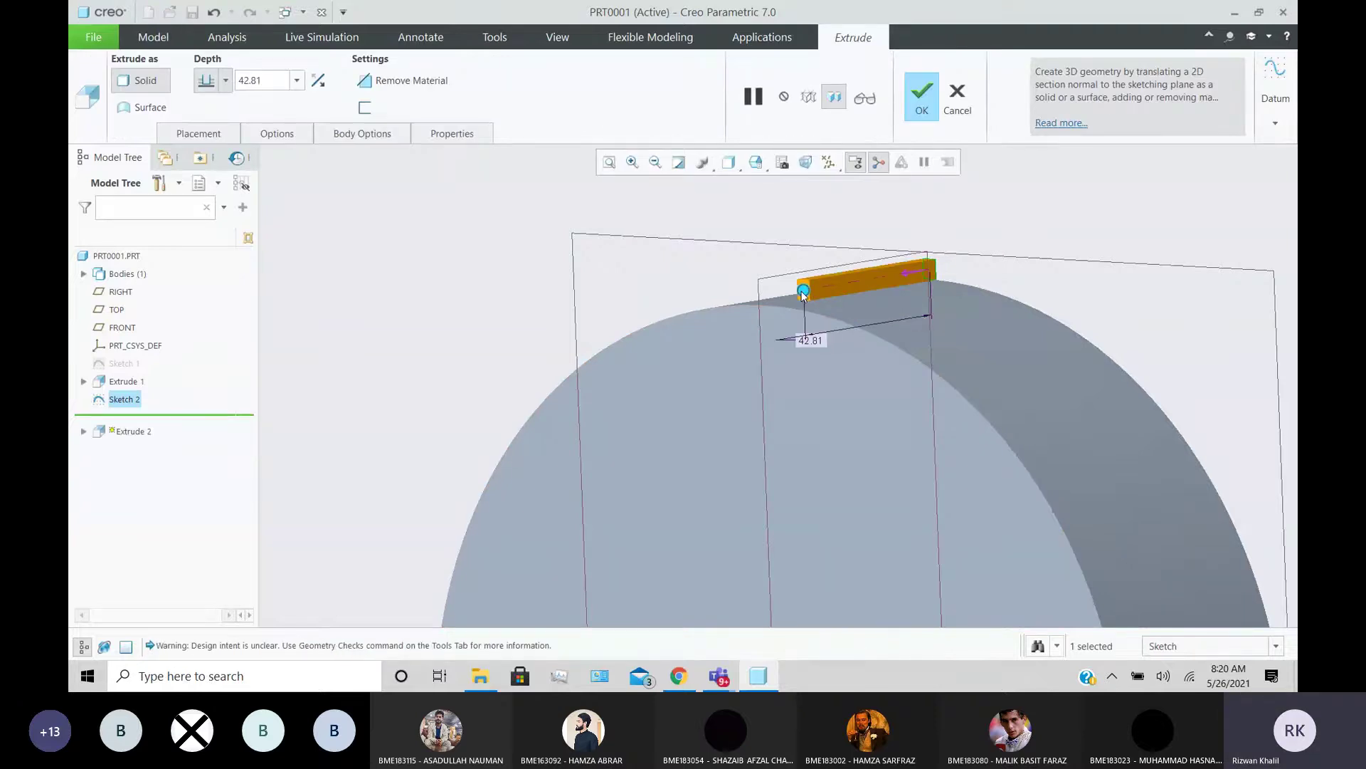
right_click(802, 294)
left_click(746, 423)
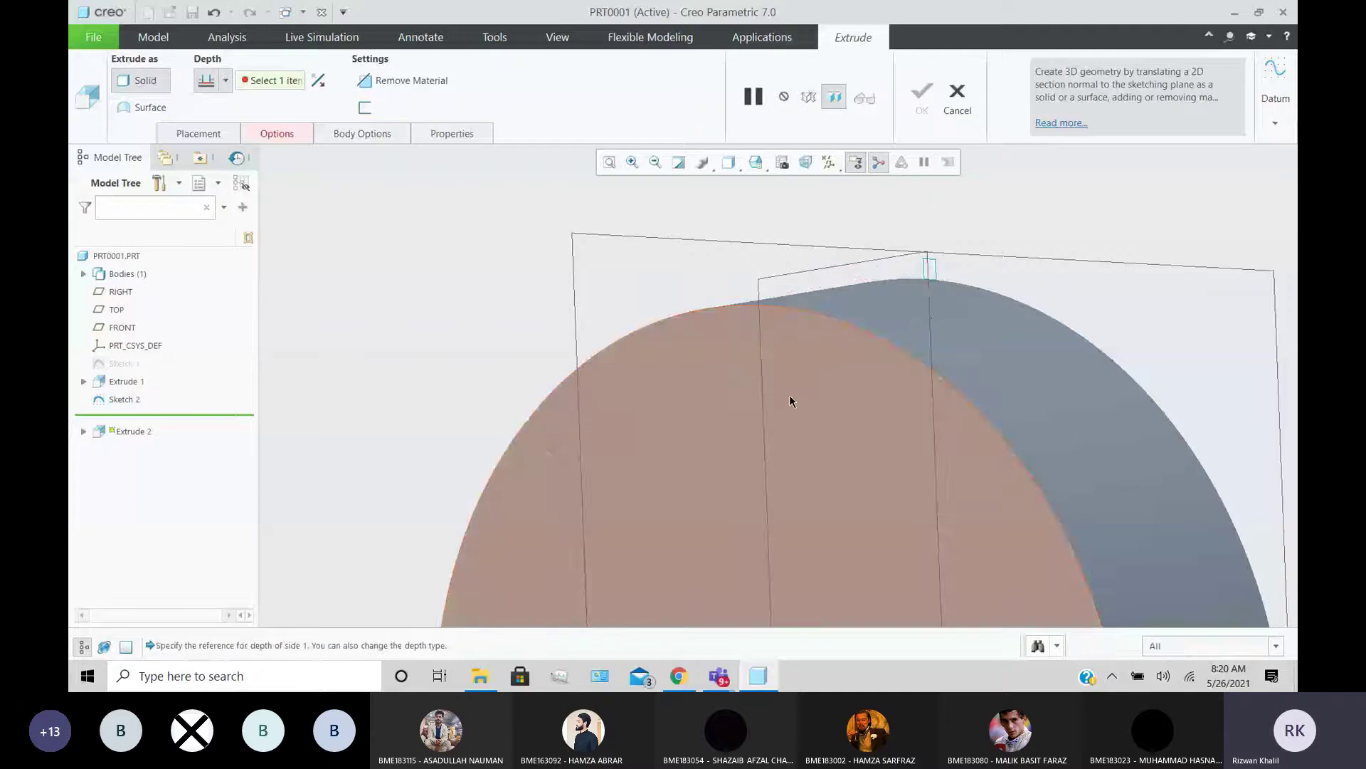
left_click(796, 391)
left_click(920, 105)
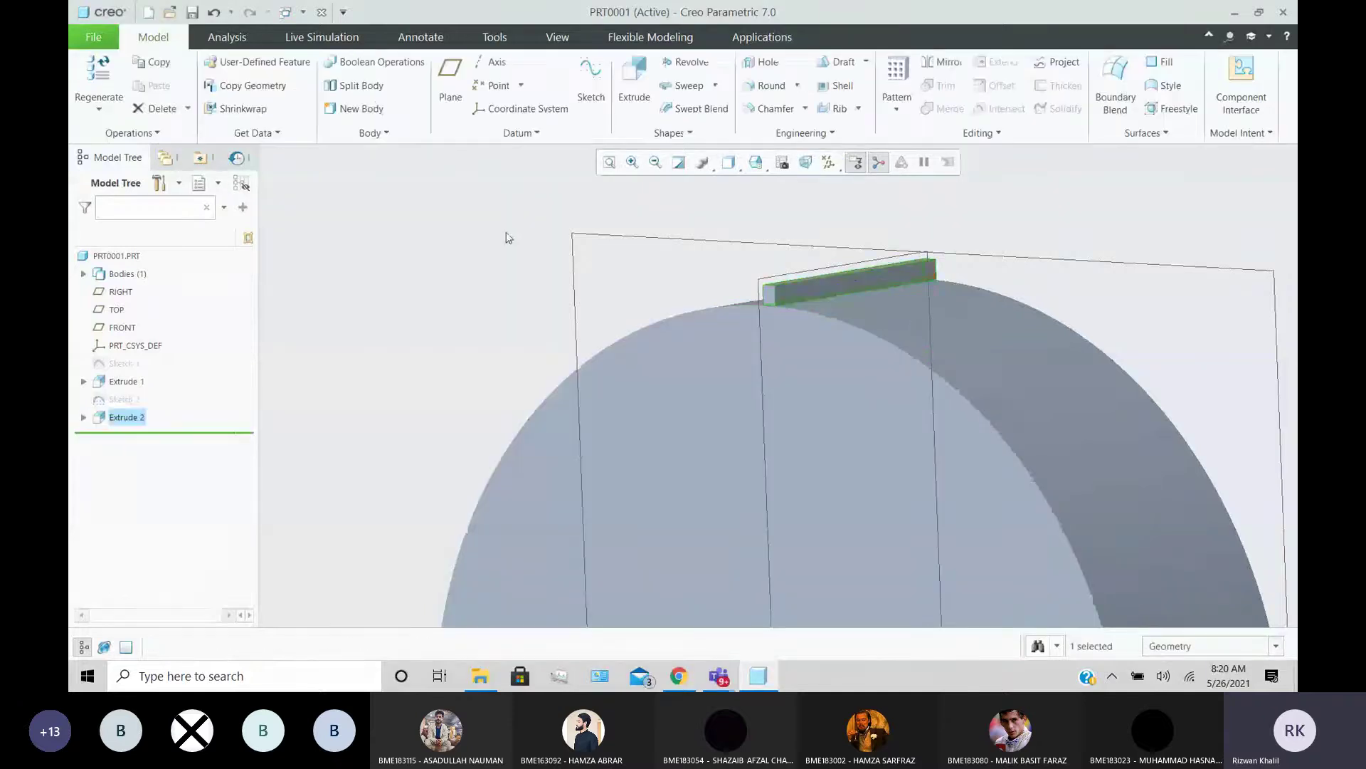
- Examine the disc and its rectangular tooth from several angles, and close the part window
left_click(505, 233)
mouse_move(505, 233)
middle_mouse_down()
mouse_move(578, 233)
mouse_move(567, 284)
mouse_move(491, 271)
mouse_move(562, 273)
mouse_move(515, 242)
mouse_move(546, 296)
middle_mouse_up()
scroll(578, 233, "up", 3)
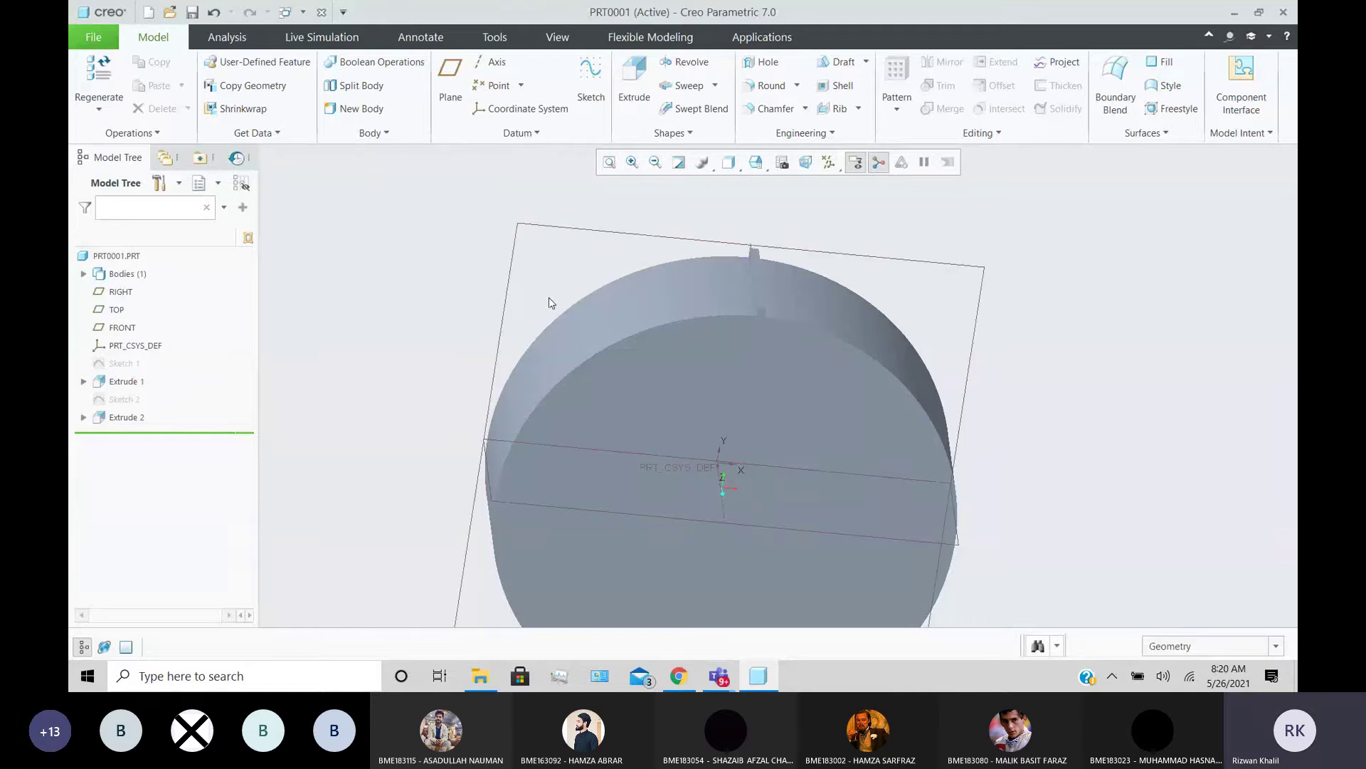
scroll(550, 302, "up", 3)
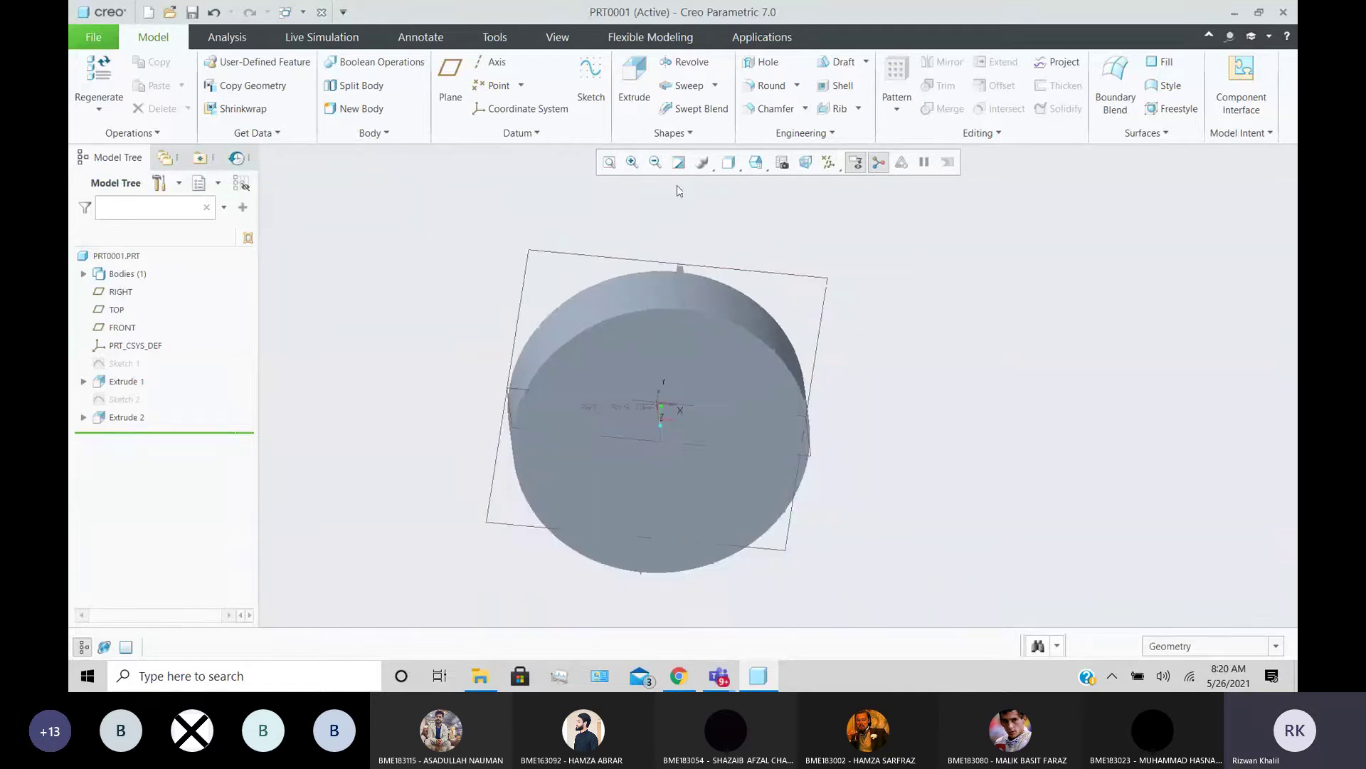
mouse_move(631, 207)
middle_mouse_down()
mouse_move(600, 201)
mouse_move(639, 205)
middle_mouse_up()
scroll(632, 224, "down", 3)
scroll(632, 223, "up", 3)
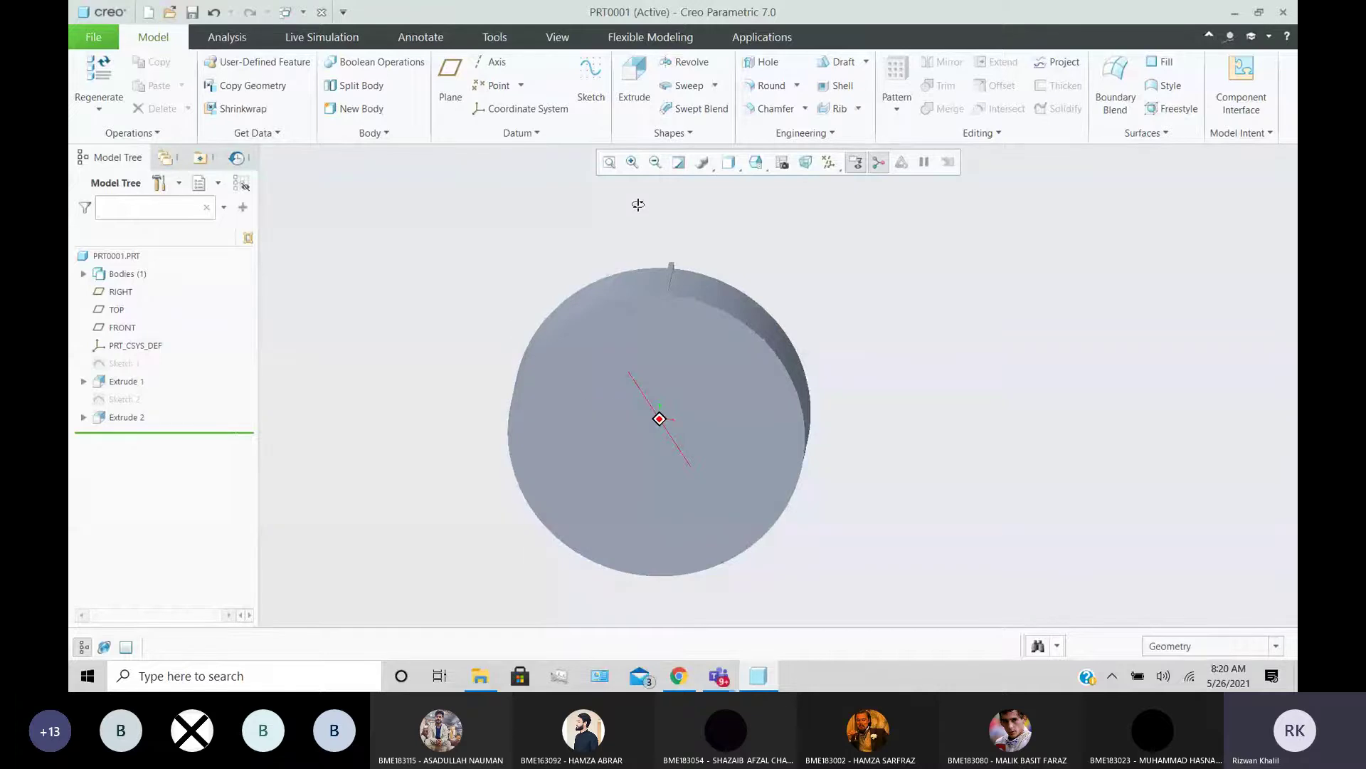
middle_click_drag(638, 205, 639, 206)
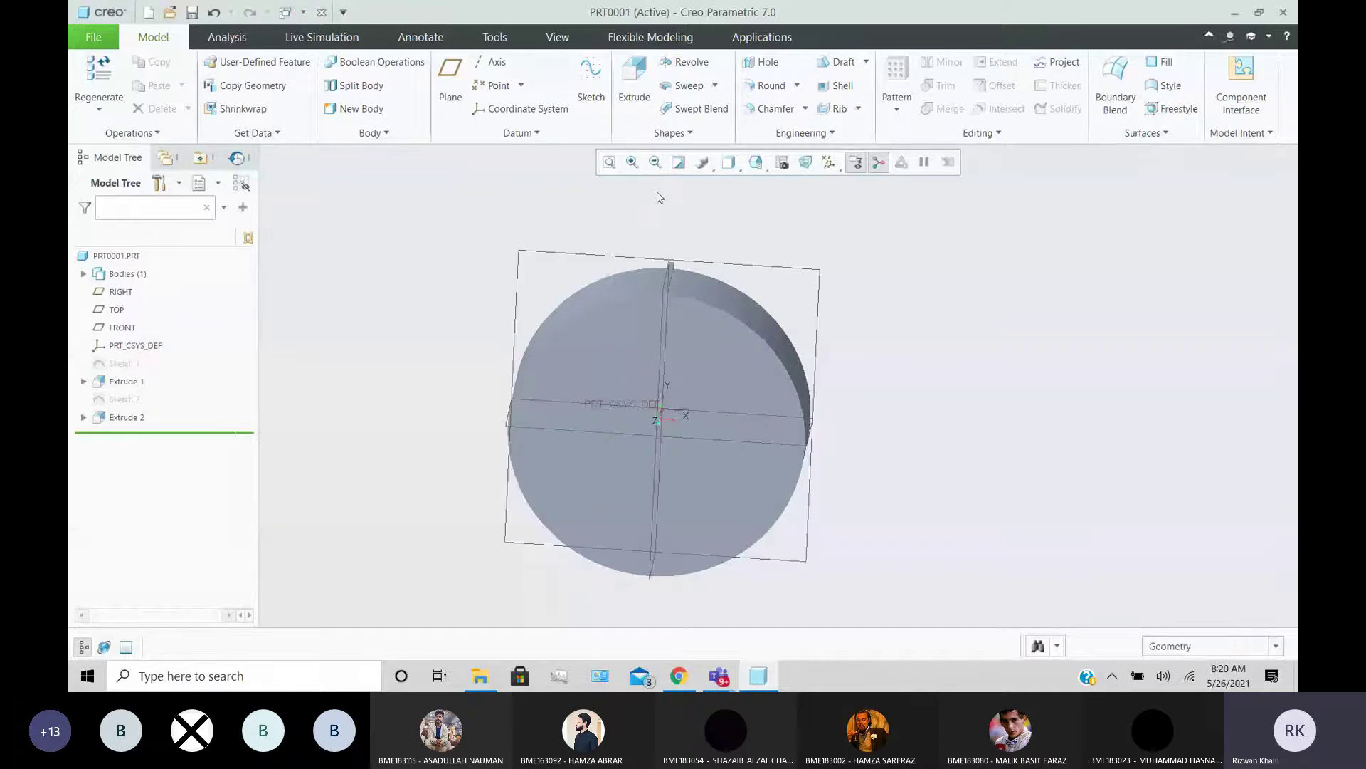
left_click(322, 12)
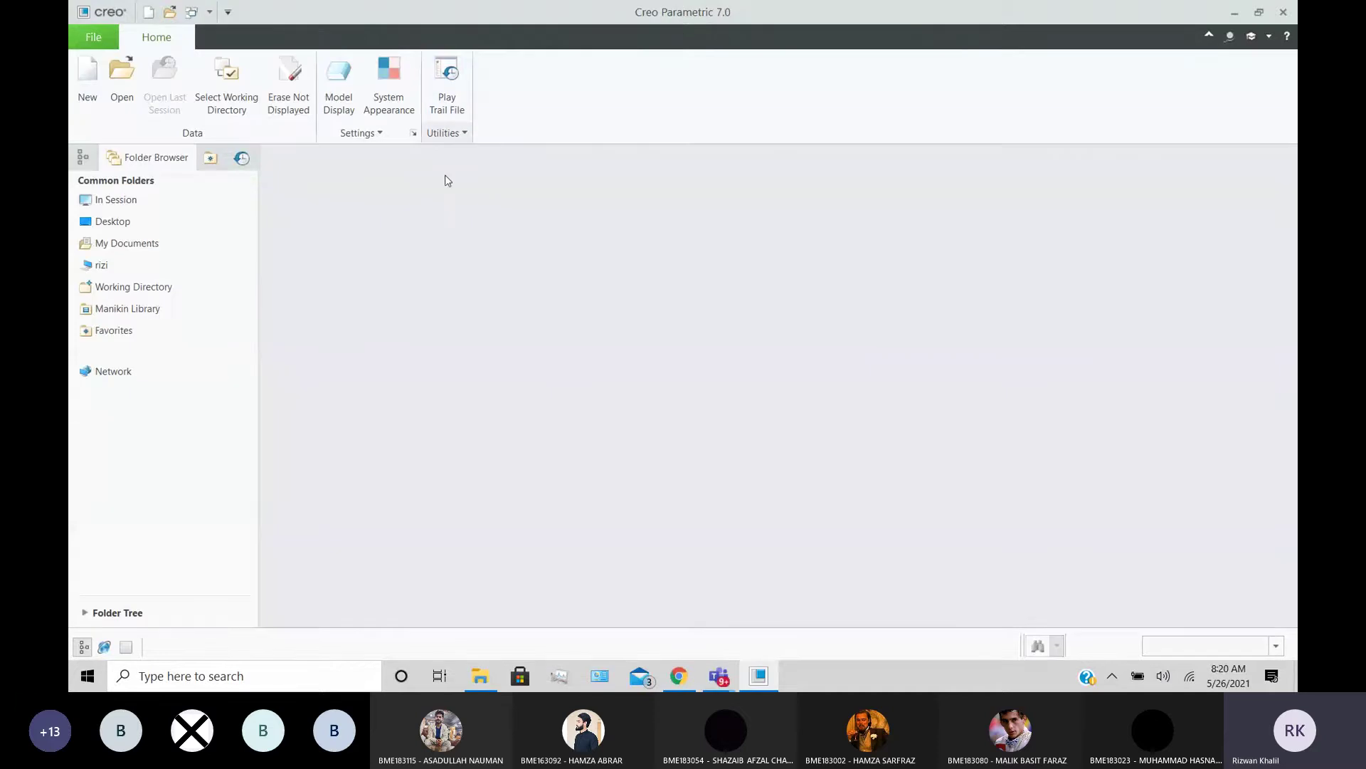
- Switch to Chrome and search Google Images for "involute in gear"
left_click(679, 676)
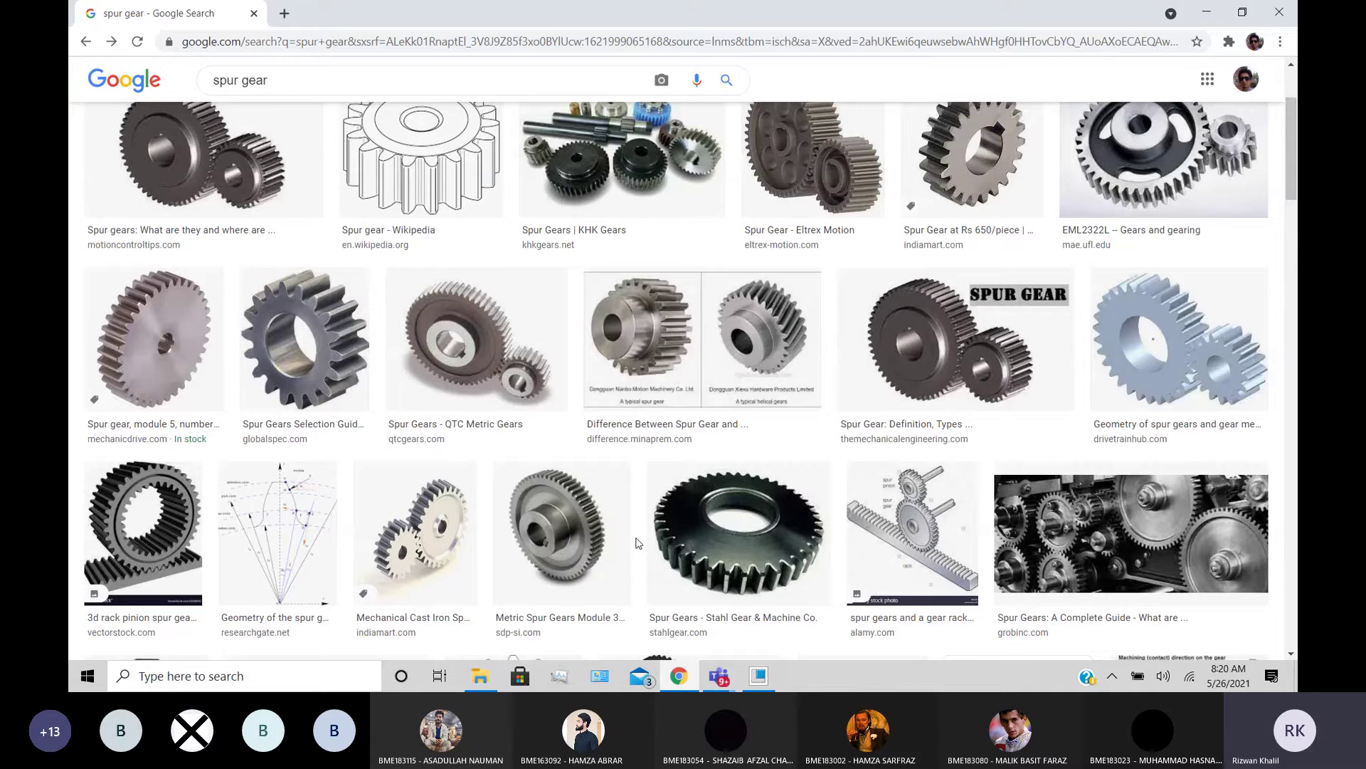
left_click(309, 71)
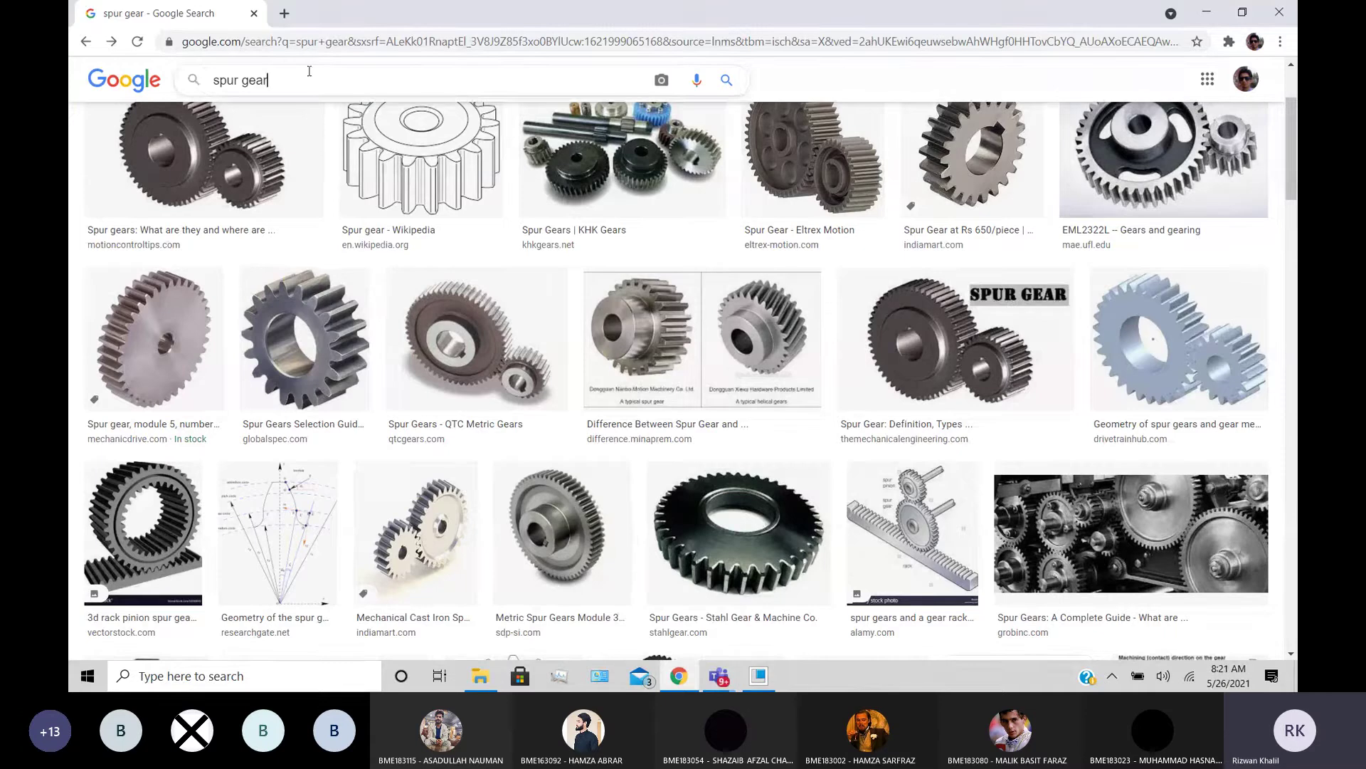
key("ctrl+a")
key("BackSpace")
type("involut")
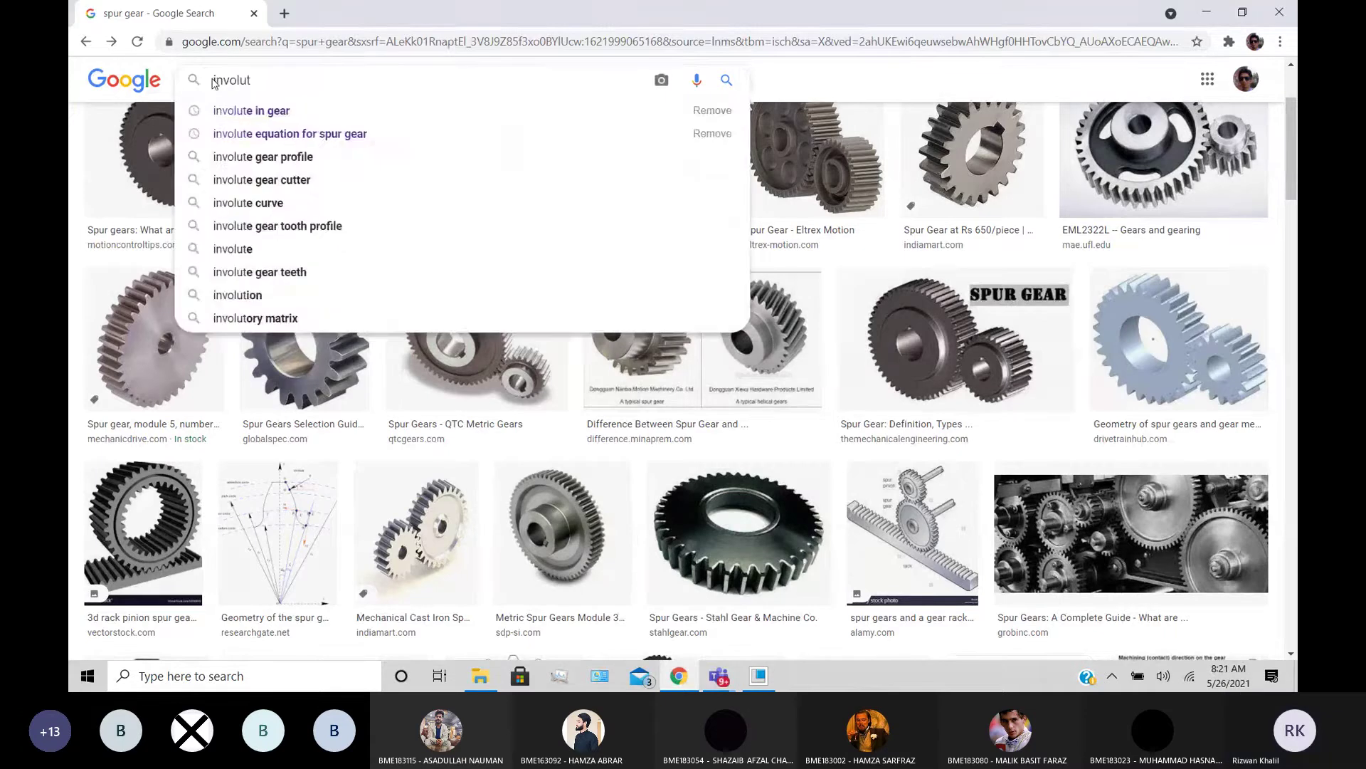
key("Down")
key("Return")
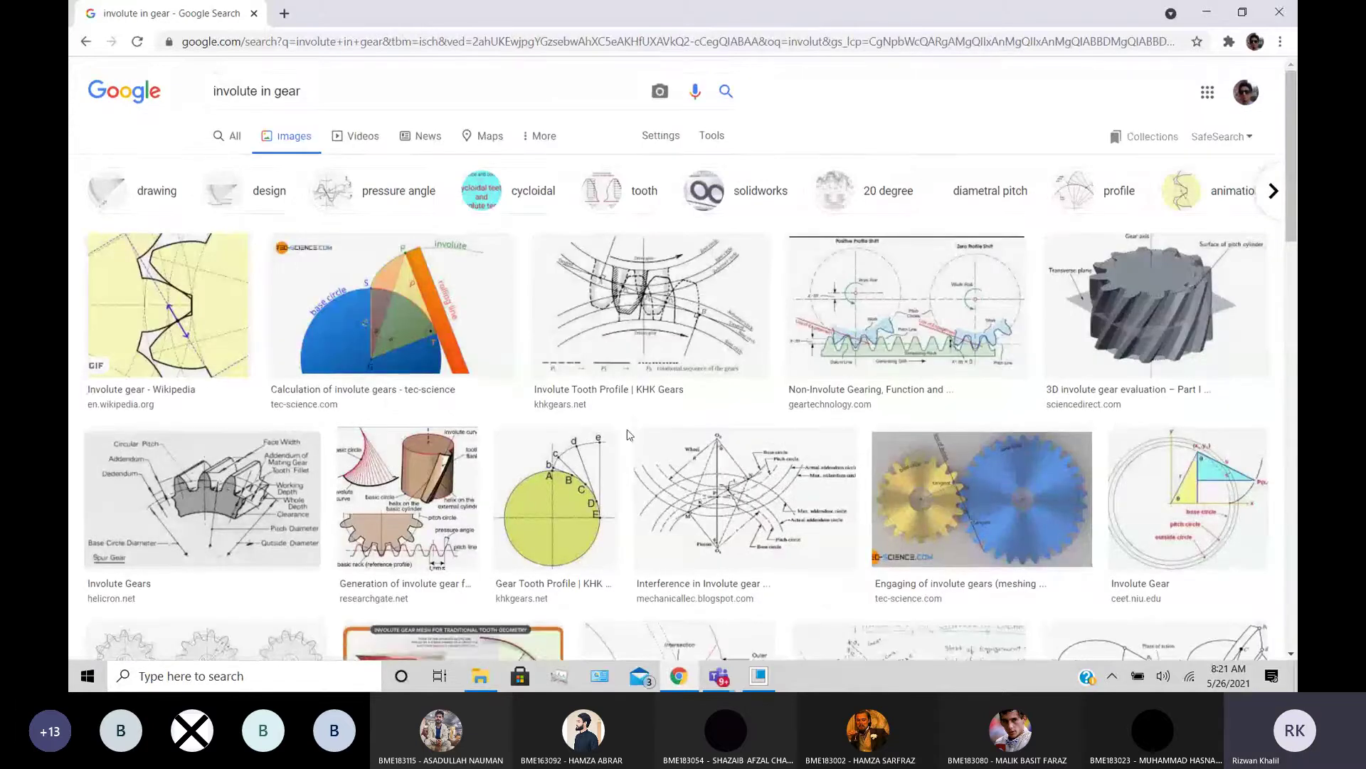
- Browse the involute gear images and preview the "Fig. 3-4 The Involute Curve" diagram
scroll(627, 435, "down", 1)
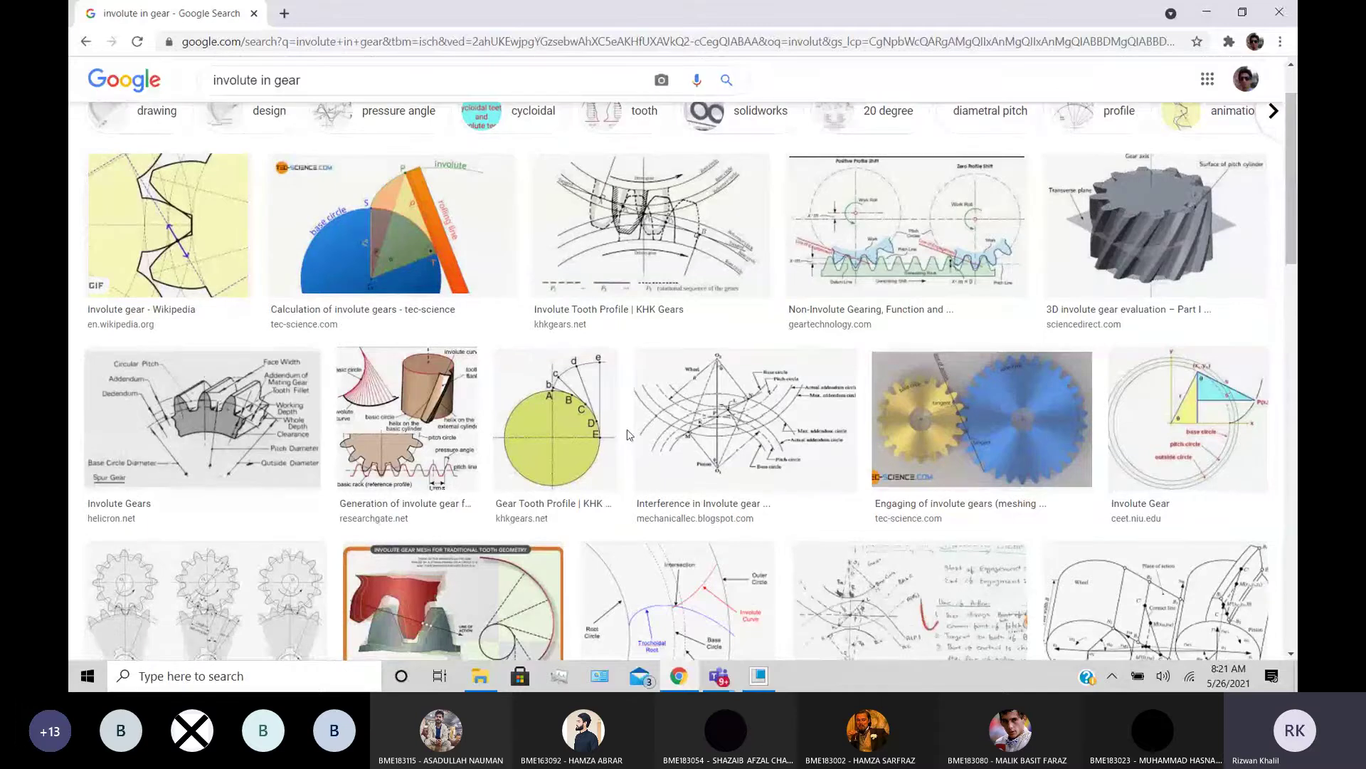
scroll(627, 435, "down", 2)
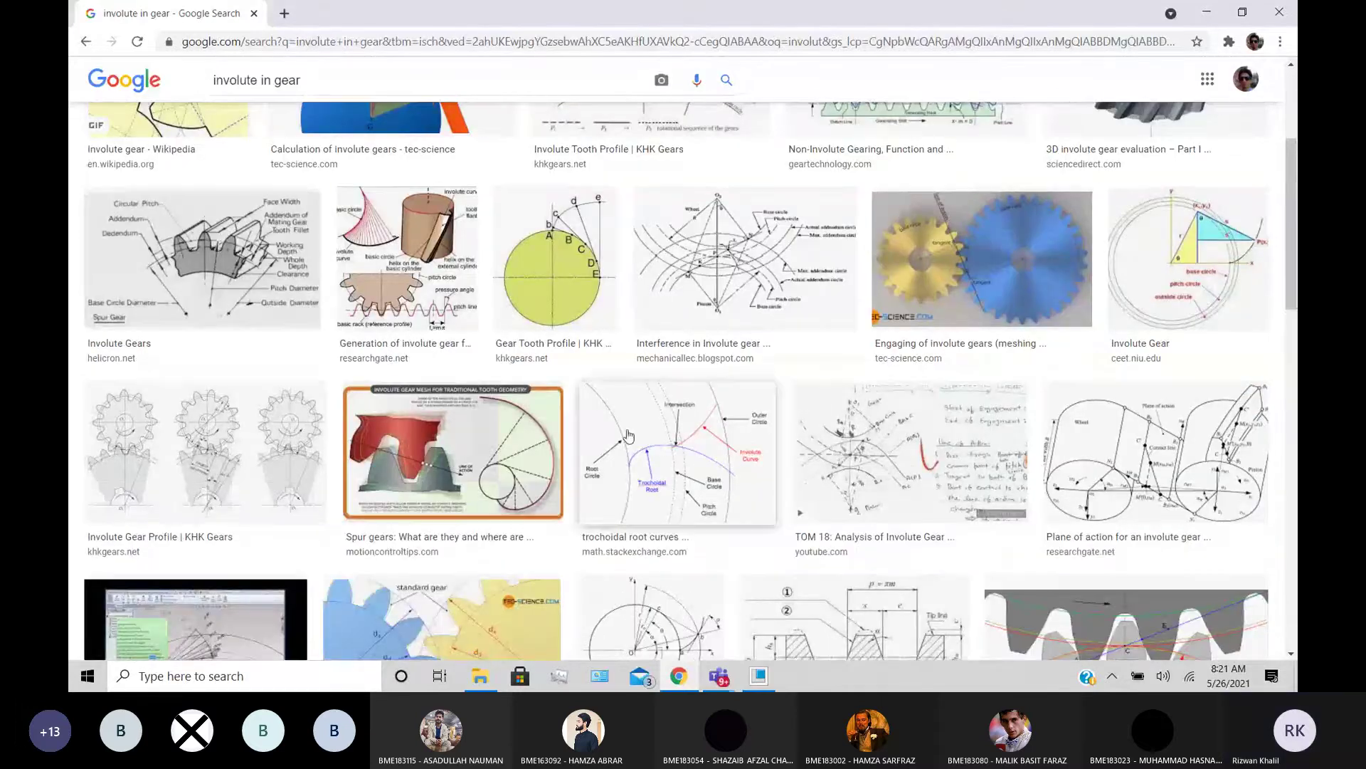
scroll(627, 435, "down", 1)
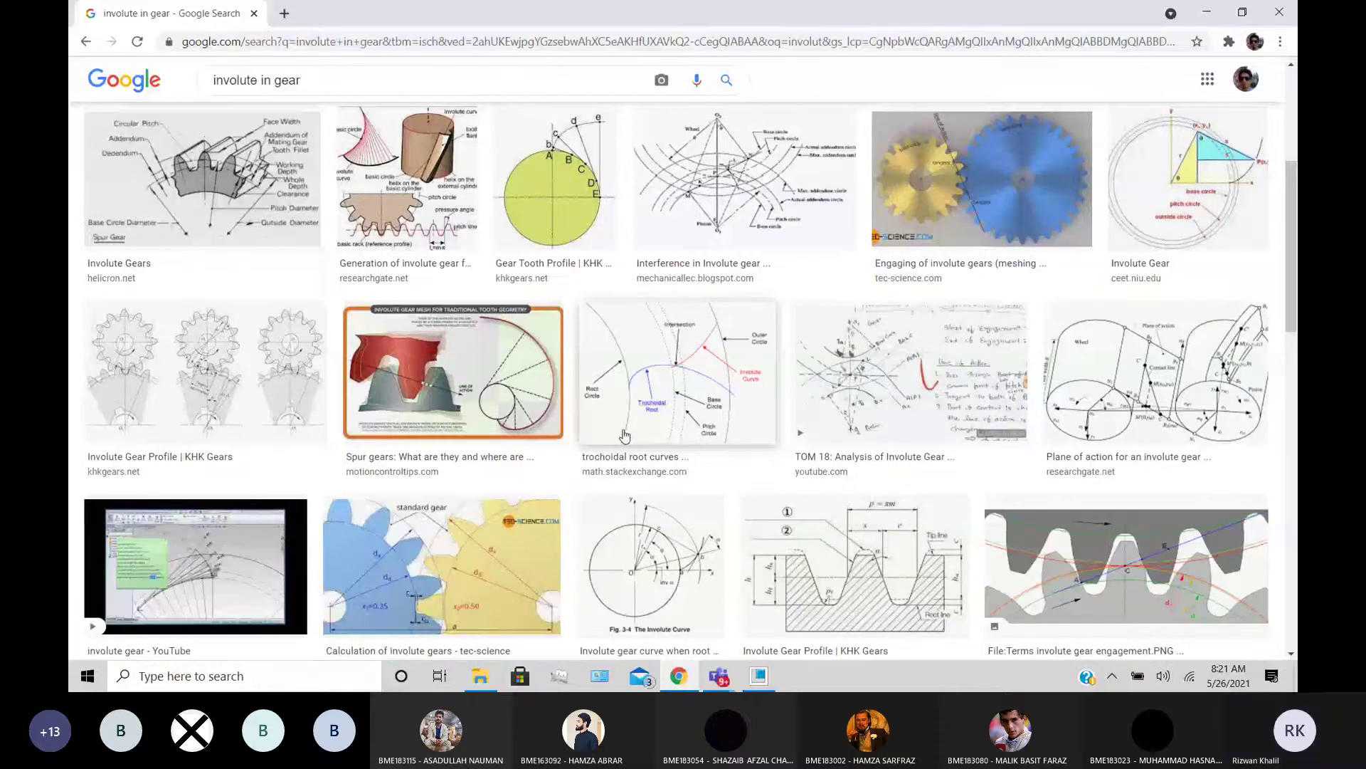
left_click(685, 602)
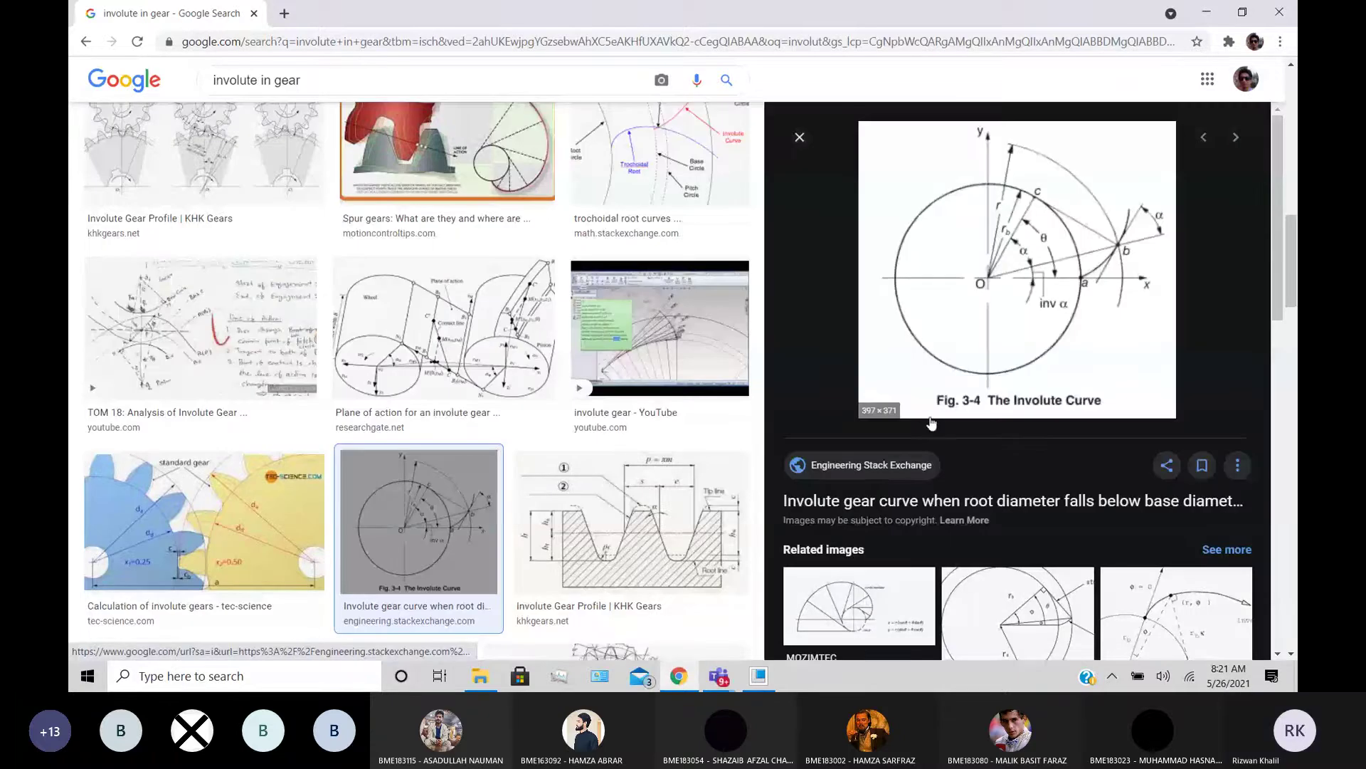
- Open the diagram's Engineering Stack Exchange source page, examine the involute curve figure, and close the page
scroll(1096, 299, "down", 1)
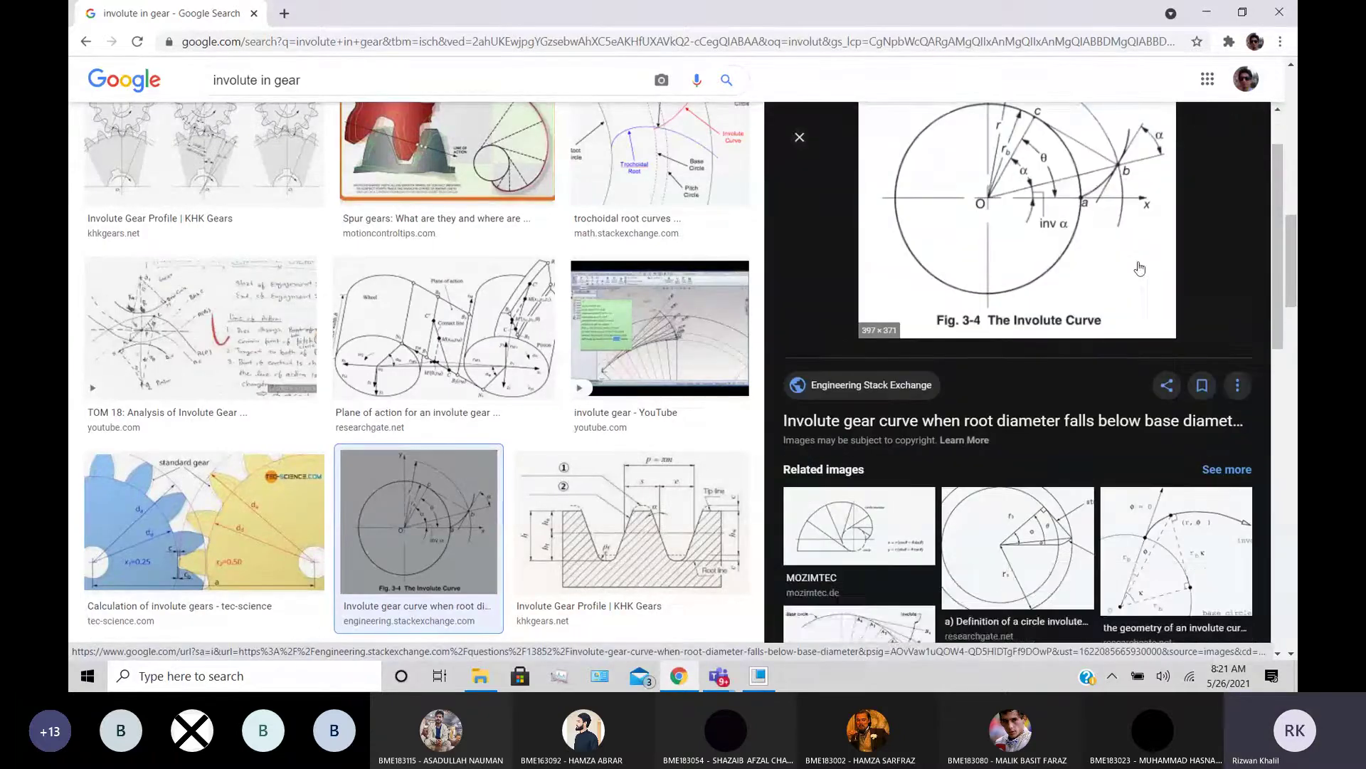
scroll(1107, 316, "up", 2)
left_click(1137, 271)
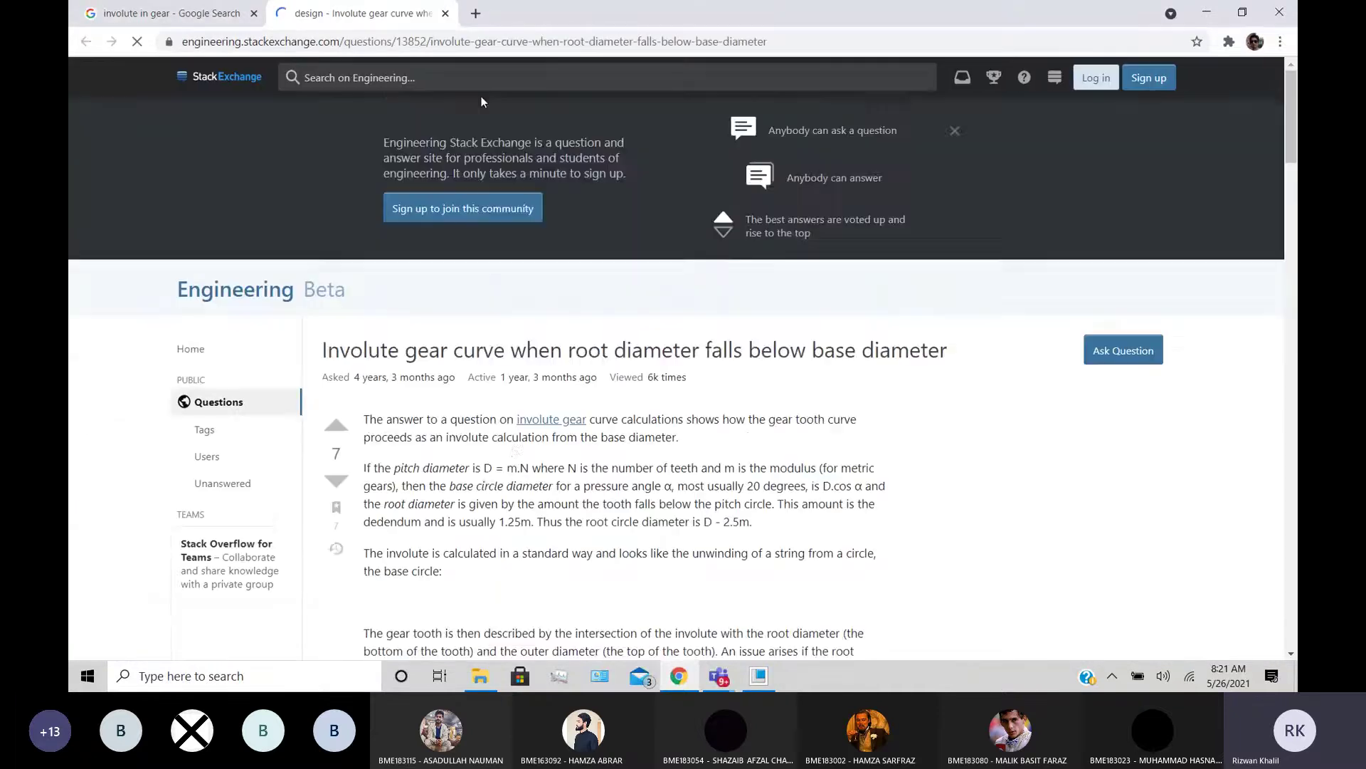
scroll(597, 337, "down", 8)
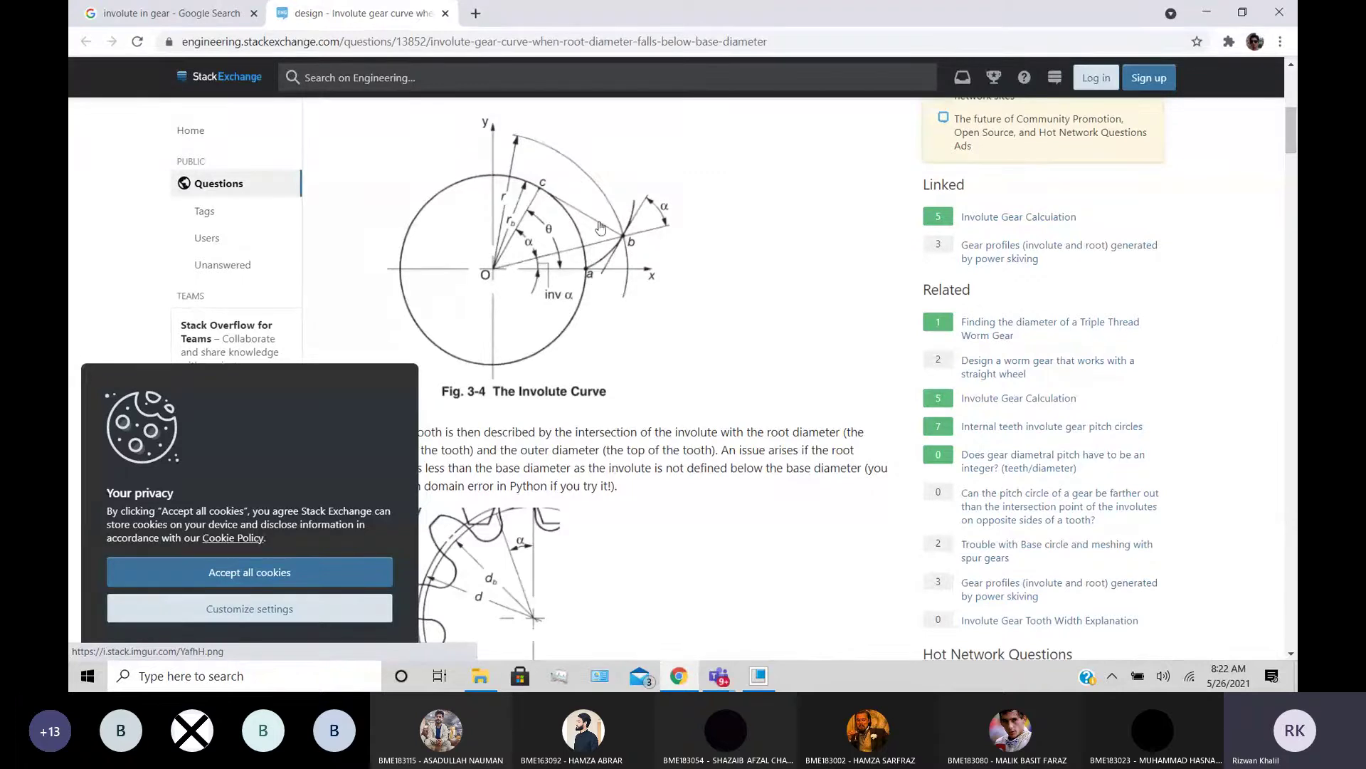
left_click(445, 14)
- Preview the "involute gear" YouTube image result, open its video page and close it again
scroll(504, 398, "up", 5)
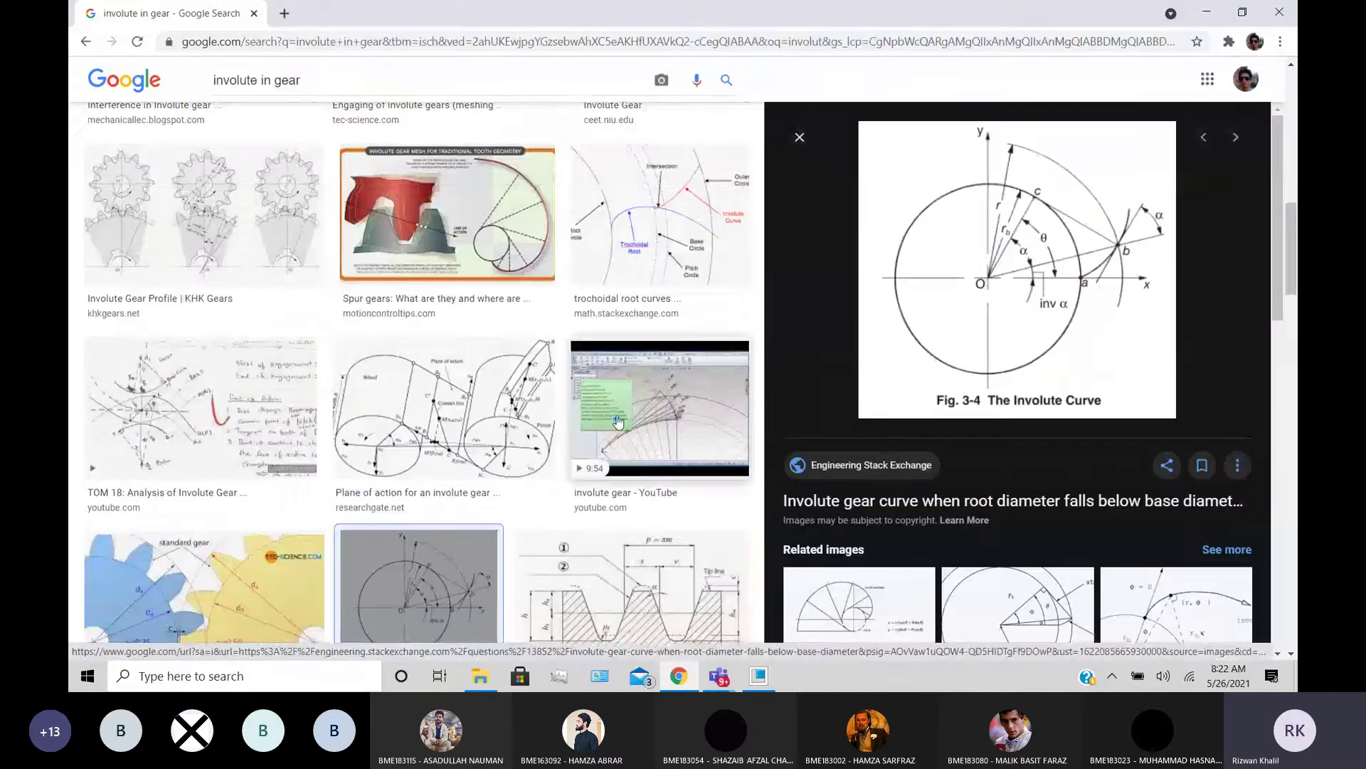
left_click(646, 427)
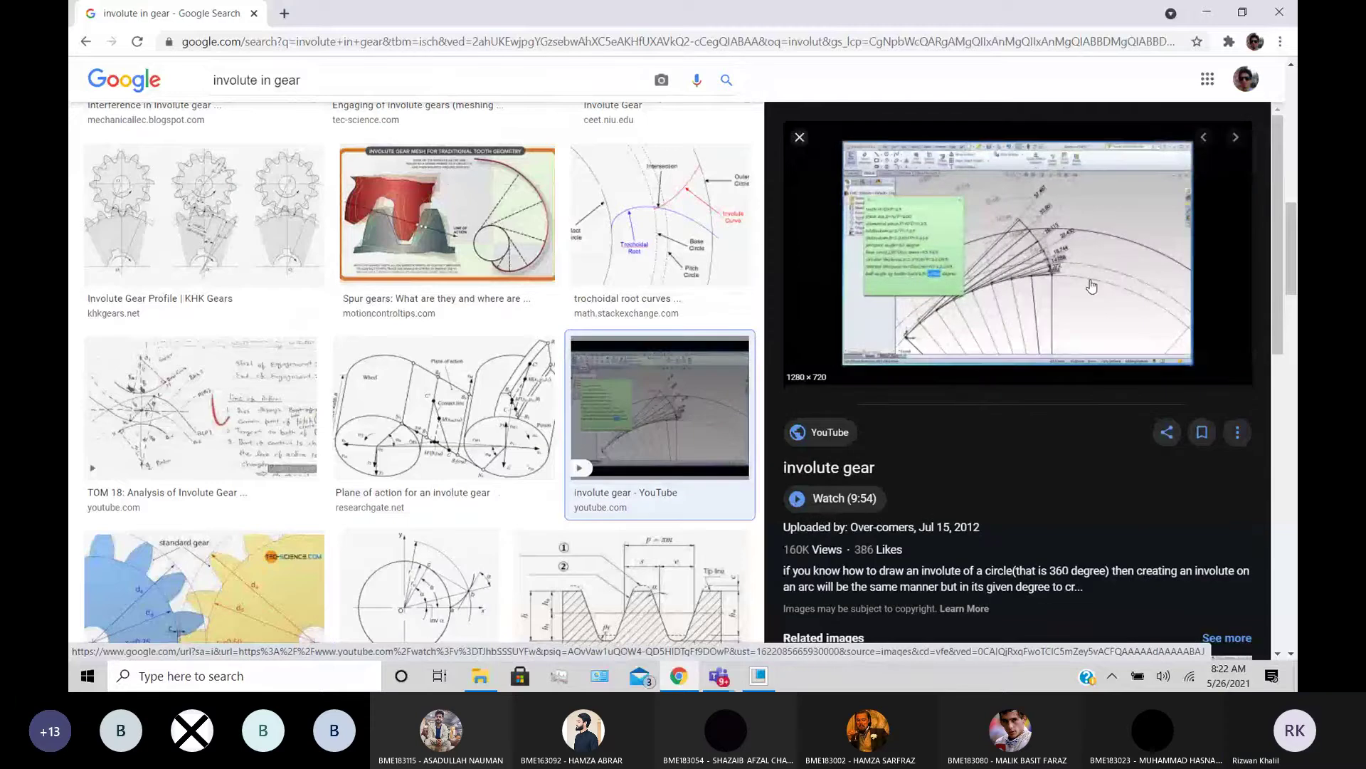
scroll(1092, 287, "down", 2)
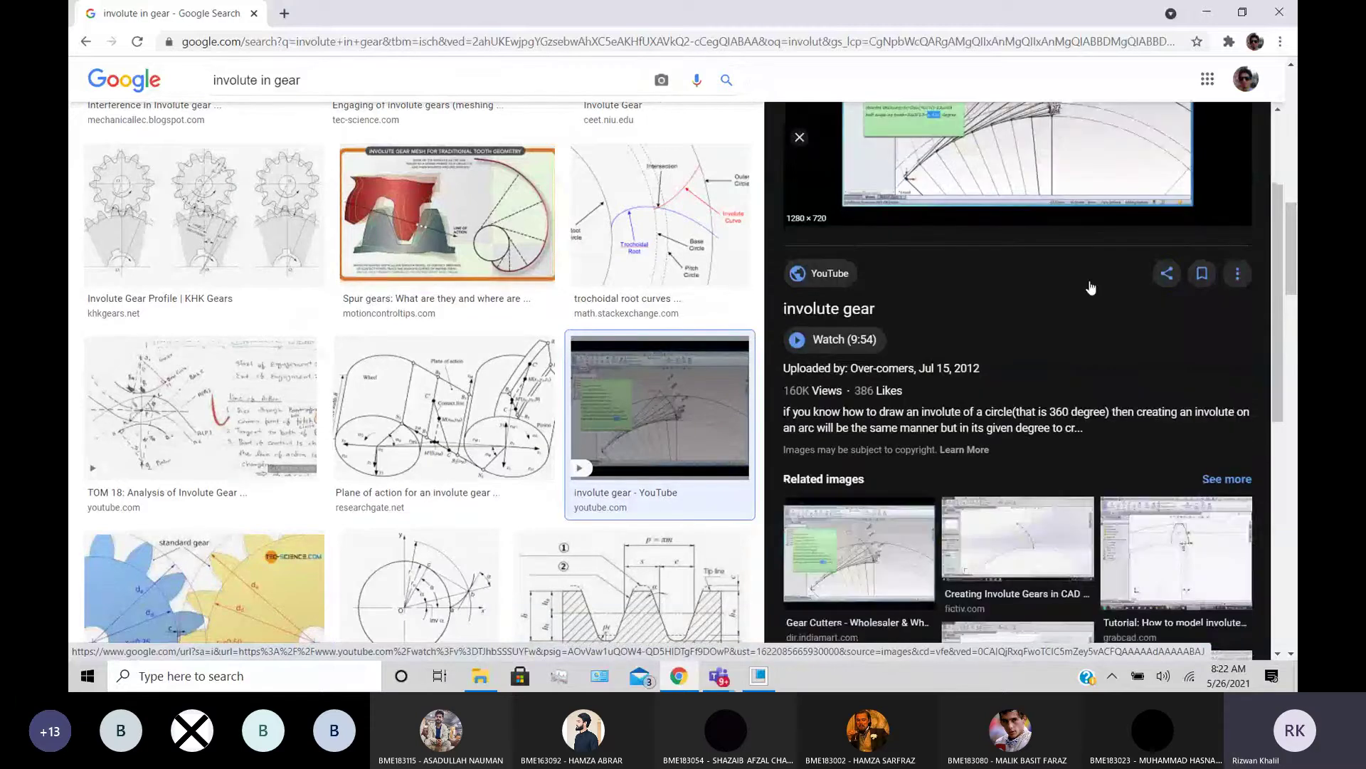
left_click(1091, 287)
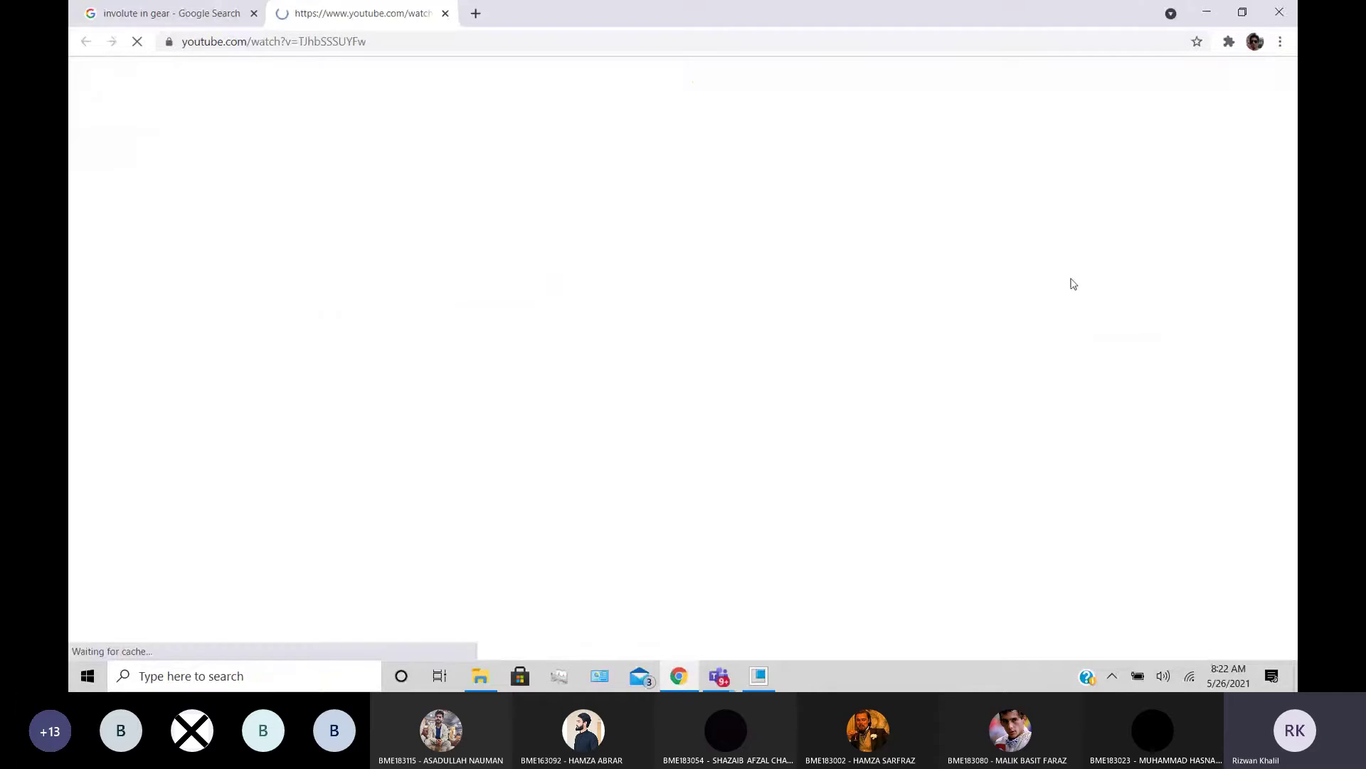
left_click(446, 13)
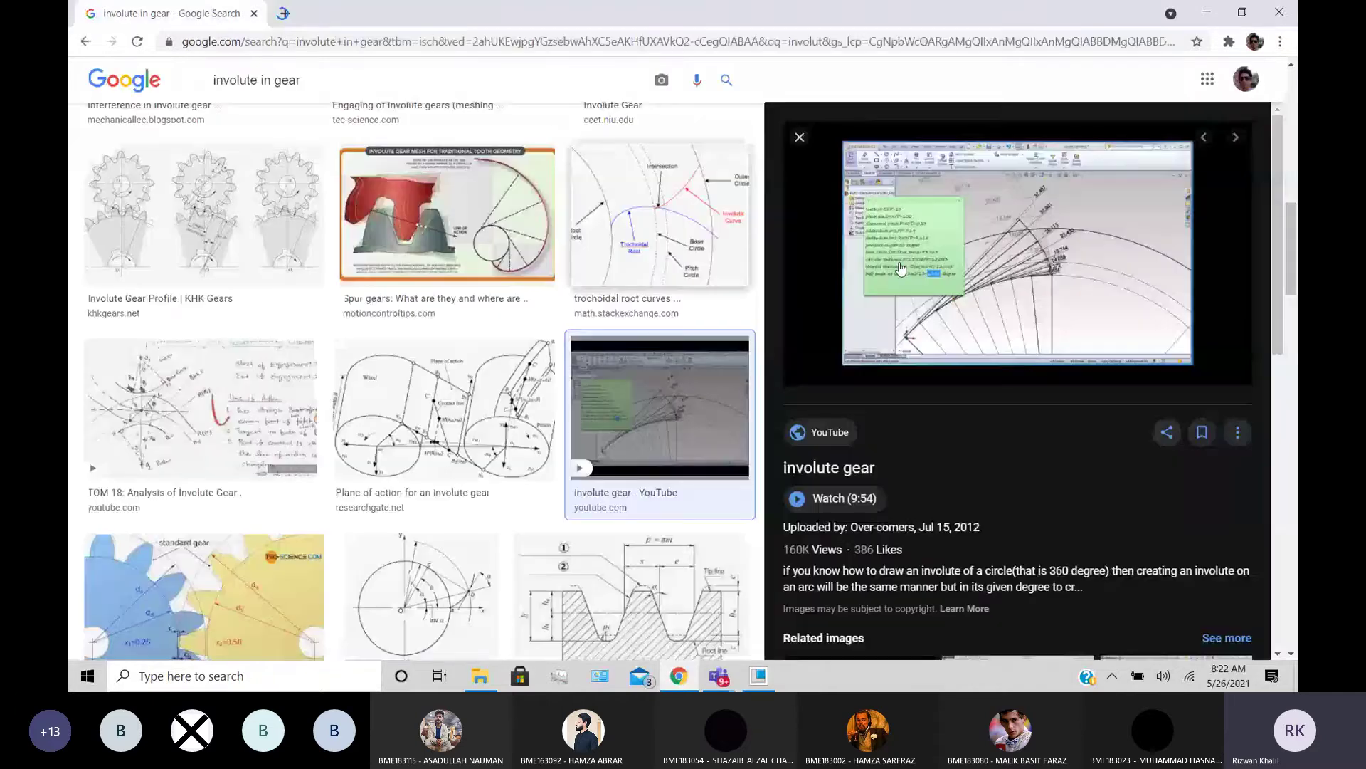
- Preview the related "Gear Cutters" involute construction image and close the image preview
scroll(901, 269, "down", 4)
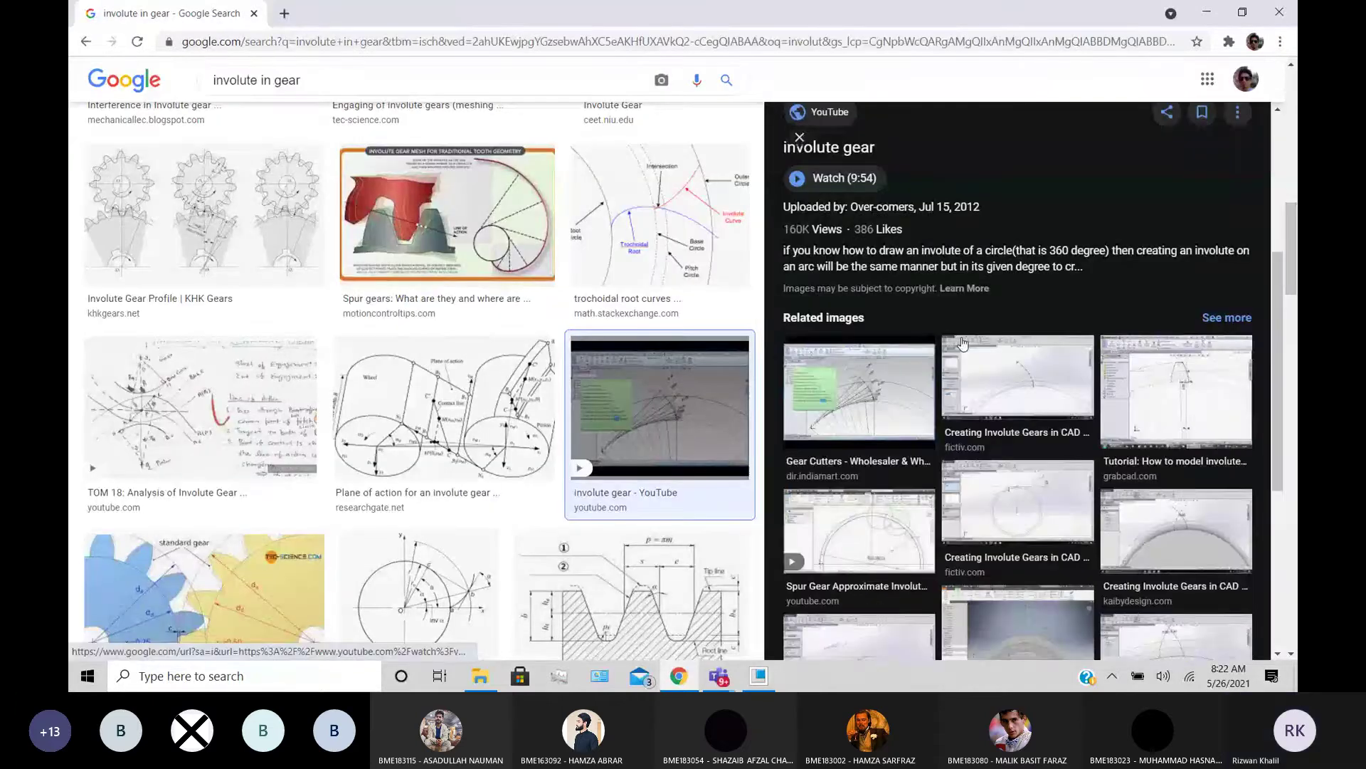
left_click(901, 383)
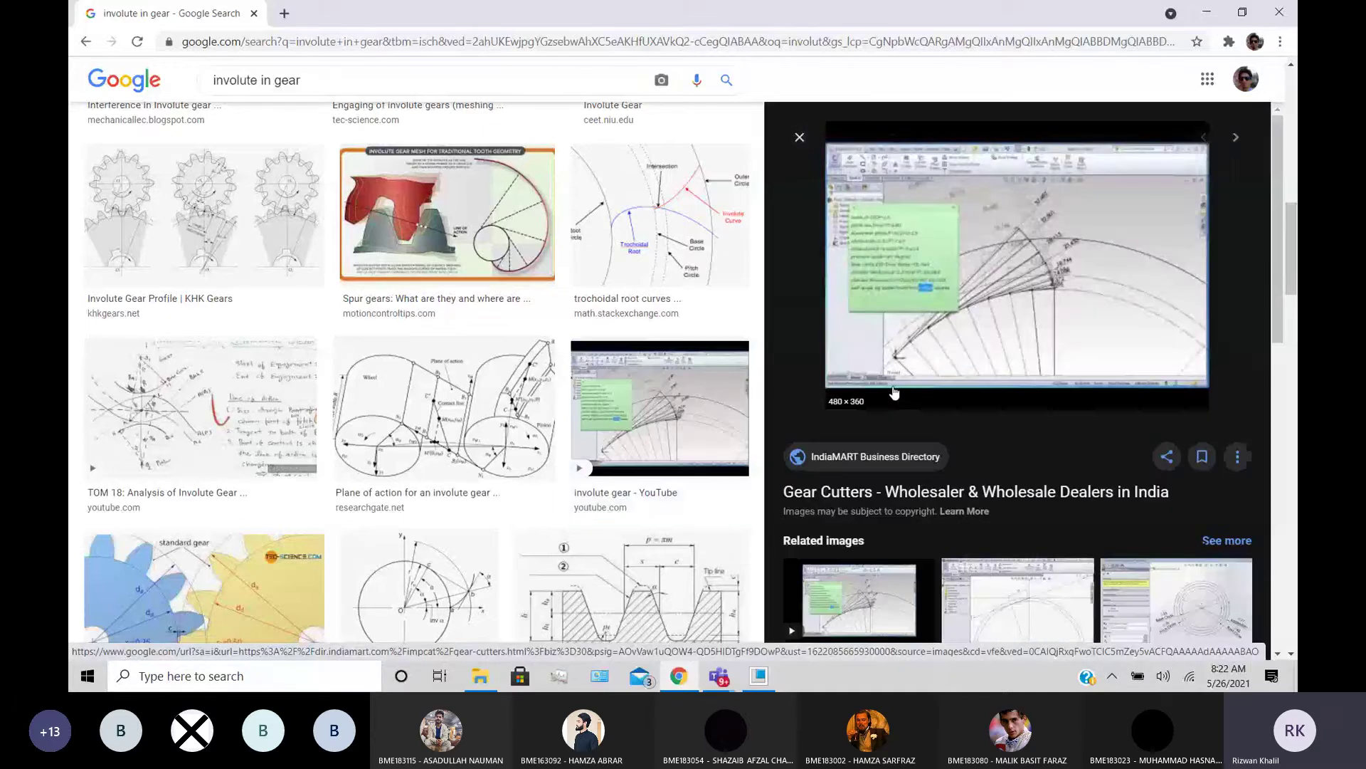
scroll(842, 385, "up", 2)
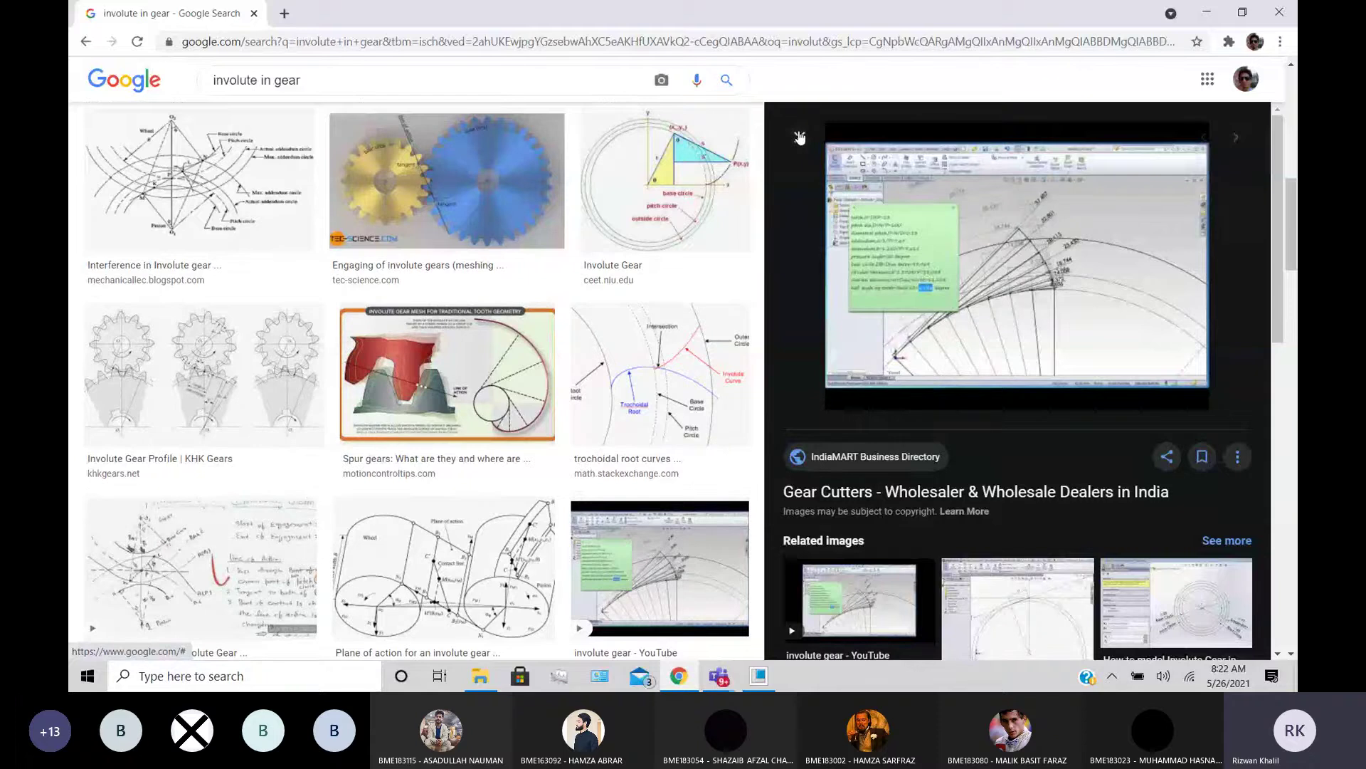
left_click(799, 137)
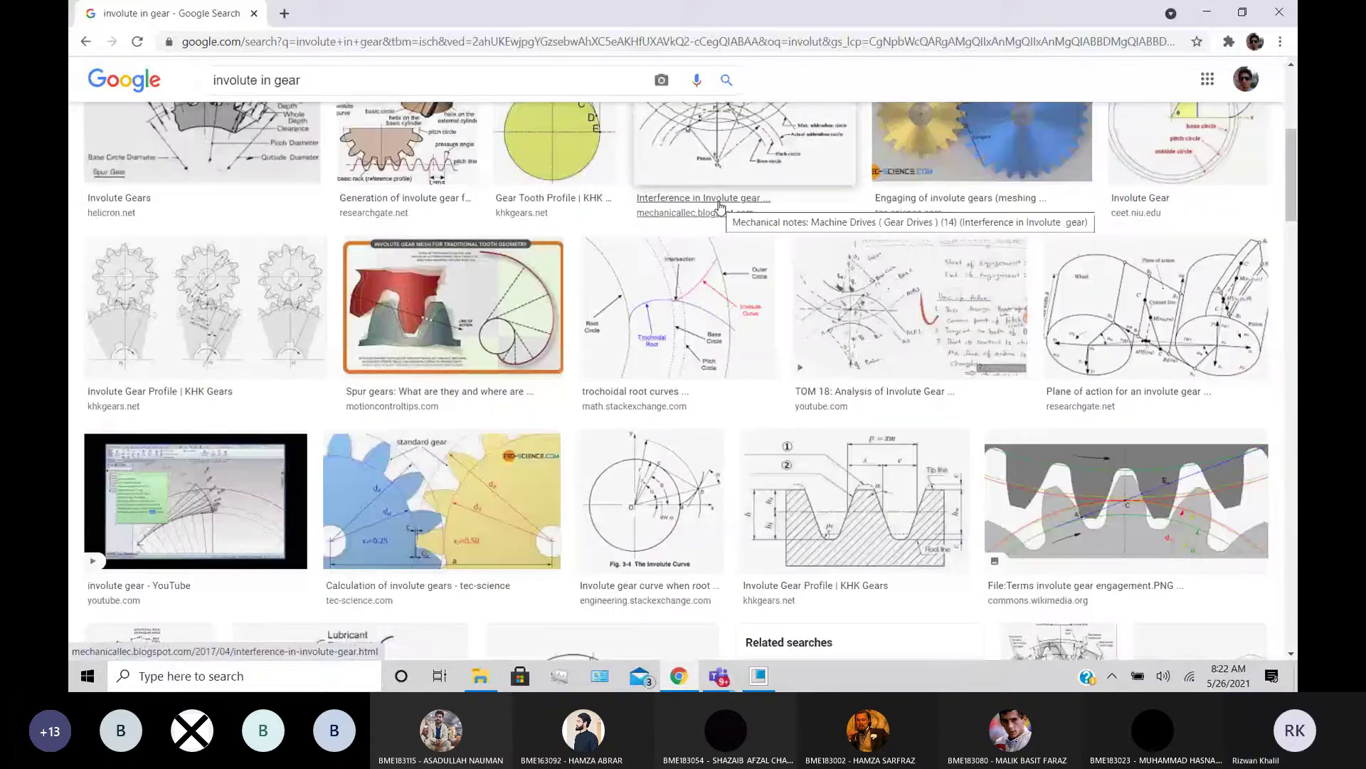
- Examine the "Spur gears: What are they and where are they used?" and trochoidal root curve diagrams, and browse more involute gear results
left_click(452, 313)
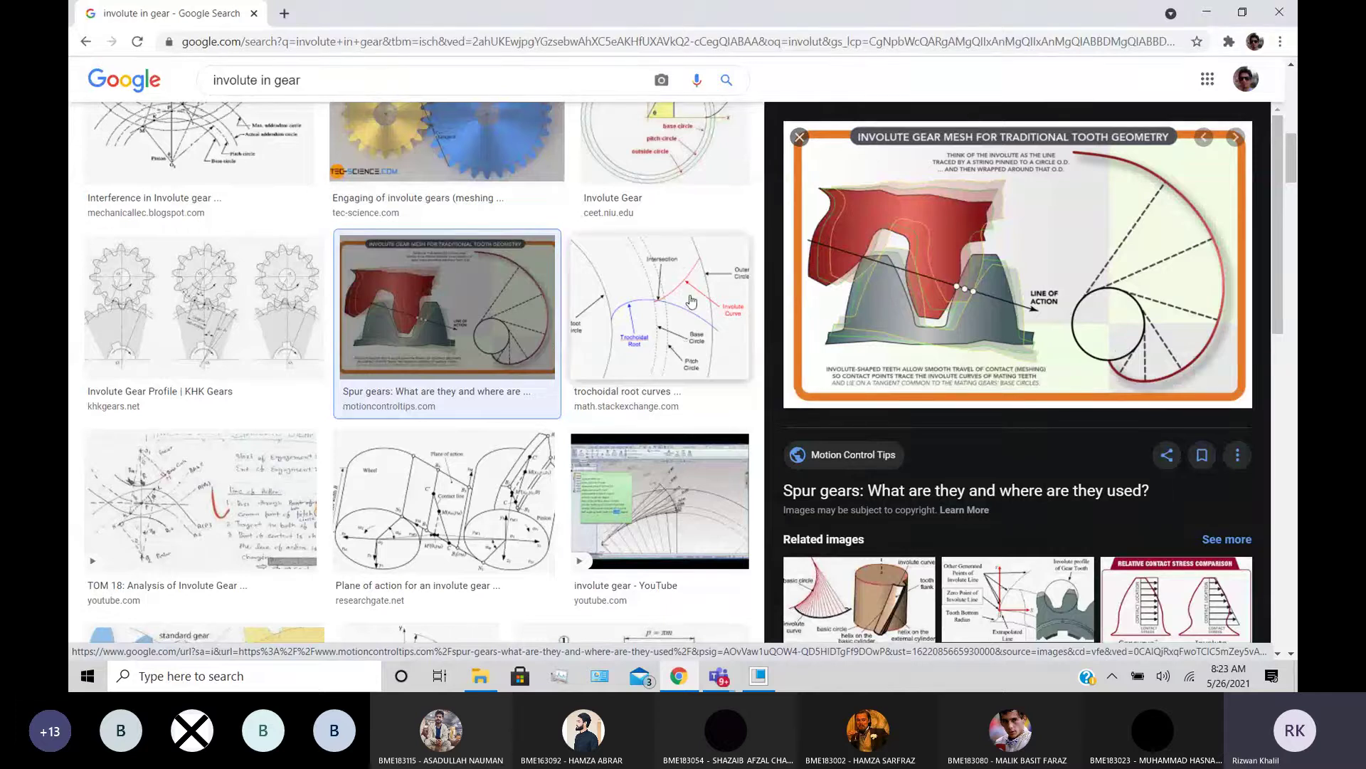
left_click(744, 310)
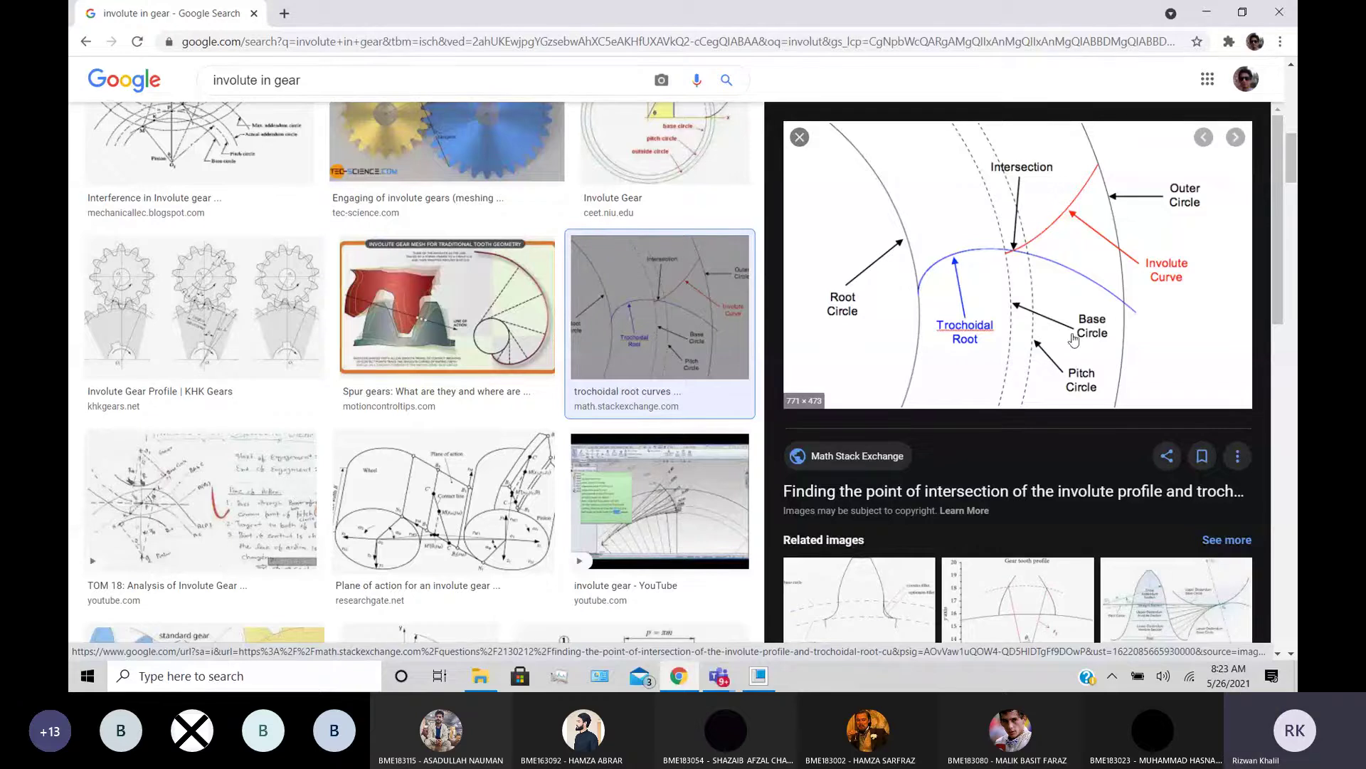
scroll(1048, 340, "down", 1)
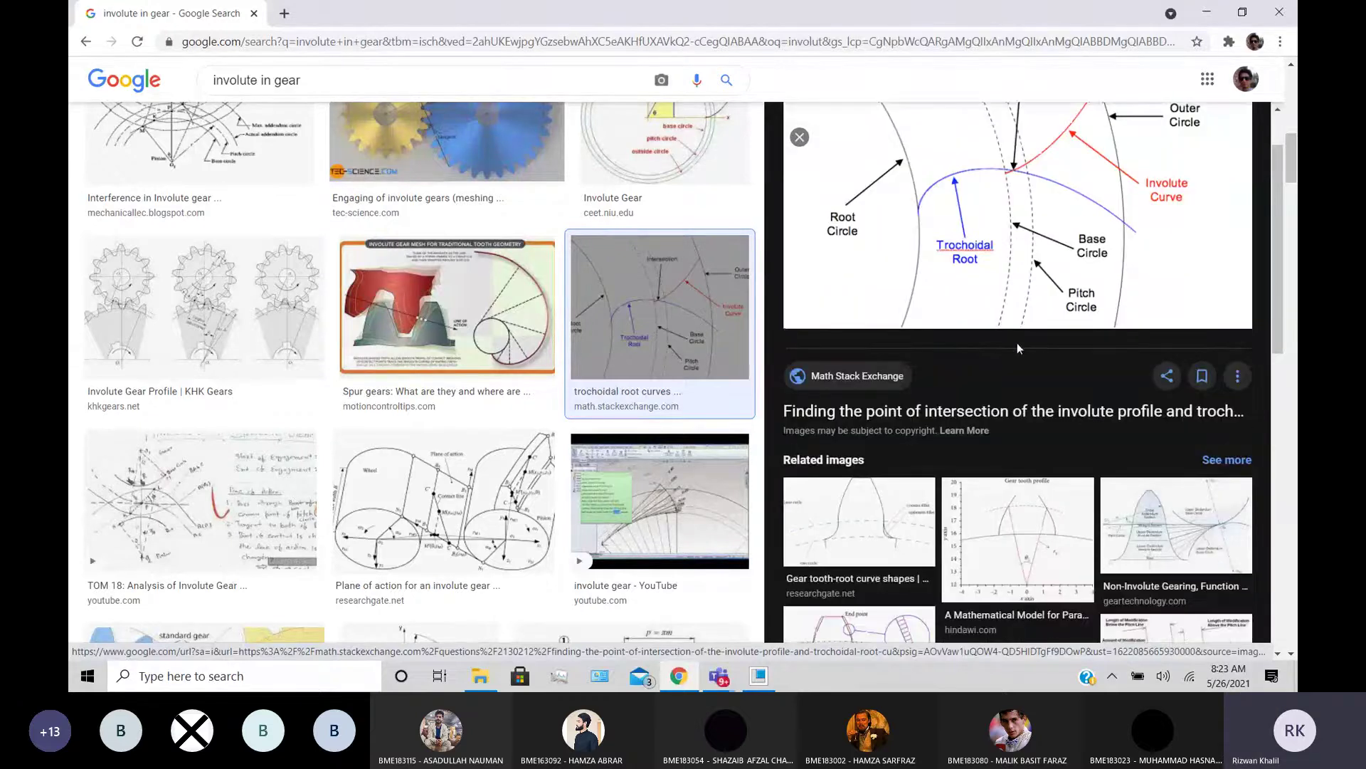
scroll(561, 470, "down", 1)
scroll(560, 470, "down", 3)
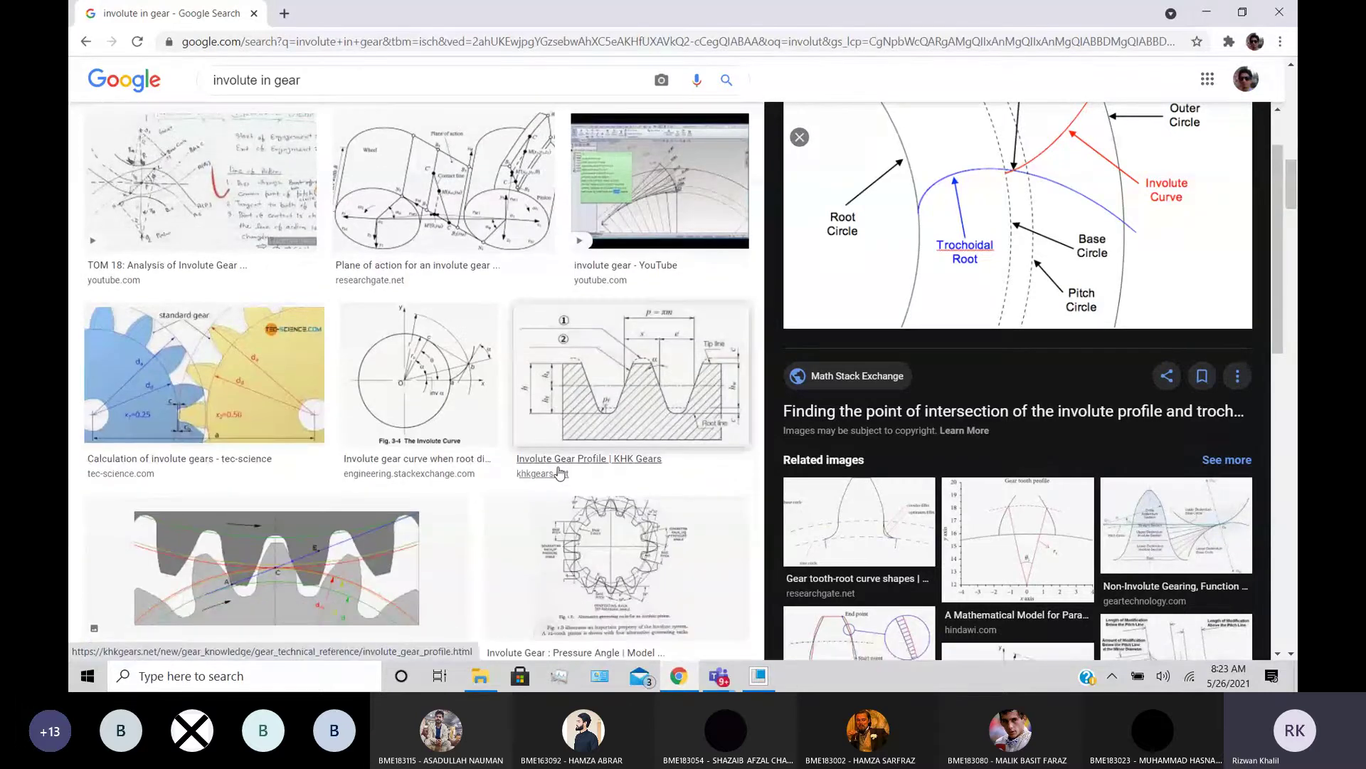
scroll(560, 469, "down", 4)
scroll(586, 582, "down", 1)
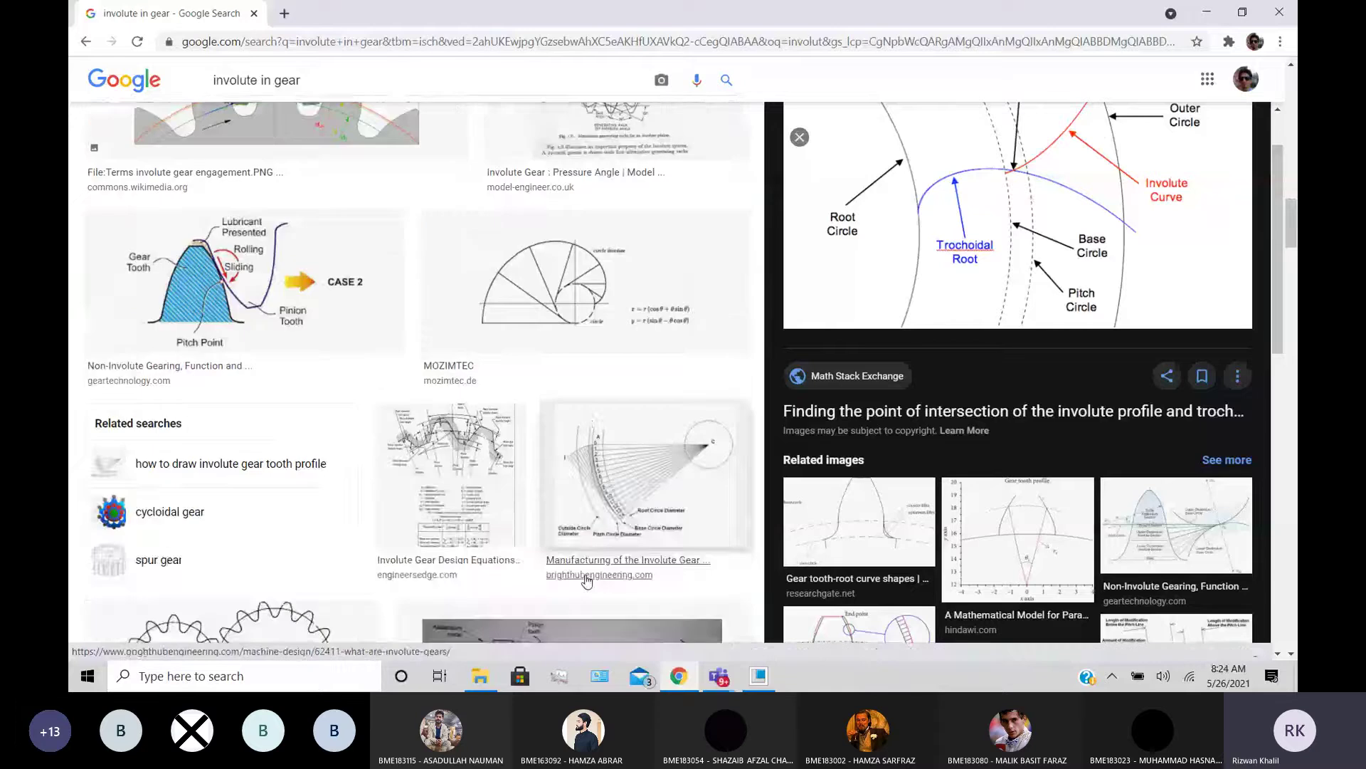
scroll(555, 498, "up", 2)
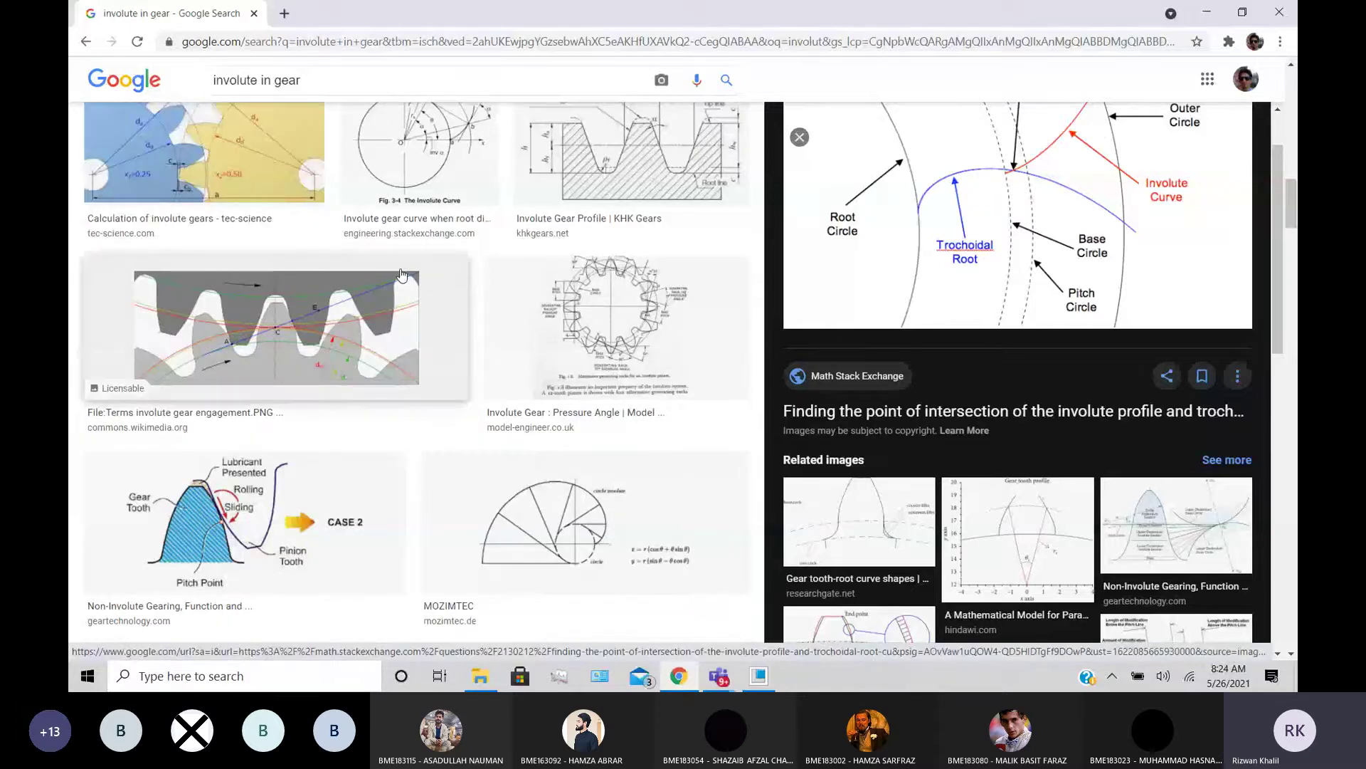
- Search Google Images for "parameters of gear" and preview the "Spur Gear Parameters" table
left_click(326, 79)
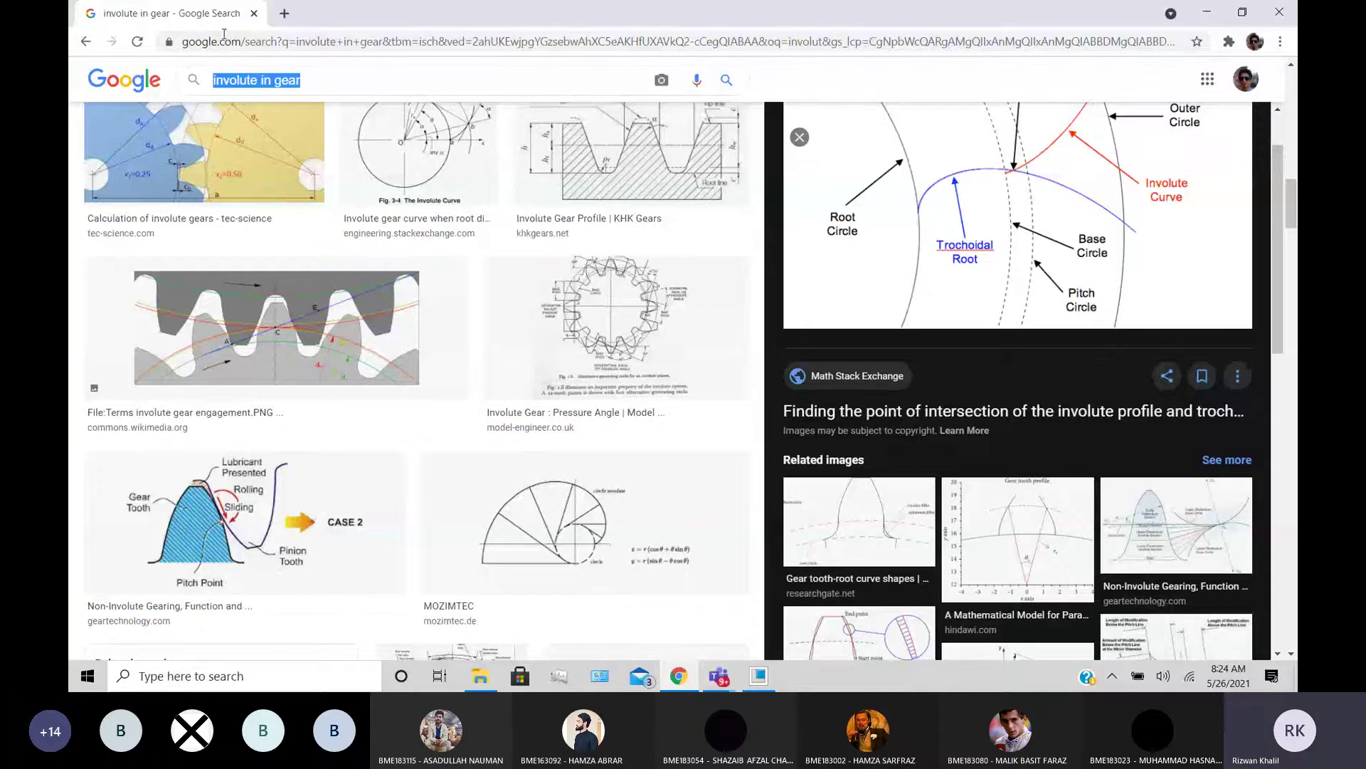
type("parame")
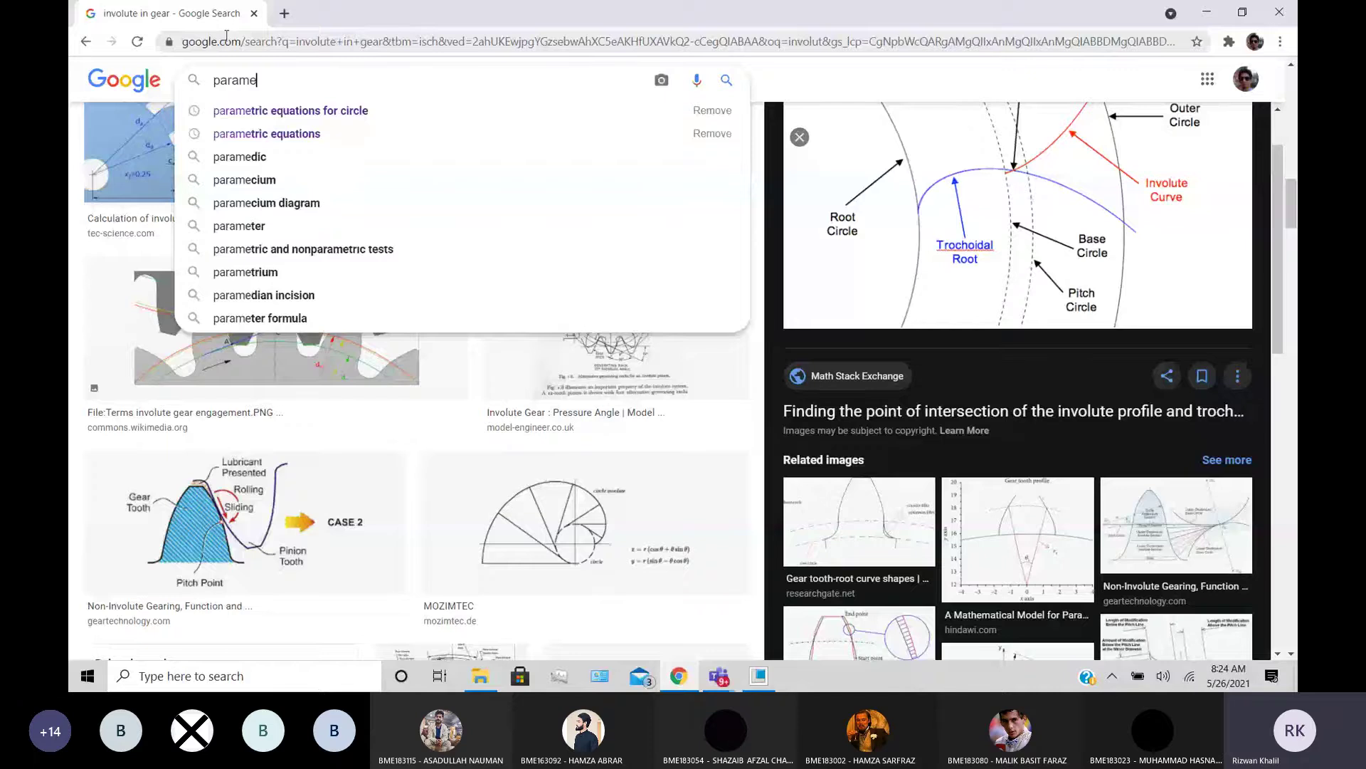
type("ters")
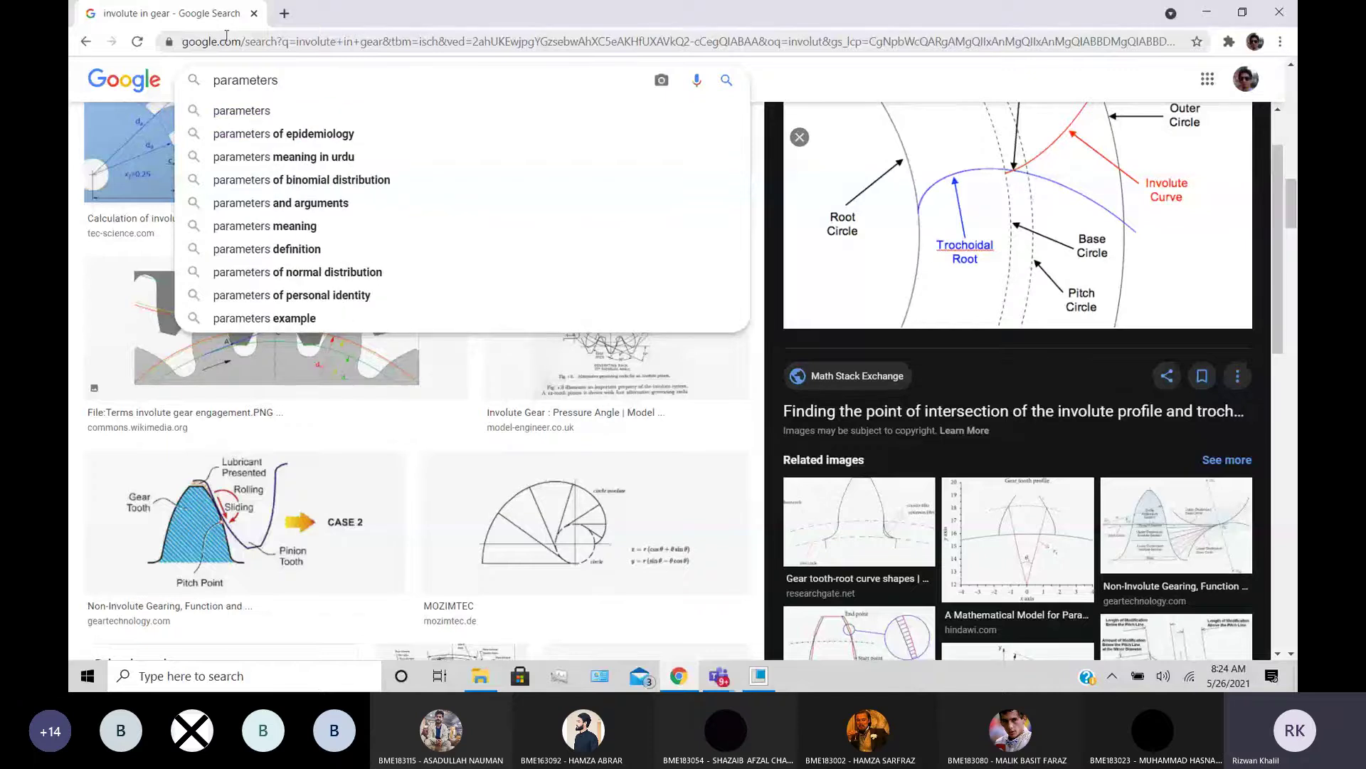
type(" of ")
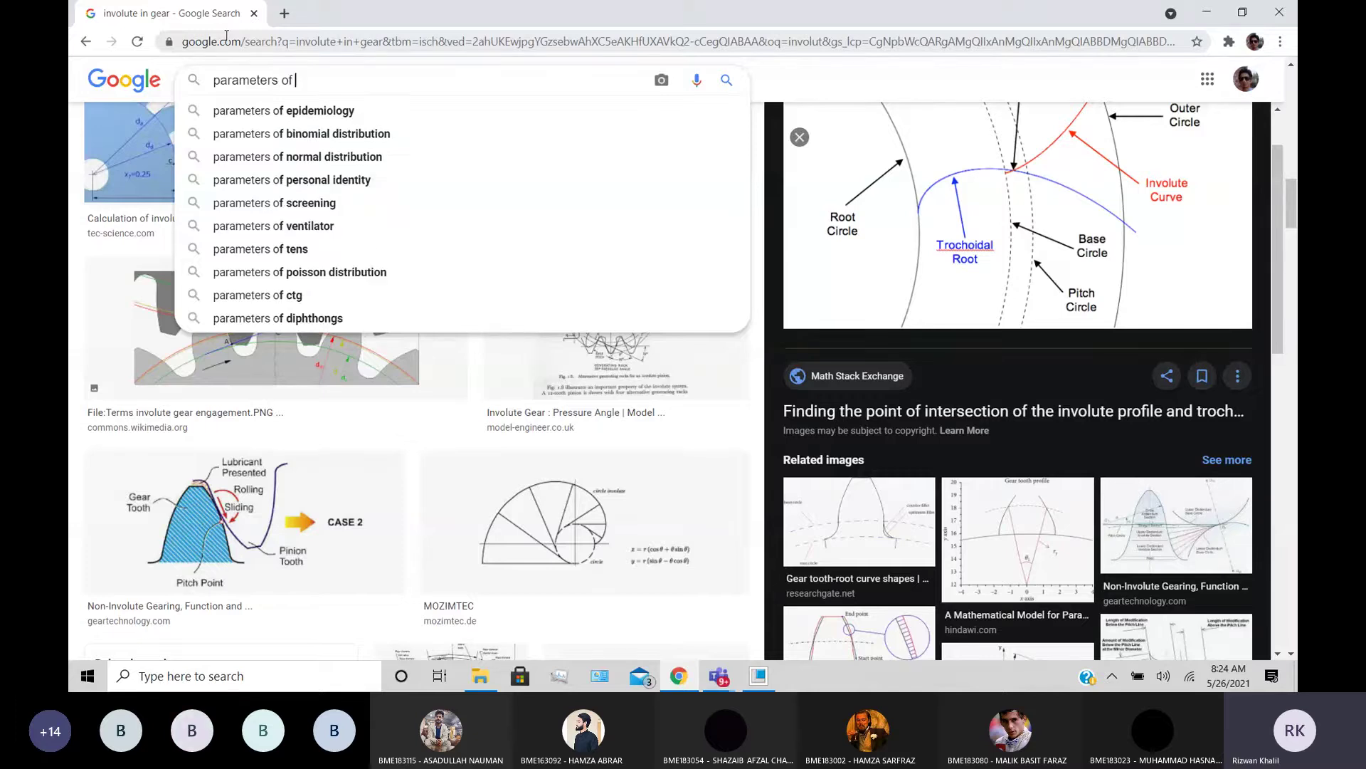
type("gear")
key("Return")
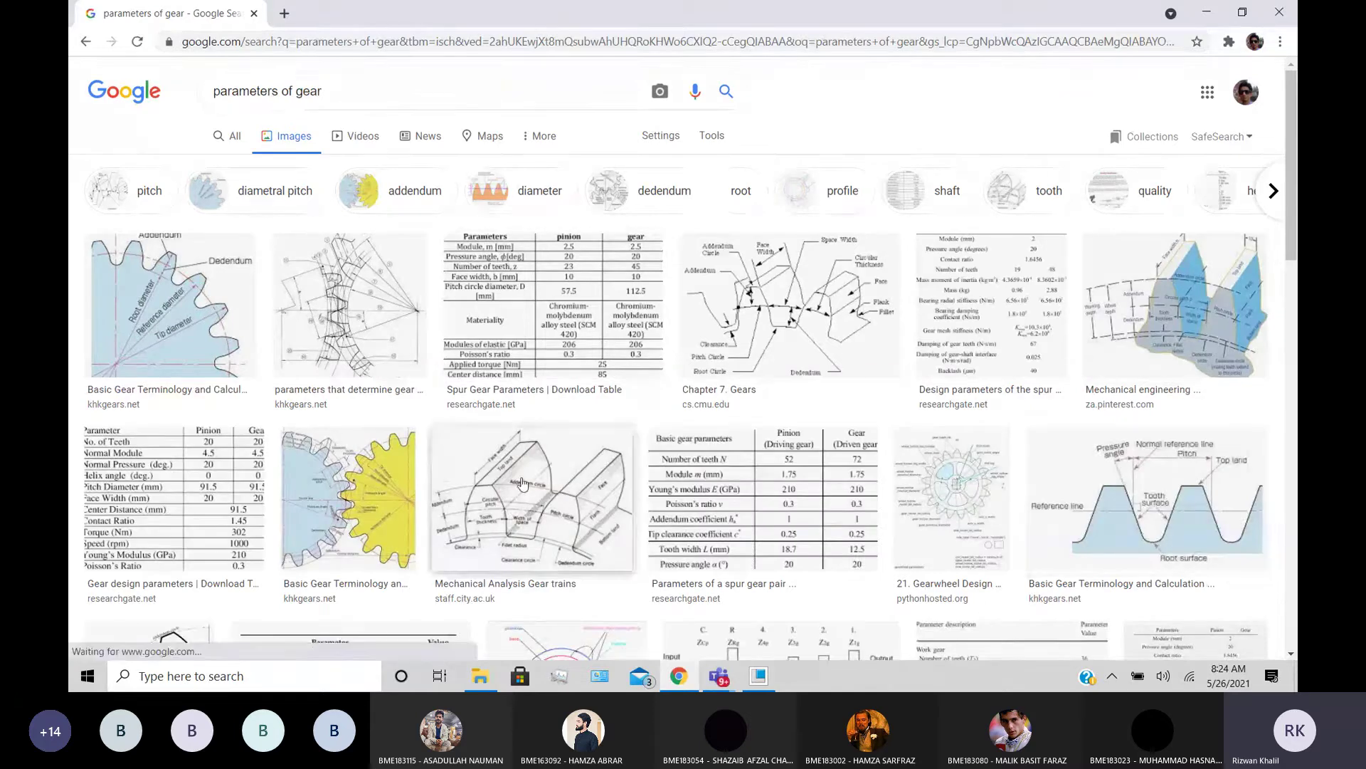
left_click(498, 318)
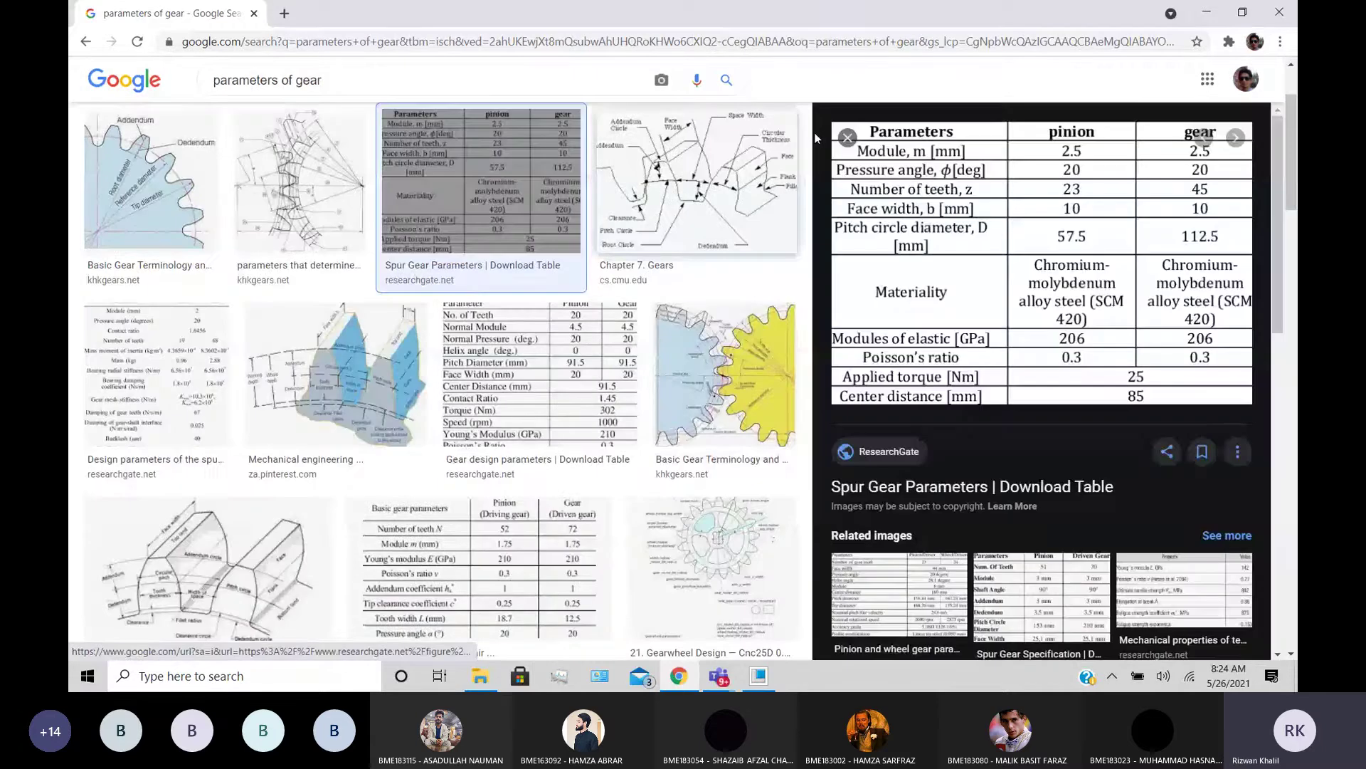
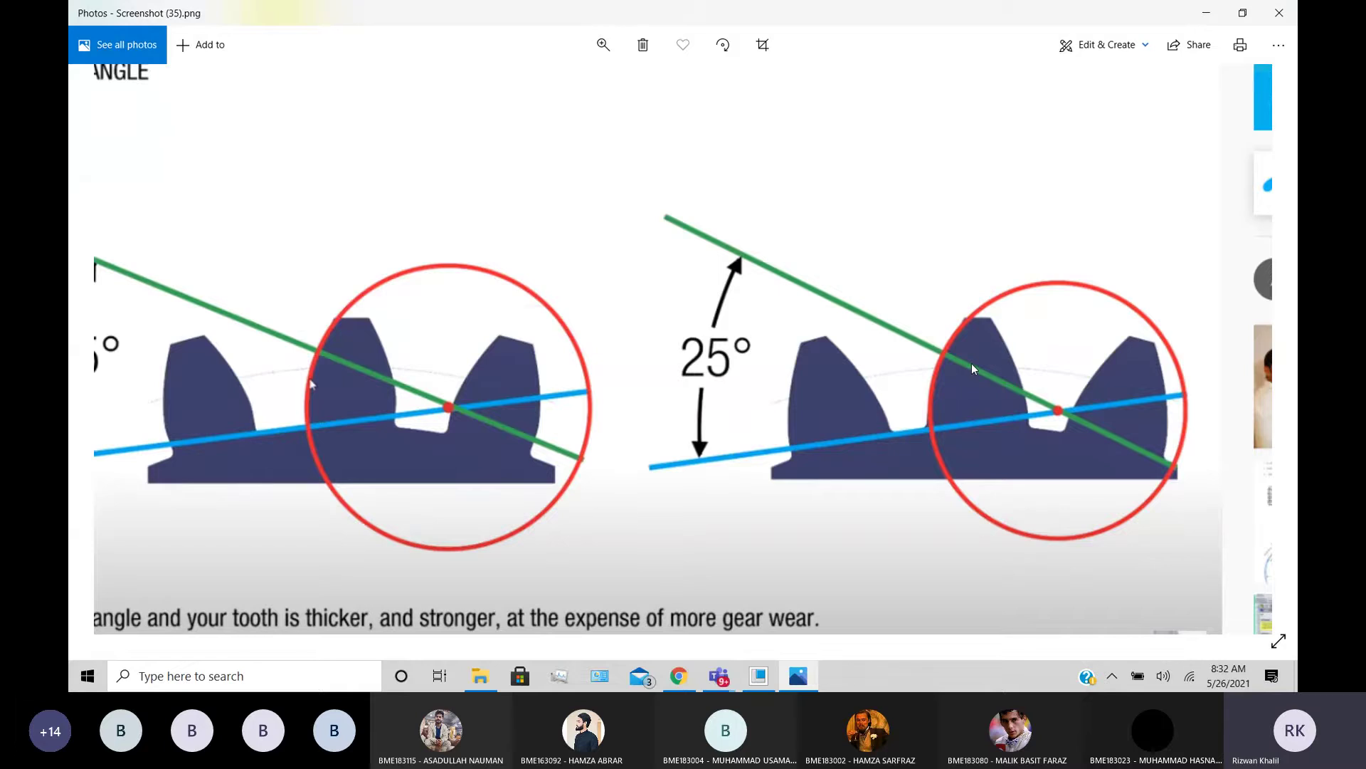
- Examine the 25° pressure angle diagram in Screenshot (35).png, close it and switch to the CAD Lab 08 meeting in Microsoft Teams
left_click_drag(971, 363, 946, 393)
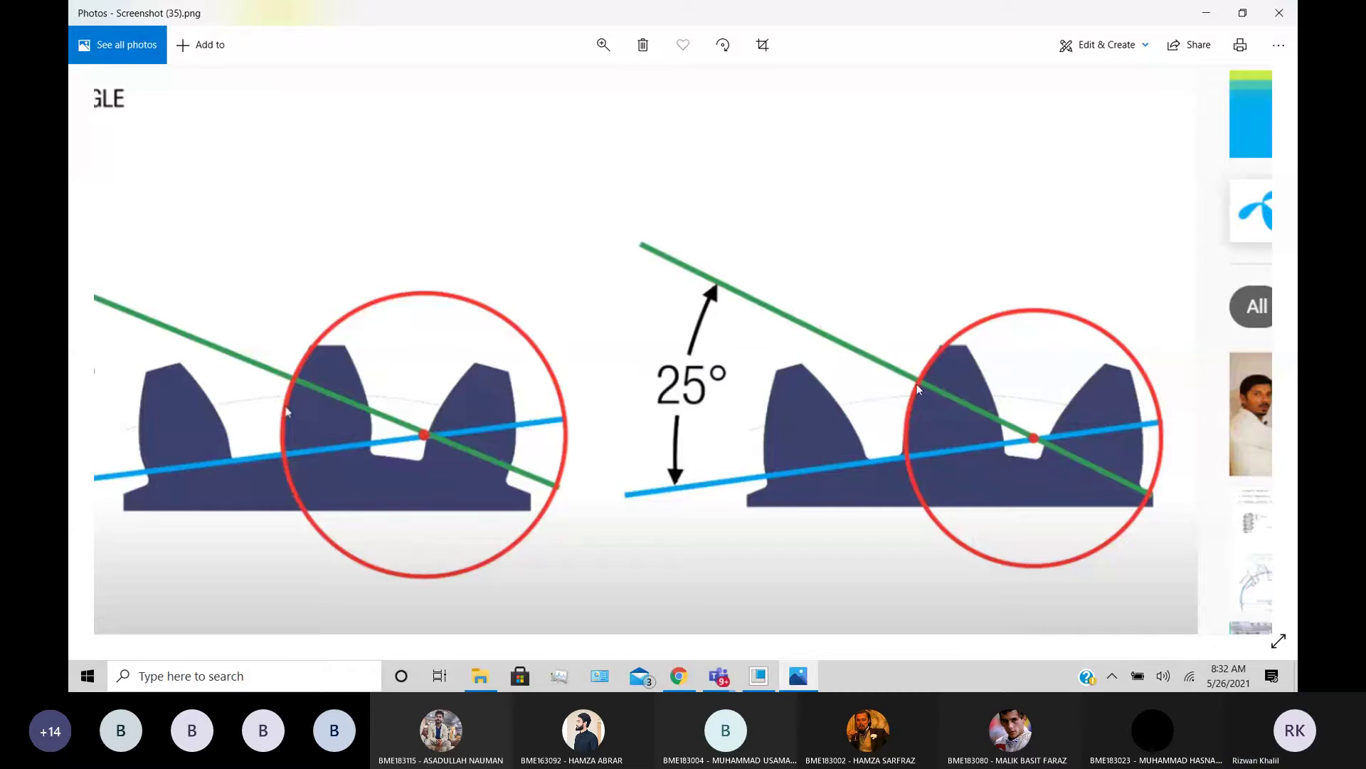
left_click(1276, 12)
mouse_move(719, 676)
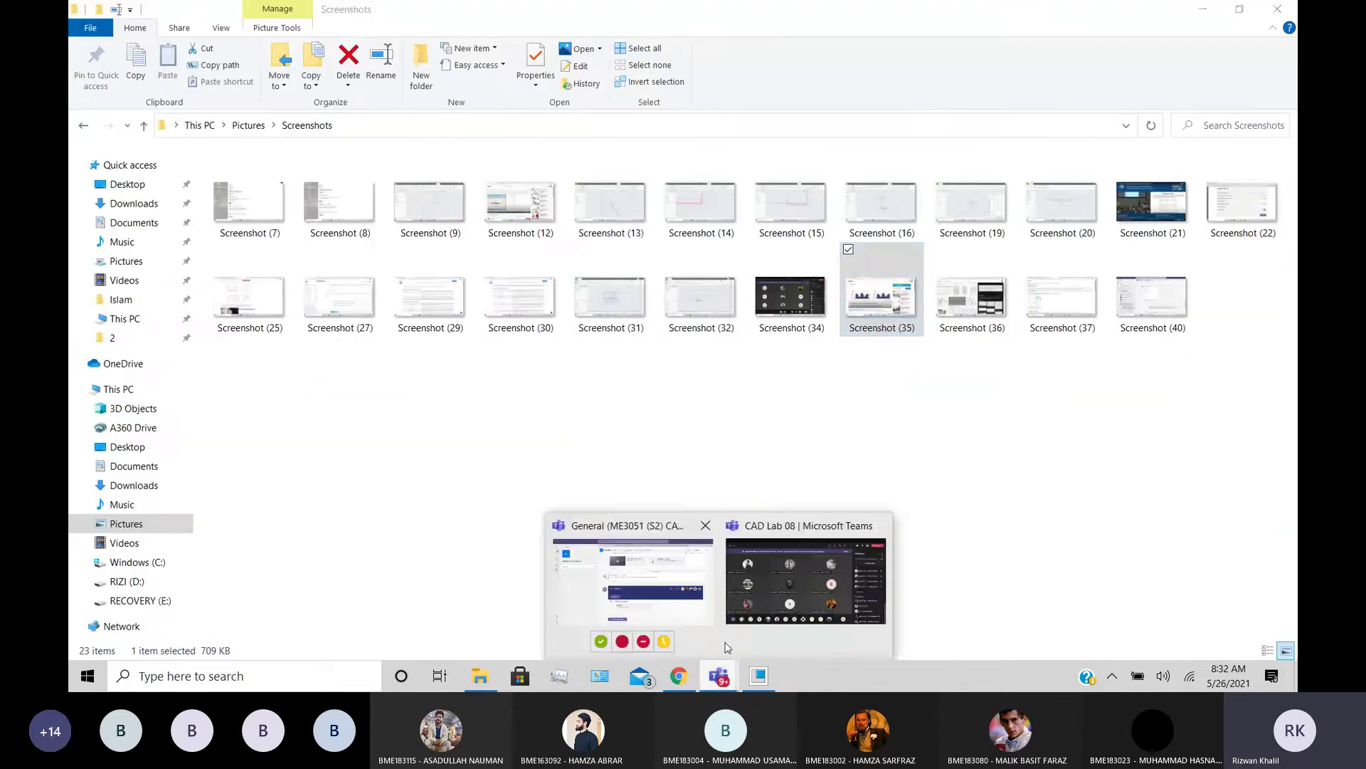
left_click(740, 591)
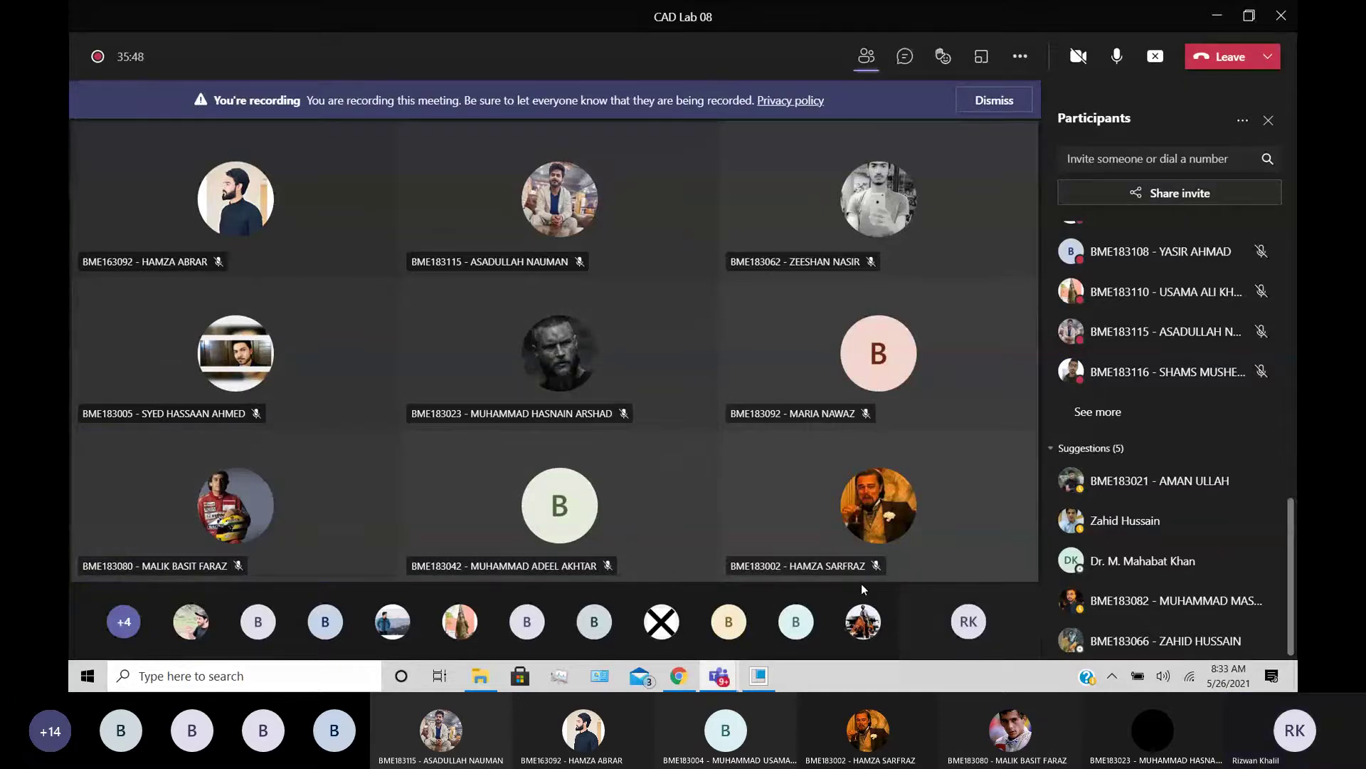
- Switch to Creo Parametric and create a new solid part named spur_gear with the default template
left_click(759, 676)
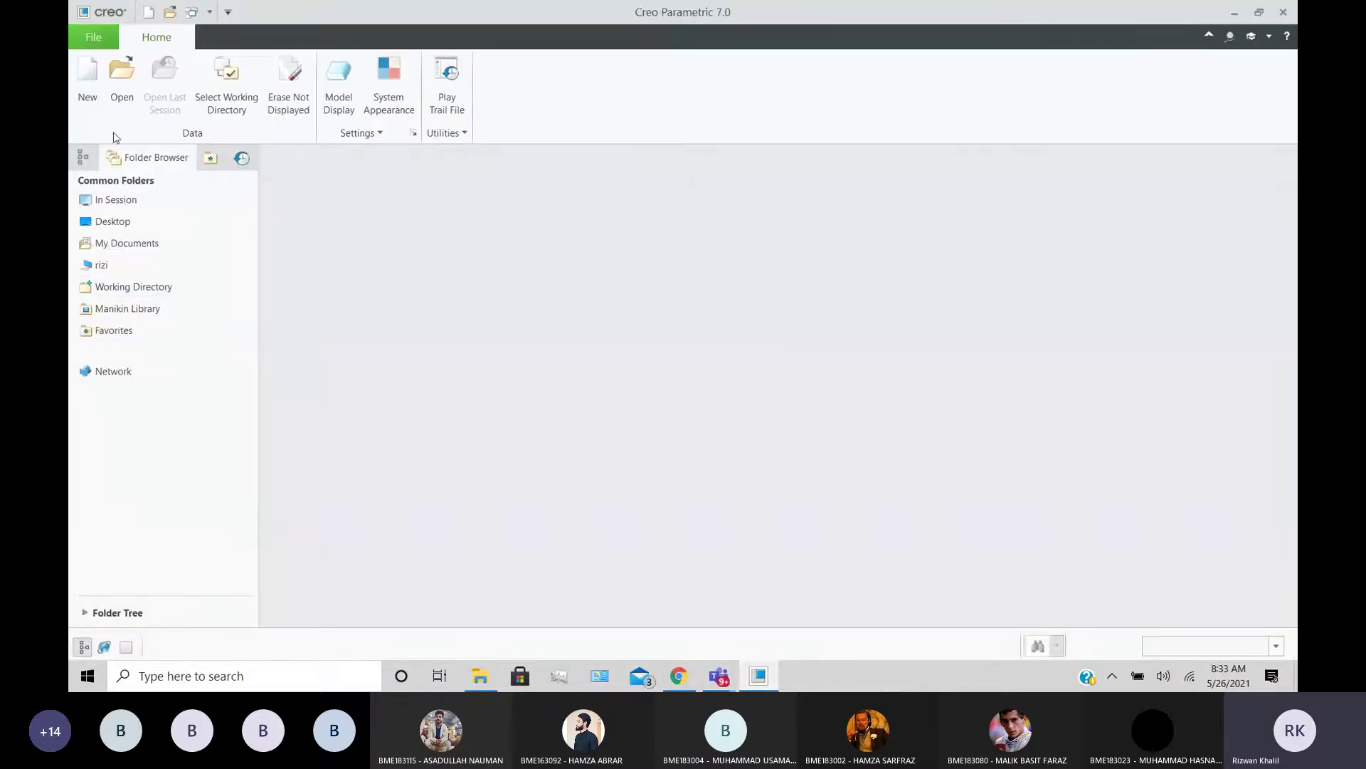
left_click(116, 96)
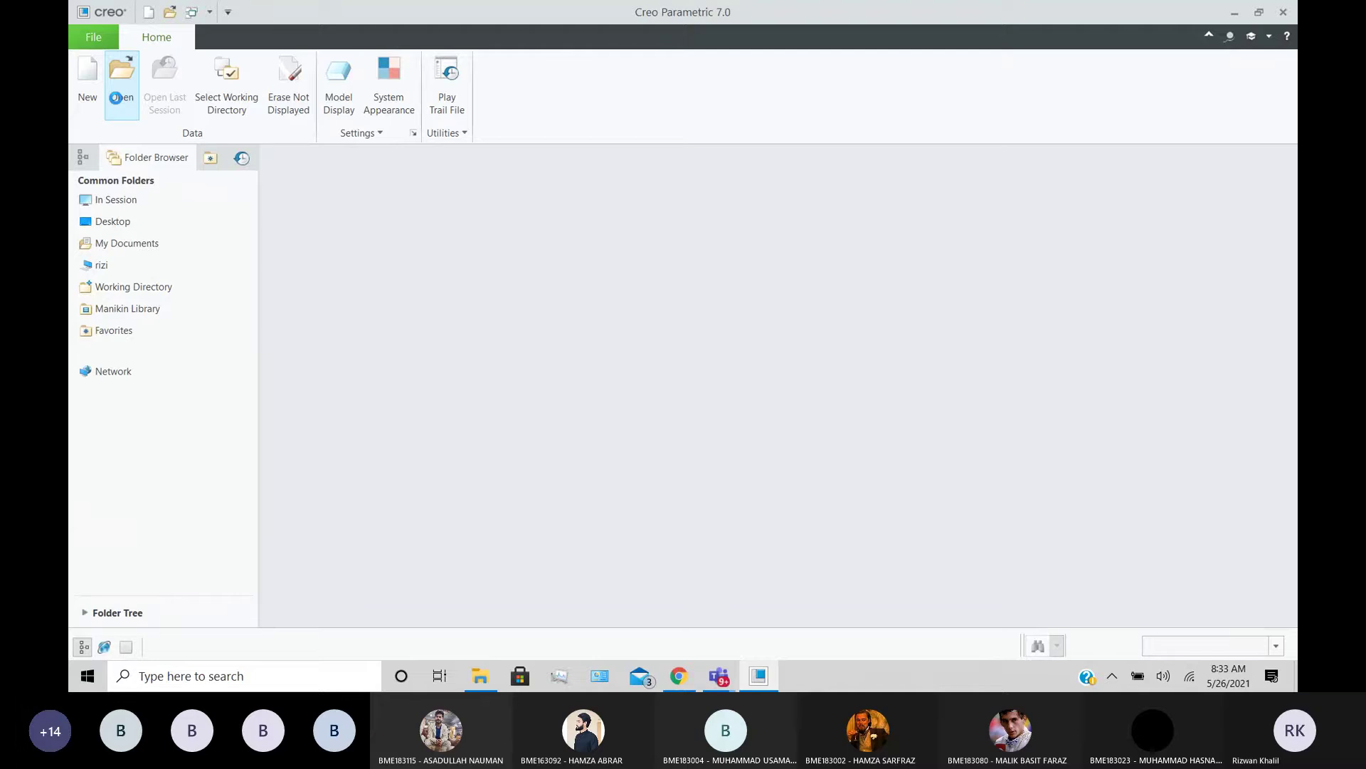
left_click(967, 568)
key("ctrl+n")
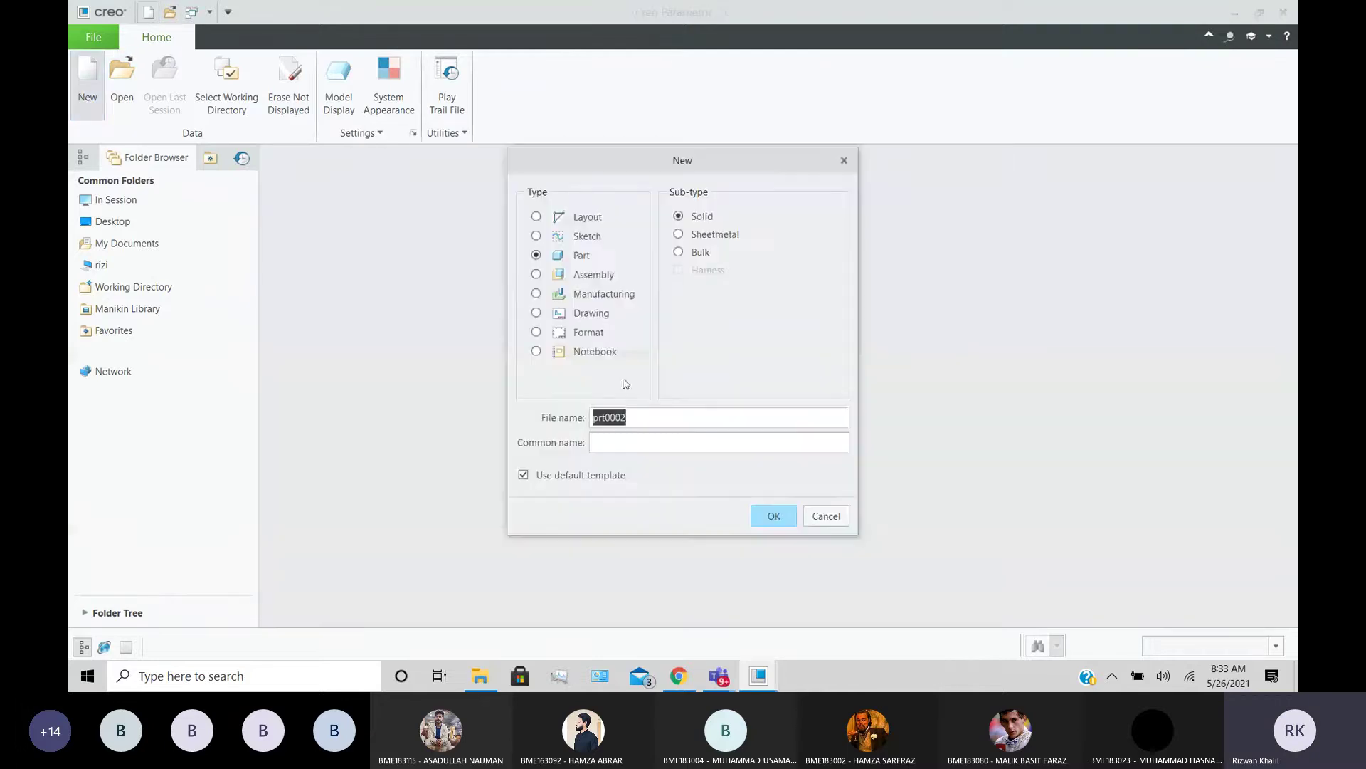
type("spur")
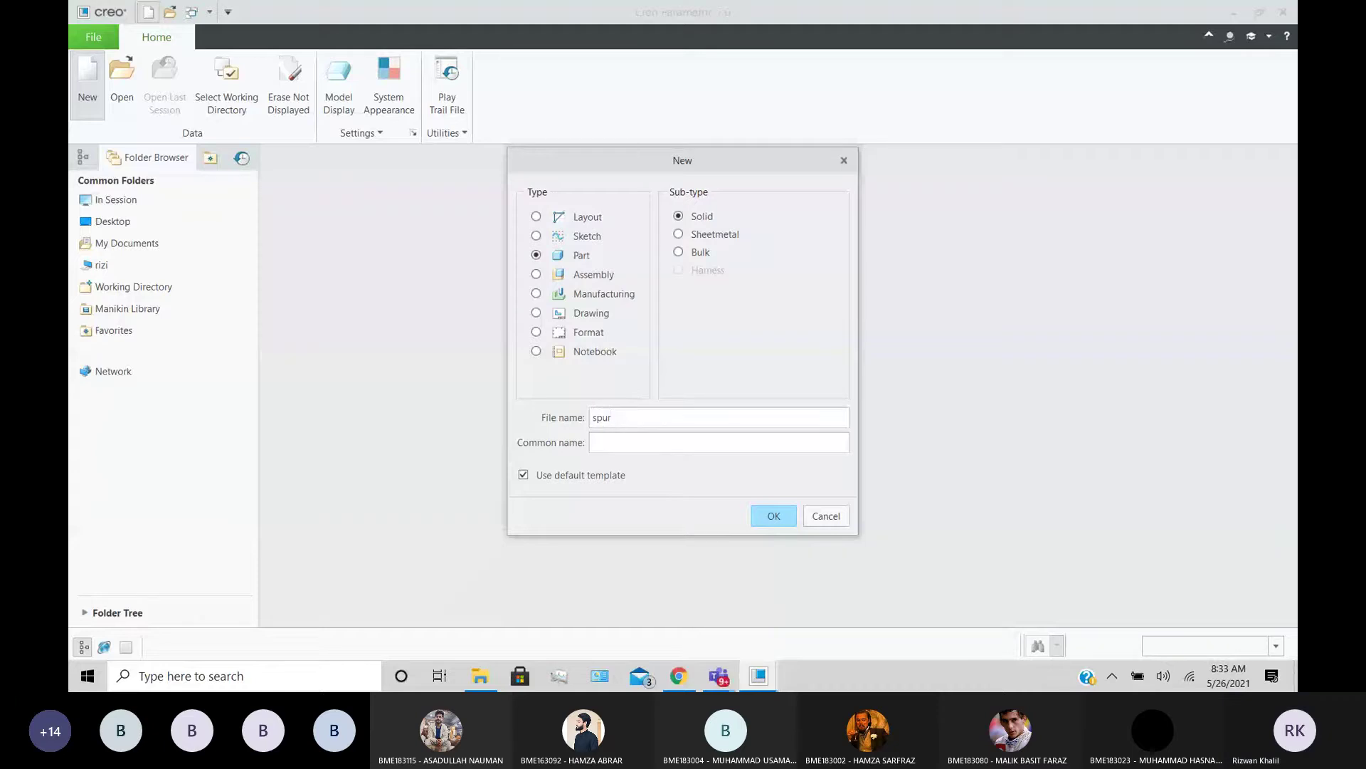
type("_gear")
key("Return")
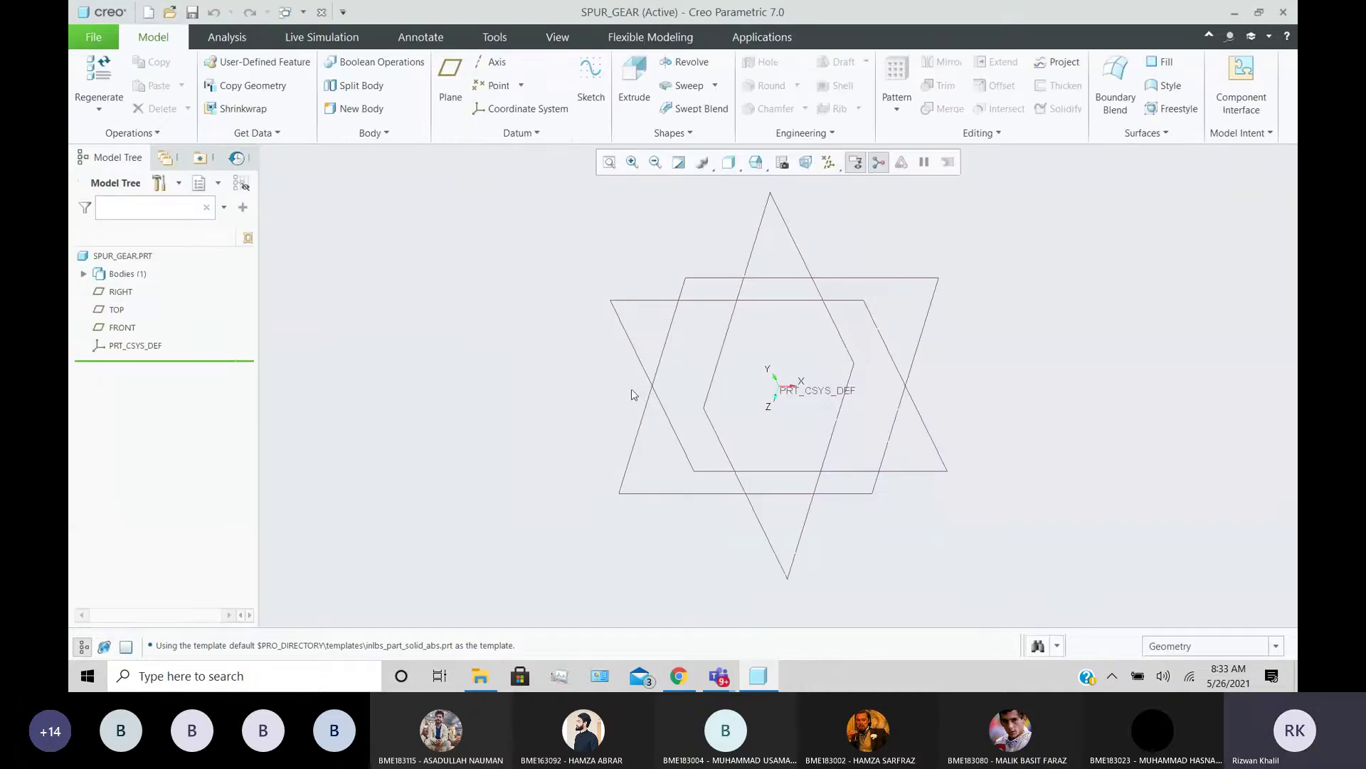
- Set the part's units to millimeter Kilogram Sec (mmKs), converting the existing dimensions, and close the model properties
left_click(93, 36)
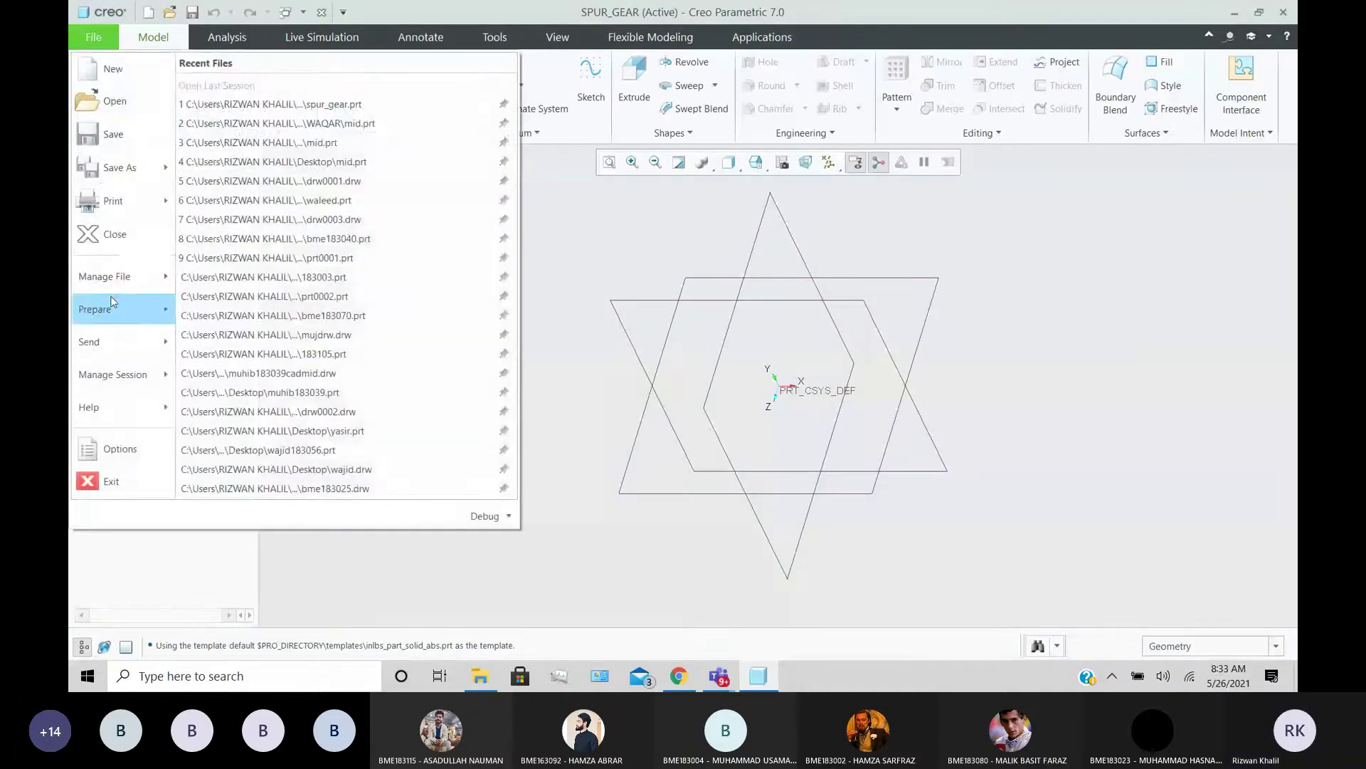
mouse_move(111, 301)
left_click(242, 95)
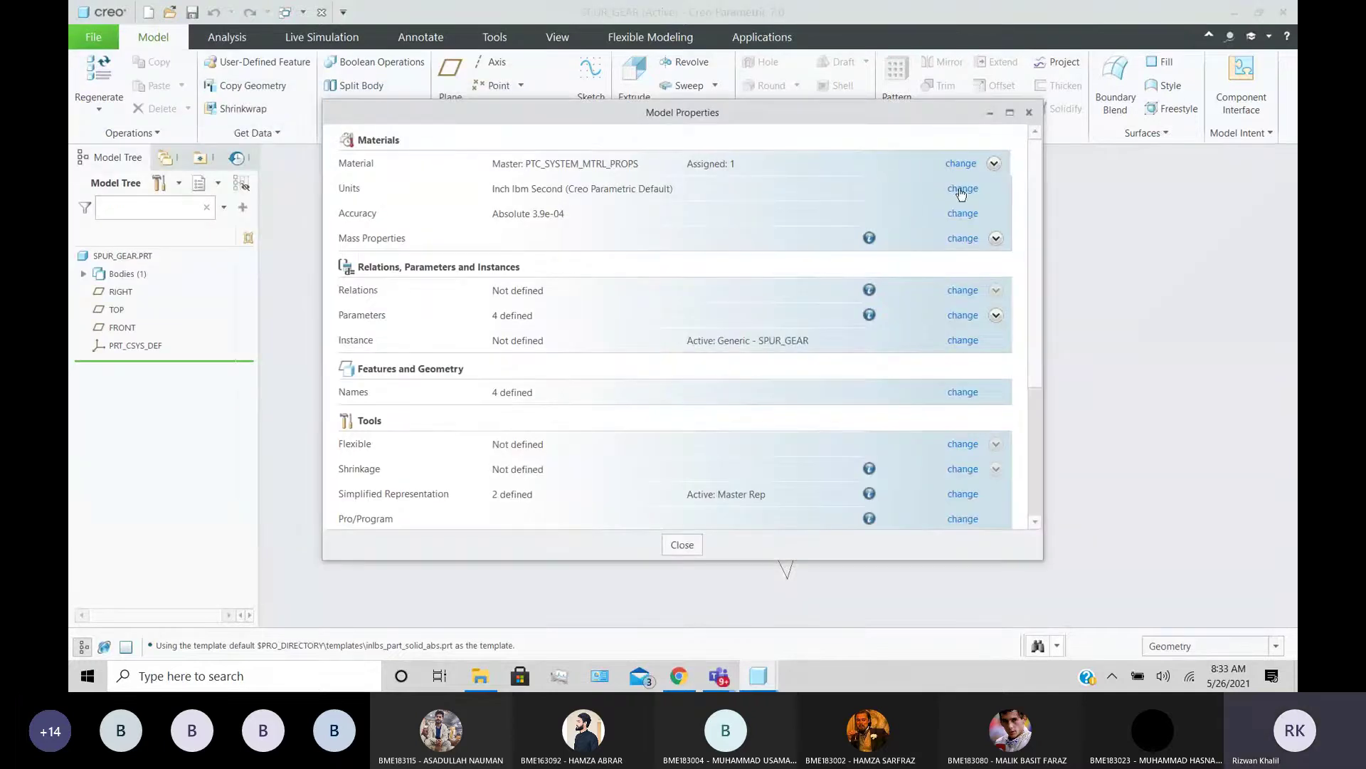
left_click(962, 188)
left_click(1123, 158)
left_click(1259, 74)
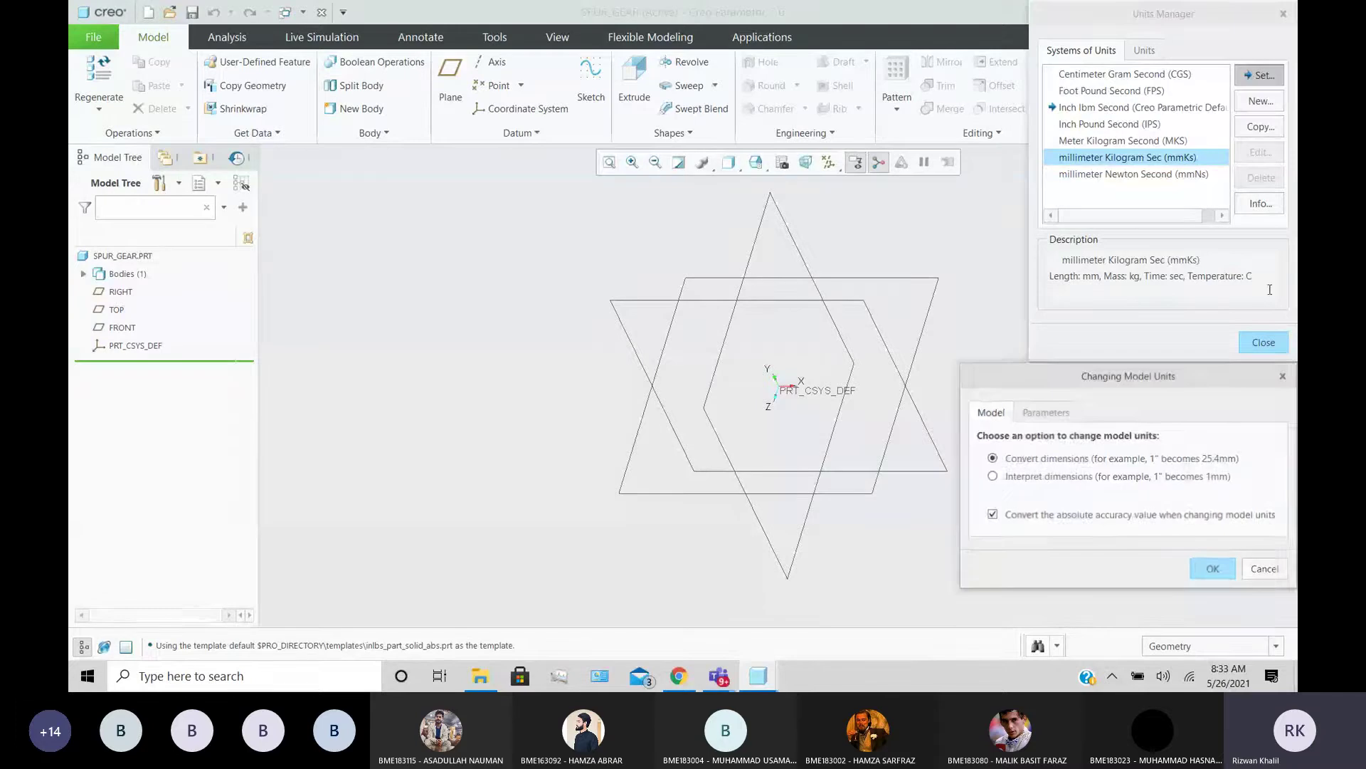
left_click(1206, 569)
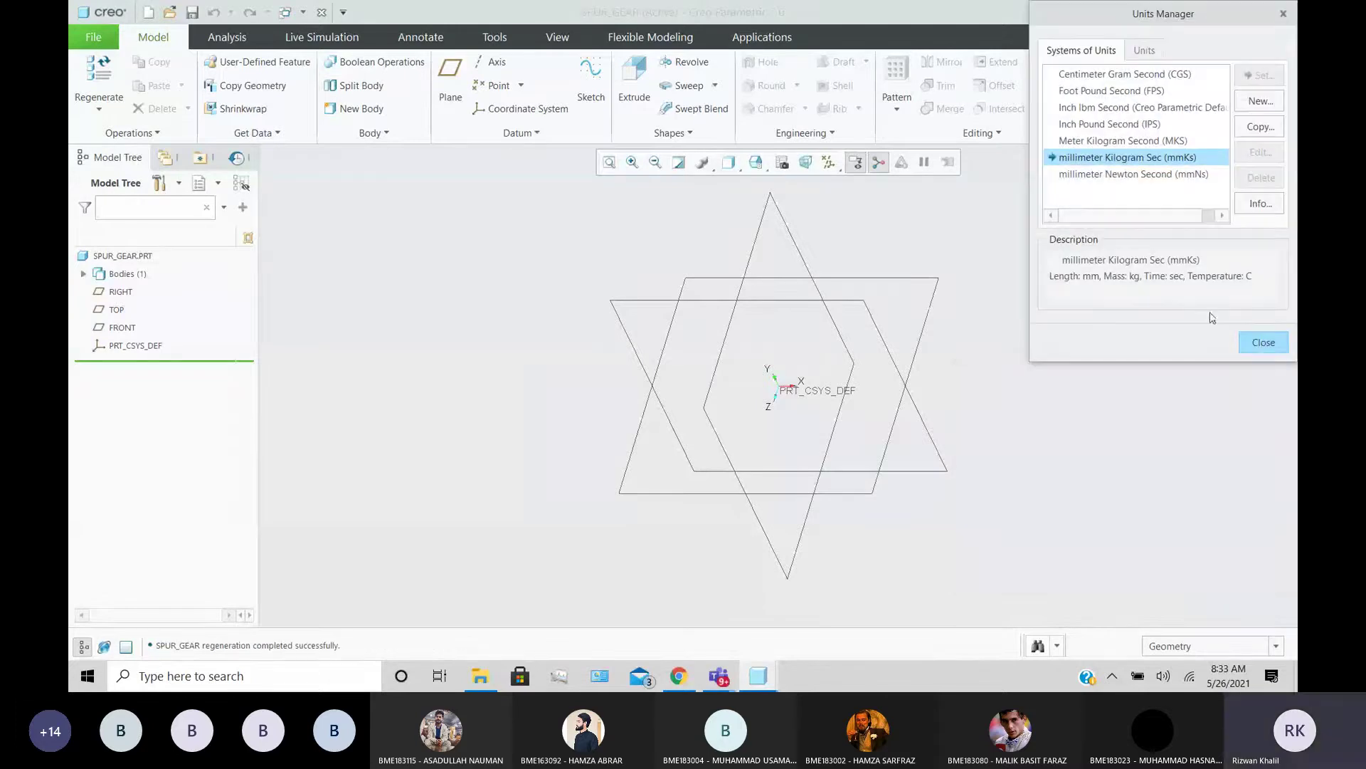
left_click(1260, 343)
left_click(1030, 112)
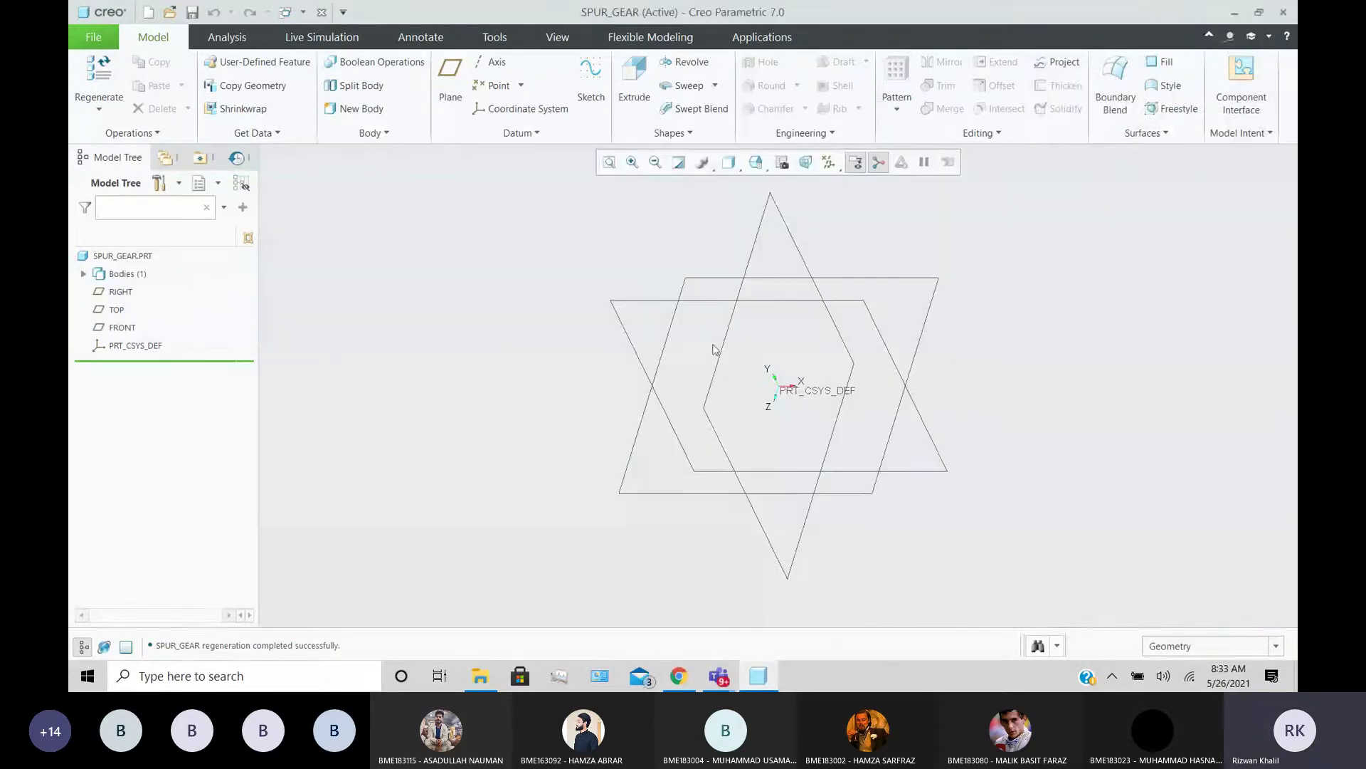
left_click(830, 163)
left_click(455, 262)
scroll(454, 262, "up", 2)
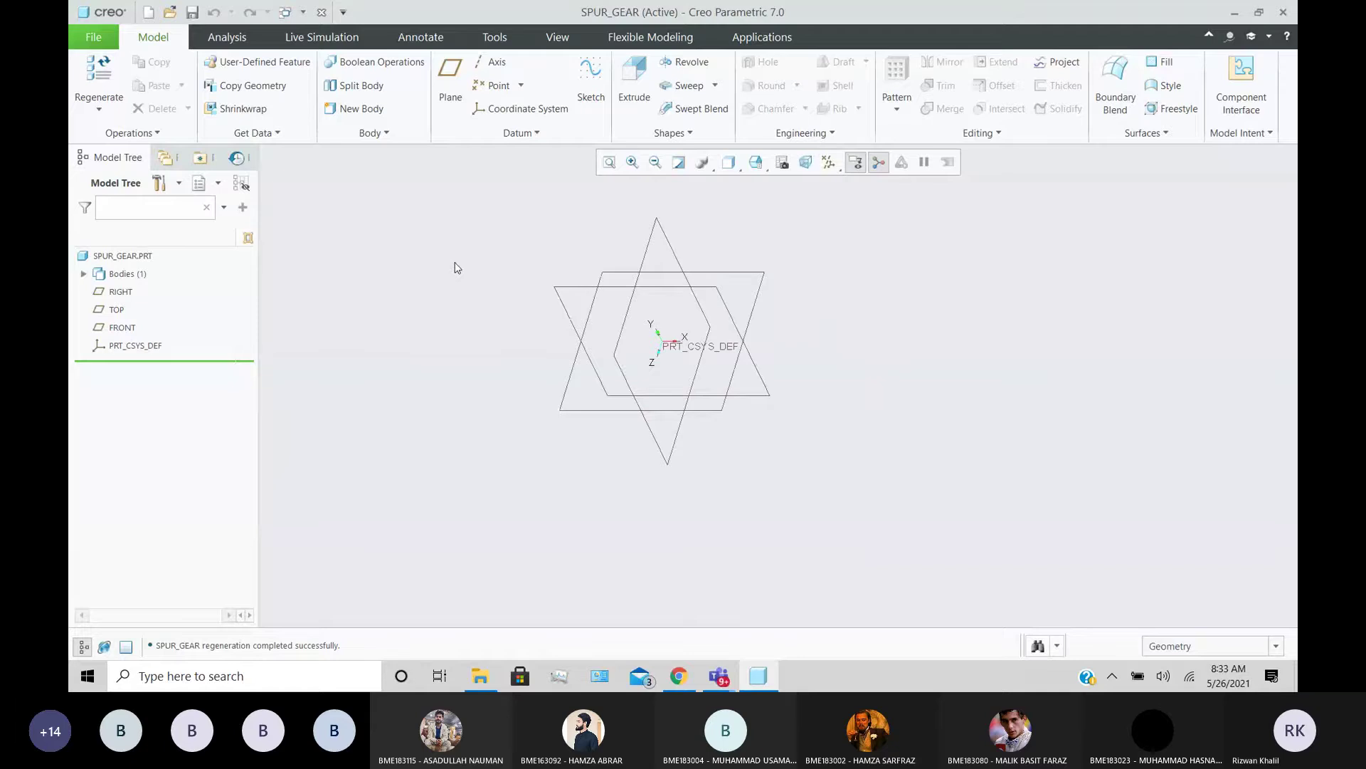
scroll(457, 268, "up", 1)
scroll(458, 244, "up", 1)
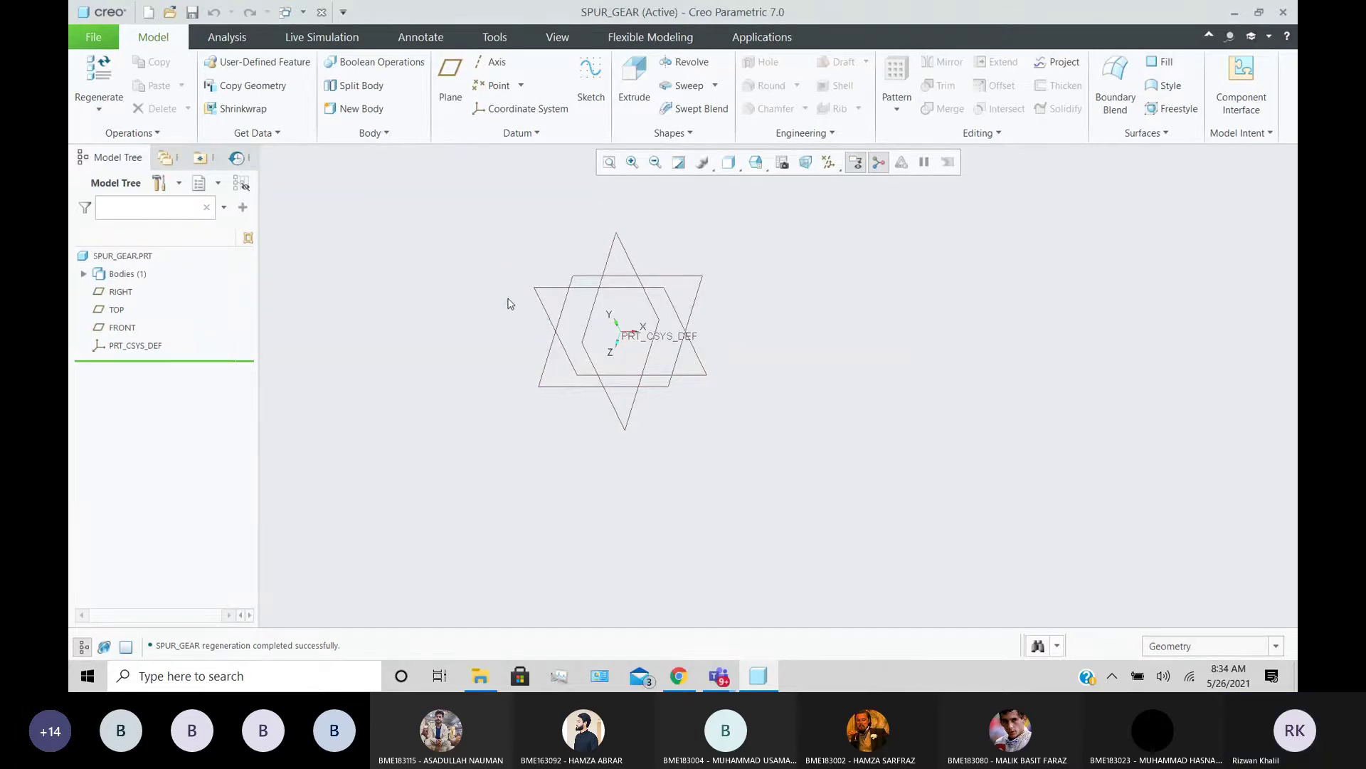
scroll(510, 302, "up", 2)
scroll(554, 356, "down", 1)
scroll(612, 342, "down", 3)
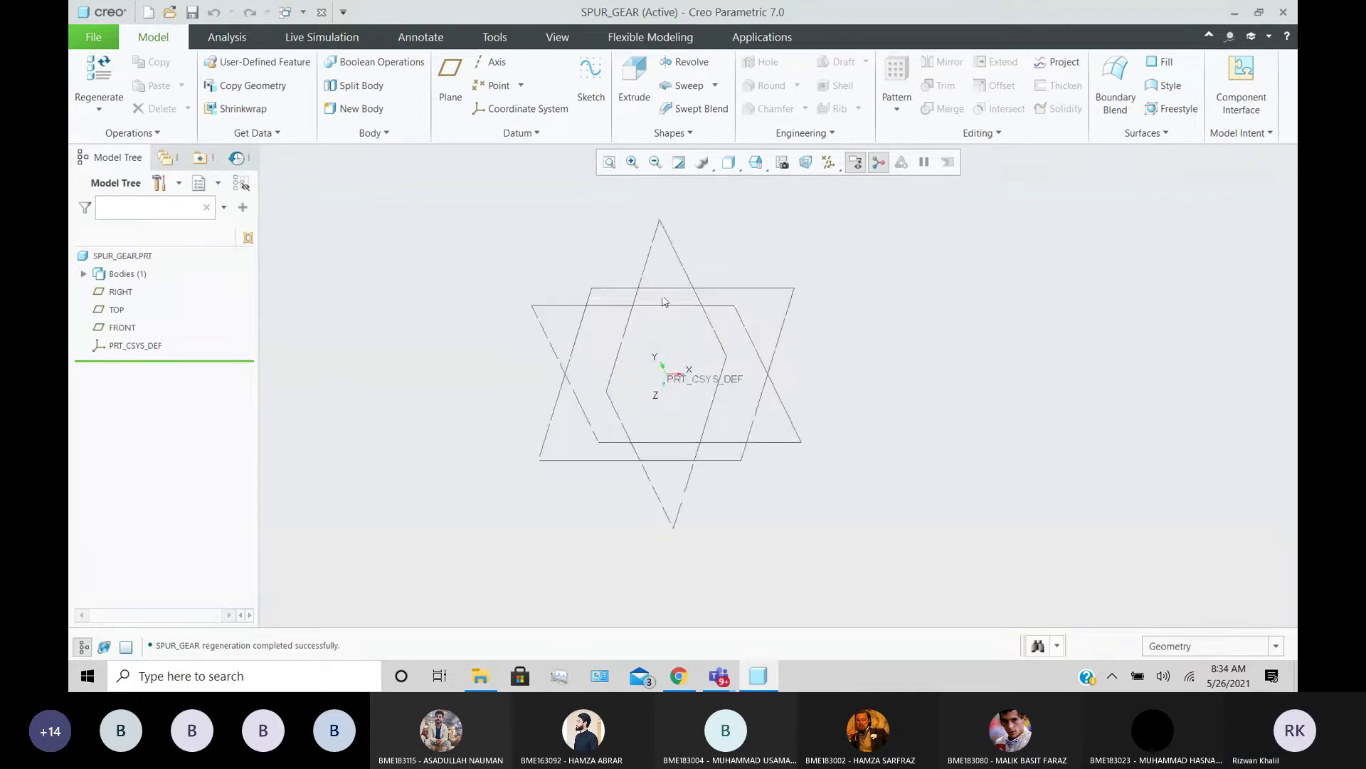
scroll(663, 298, "down", 1)
scroll(622, 185, "down", 1)
scroll(477, 145, "up", 2)
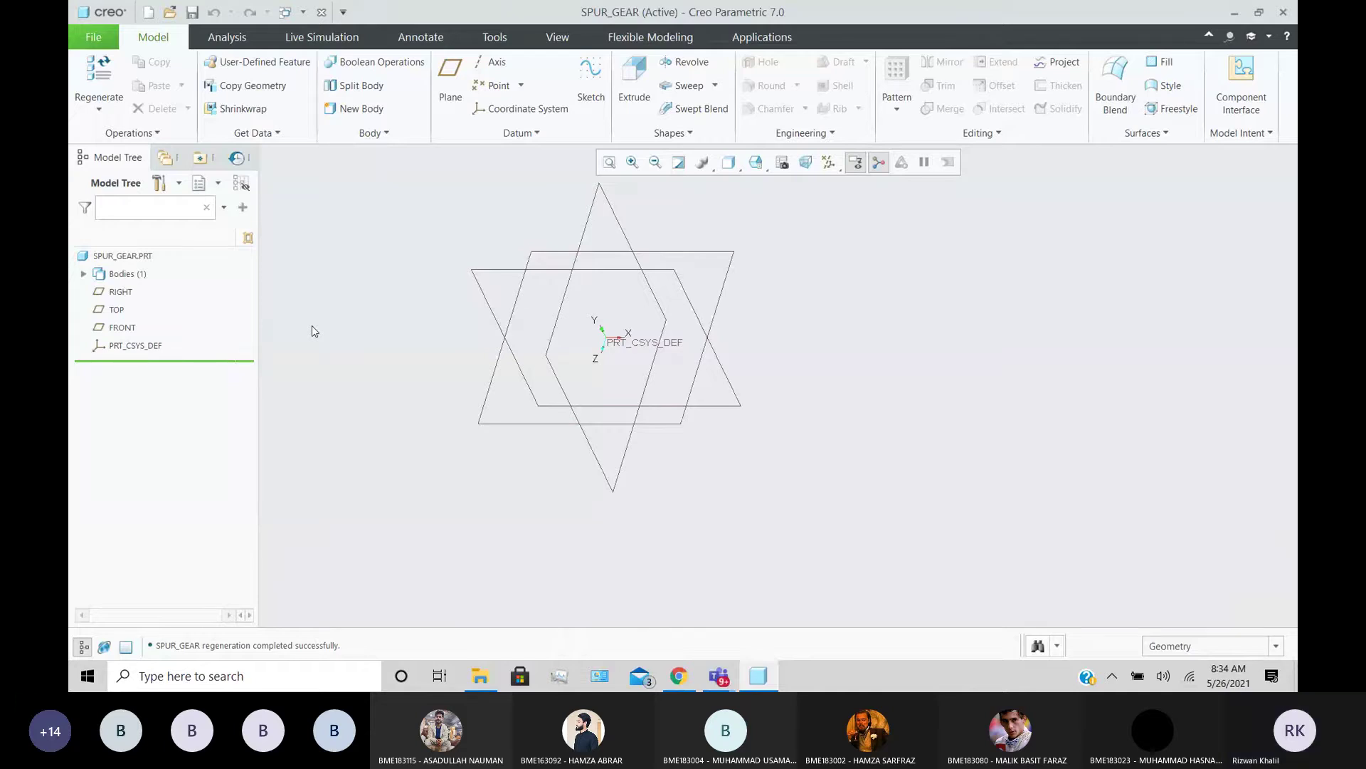
- Open the Parameters dialog for the spur gear part
left_click(491, 36)
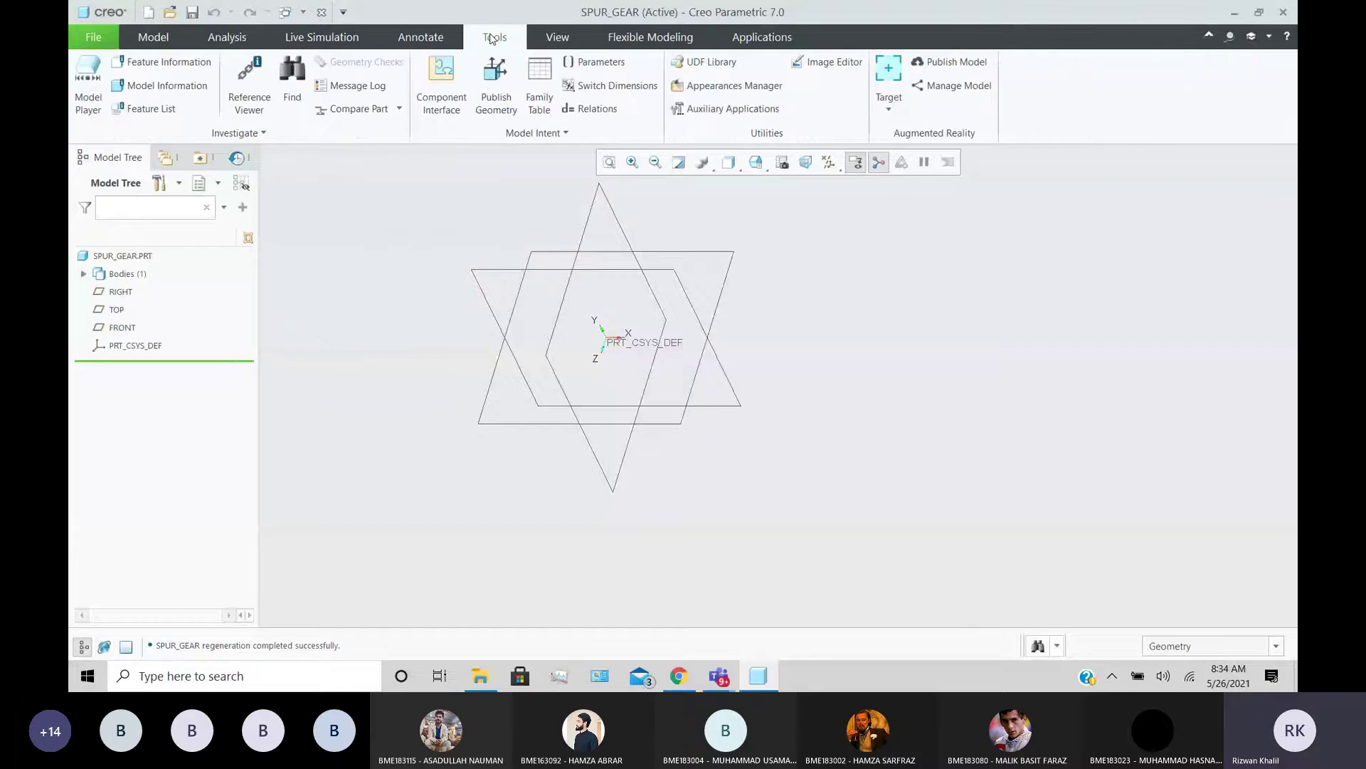
left_click(585, 62)
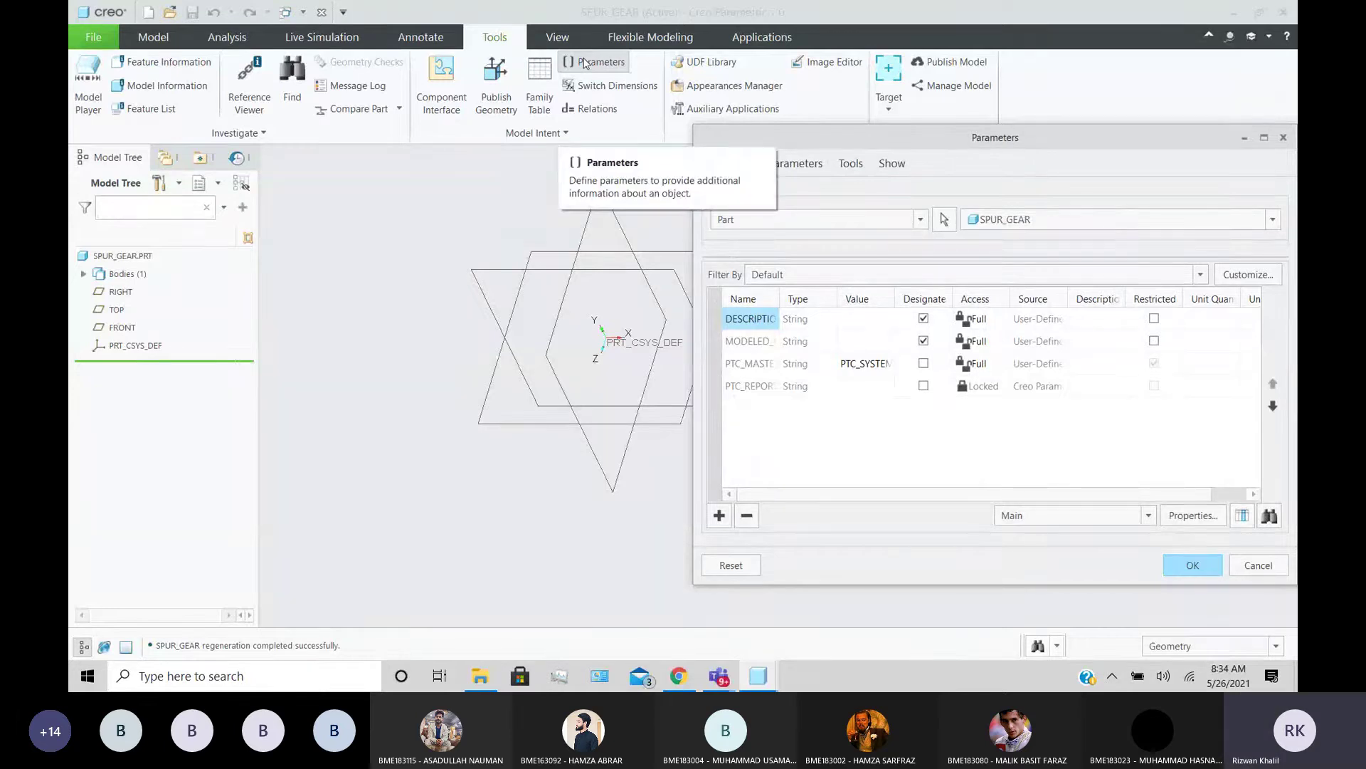
- Switch to Chrome and search Google Images for "standard spur gear sizes", browsing the results for a dimension table
left_click(679, 676)
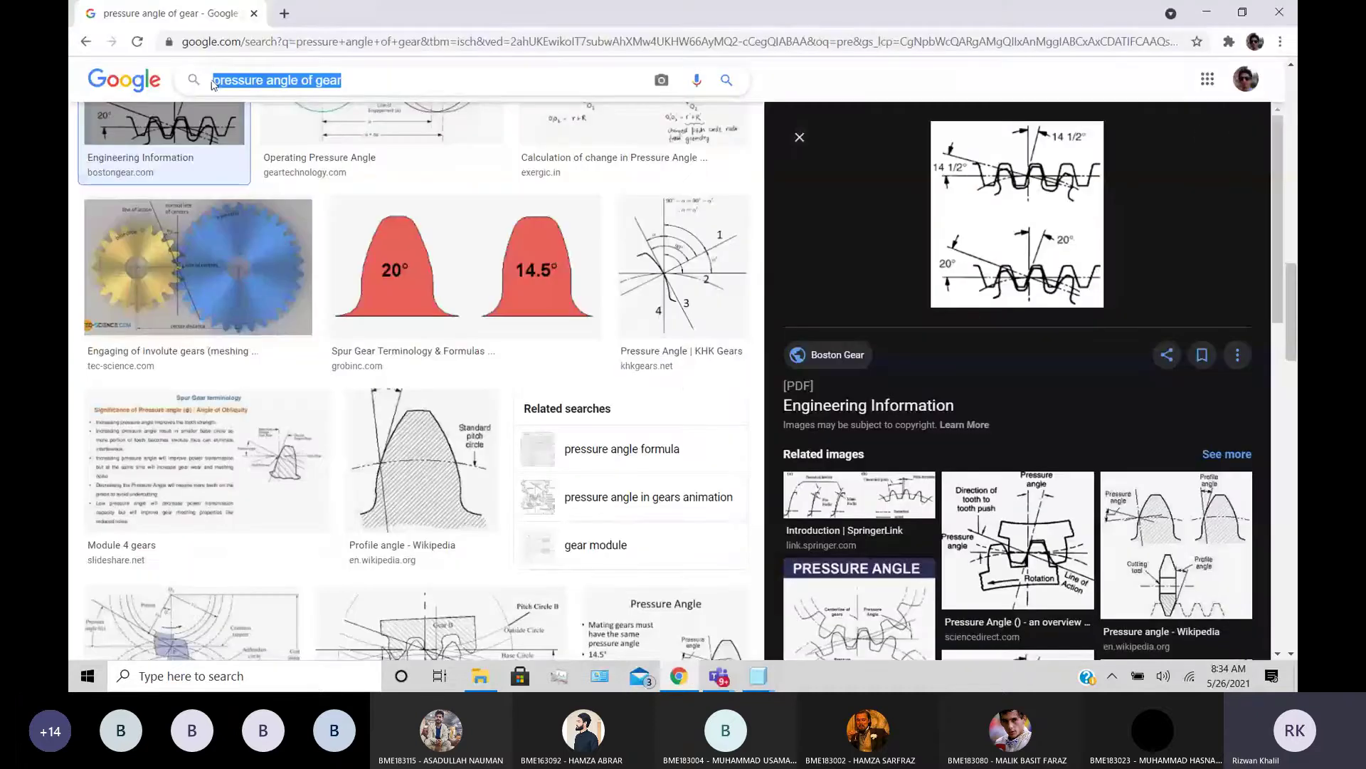
type("sta")
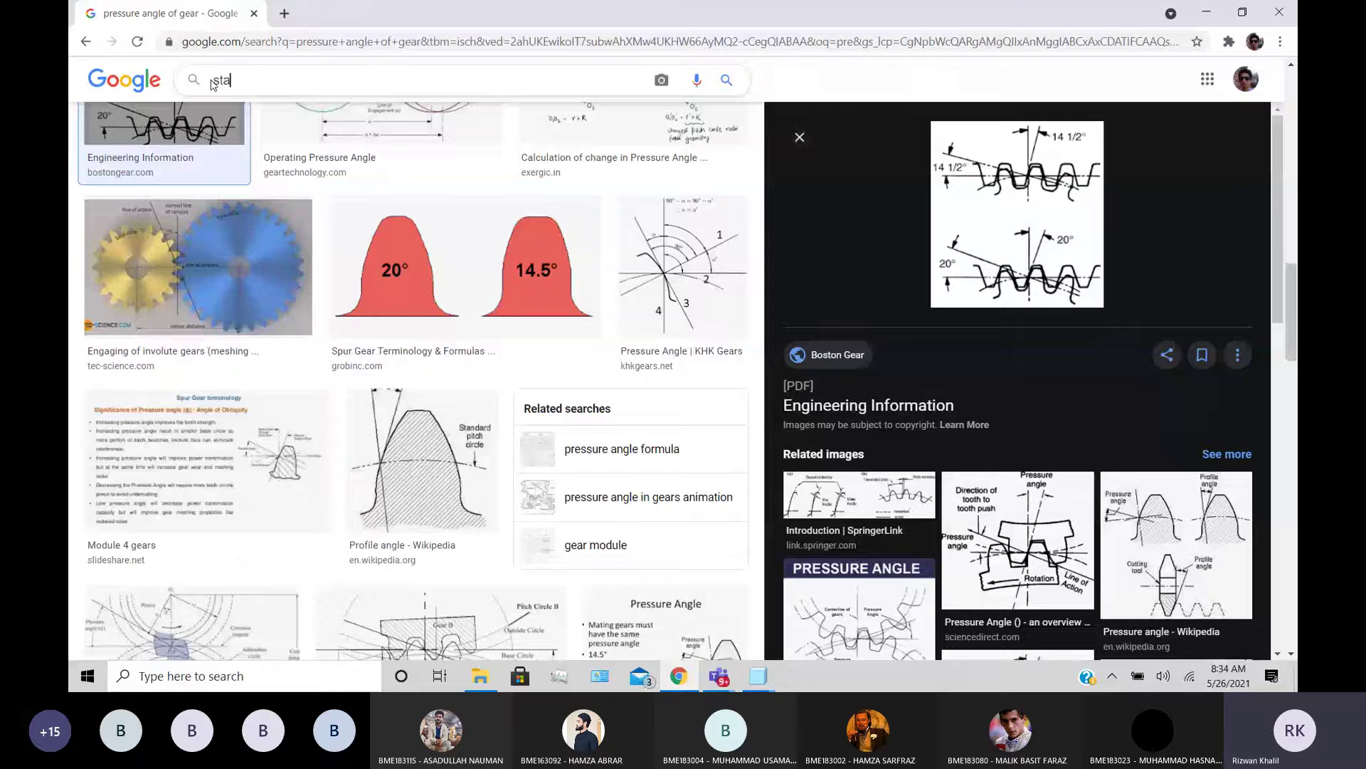
key("Down")
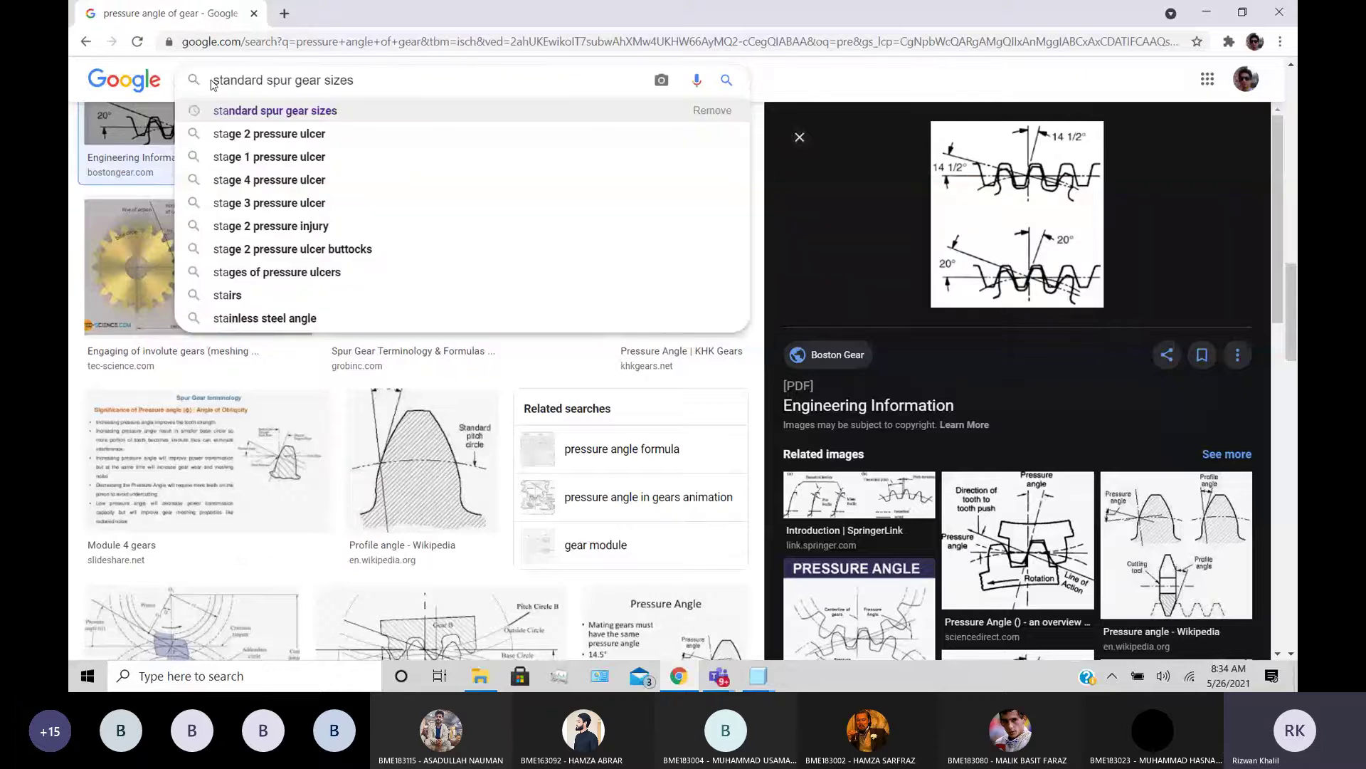
key("Return")
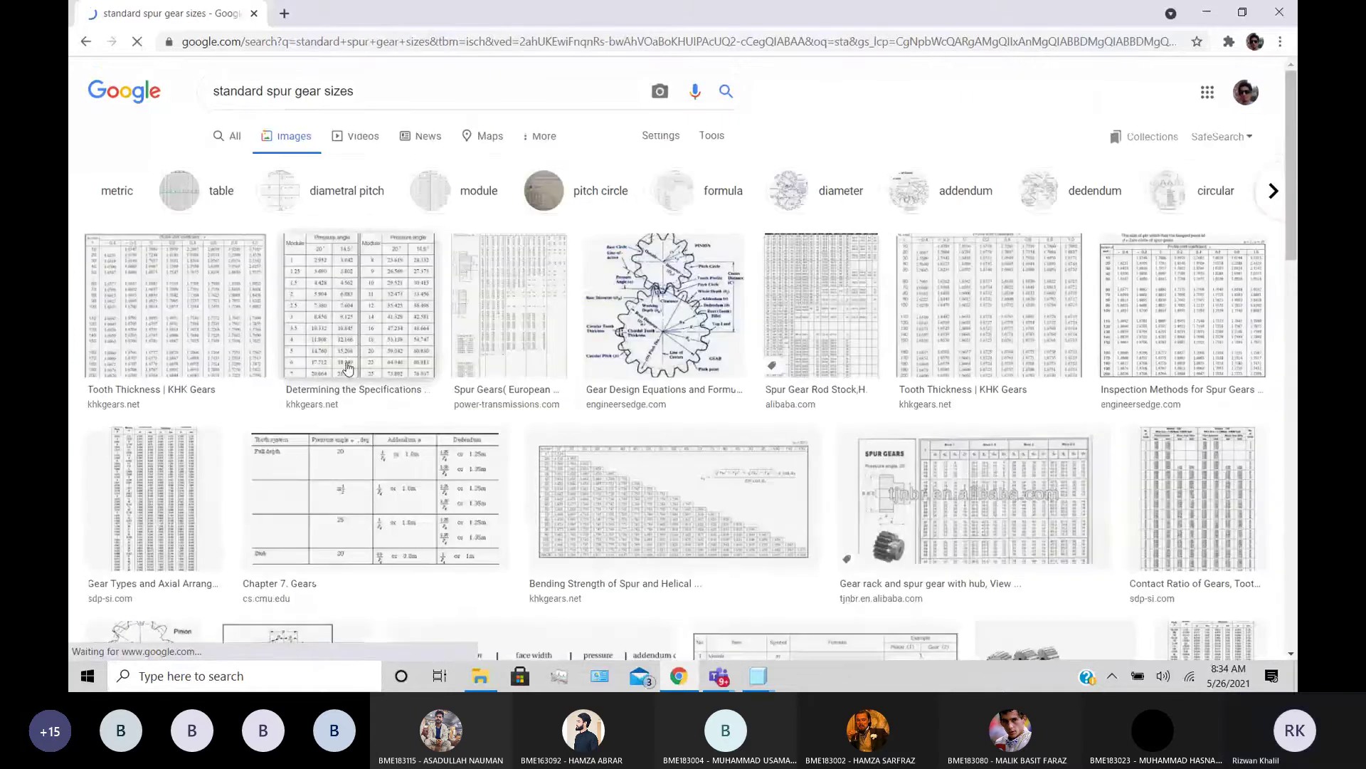
scroll(337, 375, "down", 5)
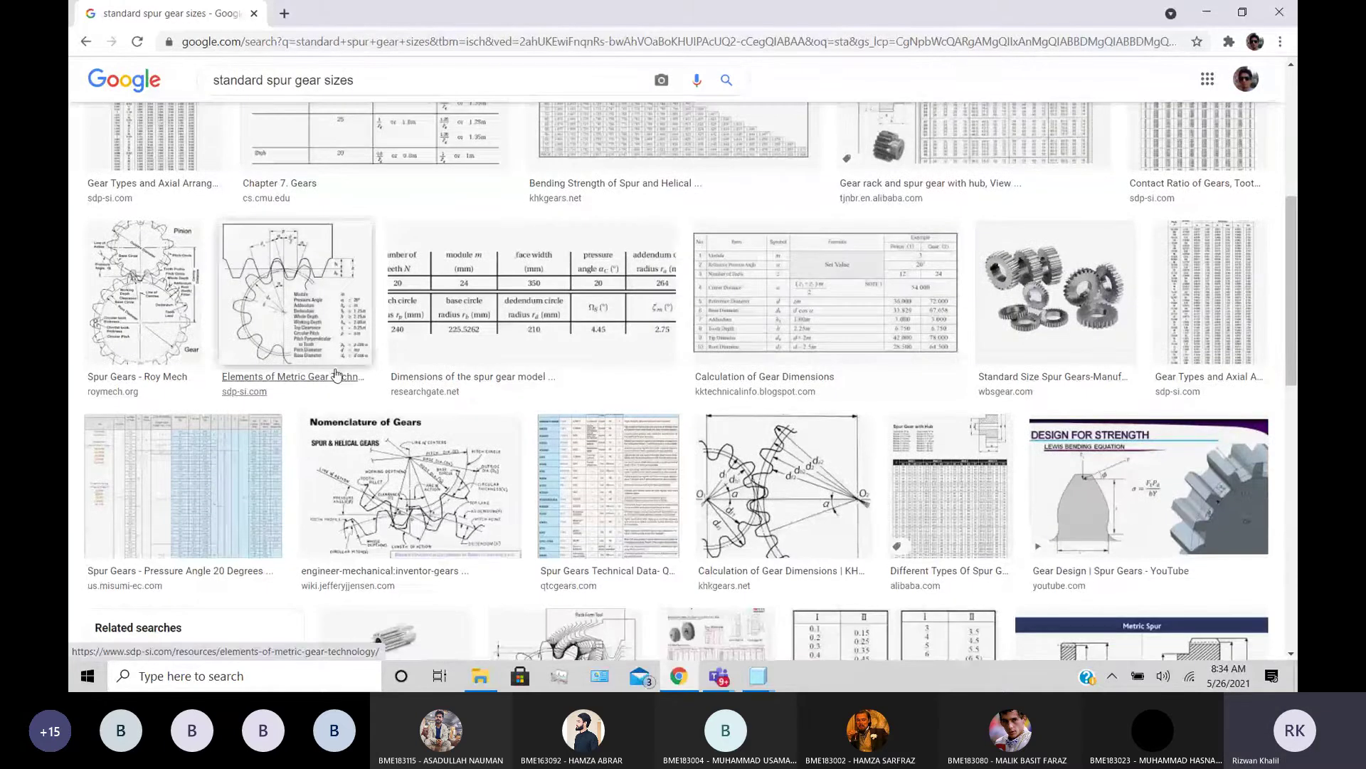
scroll(336, 375, "down", 3)
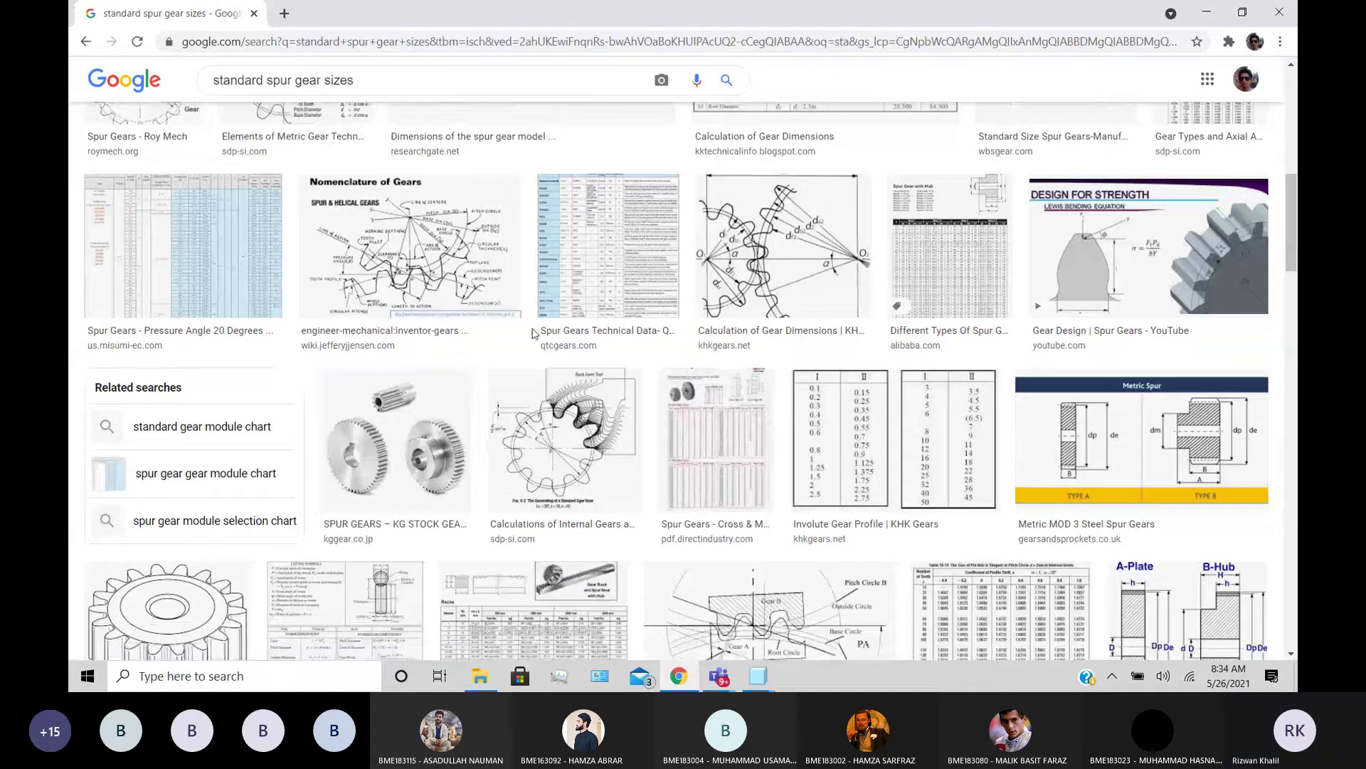
scroll(533, 334, "down", 3)
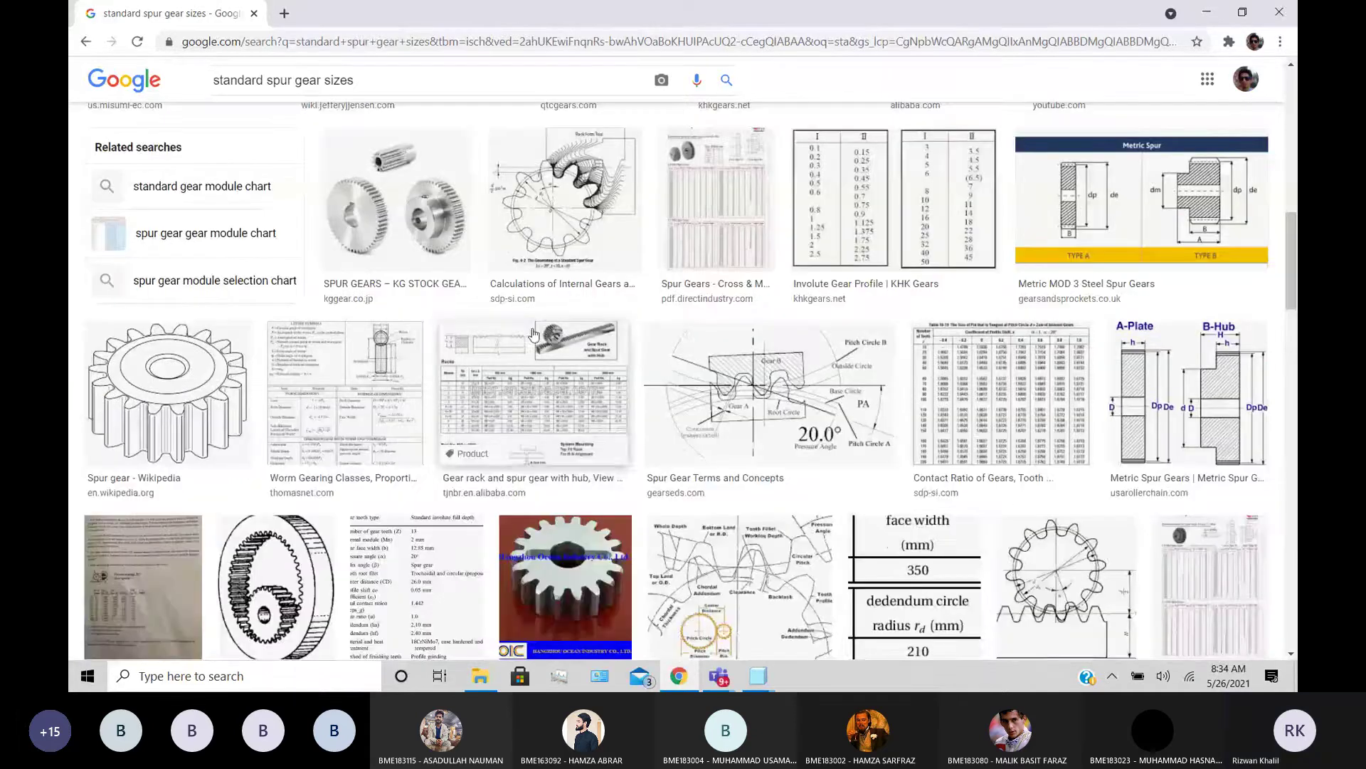
- Open the face width and dedendum table image in a new tab and examine its full ResearchGate table "Dimensions of the spur gear model"
right_click(890, 544)
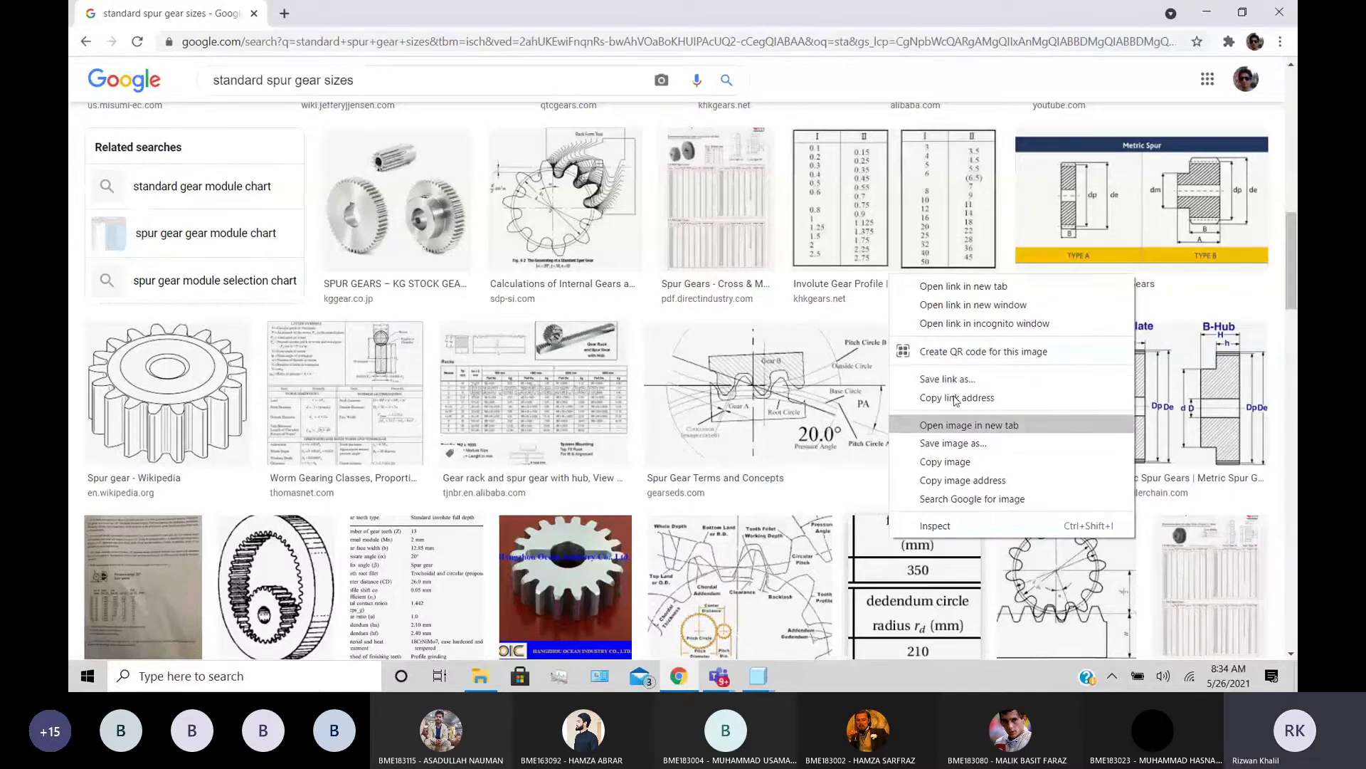
left_click(947, 287)
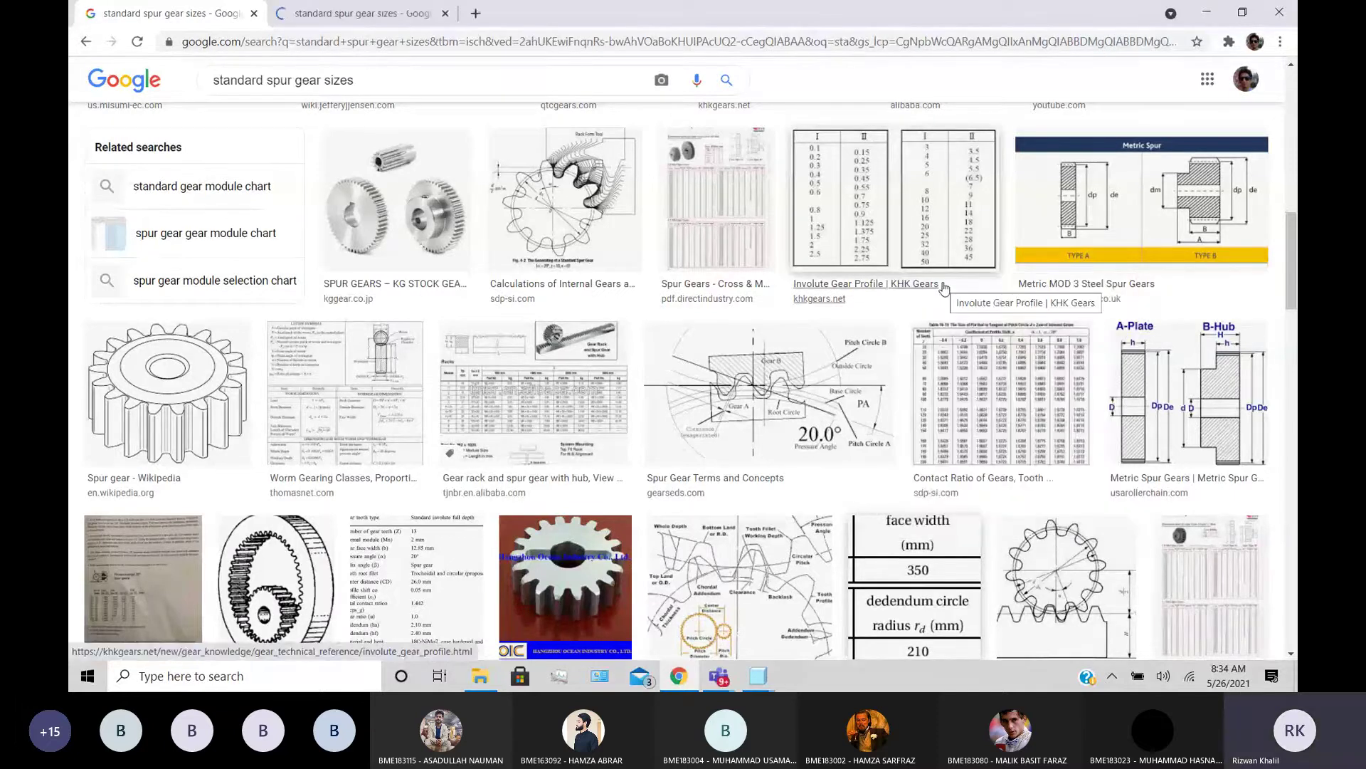
left_click(404, 13)
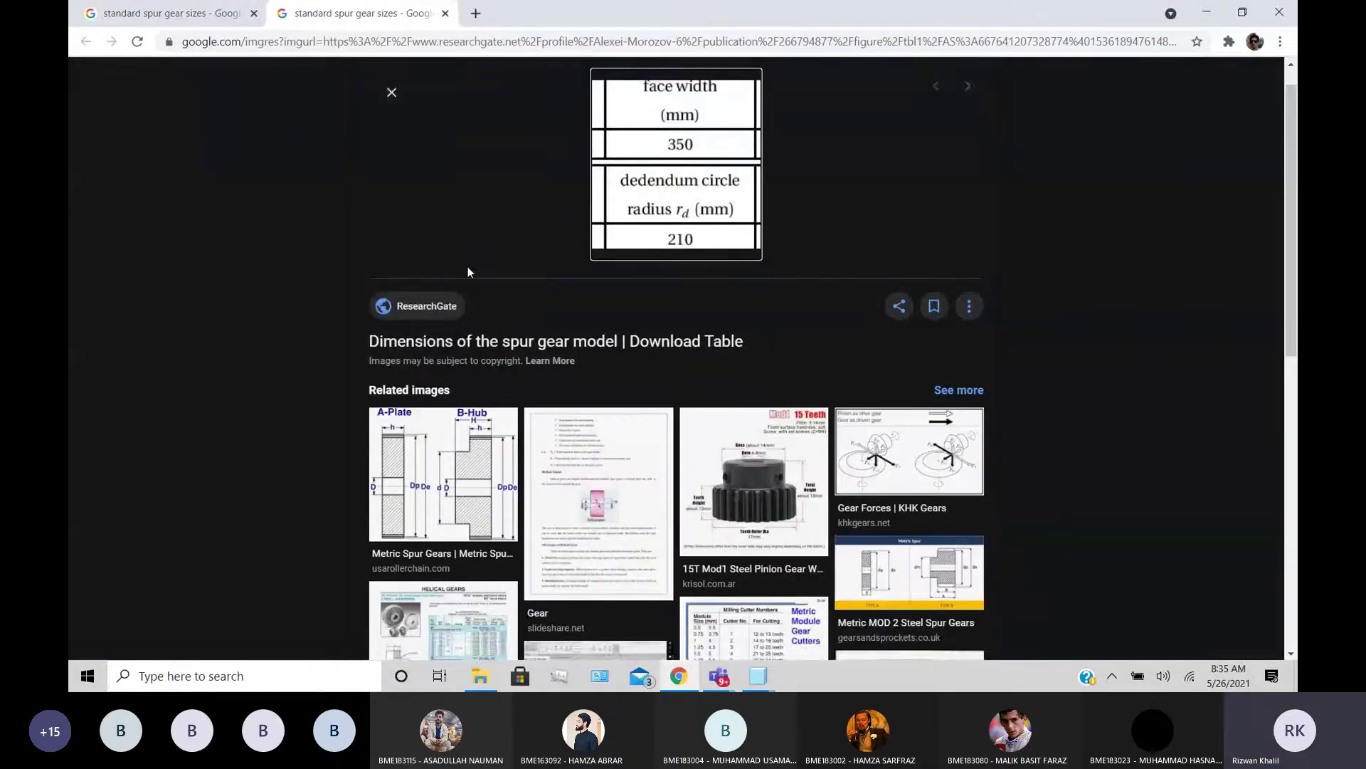
scroll(471, 284, "up", 1)
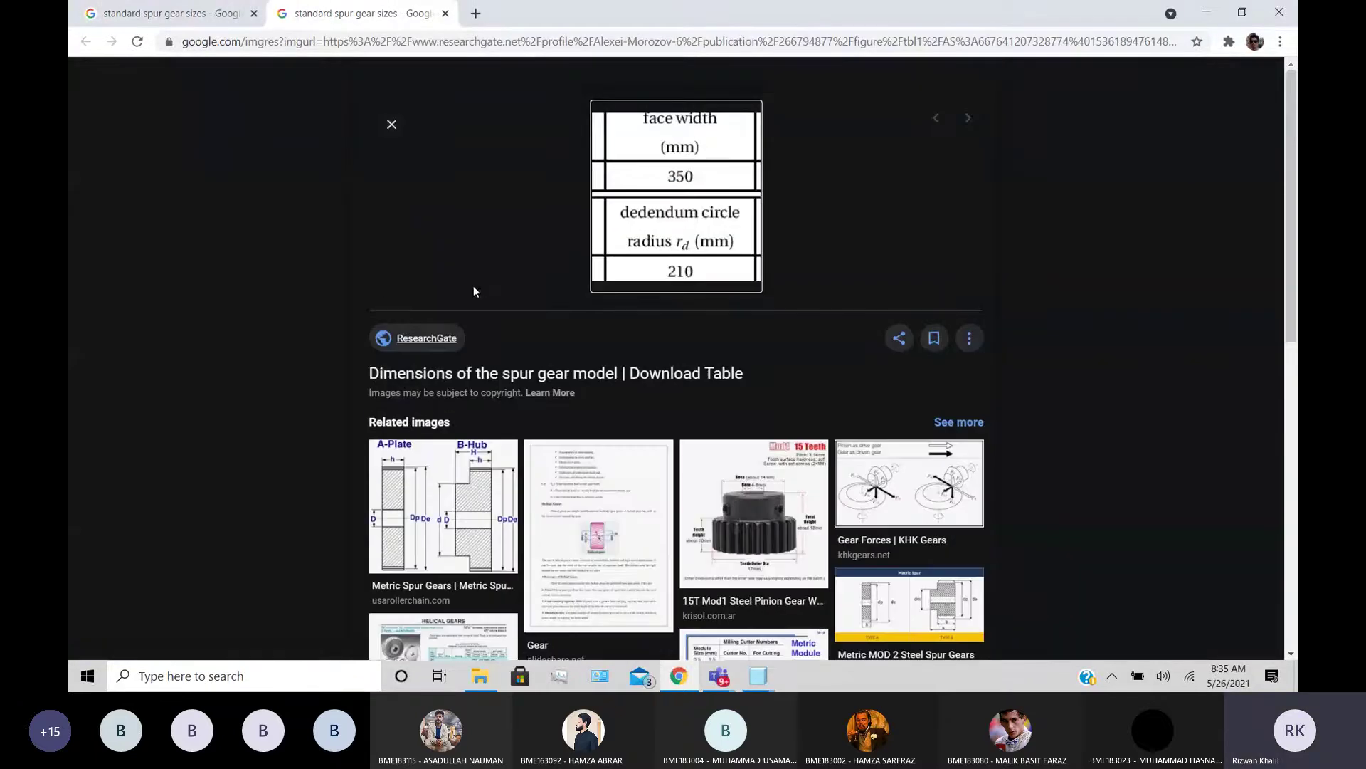
left_click(508, 372)
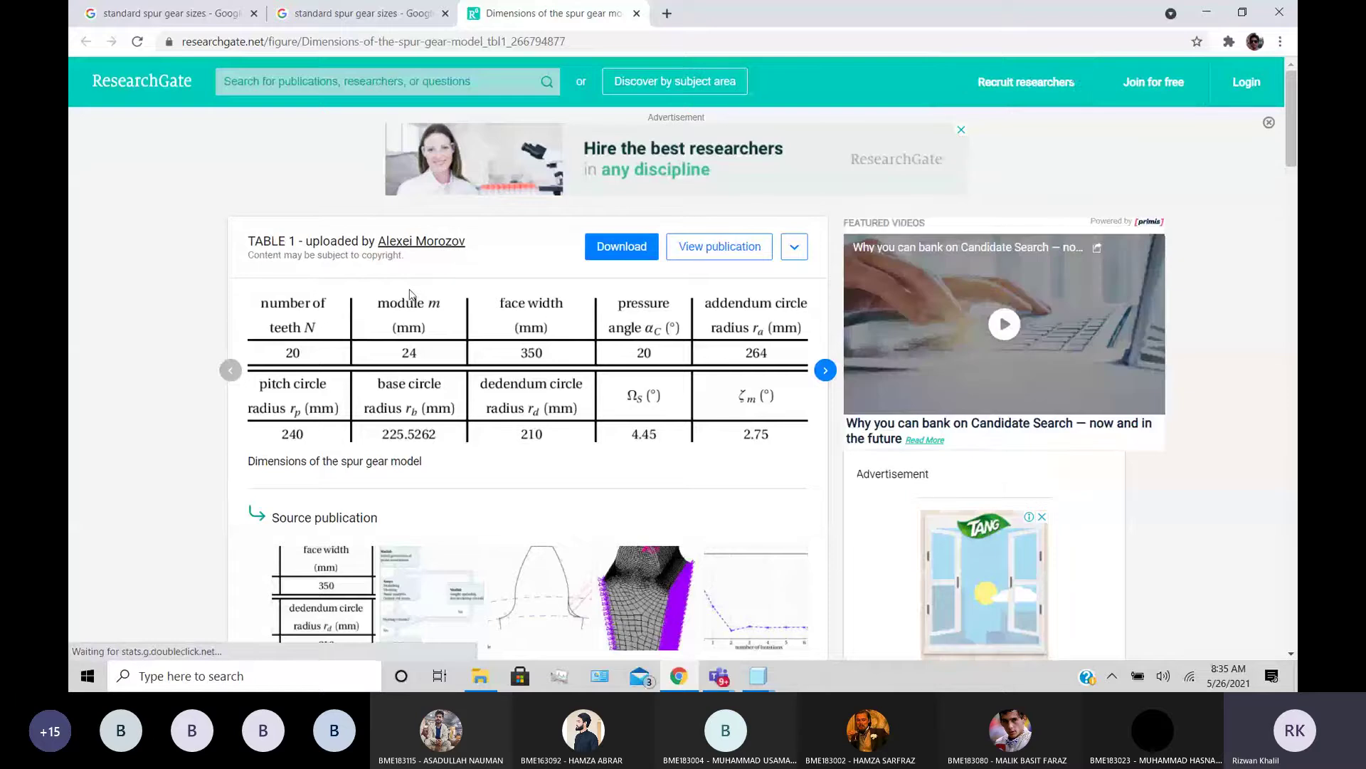
scroll(620, 442, "down", 2)
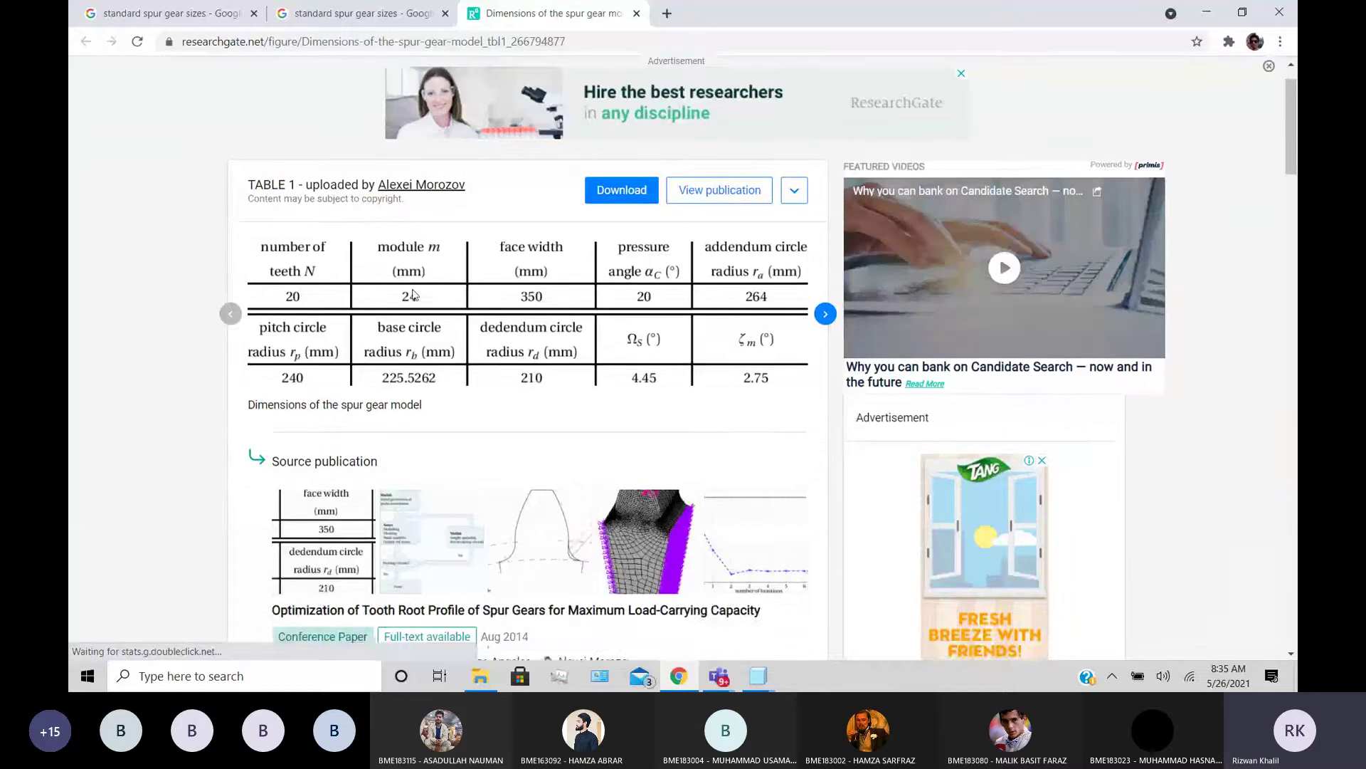
scroll(620, 443, "up", 3)
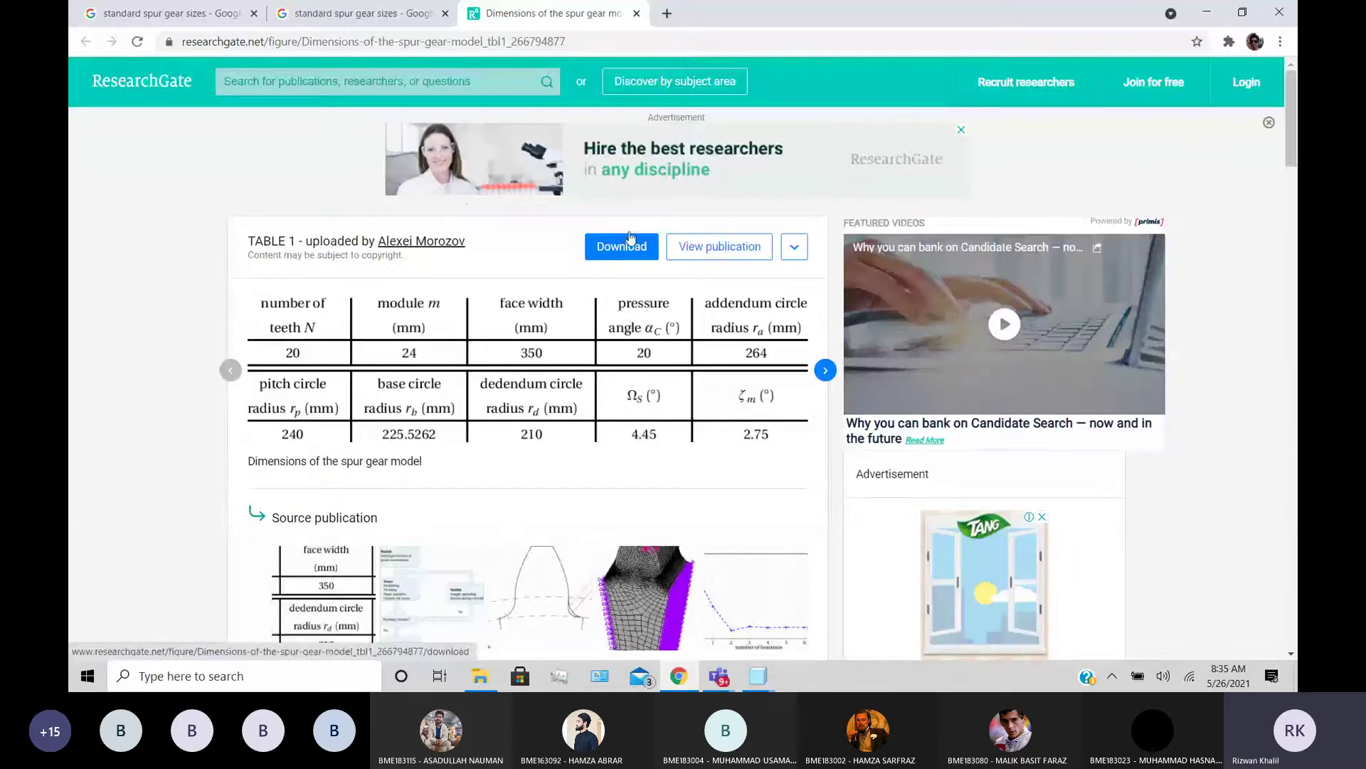
- View the table's source publication on tooth root profile optimization, look through its abstract and figures, and close that page
left_click(675, 257)
scroll(676, 257, "down", 2)
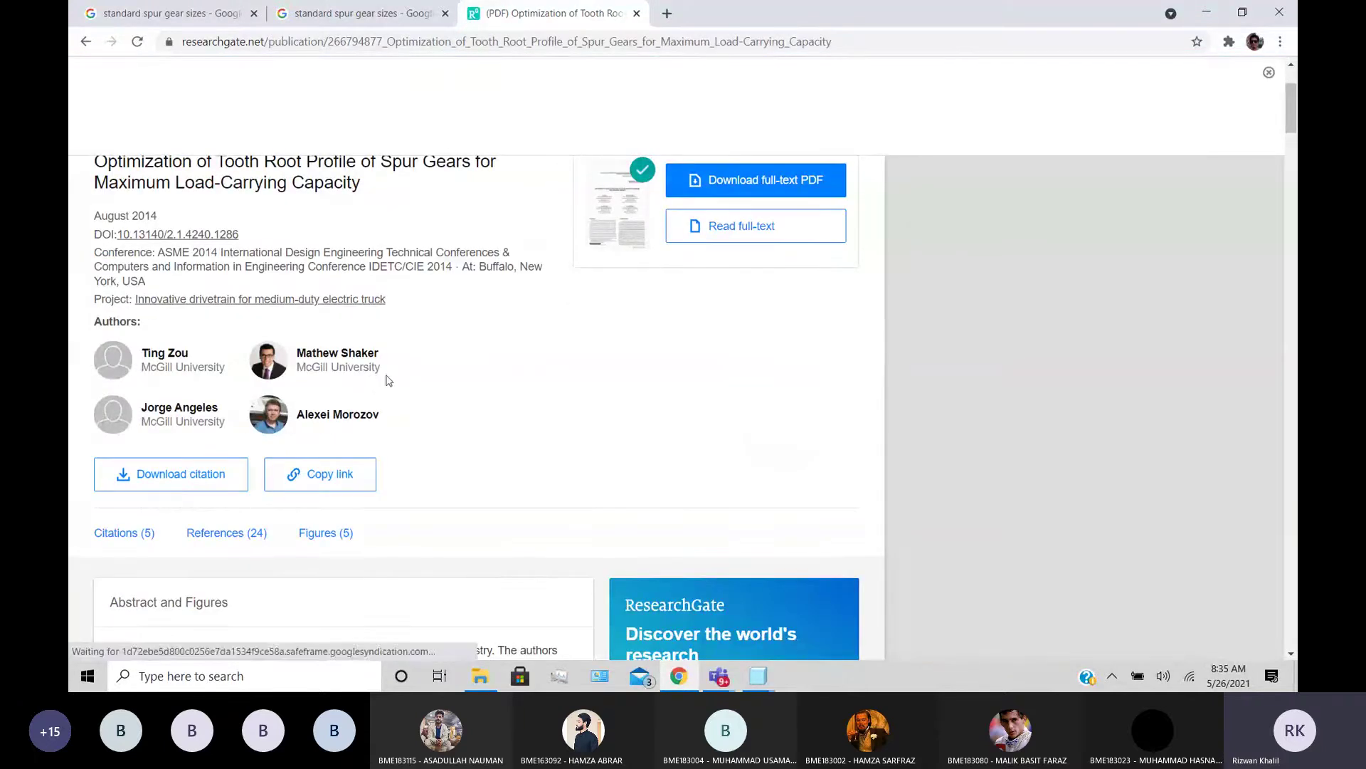
scroll(389, 380, "down", 1)
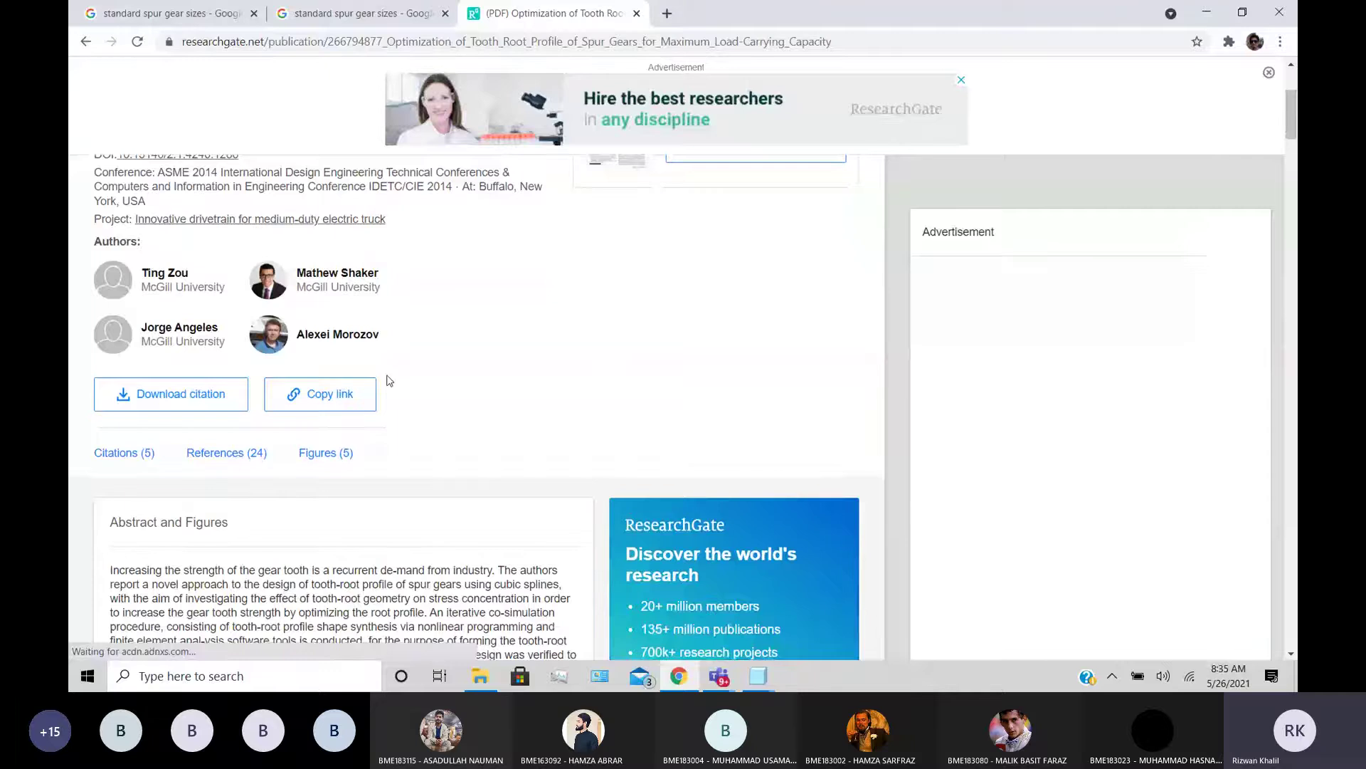
scroll(390, 380, "down", 7)
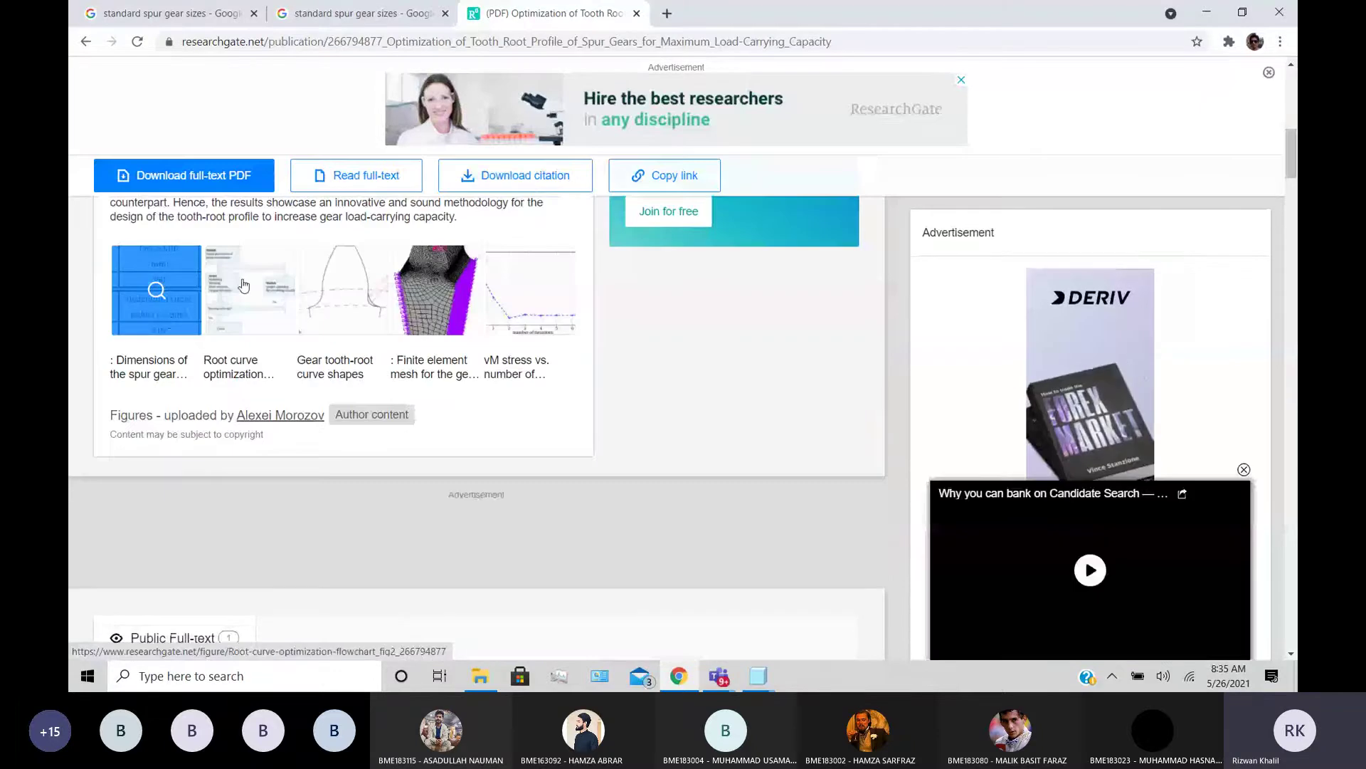
scroll(451, 420, "up", 4)
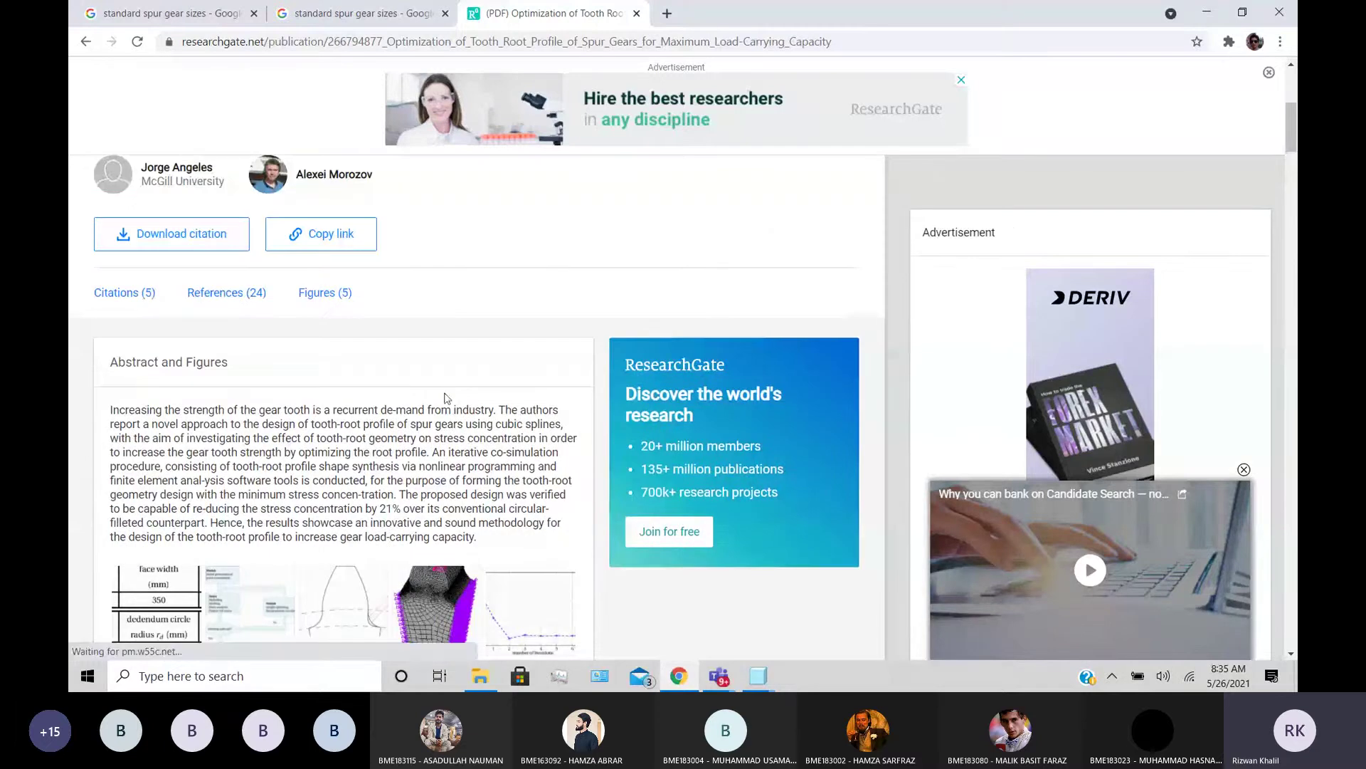
scroll(445, 396, "up", 2)
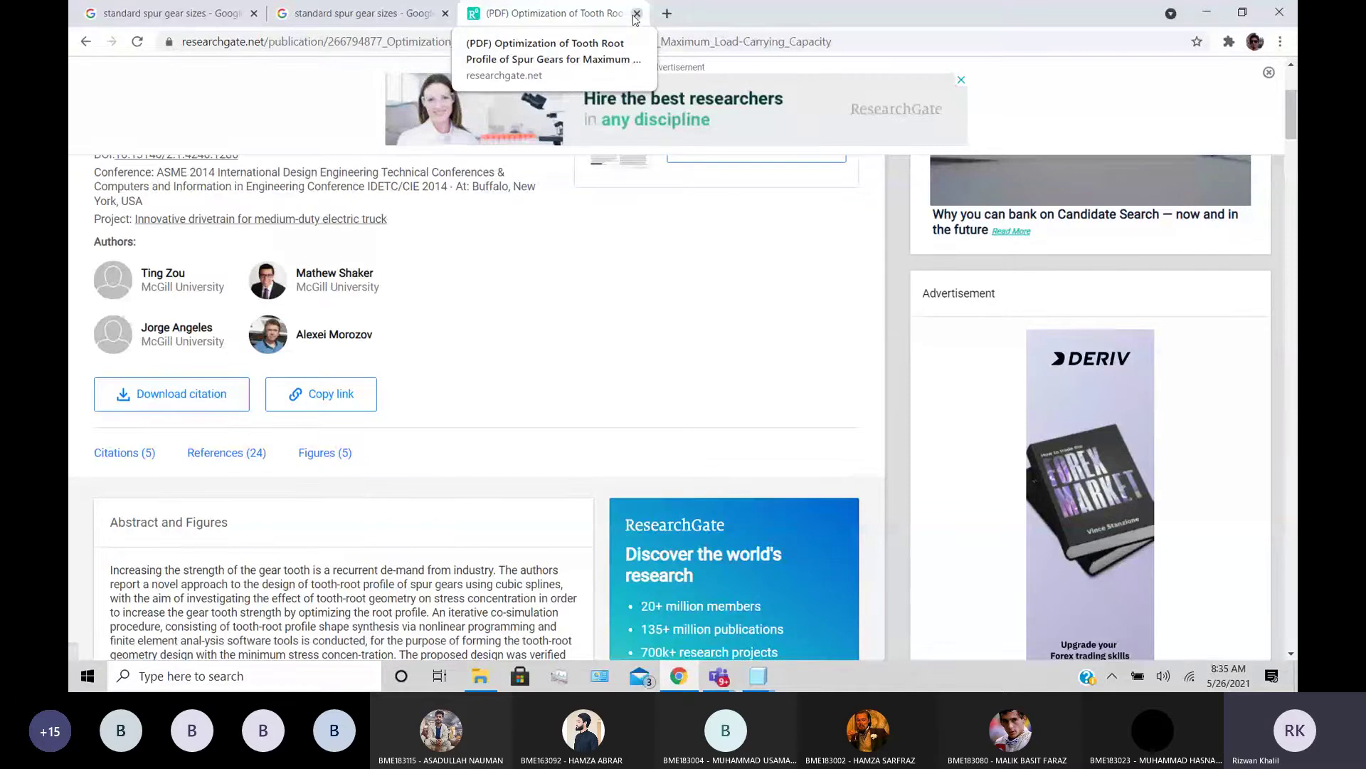
left_click(636, 13)
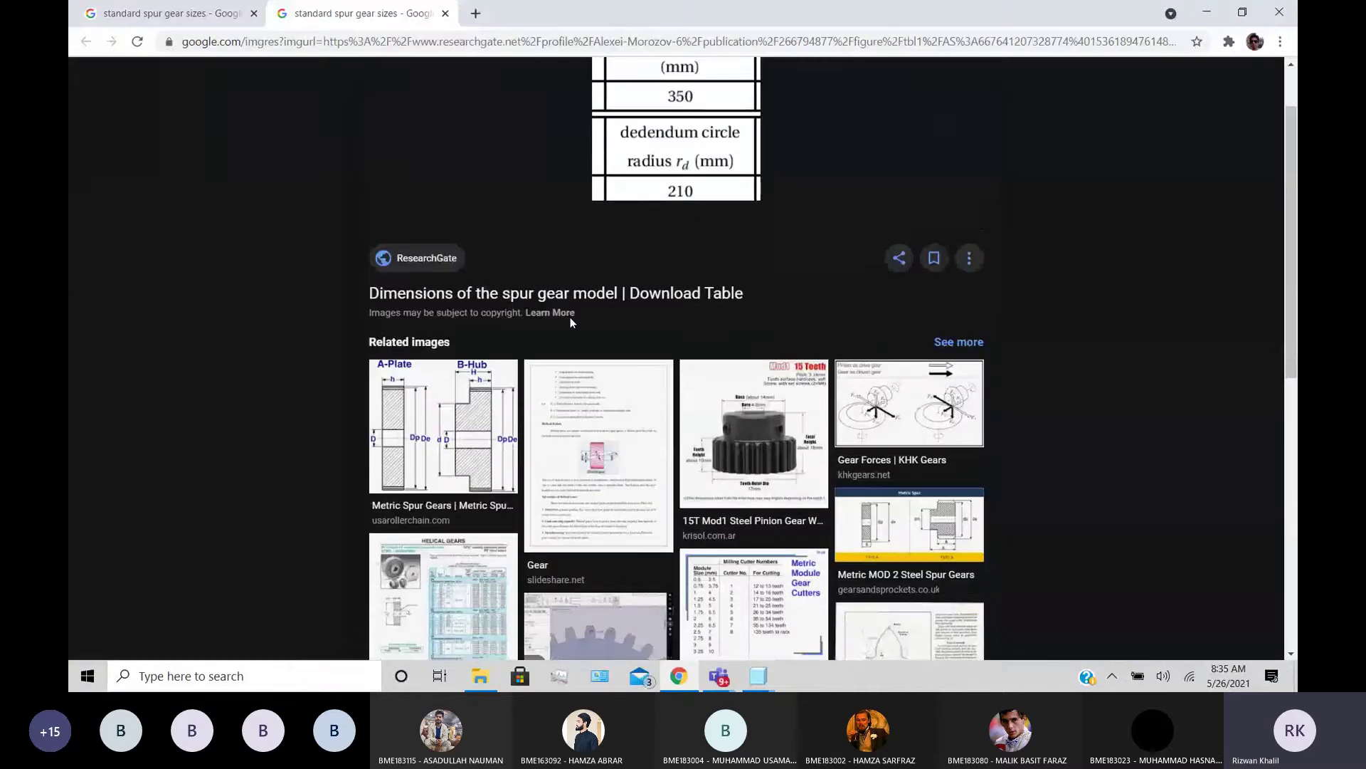
- Browse further through the spur gear size images, then reopen the ResearchGate table "Dimensions of the spur gear model"
left_click(206, 15)
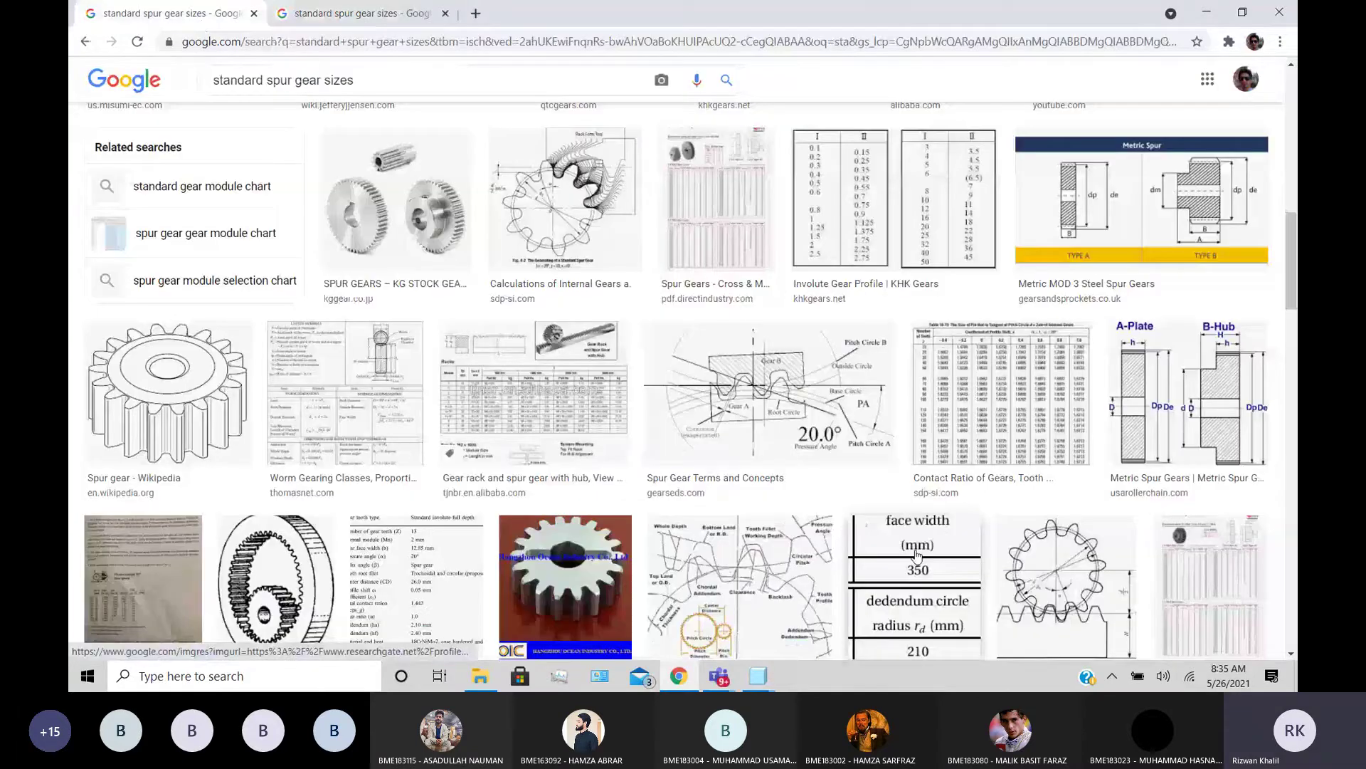
scroll(912, 550, "down", 6)
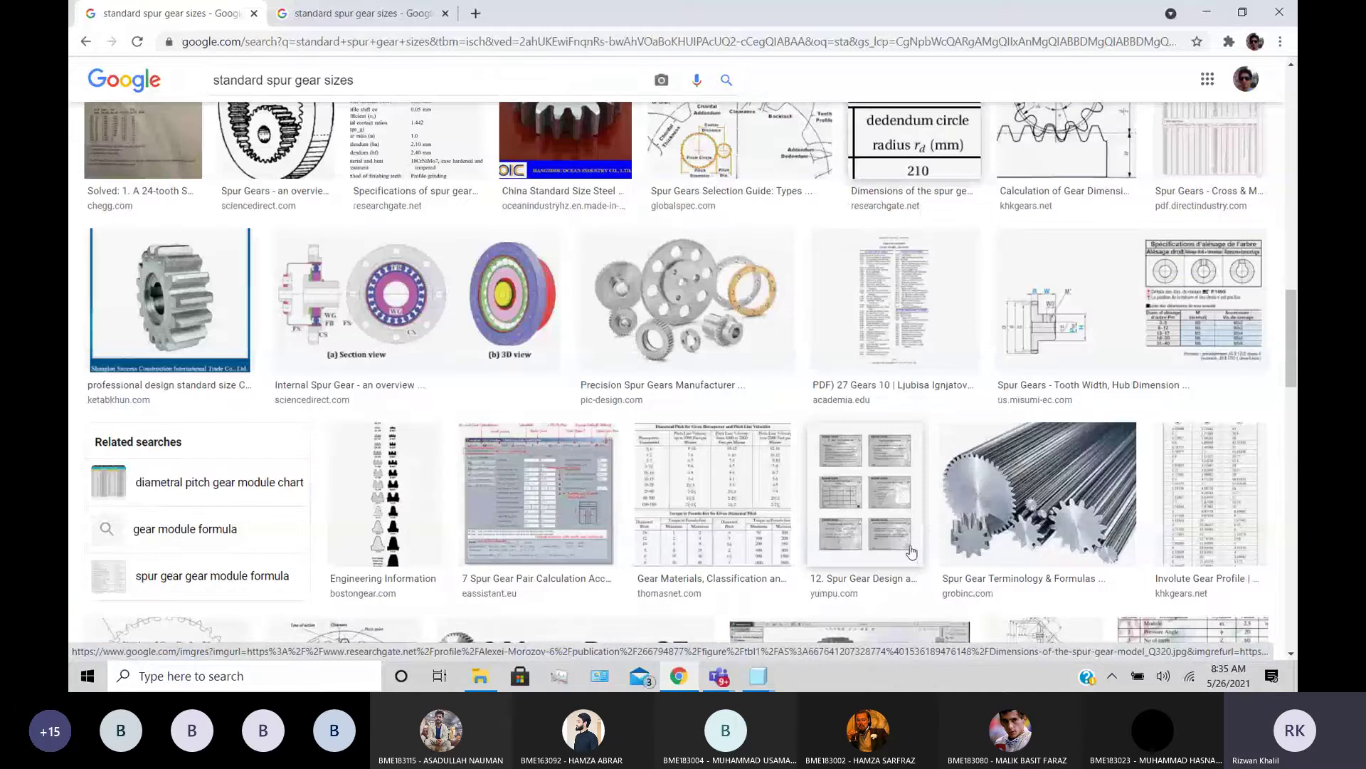
key("ctrl+Tab")
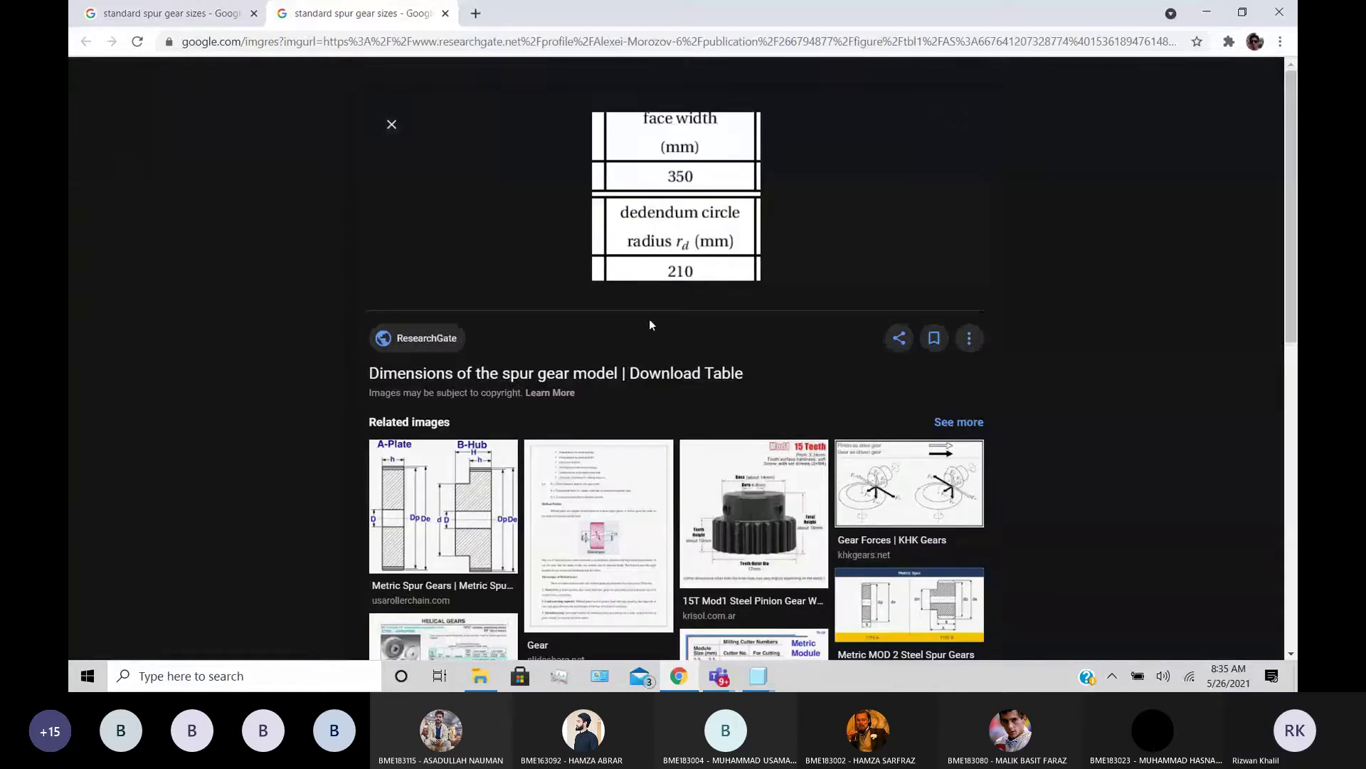
left_click(447, 374)
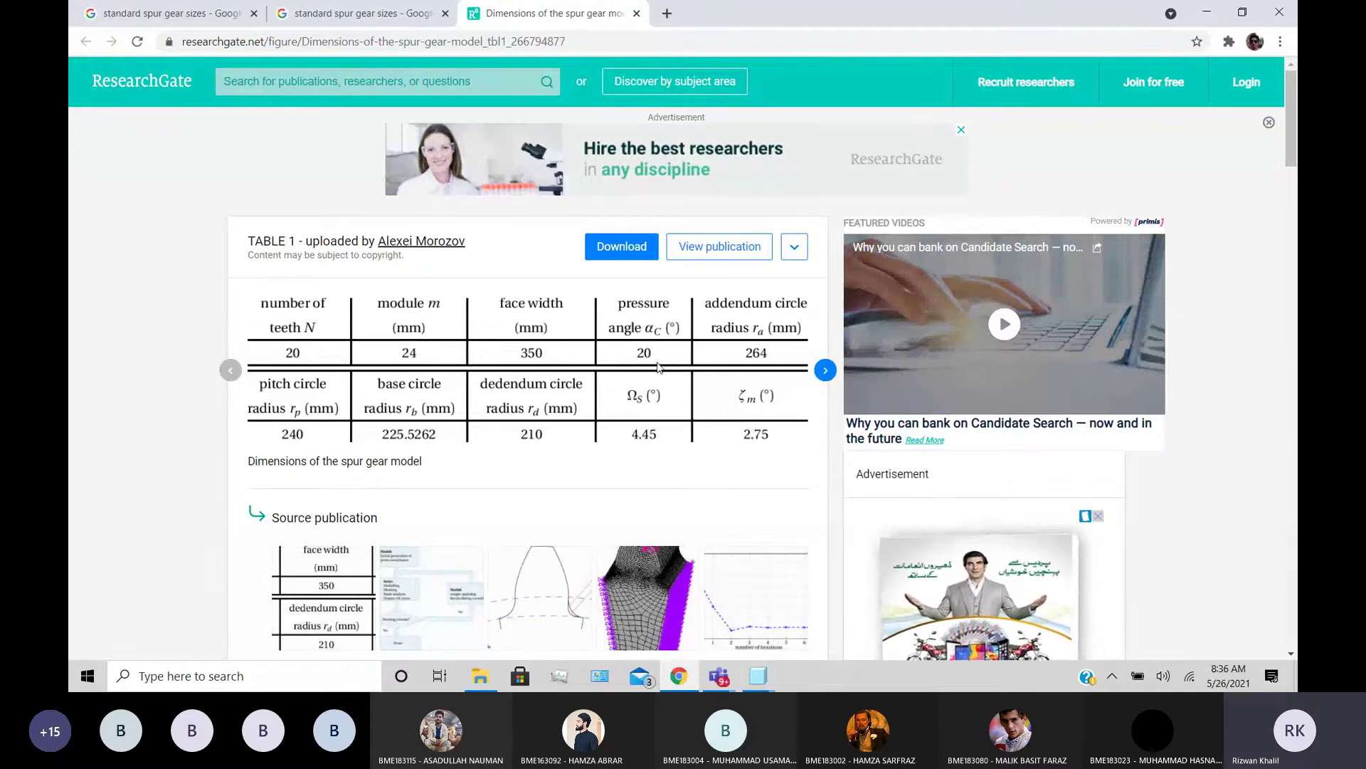
- Switch to Creo Parametric and add a real number parameter named press_angle with the value 20
left_click(758, 675)
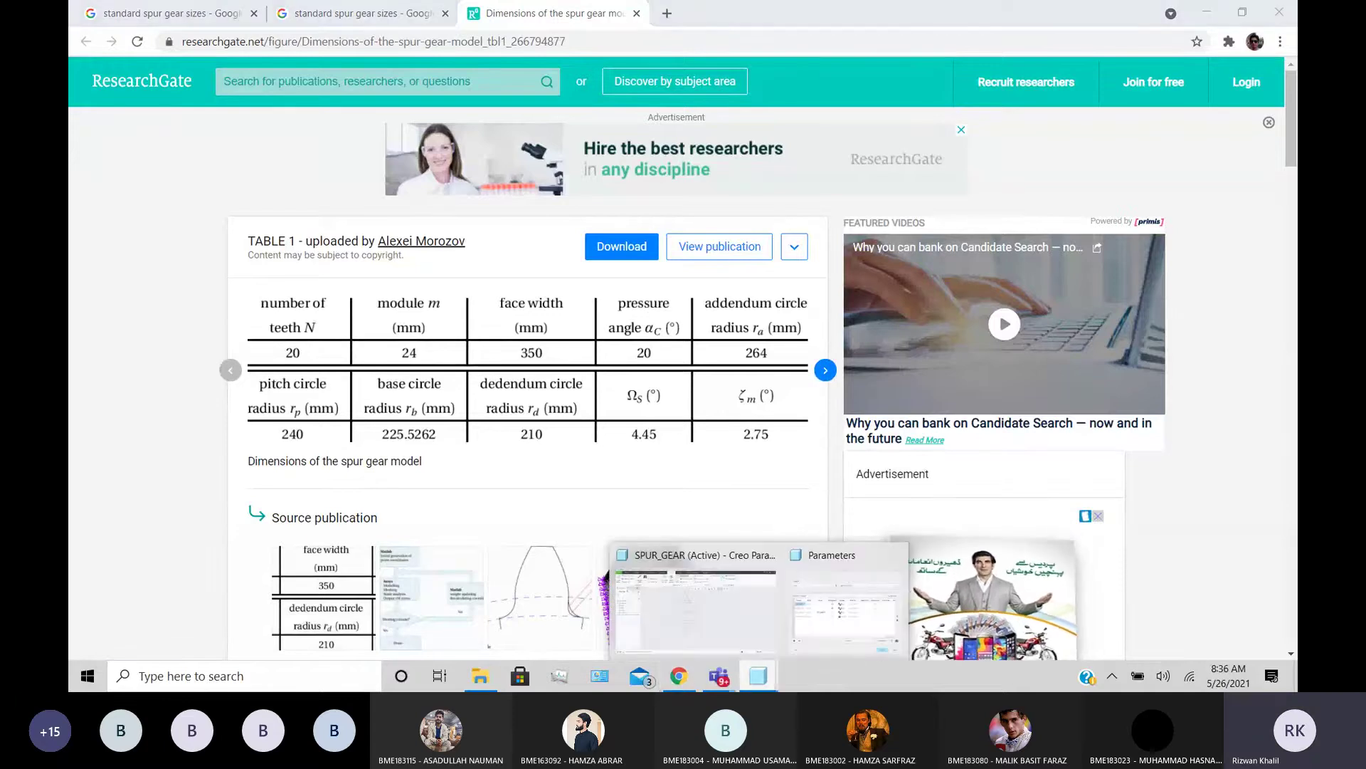
left_click(742, 609)
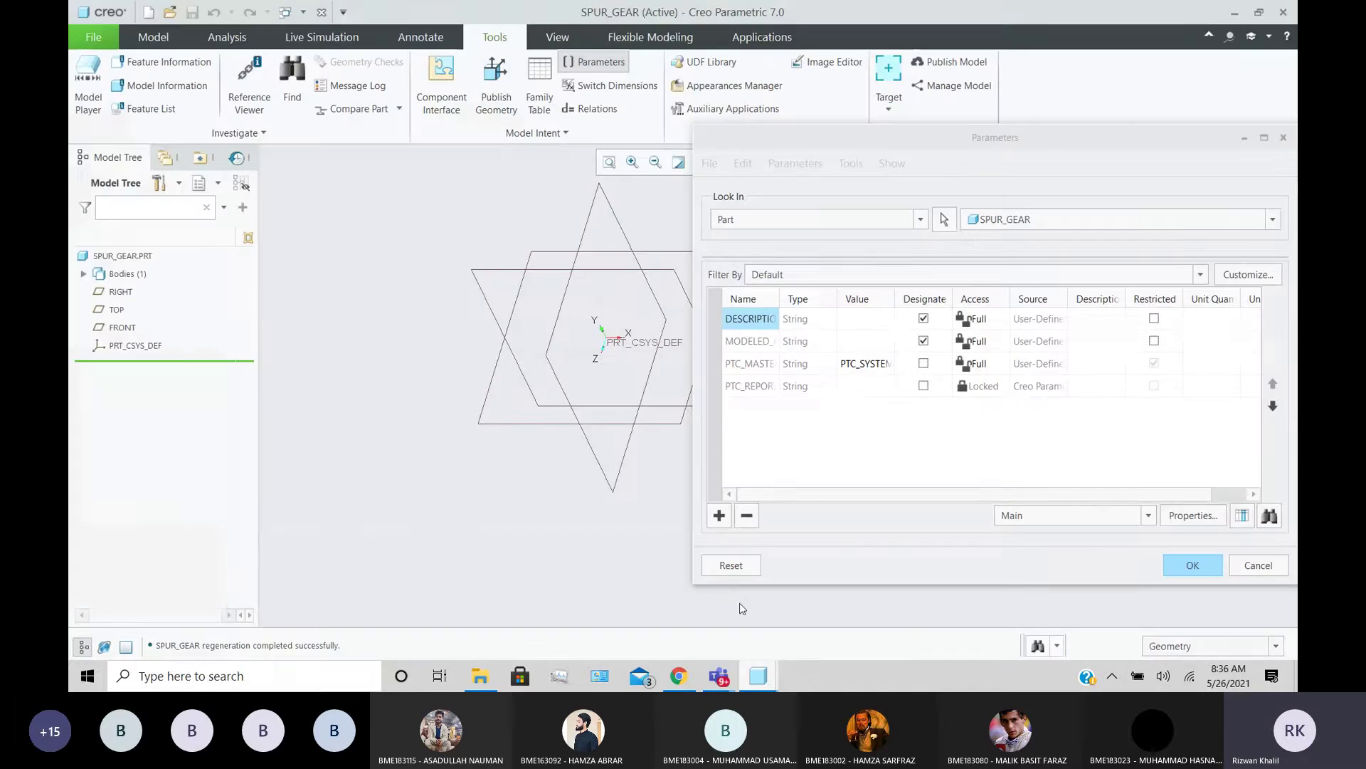
left_click(719, 515)
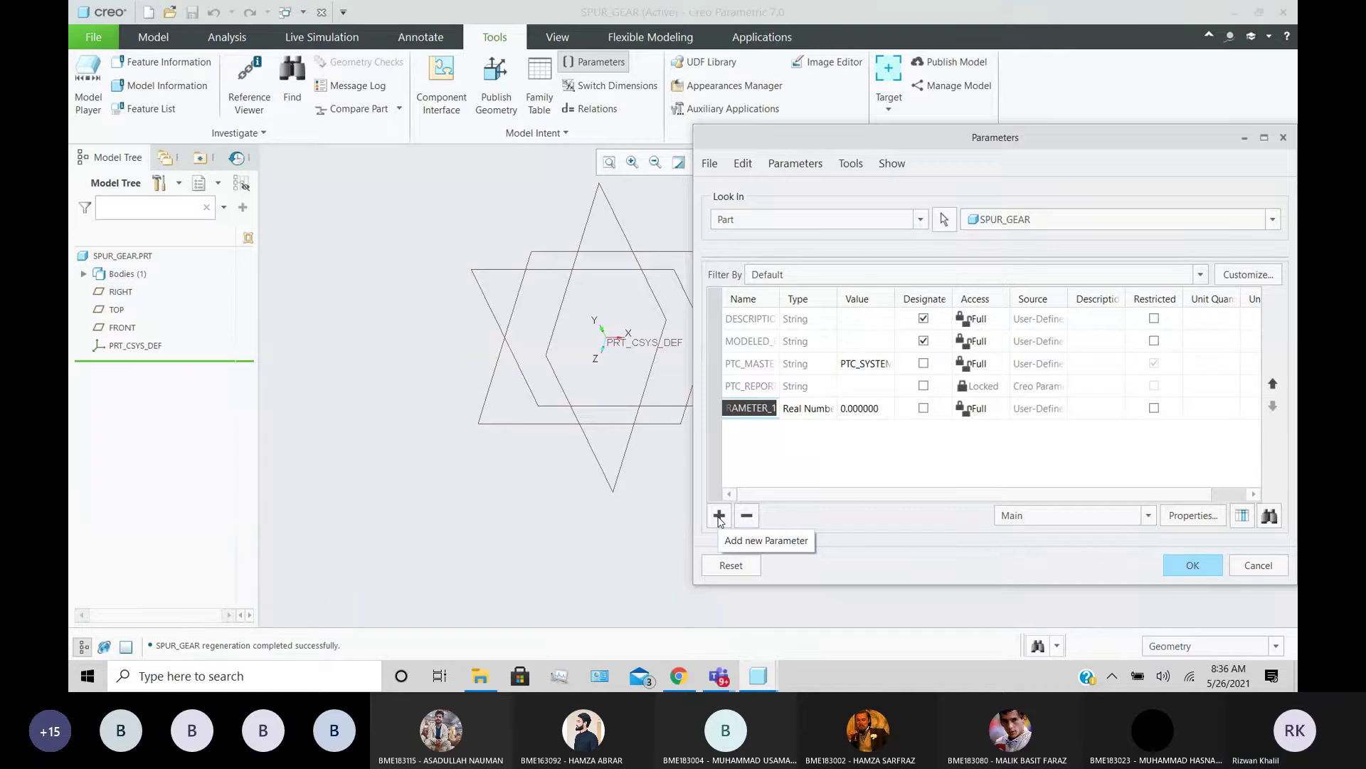
type("press")
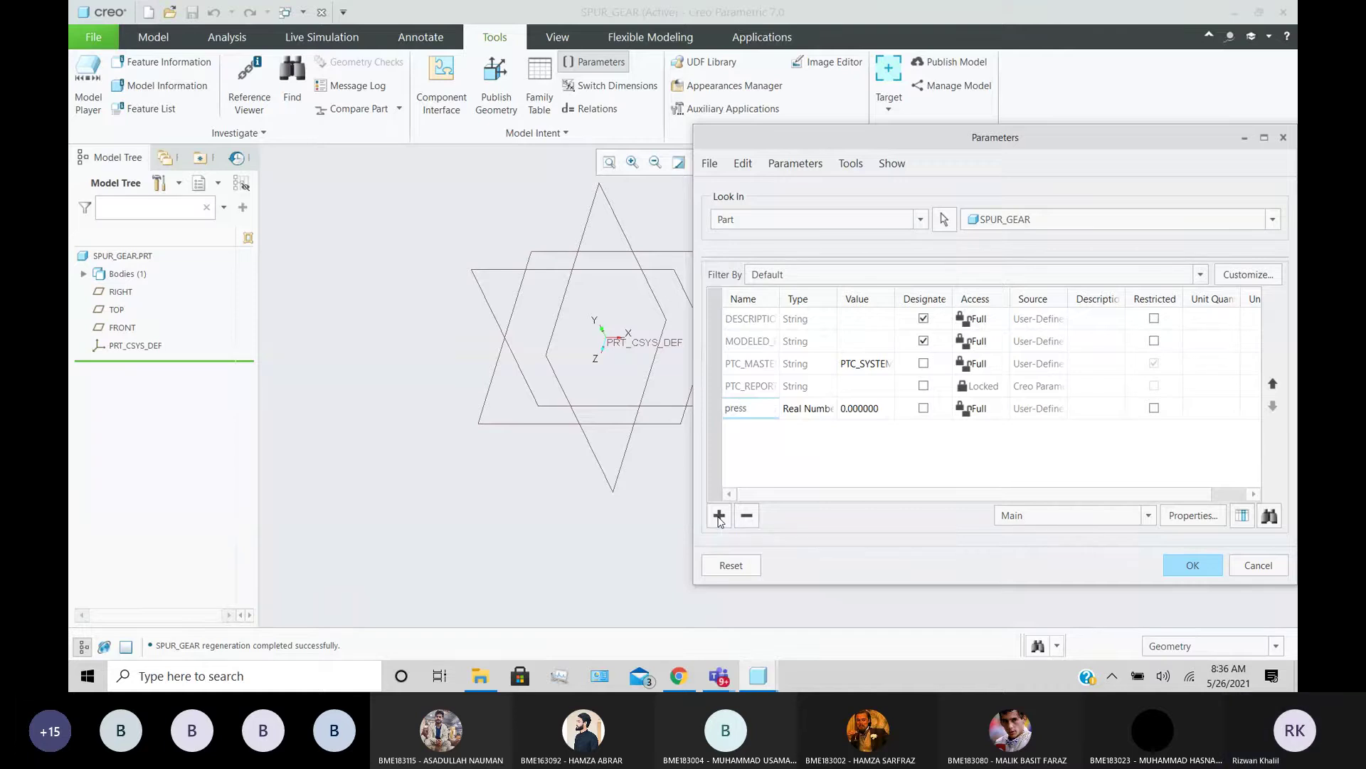
type("_angle")
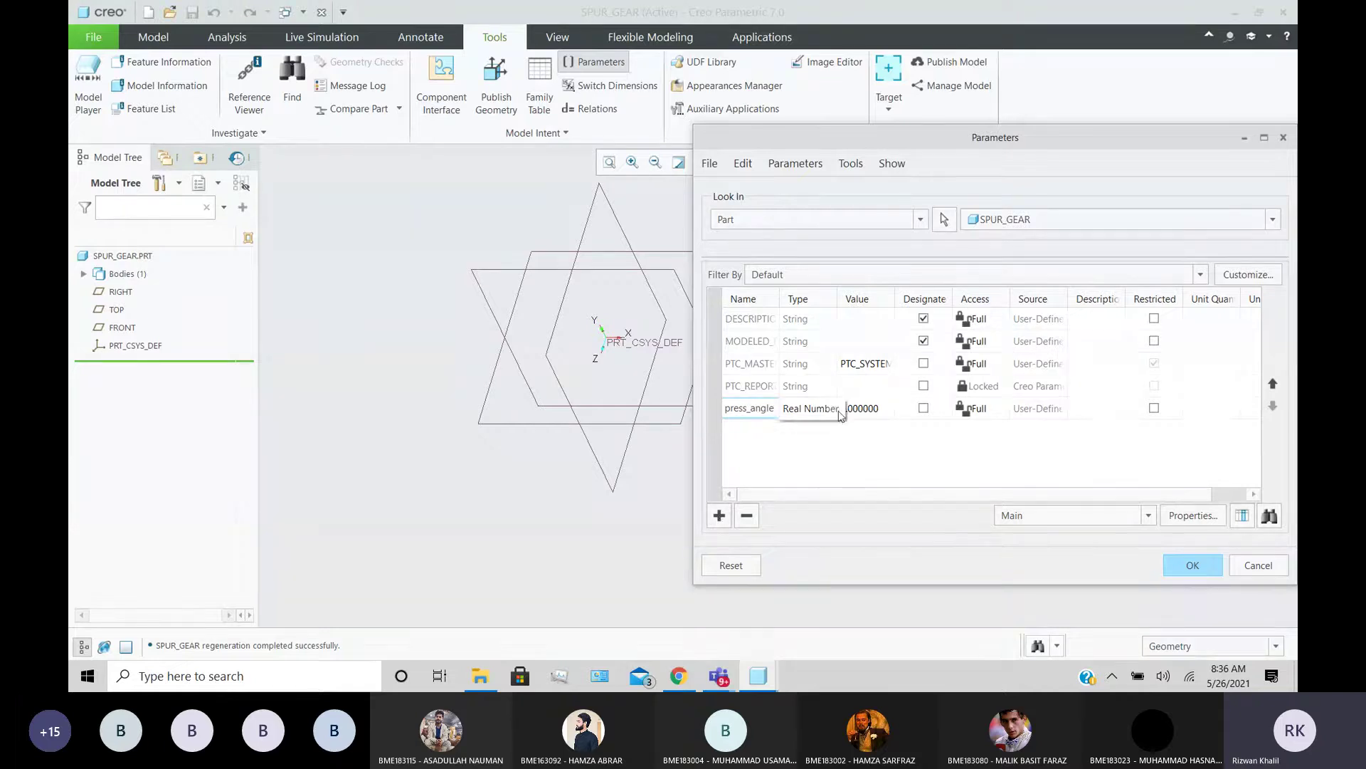
left_click(847, 407)
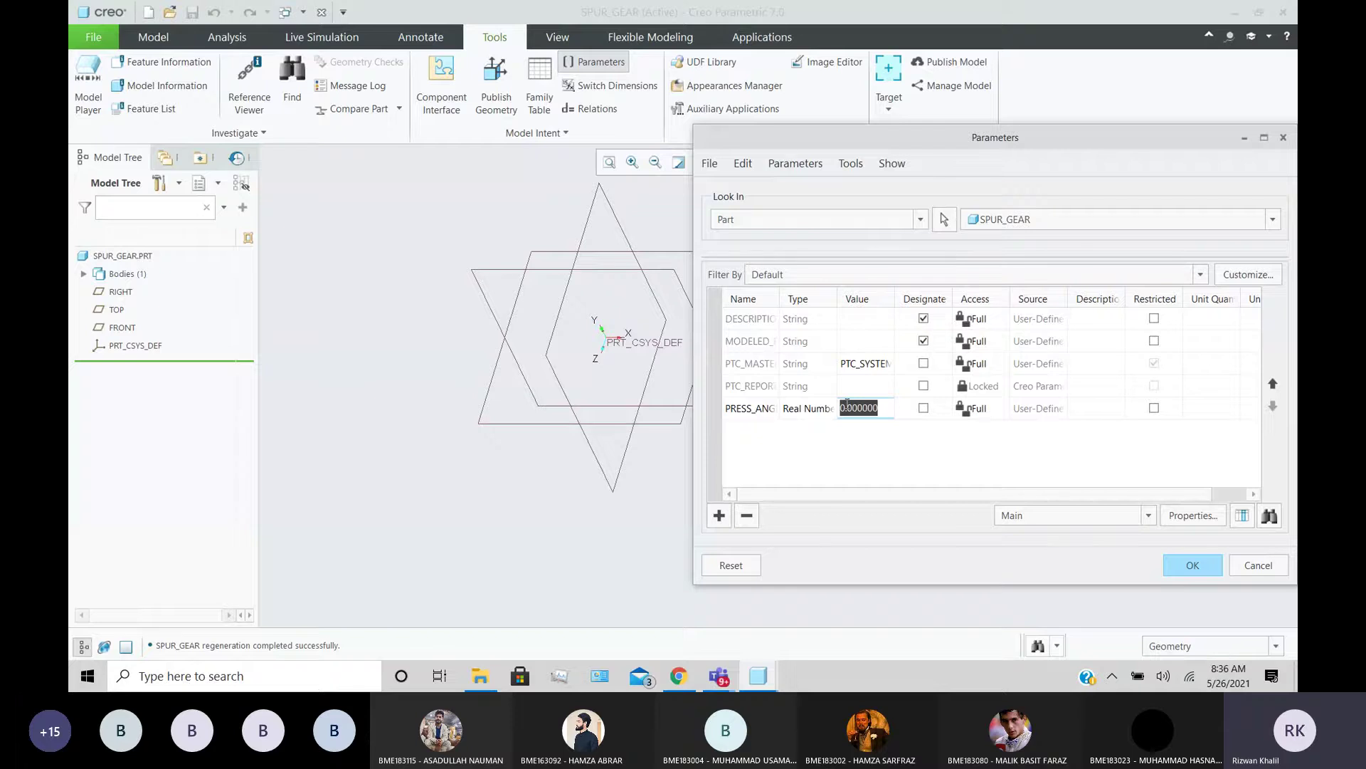
type("20")
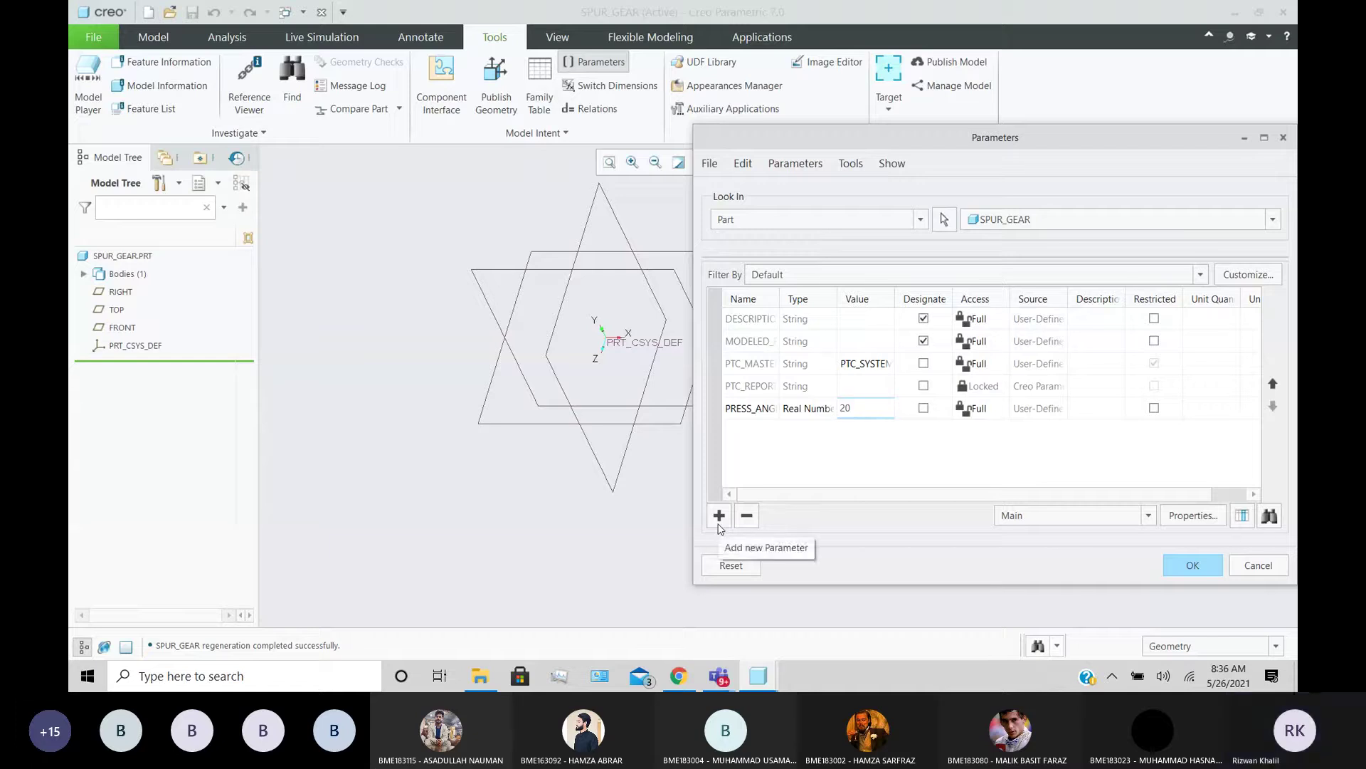
- Switch to Chrome, close the tab with the enlarged face width table image, and return to the spur gear sizes image results
left_click(679, 677)
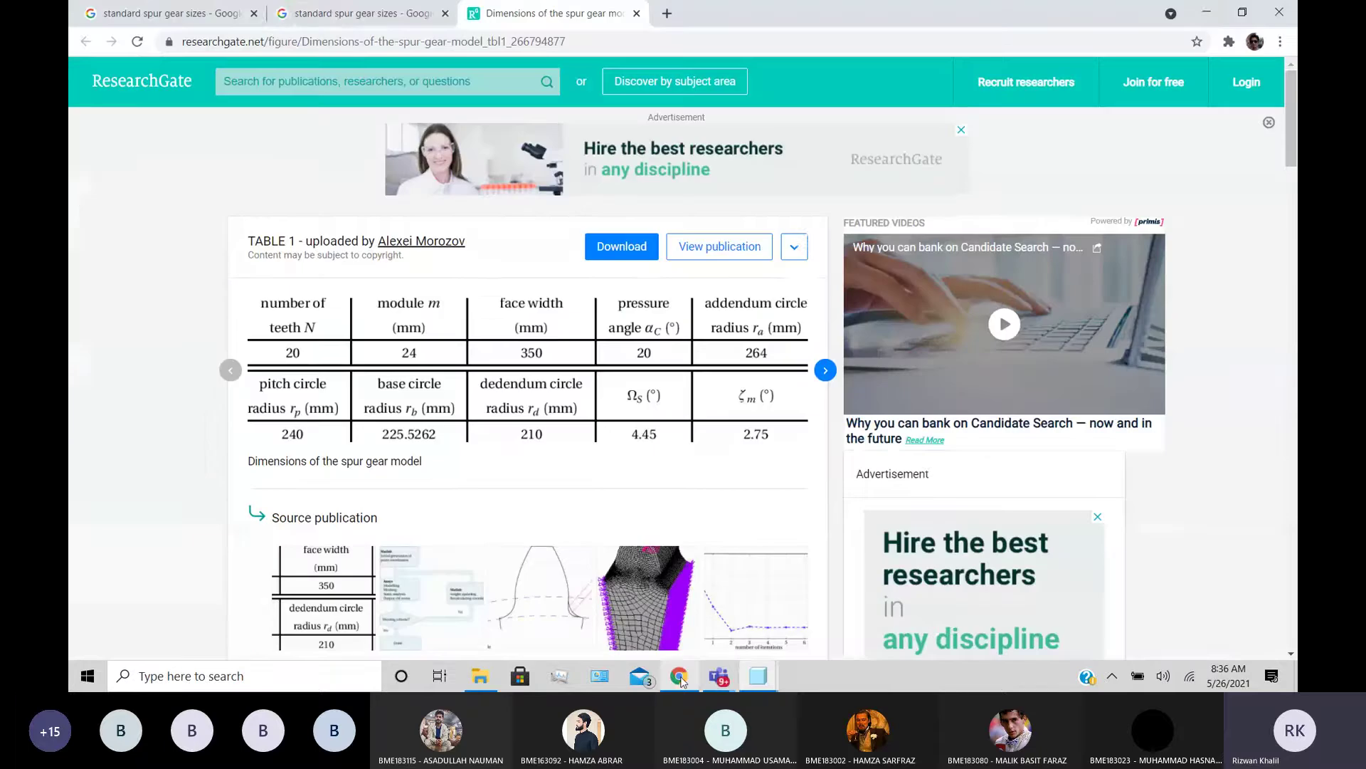
left_click(311, 16)
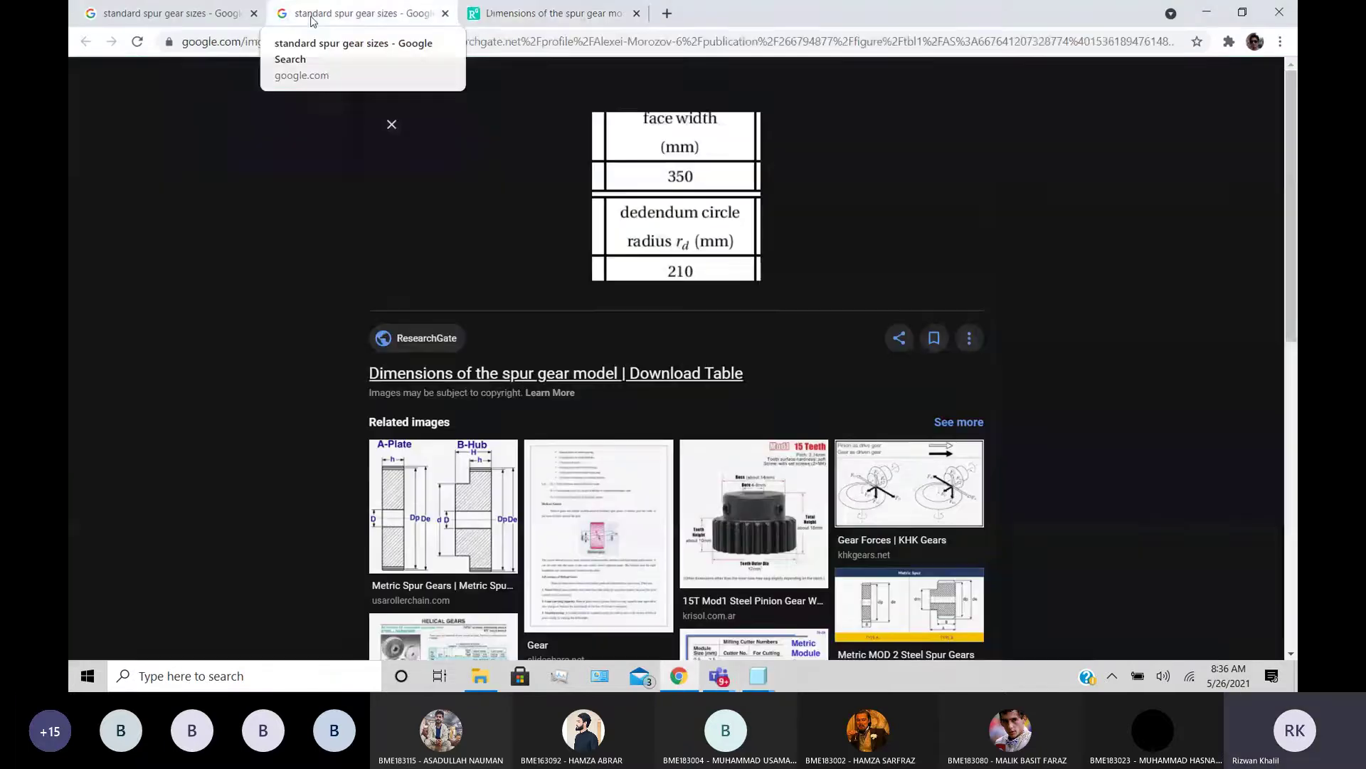
left_click(444, 13)
left_click(217, 16)
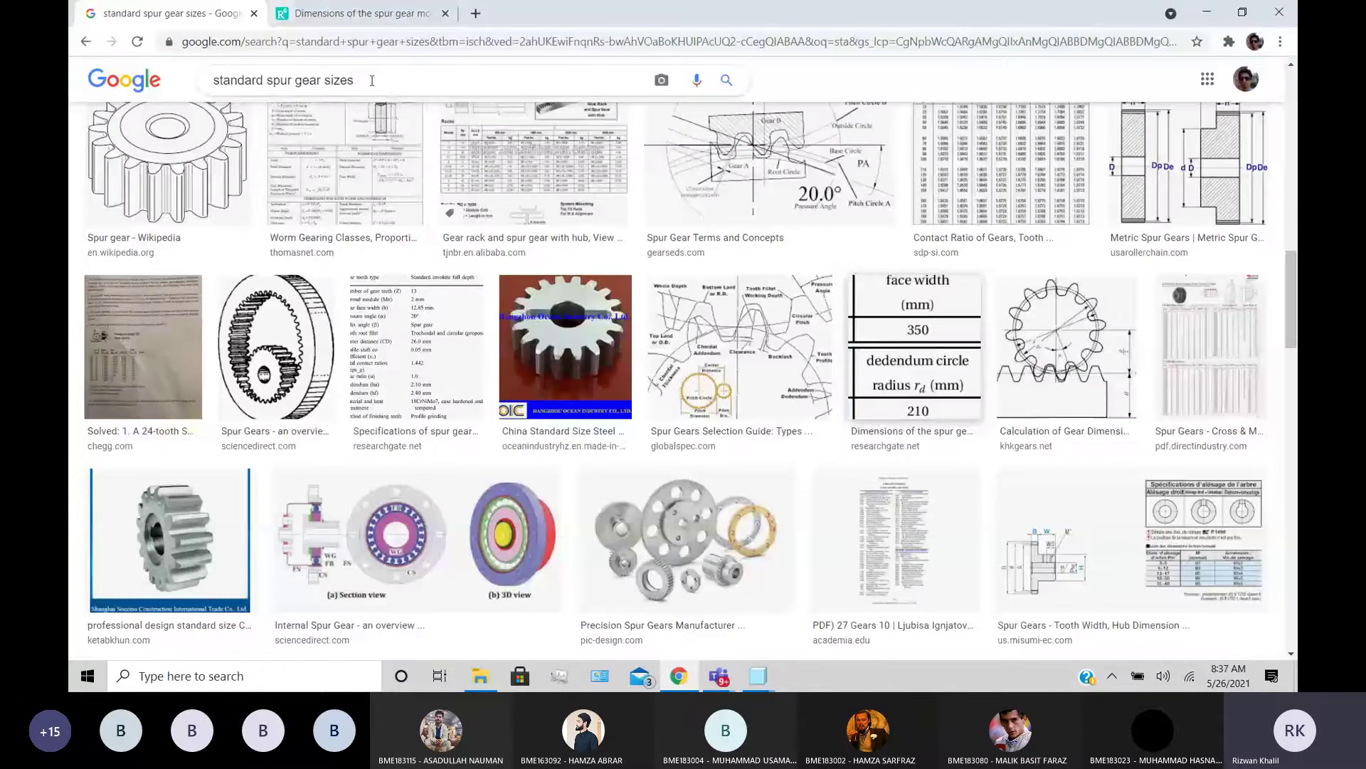
triple_click(371, 80)
type("modu")
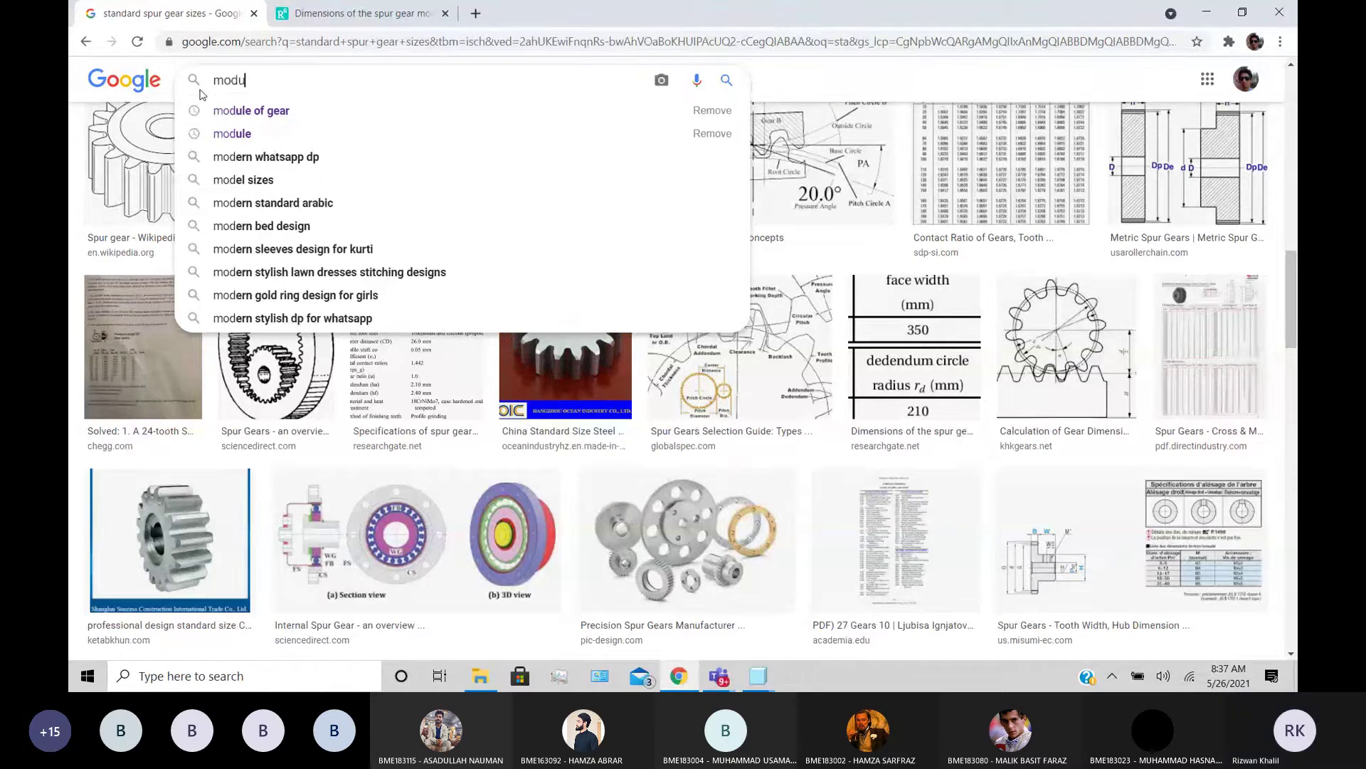
type("le")
key("Return")
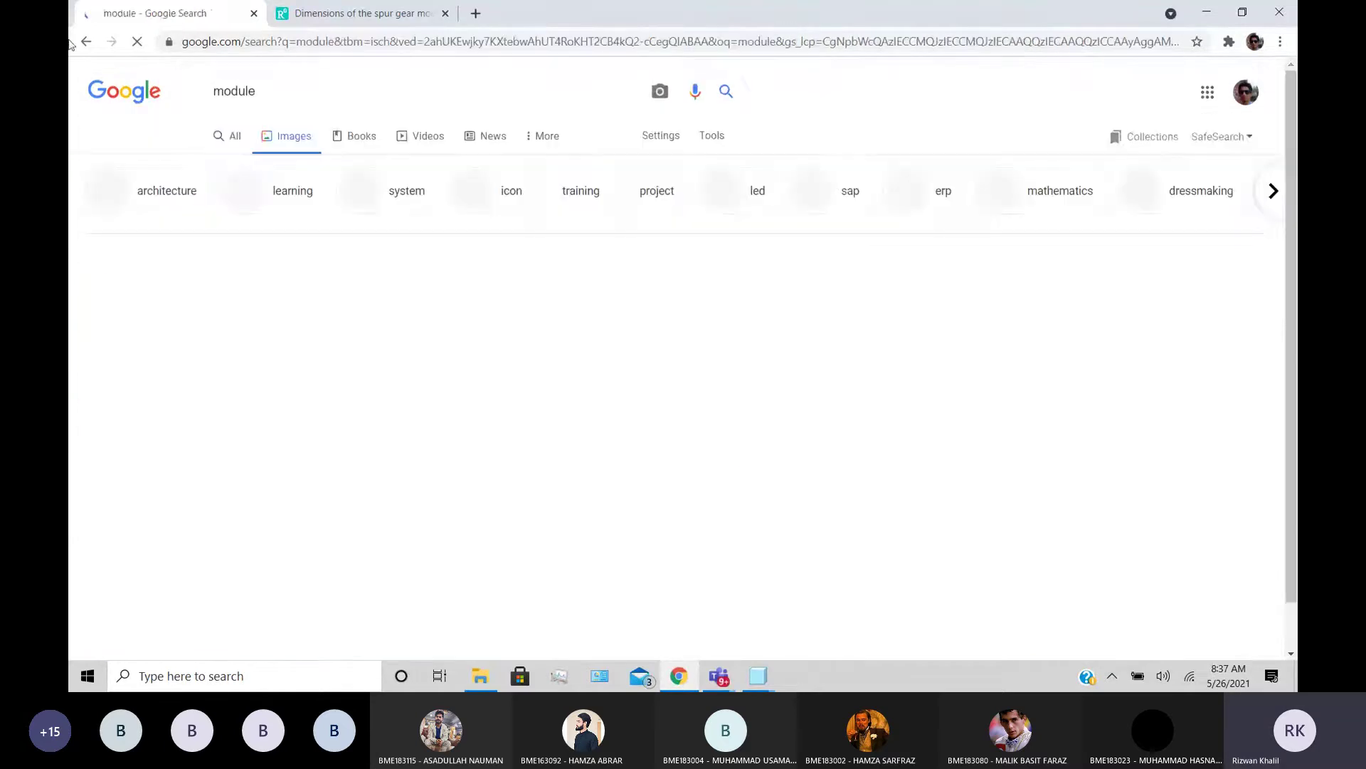
left_click(84, 42)
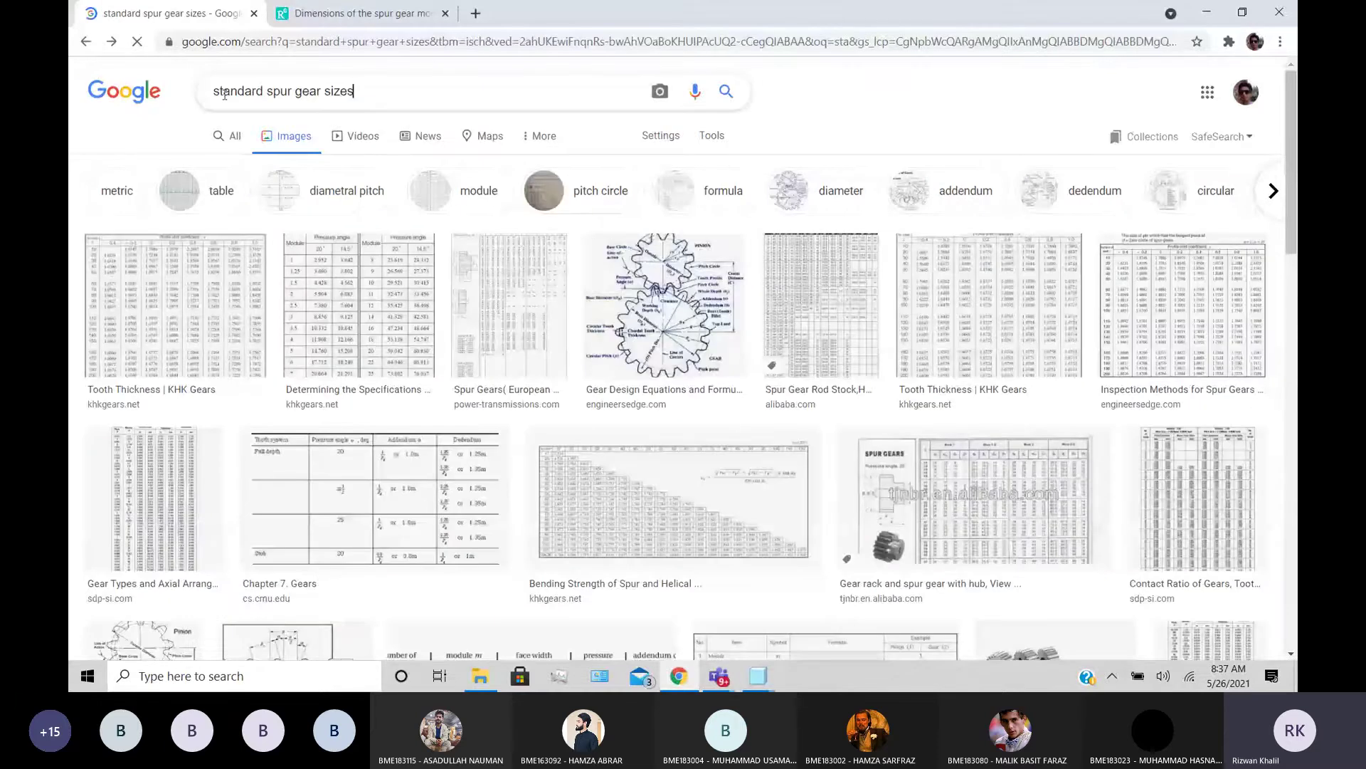
- Search Google for "module of gear", look over the images, and read the definition and formula in the general web results
left_click_drag(224, 94, 180, 100)
type("mod")
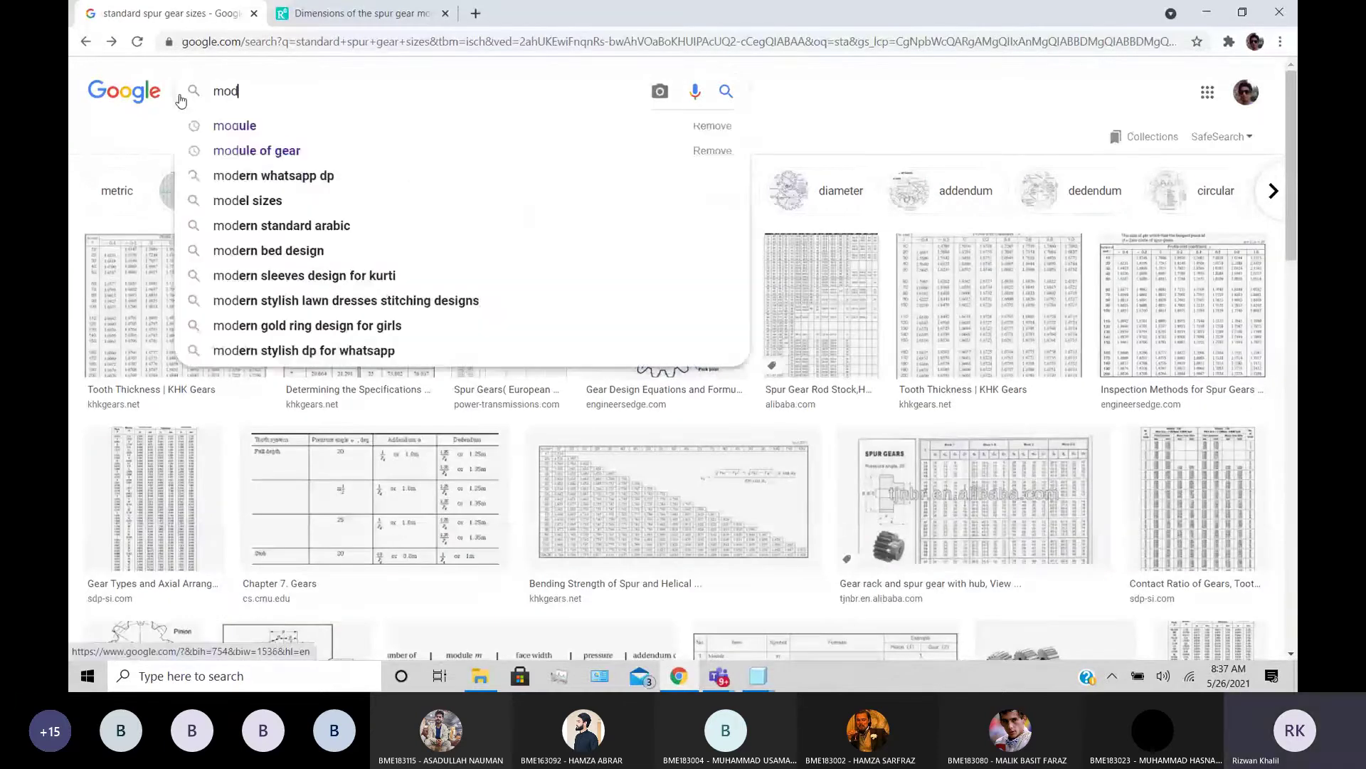
key("Down")
key("Down")
key("Return")
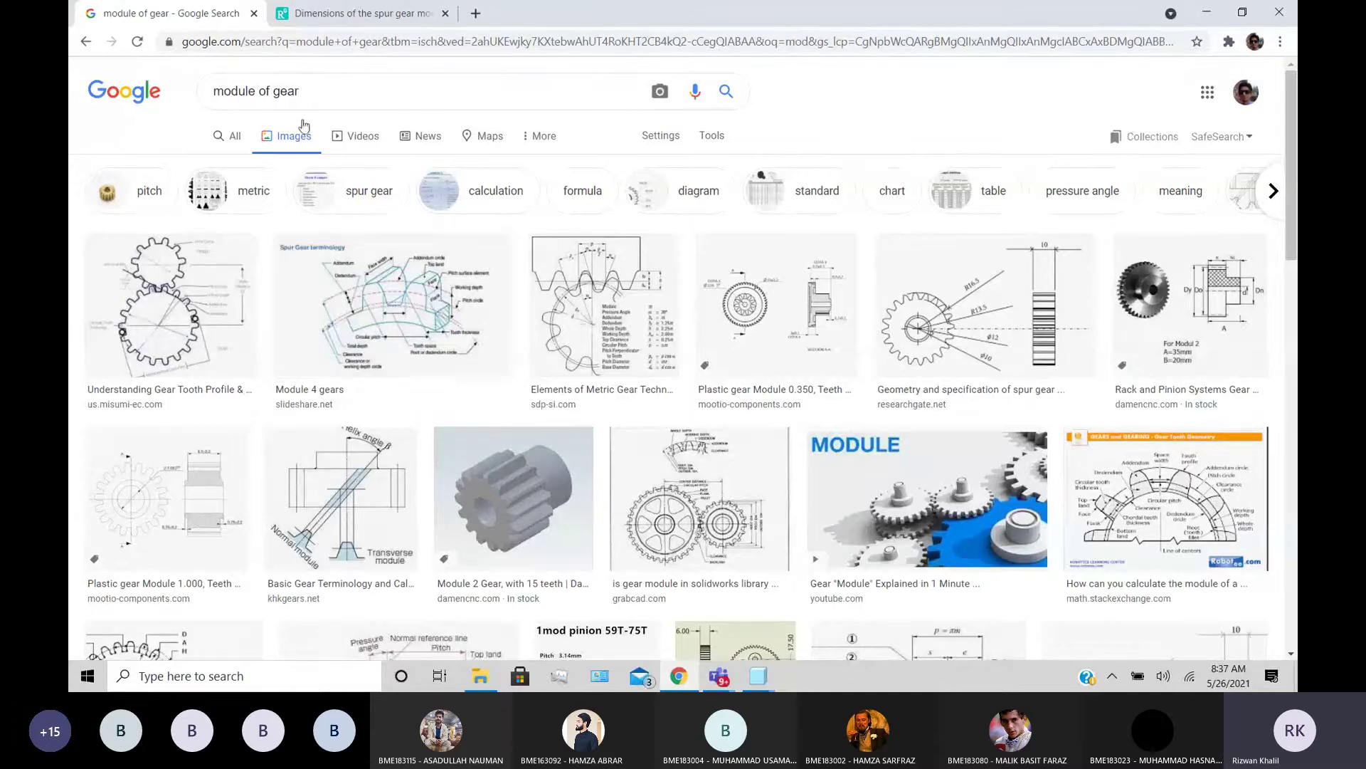
left_click(230, 135)
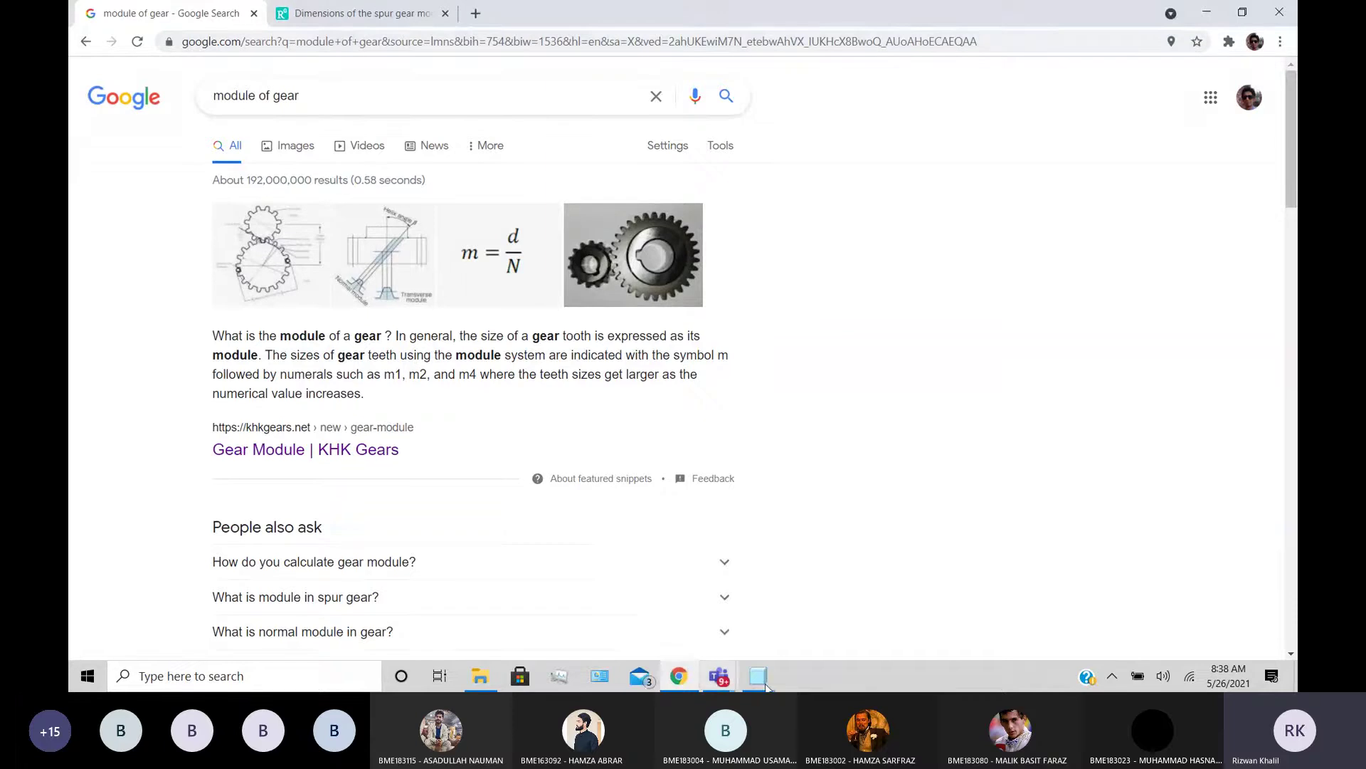
- Check the module in the ResearchGate dimensions table, and in Creo Parametric add a real number parameter named module with the value 24
mouse_move(749, 683)
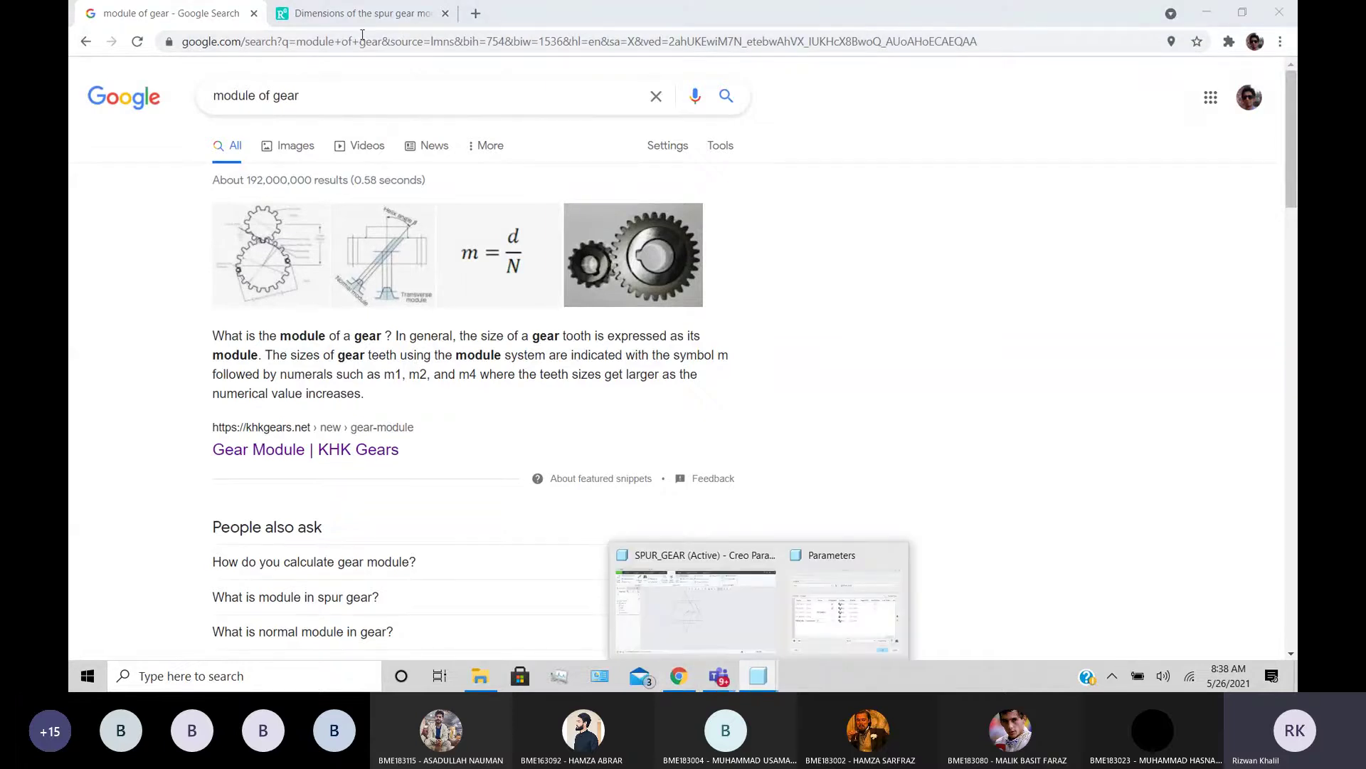
left_click(370, 10)
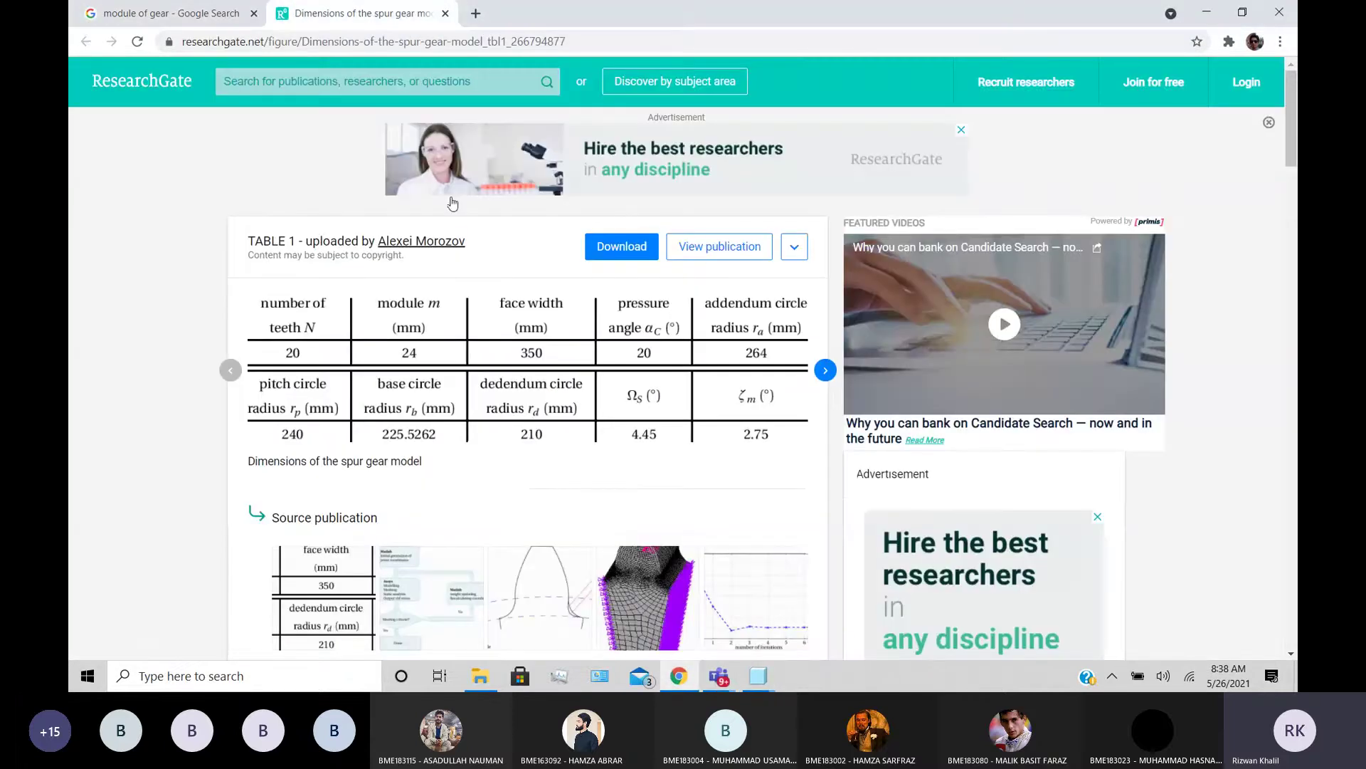
mouse_move(758, 675)
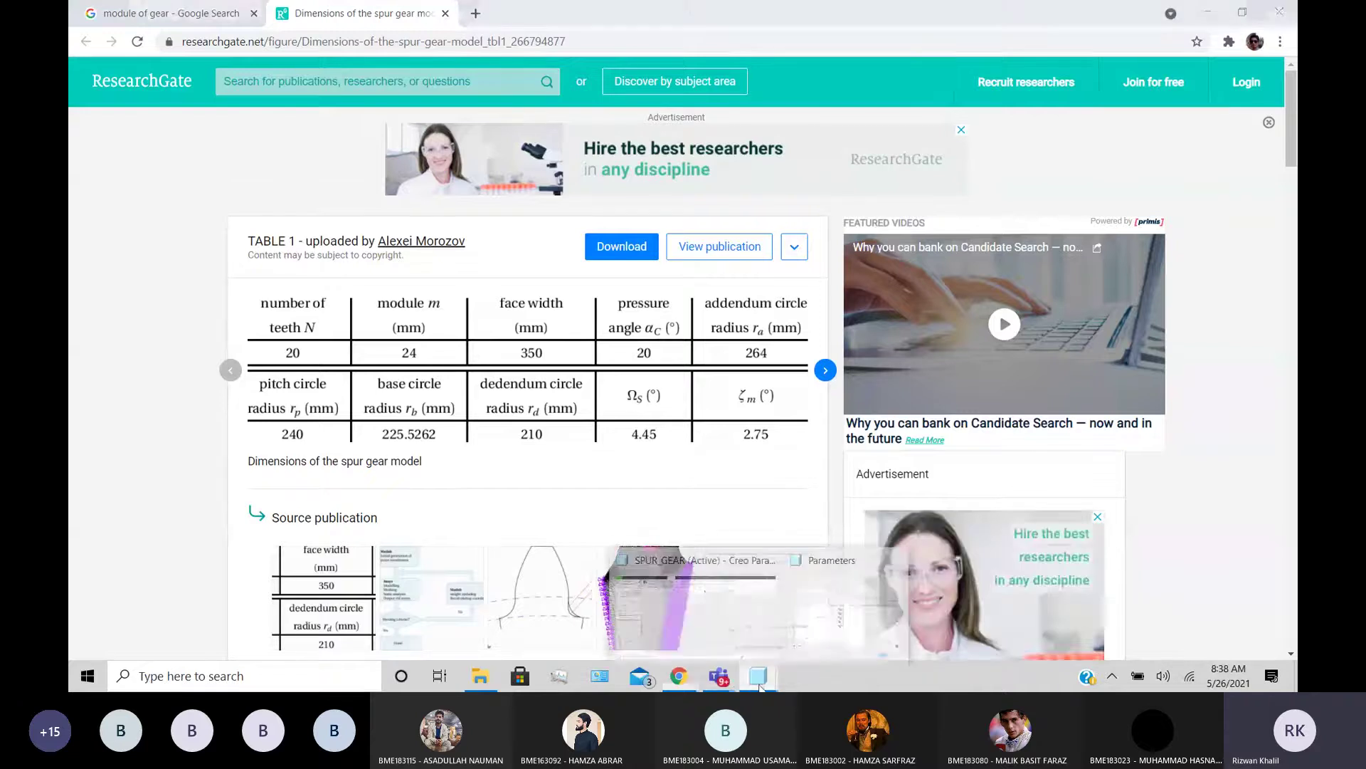
left_click(883, 562)
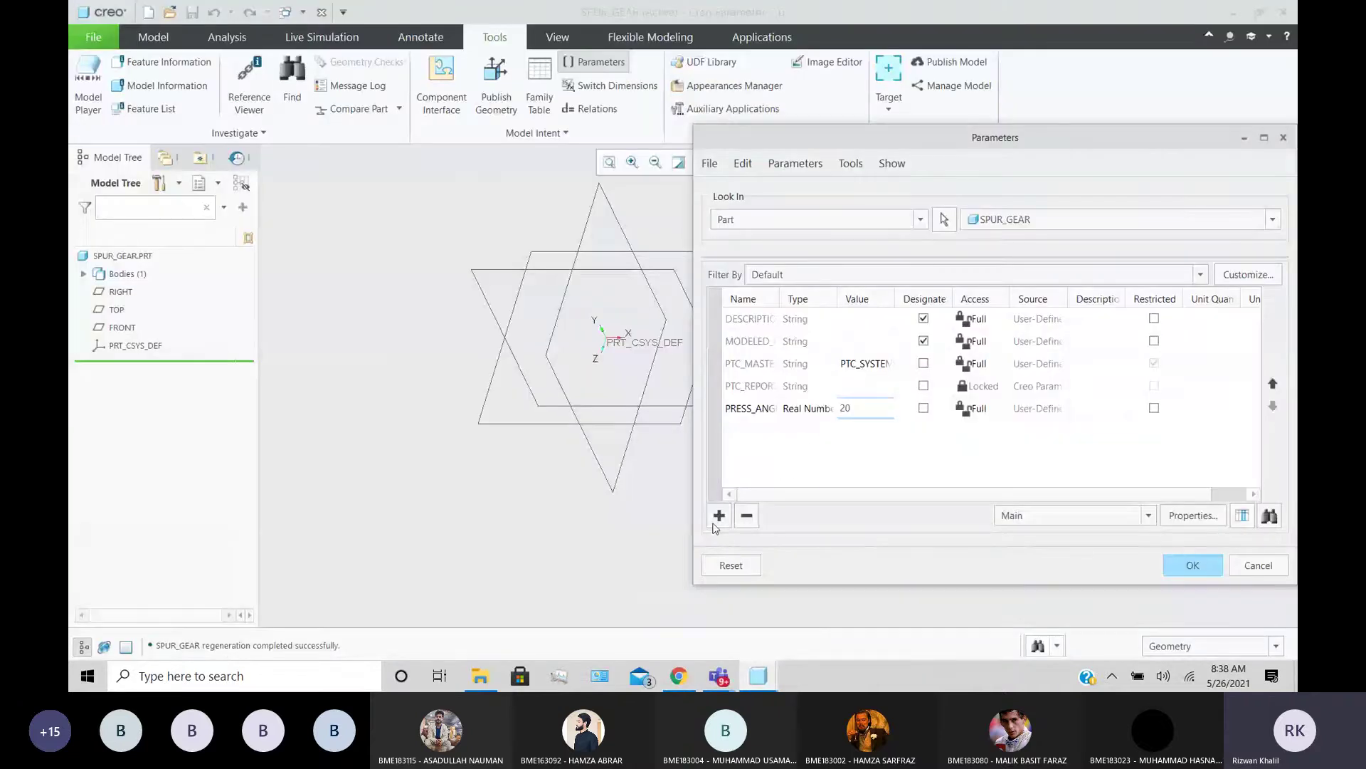
left_click(716, 522)
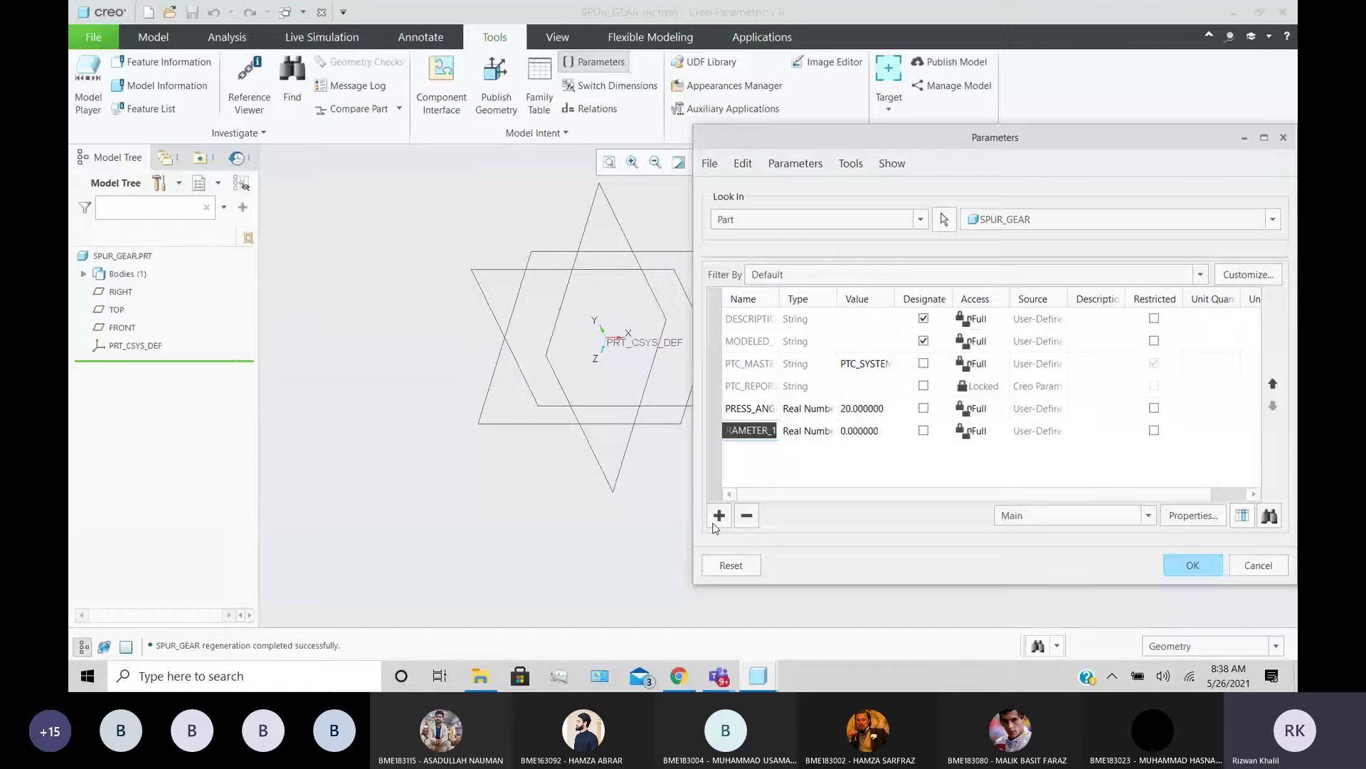
type("module")
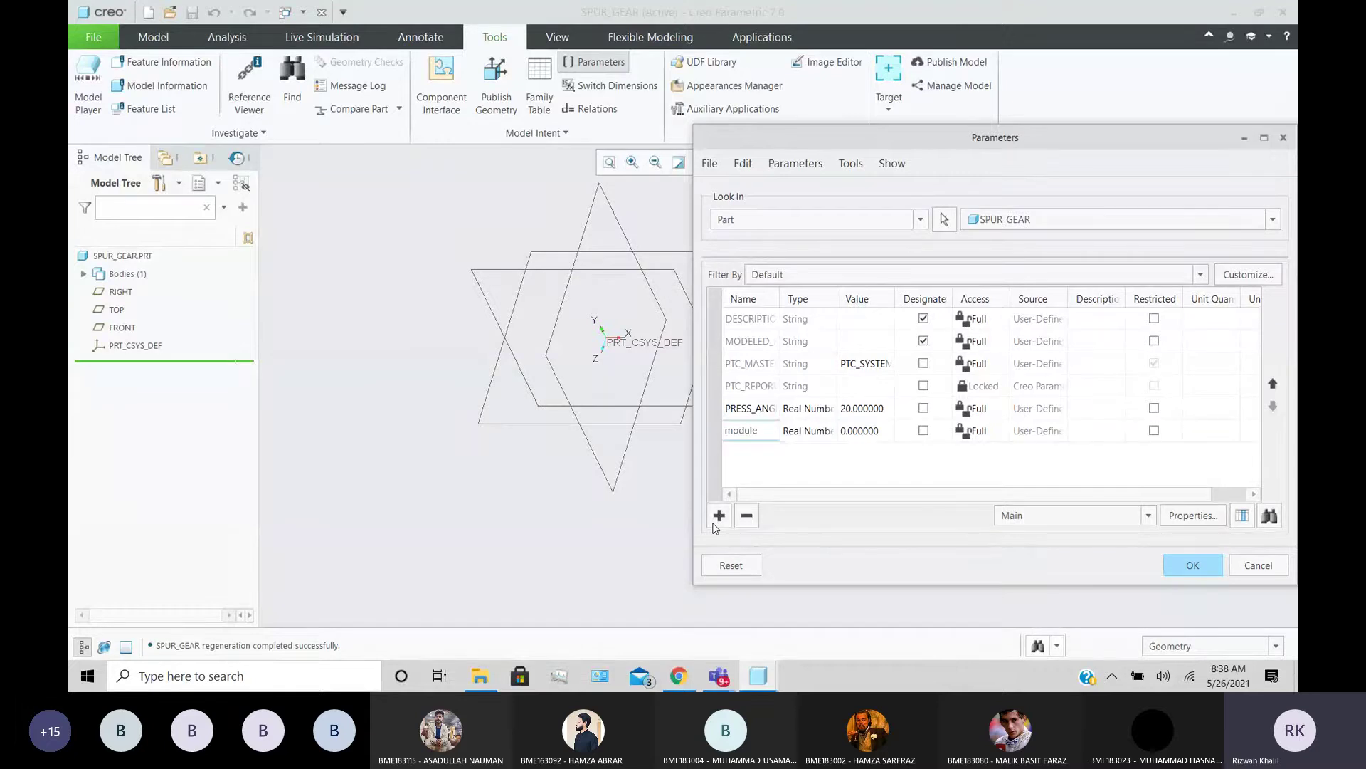
left_click(874, 423)
type("24")
- Add a real number parameter named no_of_teeth with the value 20
left_click(719, 516)
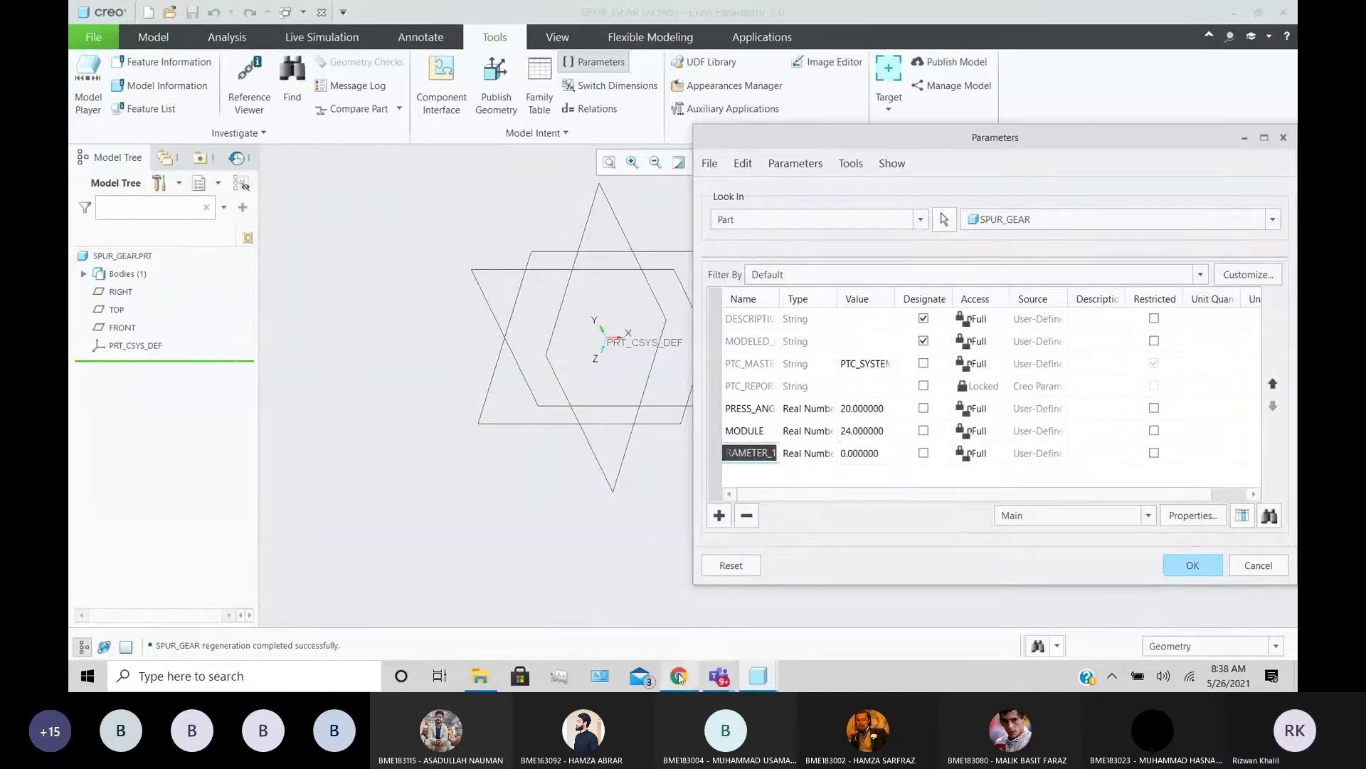
mouse_move(678, 676)
left_click(611, 582)
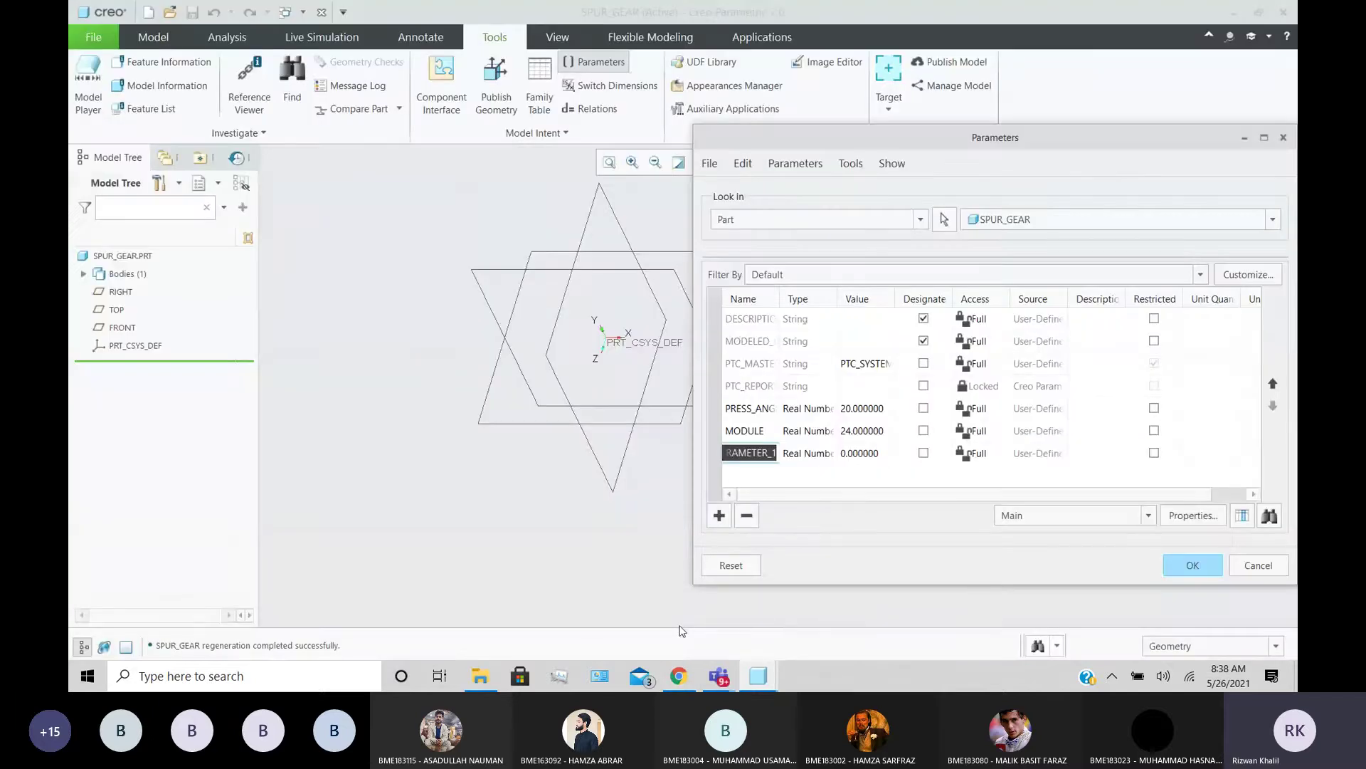
mouse_move(680, 675)
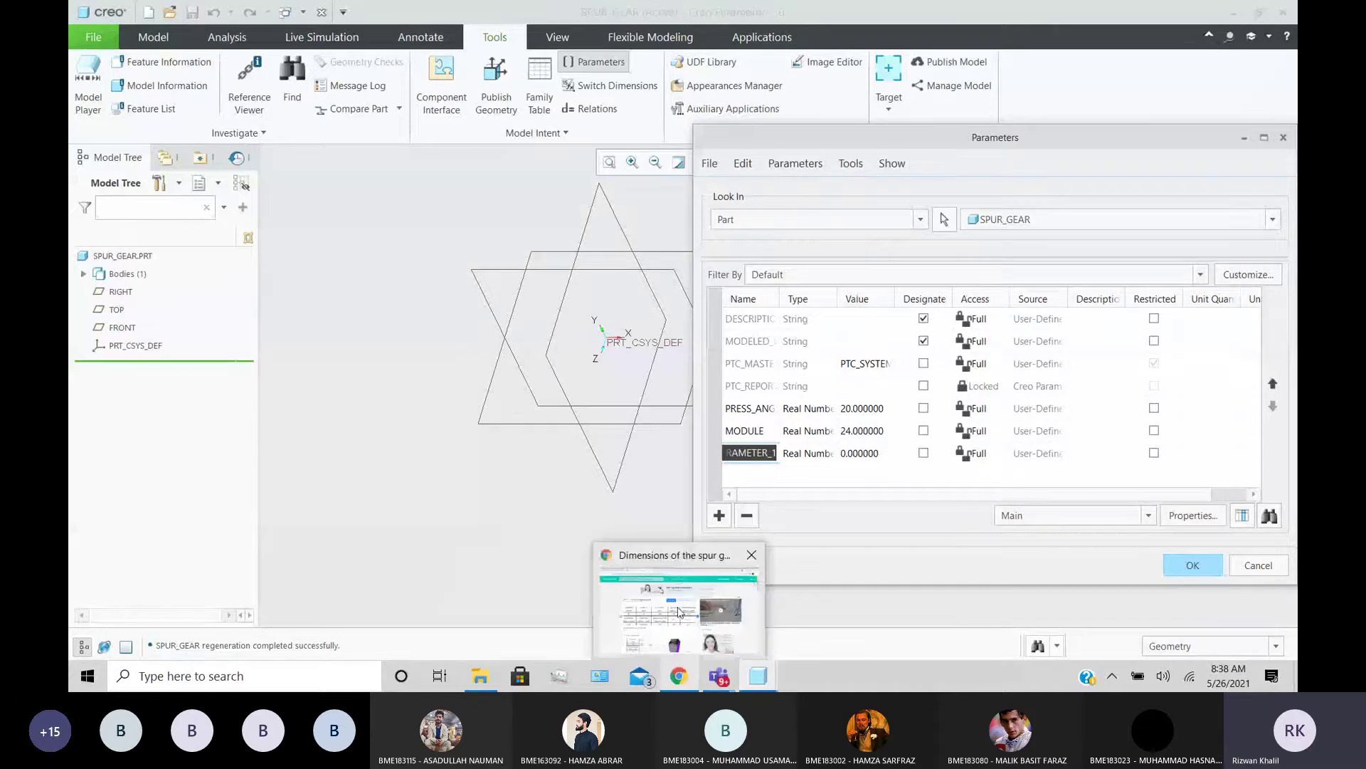
mouse_move(679, 613)
mouse_move(746, 681)
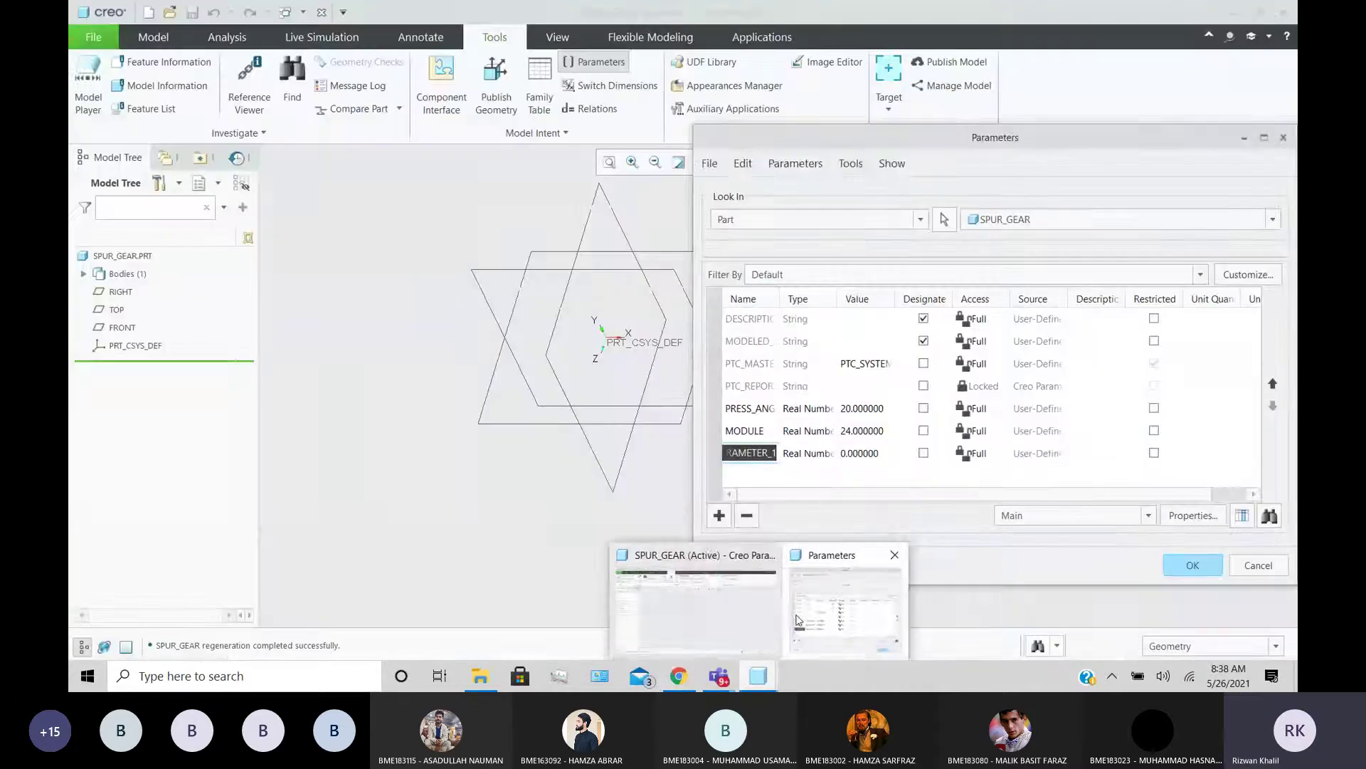
left_click(807, 607)
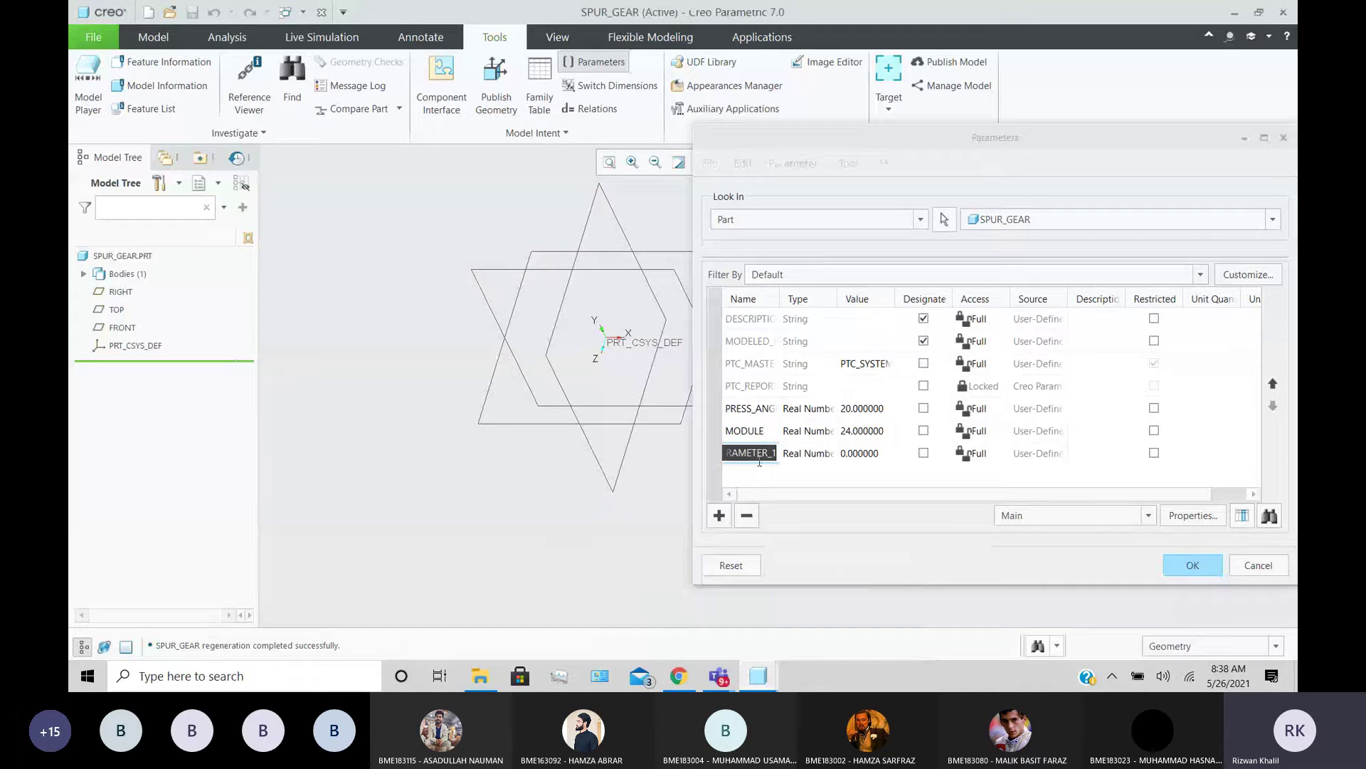
type("no")
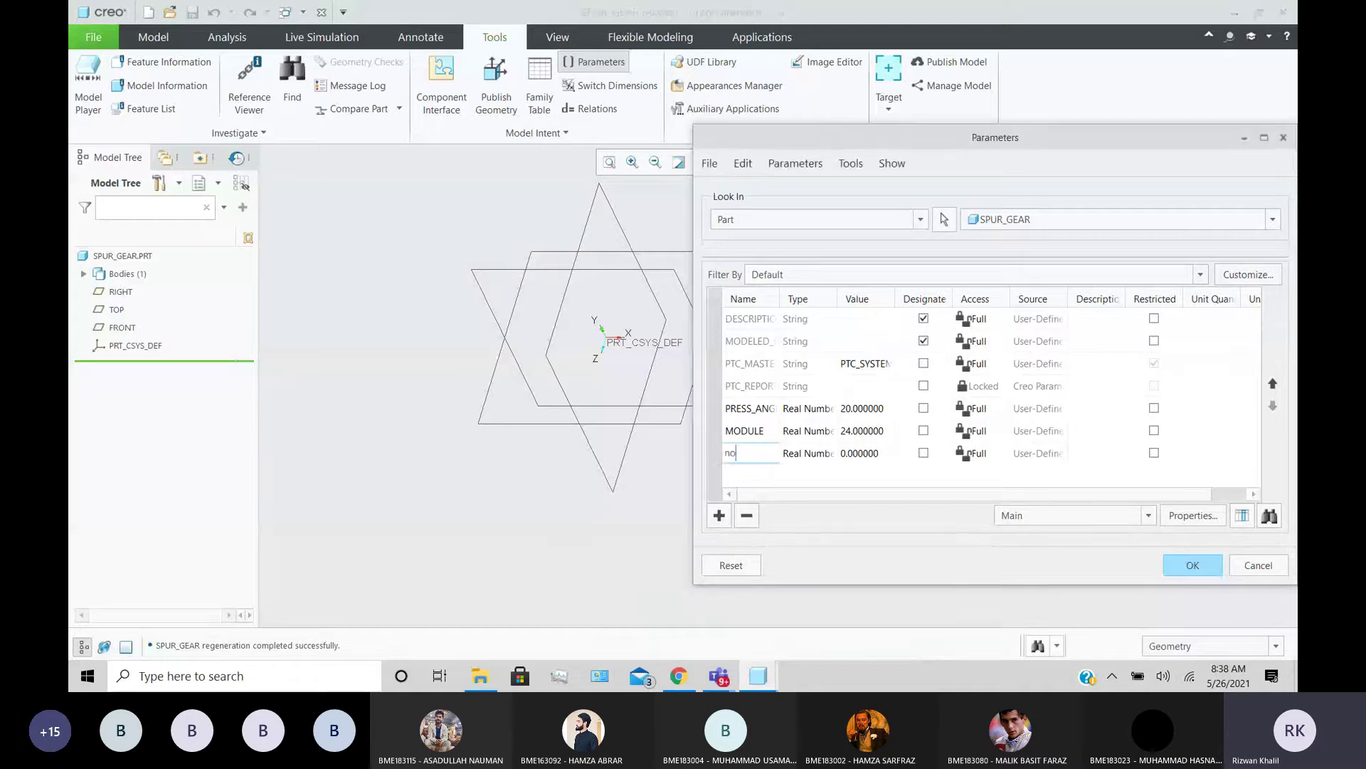
type("_of")
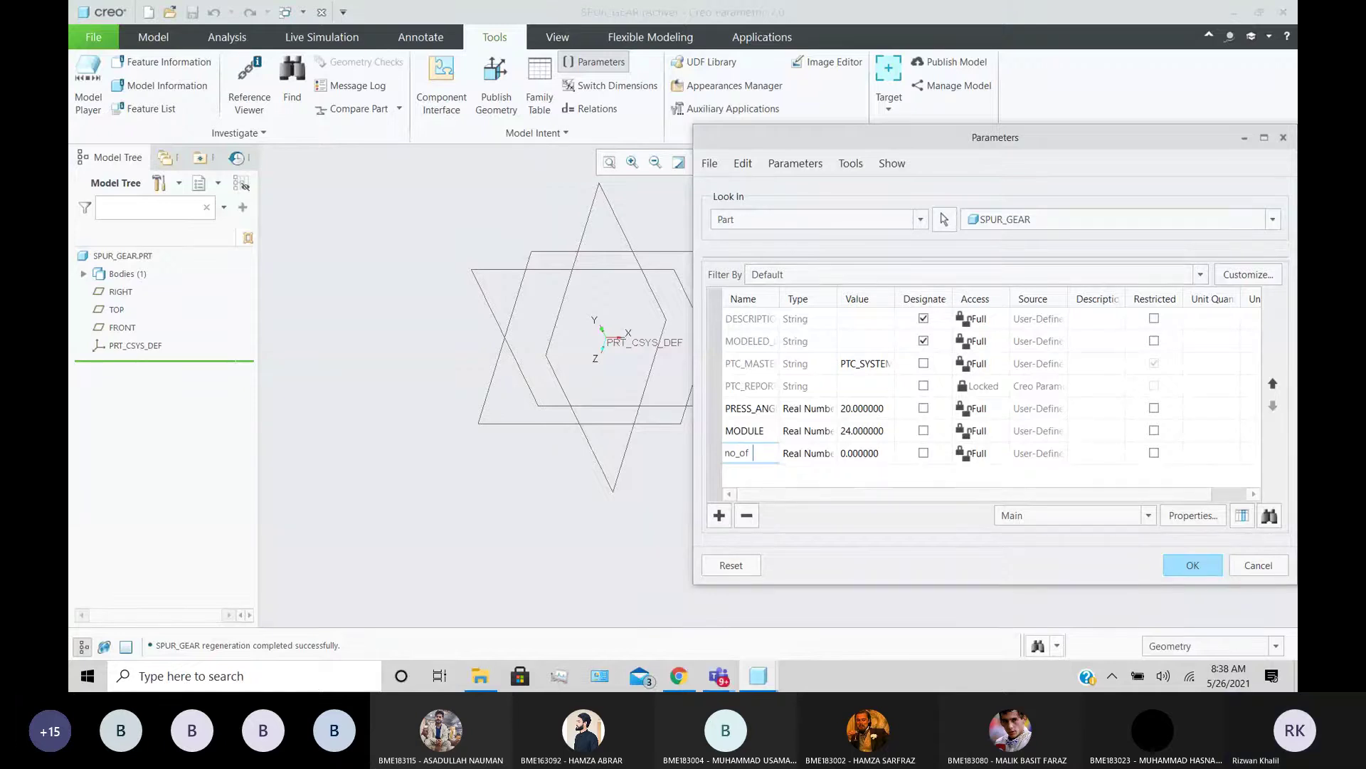
type("_teeth")
left_click(869, 455)
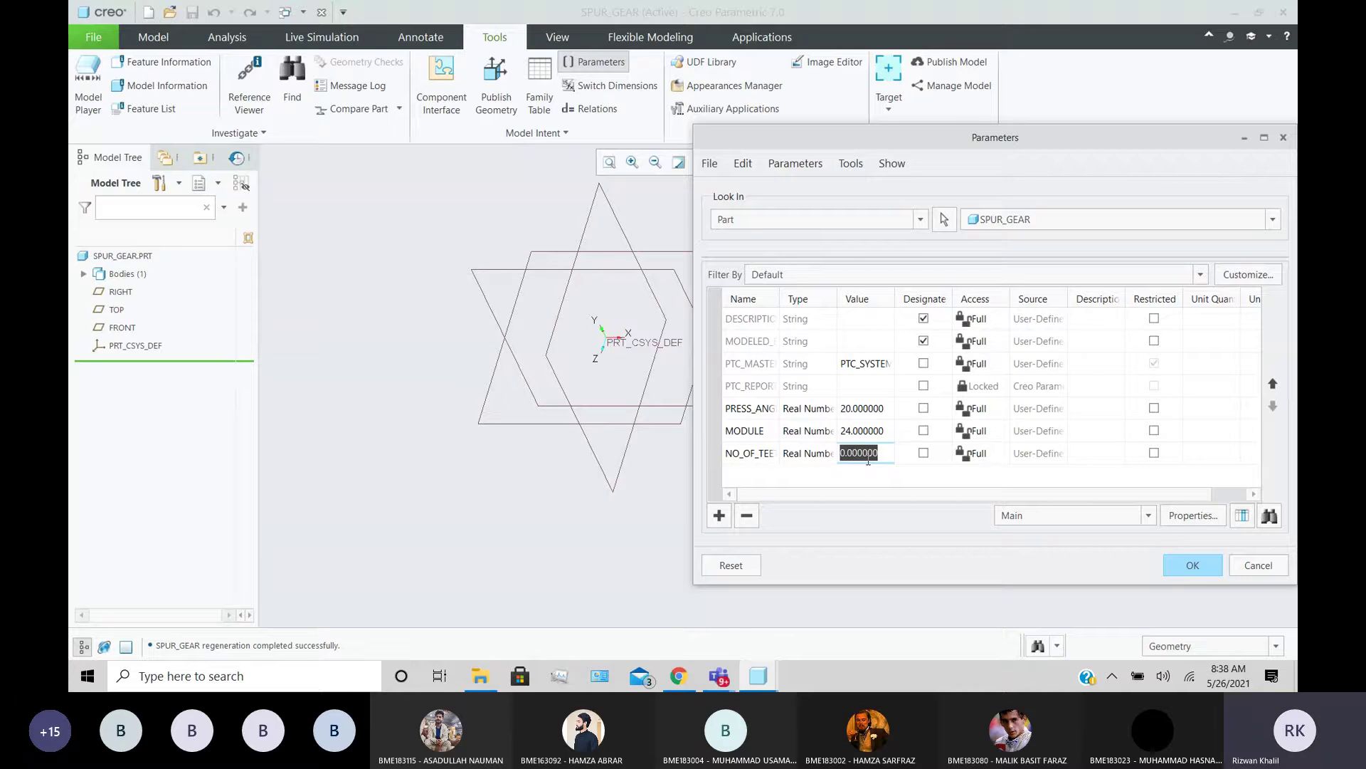
type("20")
- Add a real number parameter named face_width with the value 350 from the ResearchGate table, and review the saved parameter list
left_click(719, 515)
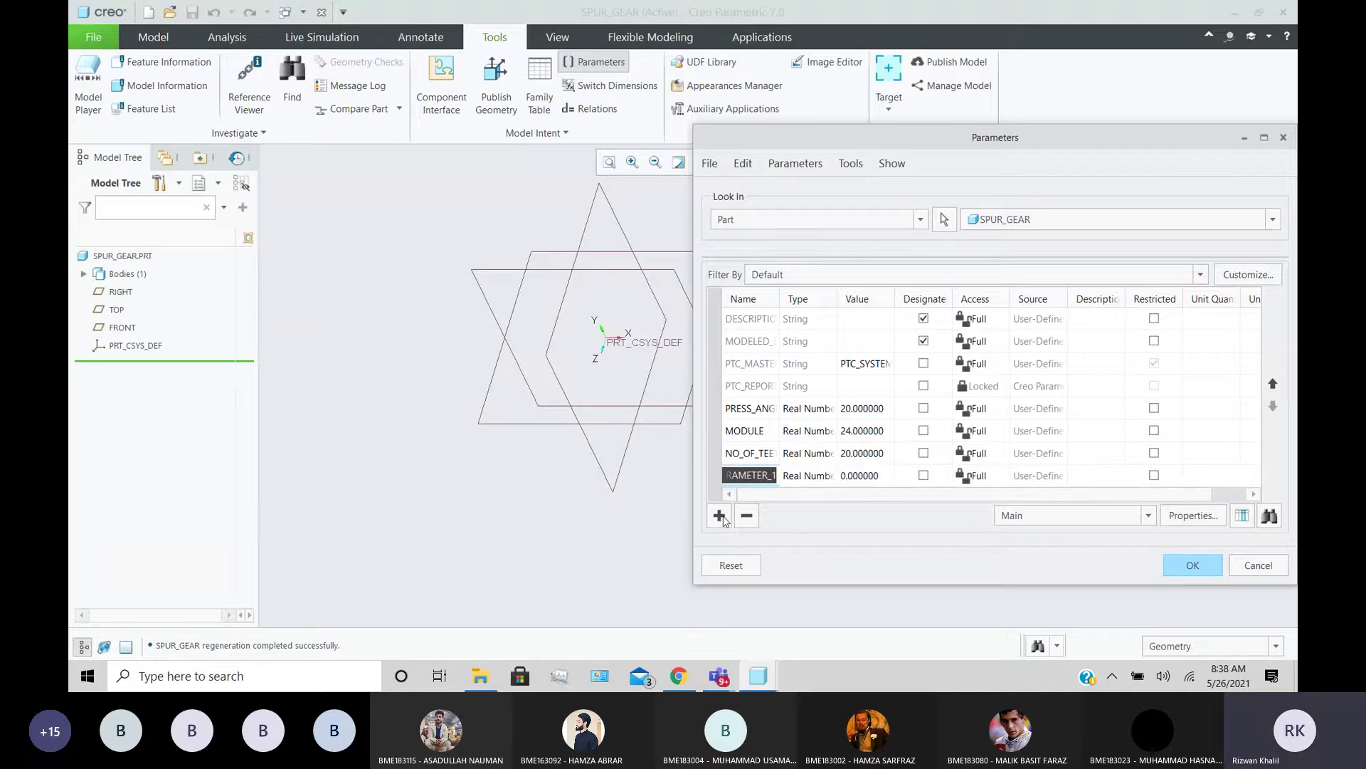
type("face")
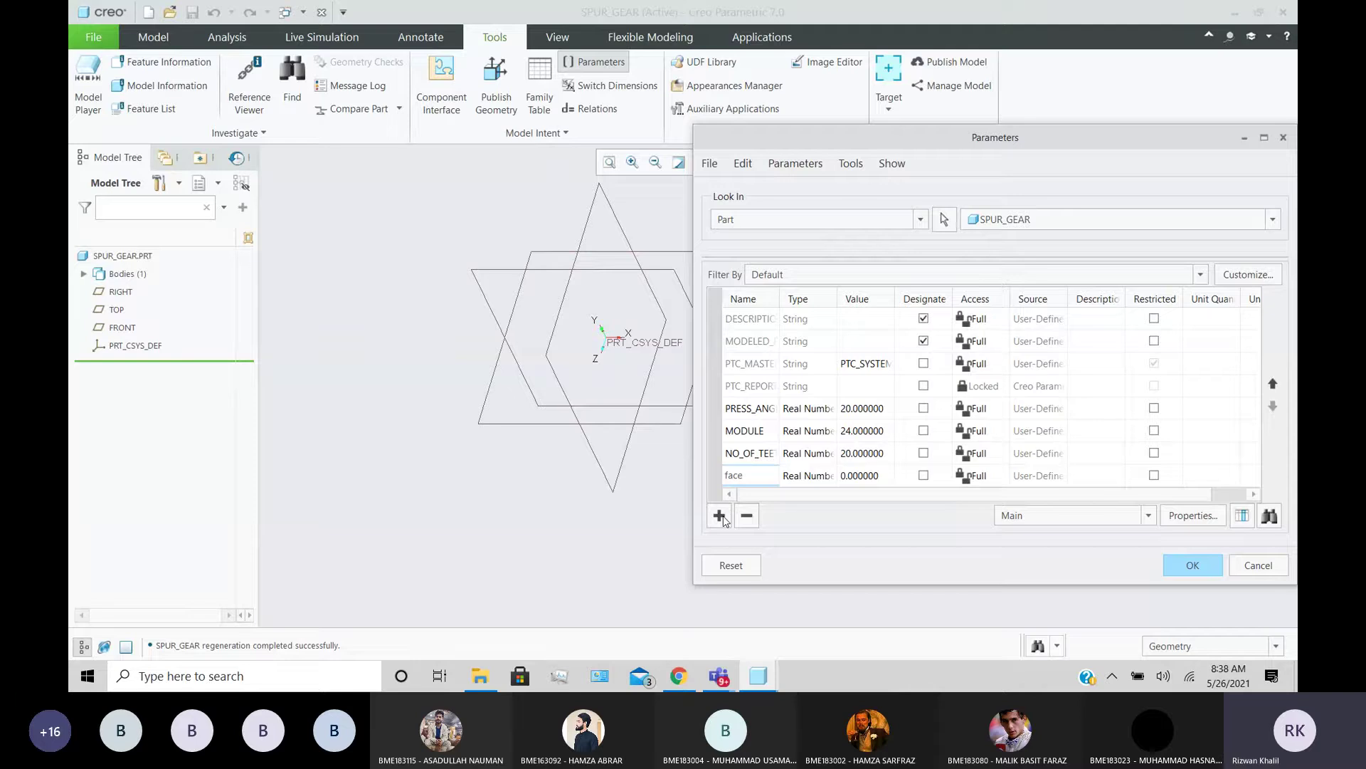
type("_wid")
type("th")
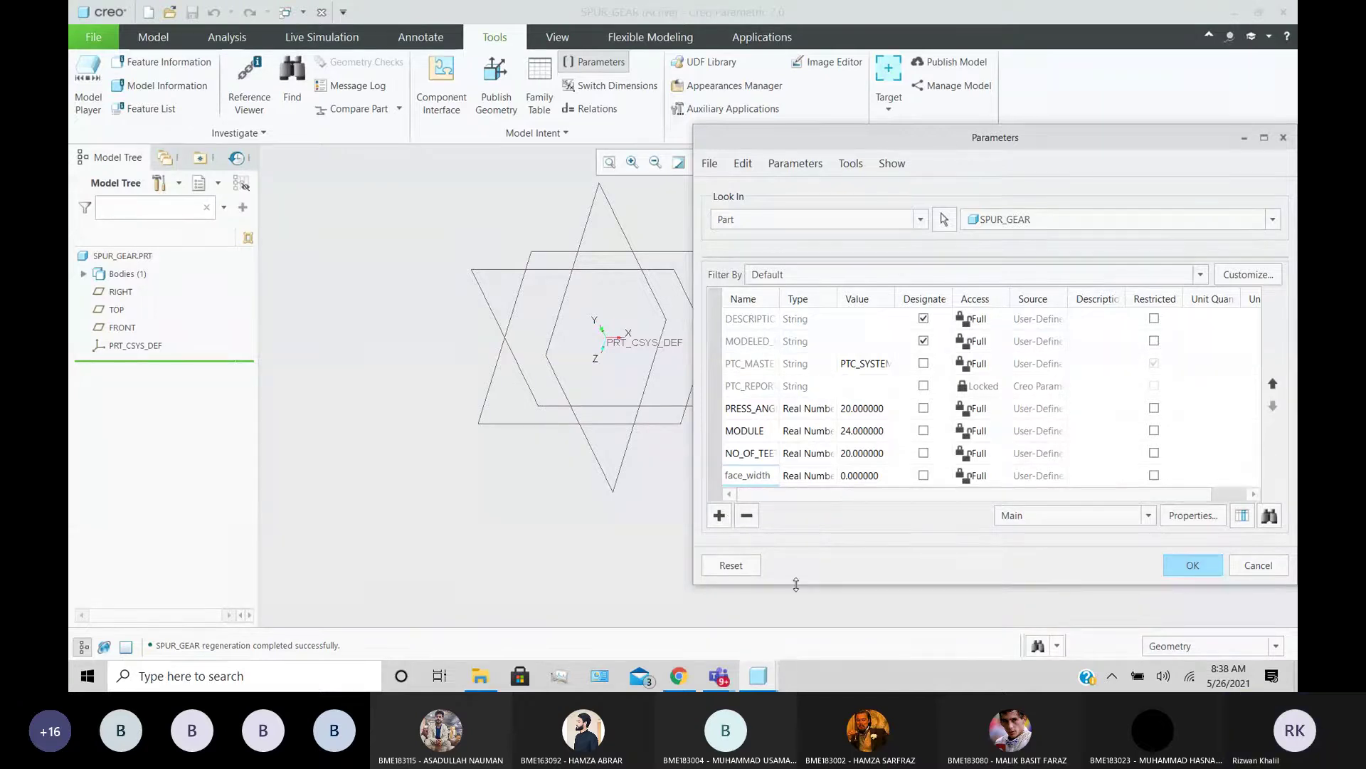
mouse_move(724, 683)
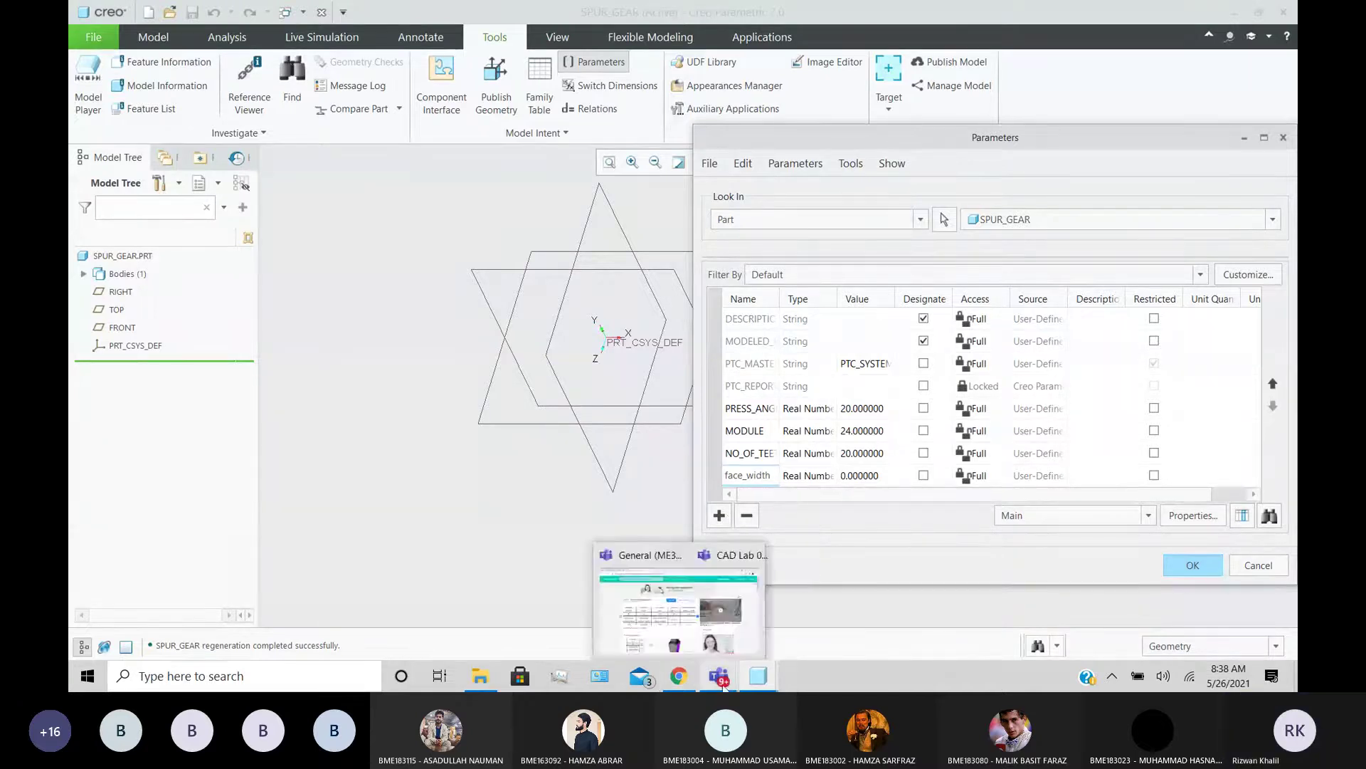
mouse_move(679, 676)
left_click(677, 625)
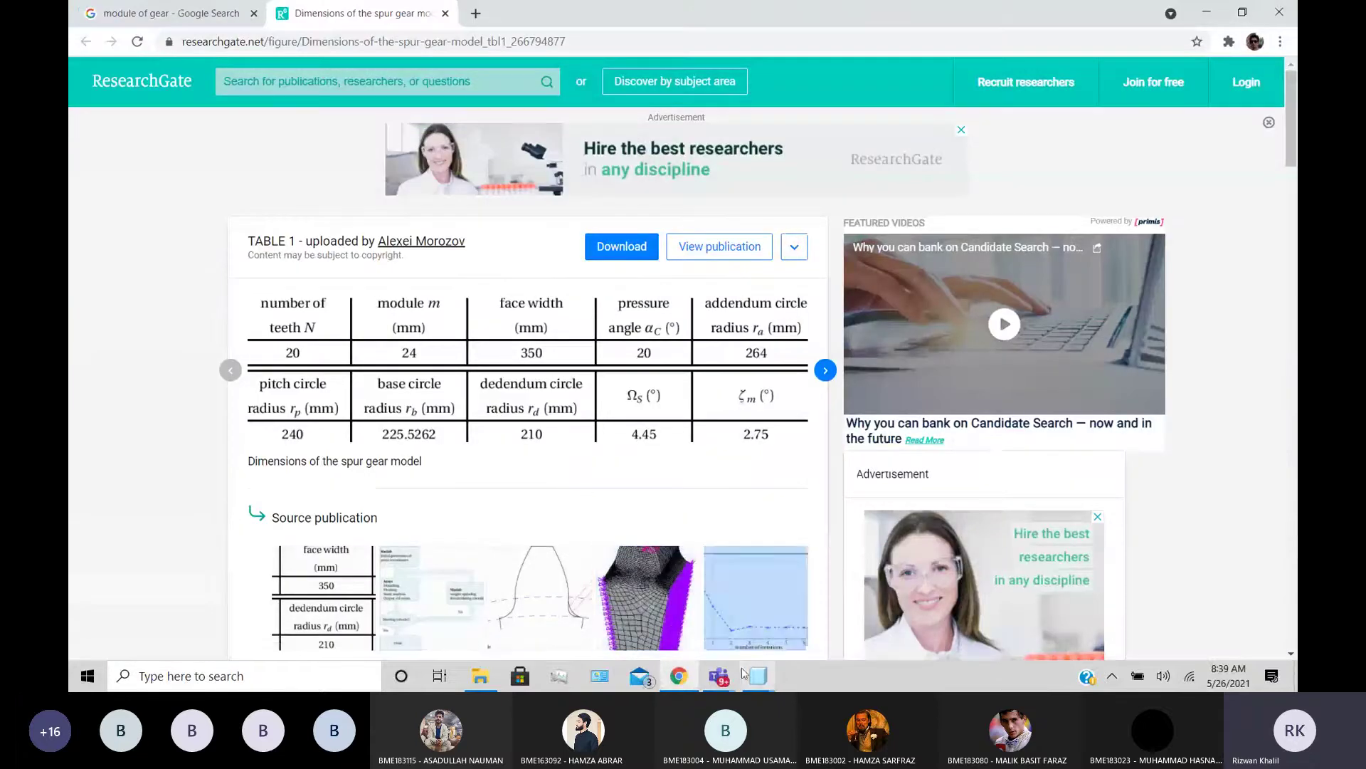
mouse_move(758, 676)
left_click(808, 627)
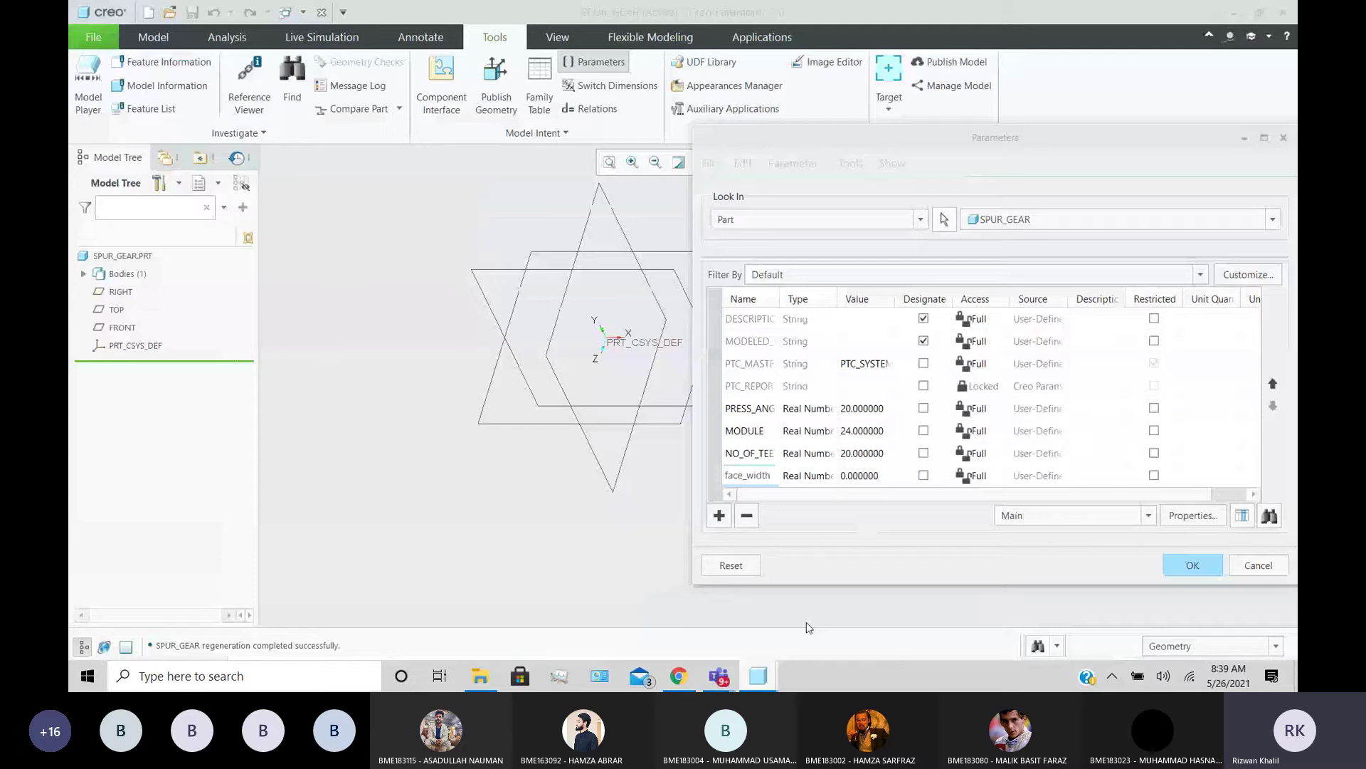
left_click(846, 475)
type("350")
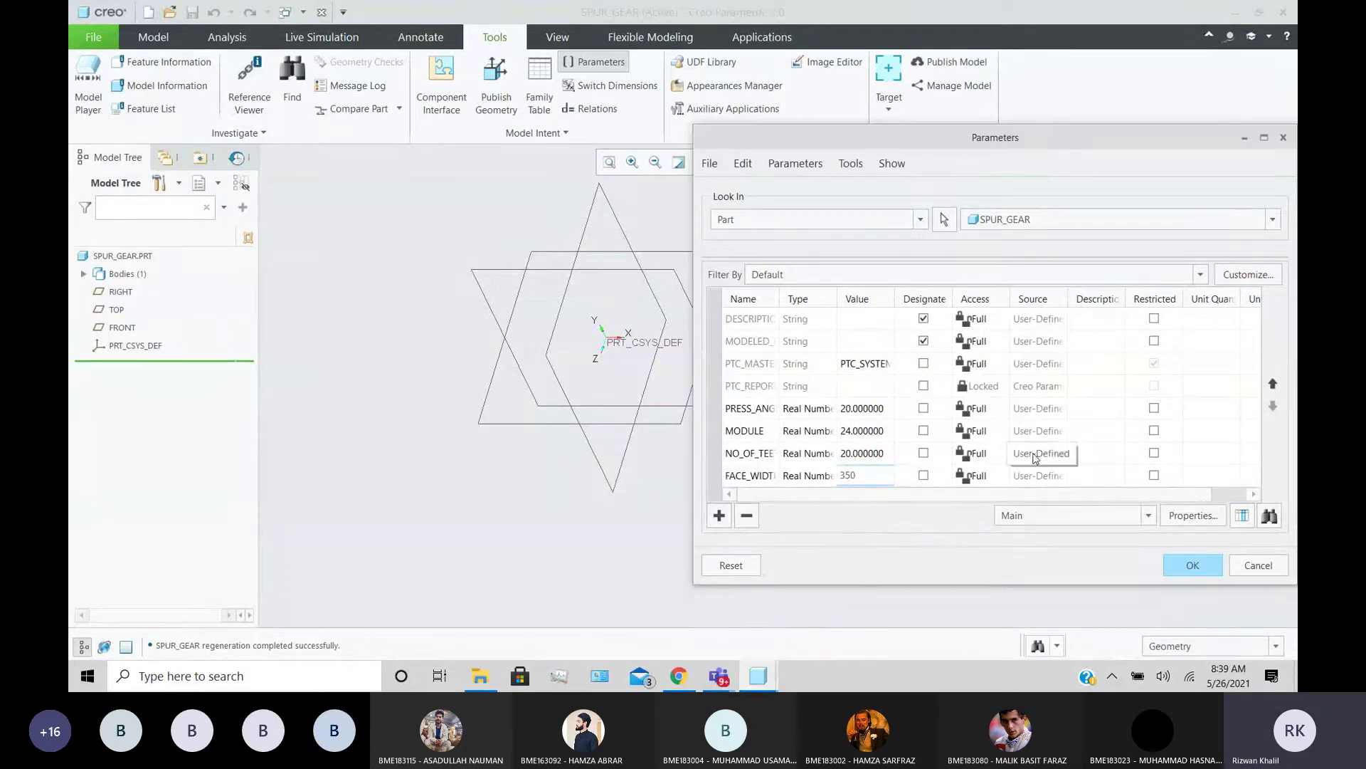
left_click(1184, 569)
left_click(580, 62)
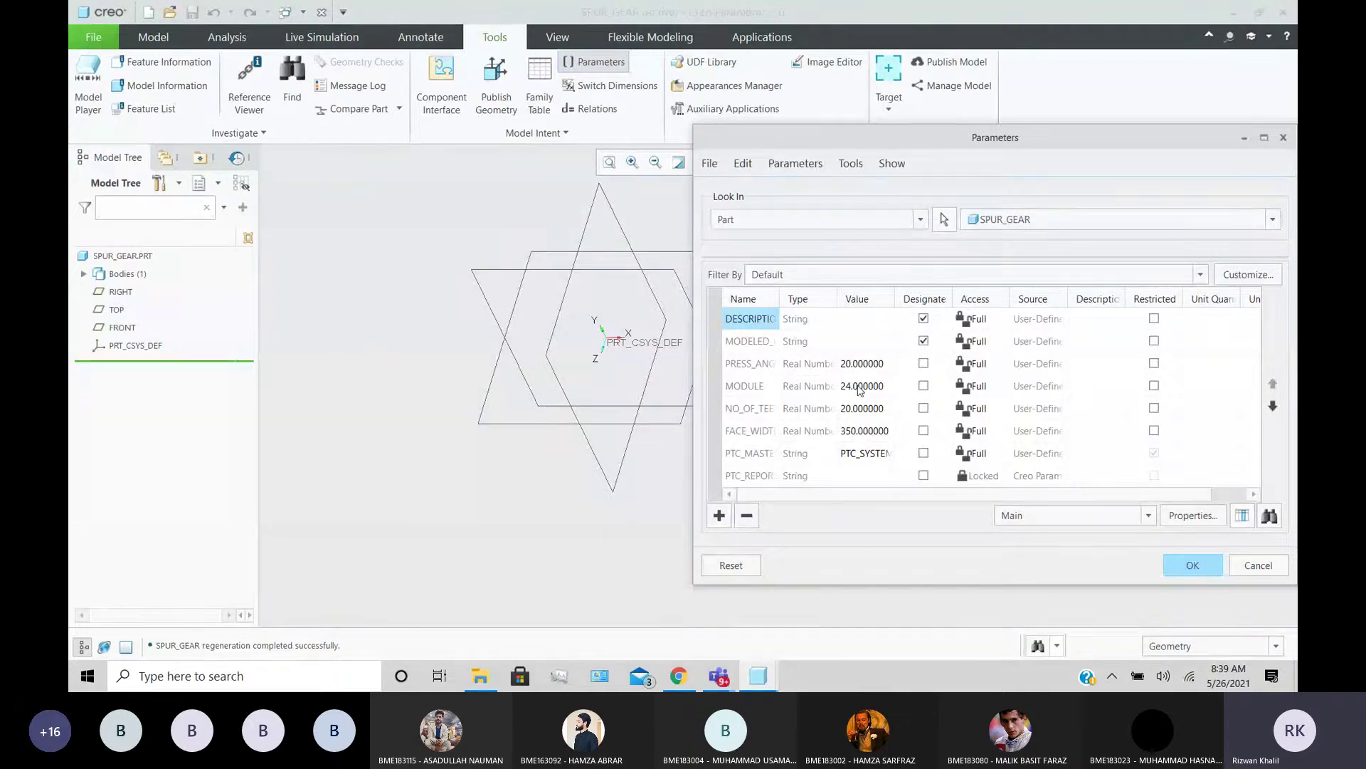
left_click(1203, 572)
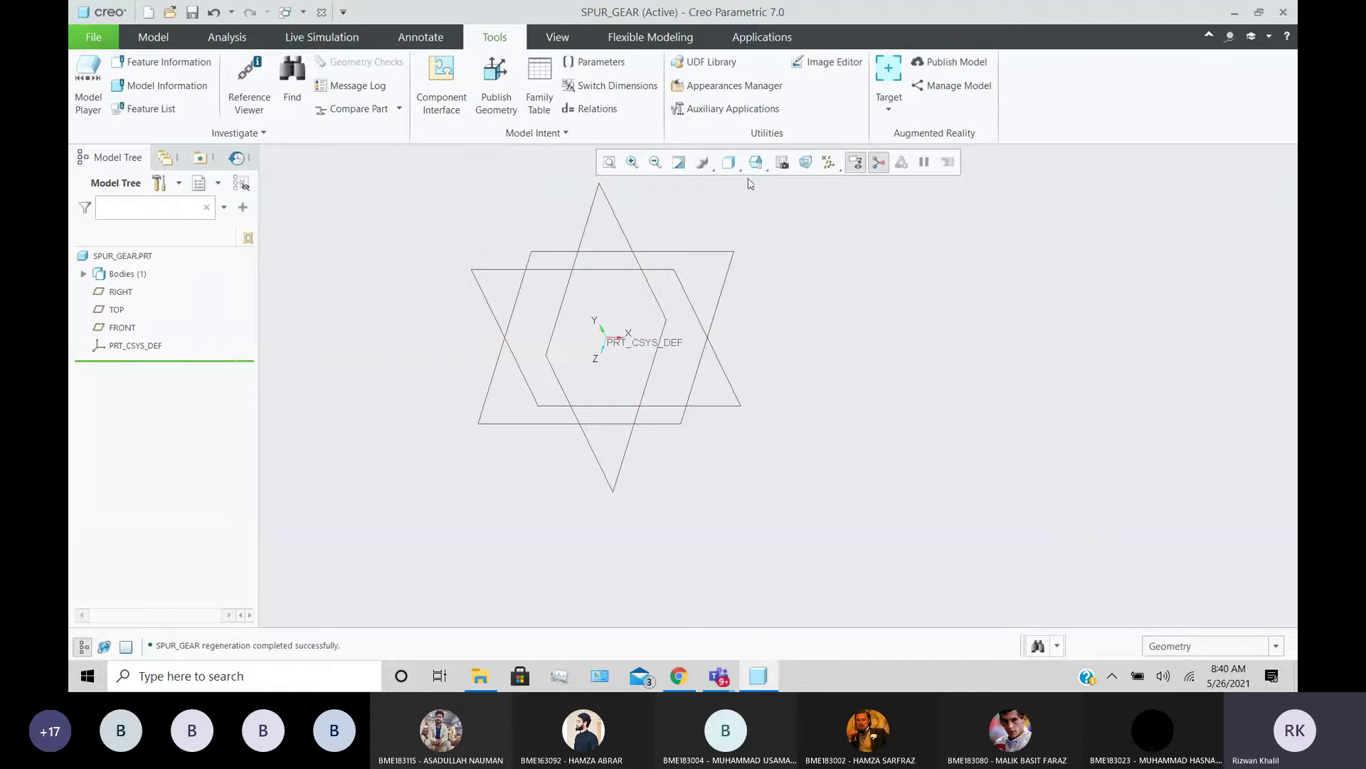
- Open the part's relations and add the relation circular_pitch=pi*module
left_click(584, 117)
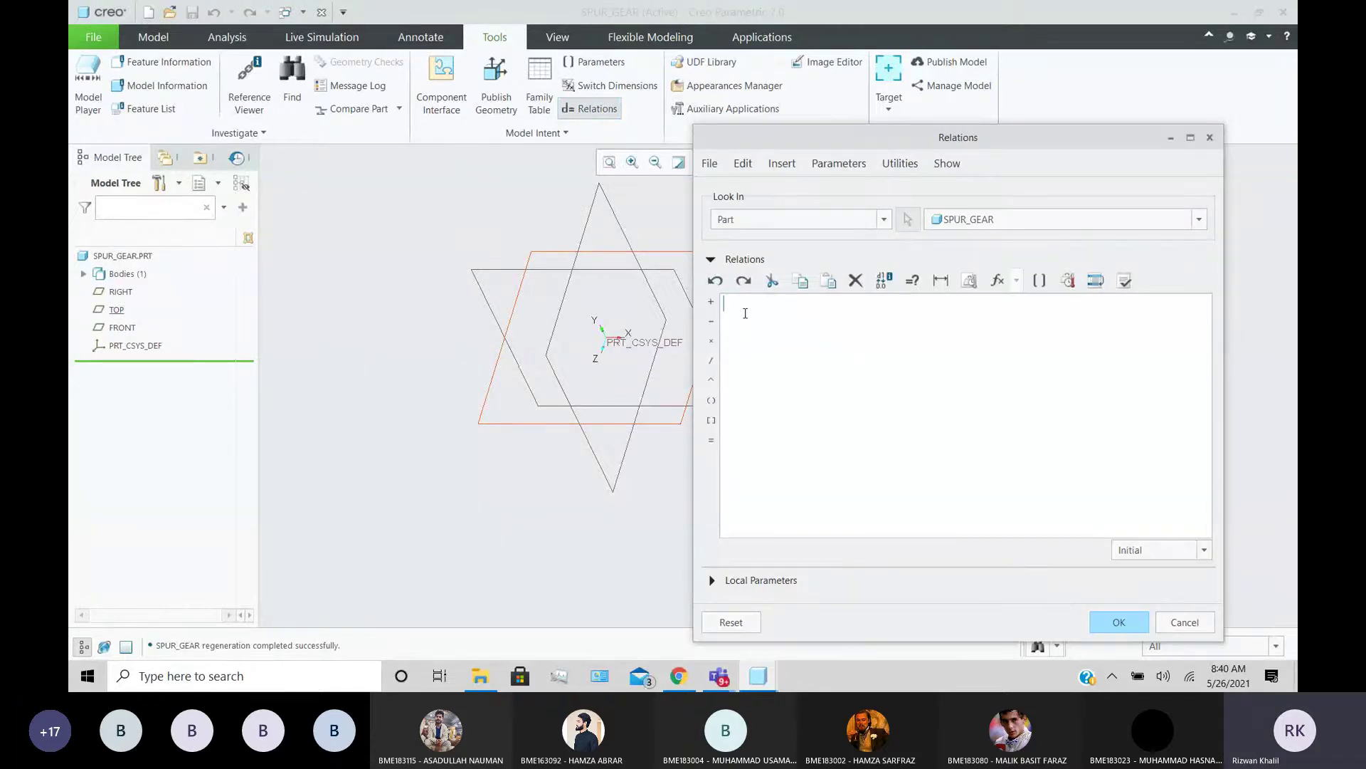
type("ciru")
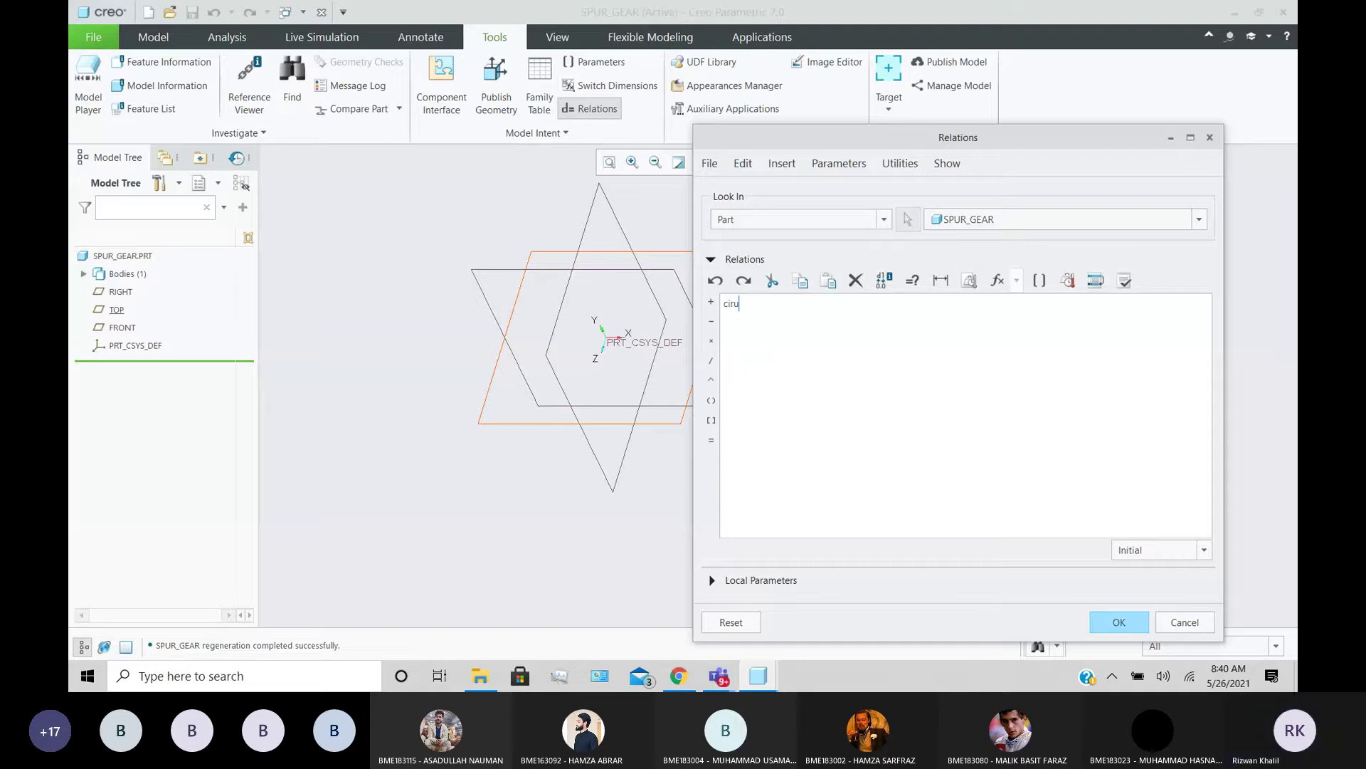
key("BackSpace")
type("cular_pitch=pi*")
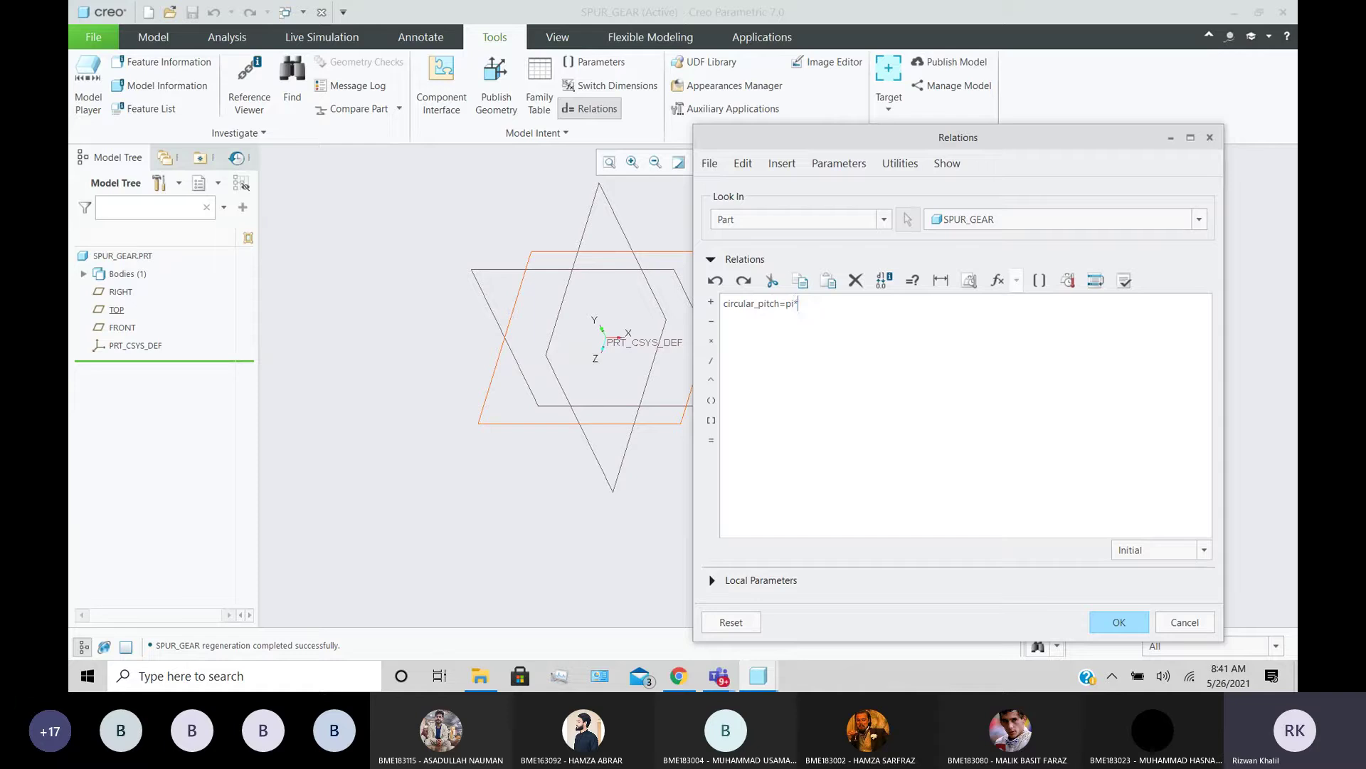
type("module")
key("Return")
- Add the relations addendum=module and dedendum=1.25*module
type("addendum=module")
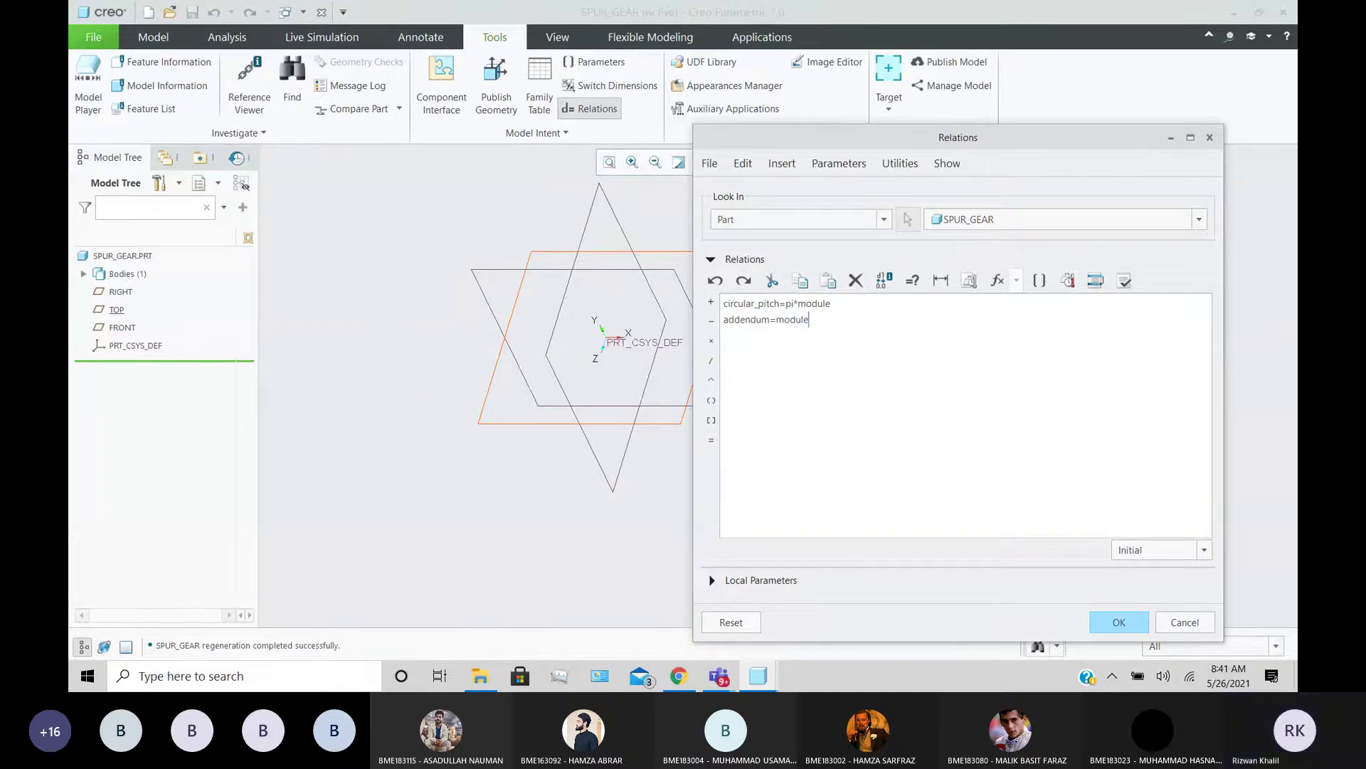
key("Return")
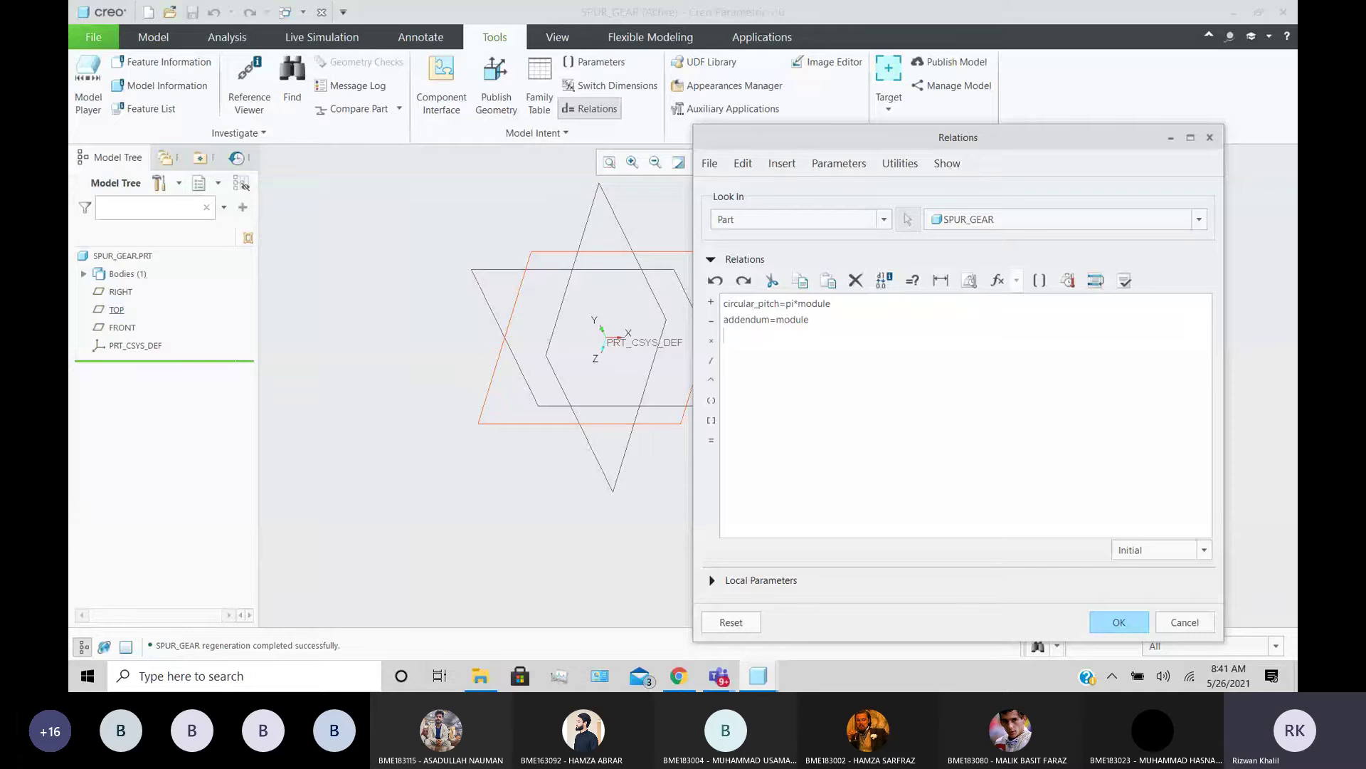
type("dedendum=1.25*module")
key("Return")
- Add the reference diameter relation reference_dia=module*no_of_teeth
type("reference")
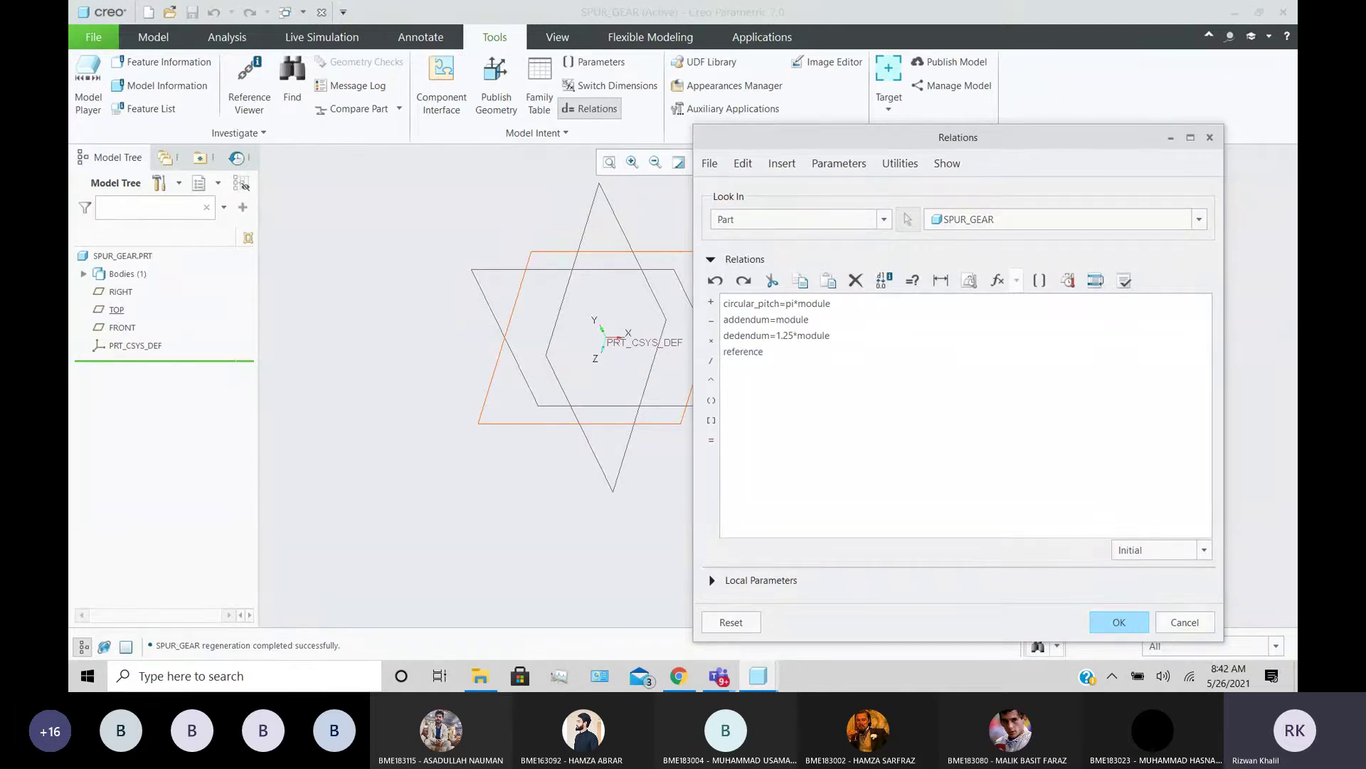
type("_dia=m")
type("*")
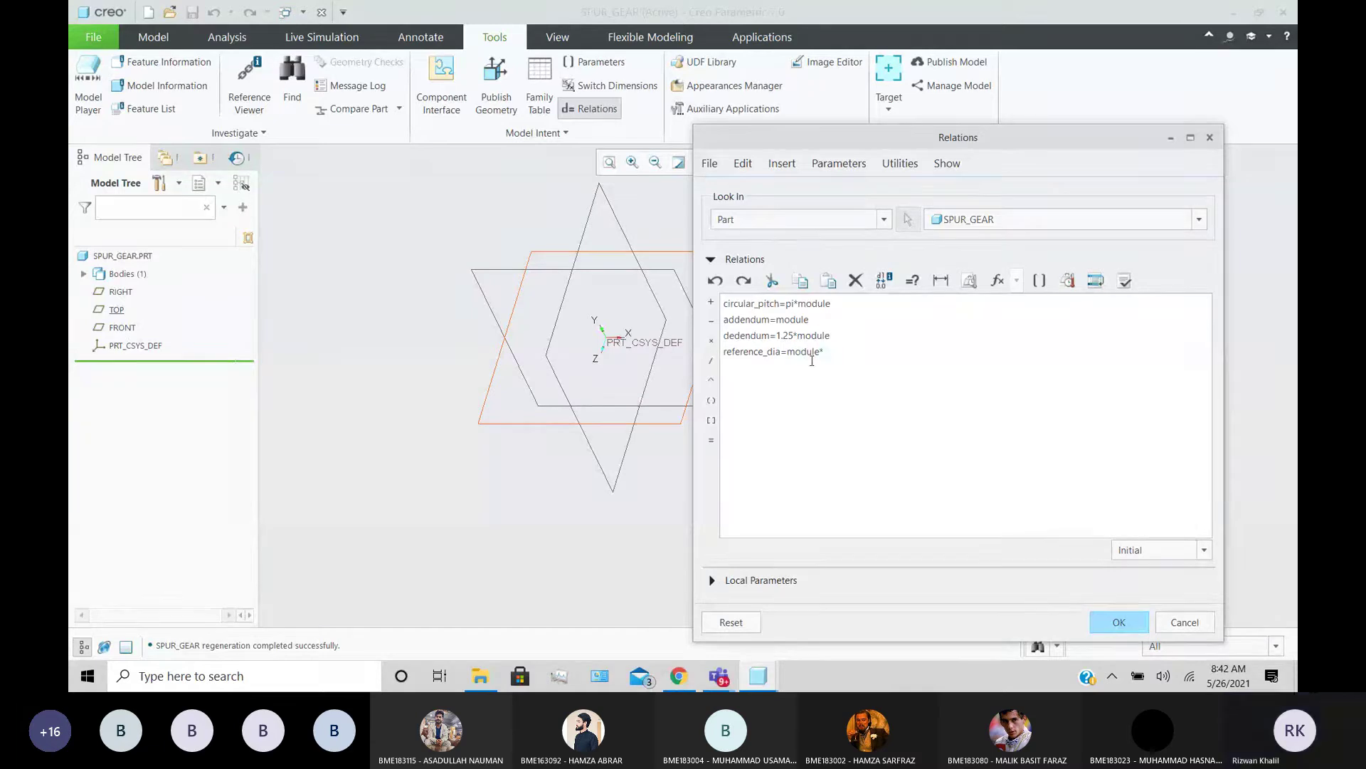
type("mo")
key("BackSpace")
key("BackSpace")
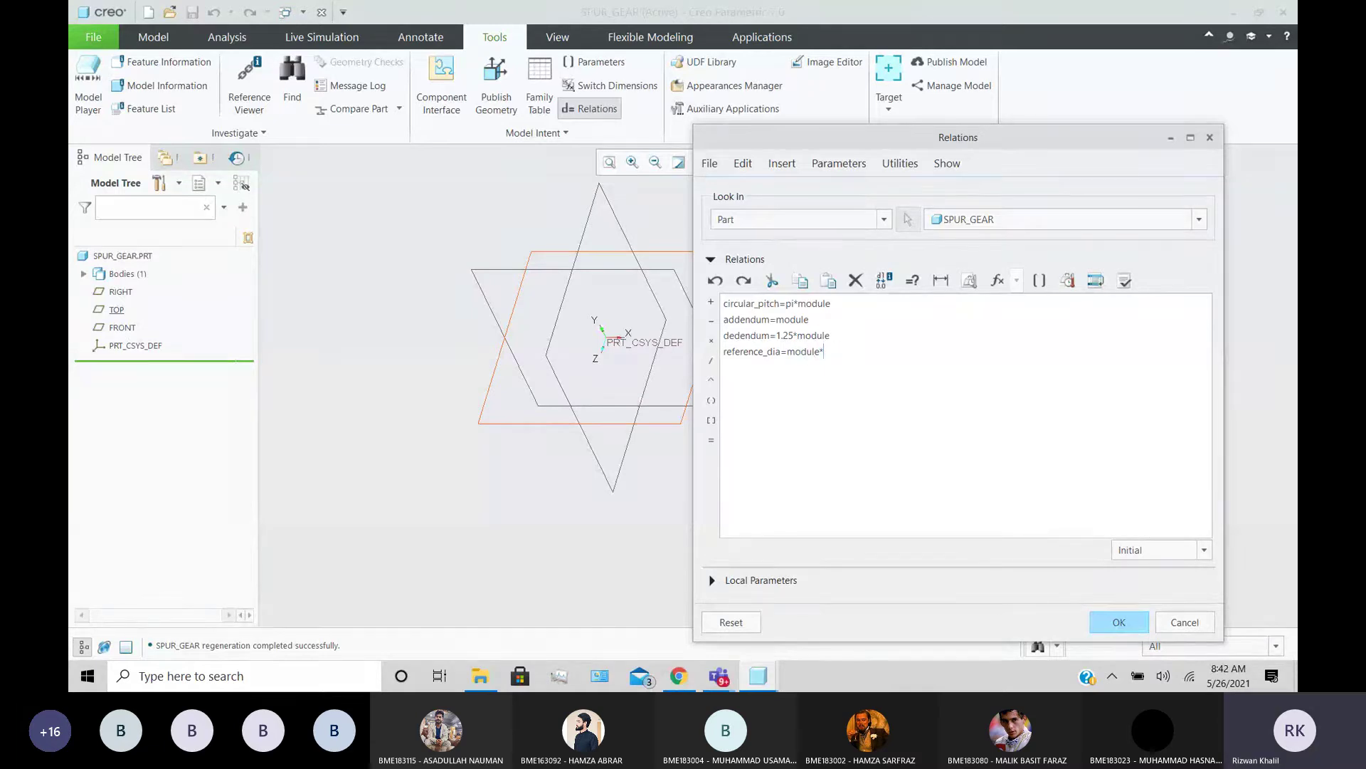
type("no_of_teeth")
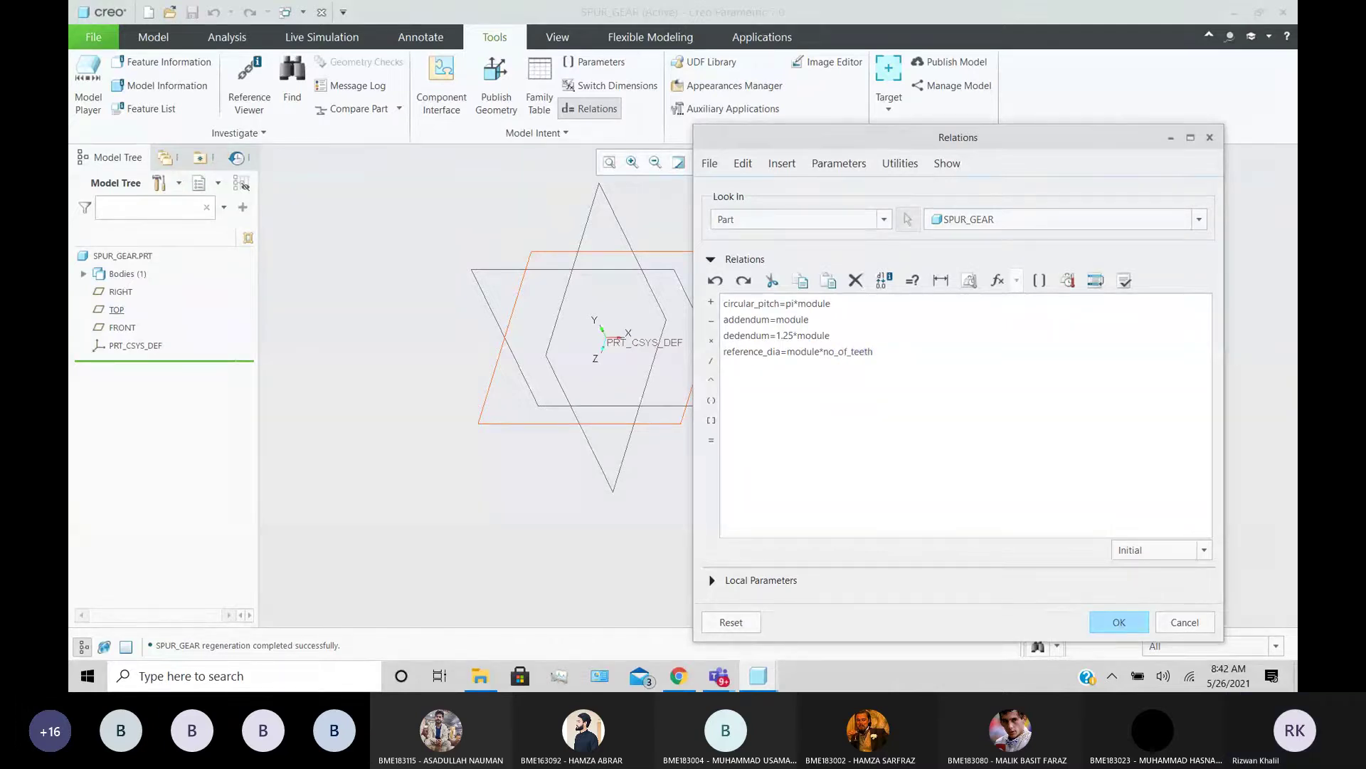
key("Return")
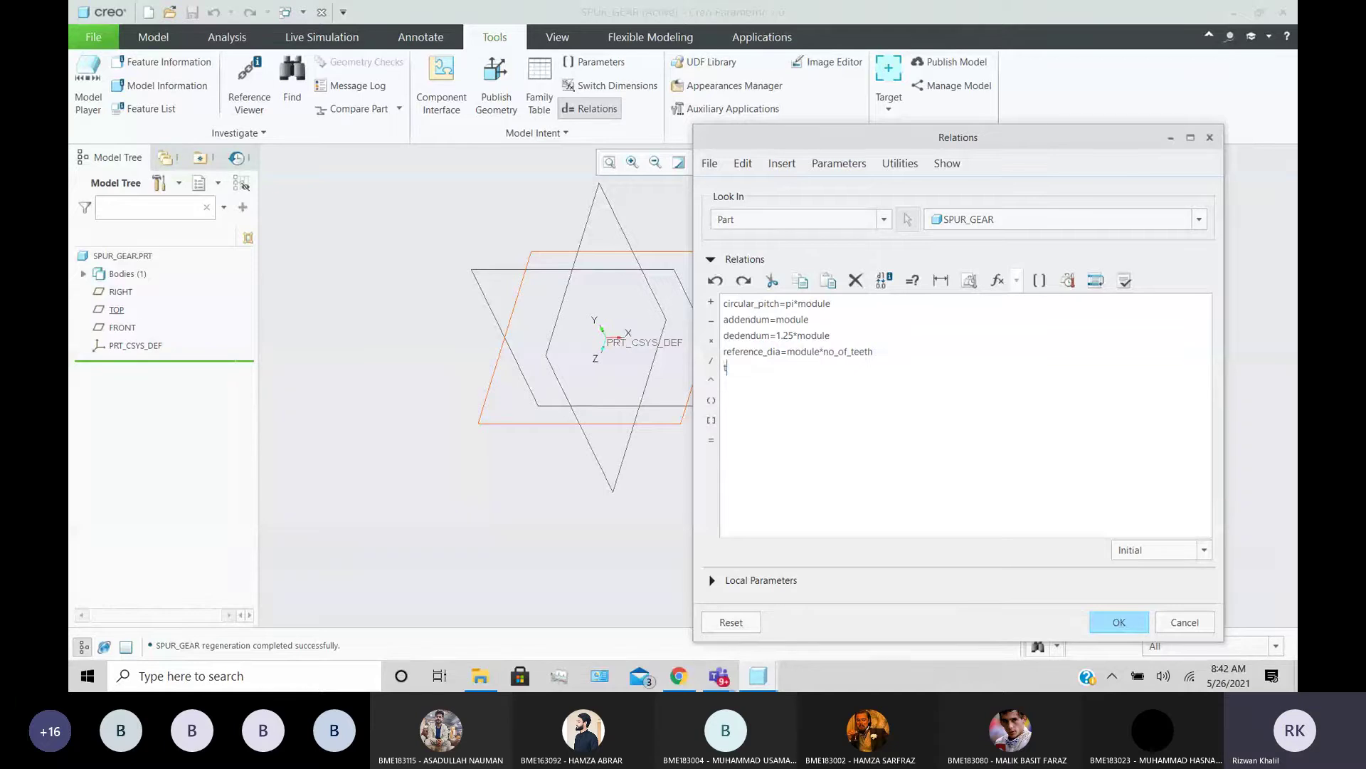
- Add the tip diameter relation tip_dia=reference_dia+2*addendum
type("ip_")
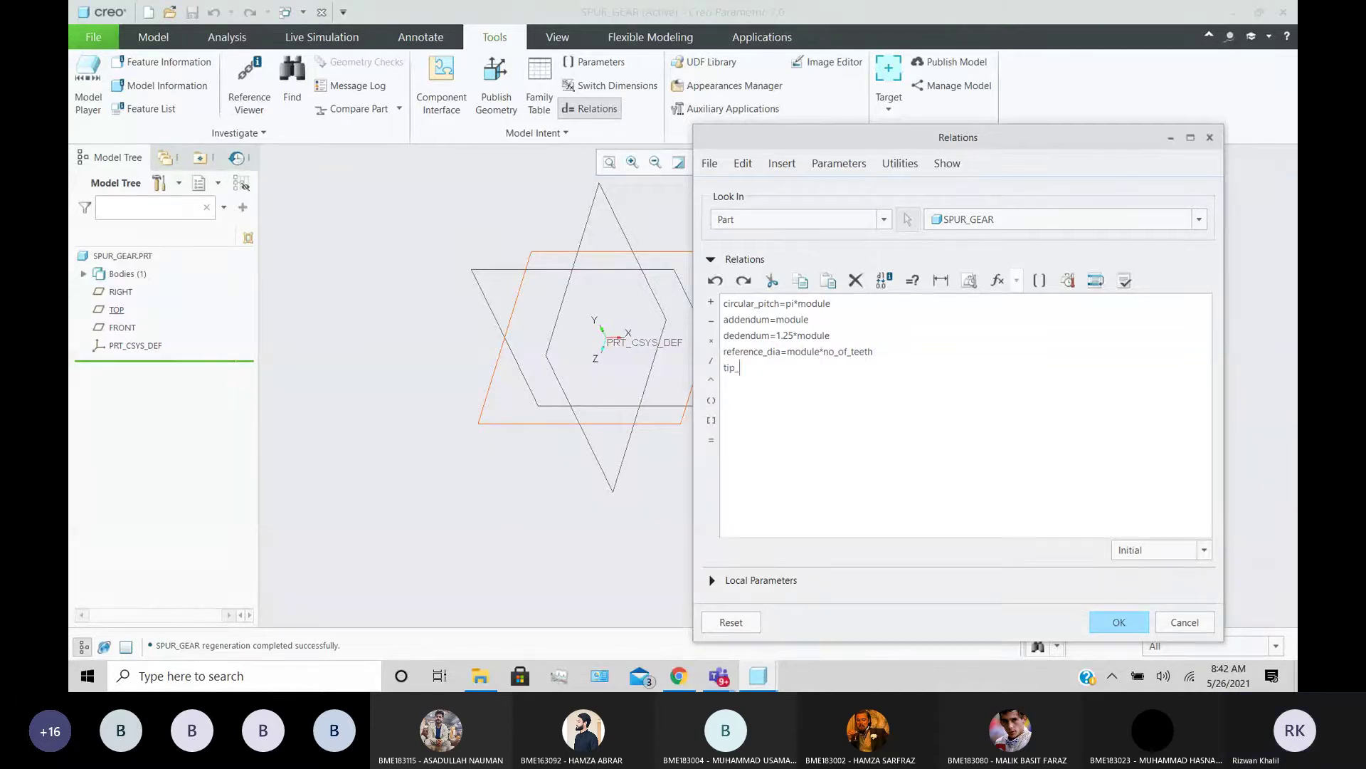
type("dia=")
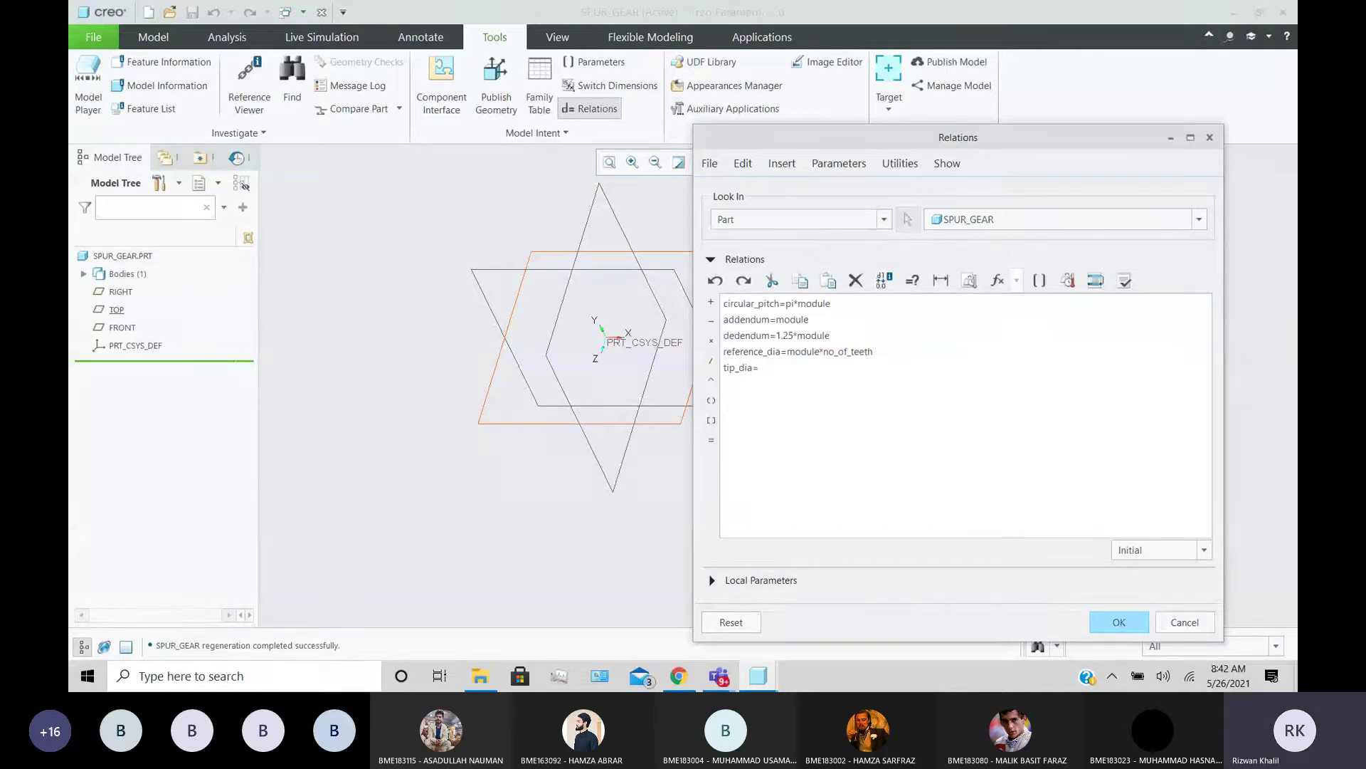
type("reference_dia")
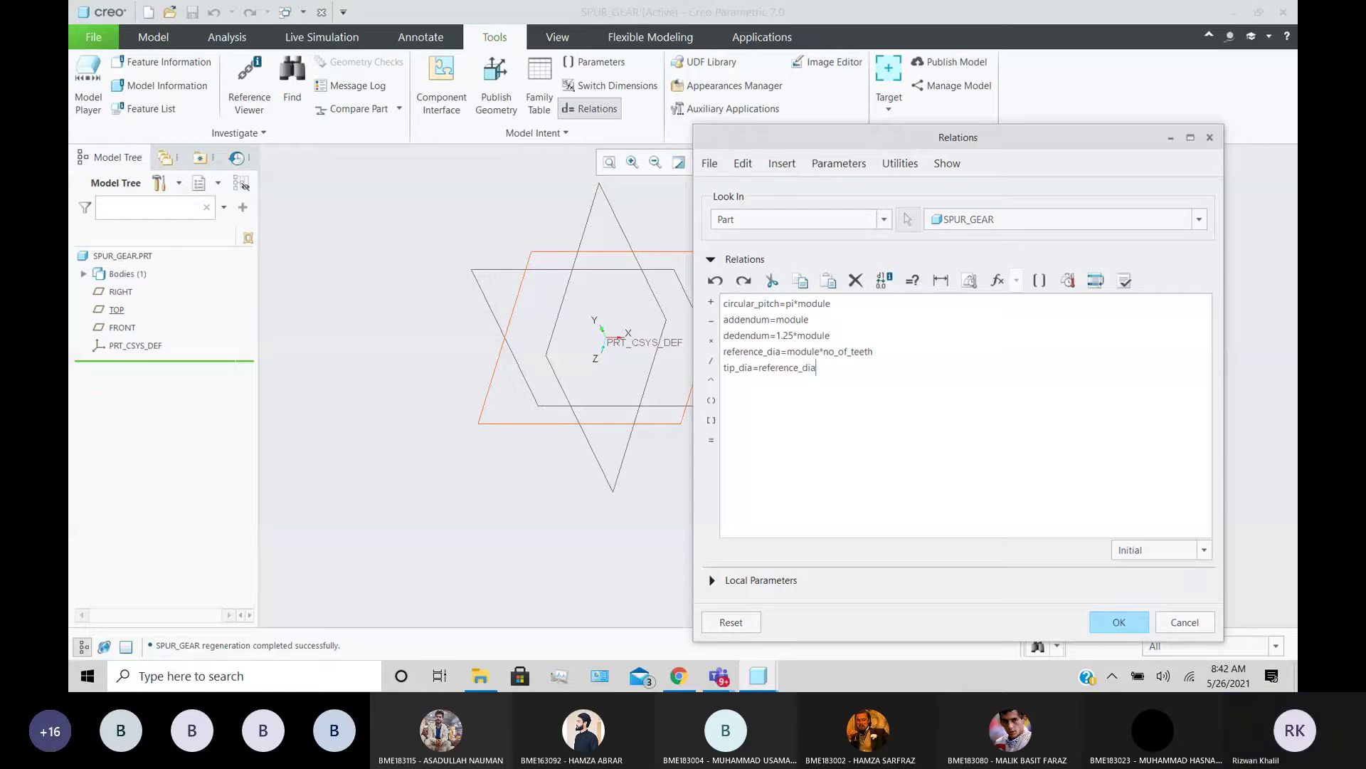
type("+2*a")
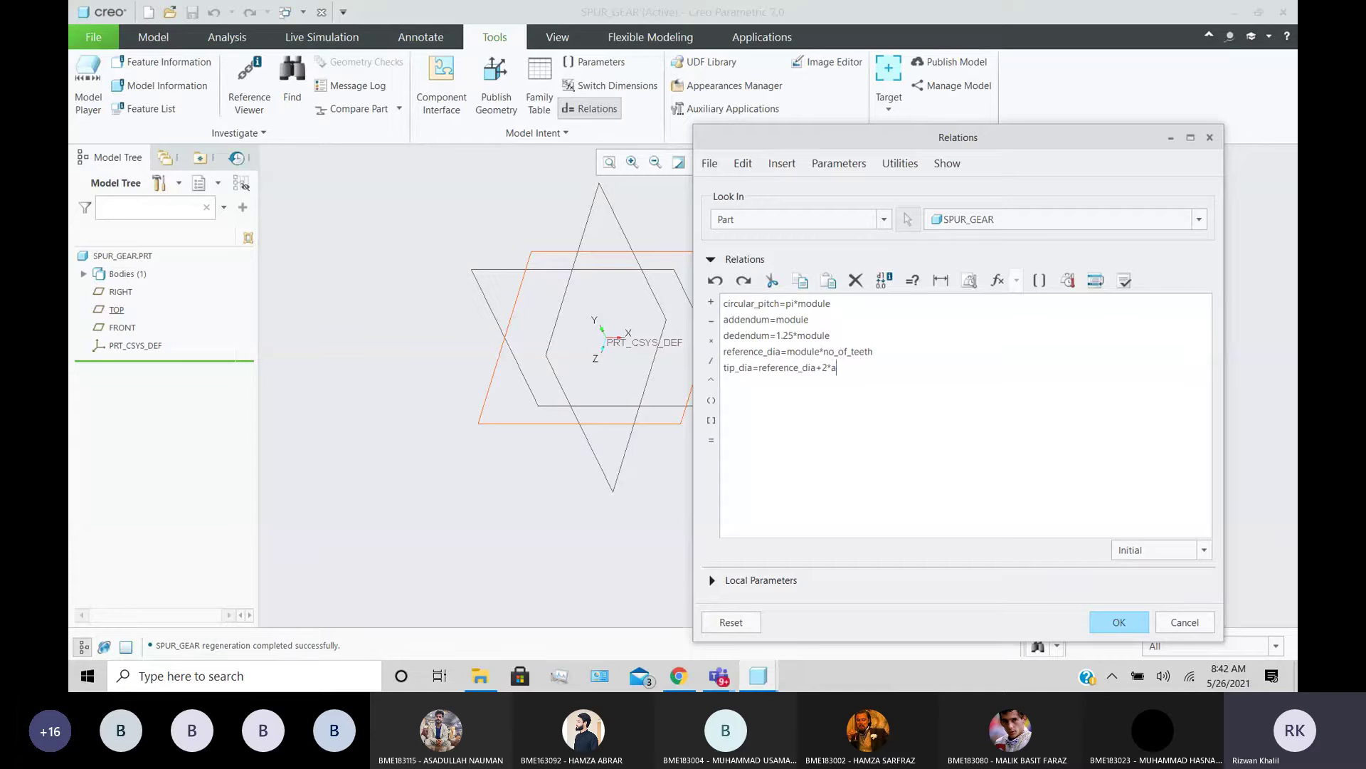
type("ddendum")
left_click_drag(725, 368, 753, 377)
left_click(923, 373)
key("Return")
- Add the root diameter relation root_dia=reference_dia-2*dedendum
type("root_dia=reference")
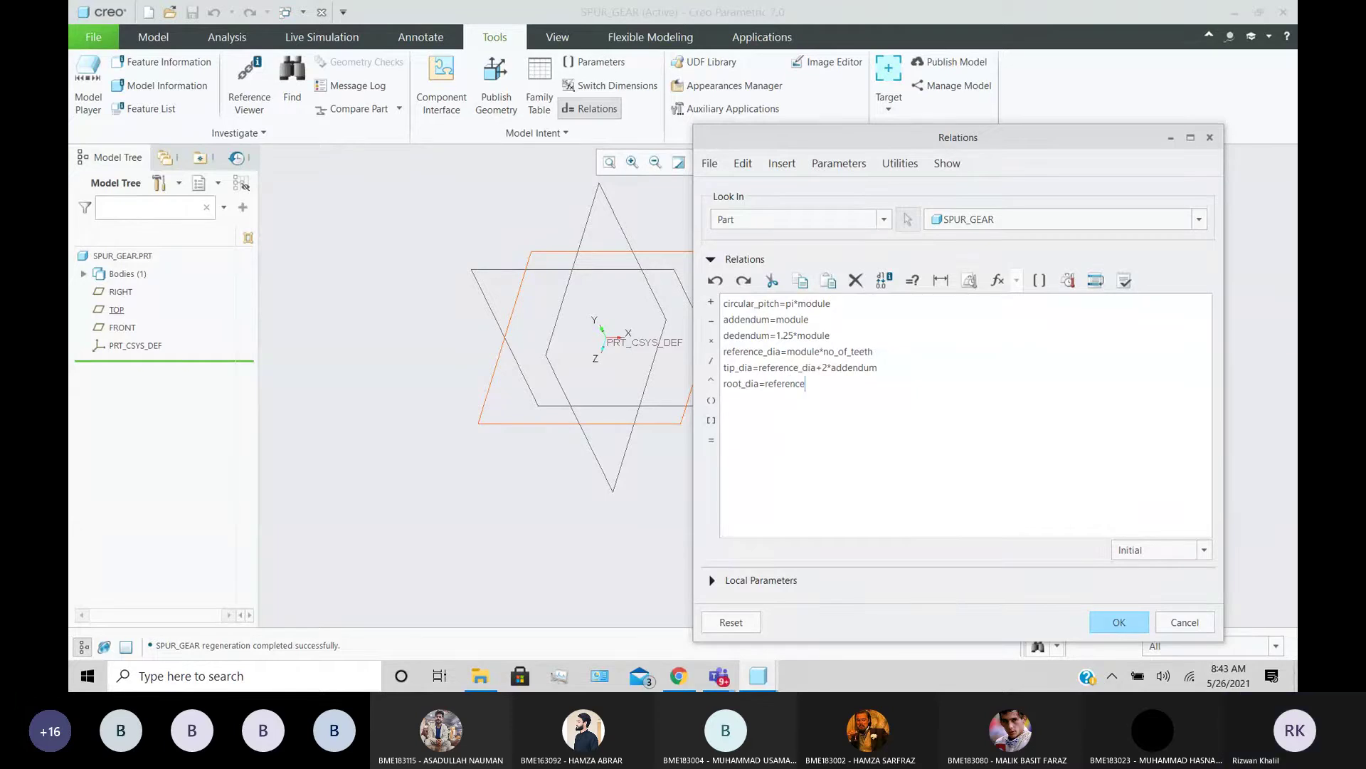
type("_dia-")
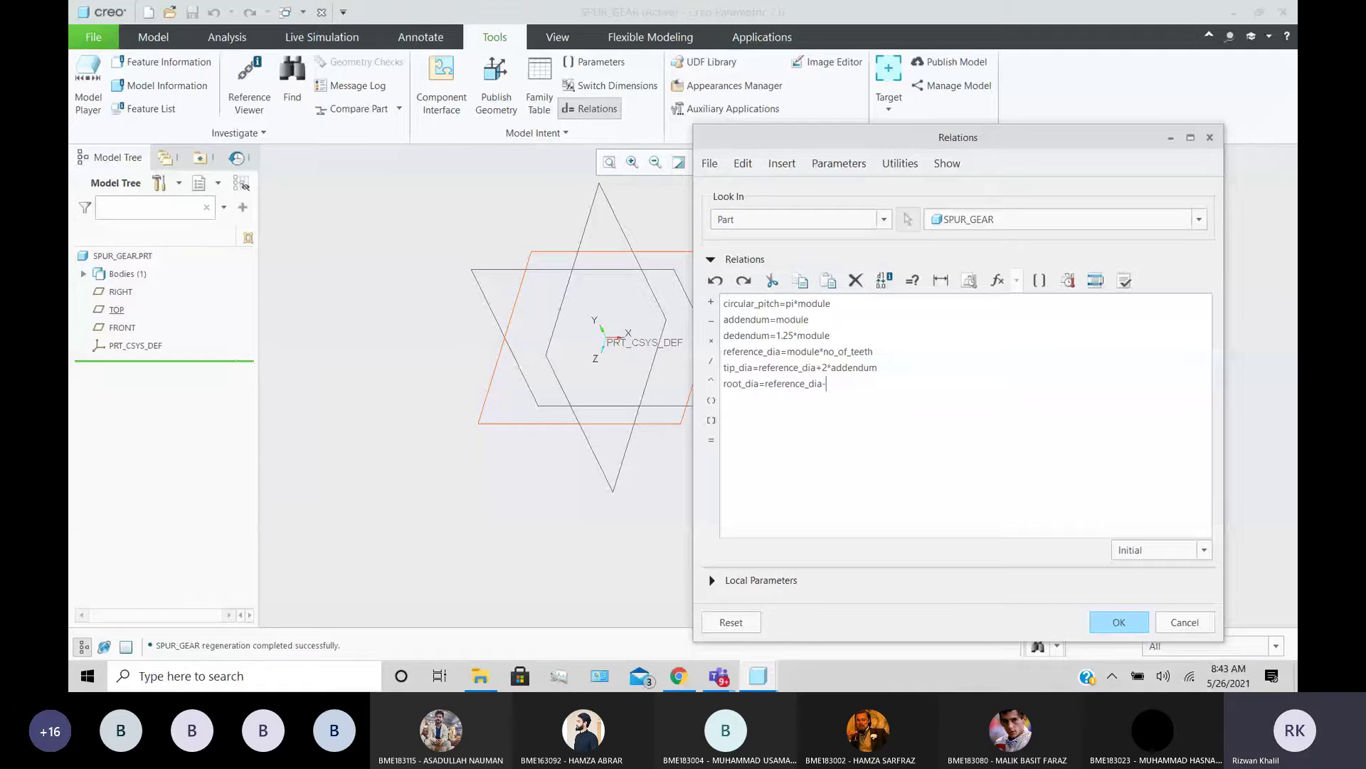
type("2*dedendum")
key("Return")
- Add the base diameter relation base_dia=reference_dia*cos(press_angle)
type("base_dia")
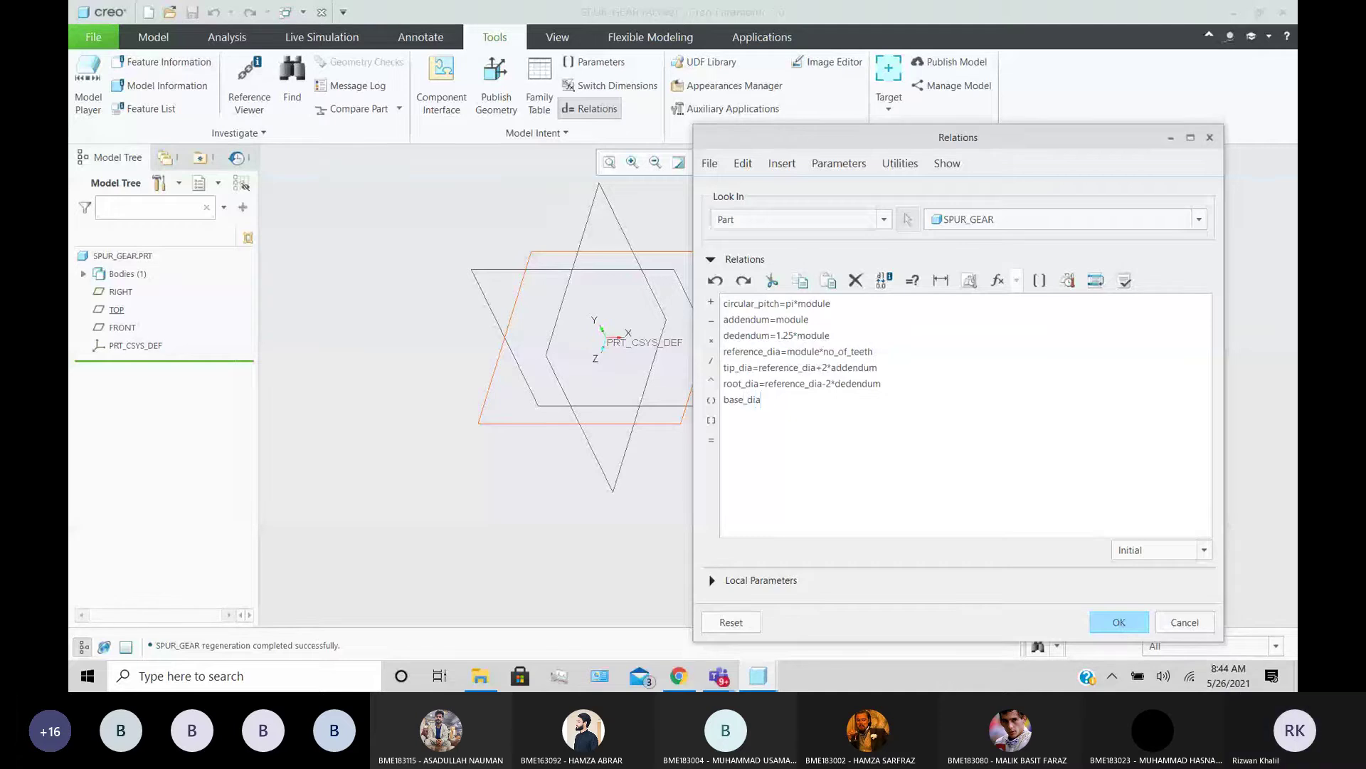
type("=re")
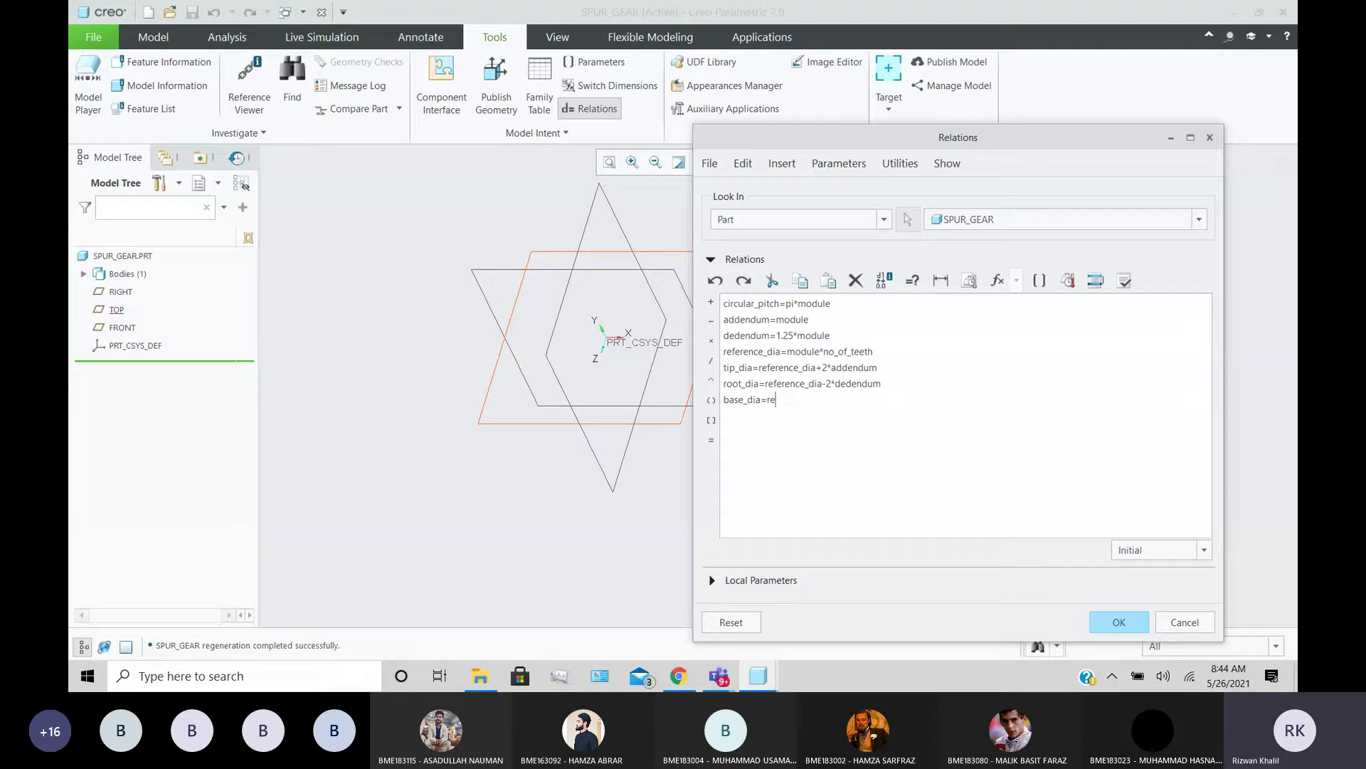
type("feren")
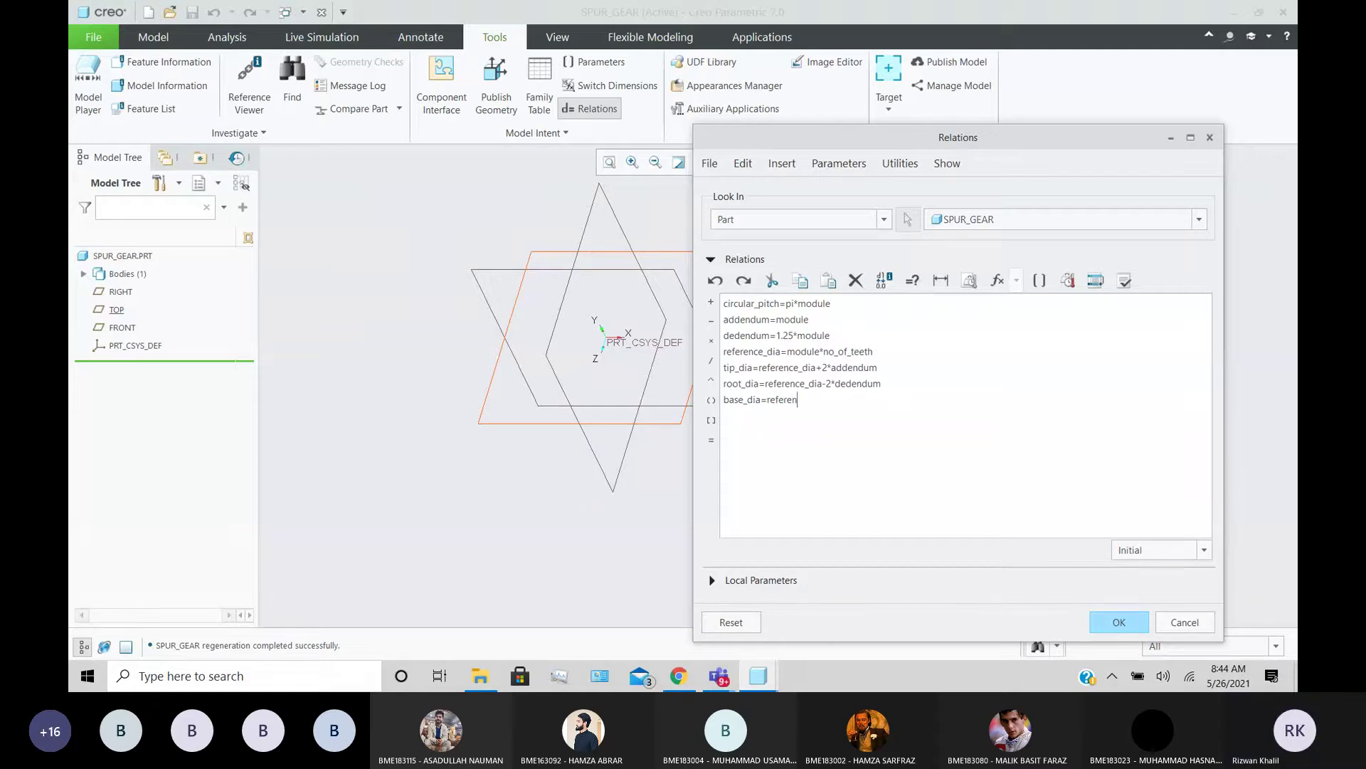
type("ce_")
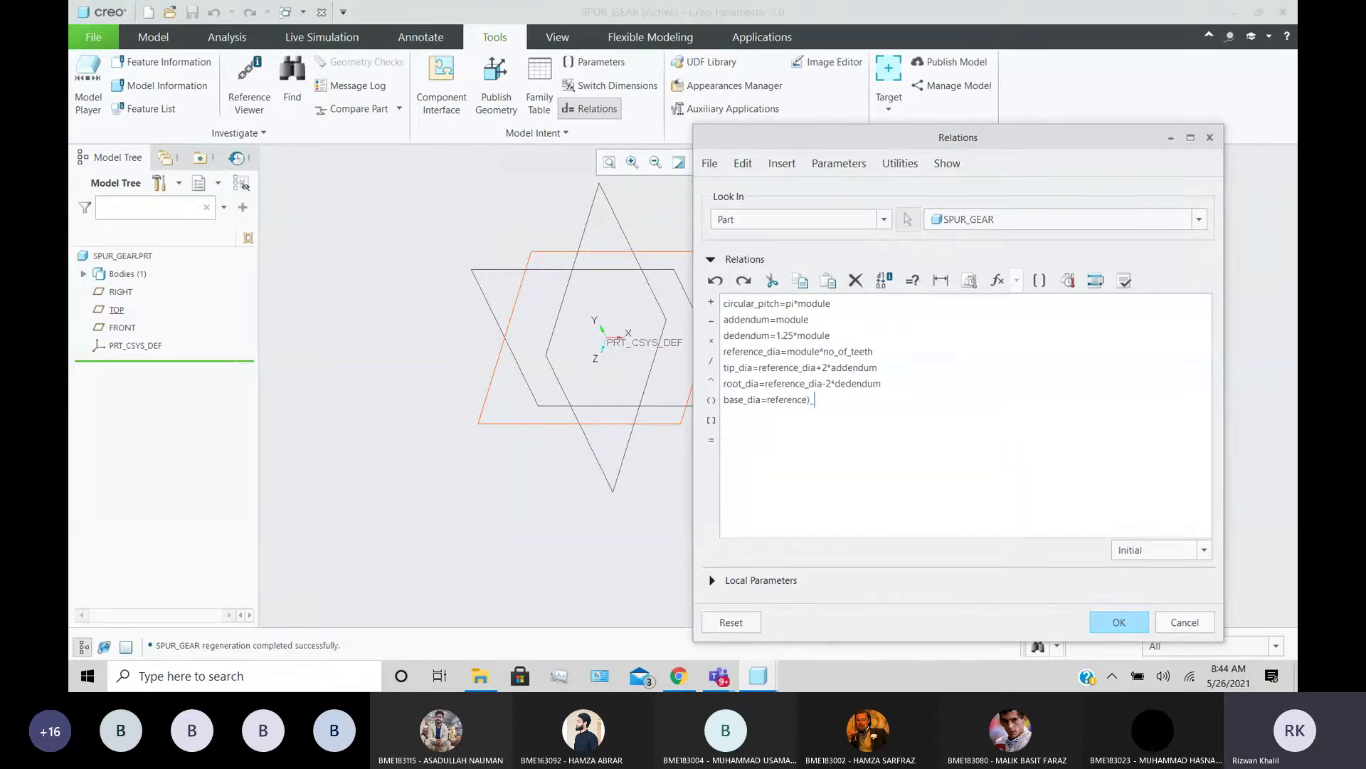
key("BackSpace")
key("BackSpace")
type("_dia*co")
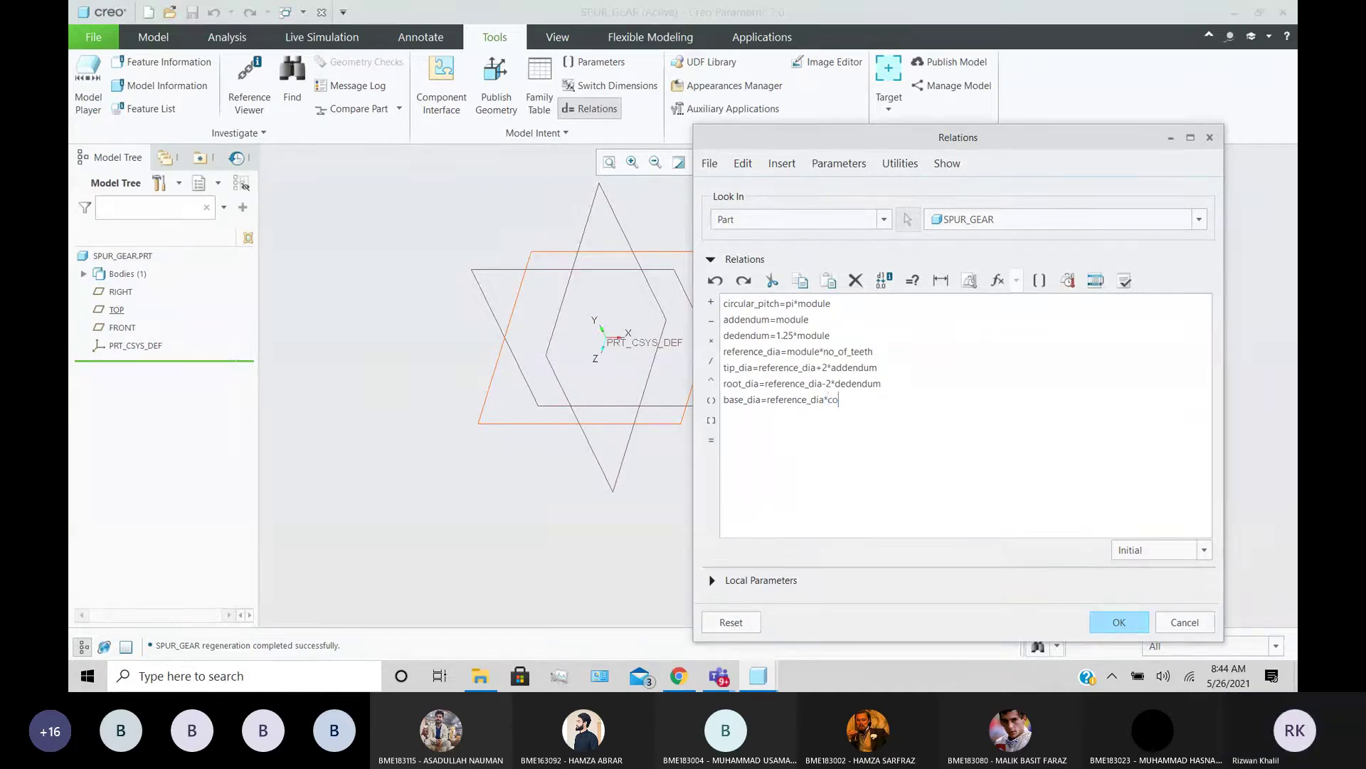
type("s(")
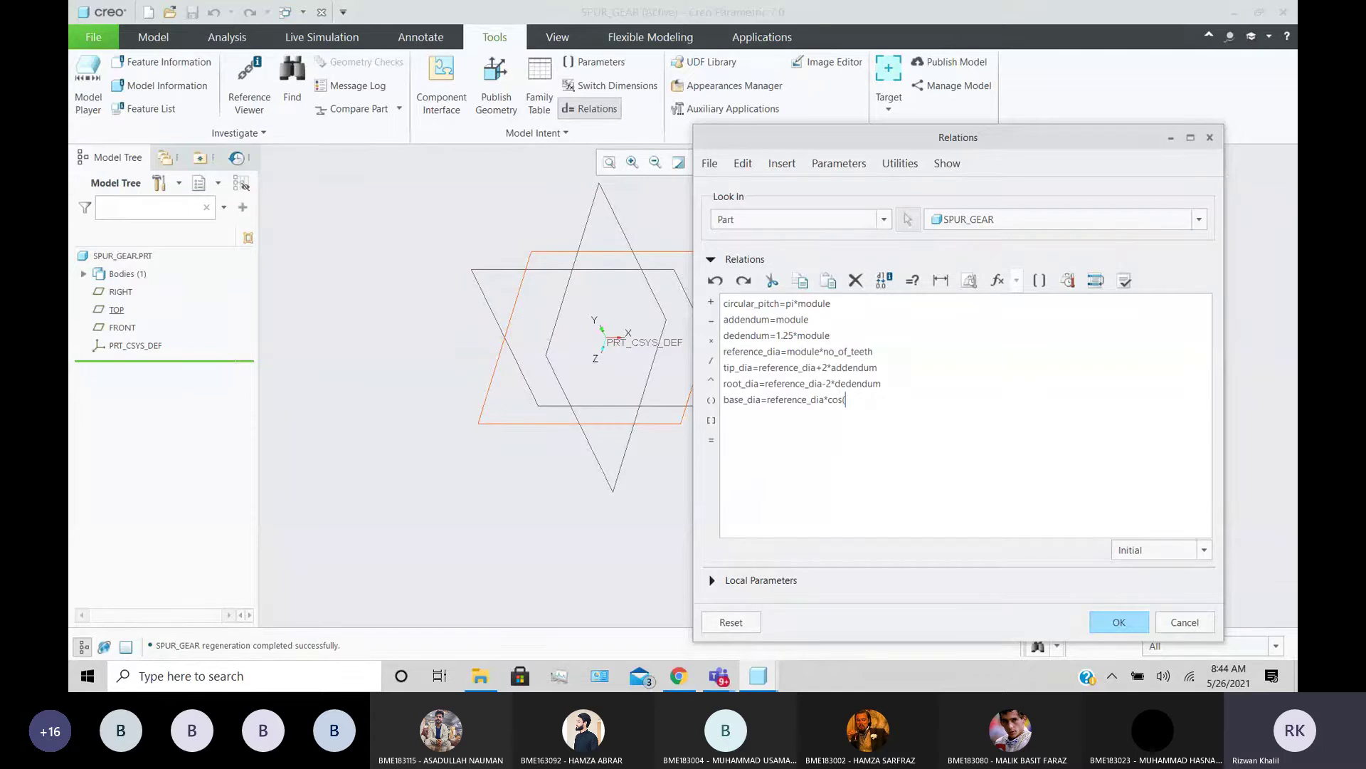
type("press_")
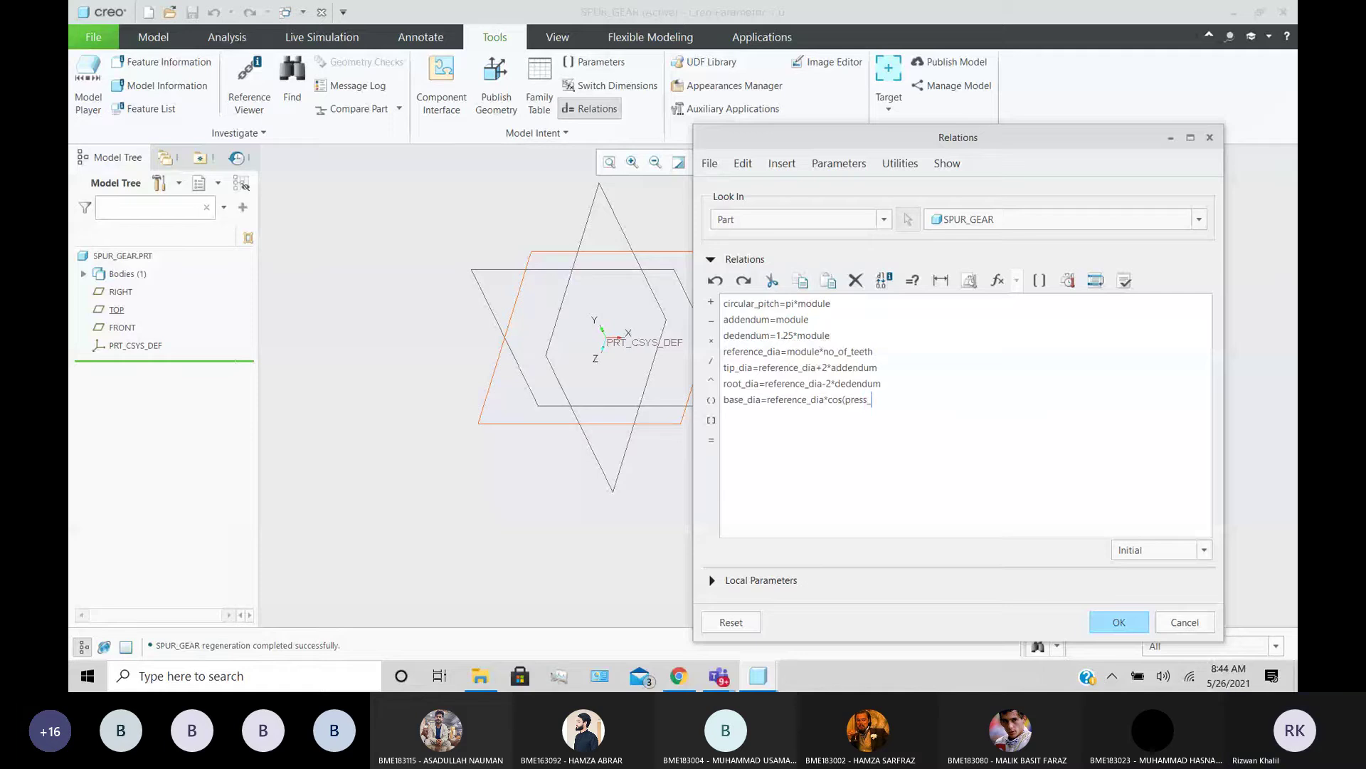
type("angle")
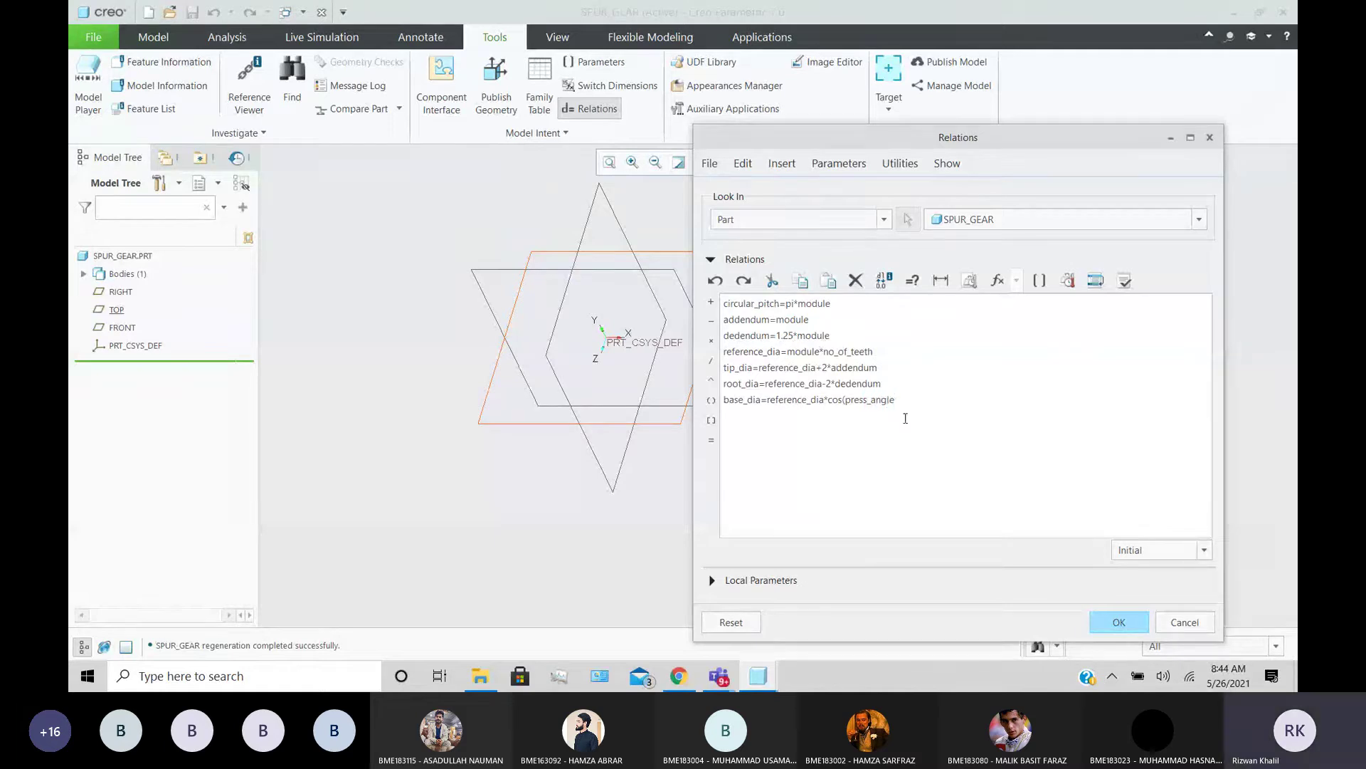
type(")")
key("Return")
- Add the relations root_fillet=0.38*module and semitopping=0.1*module
type("root_fillet")
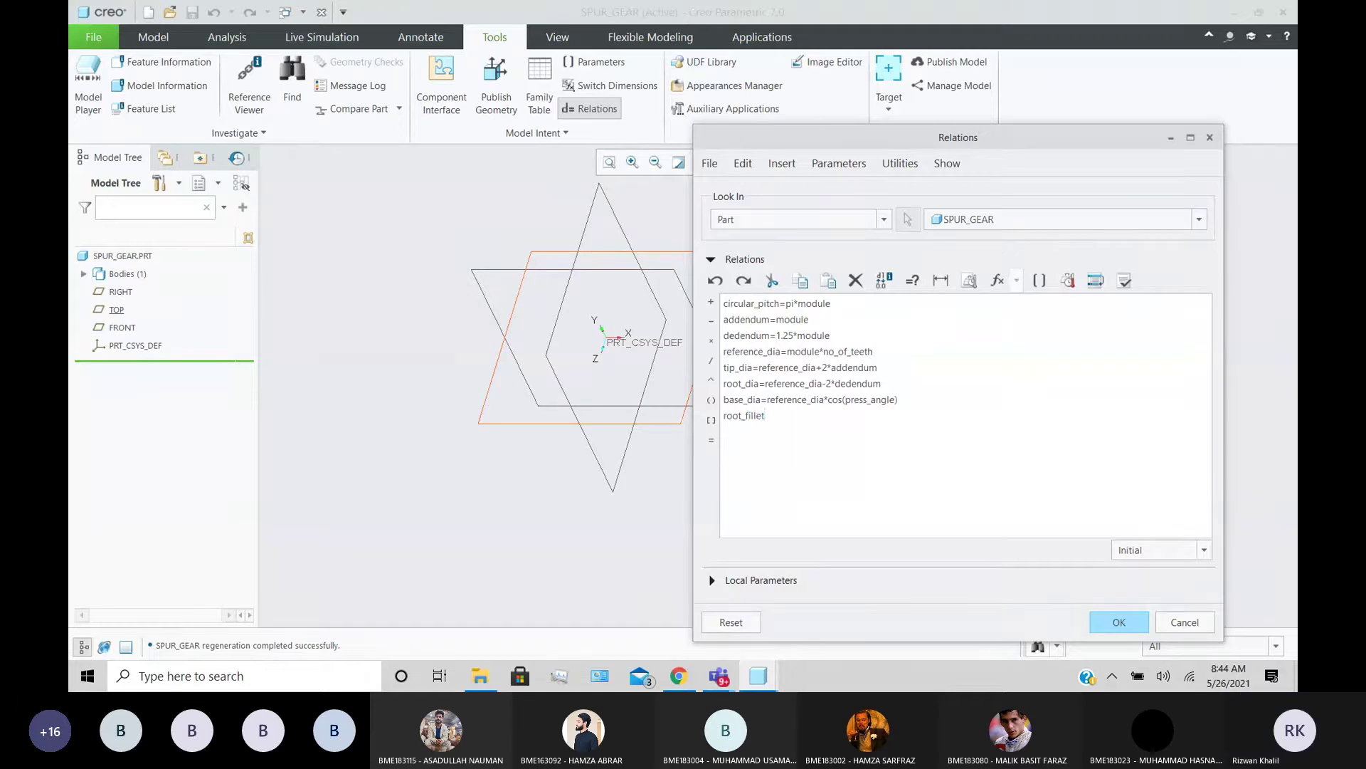
type("=")
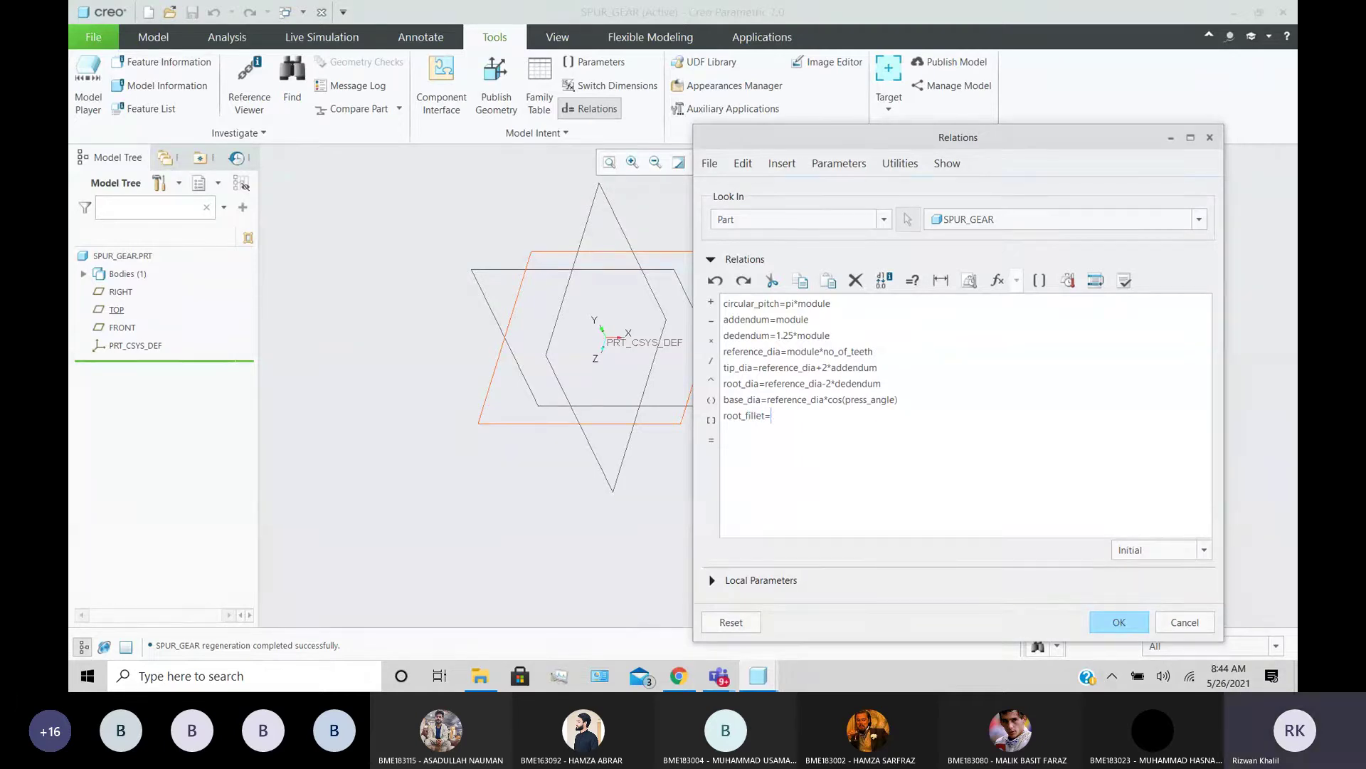
type("0.38*module")
key("Return")
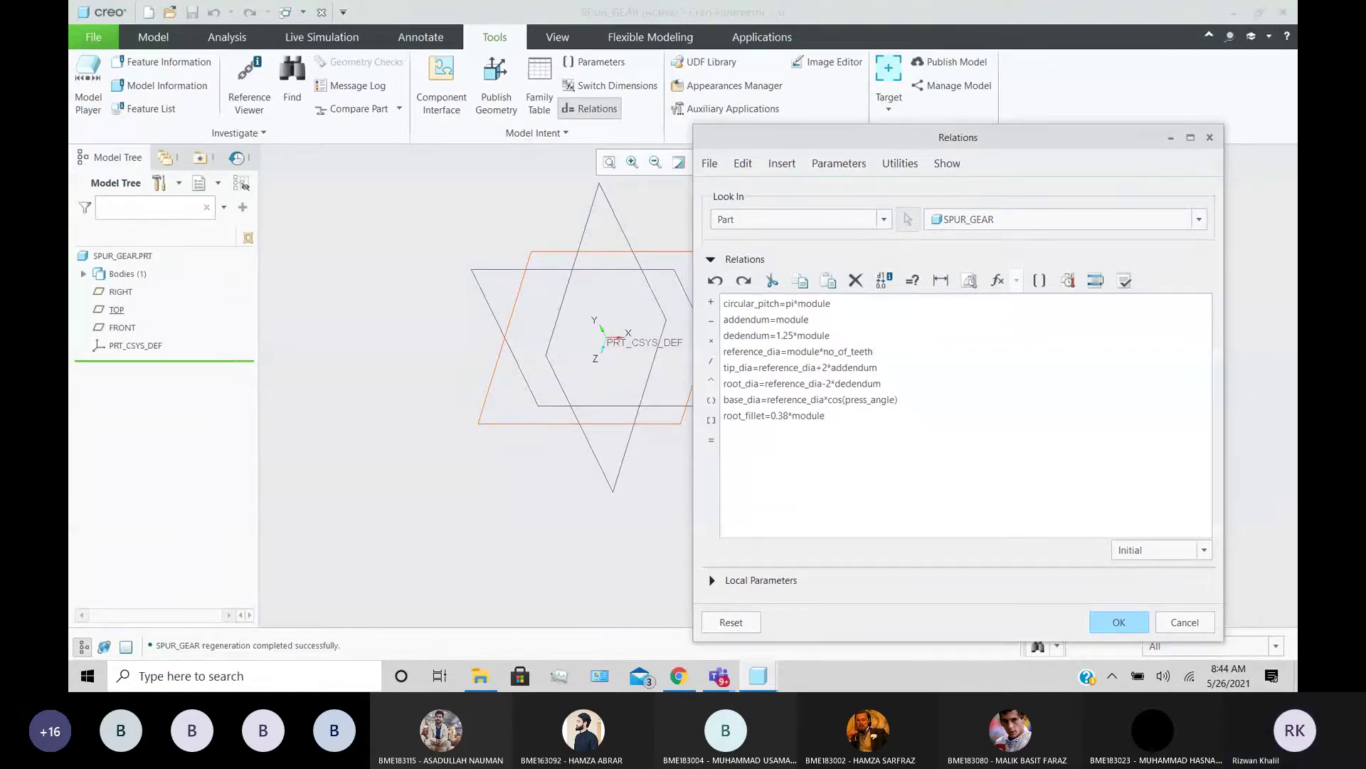
type("semitopping")
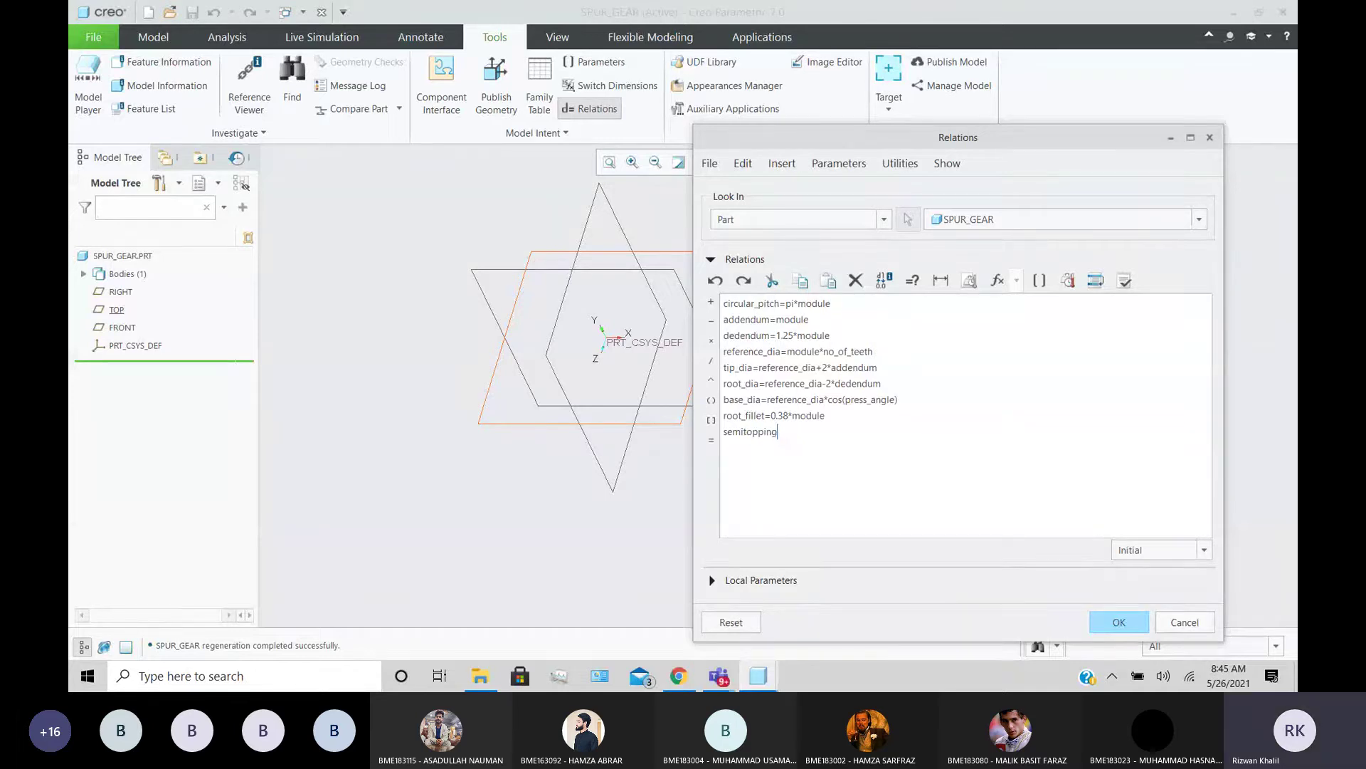
type("=0.1*module")
key("Return")
- Add the tooth thickness relation tooth_thick=circular_pitch/2 and review the listed relations
type("tooth_thick=circular_")
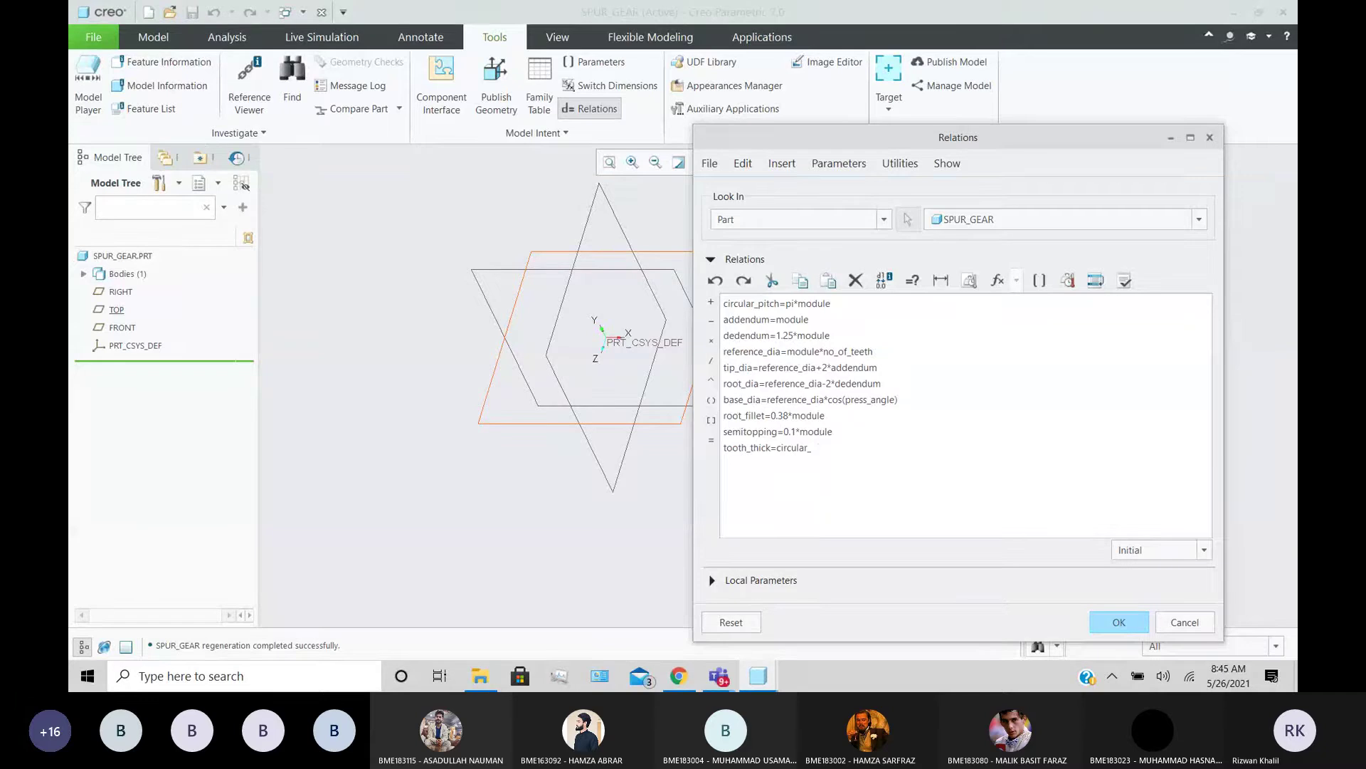
type("pitch/2")
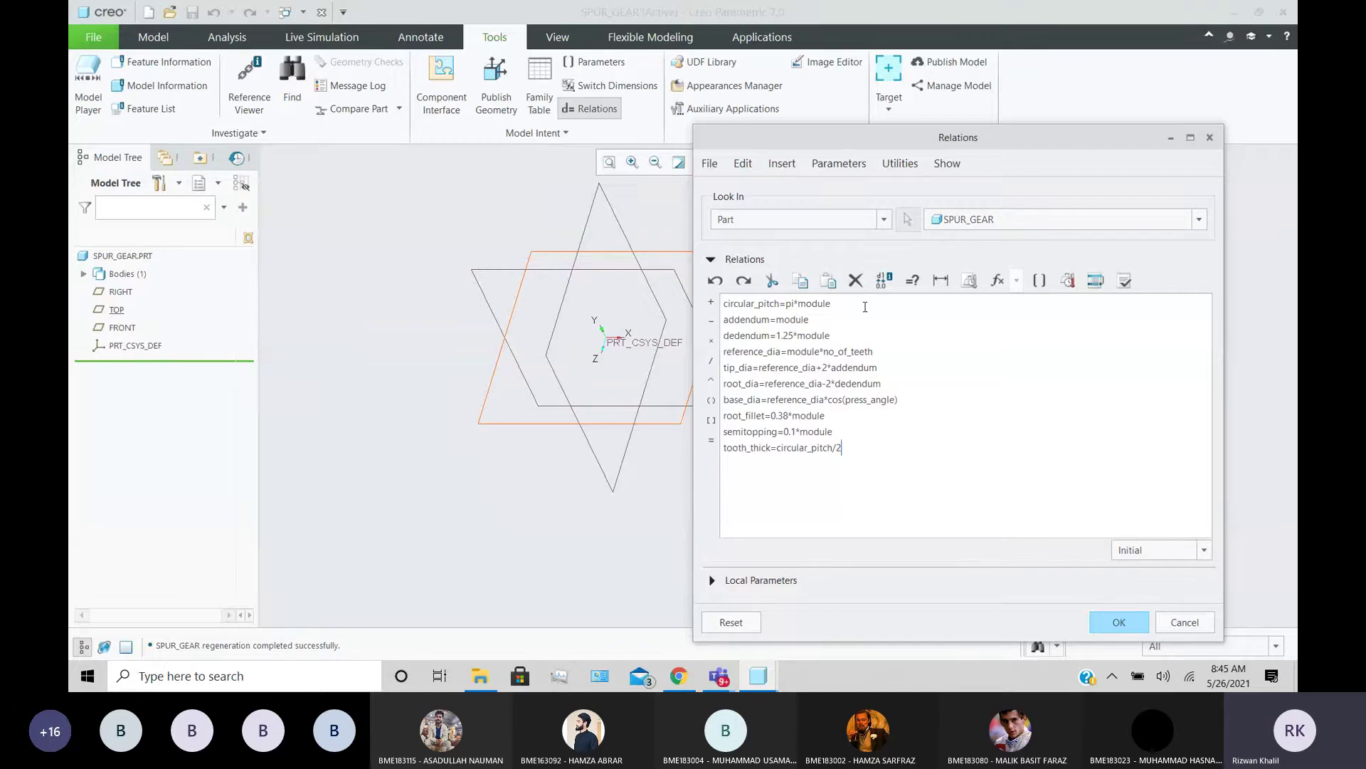
left_click_drag(737, 301, 798, 432)
left_click(861, 461)
- Switch to Chrome, close the dimension table page, browse image results for "module of gear" and open the China Precision Spur Gear picture
key("alt+Tab")
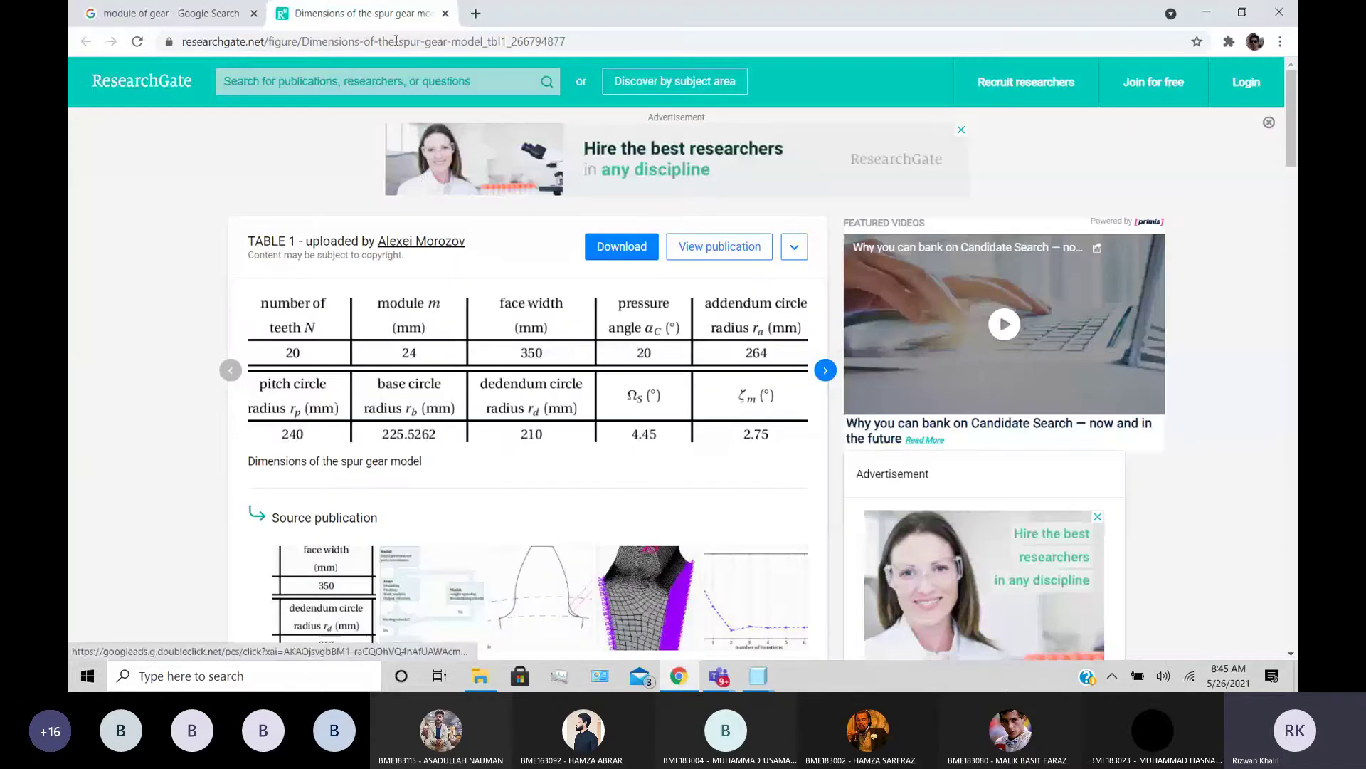
left_click(446, 13)
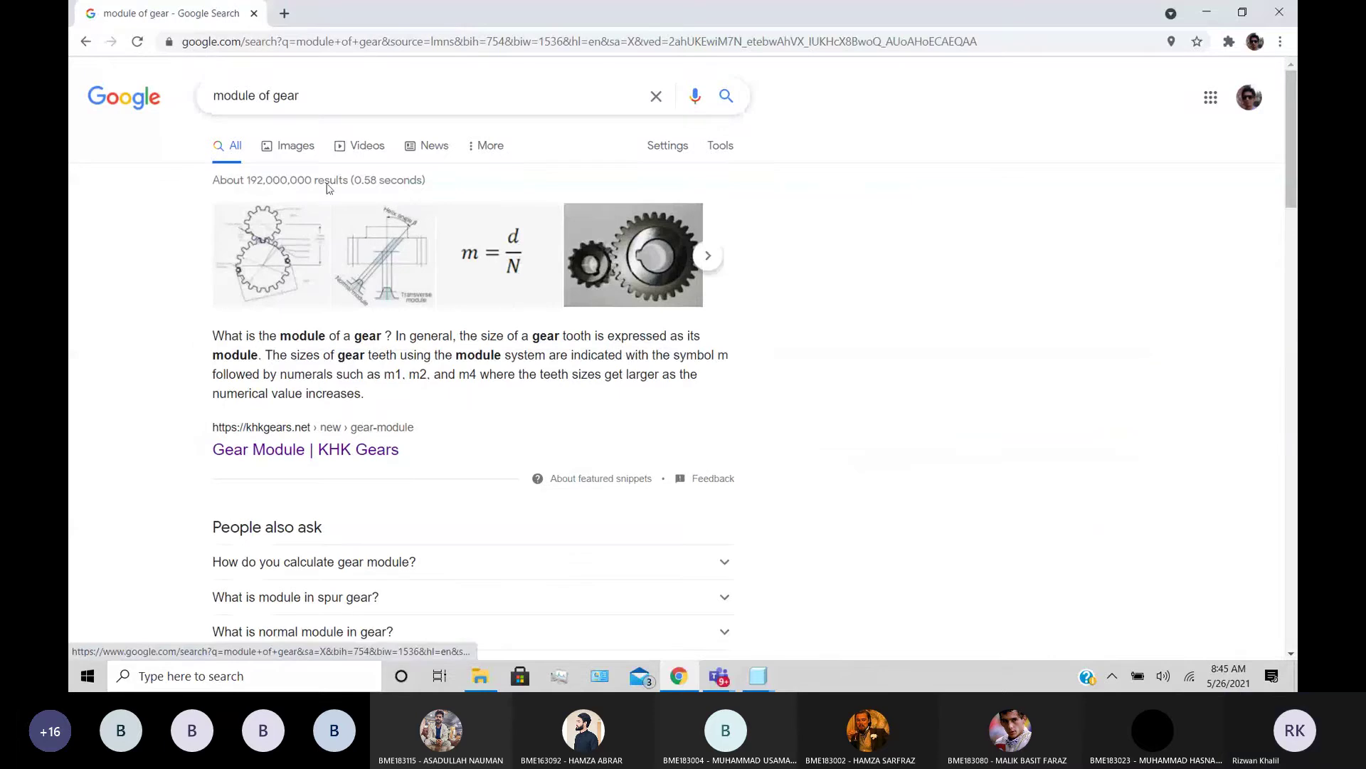
left_click(290, 146)
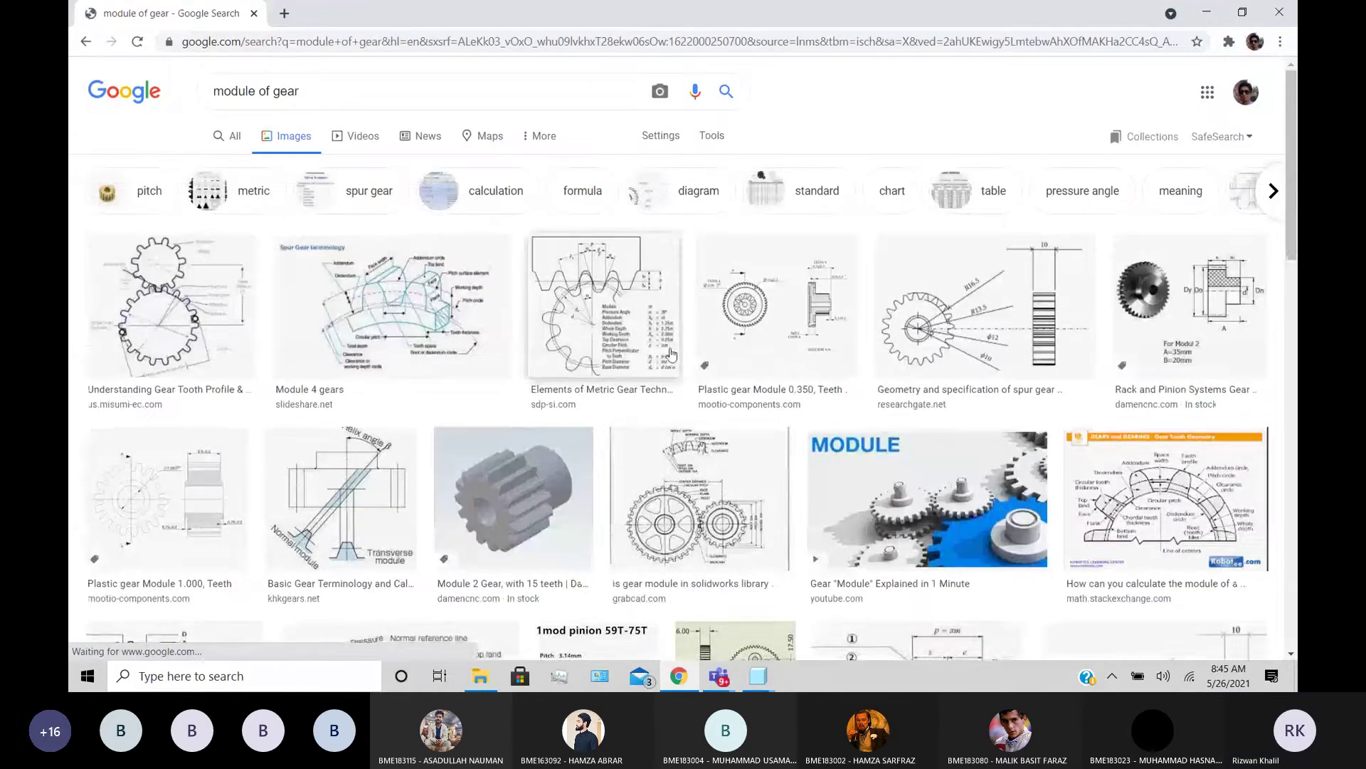
scroll(672, 354, "down", 1)
scroll(796, 502, "down", 4)
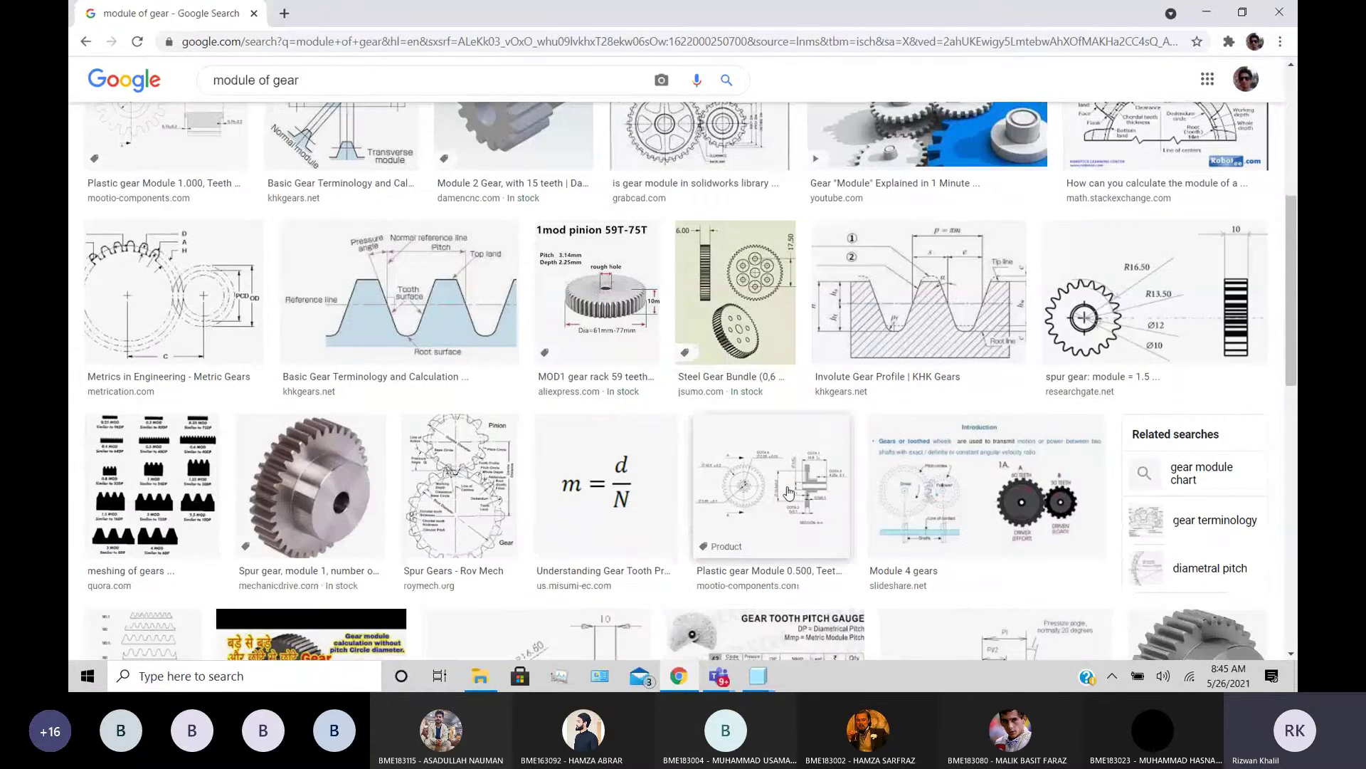
scroll(789, 493, "down", 4)
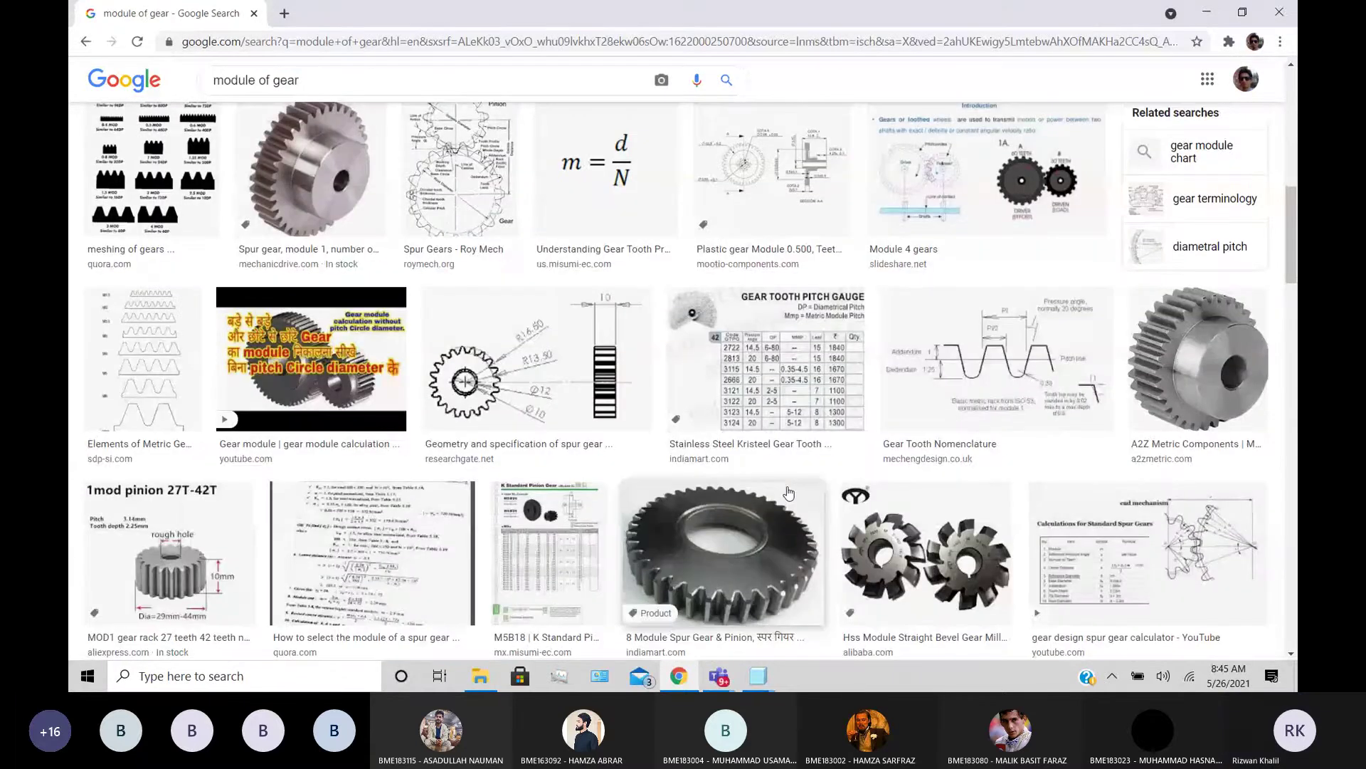
scroll(789, 493, "down", 8)
scroll(789, 493, "down", 2)
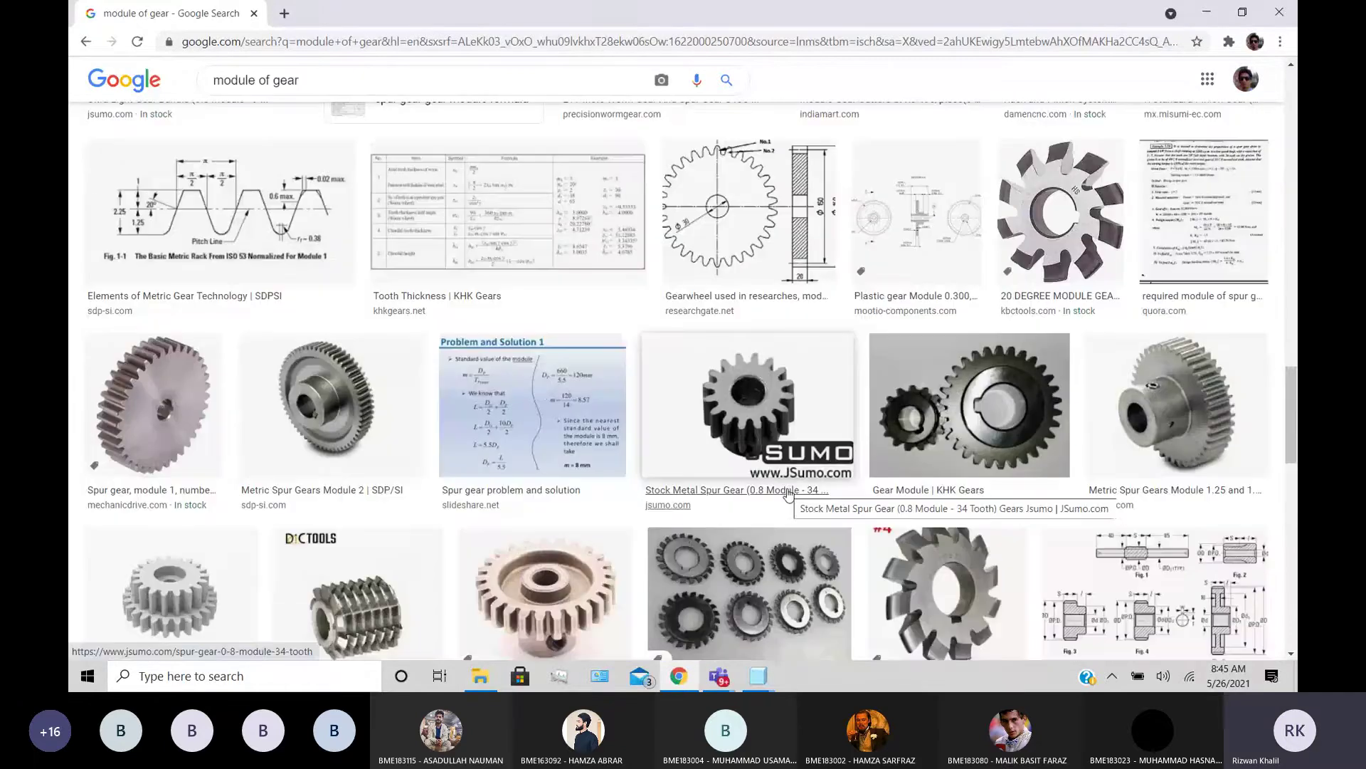
scroll(789, 498, "down", 3)
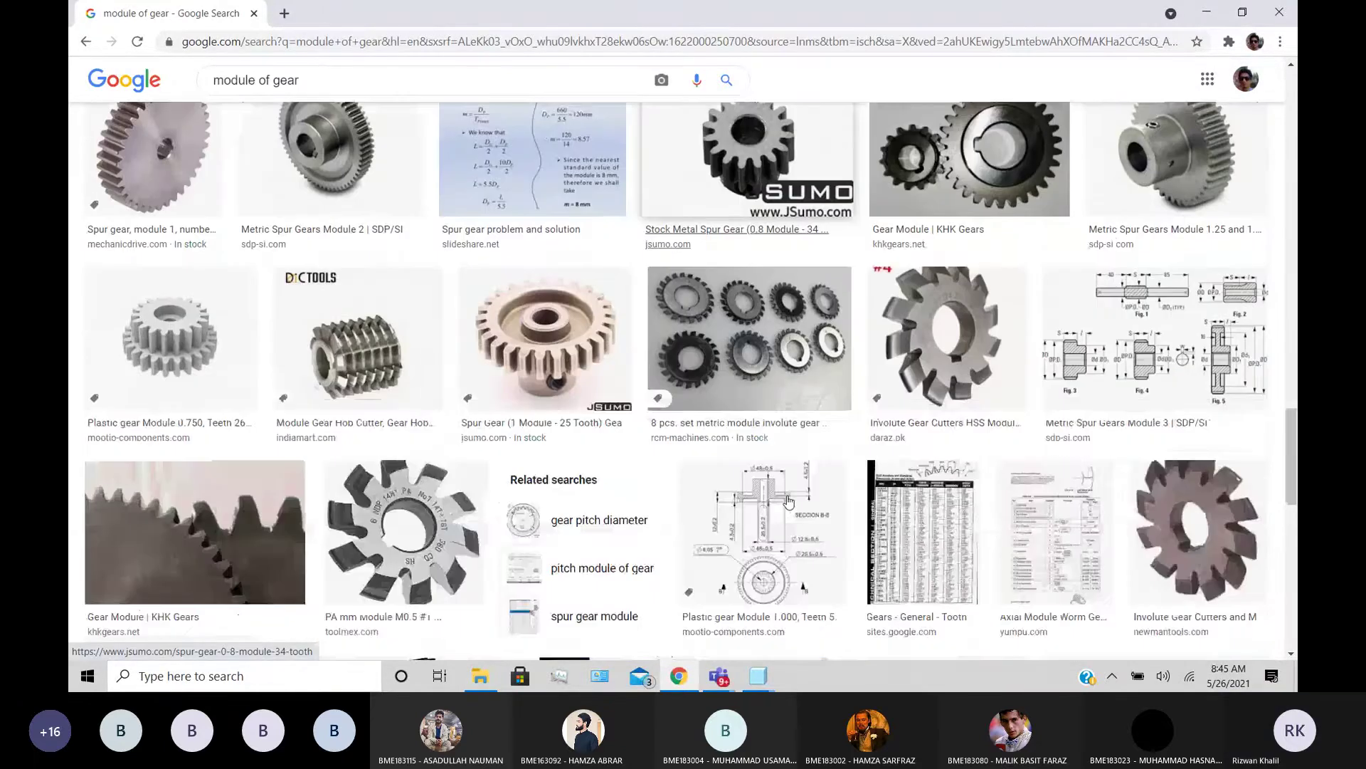
scroll(789, 501, "down", 4)
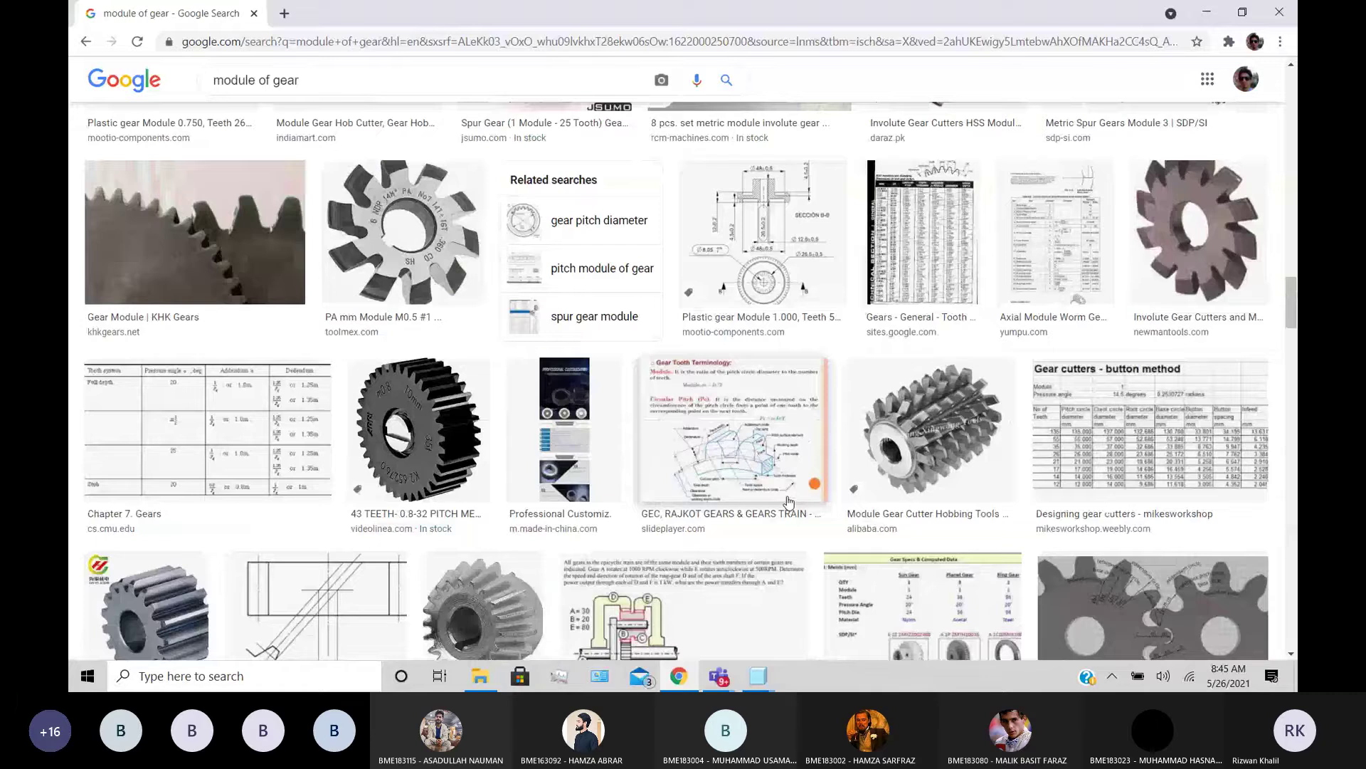
scroll(788, 501, "down", 5)
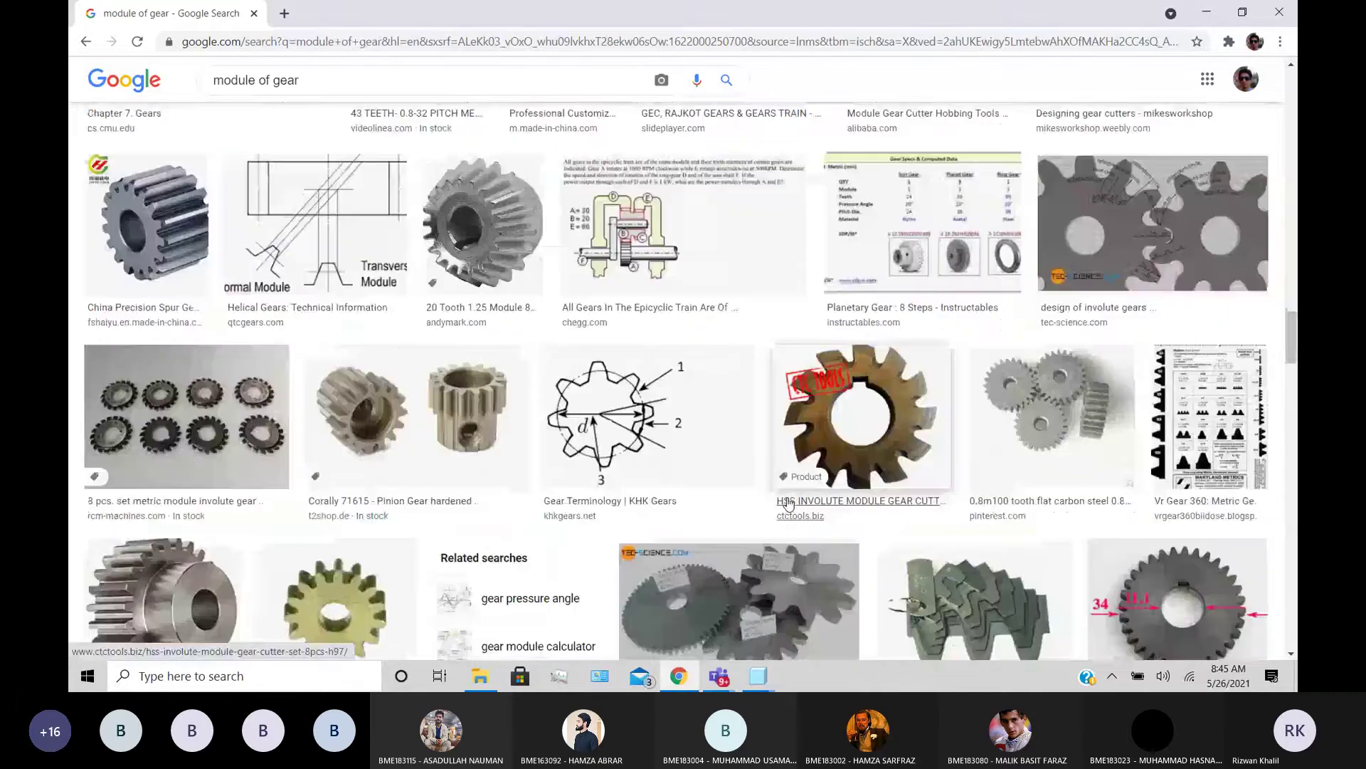
left_click(199, 235)
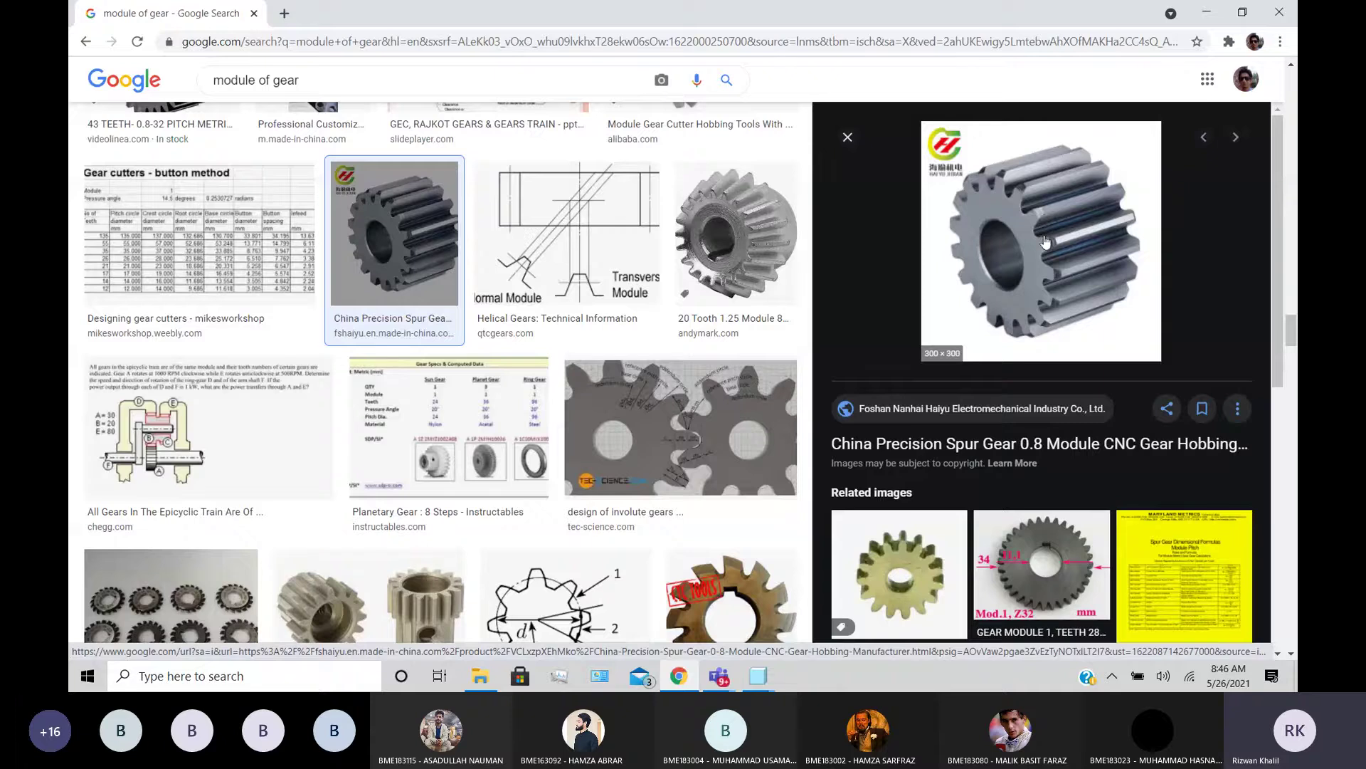
- Switch back to Creo Parametric and verify the entered gear relations
mouse_move(758, 675)
left_click(834, 612)
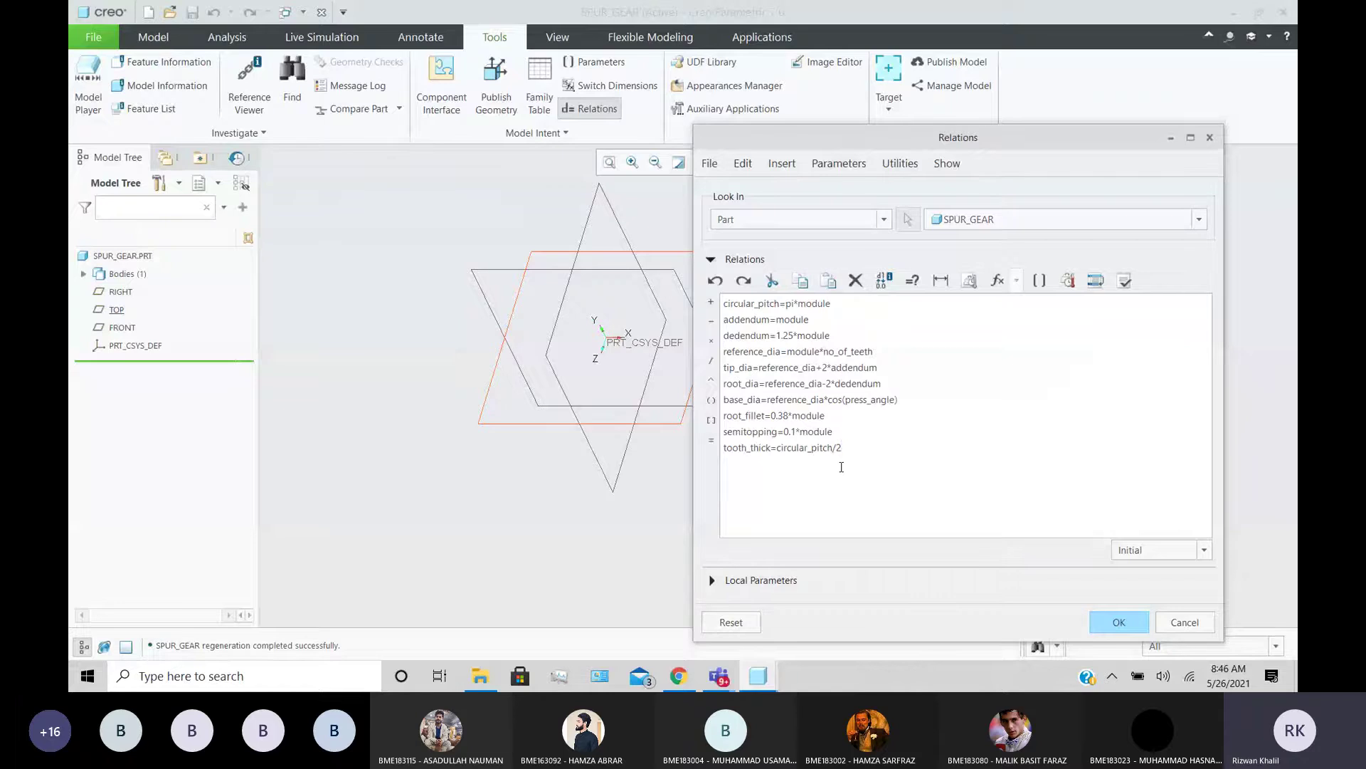
left_click(1124, 281)
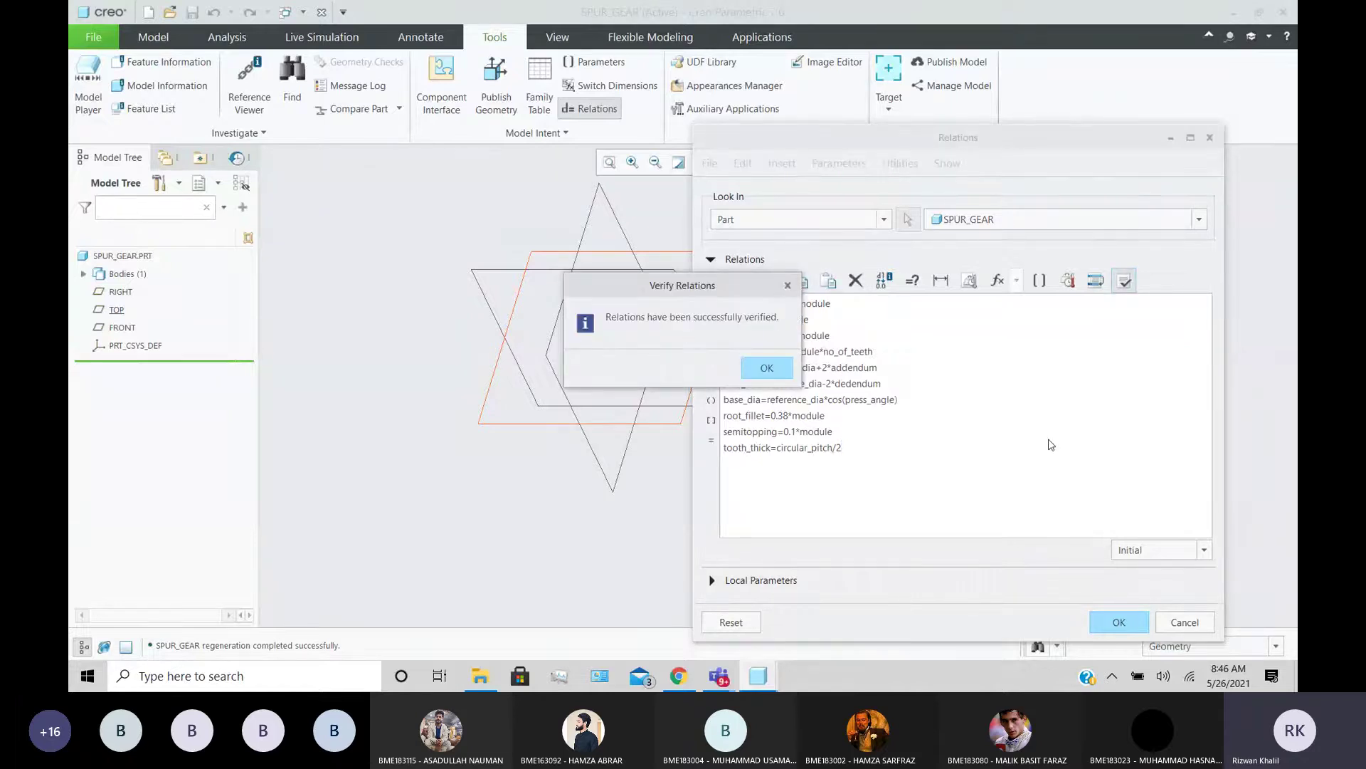
left_click(756, 370)
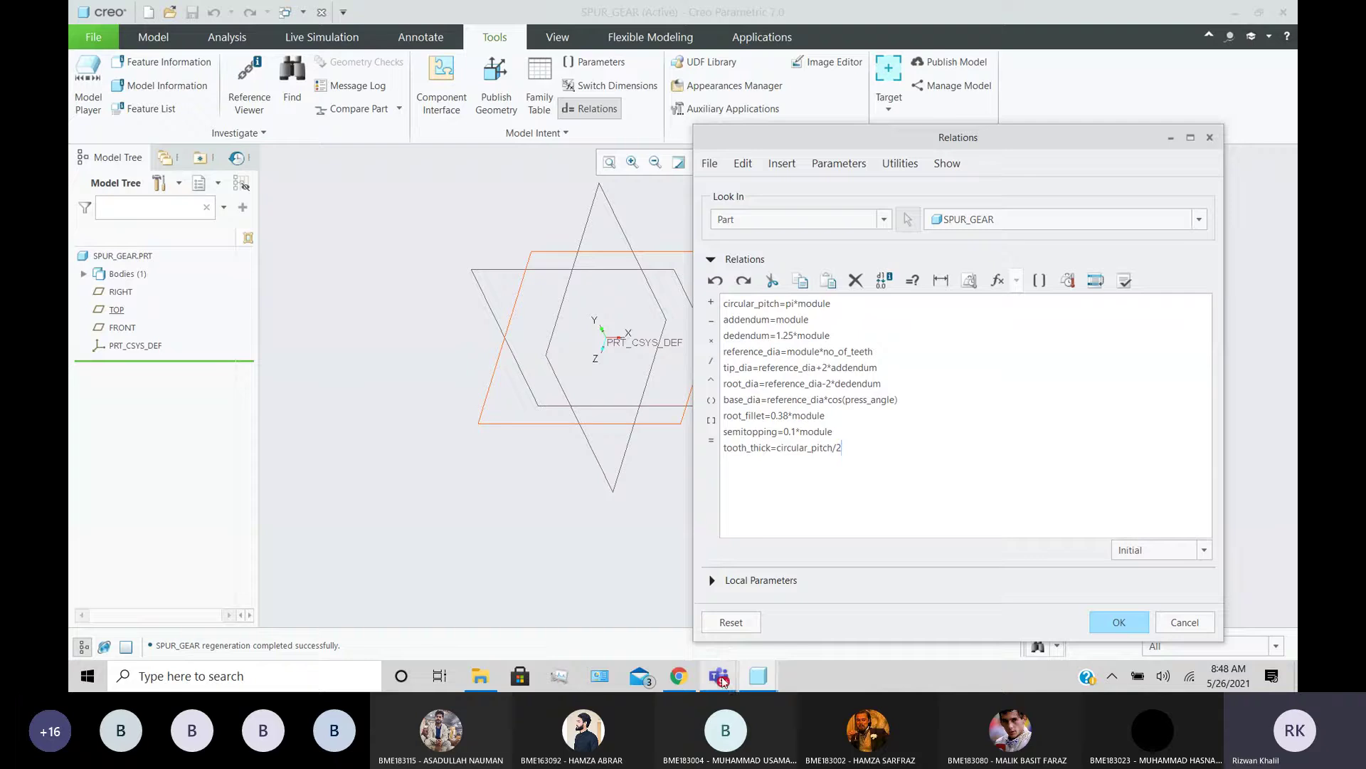
- Switch to the CAD Lab 08 meeting in Microsoft Teams and look through the participants list
mouse_move(723, 681)
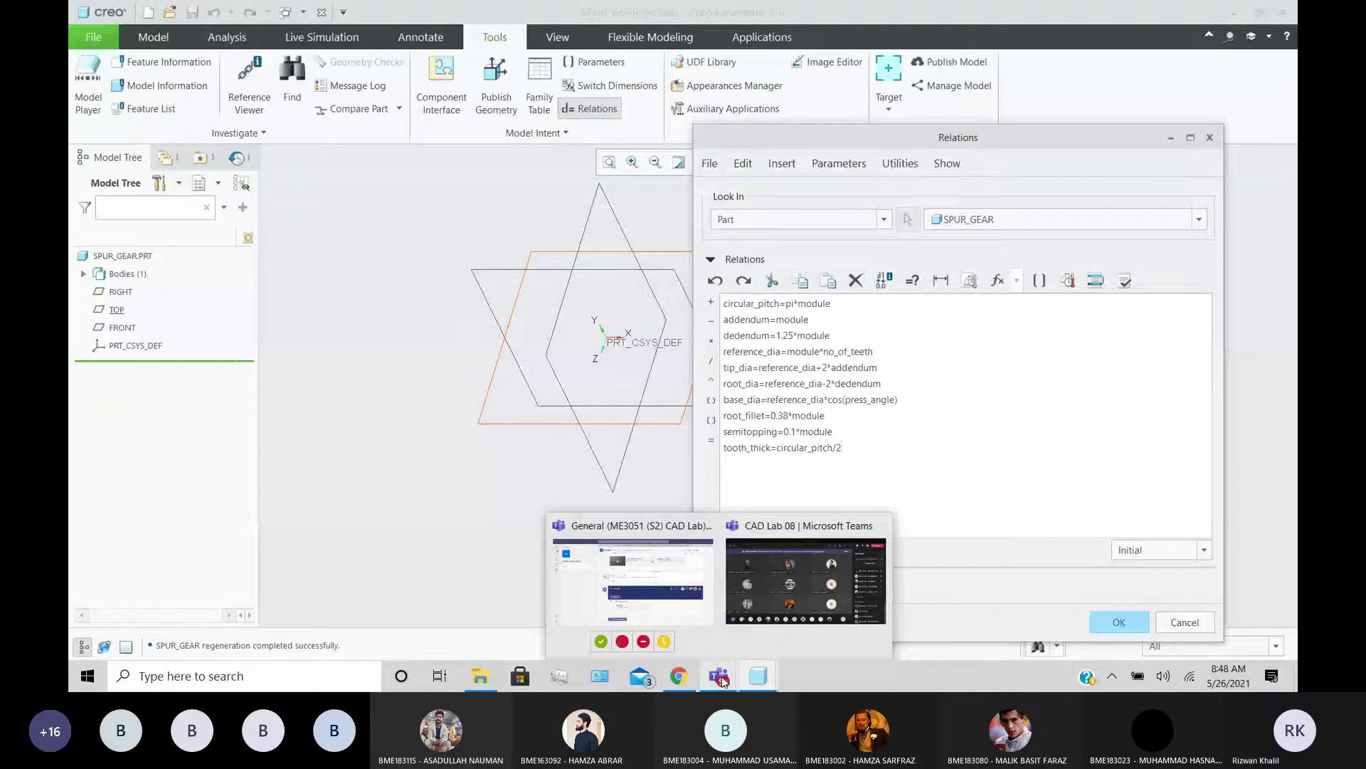
mouse_move(791, 584)
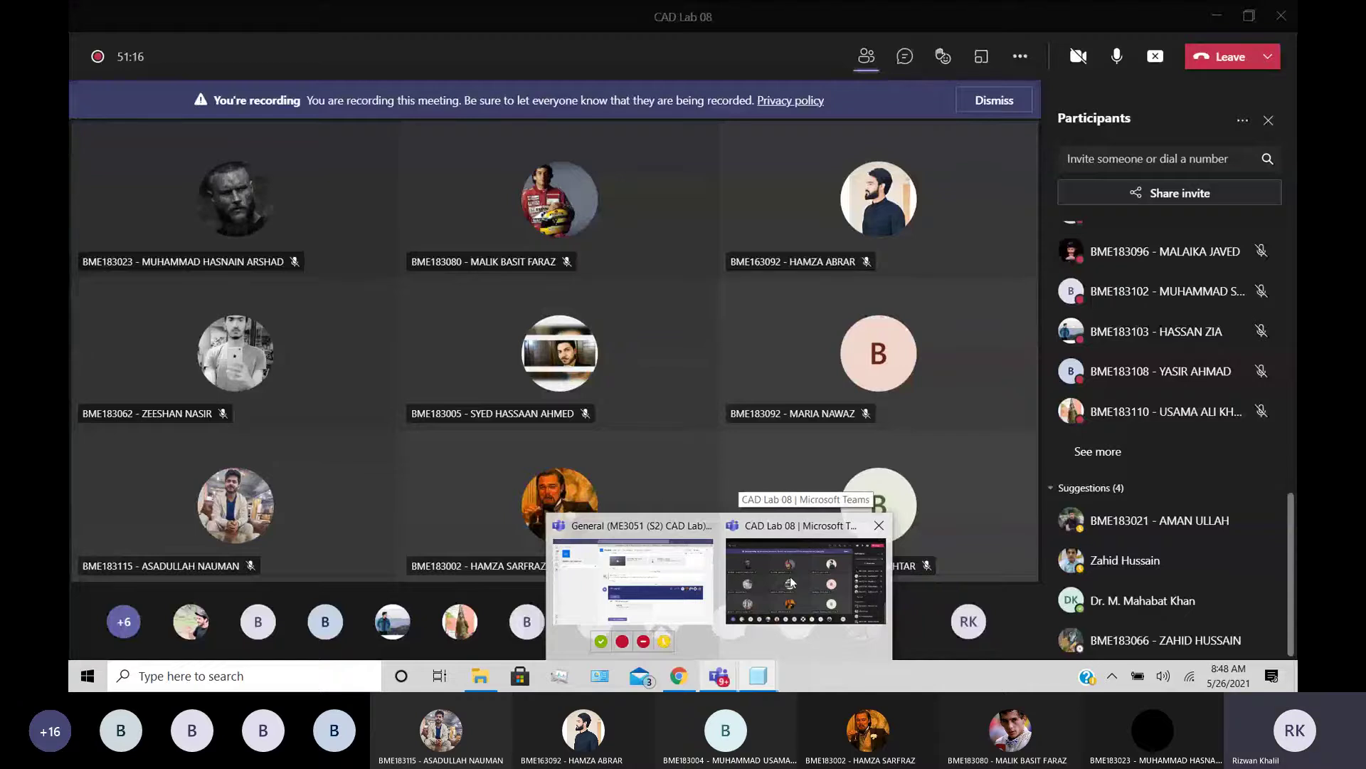
left_click(792, 584)
scroll(1104, 566, "up", 6)
scroll(1104, 566, "up", 4)
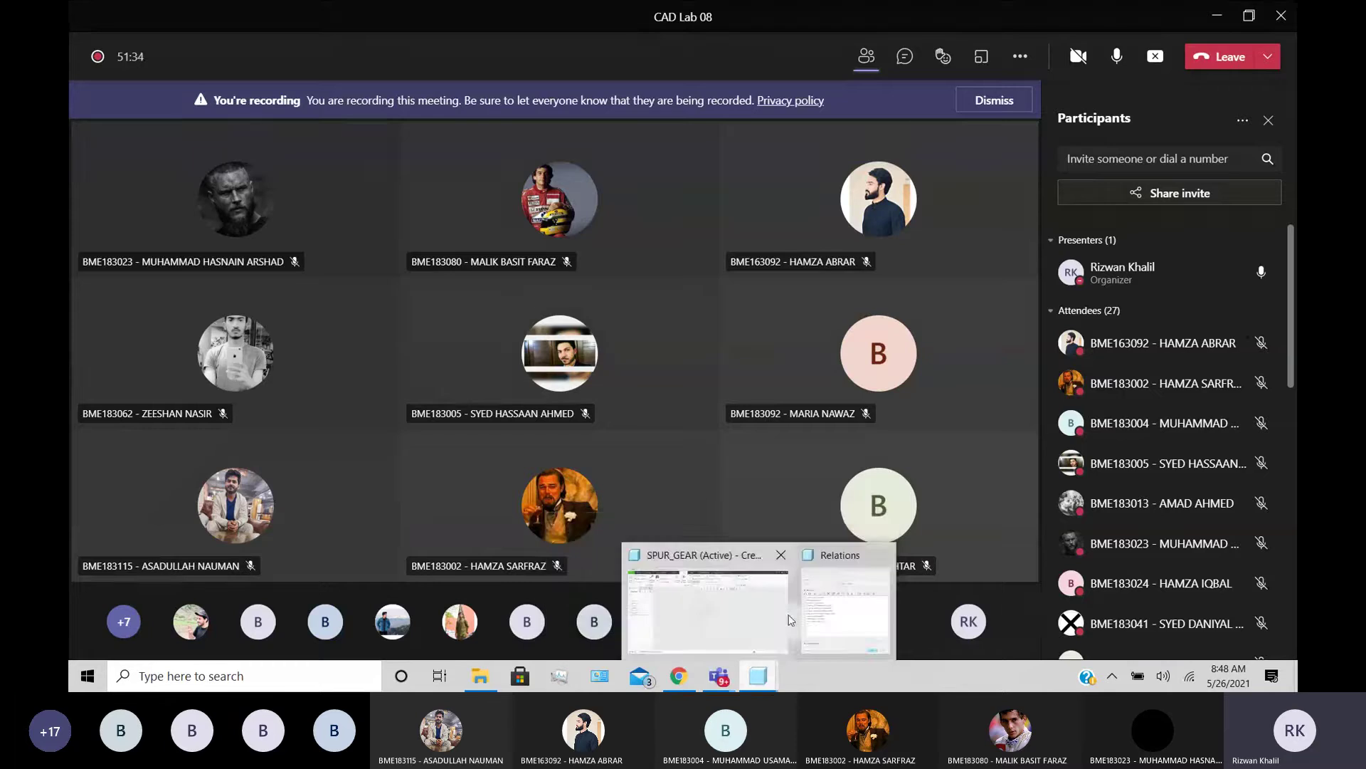
- Switch back to Creo Parametric, verify the gear relations again and accept them
left_click(758, 676)
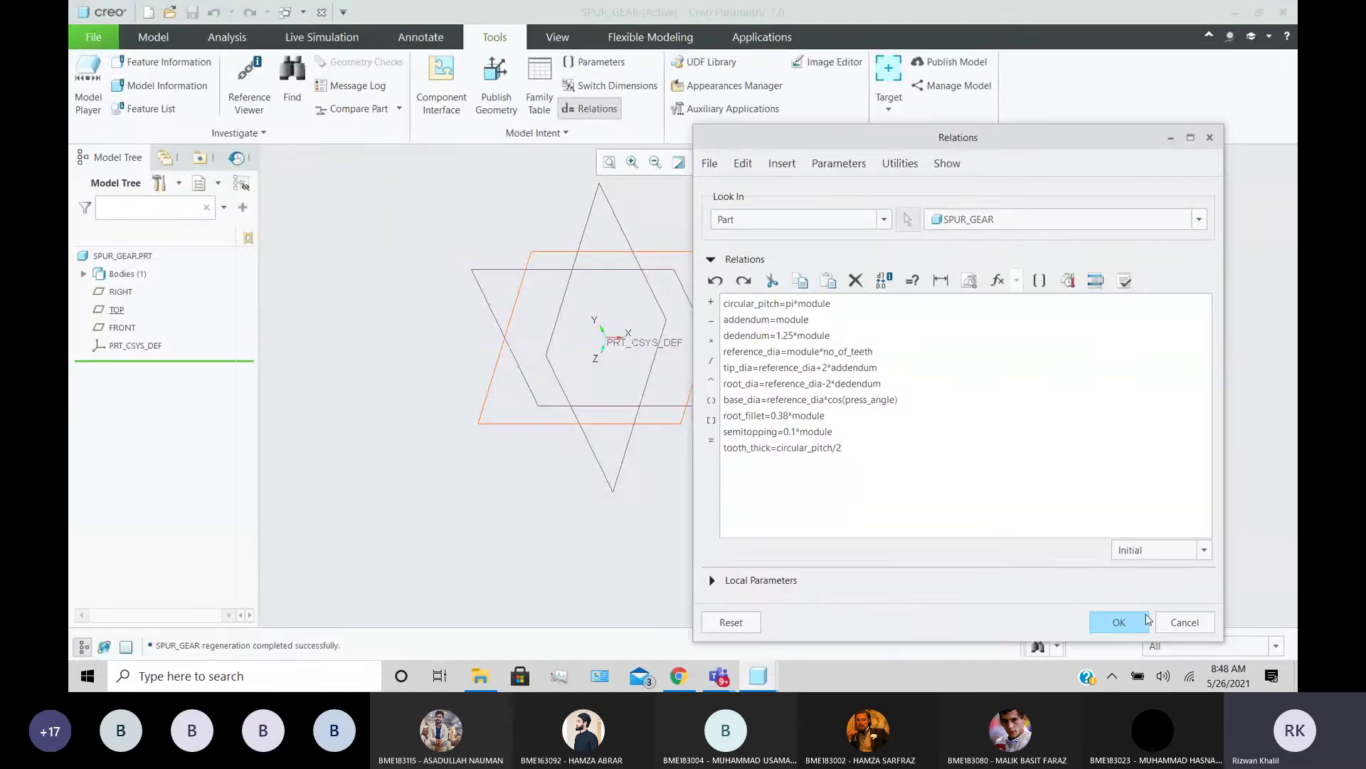
left_click(1124, 279)
left_click(759, 362)
left_click(1119, 621)
scroll(930, 463, "up", 2)
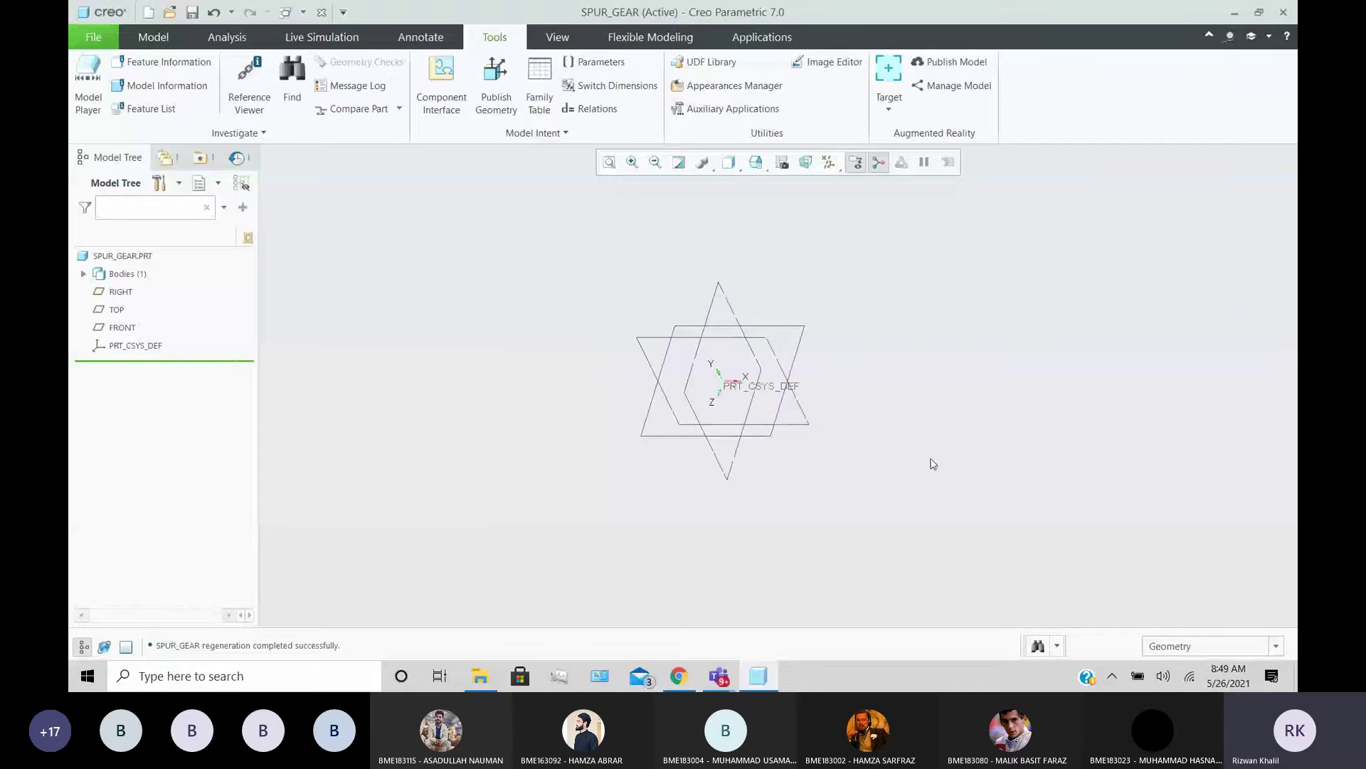
- Review the user-defined and relation-driven values in the part's parameter table
left_click(595, 62)
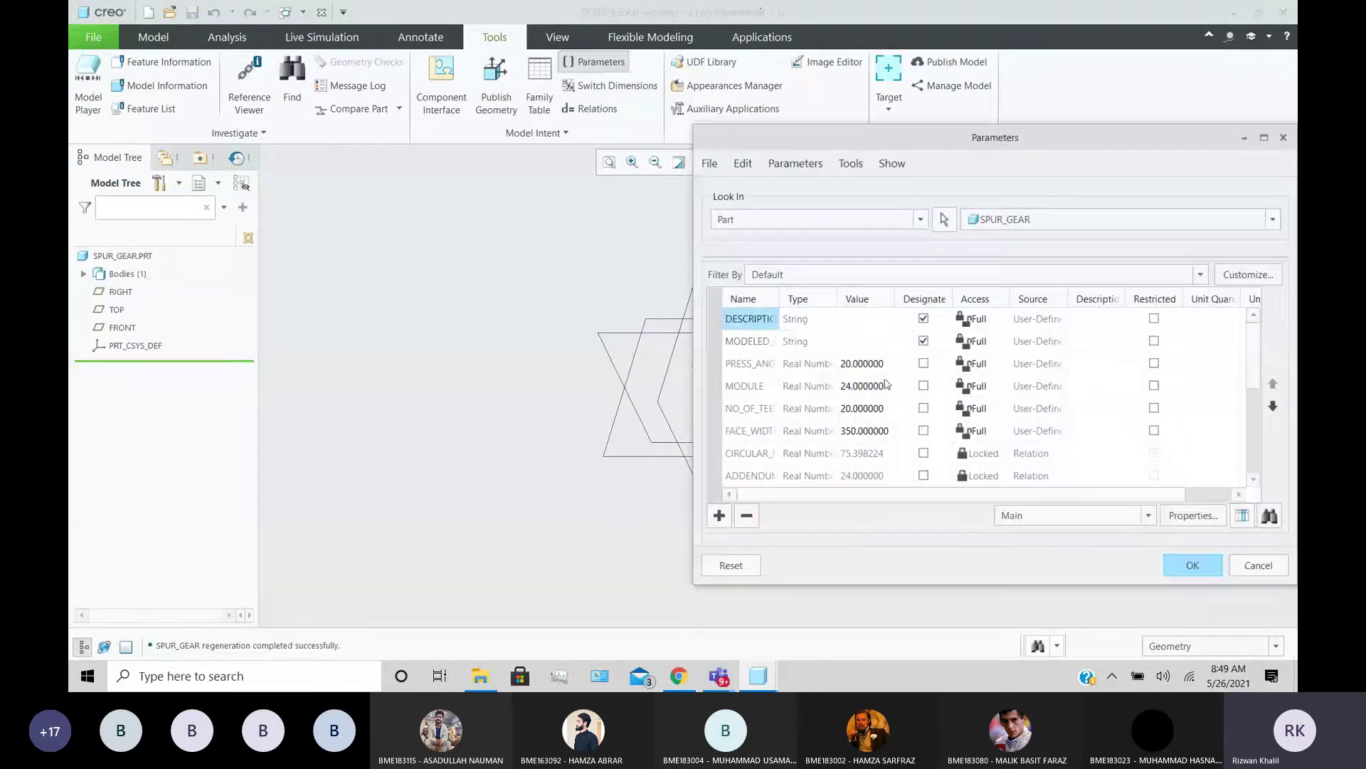
scroll(862, 478, "down", 5)
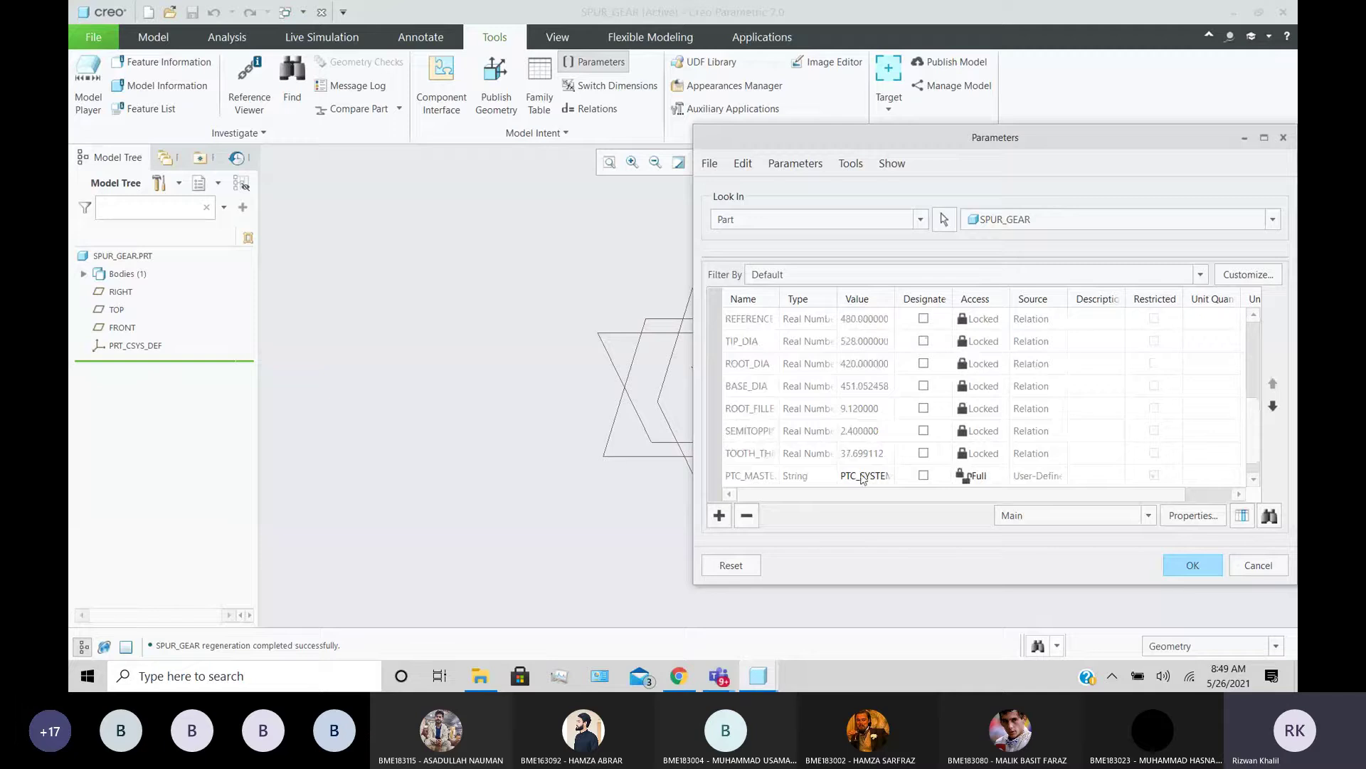
scroll(862, 478, "up", 2)
scroll(862, 479, "up", 3)
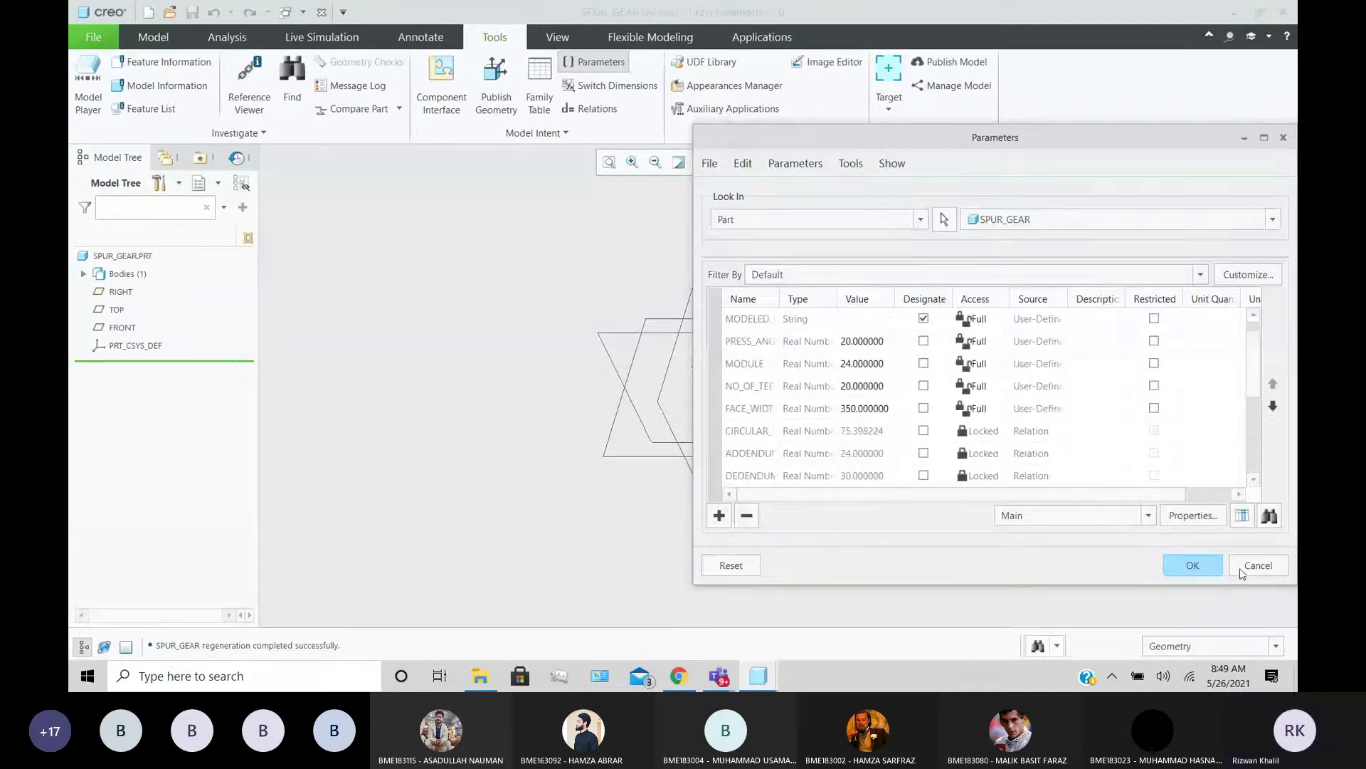
left_click(1203, 568)
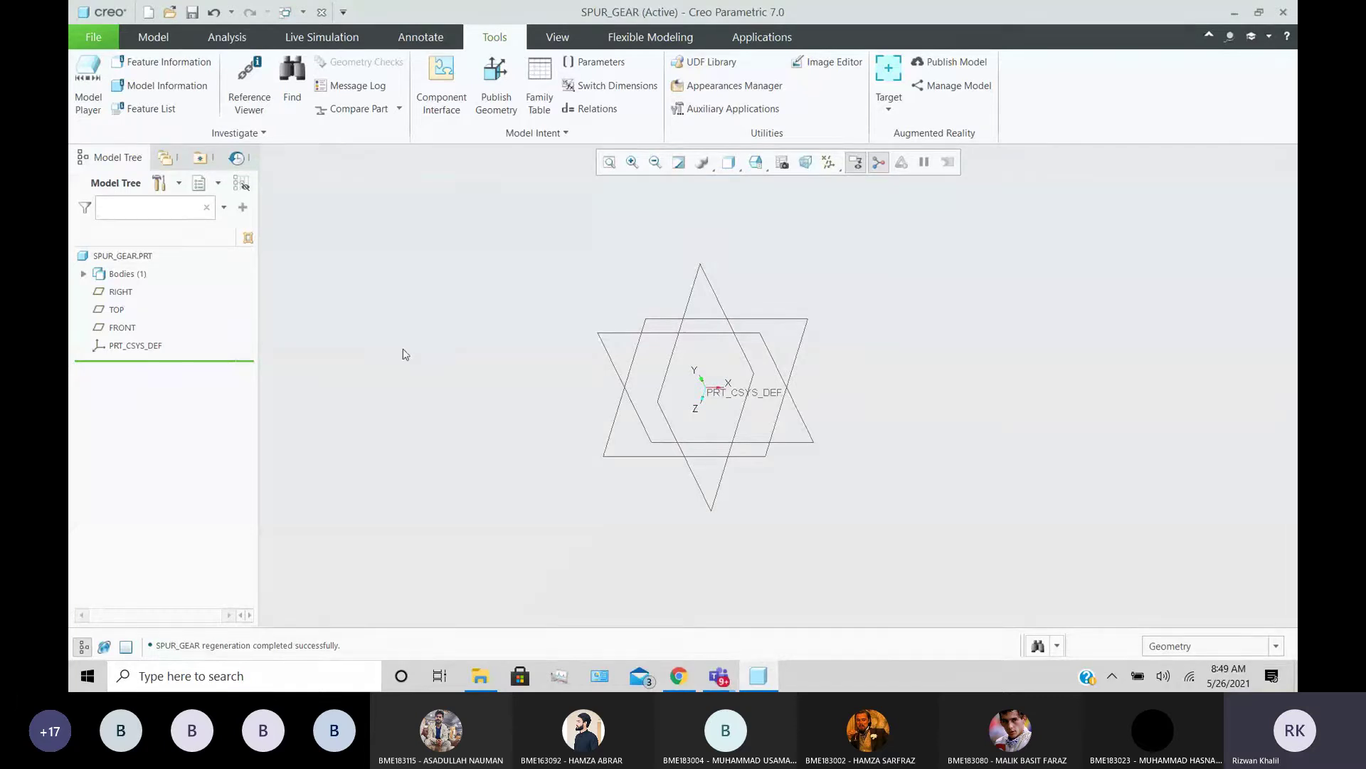
- Sketch a circle about 260 in diameter on the FRONT plane, centred on the part's origin, and finish the sketch
left_click(158, 33)
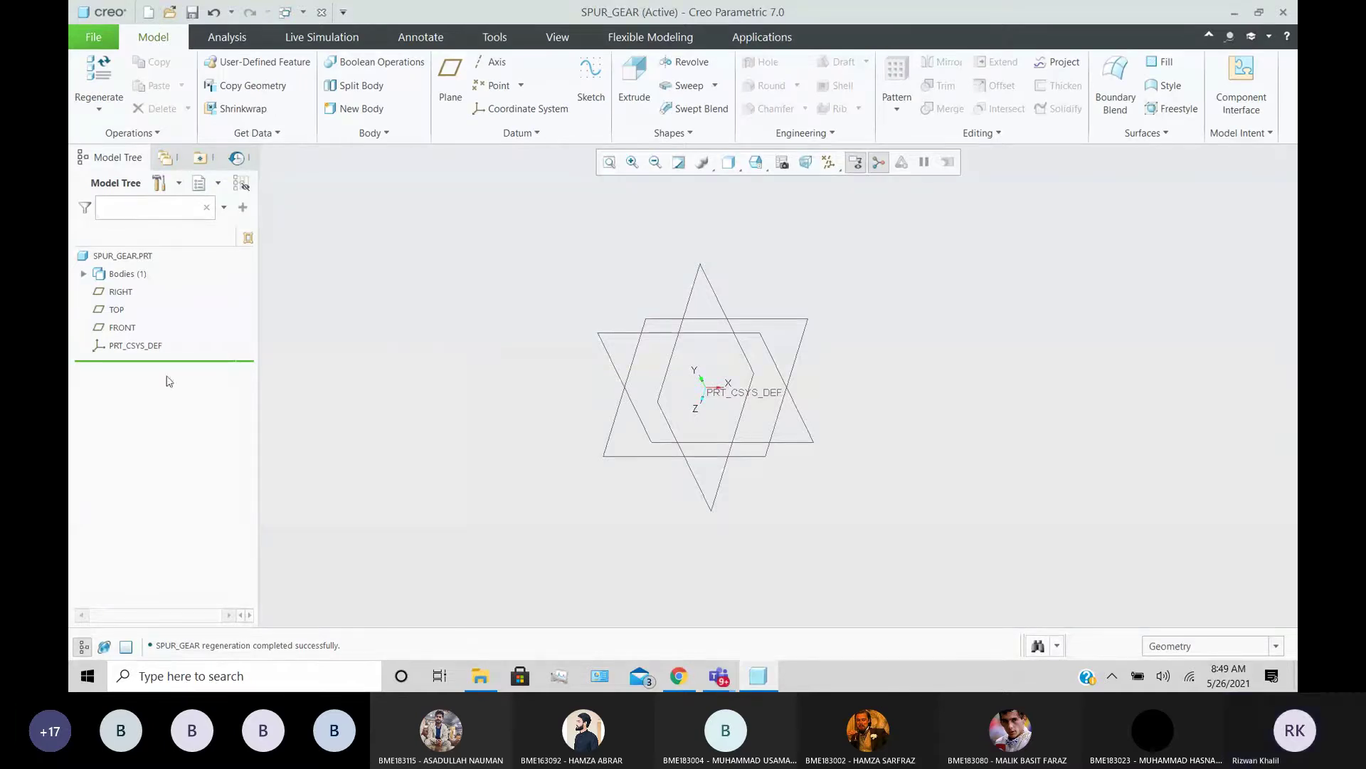
left_click(122, 328)
left_click(590, 80)
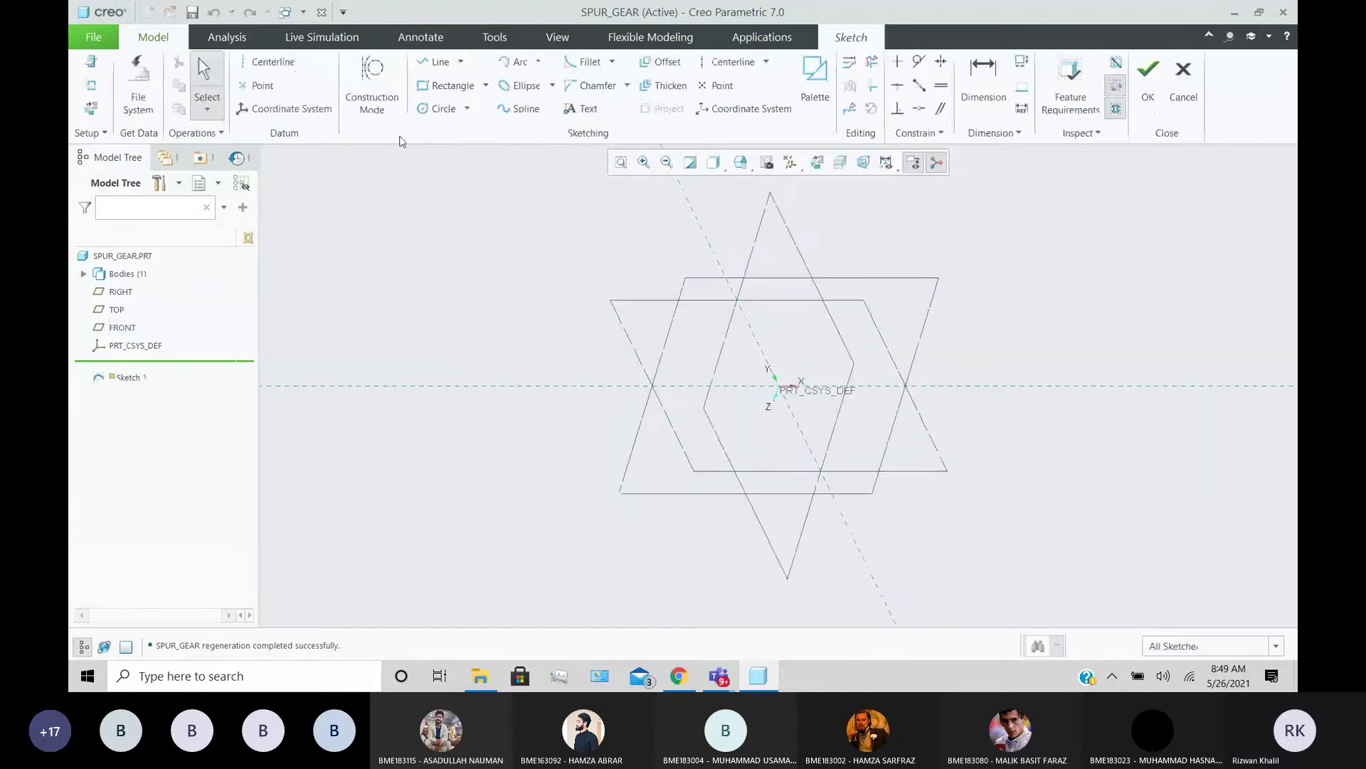
left_click(90, 109)
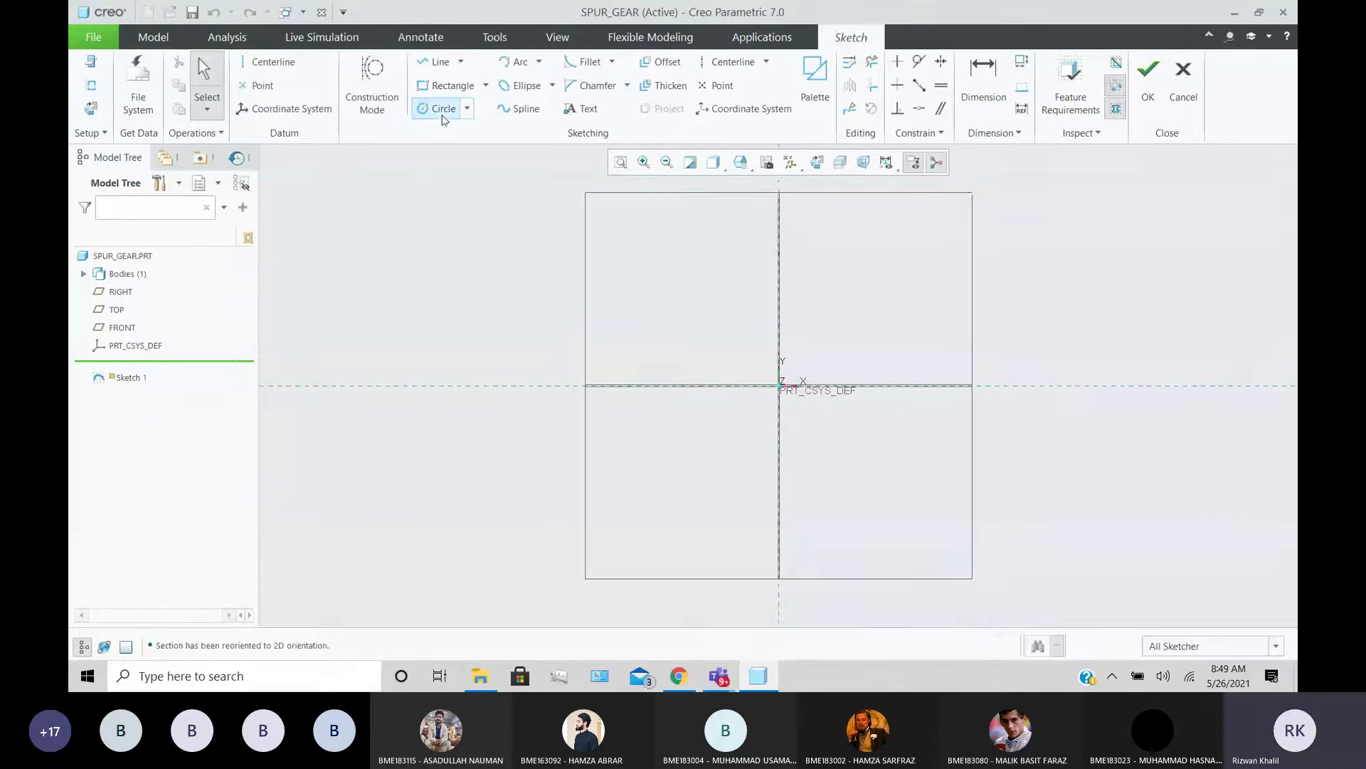
left_click(443, 108)
left_click(788, 386)
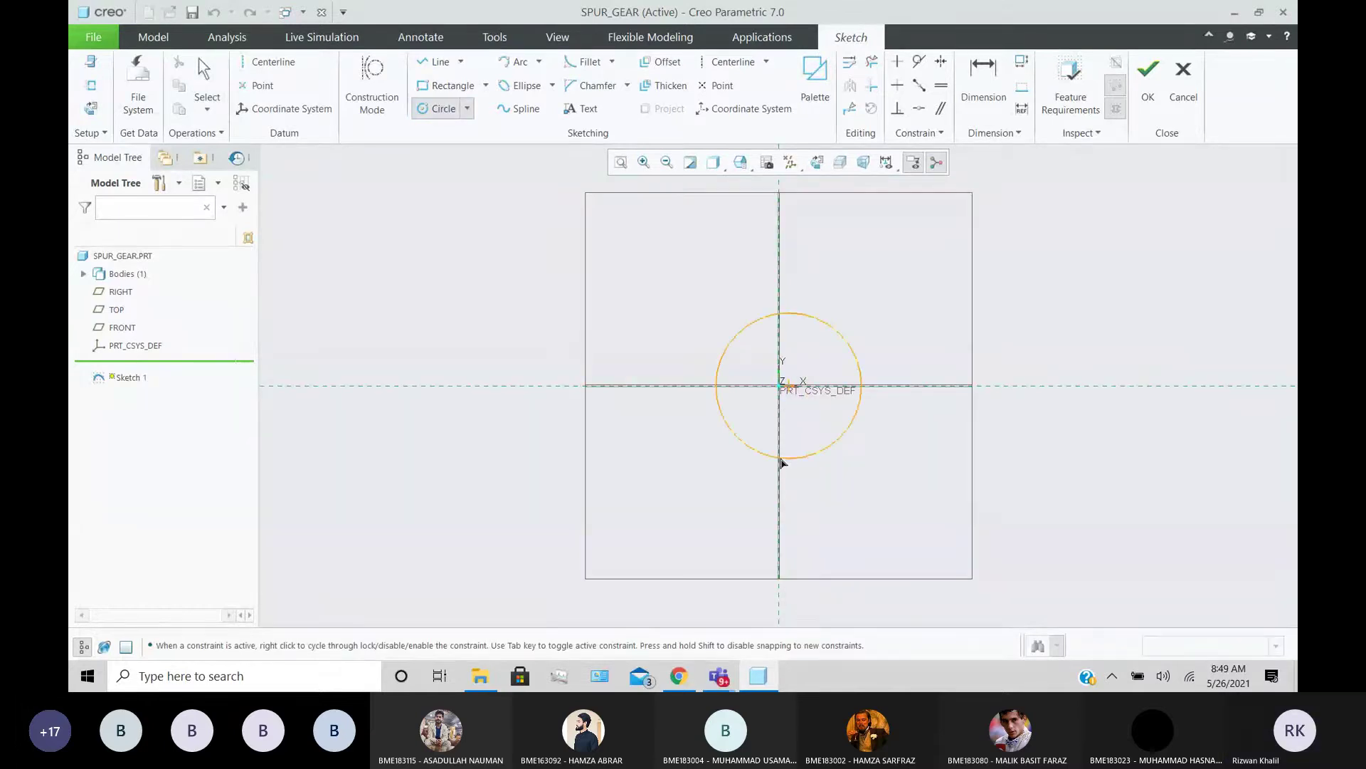
middle_click(782, 459)
left_click(780, 387)
left_click(858, 326)
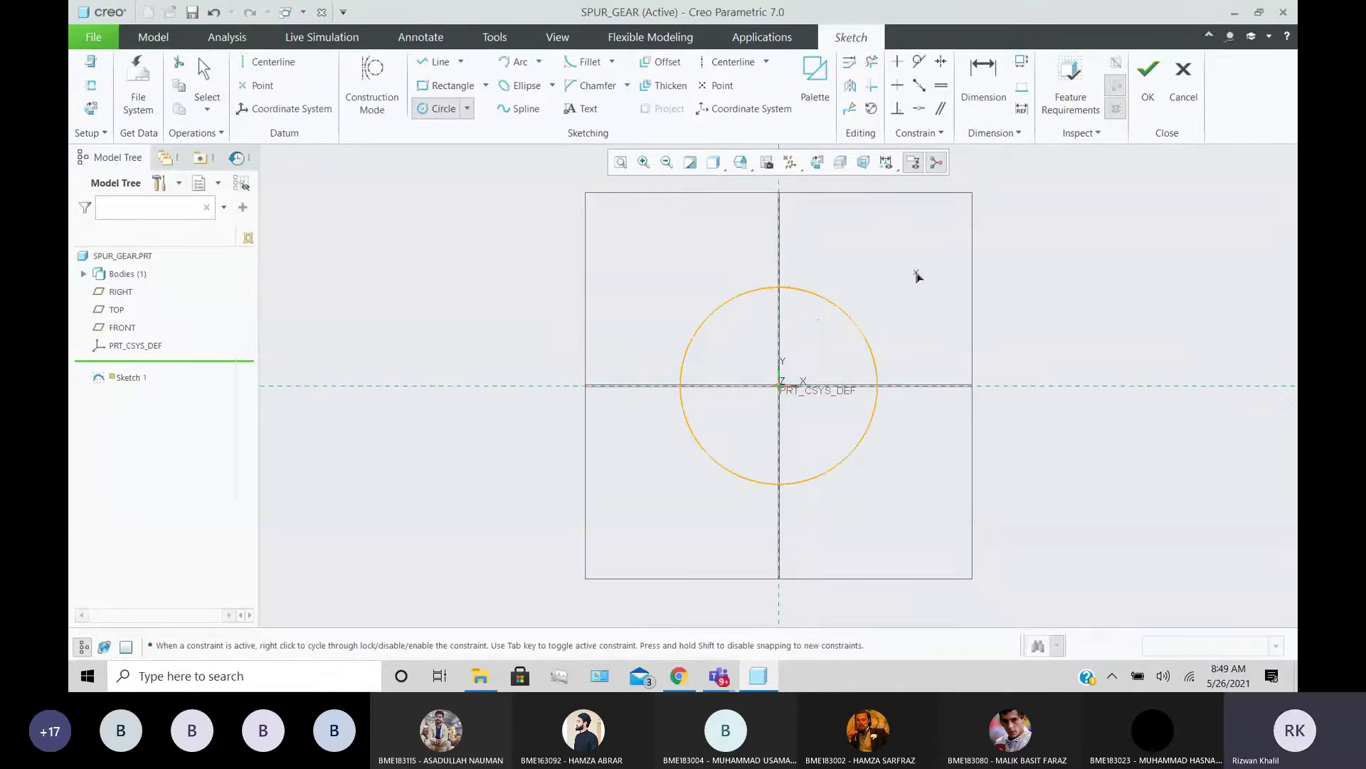
middle_click(916, 271)
left_click(1143, 112)
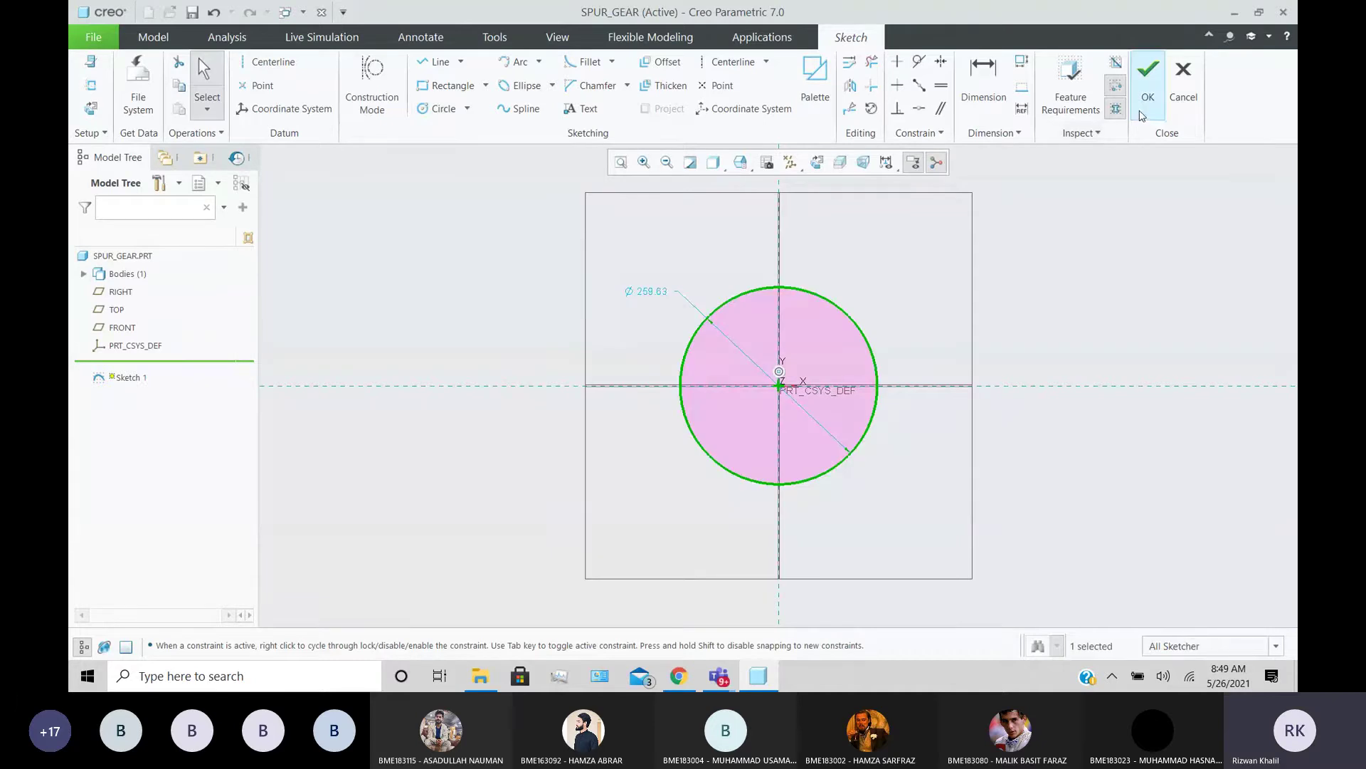
- Extrude the sketched circle into a solid cylinder with the default depth of 259.63
key("x")
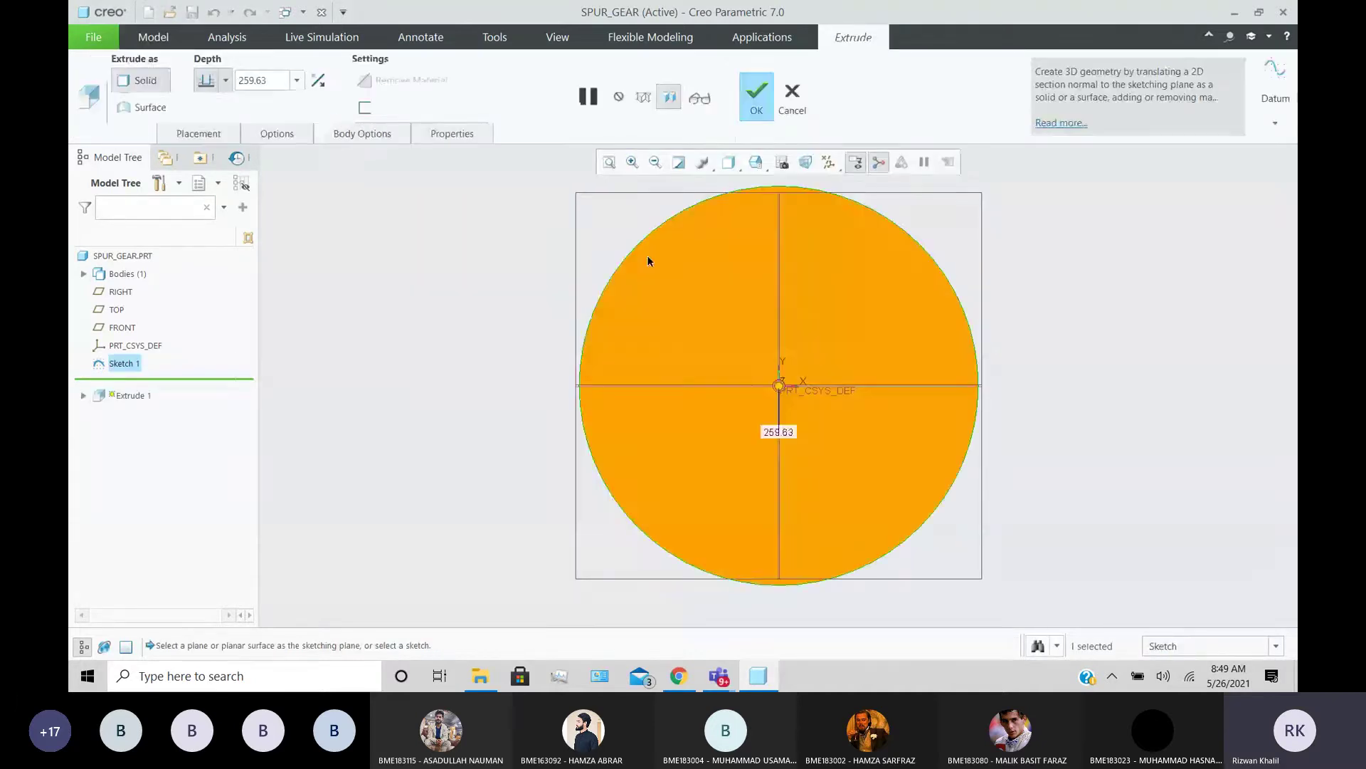
middle_click_drag(647, 255, 539, 291)
middle_click(537, 292)
scroll(538, 294, "up", 3)
left_click(1059, 366)
middle_click_drag(976, 368, 958, 358)
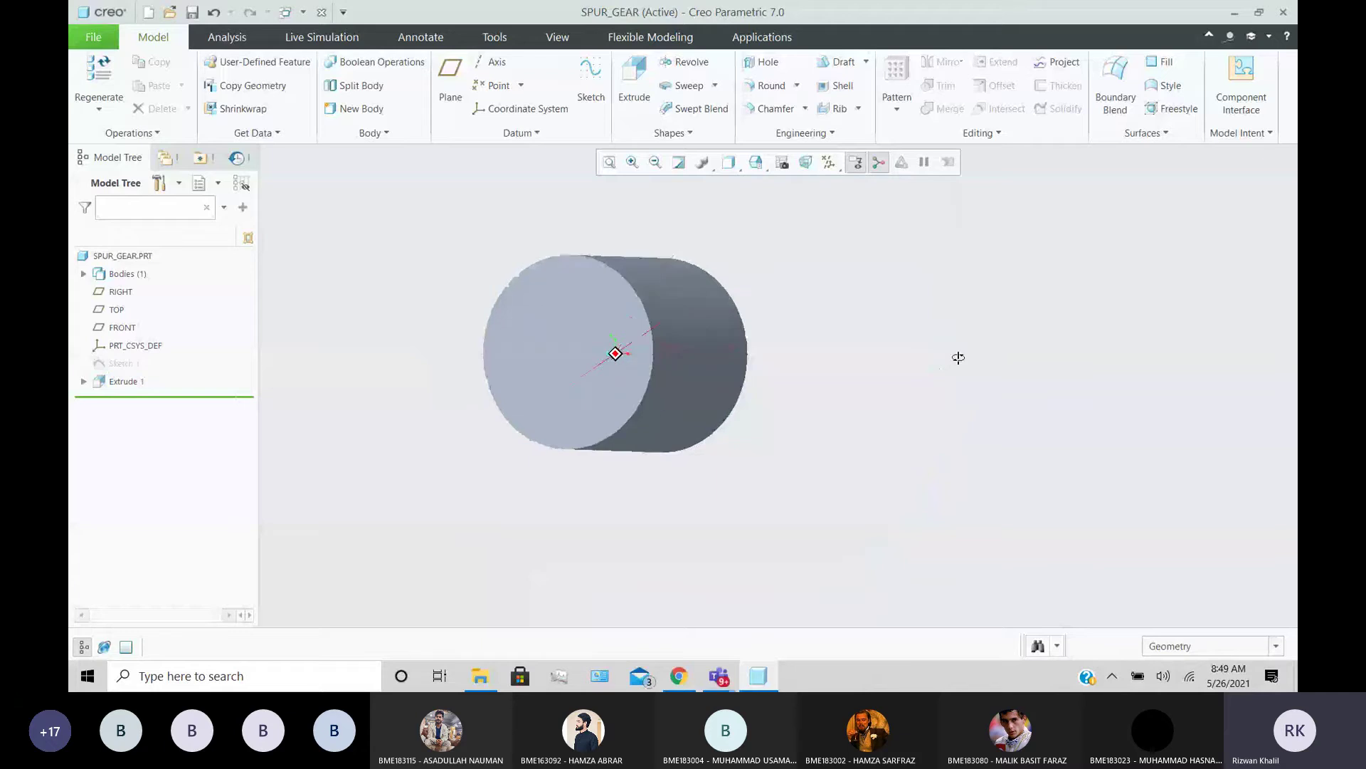
- Drive the extruded cylinder's diameter with the root_dia parameter, adding it as a relation
double_click(516, 327)
middle_click_drag(516, 327, 619, 398)
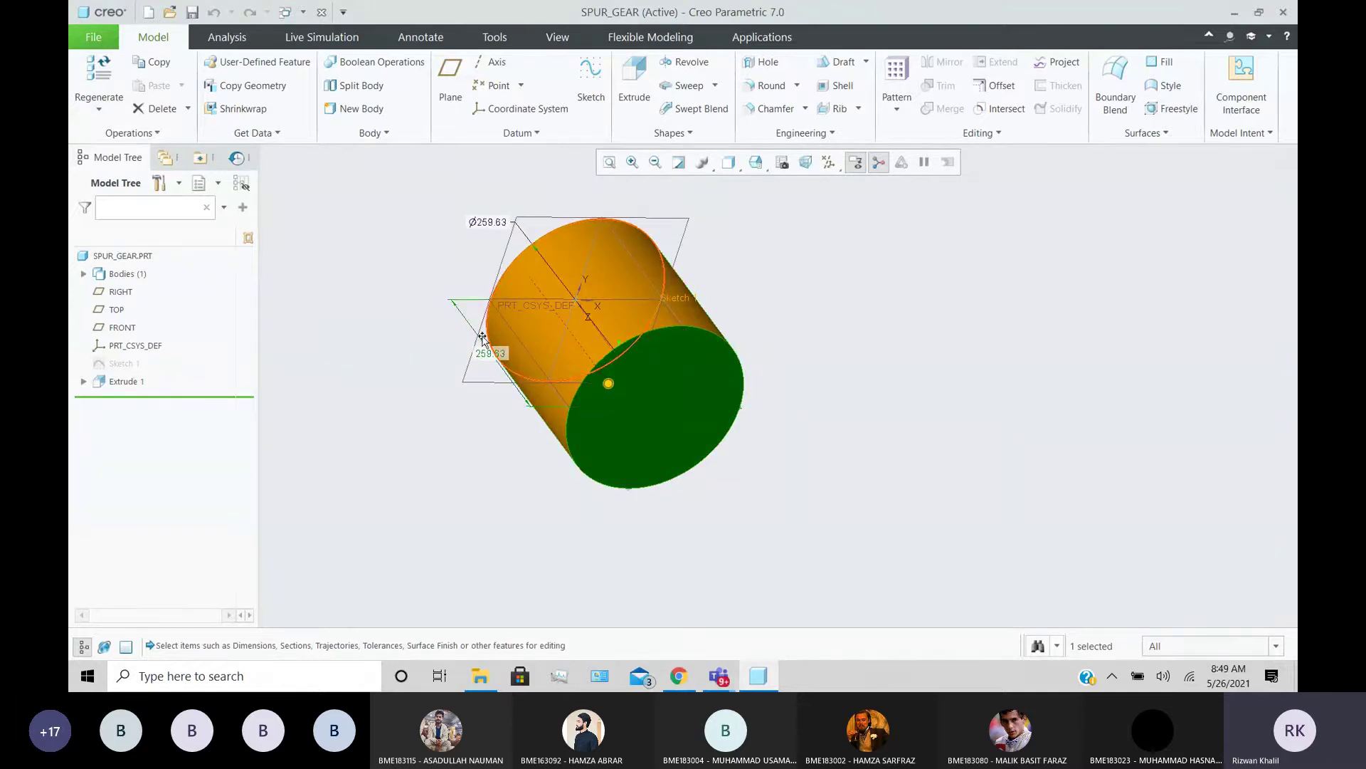
middle_click_drag(481, 332, 552, 382)
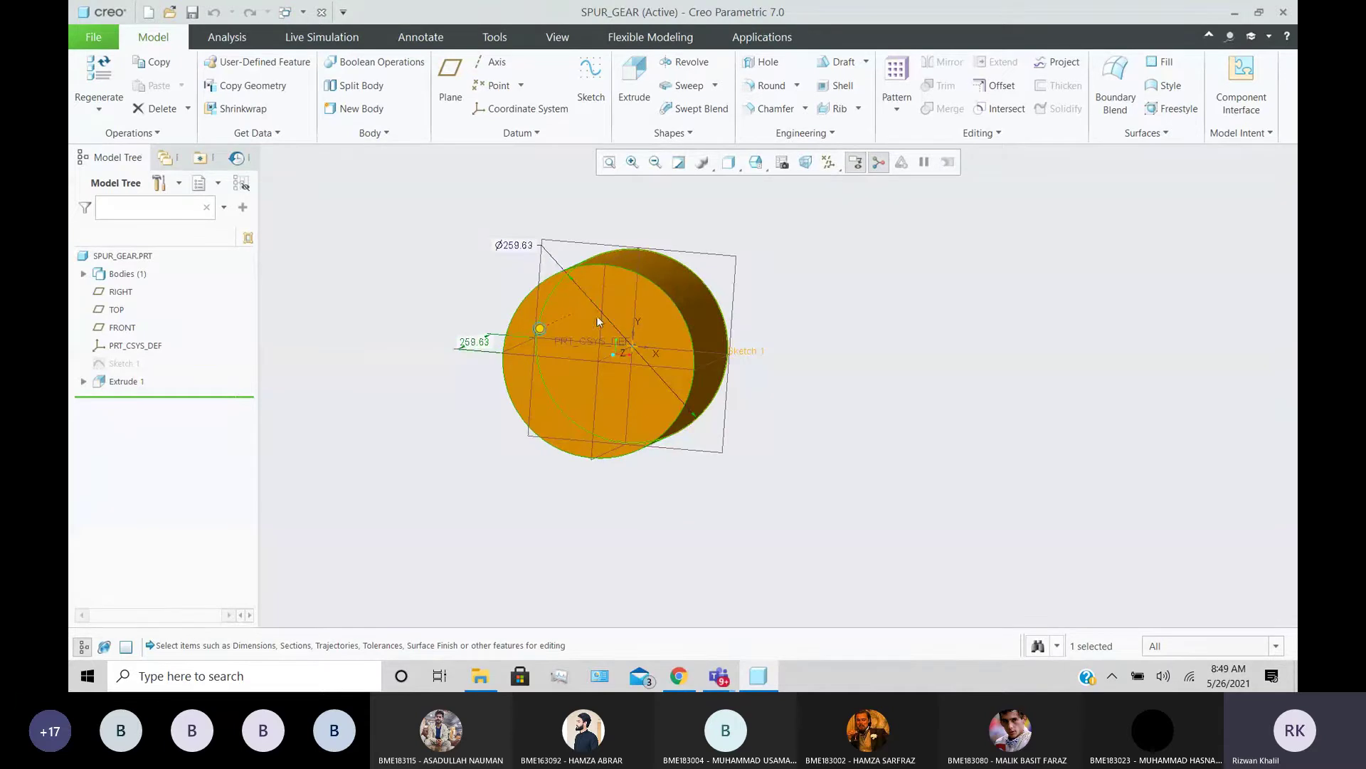
double_click(513, 245)
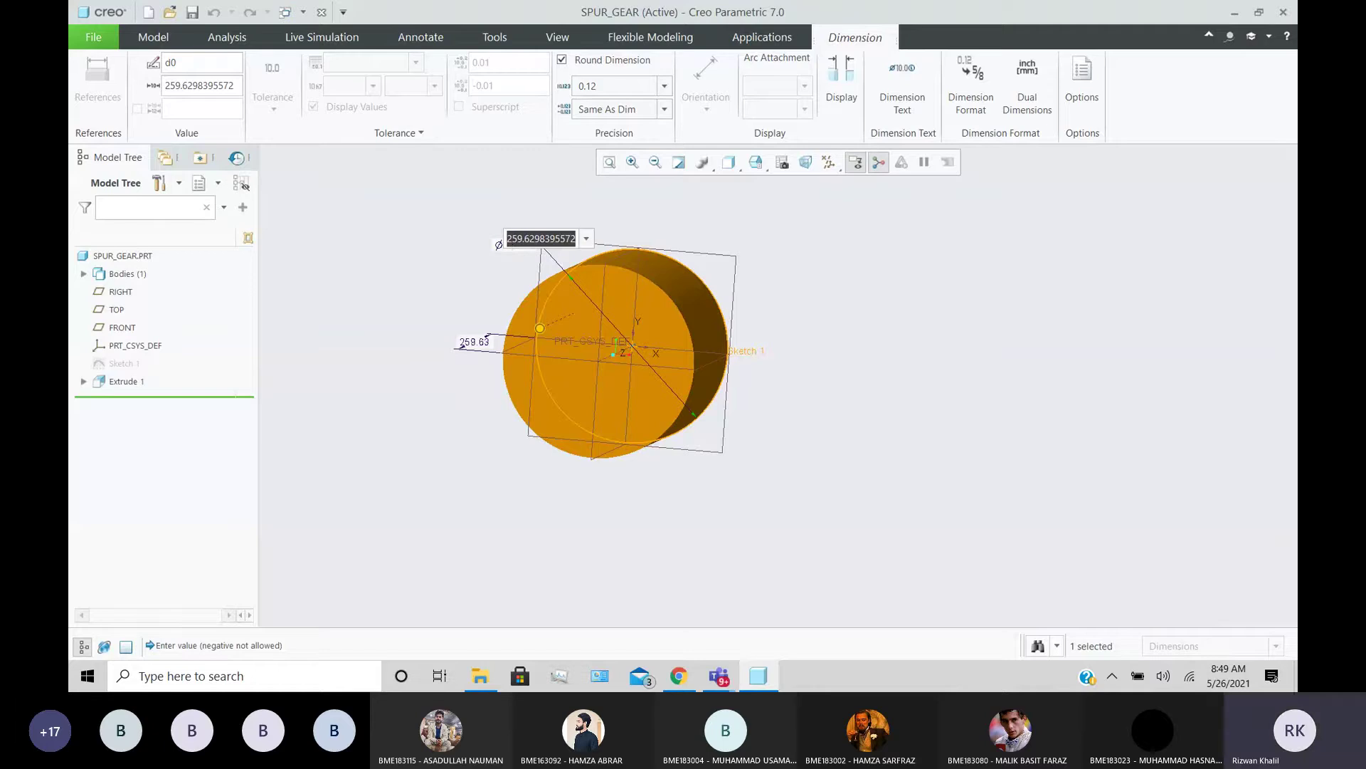
type("root_dia")
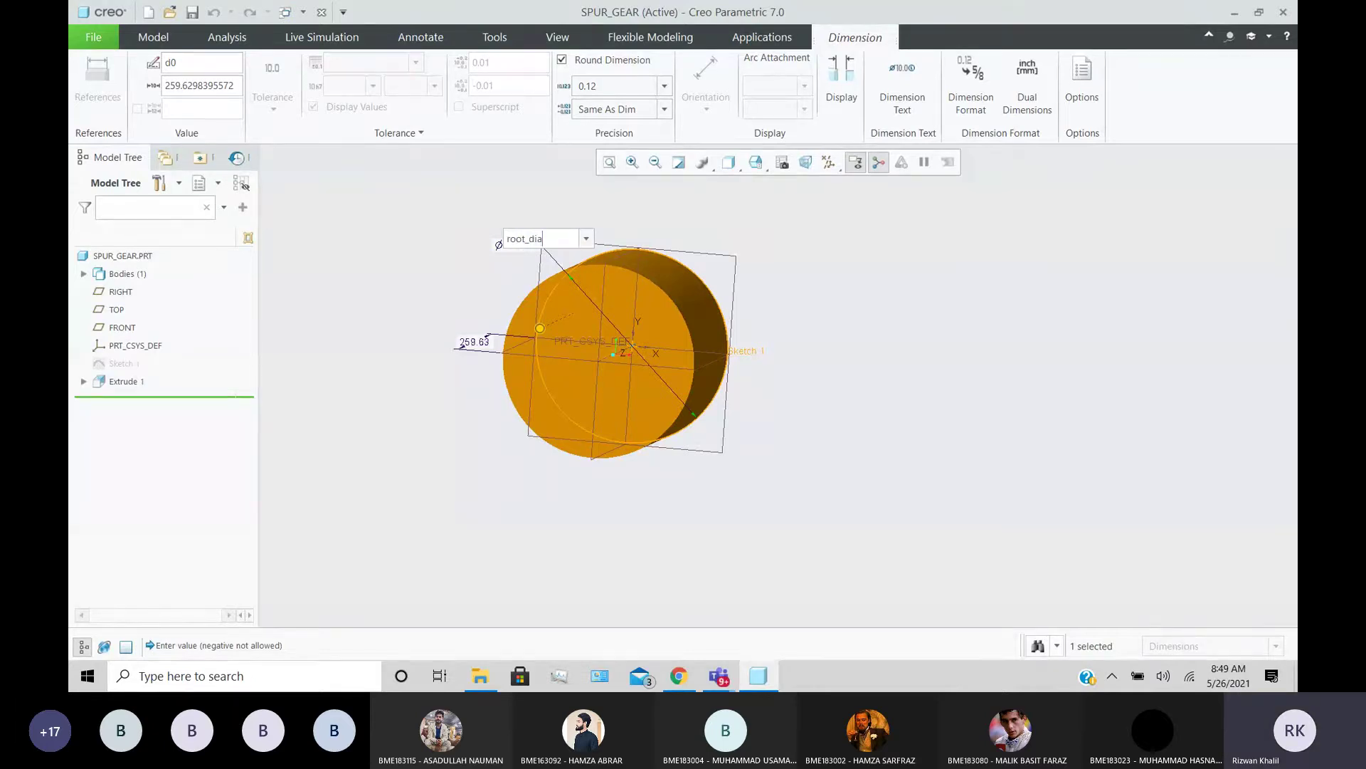
key("Return")
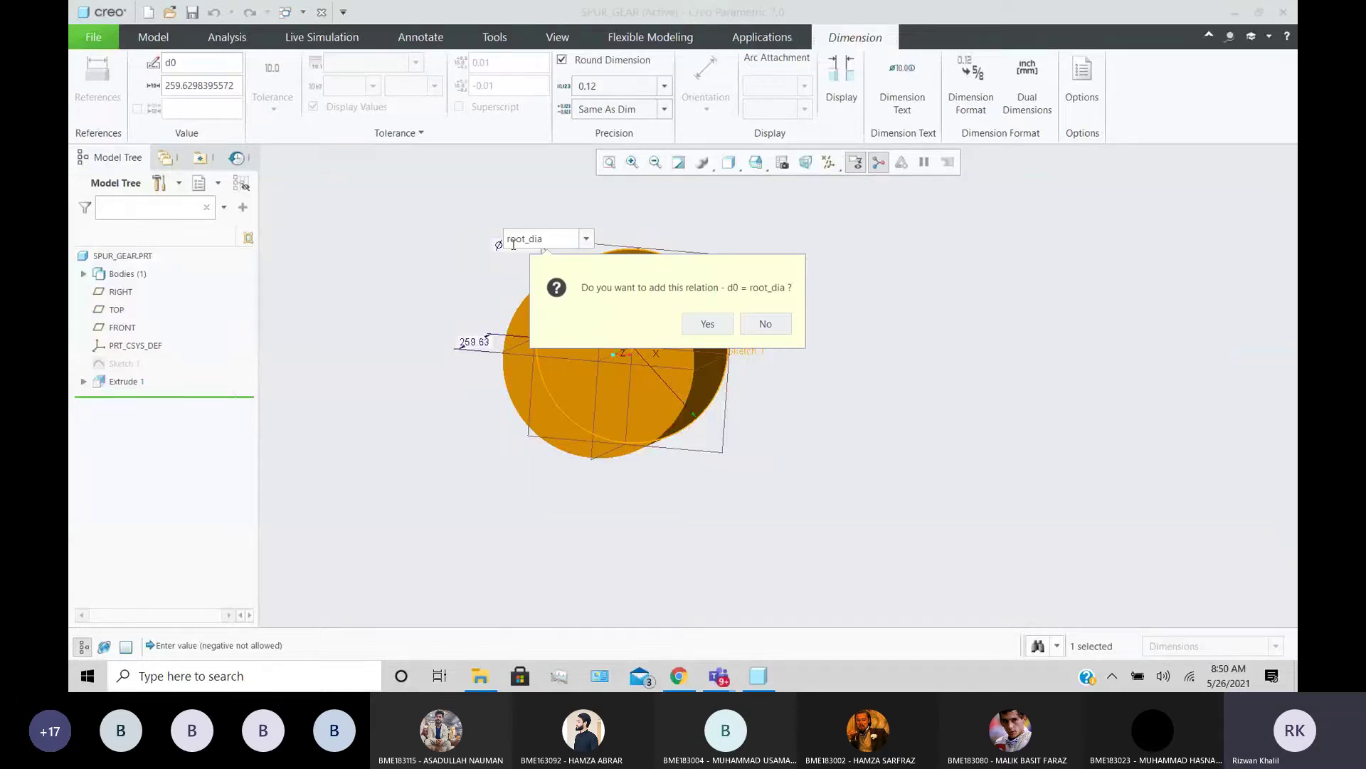
key("Return")
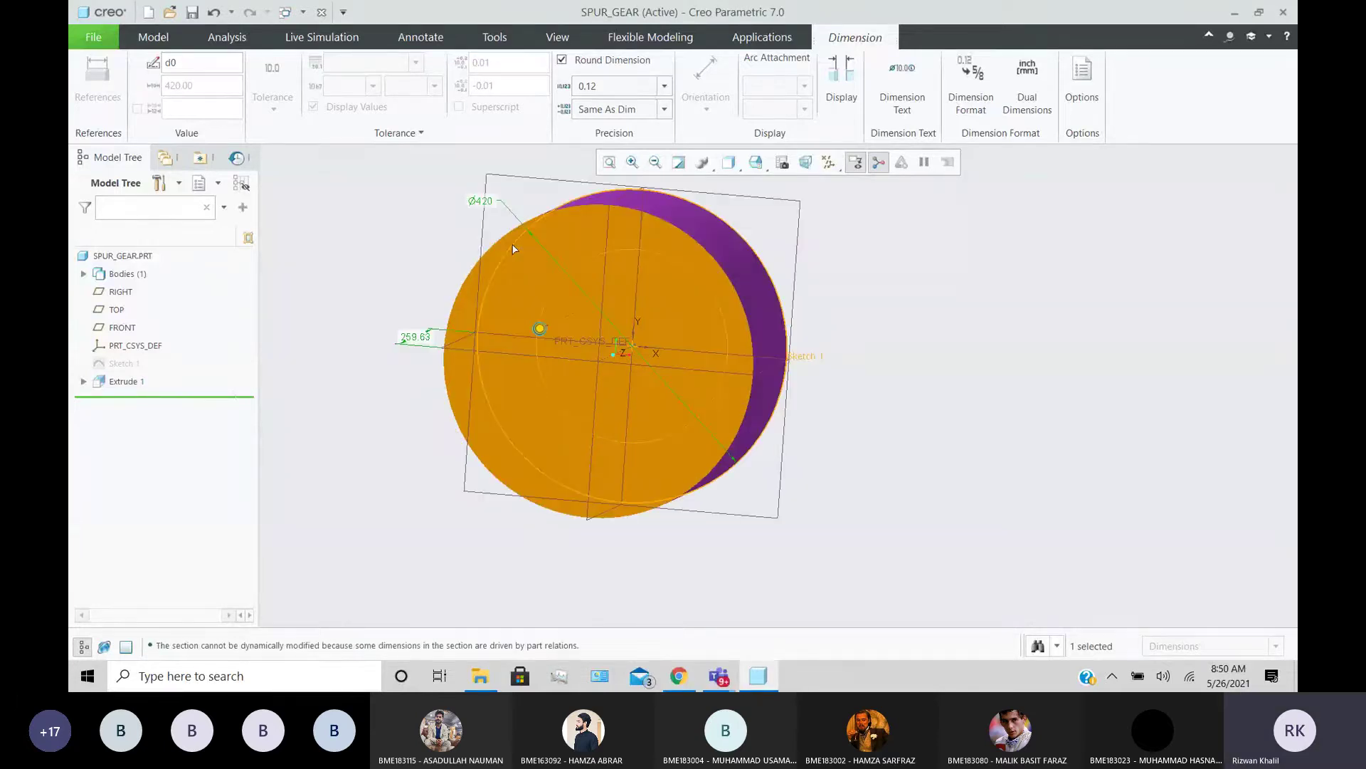
- Drive the cylinder's extrusion depth with the face_width parameter, adding the relation and regenerating the part
double_click(415, 337)
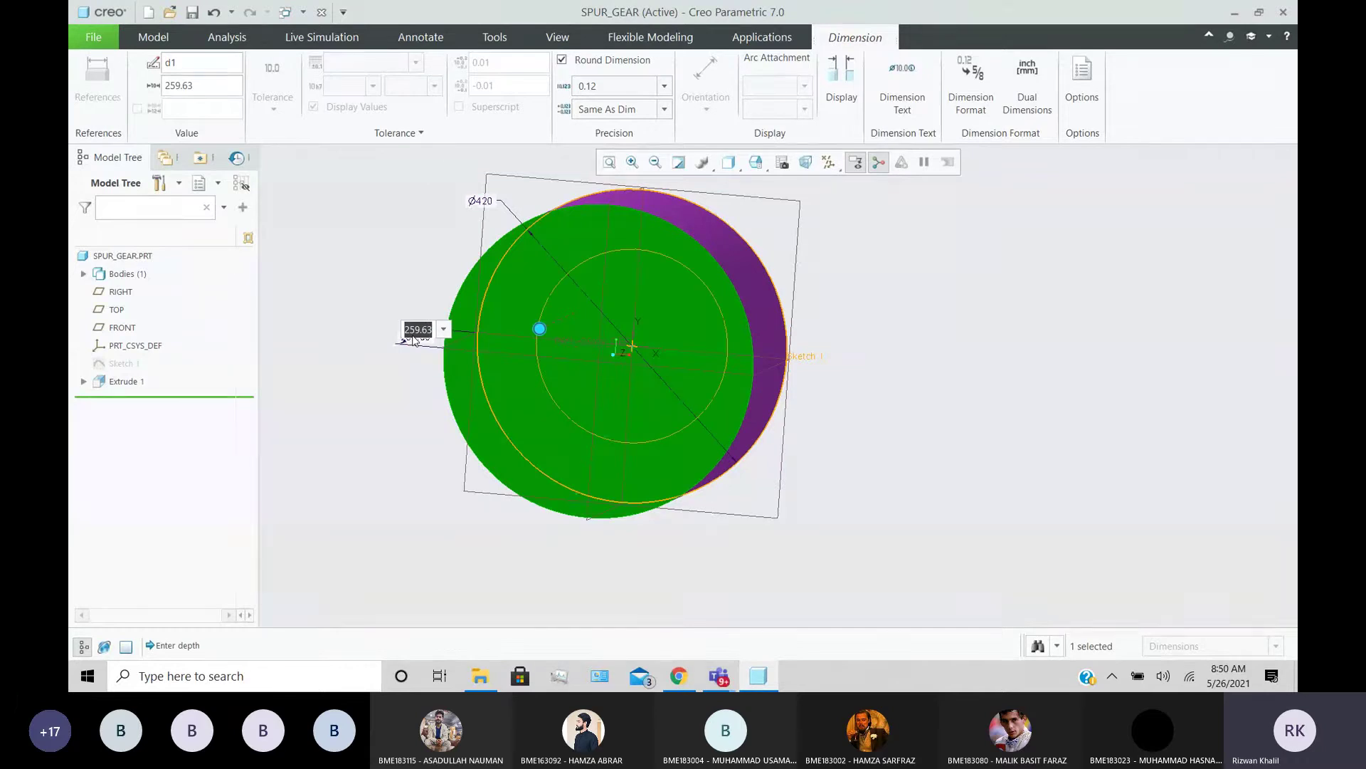
type("face")
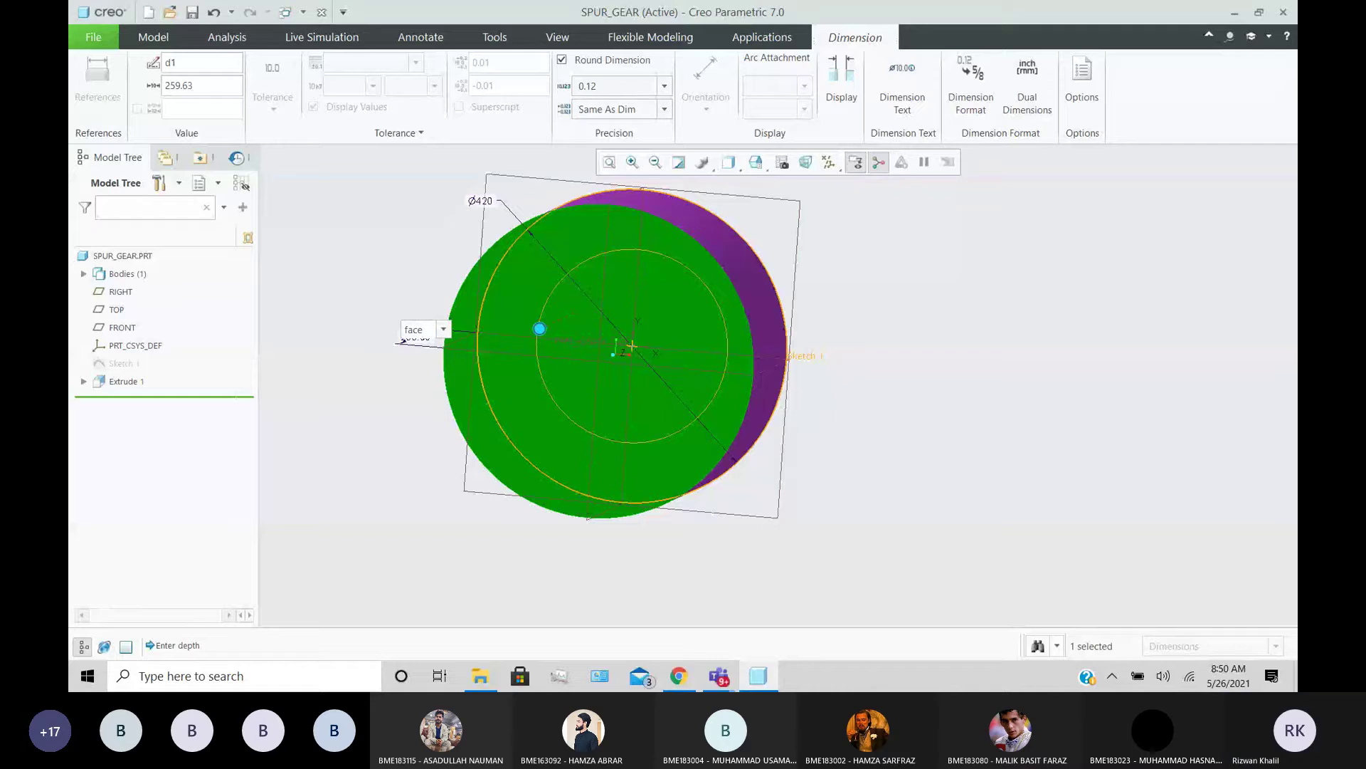
type("_width")
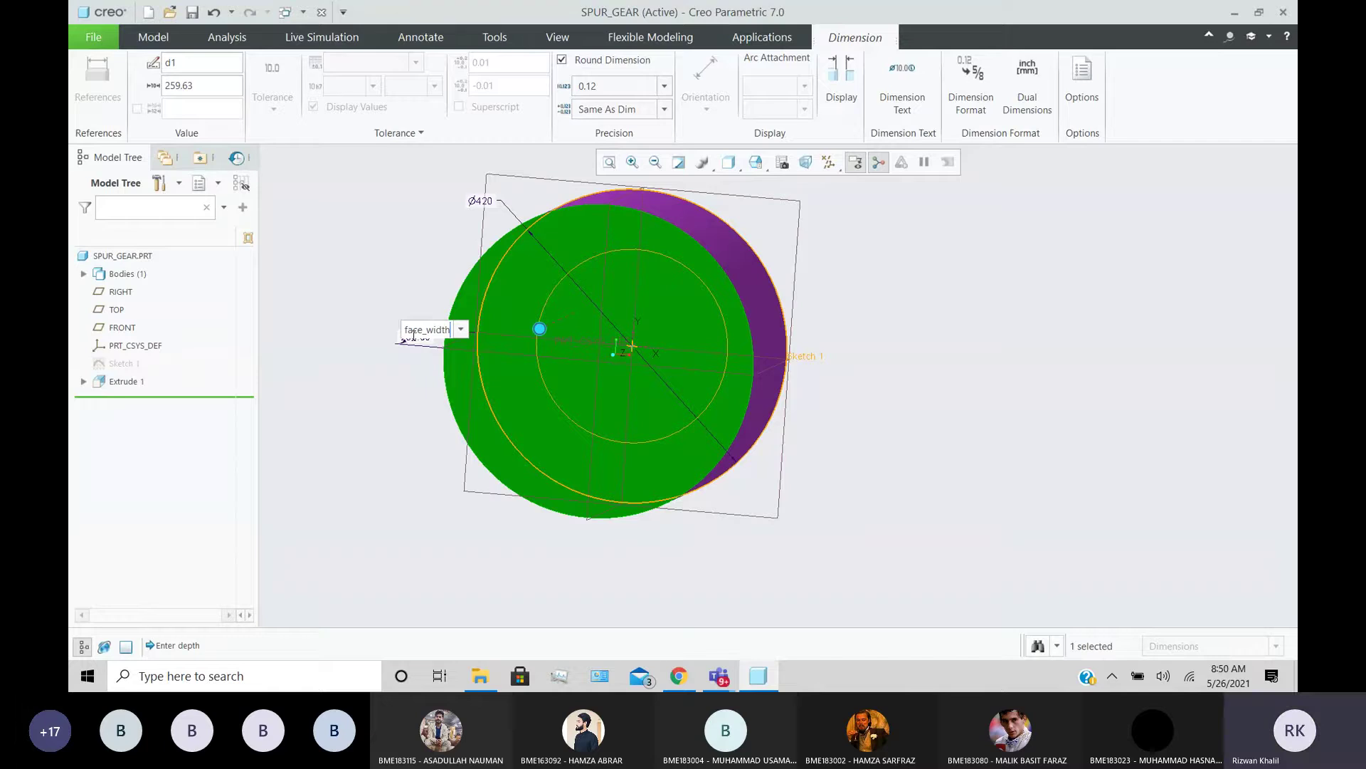
key("Return")
key("Return")
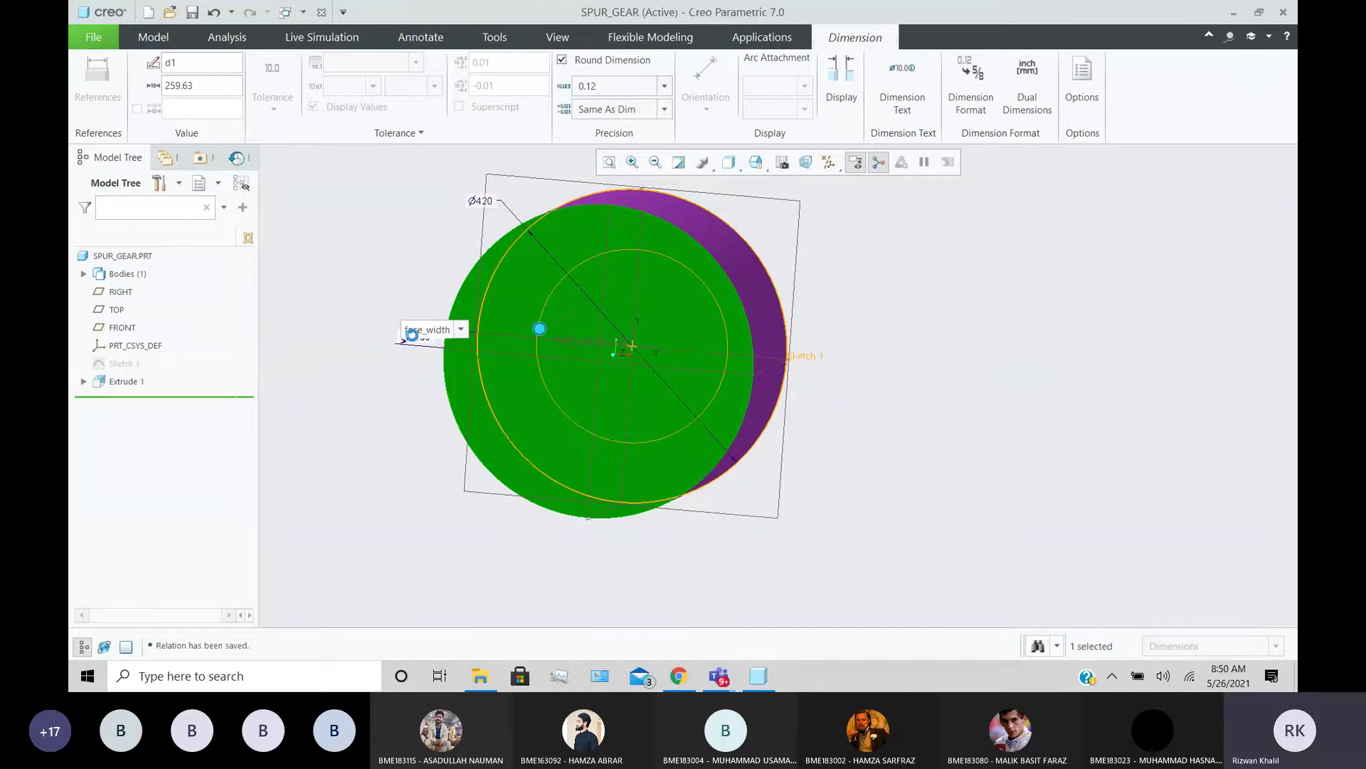
key("ctrl+d")
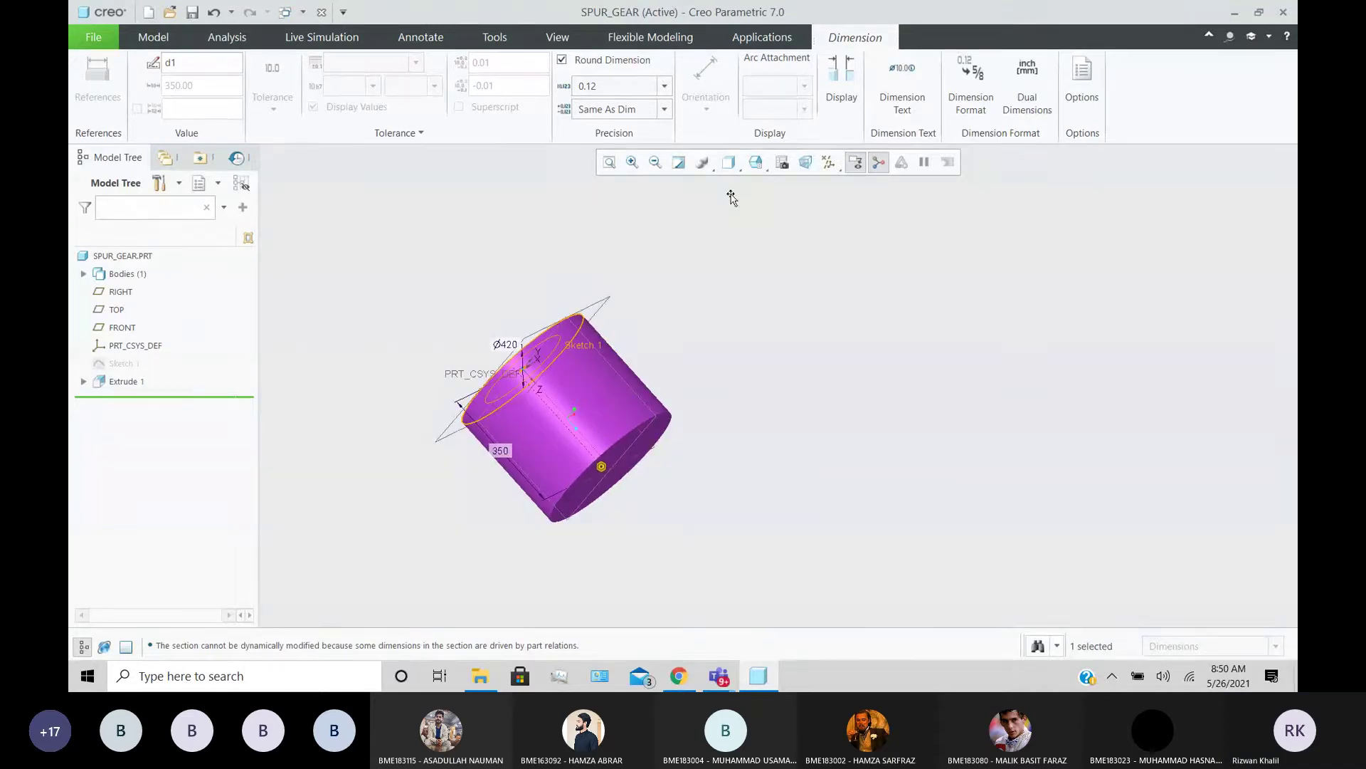
middle_click(698, 299)
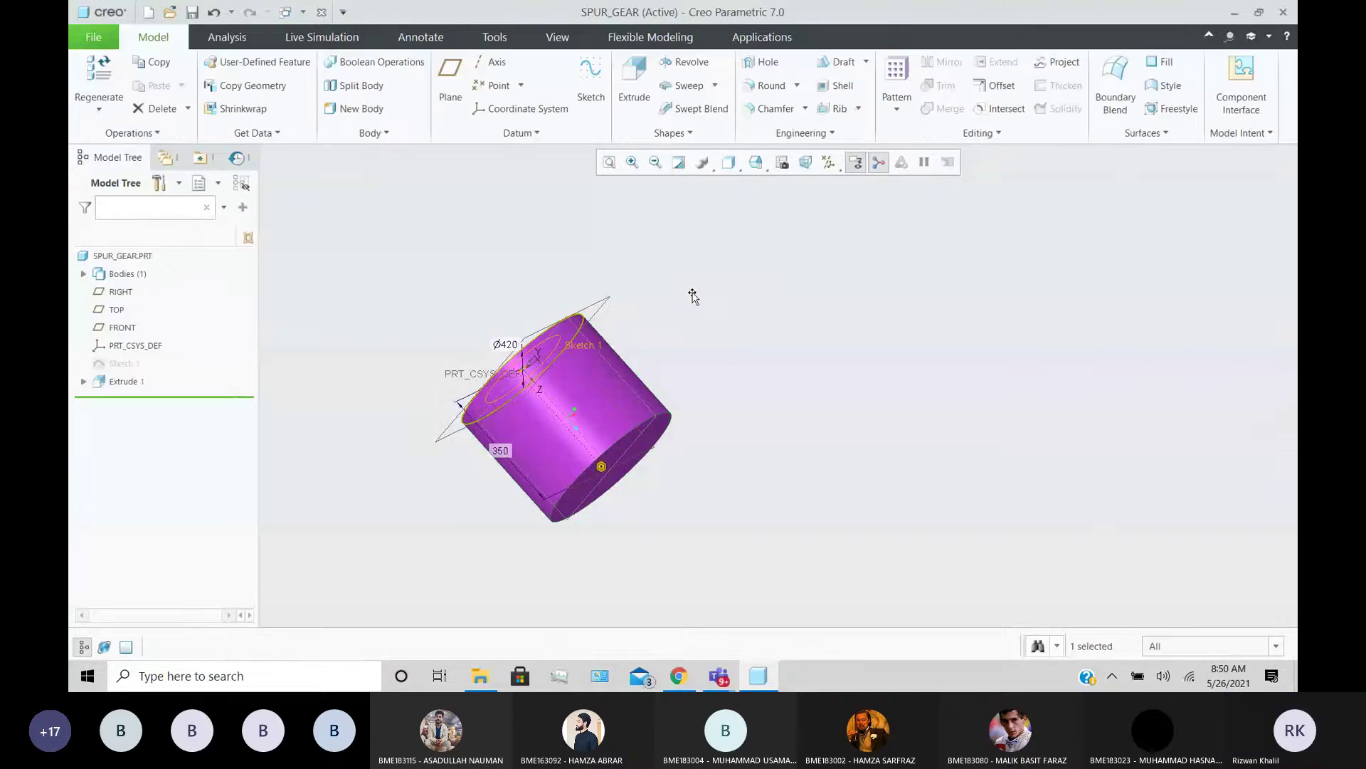
middle_click_drag(694, 297, 693, 304)
middle_click(694, 305)
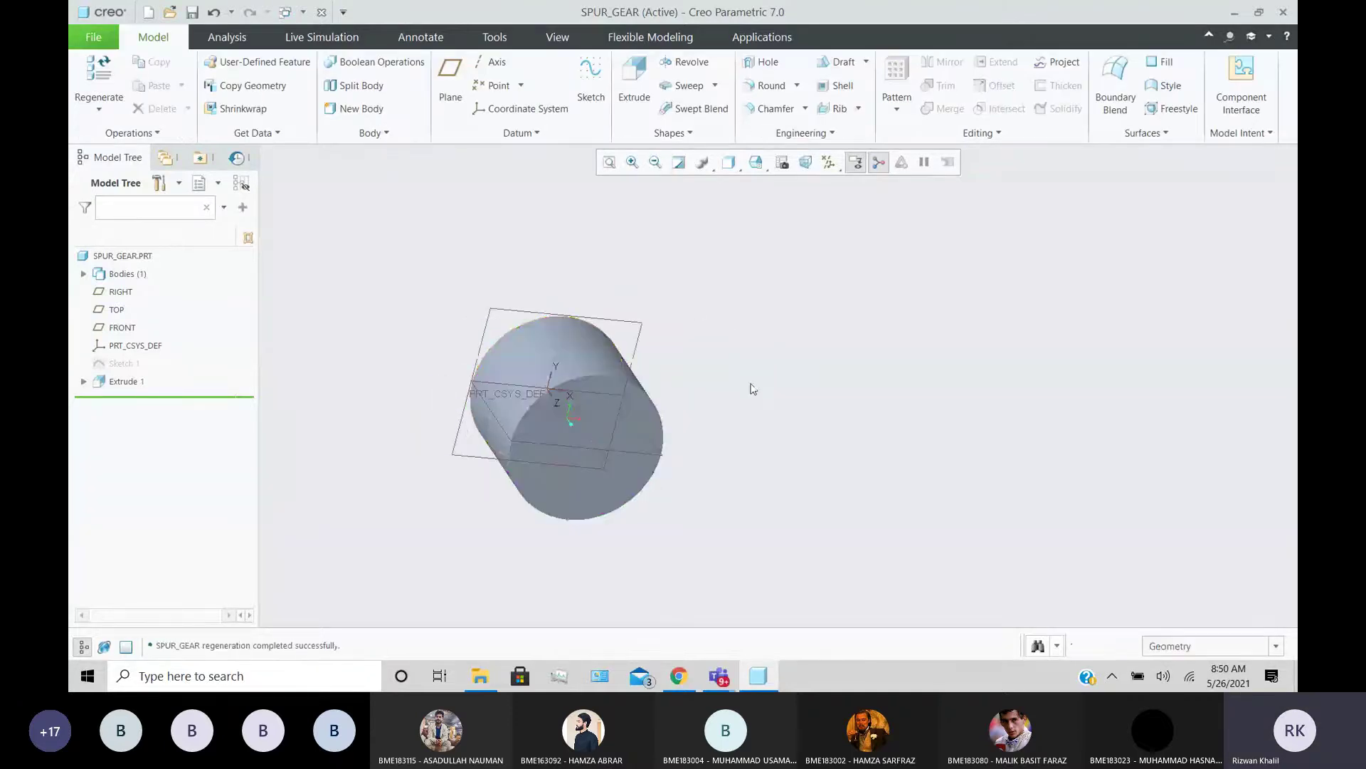
- Start a sketch on the FRONT plane and draw a circle about 228 in diameter centred on the origin
middle_click_drag(753, 389, 678, 309)
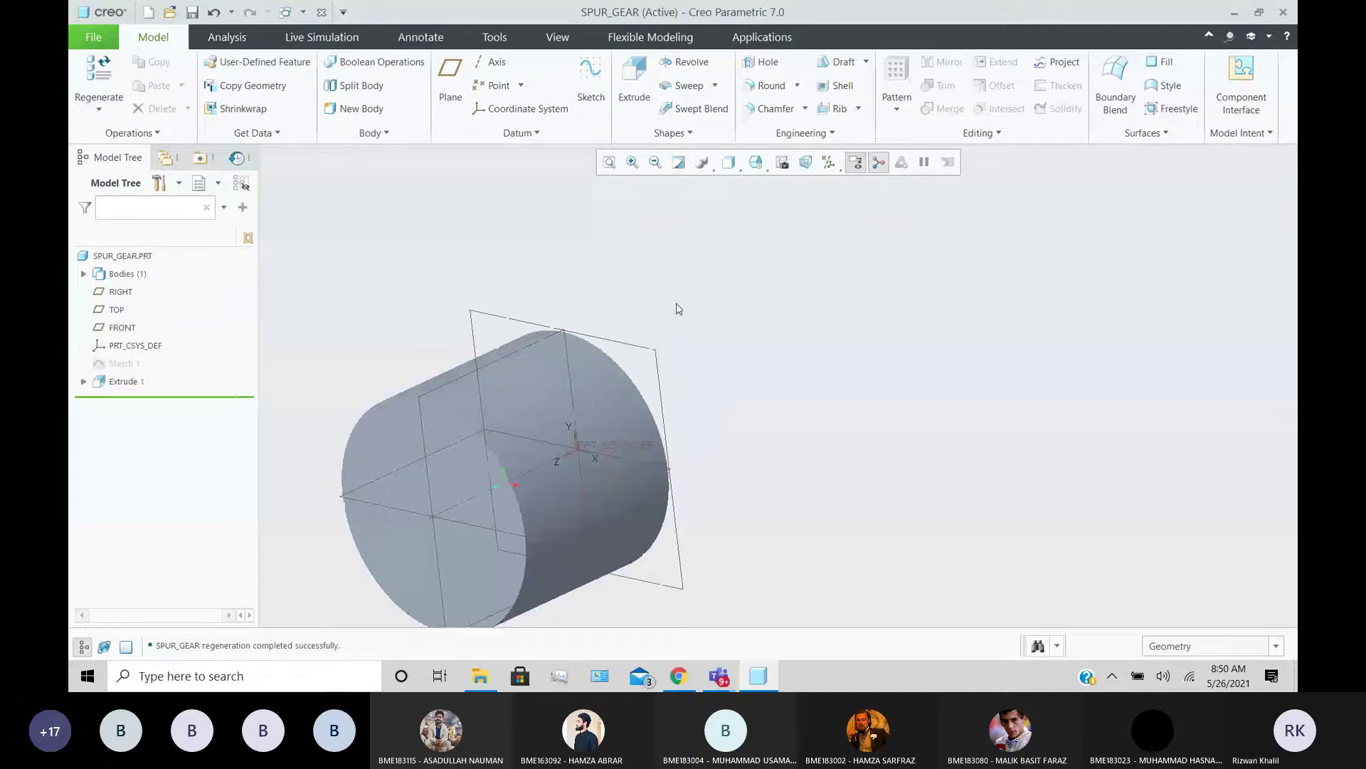
scroll(677, 308, "down", 2)
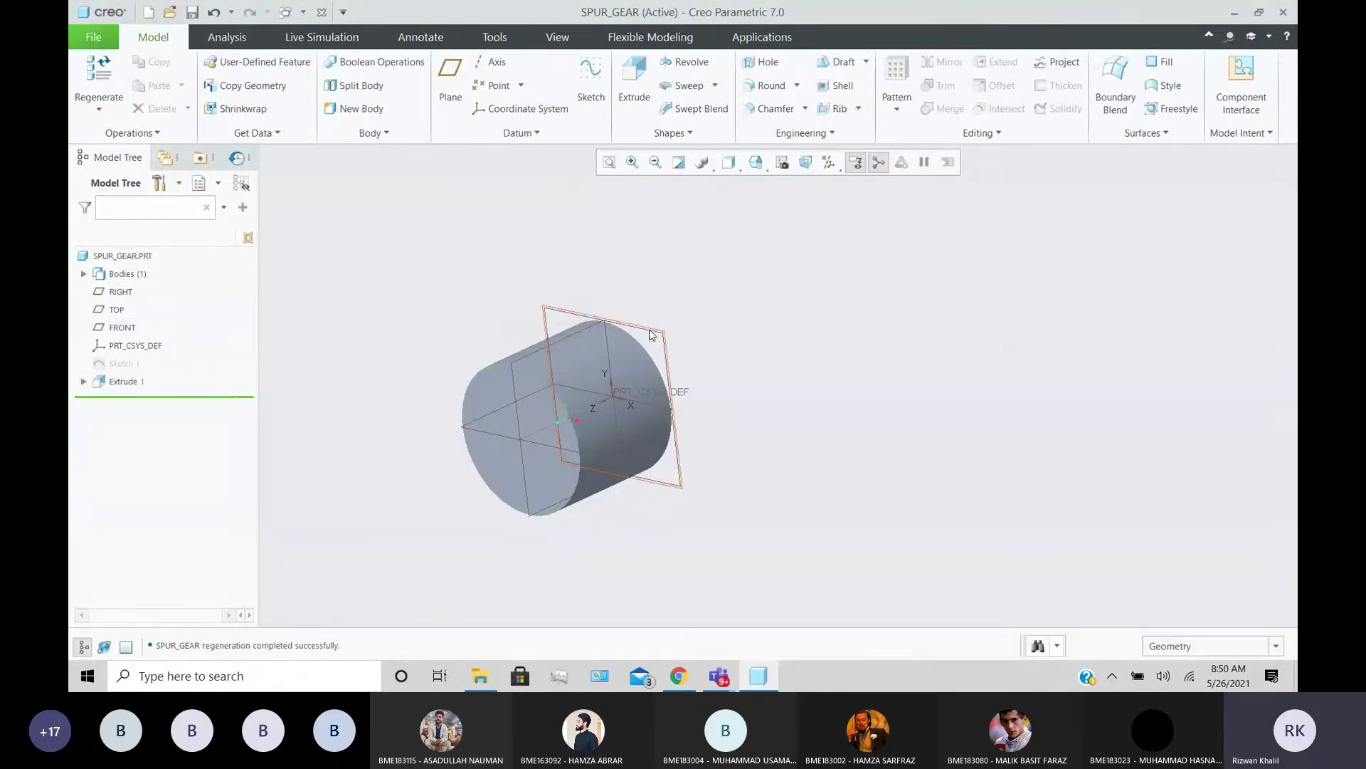
left_click(673, 420)
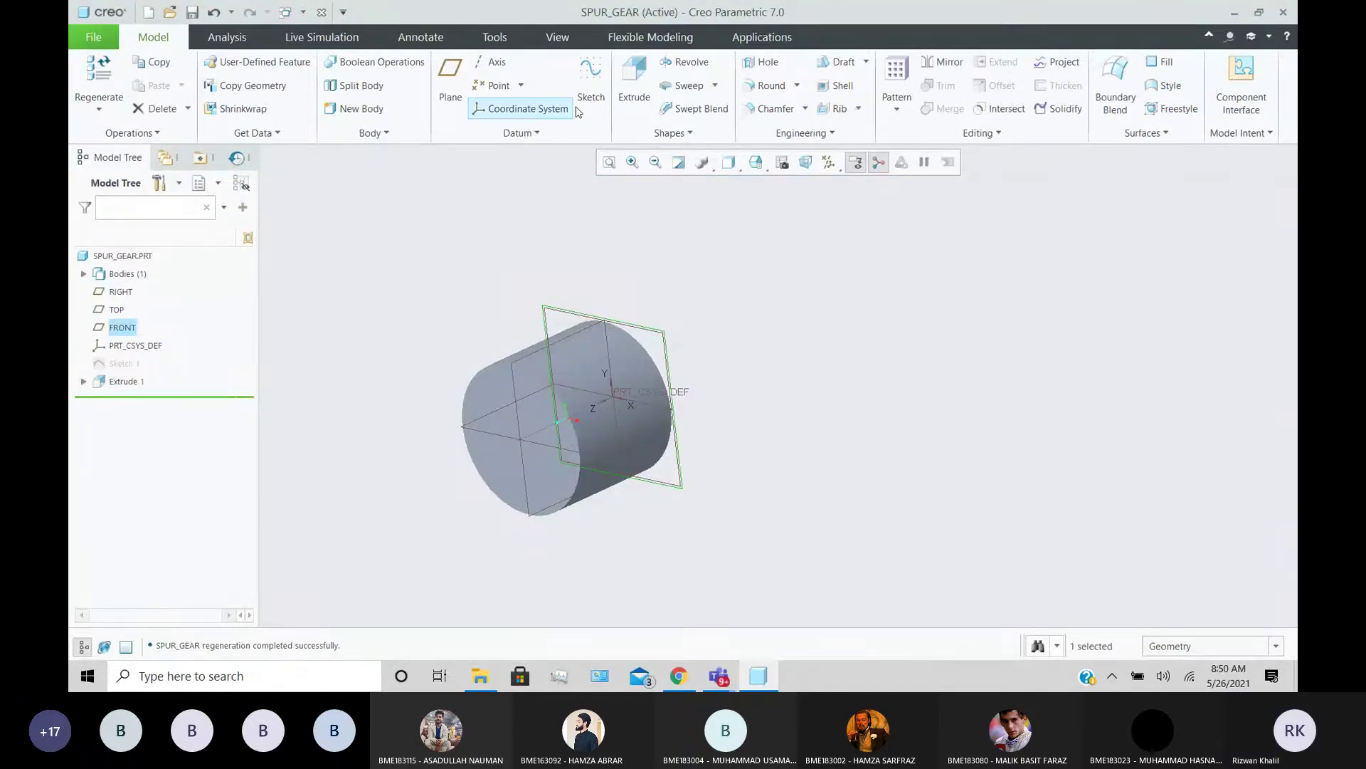
left_click(590, 82)
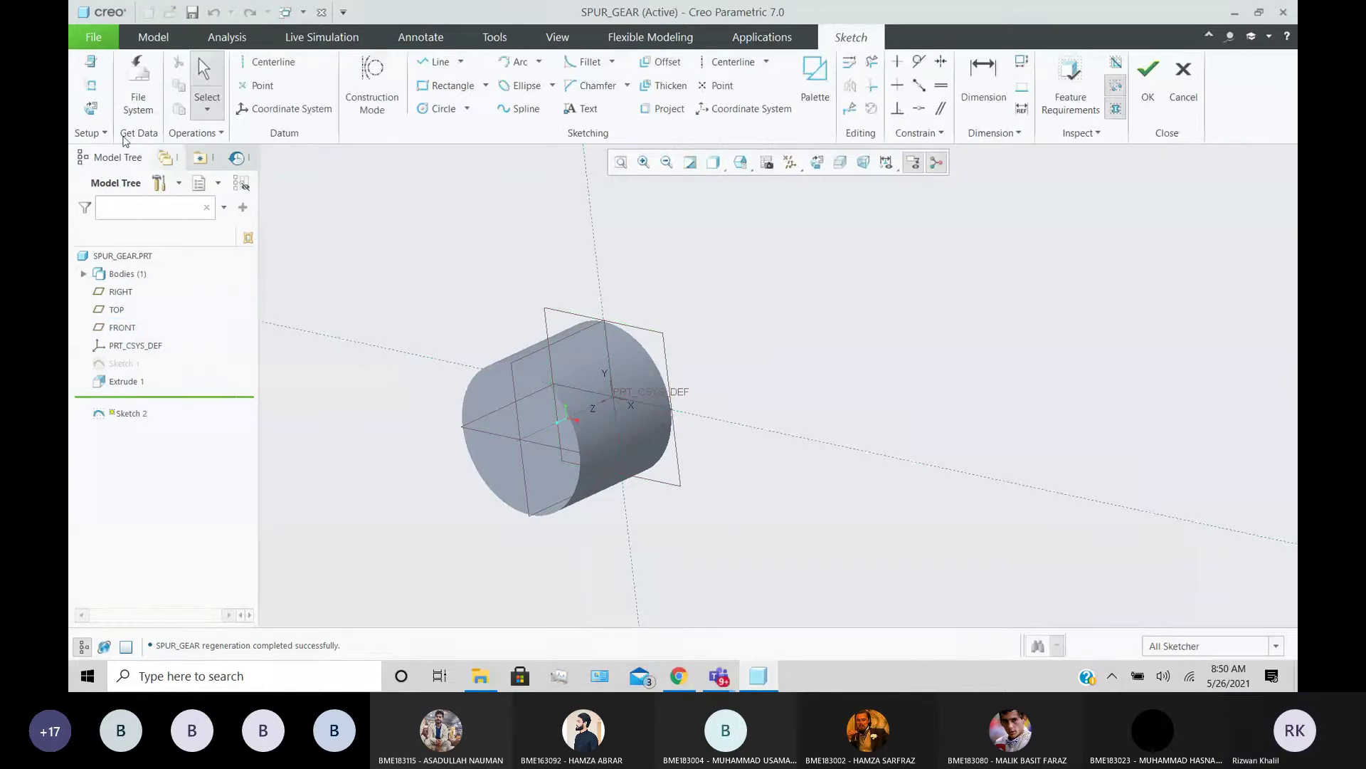
left_click(90, 108)
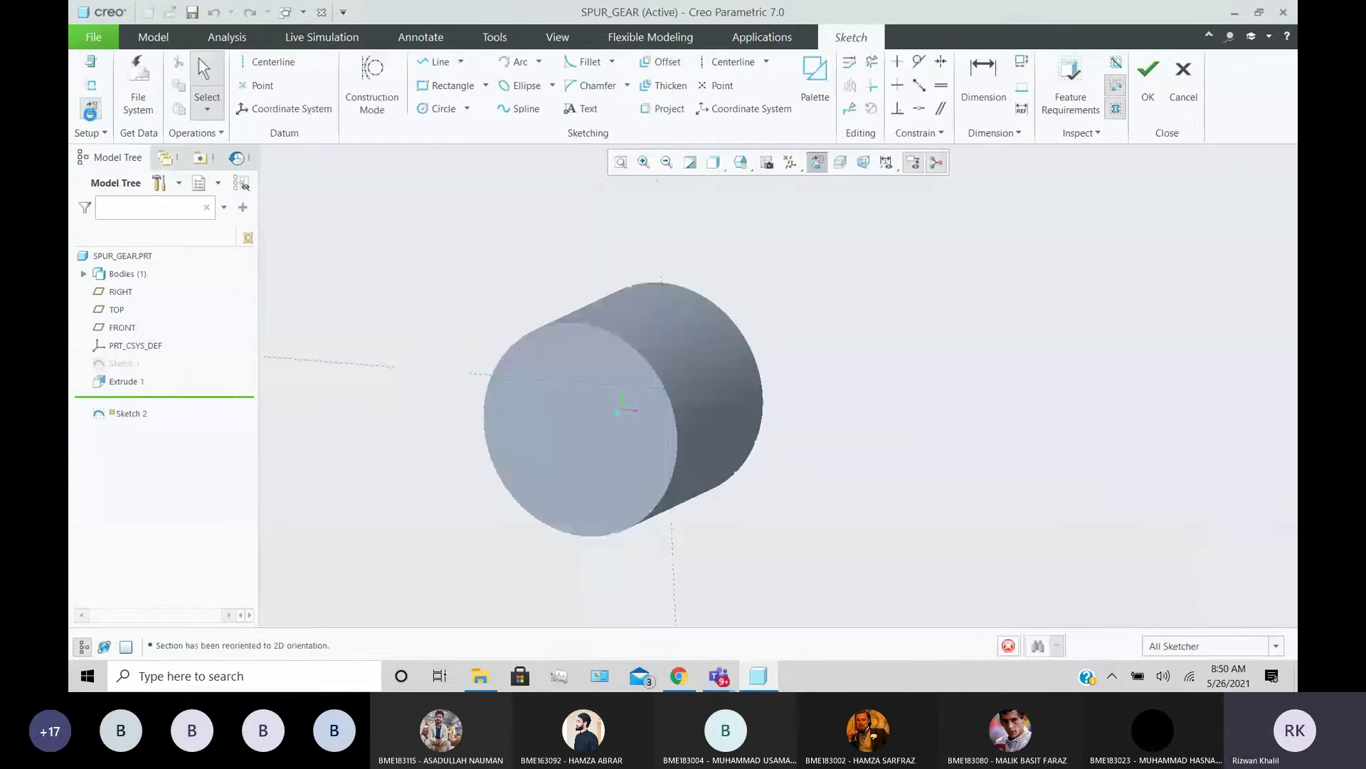
left_click(437, 109)
left_click(778, 385)
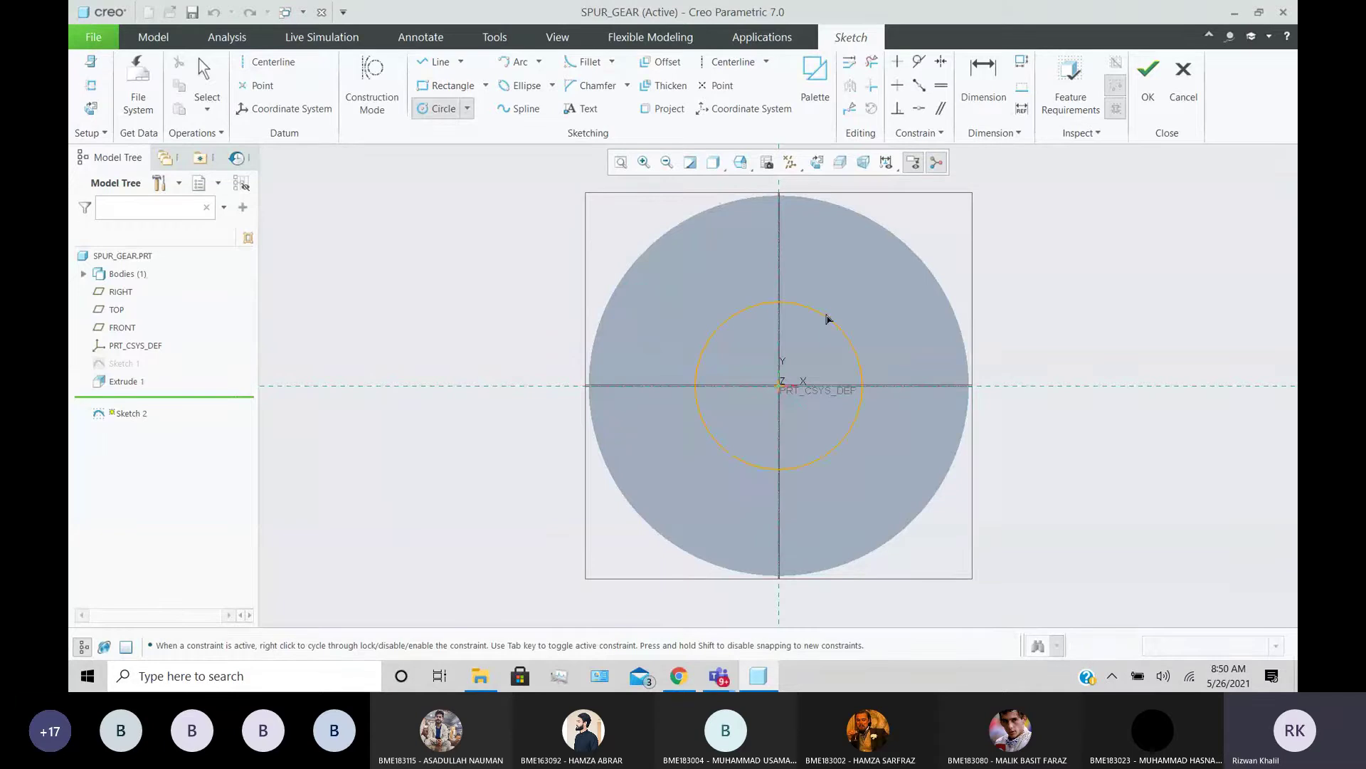
left_click(861, 306)
middle_click(862, 306)
- Set the sketched circle's diameter to tip_dia, add the relation and finish the sketch
double_click(645, 290)
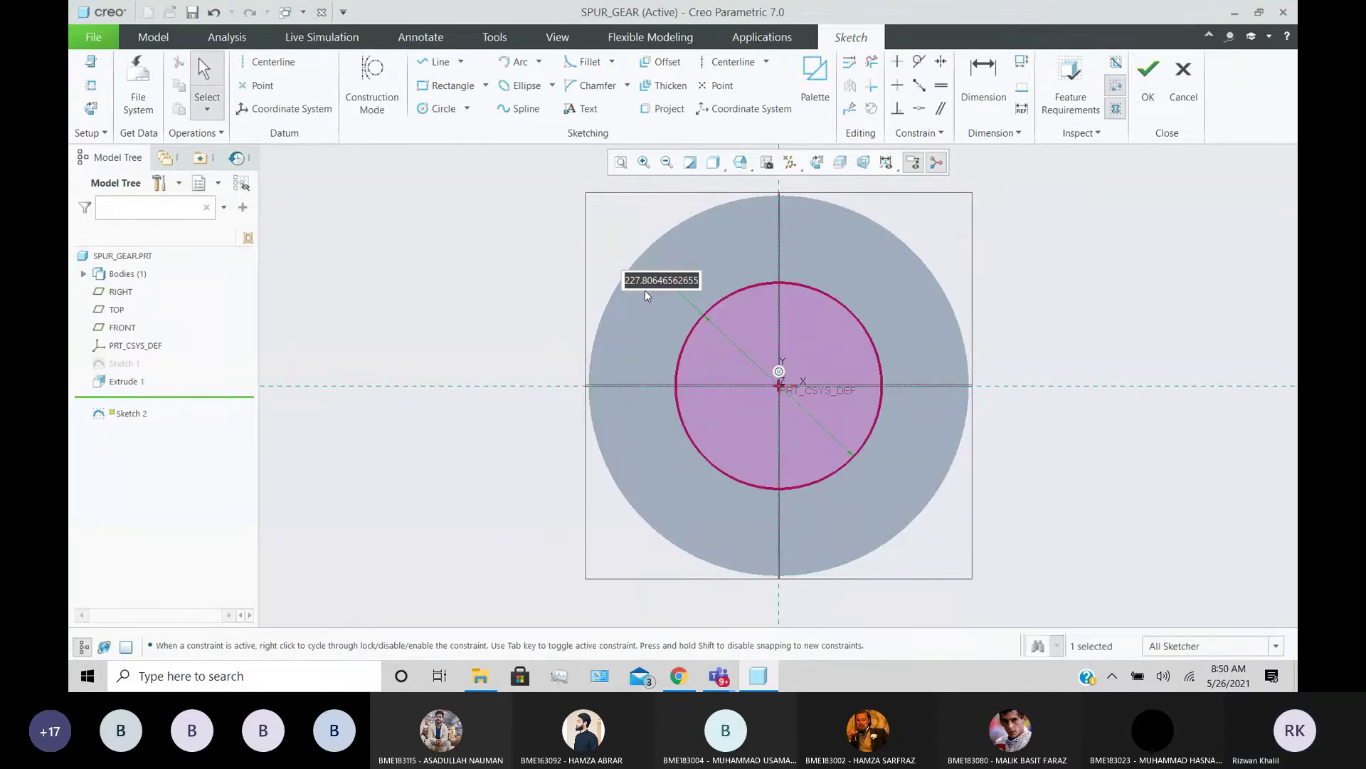
type("tip")
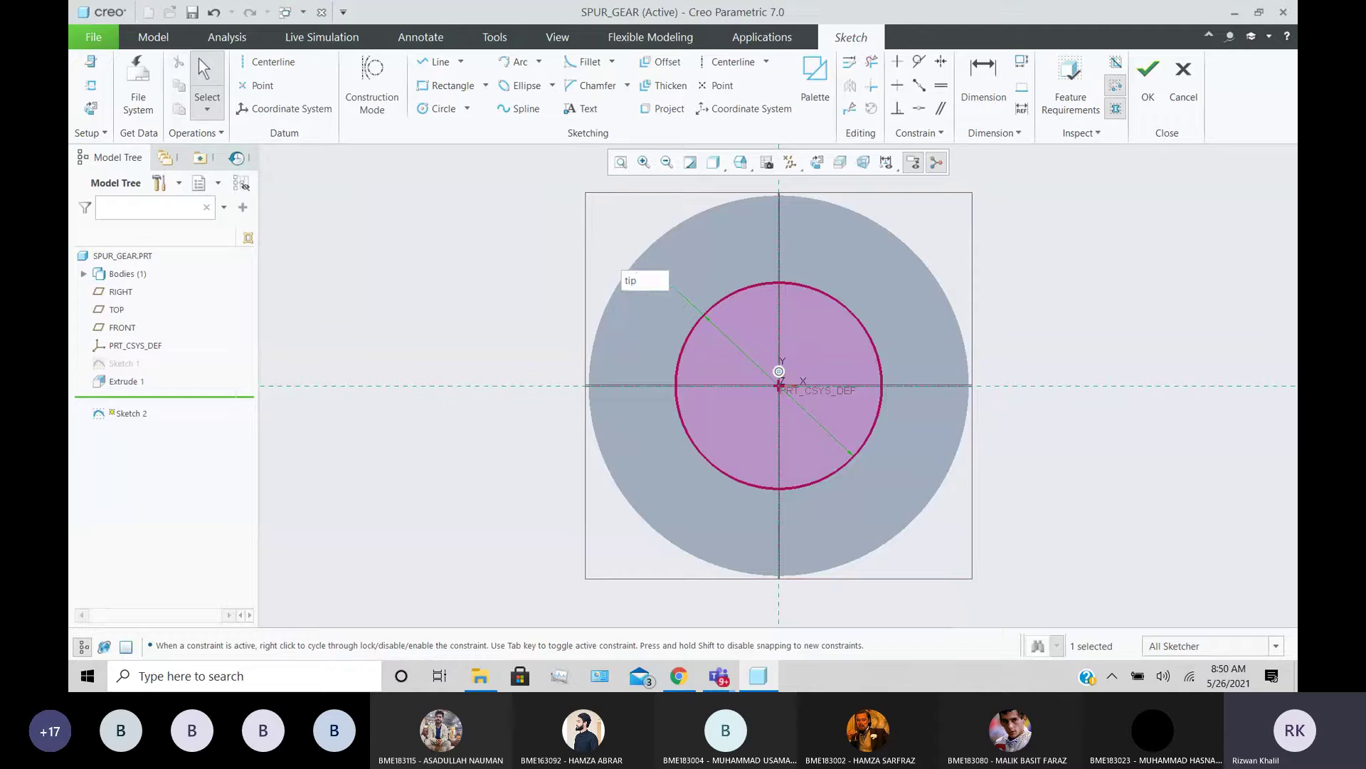
type("_dia")
key("Return")
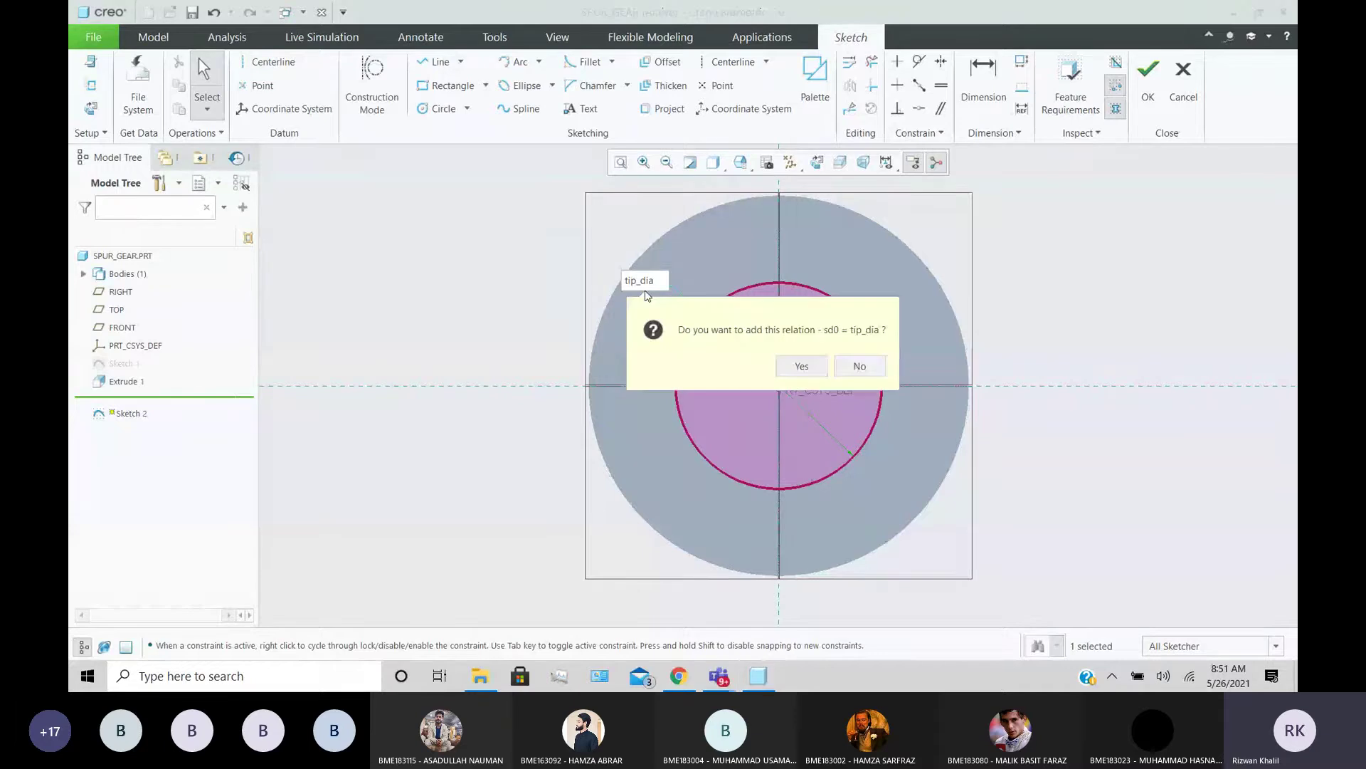
key("Return")
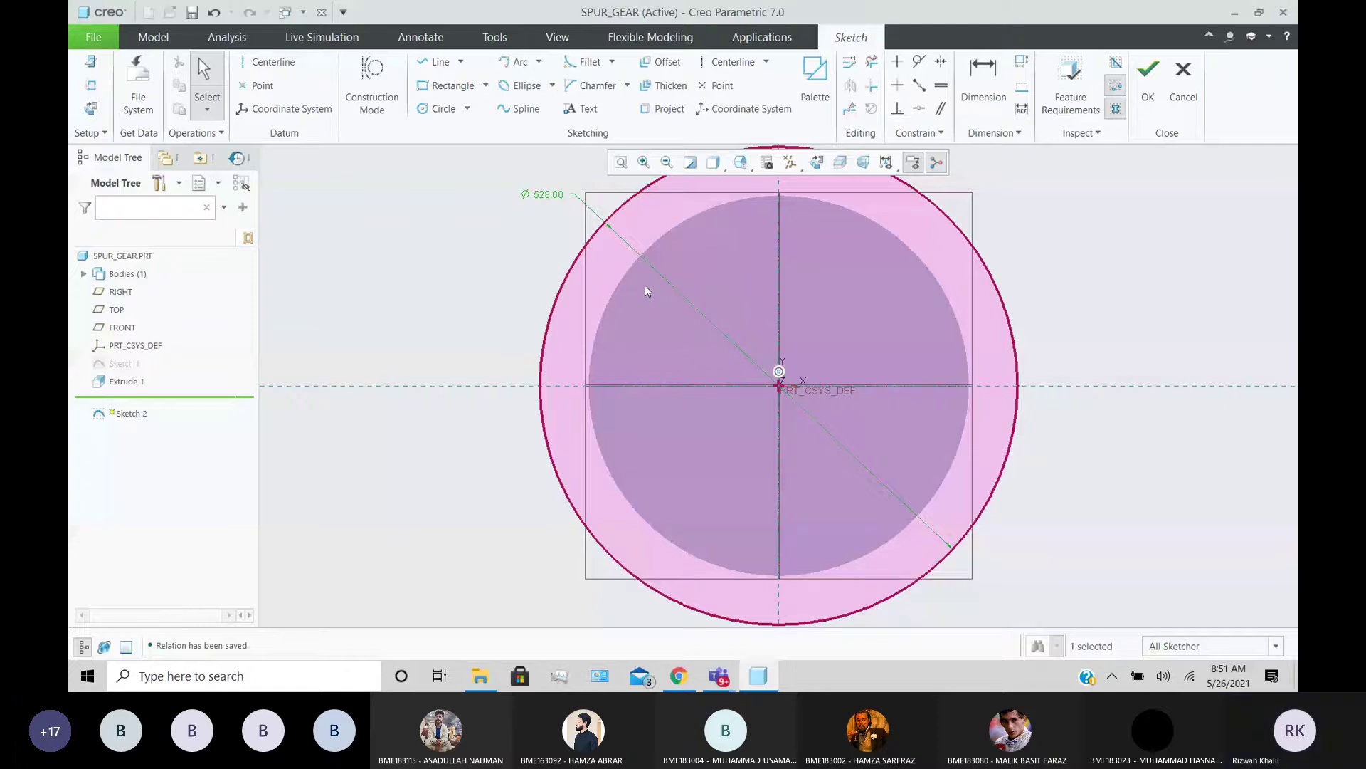
left_click(1137, 106)
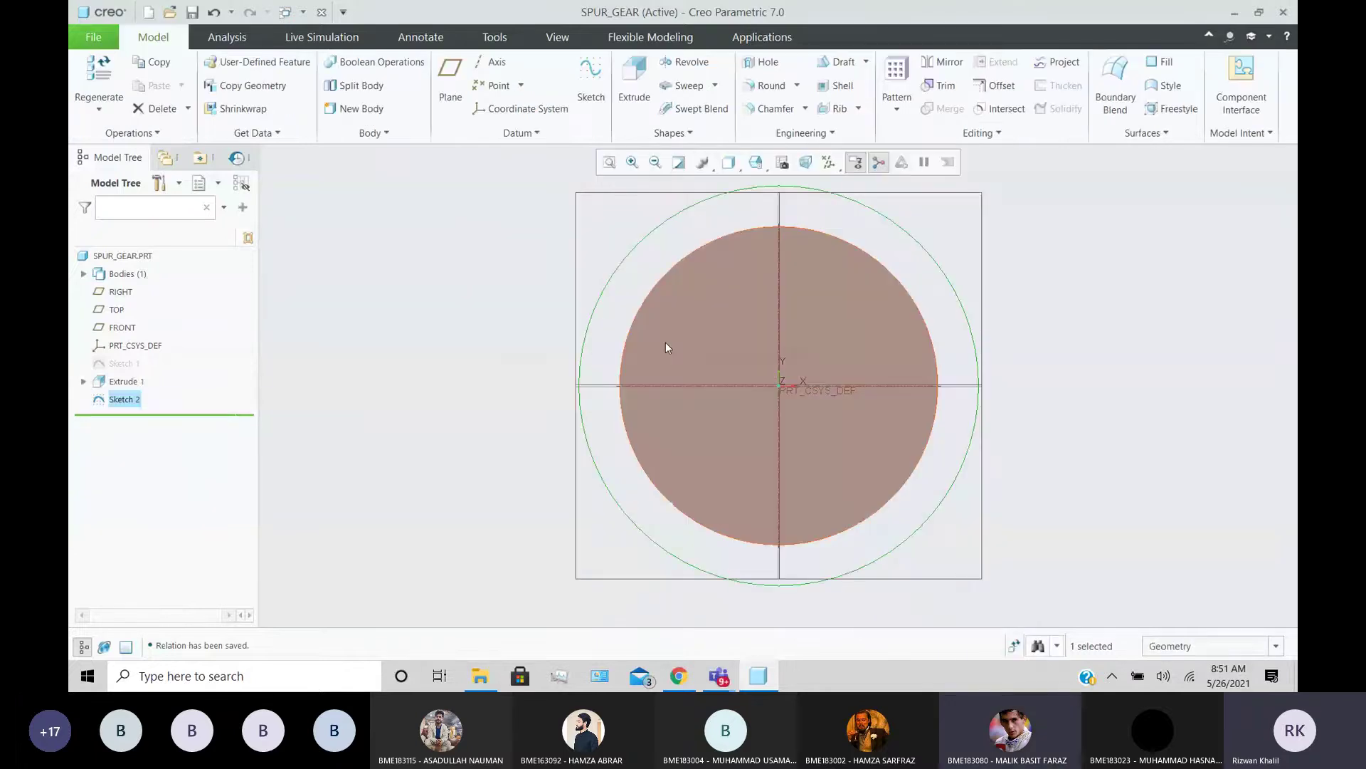
- Start another sketch on the FRONT plane and draw an origin-centred circle about 256 in diameter inside the tip circle
scroll(665, 344, "up", 1)
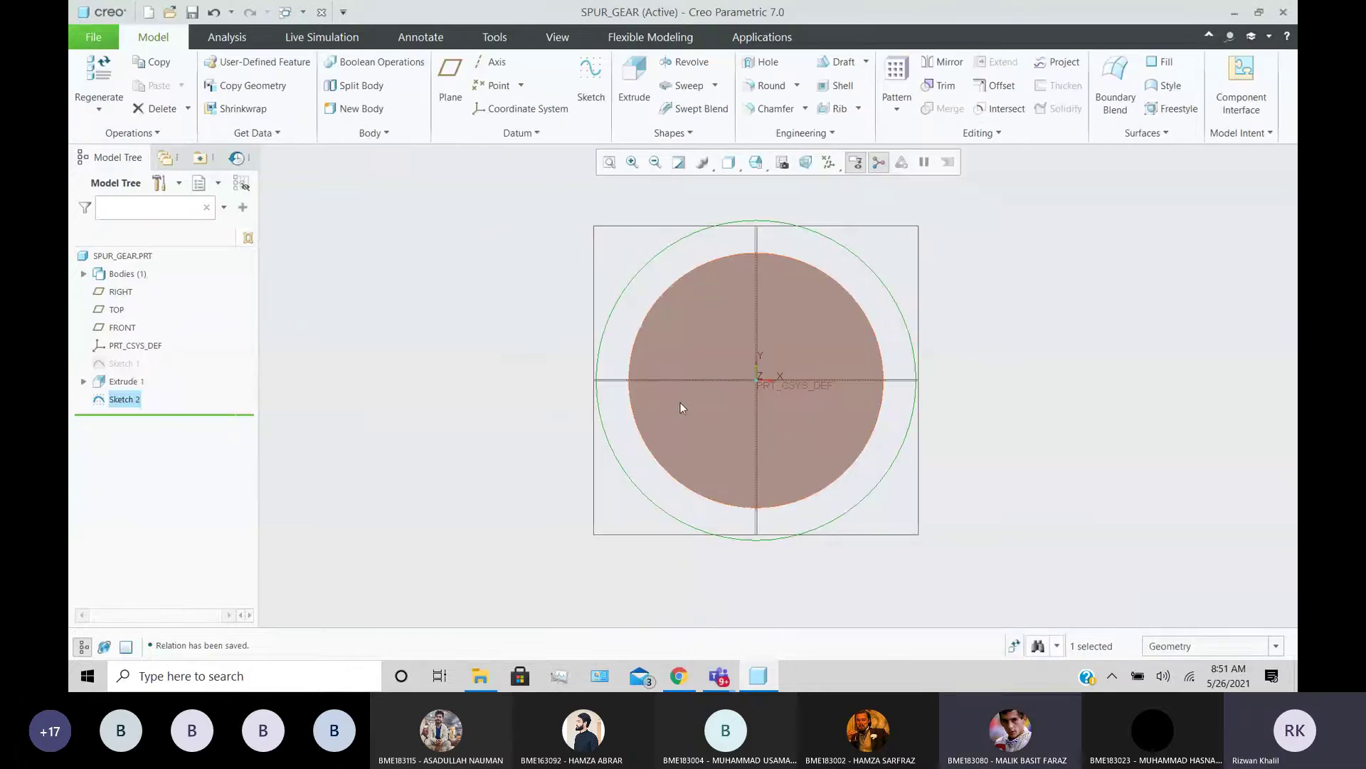
scroll(680, 402, "down", 1)
middle_click_drag(682, 403, 635, 407)
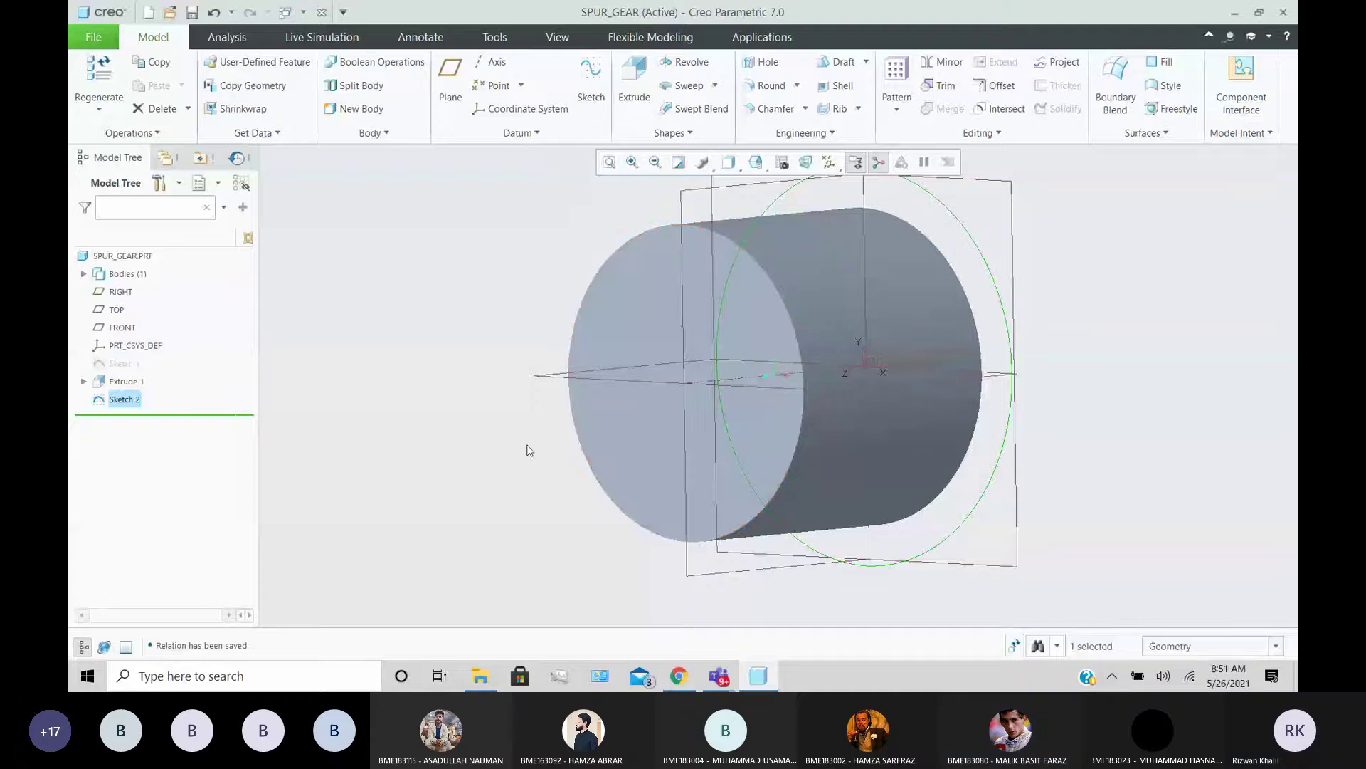
mouse_move(530, 450)
middle_mouse_down()
mouse_move(580, 488)
mouse_move(530, 456)
mouse_move(540, 422)
middle_mouse_up()
scroll(530, 427, "up", 3)
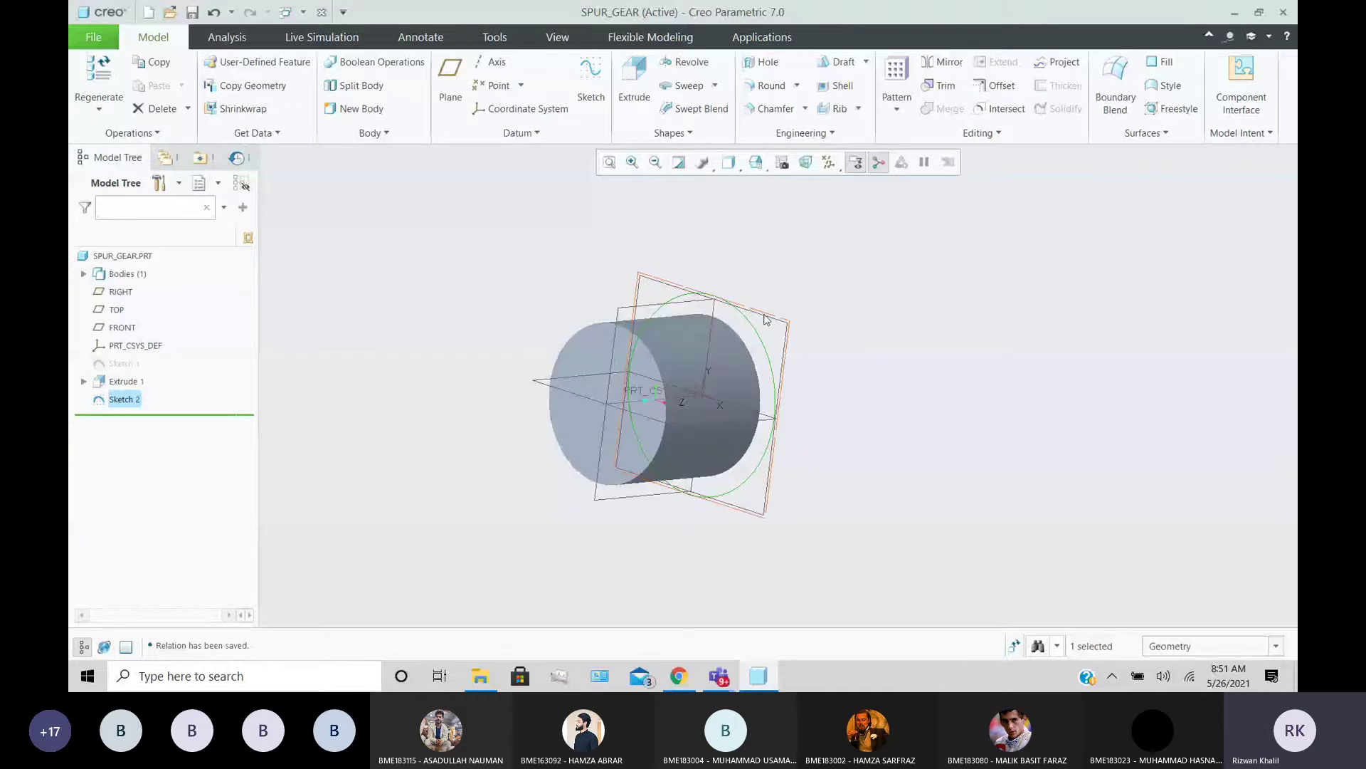
left_click(766, 320)
left_click(591, 78)
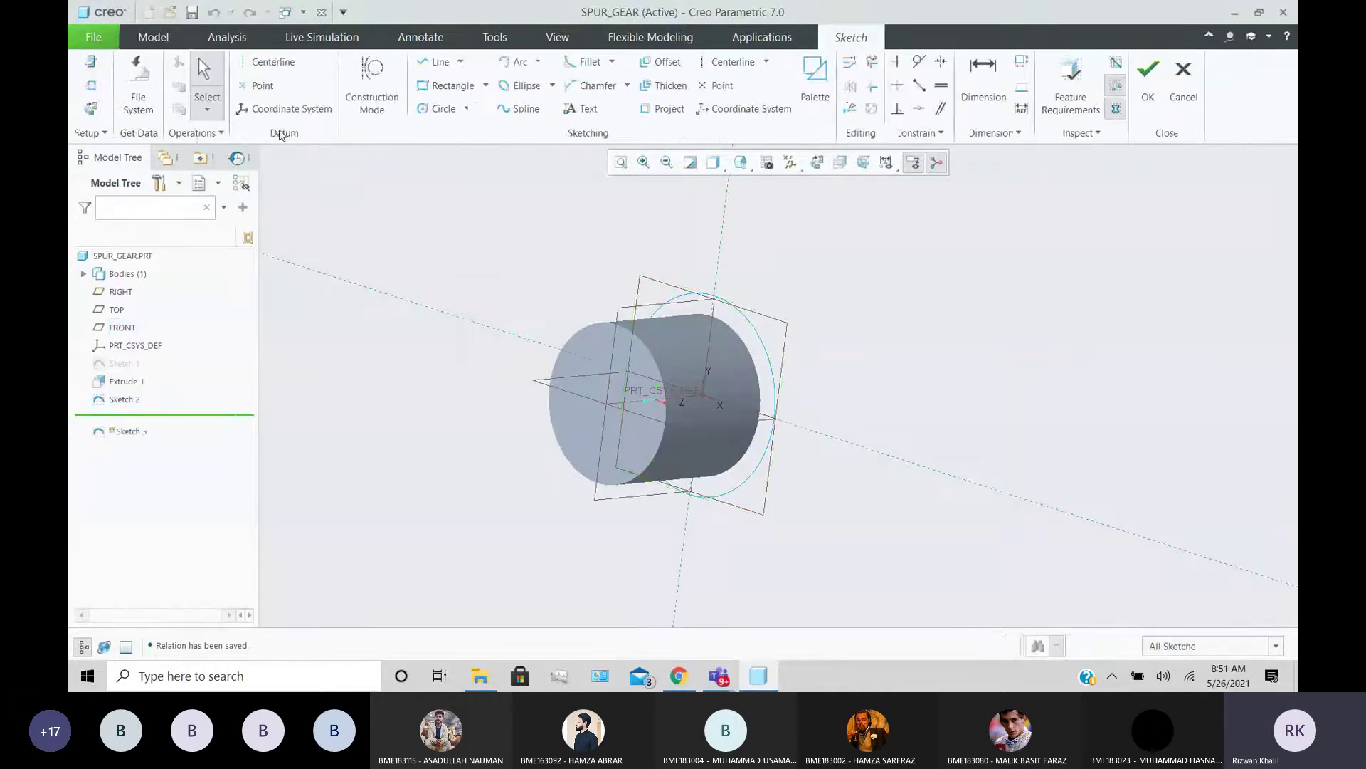
left_click(90, 108)
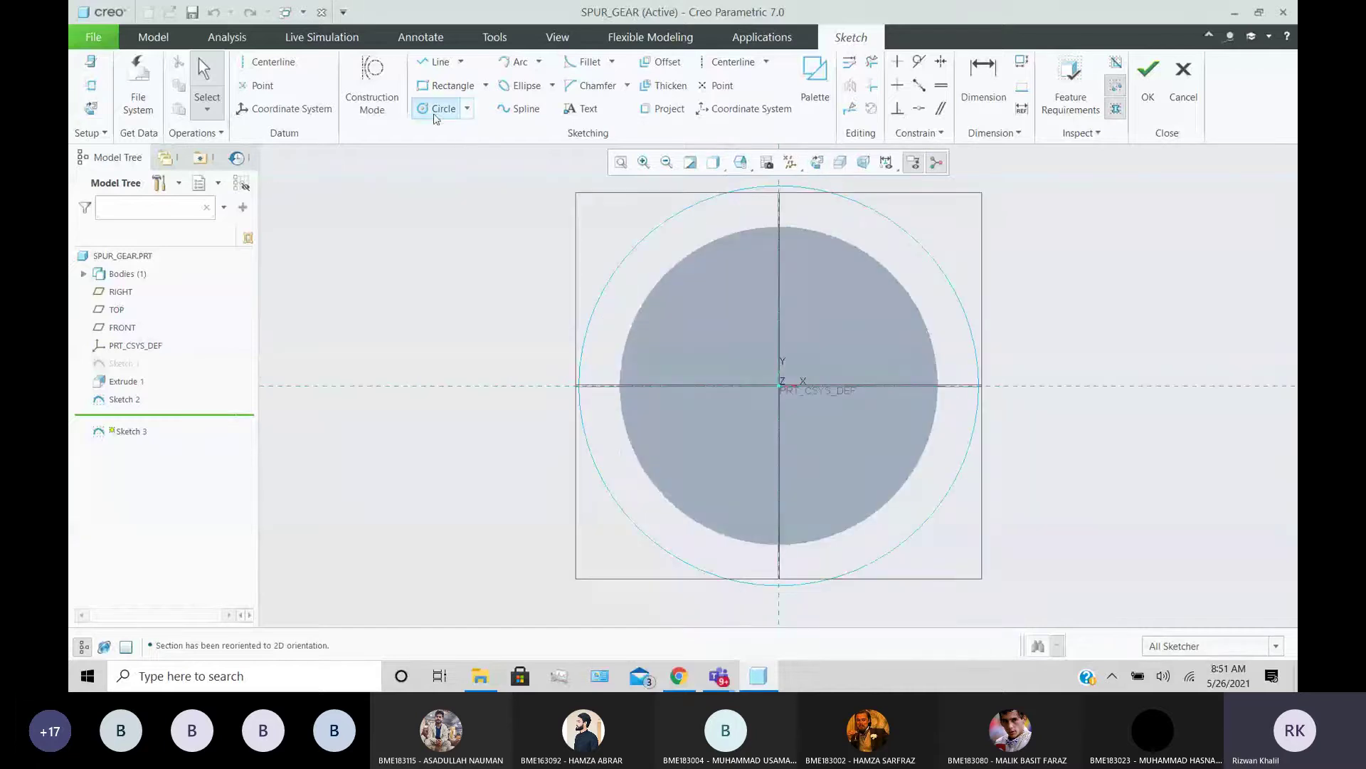
left_click(436, 114)
left_click(778, 386)
left_click(711, 316)
middle_click(640, 240)
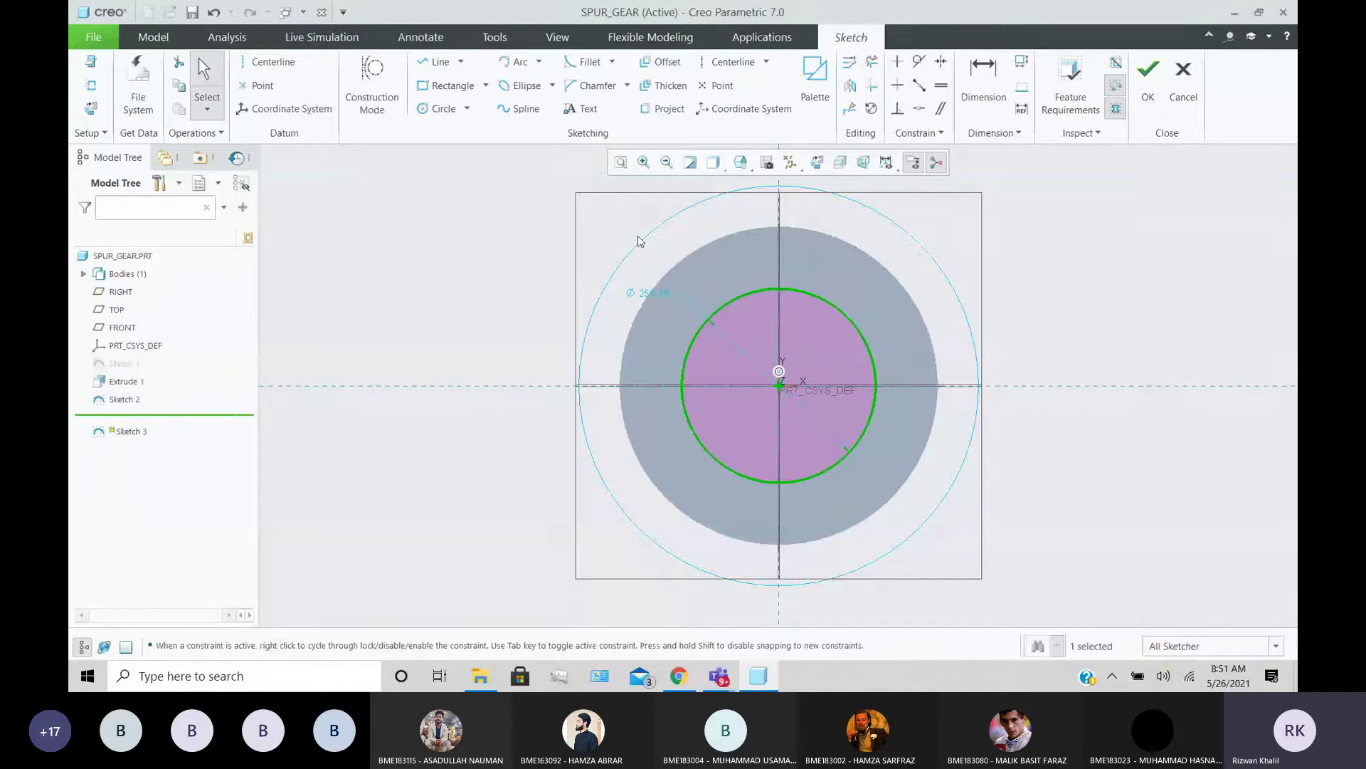
- Set the new circle's diameter to reference_dia, add the relation and finish the sketch
double_click(651, 297)
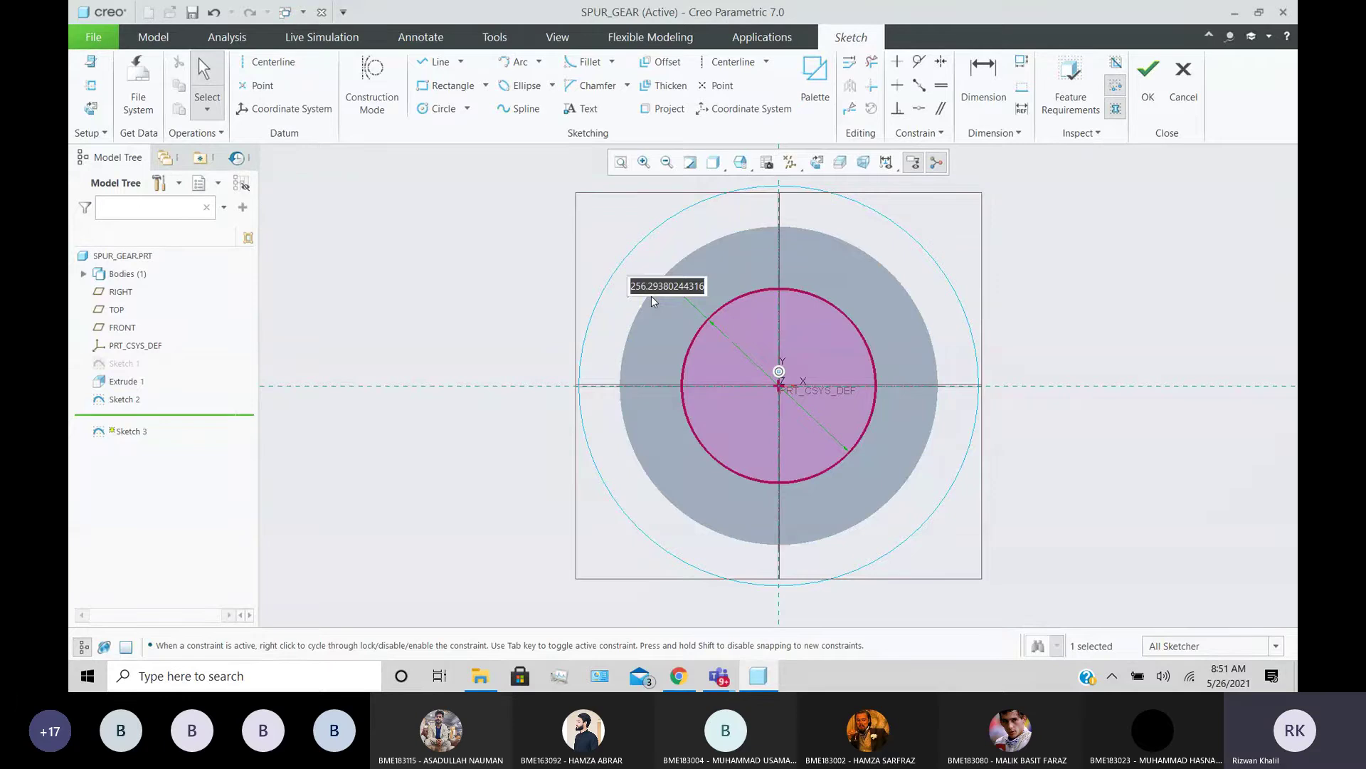
type("referenc")
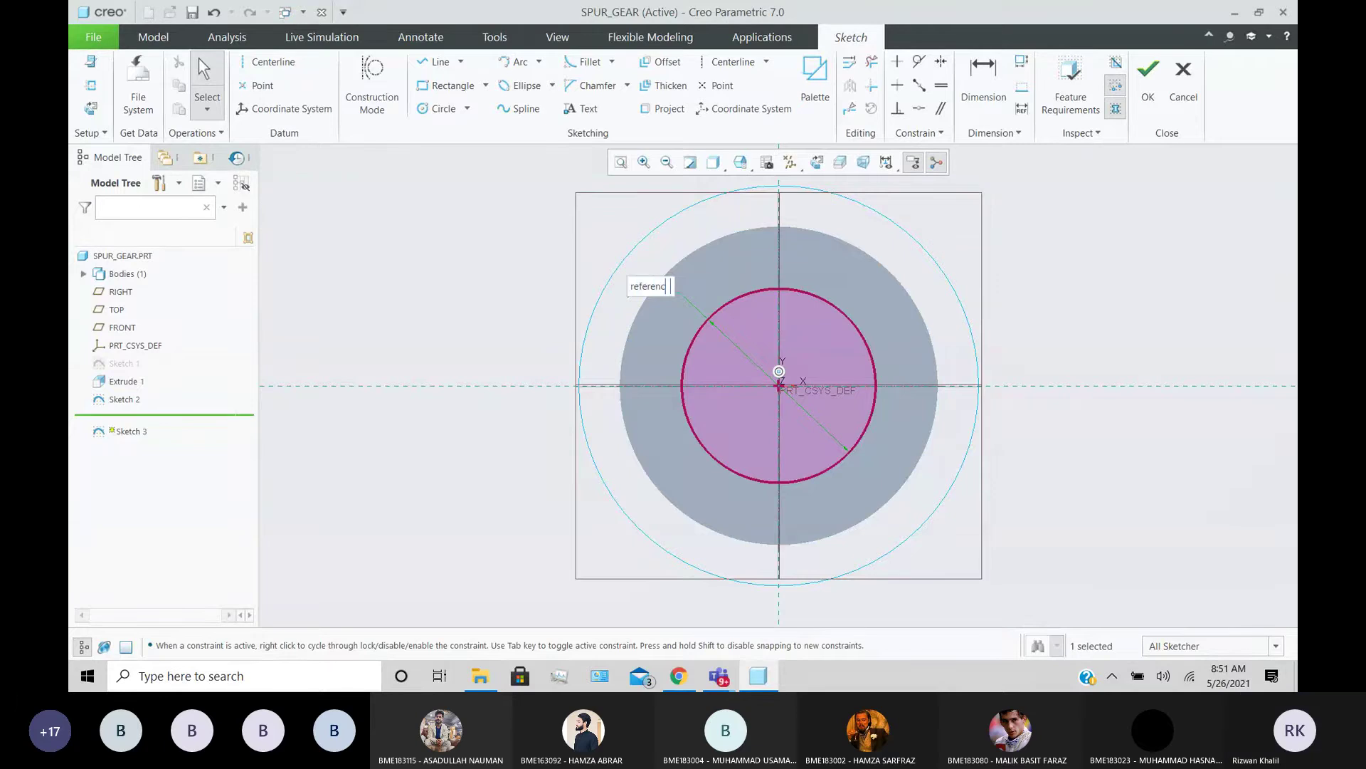
type("e_dia")
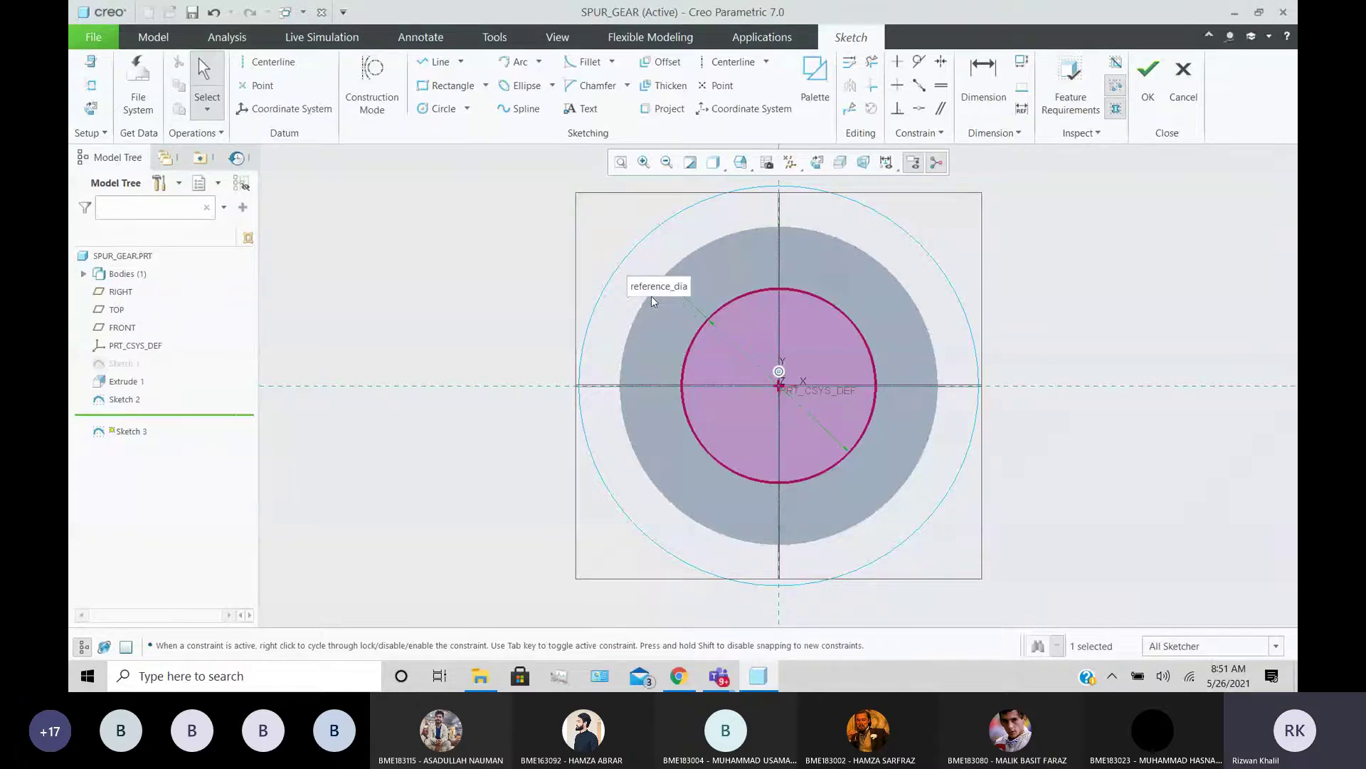
key("Return")
key("Return")
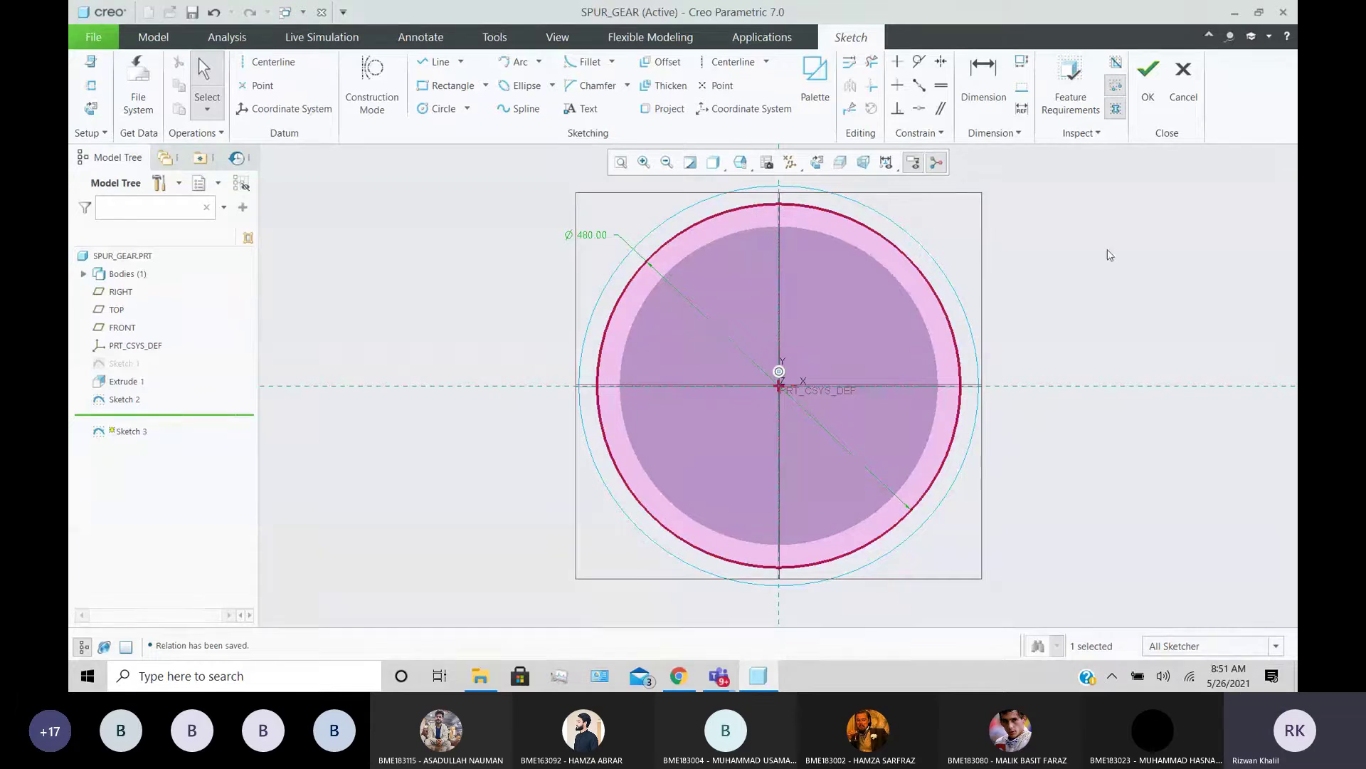
left_click(1148, 78)
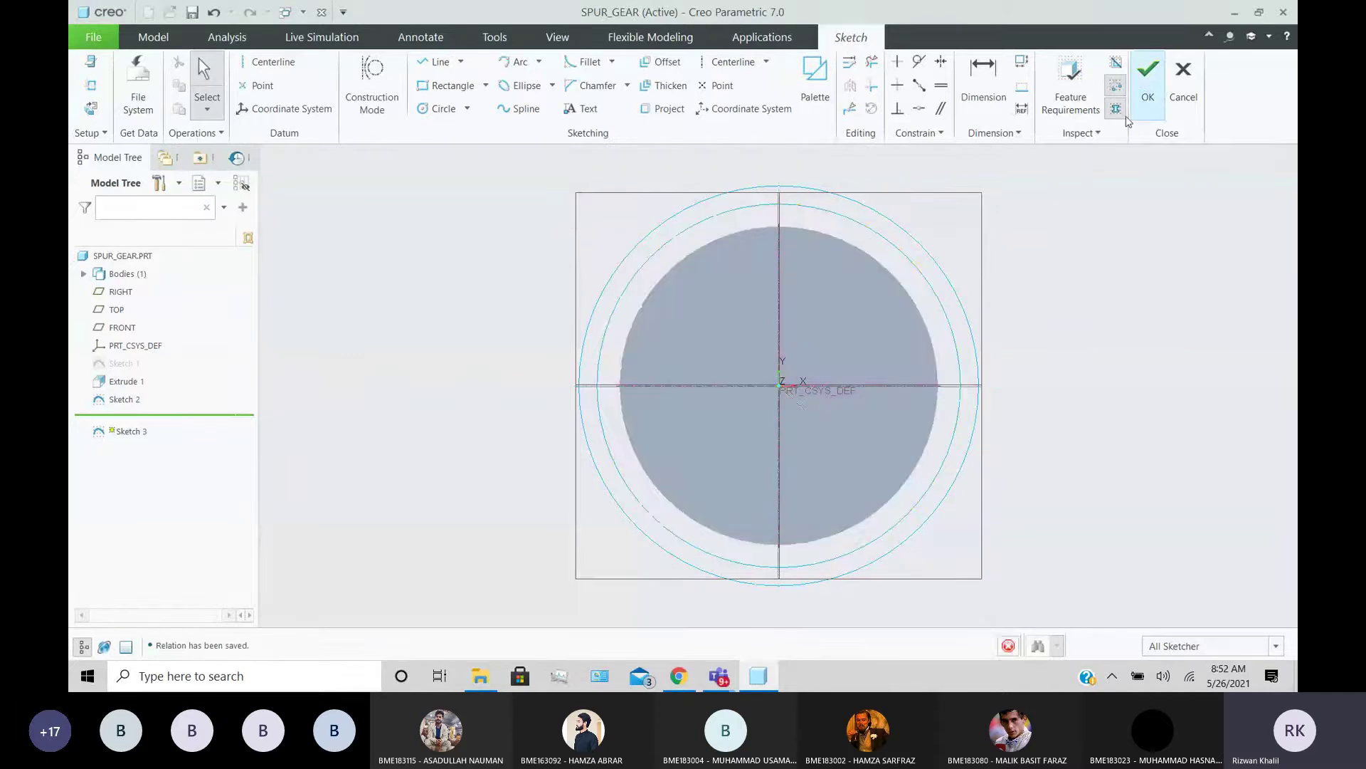
- Start another sketch on the FRONT plane and draw an origin-centred circle about 186 in diameter inside the root cylinder's outline
mouse_move(541, 341)
middle_mouse_down()
mouse_move(440, 367)
mouse_move(423, 321)
mouse_move(442, 317)
middle_mouse_up()
left_click(441, 340)
scroll(715, 260, "up", 3)
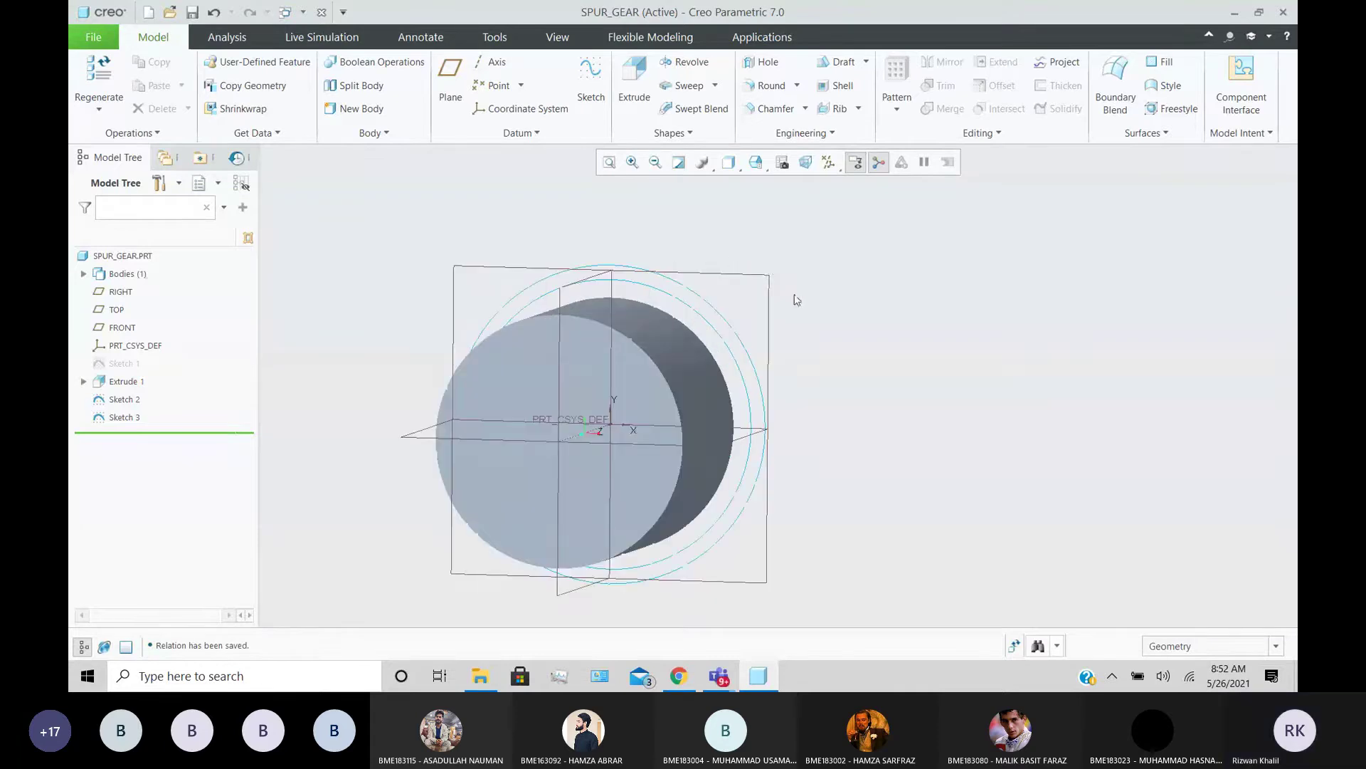
left_click(767, 278)
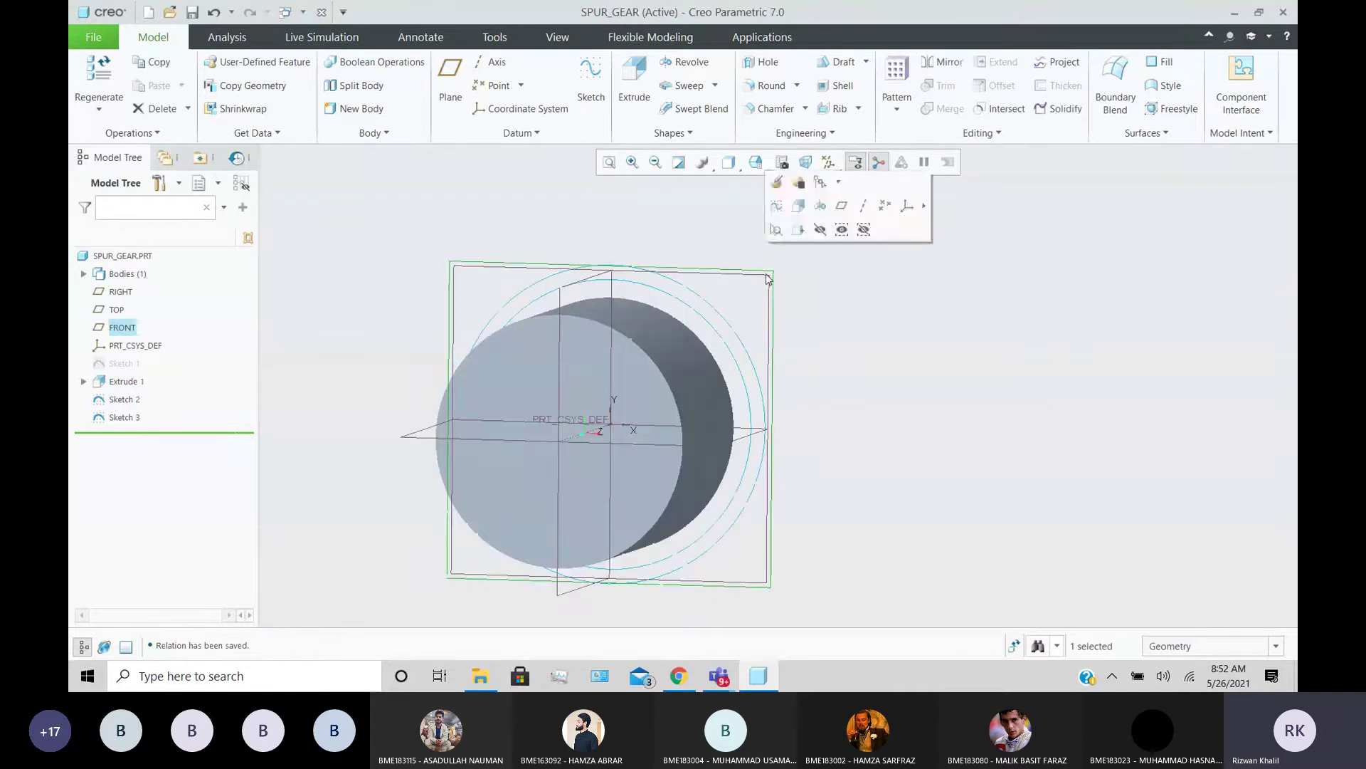
left_click(591, 97)
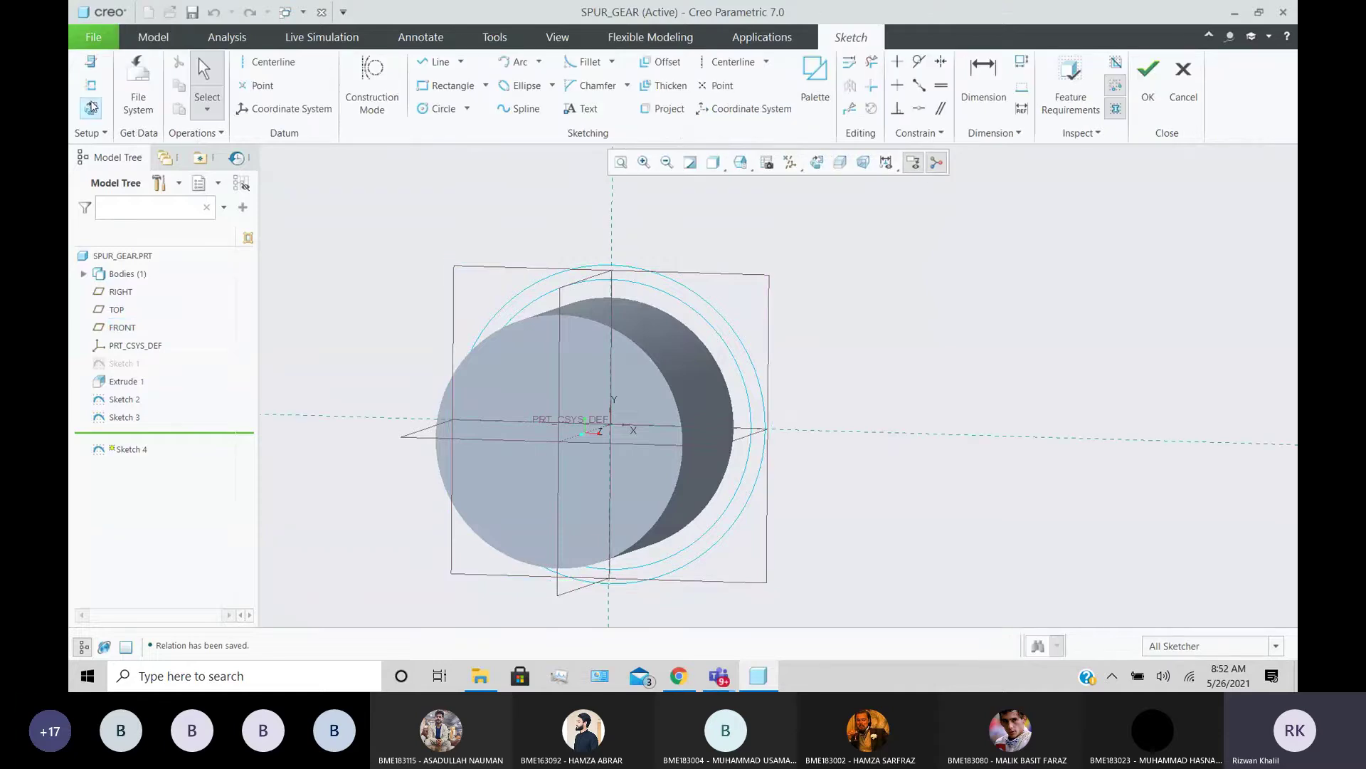
left_click(91, 107)
left_click(442, 108)
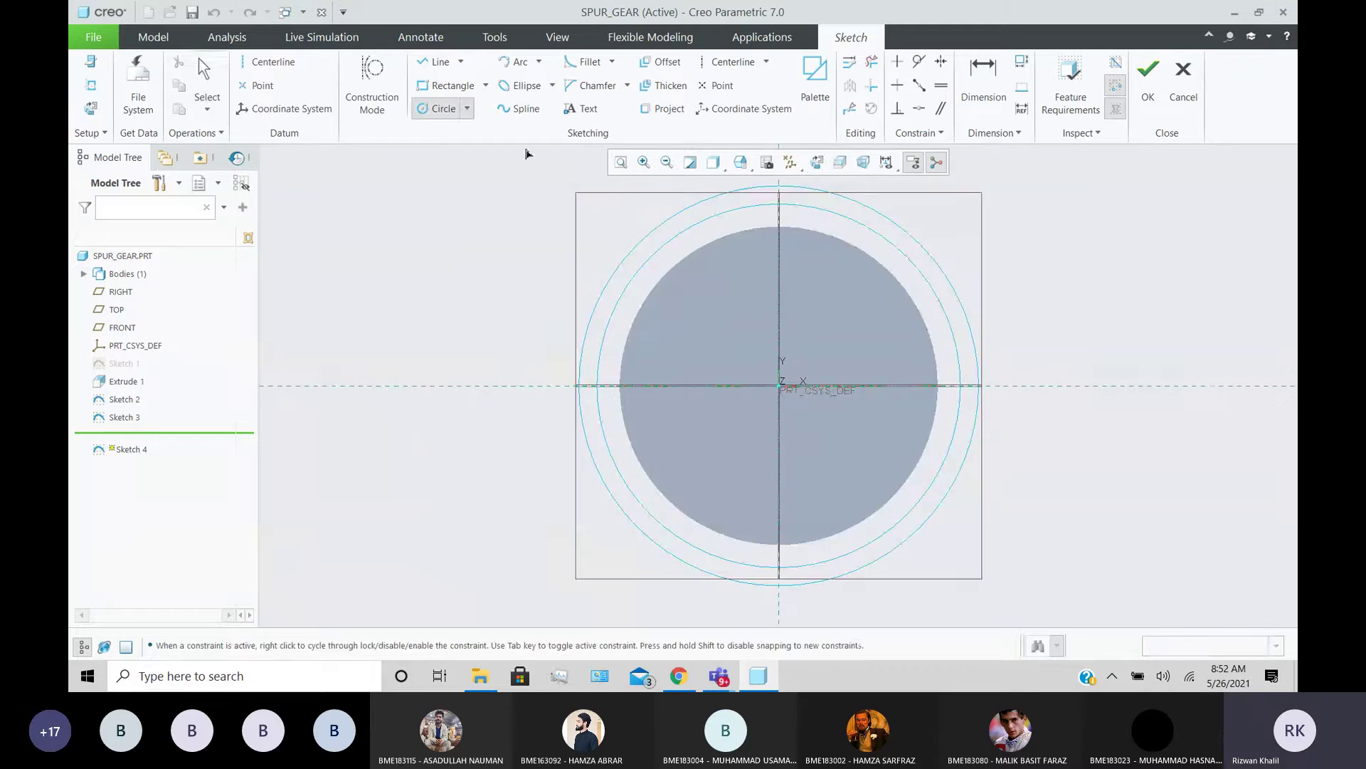
left_click(779, 388)
left_click(822, 329)
middle_click(863, 267)
scroll(863, 267, "down", 1)
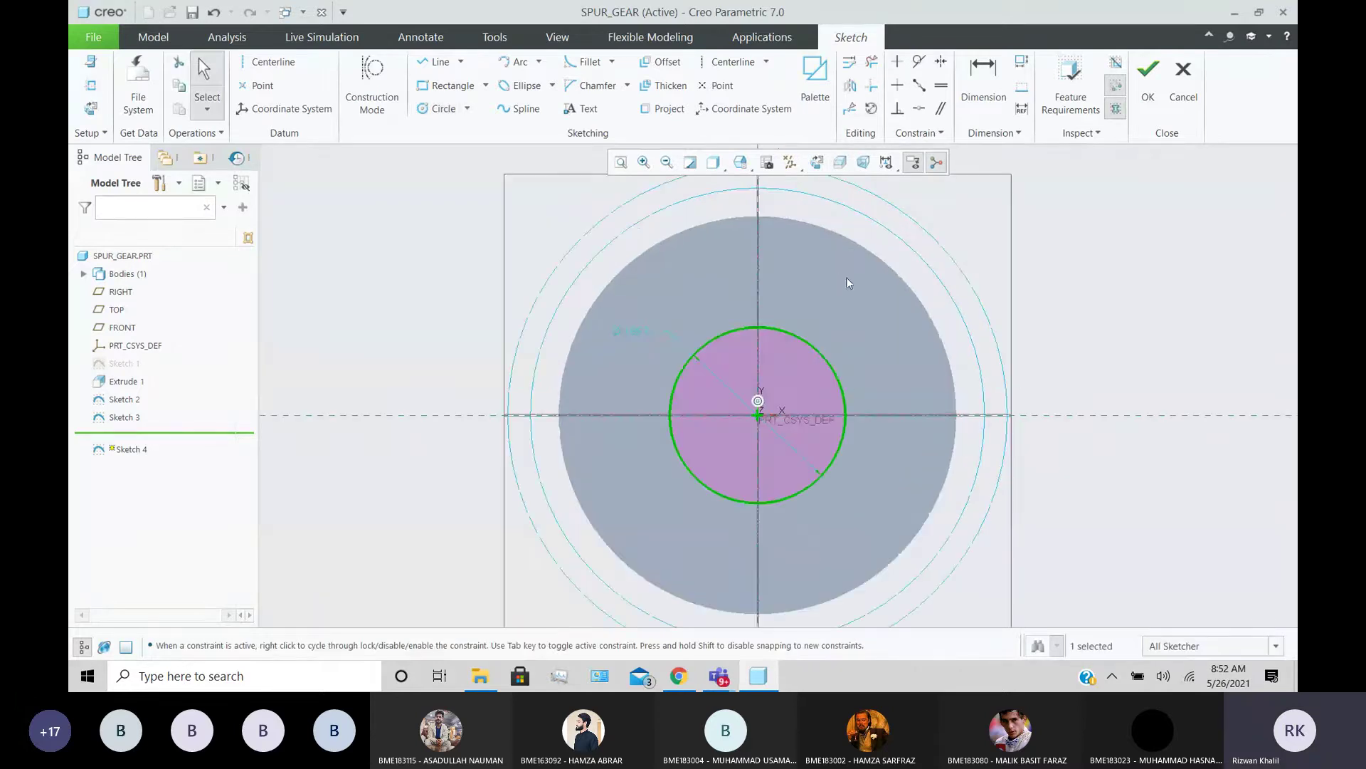
- Set the new circle's diameter to base_dia, add the relation and finish the sketch
left_click(626, 330)
double_click(630, 333)
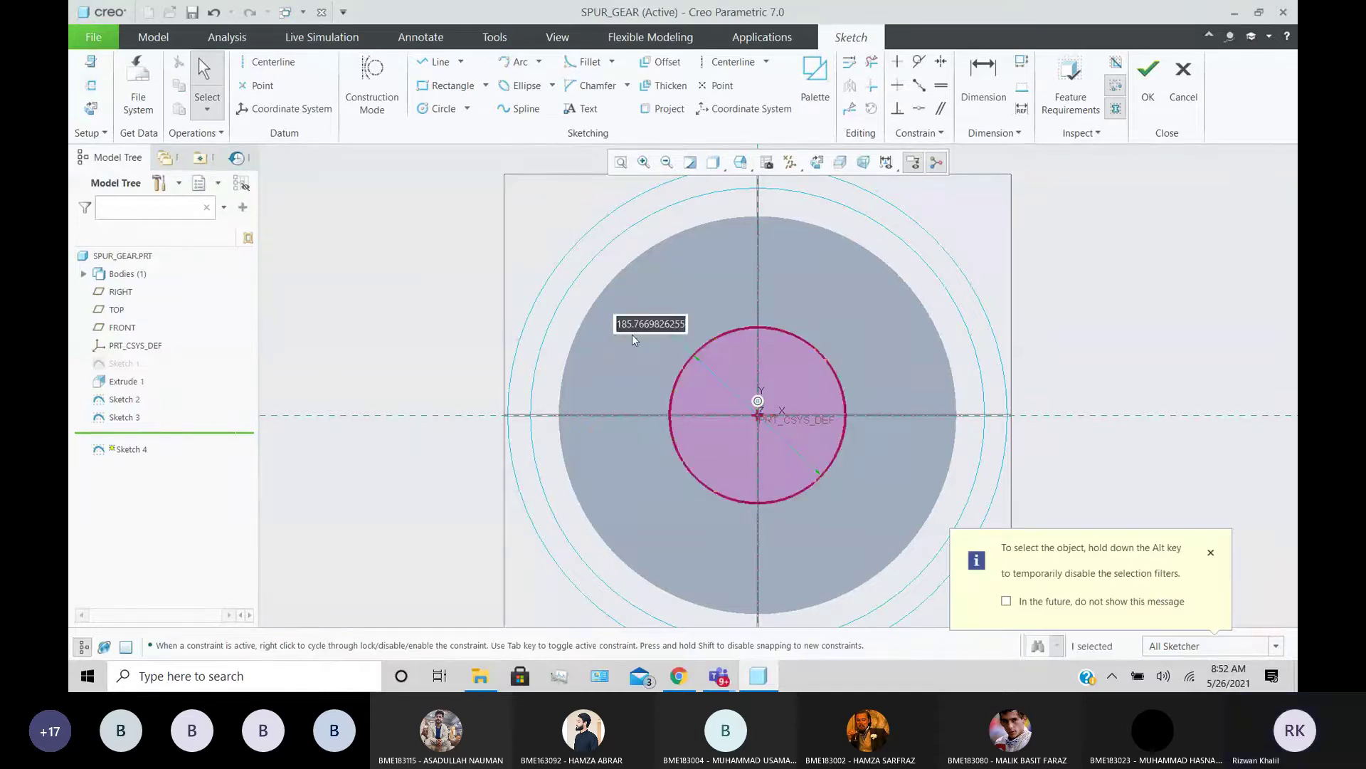
type("base_dia")
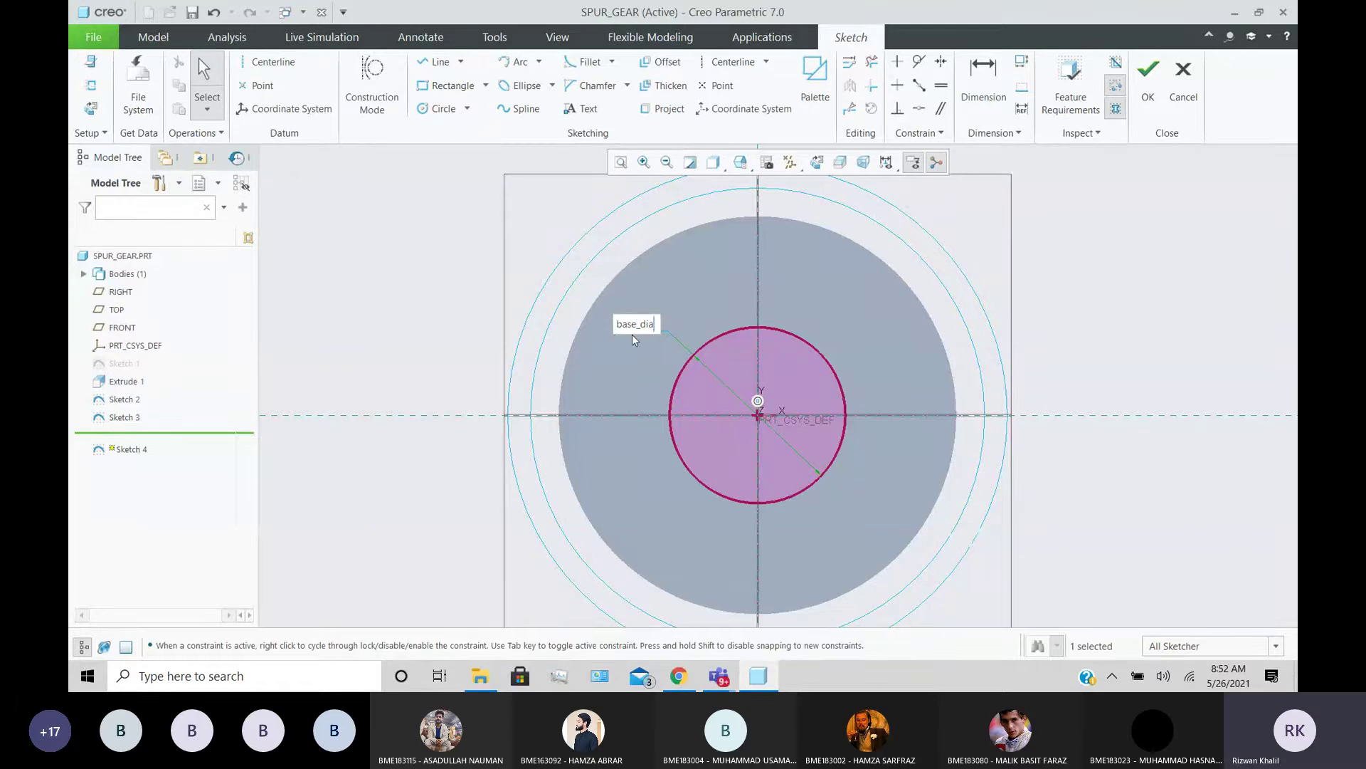
key("Return")
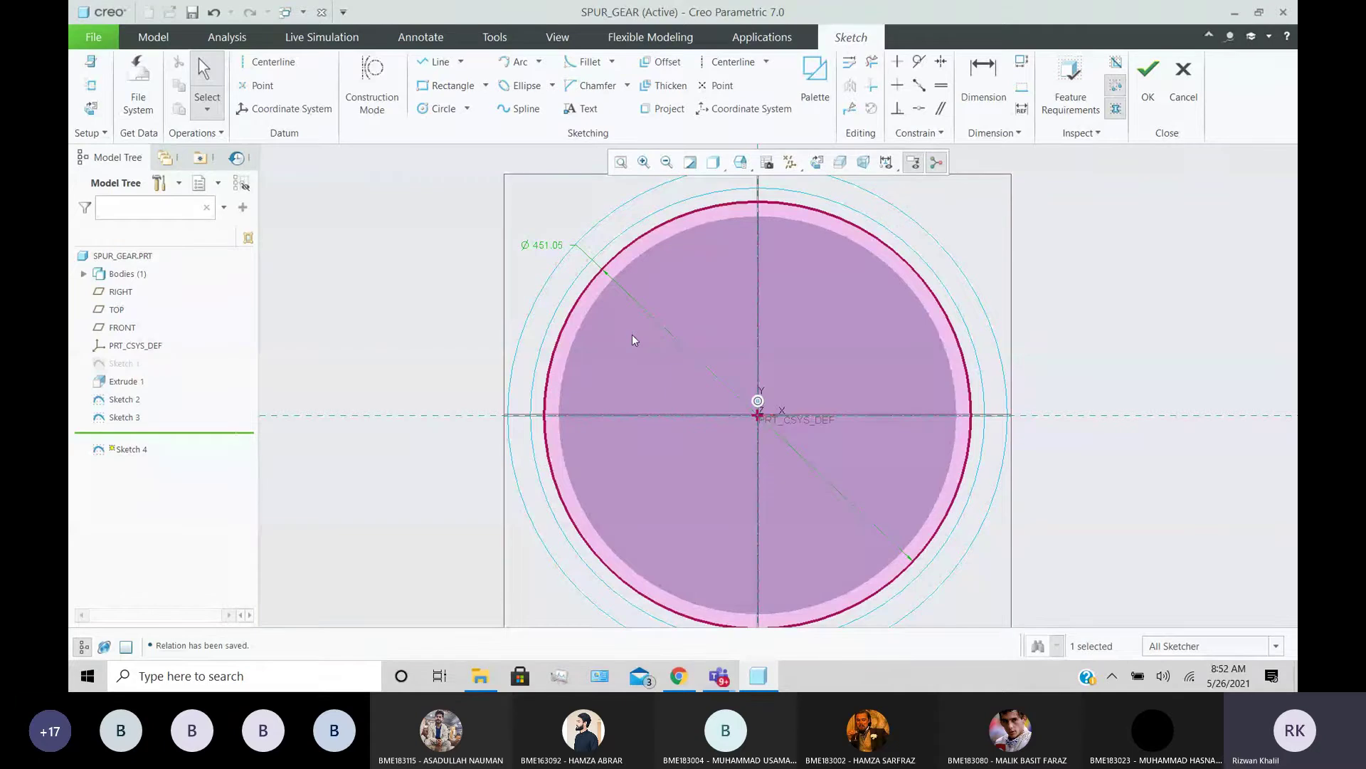
left_click(633, 335)
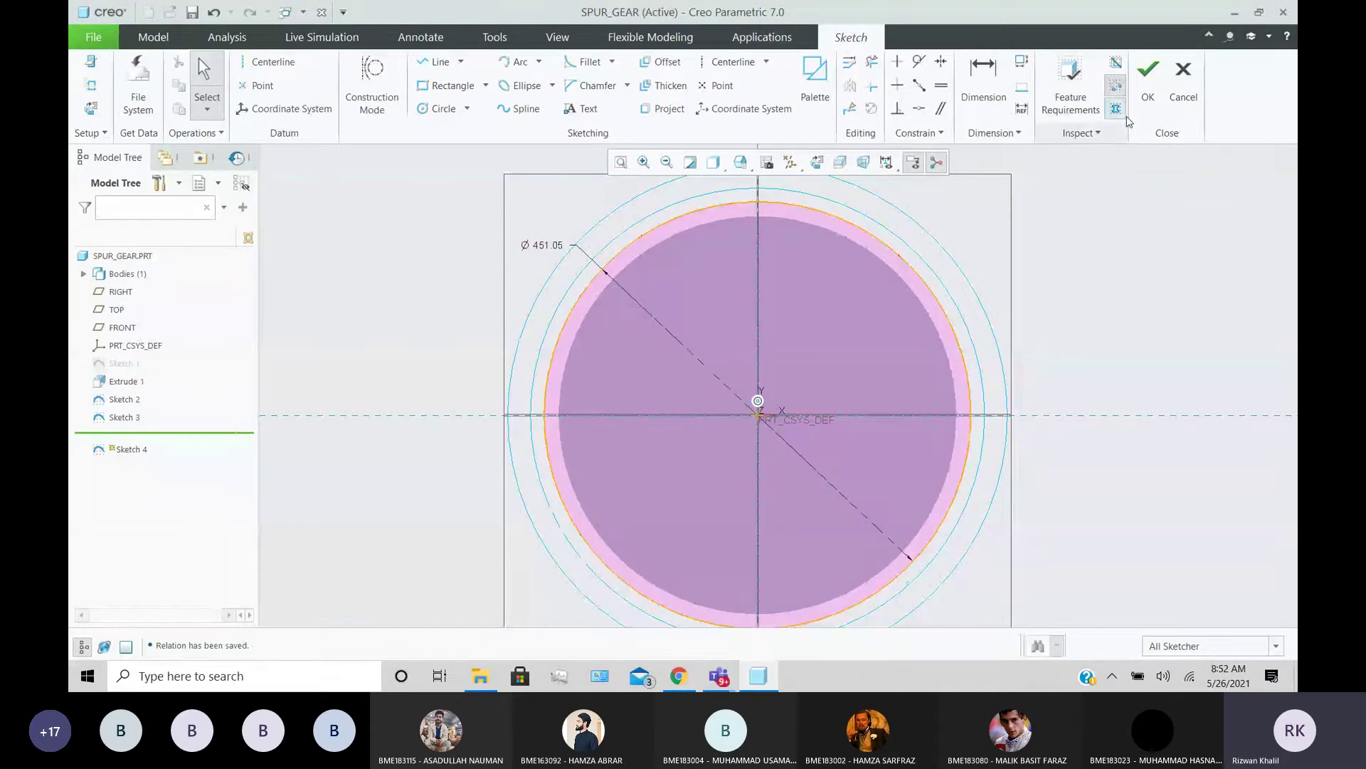
left_click(1148, 78)
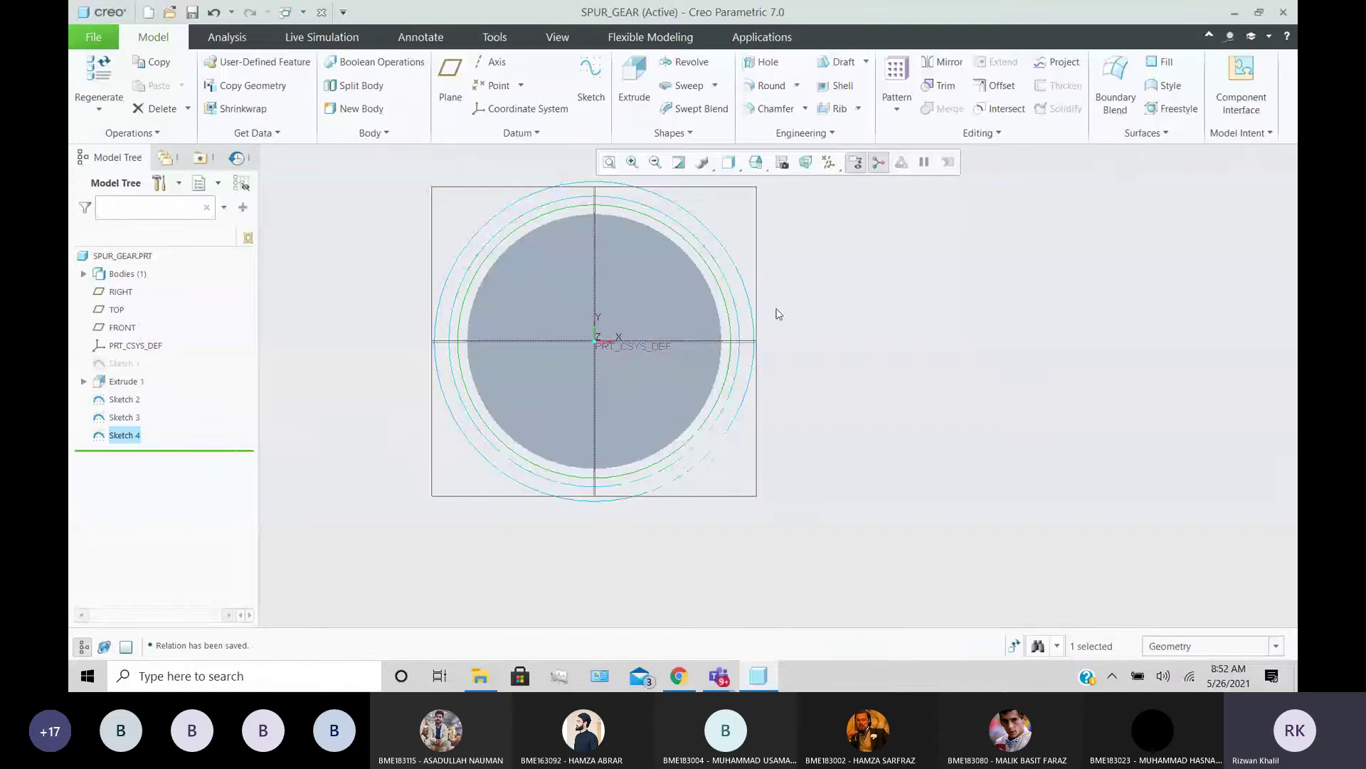
left_click(775, 496)
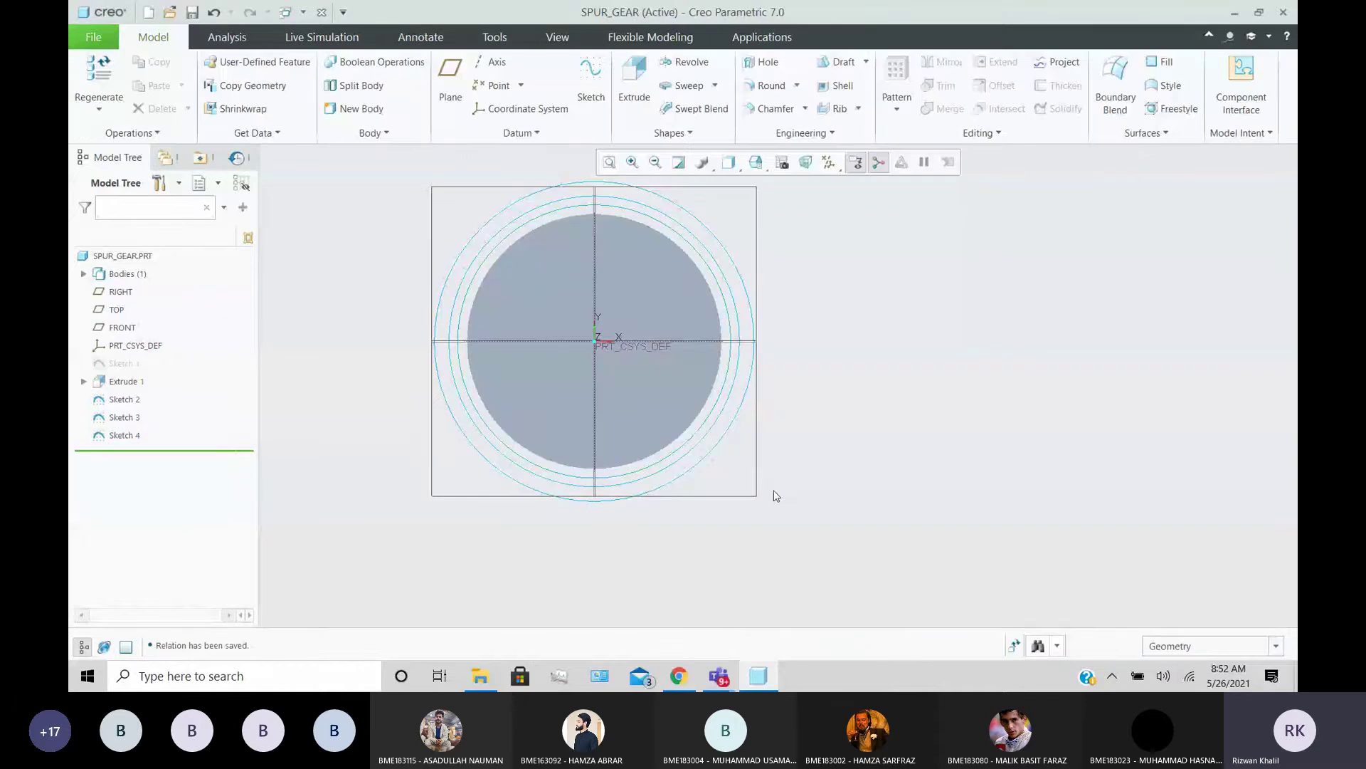
- Switch to Chrome and look through the image results for "module of gear", then select the search text
key("alt+Tab")
scroll(564, 355, "down", 3)
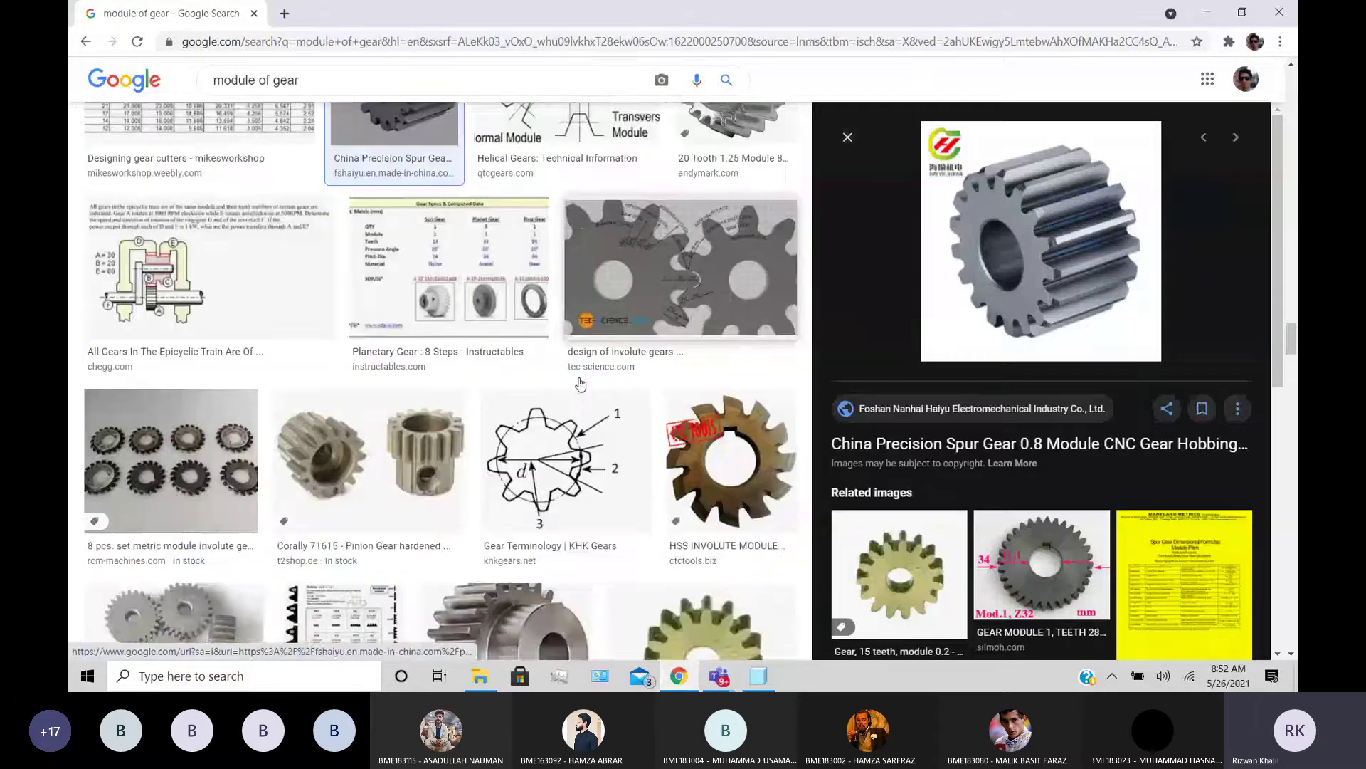
scroll(427, 284, "down", 4)
triple_click(211, 84)
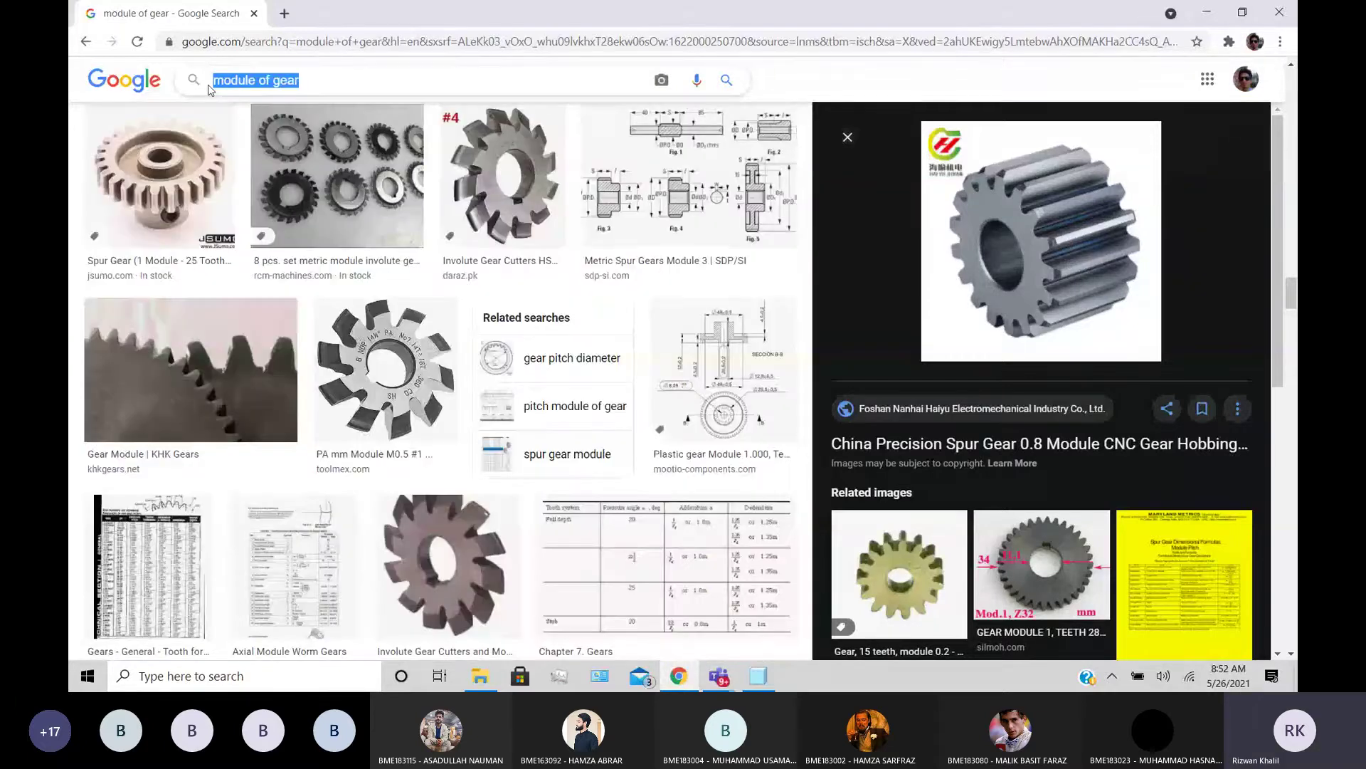
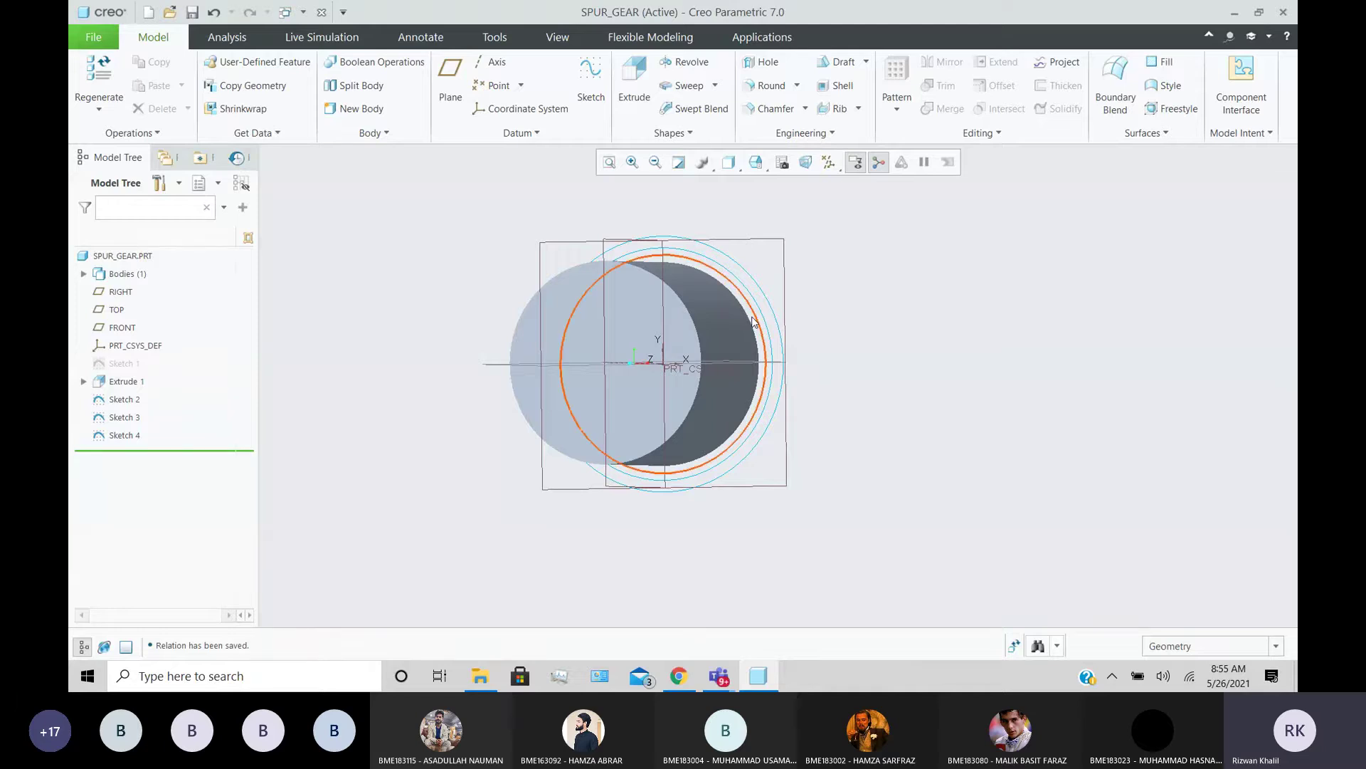
- Examine the root cylinder and the tip, reference and base circles around it from several angles
mouse_move(543, 228)
middle_mouse_down()
mouse_move(564, 238)
mouse_move(545, 227)
middle_mouse_up()
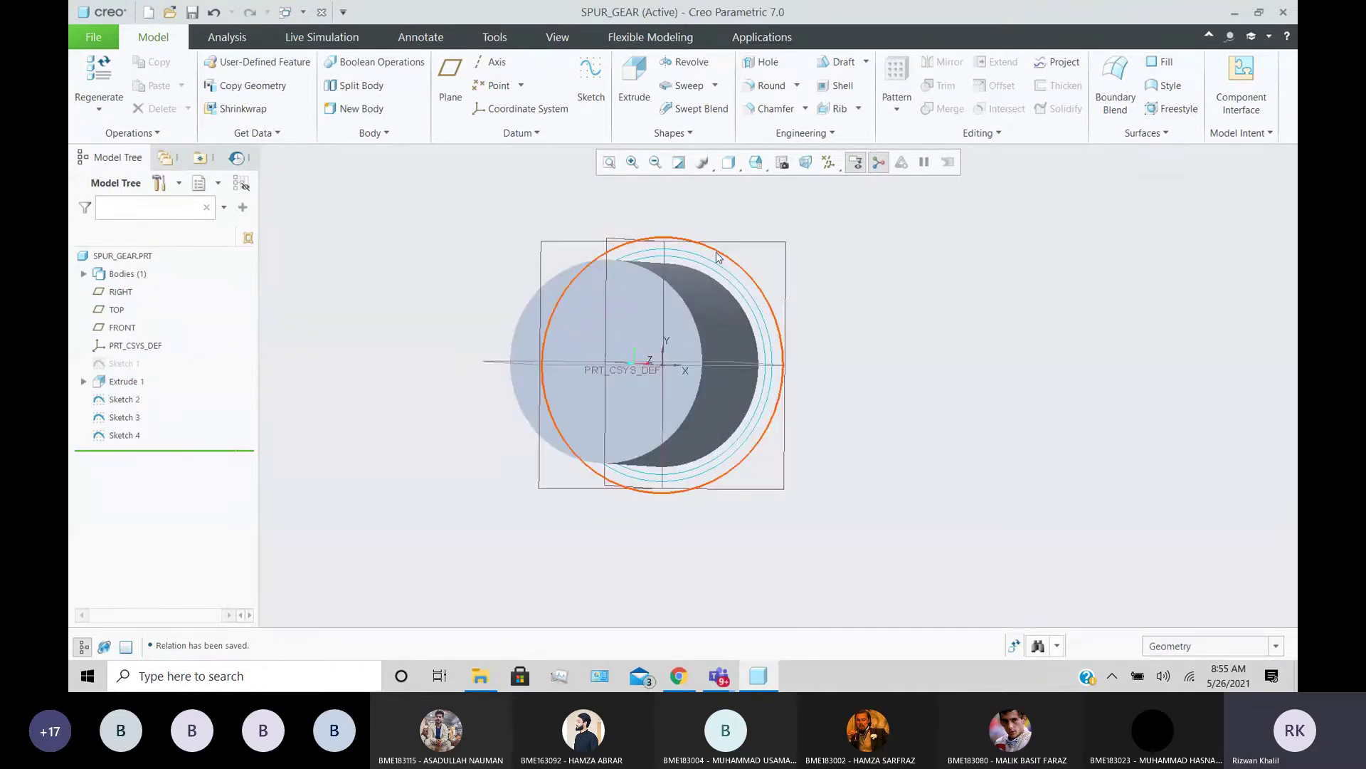
scroll(719, 257, "down", 4)
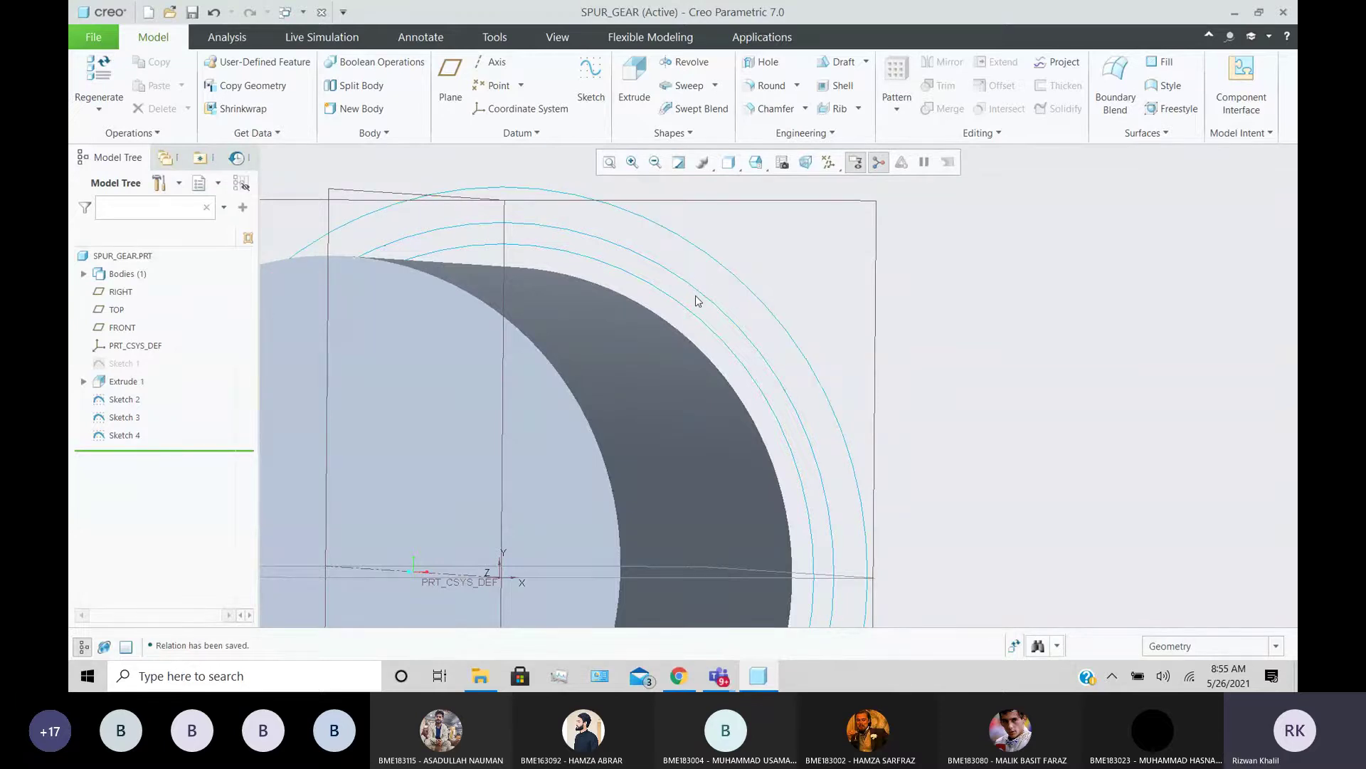
scroll(689, 271, "down", 4)
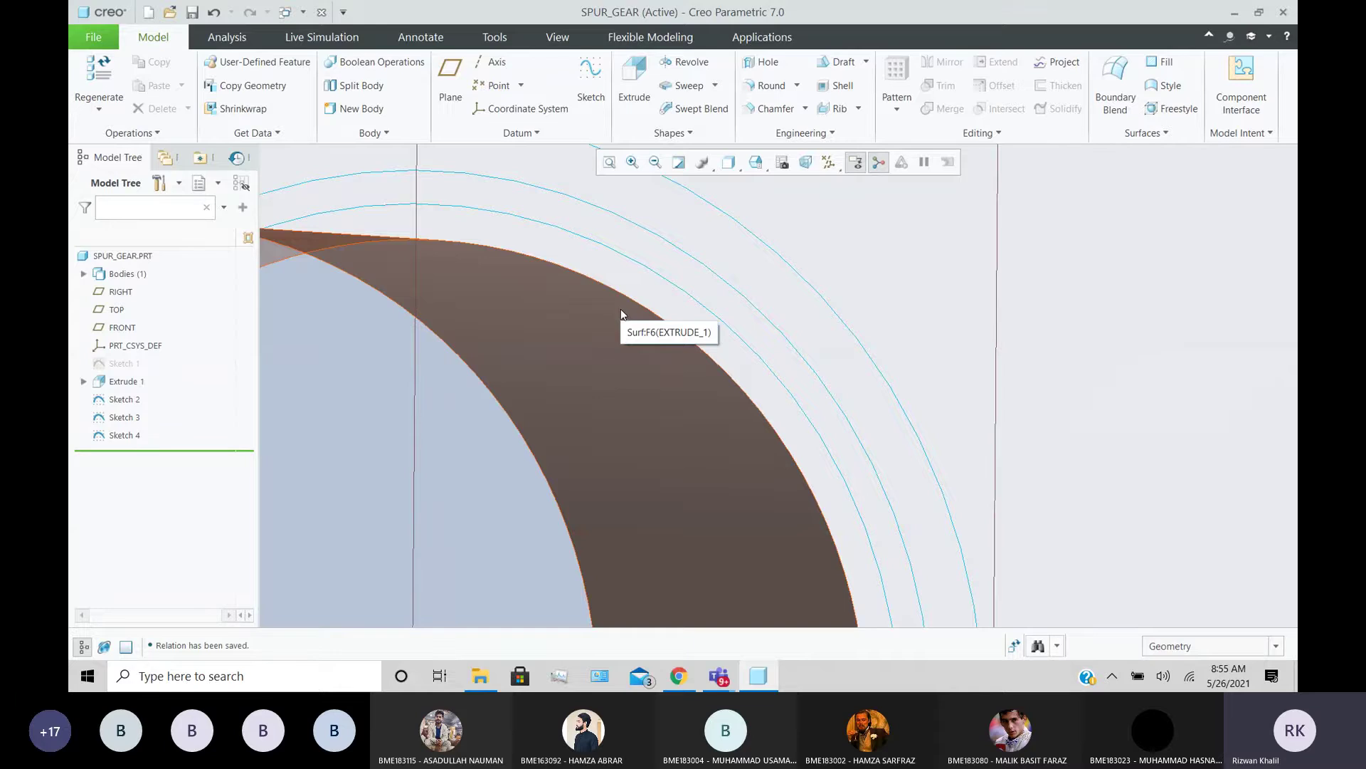
scroll(742, 281, "down", 1)
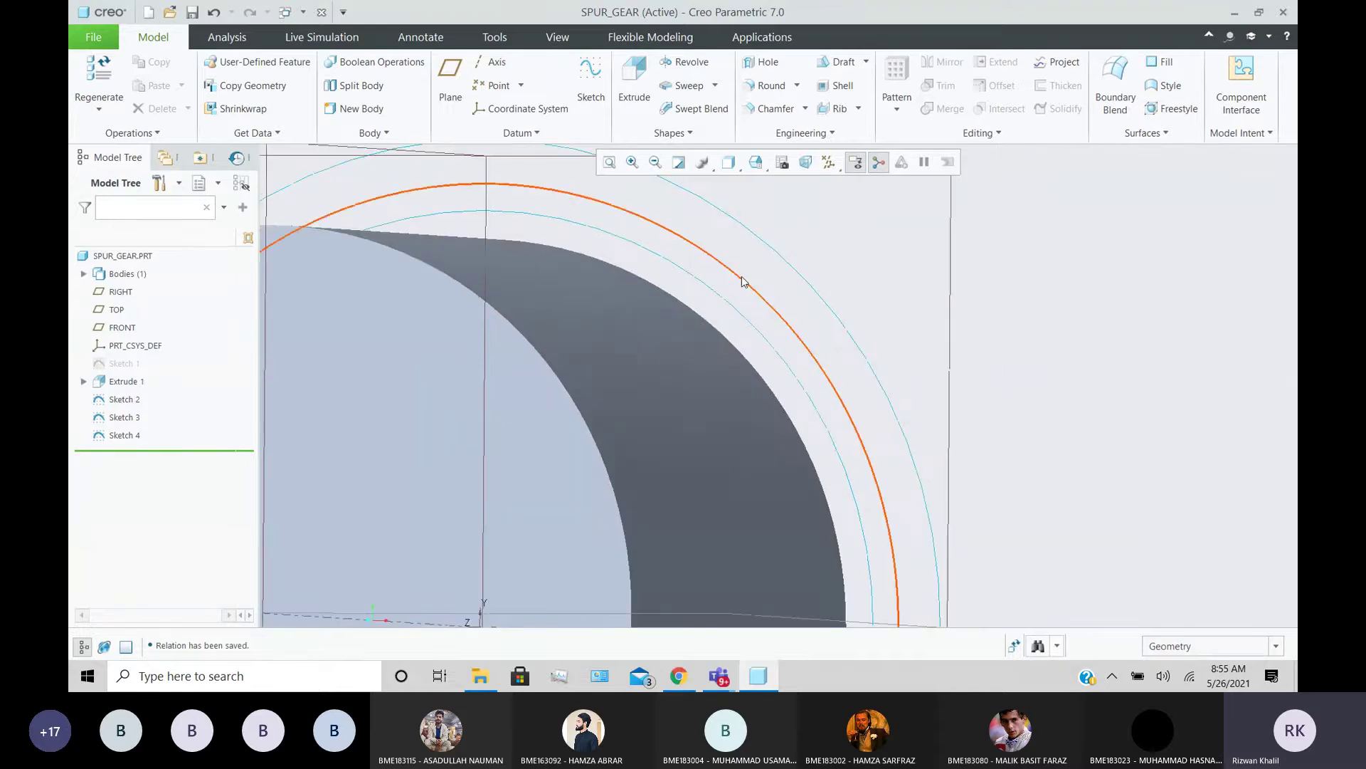
middle_click_drag(743, 281, 742, 292, "shift")
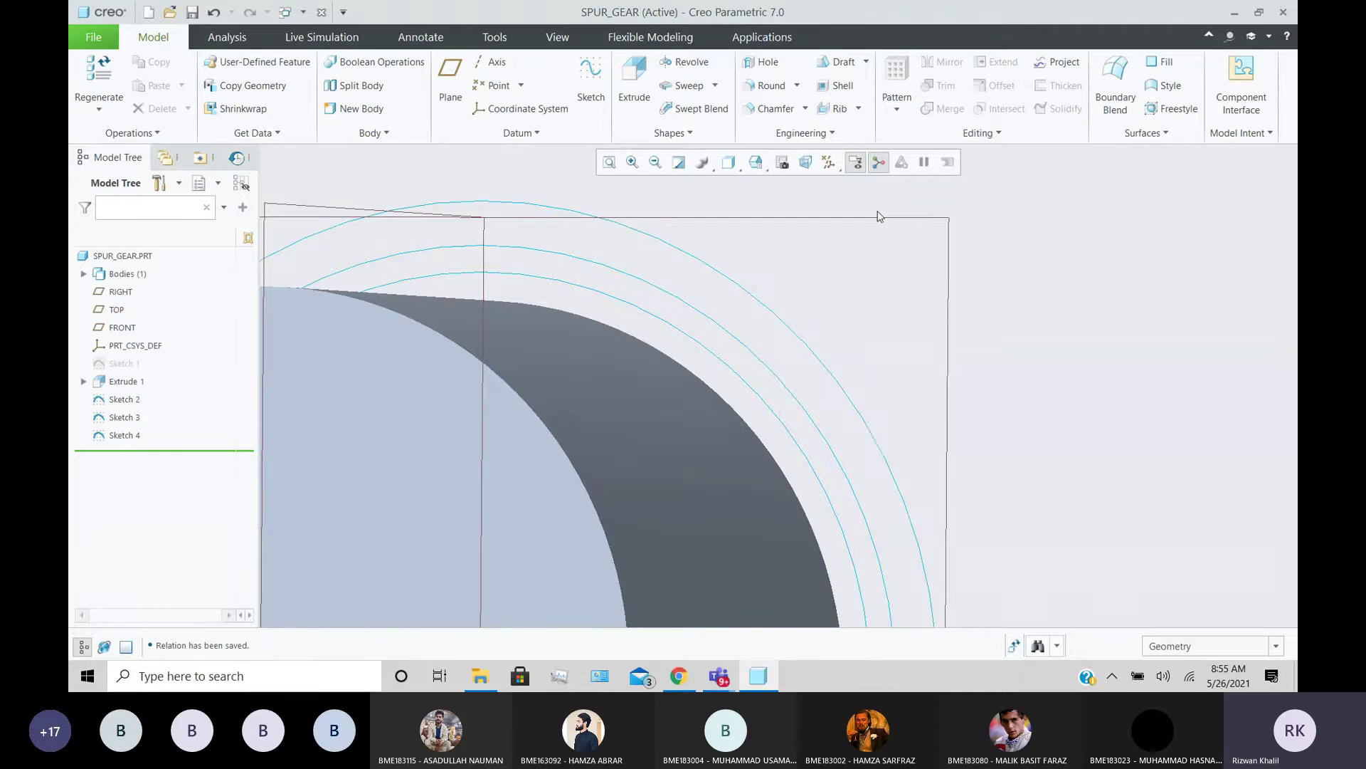
key("ctrl+d")
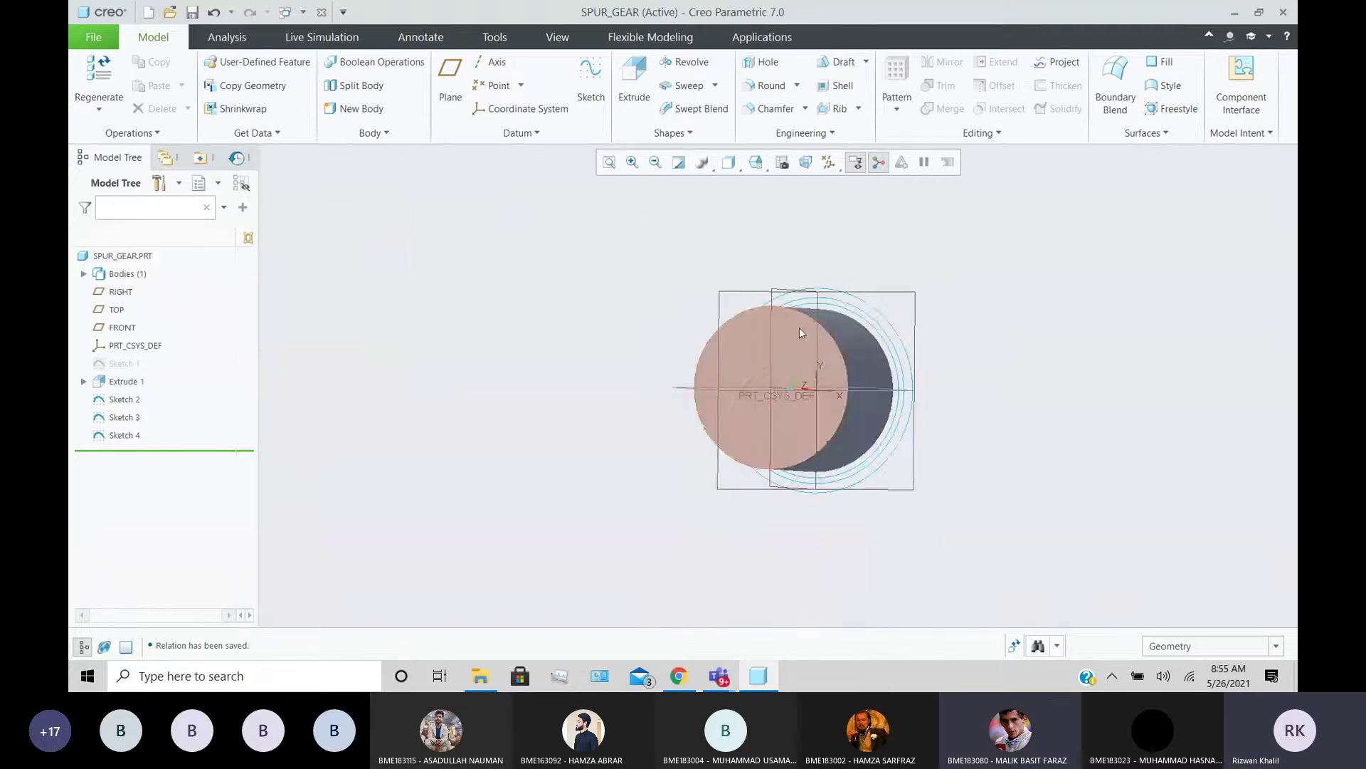
middle_click_drag(799, 333, 945, 356)
scroll(914, 353, "down", 5)
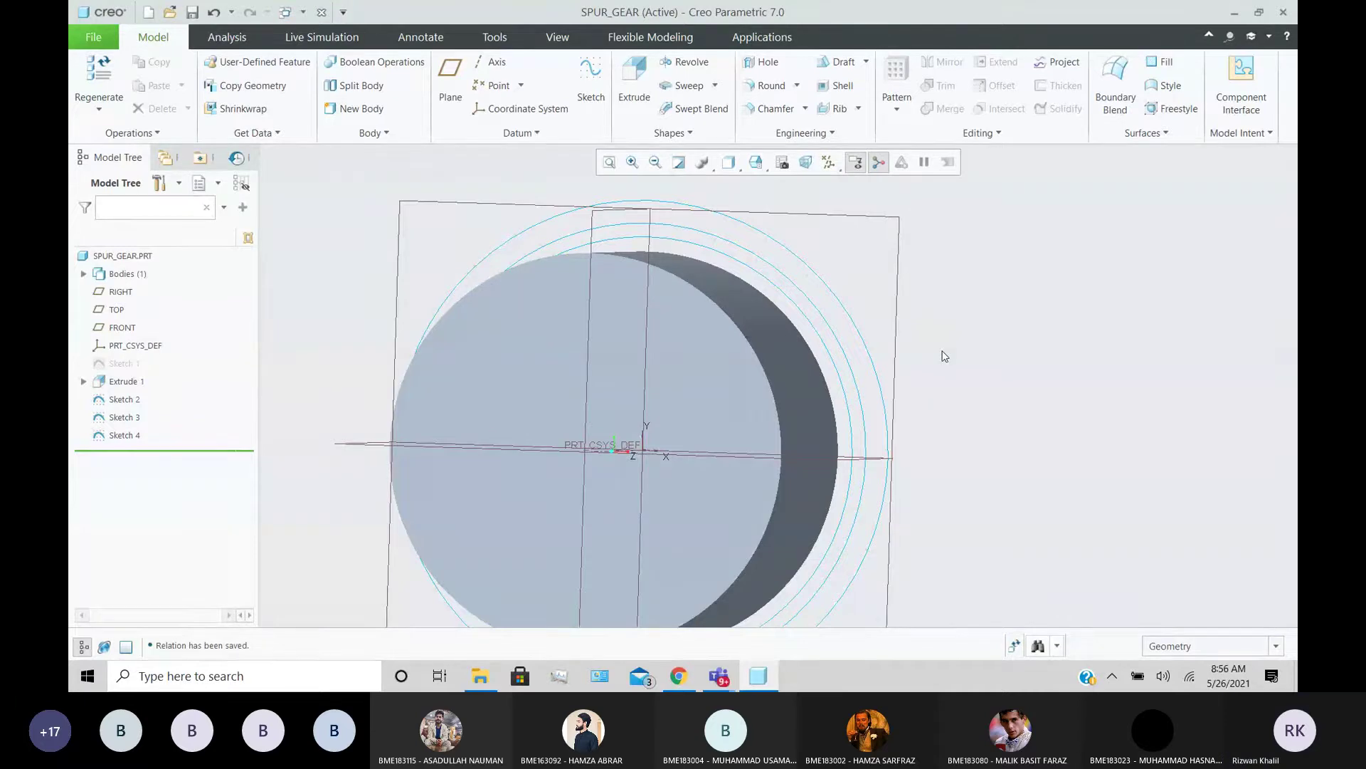
scroll(944, 356, "up", 3)
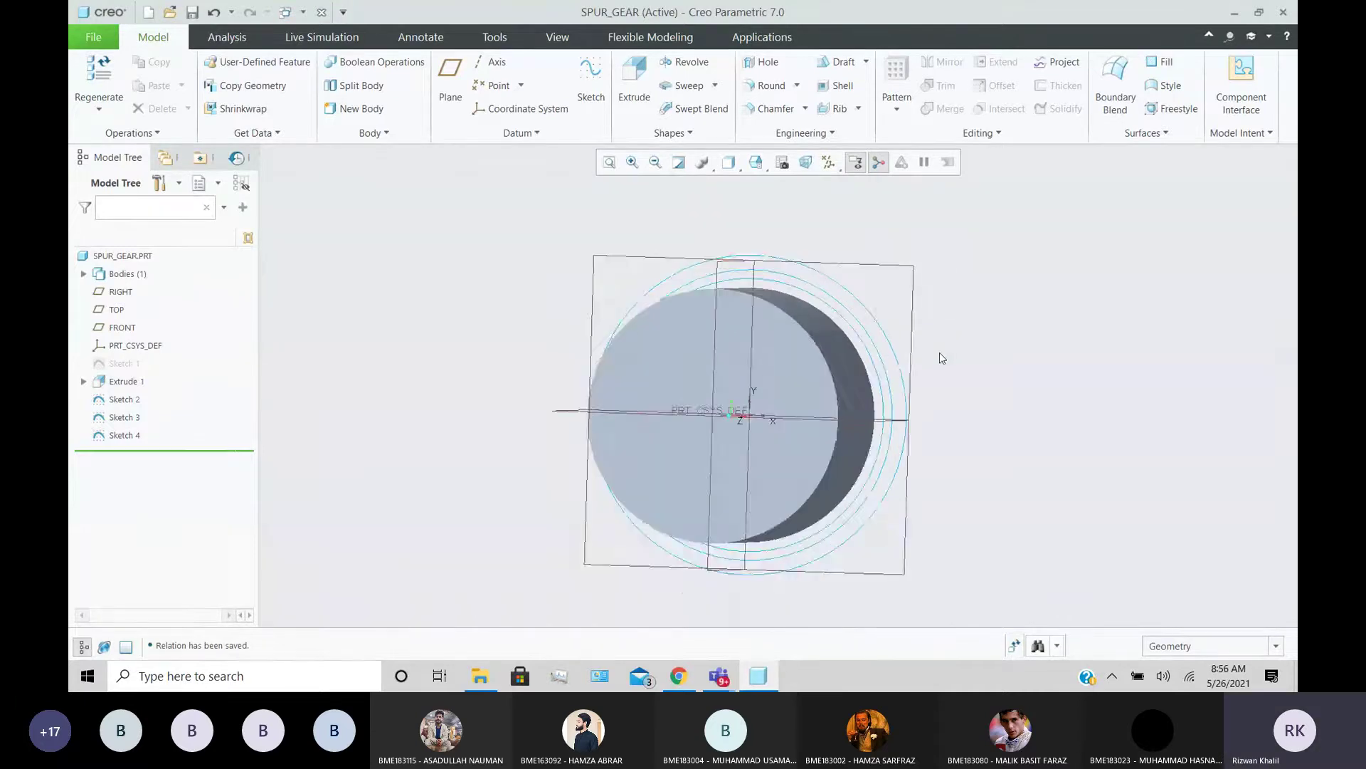
middle_click_drag(940, 354, 955, 373)
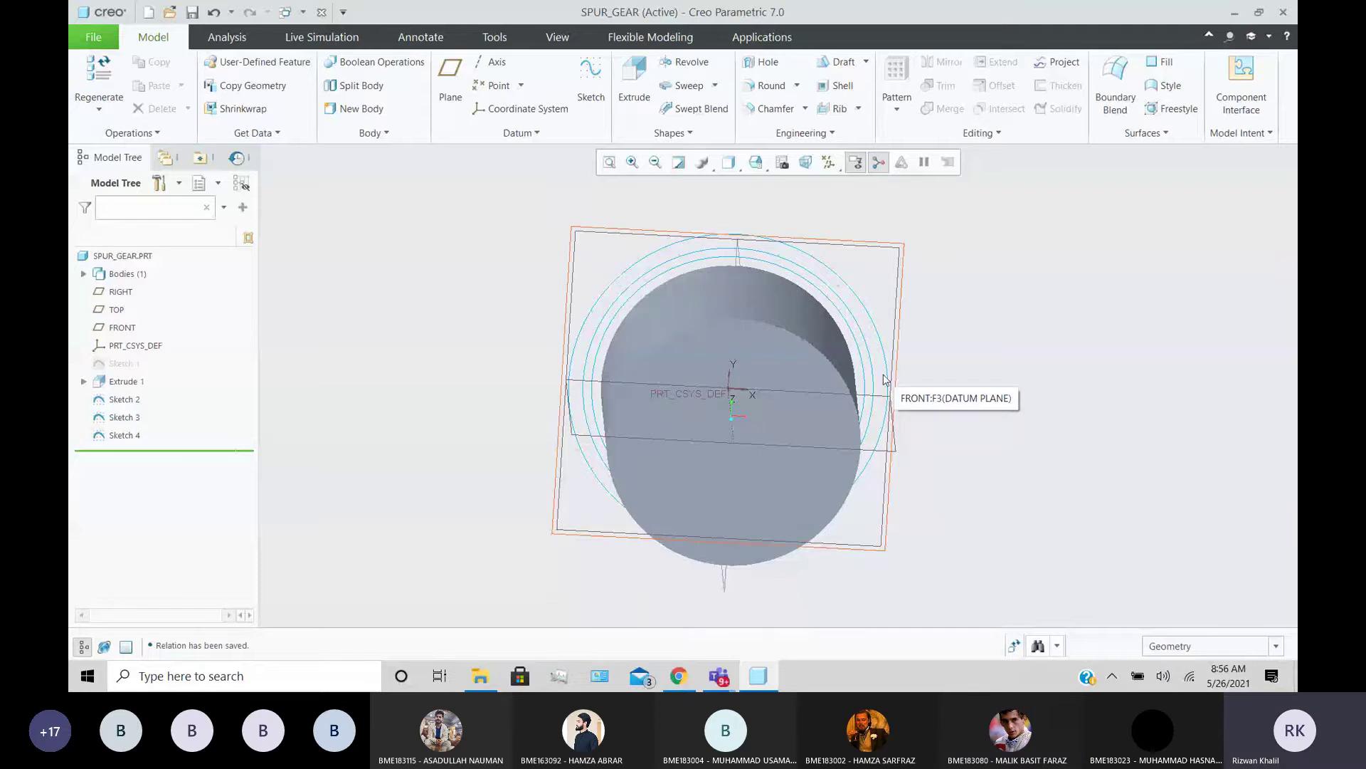
left_click(533, 141)
mouse_move(497, 157)
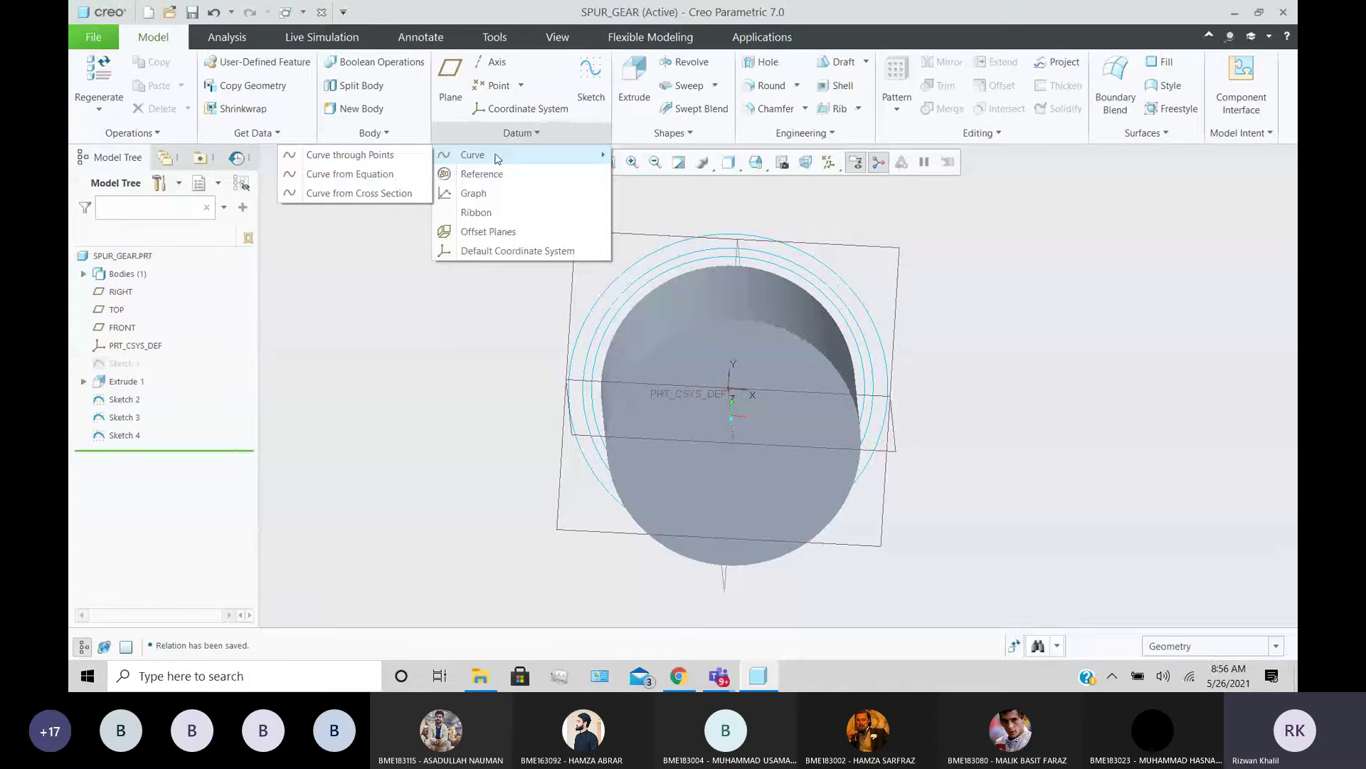
left_click(386, 178)
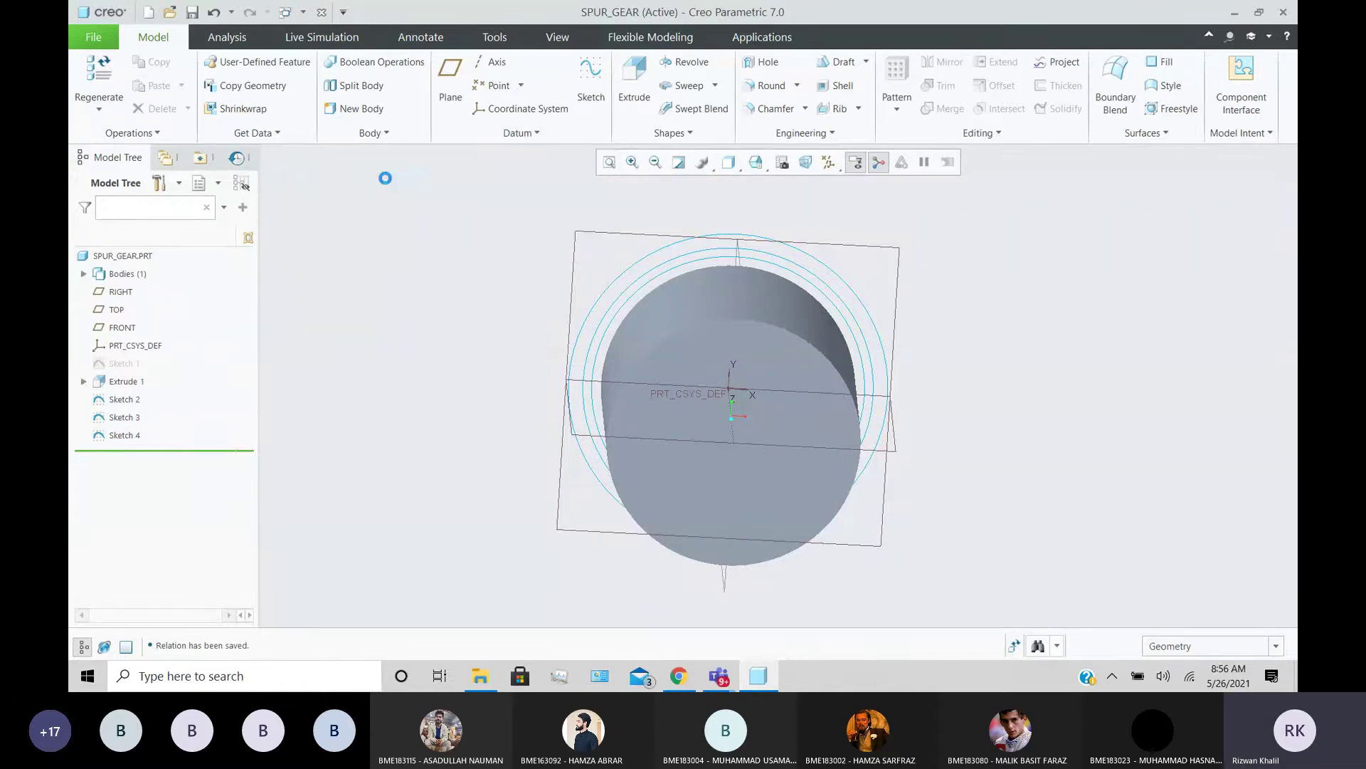
left_click(779, 97)
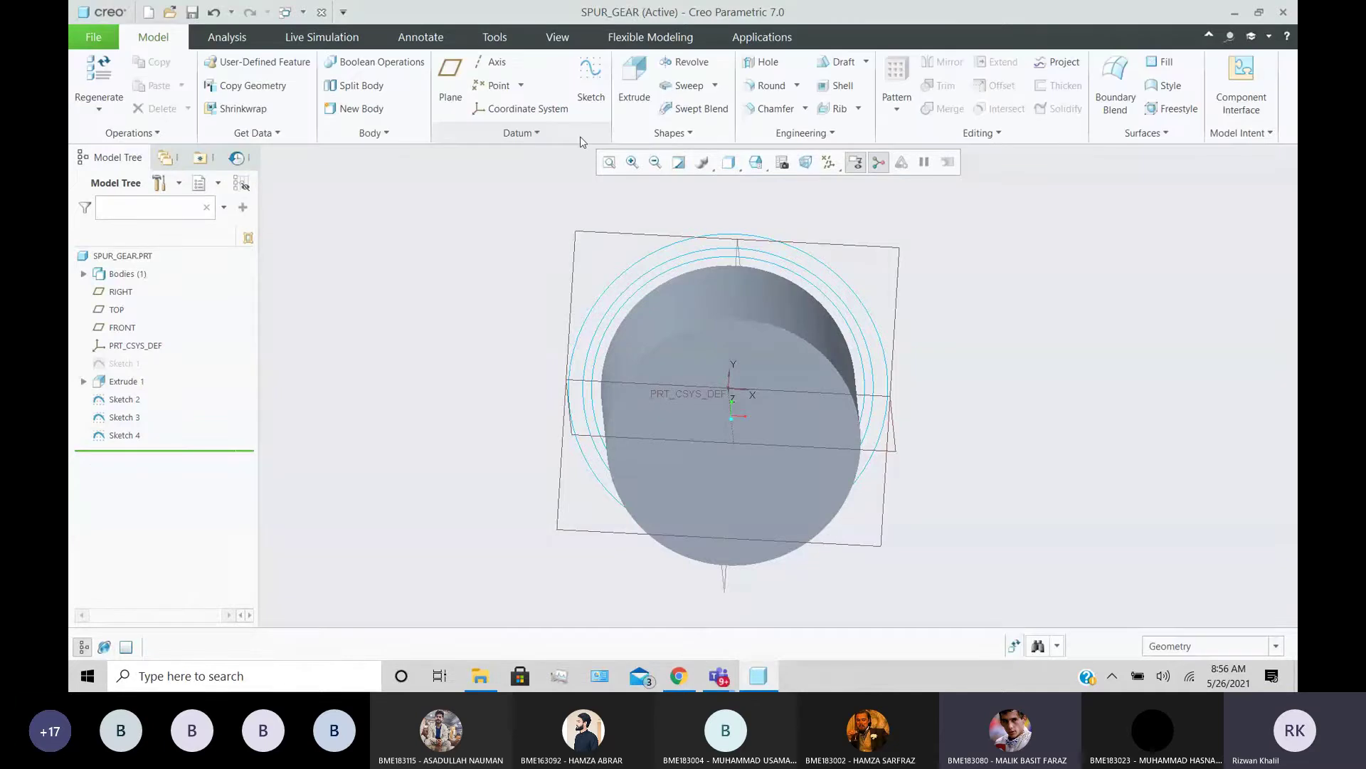
- Start a Cartesian curve from equation and enter the relations theta=90*t and angle_ratio=theta/360
left_click(534, 136)
mouse_move(537, 158)
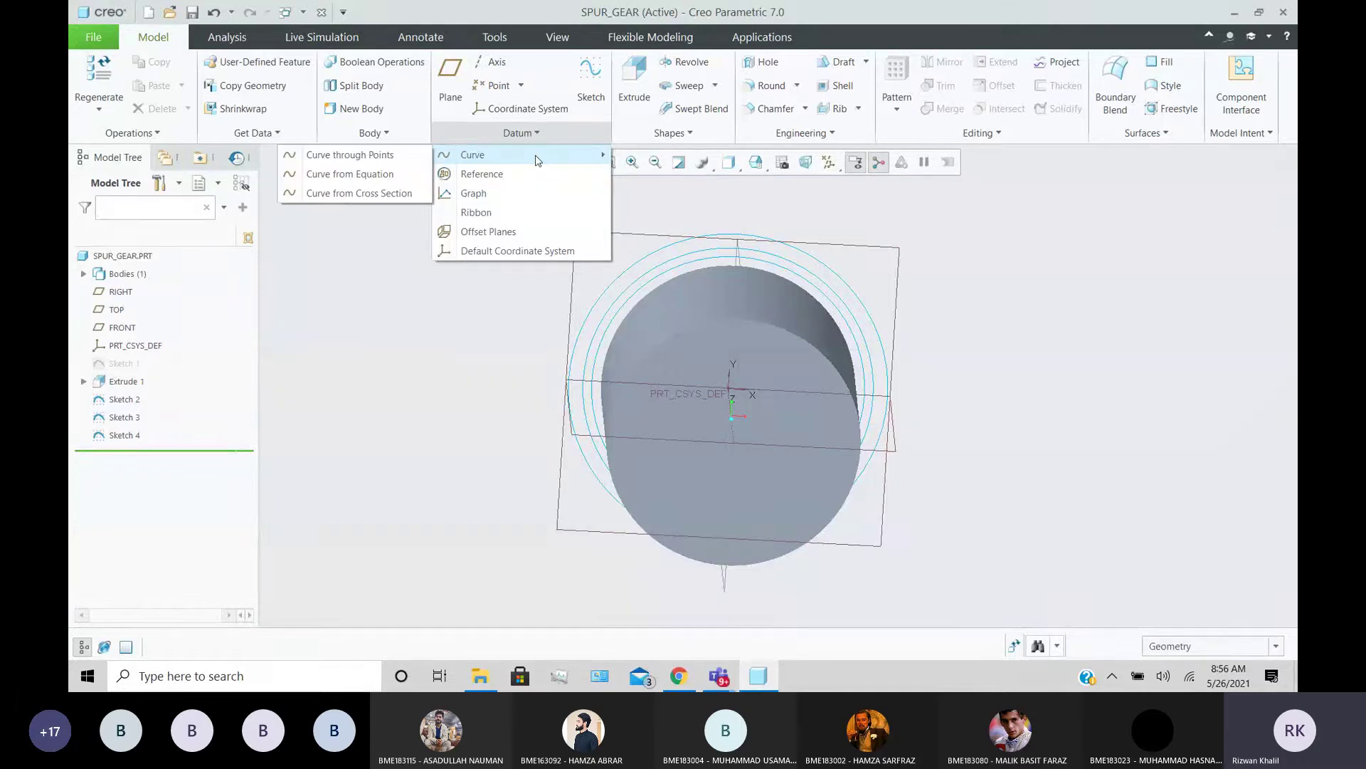
left_click(354, 176)
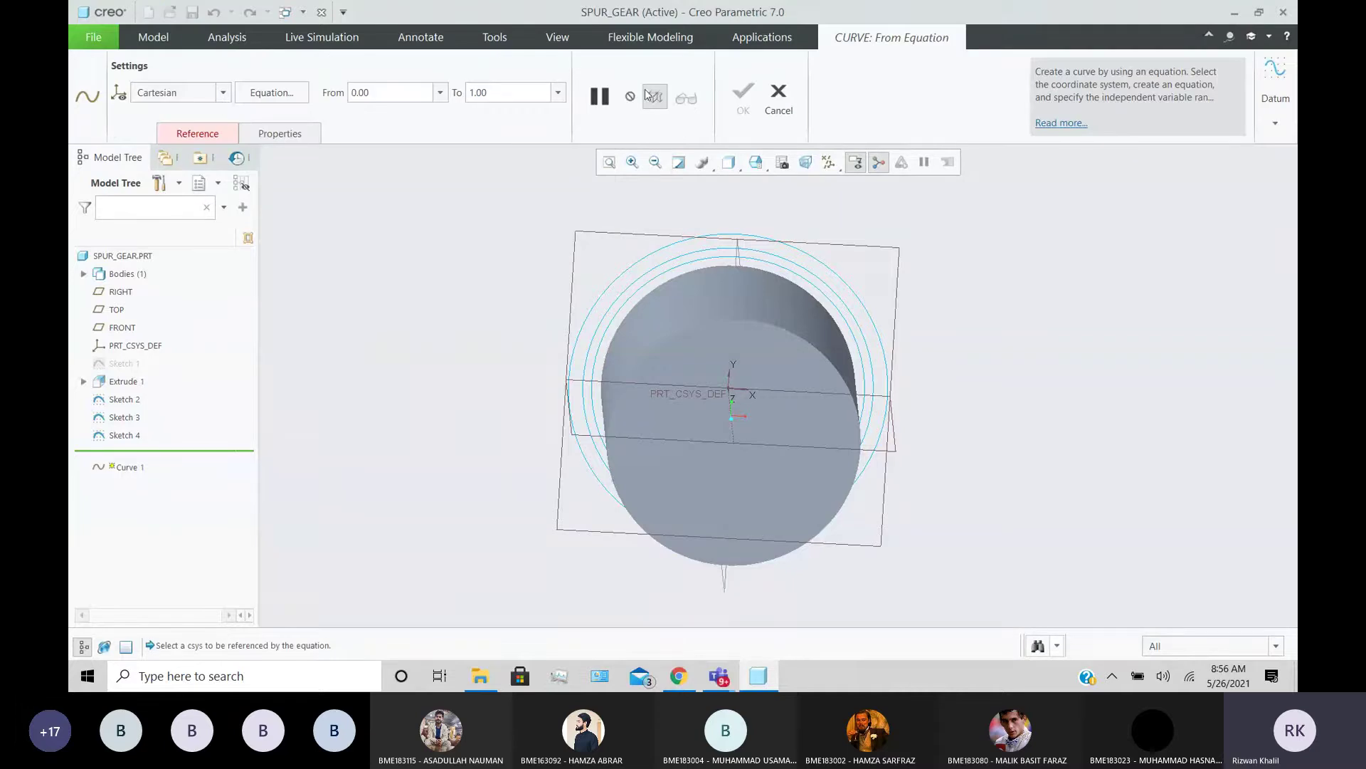
left_click(283, 92)
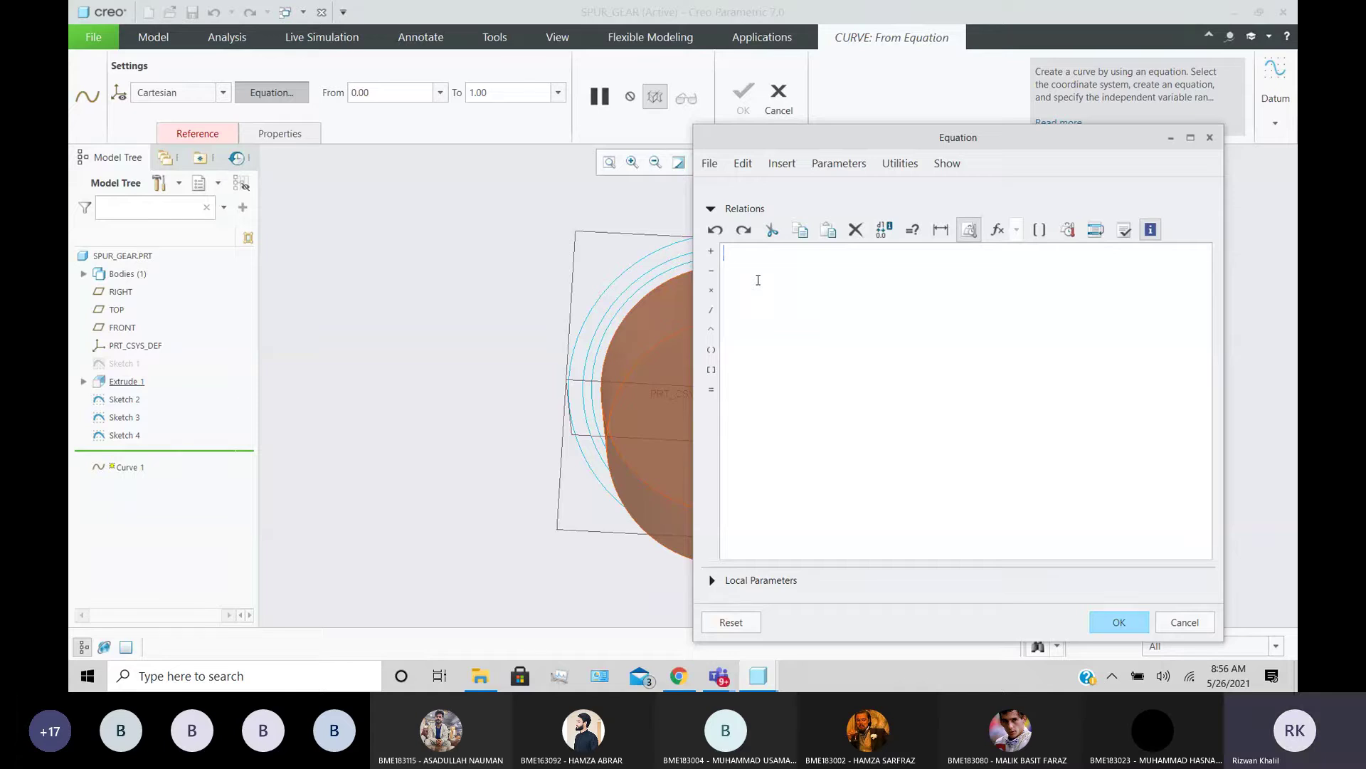
type("thea")
key("BackSpace")
type("ta=90*t")
key("Return")
type("angle_ratio=theta/360")
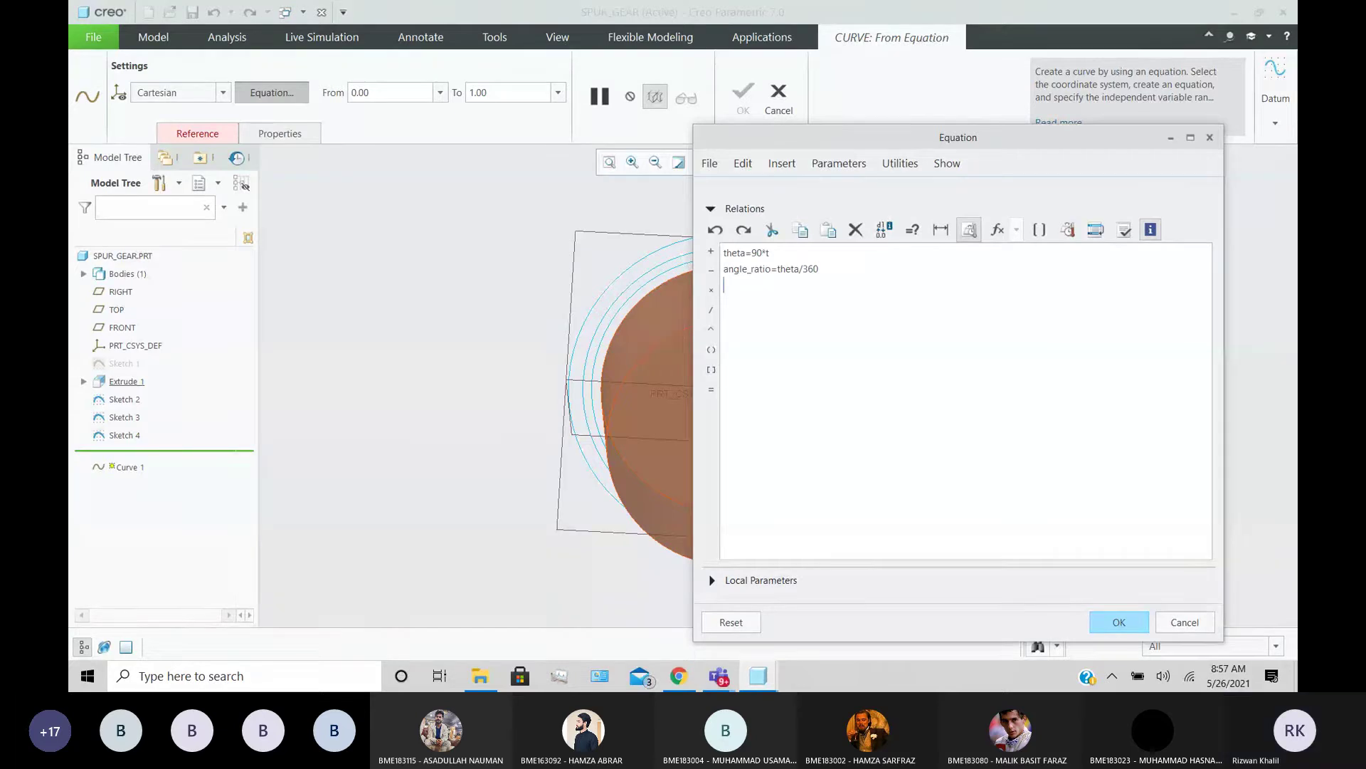
key("Return")
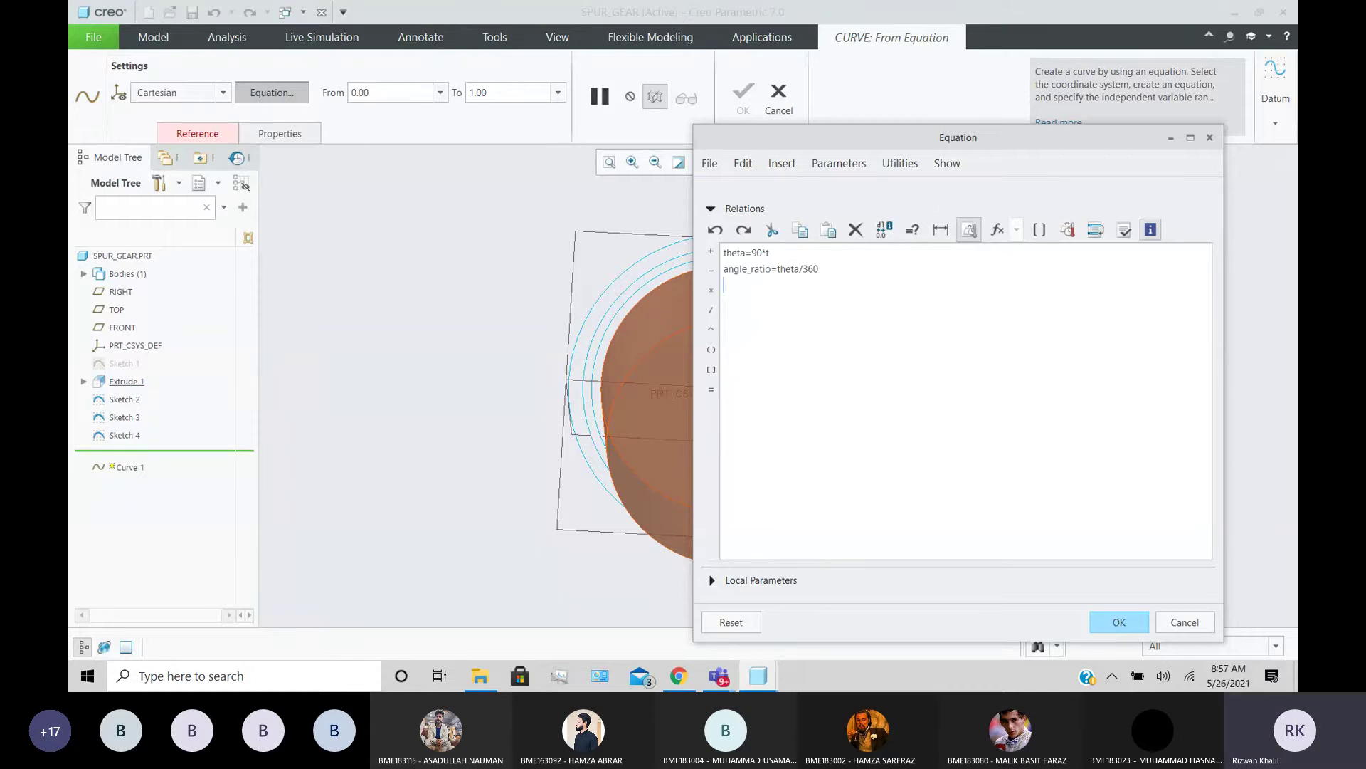
- Add the relations s=angle_ratio*pi*base_dia and base_radius=base_dia/2 to the curve equation
type("s=angle_")
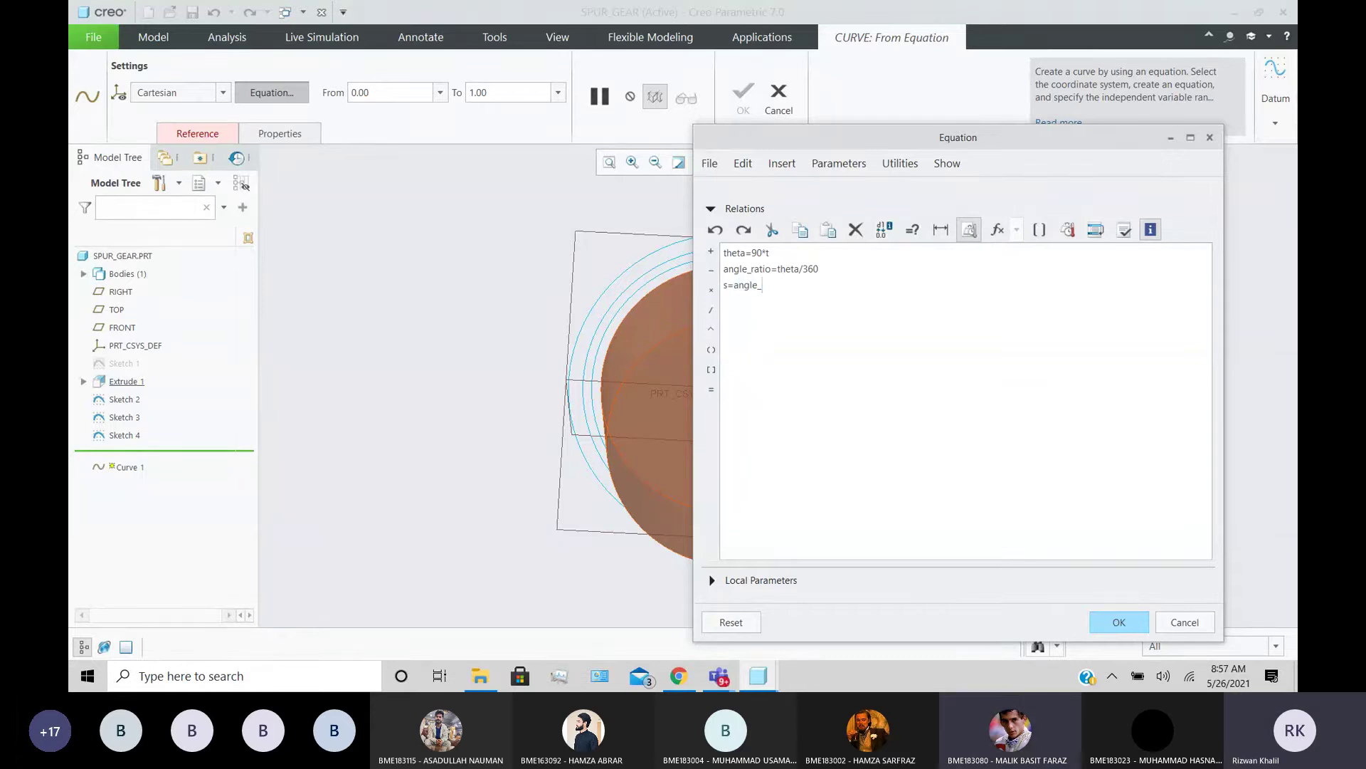
type("ratio*p")
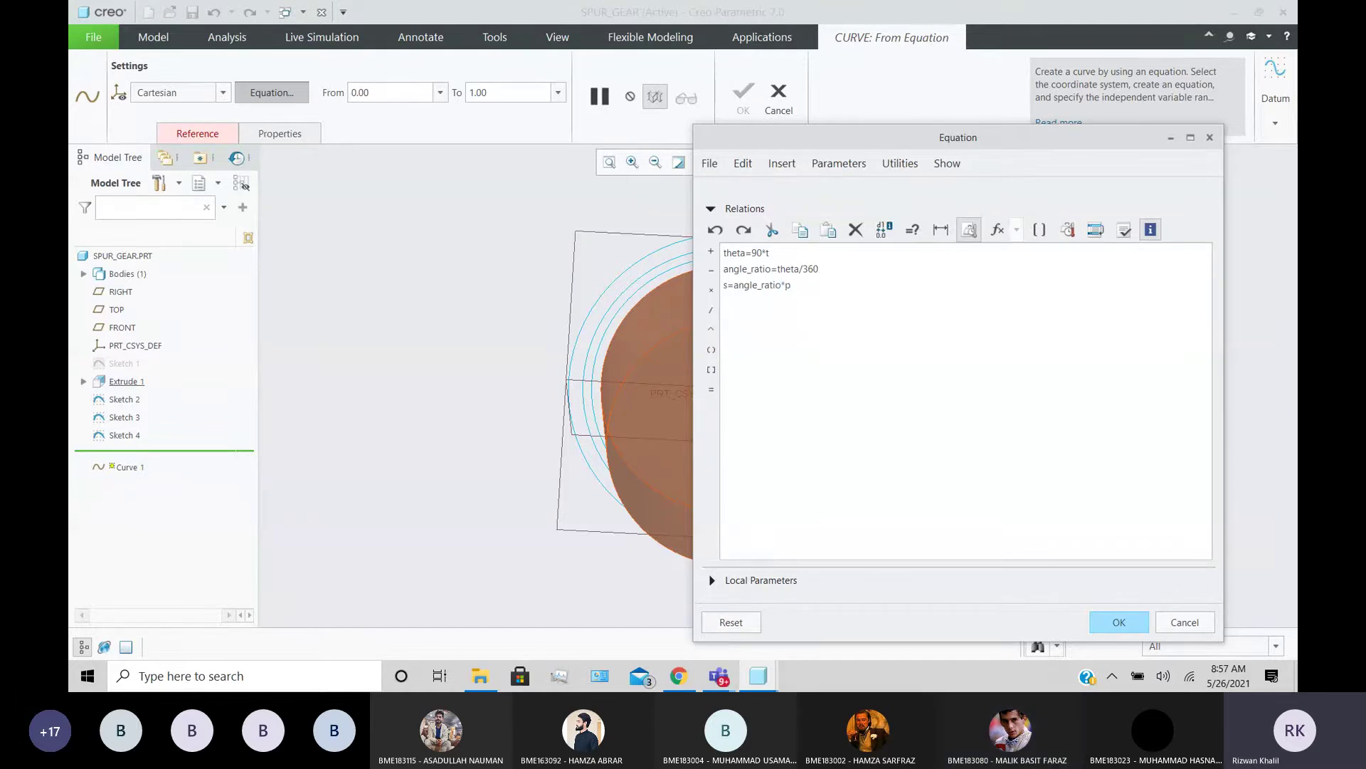
type("i*base_dia")
key("Return")
type("base_ra")
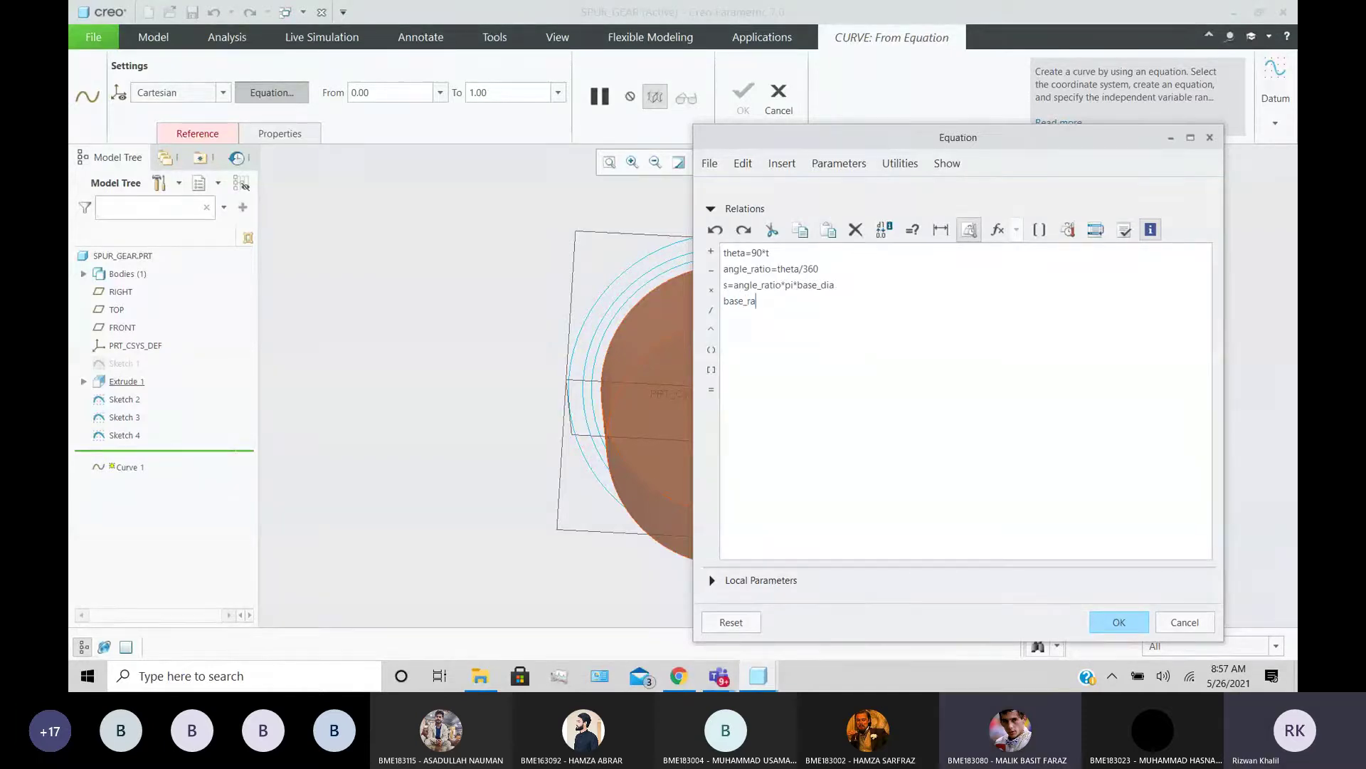
type("dius=")
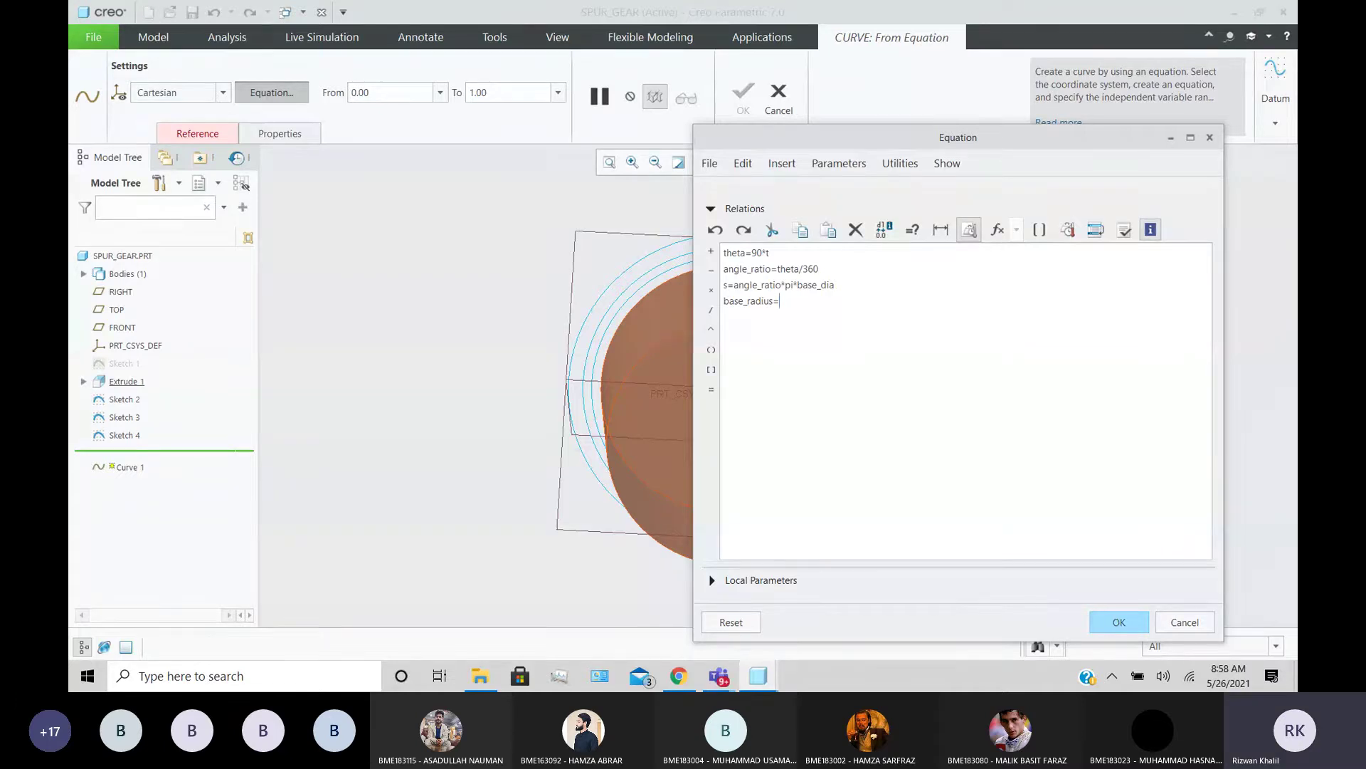
type("base_dia/2")
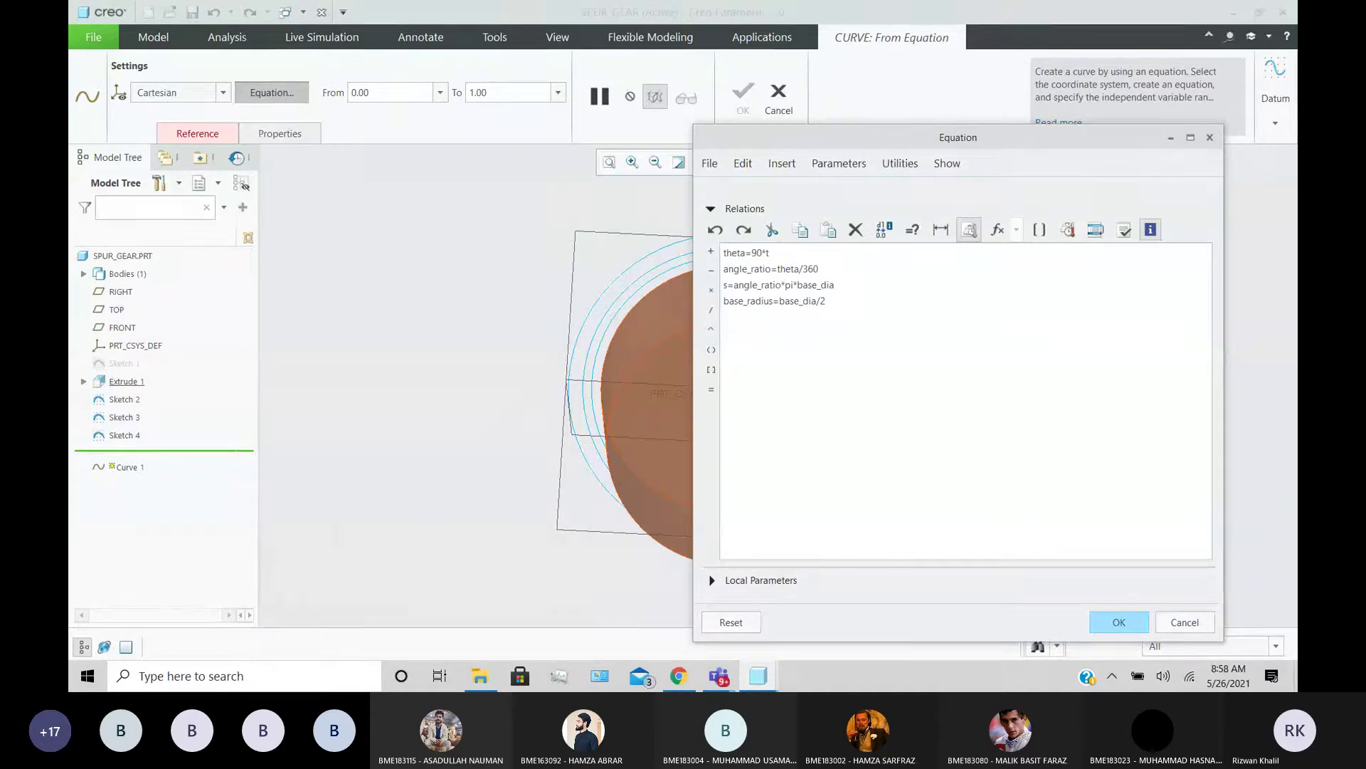
key("Return")
- Add the relations xc=base_radius*cos(theta) and yc=base_radius*sin(theta) to the curve equation
type("xc=")
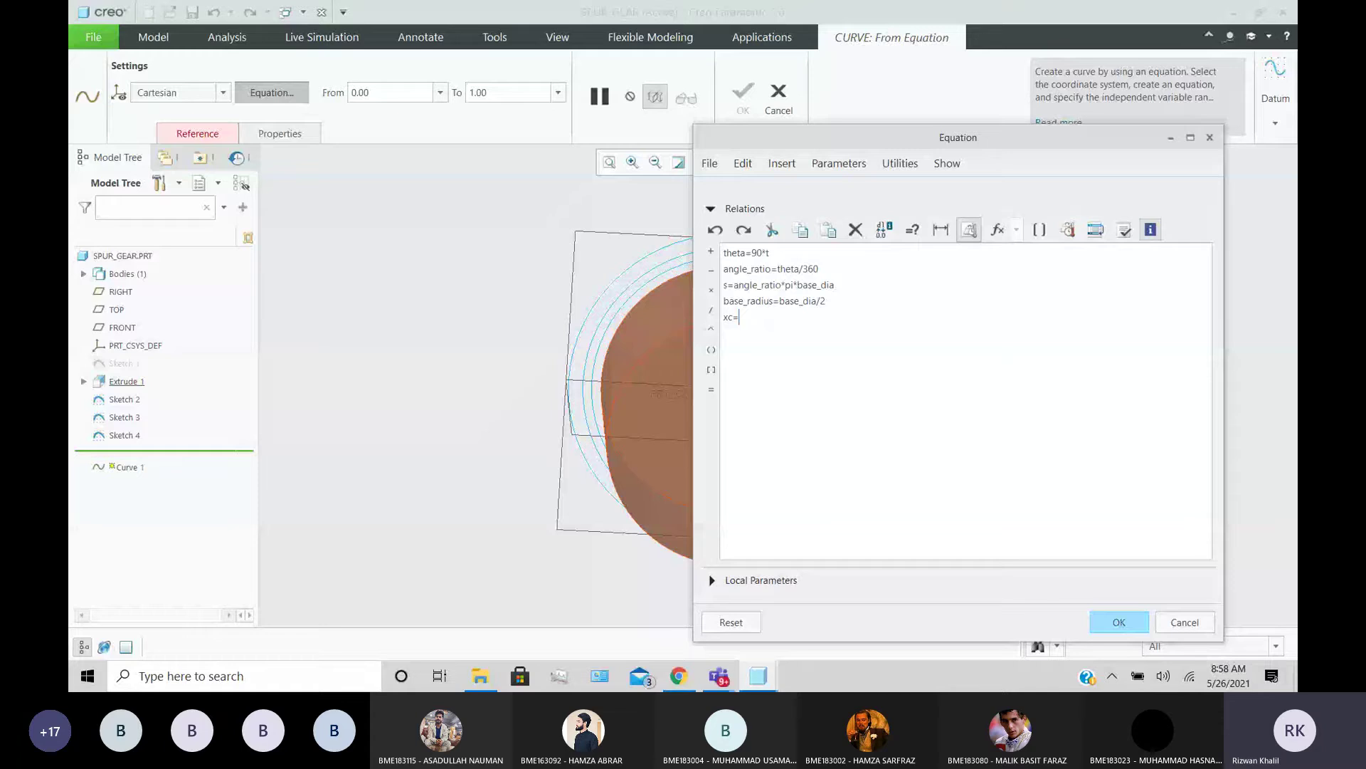
type("base_radius")
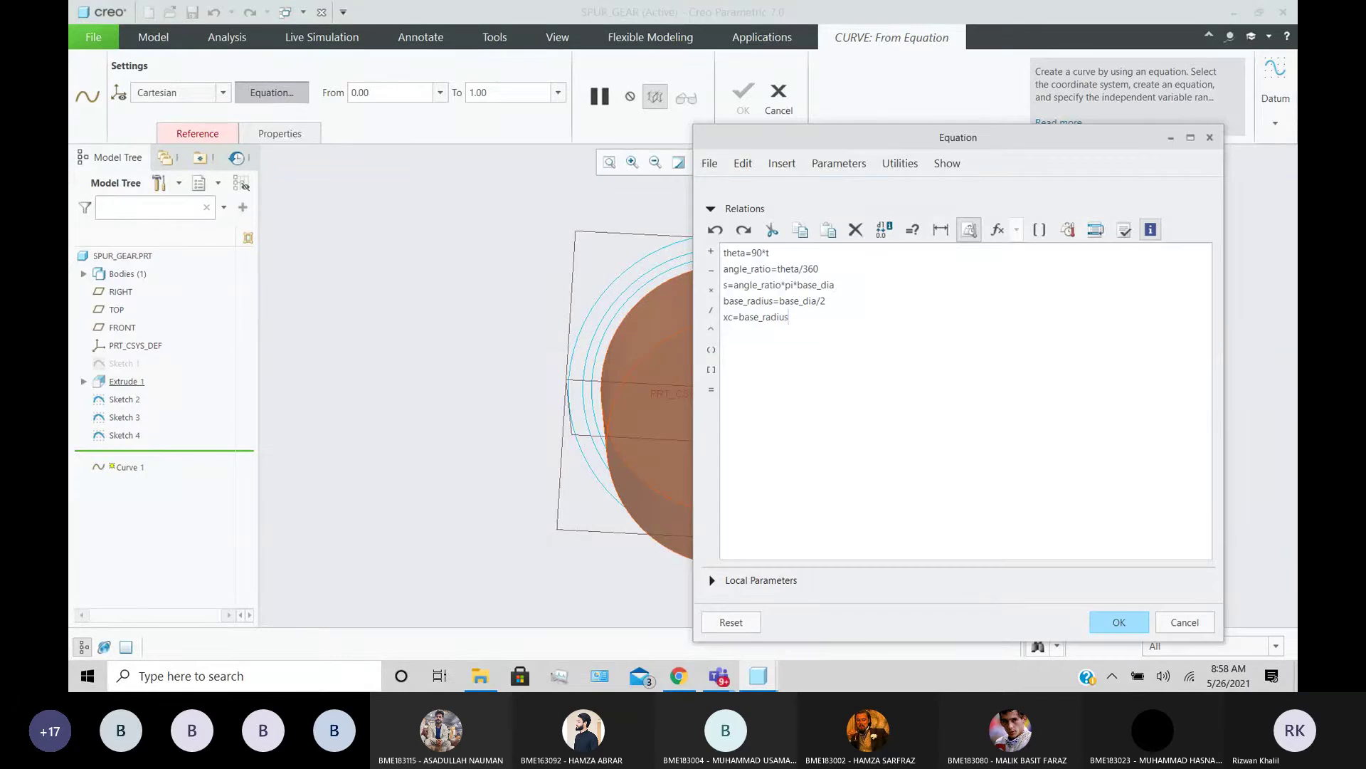
type("*cos(th")
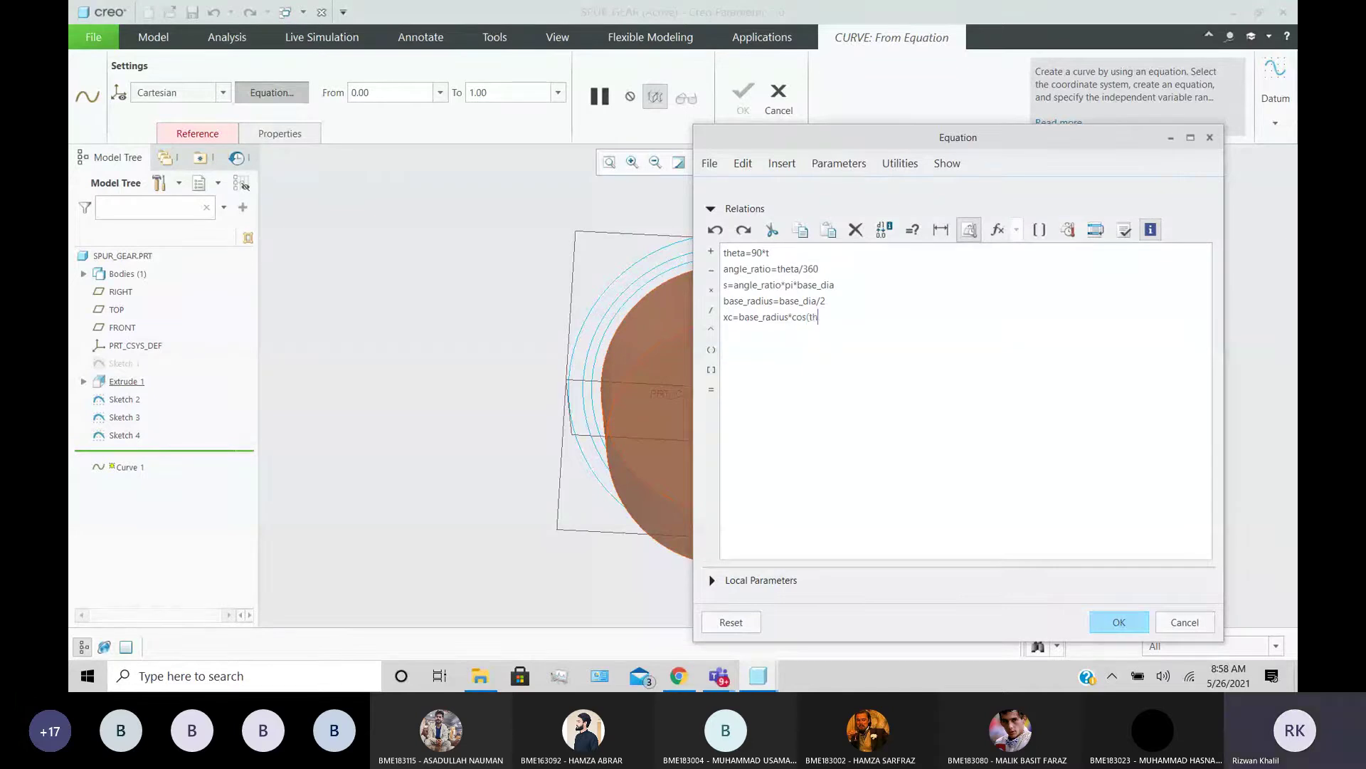
type("eta)")
key("Return")
type("yc=bas")
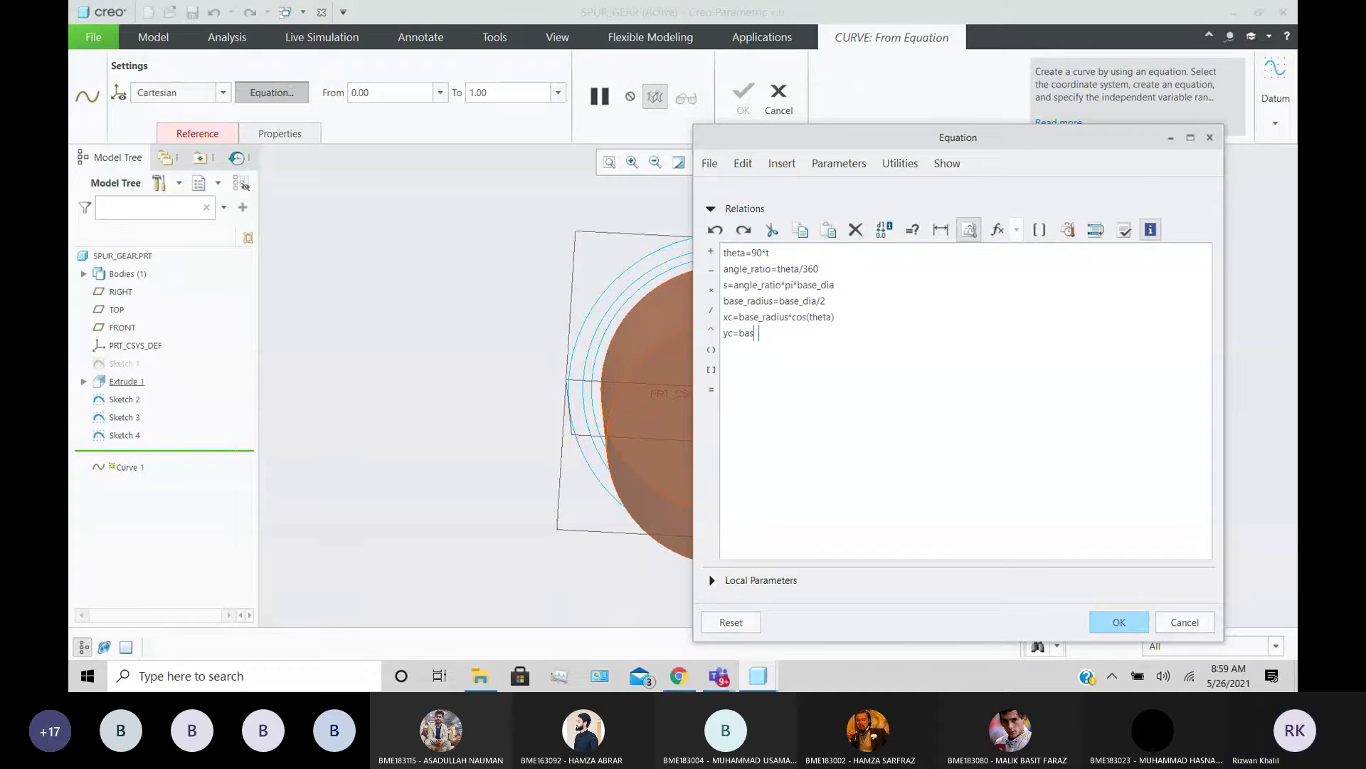
type("e_radius*")
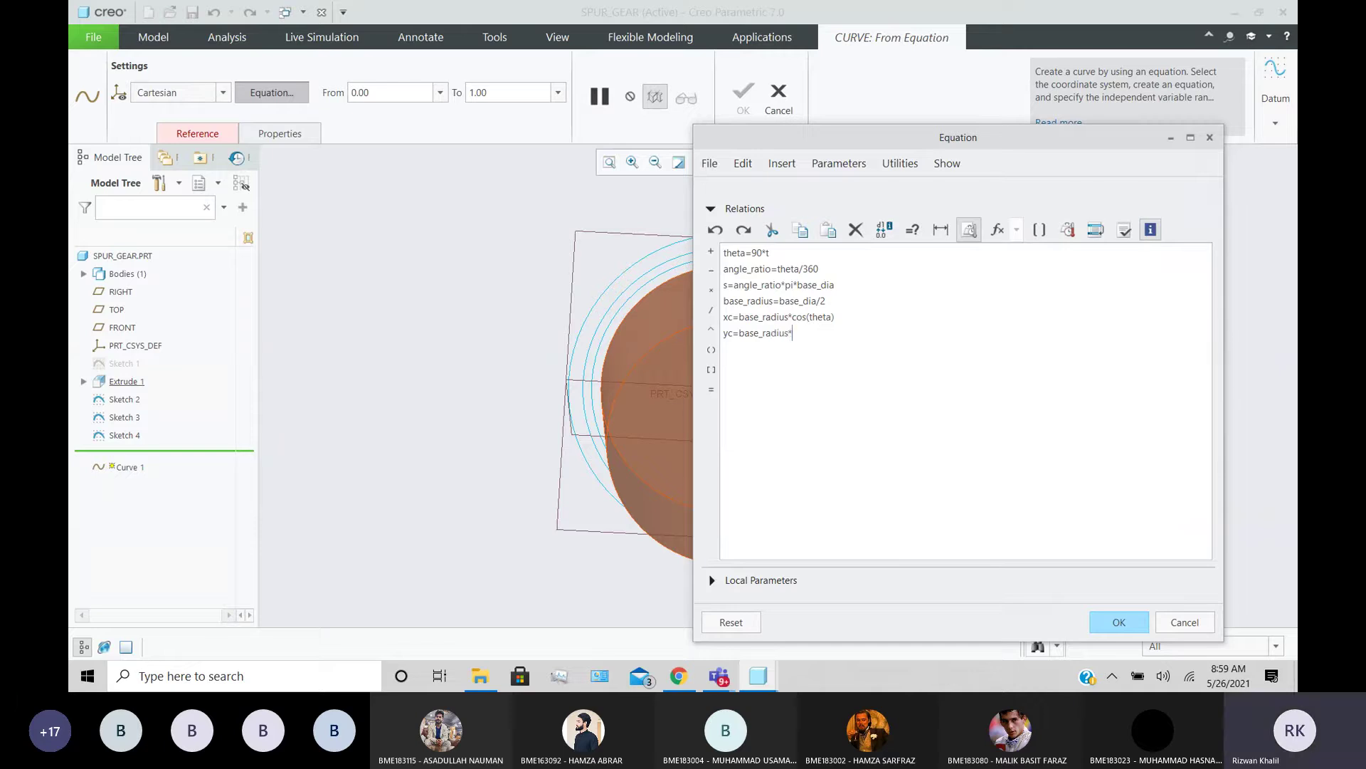
type("sin")
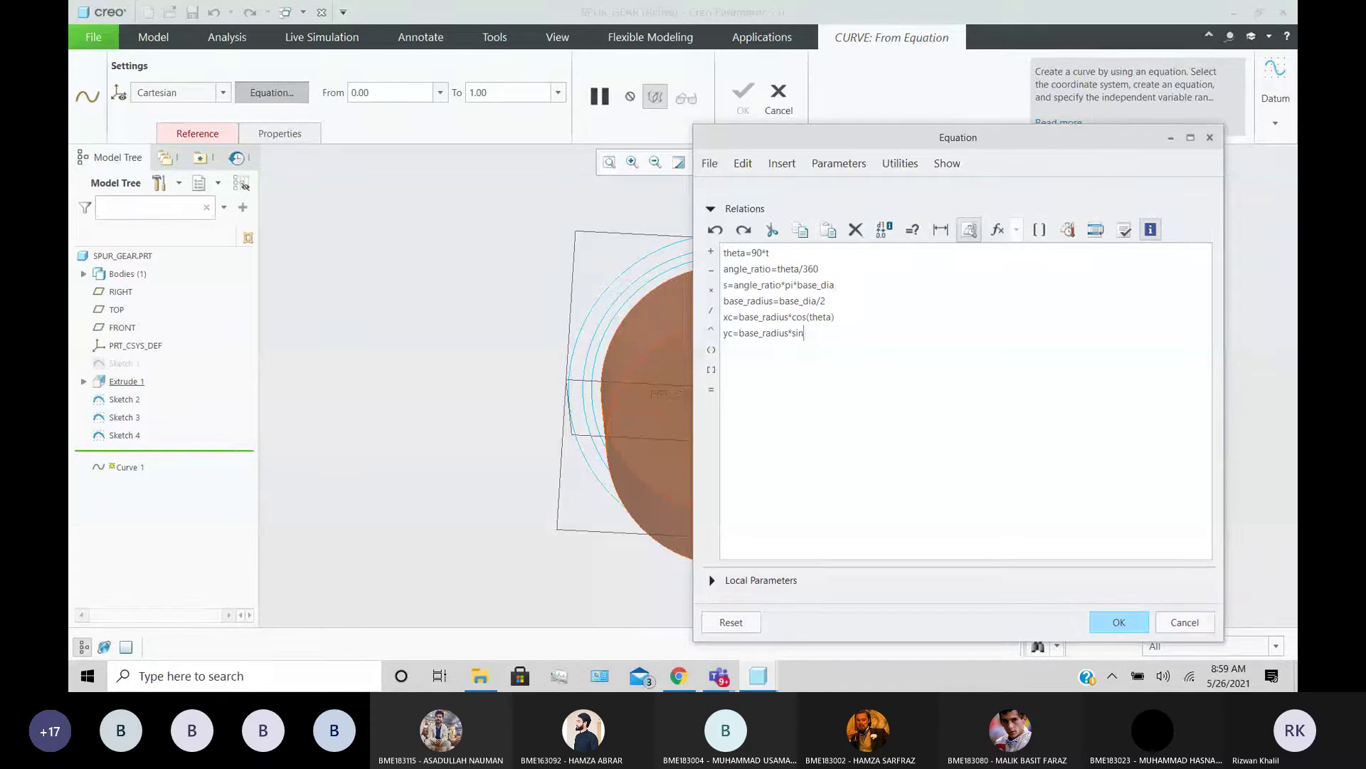
type("(theta")
key("Return")
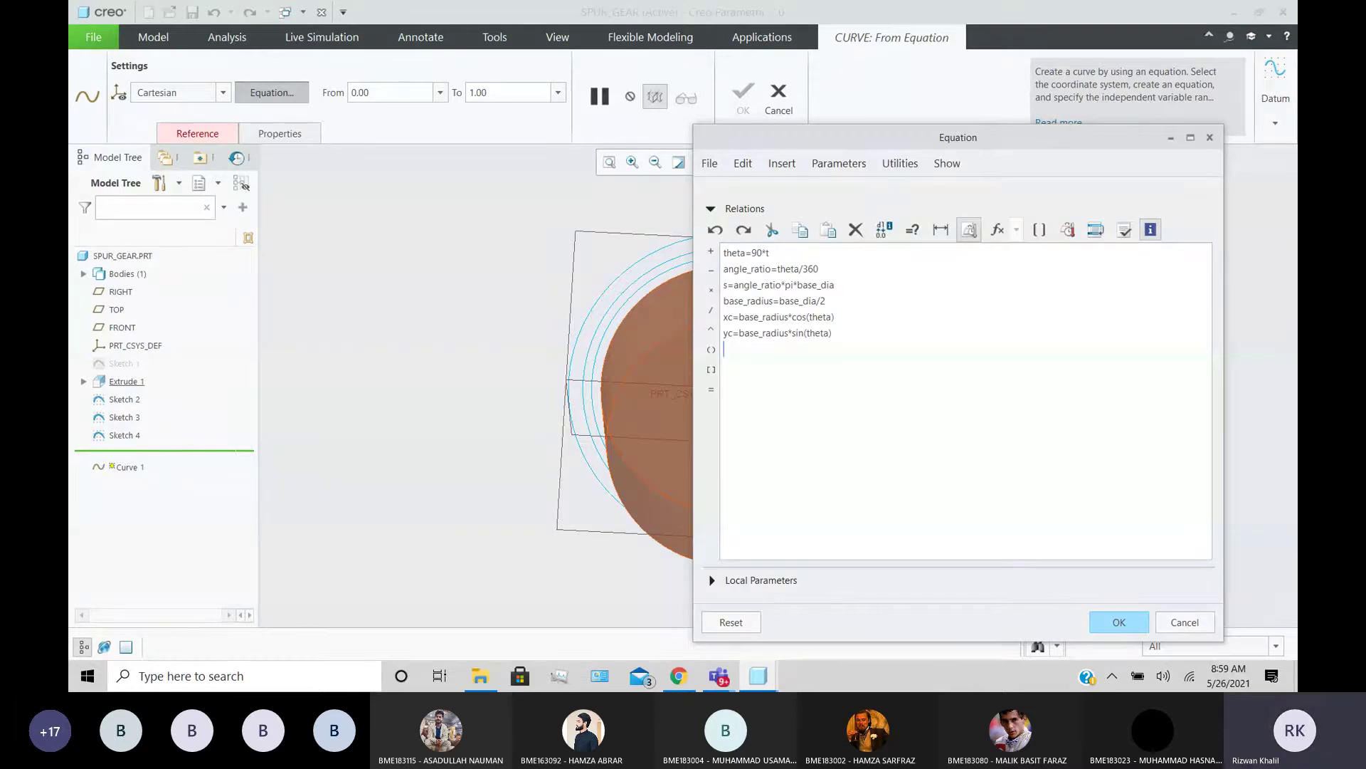
- Add the relation x=xc+(s*sin(theta)) for the curve's x coordinate
type("x=xc+(s*sin(theta")
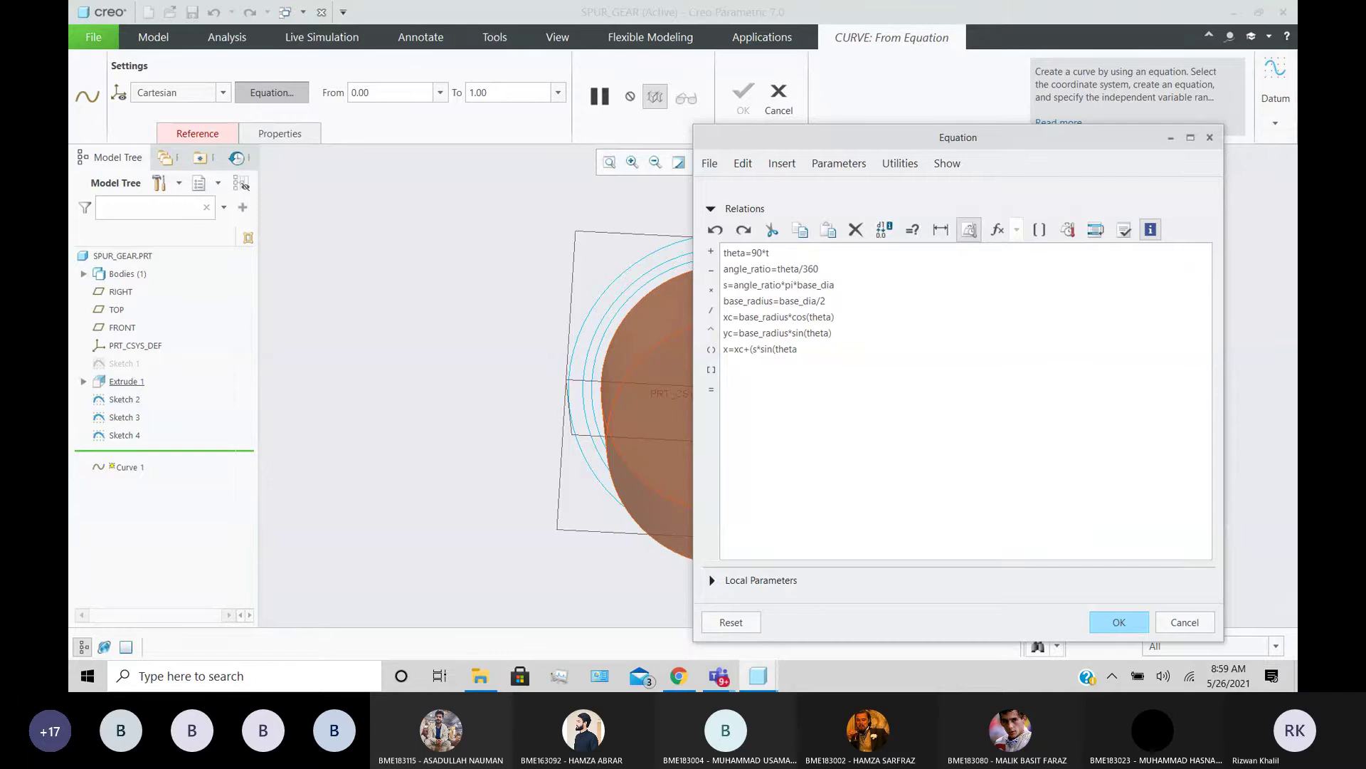
type(")")
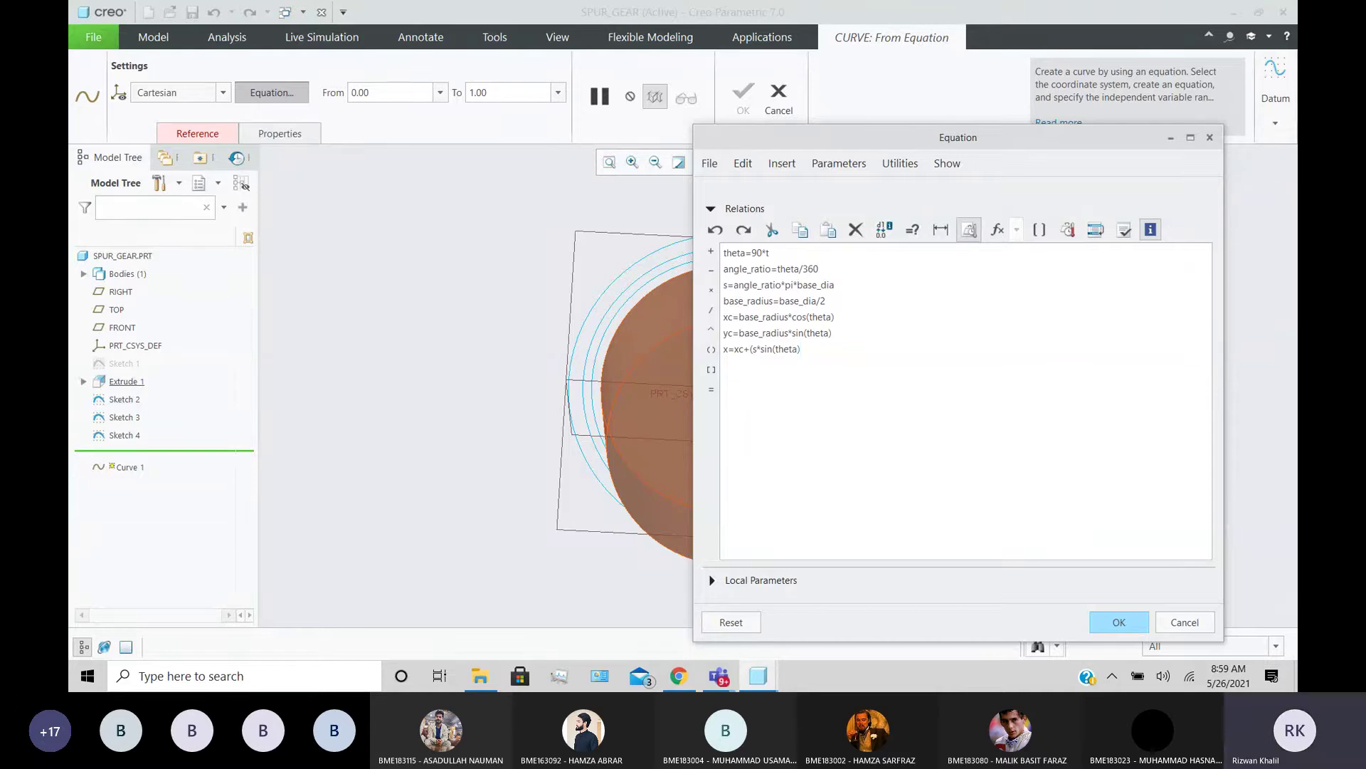
type(")")
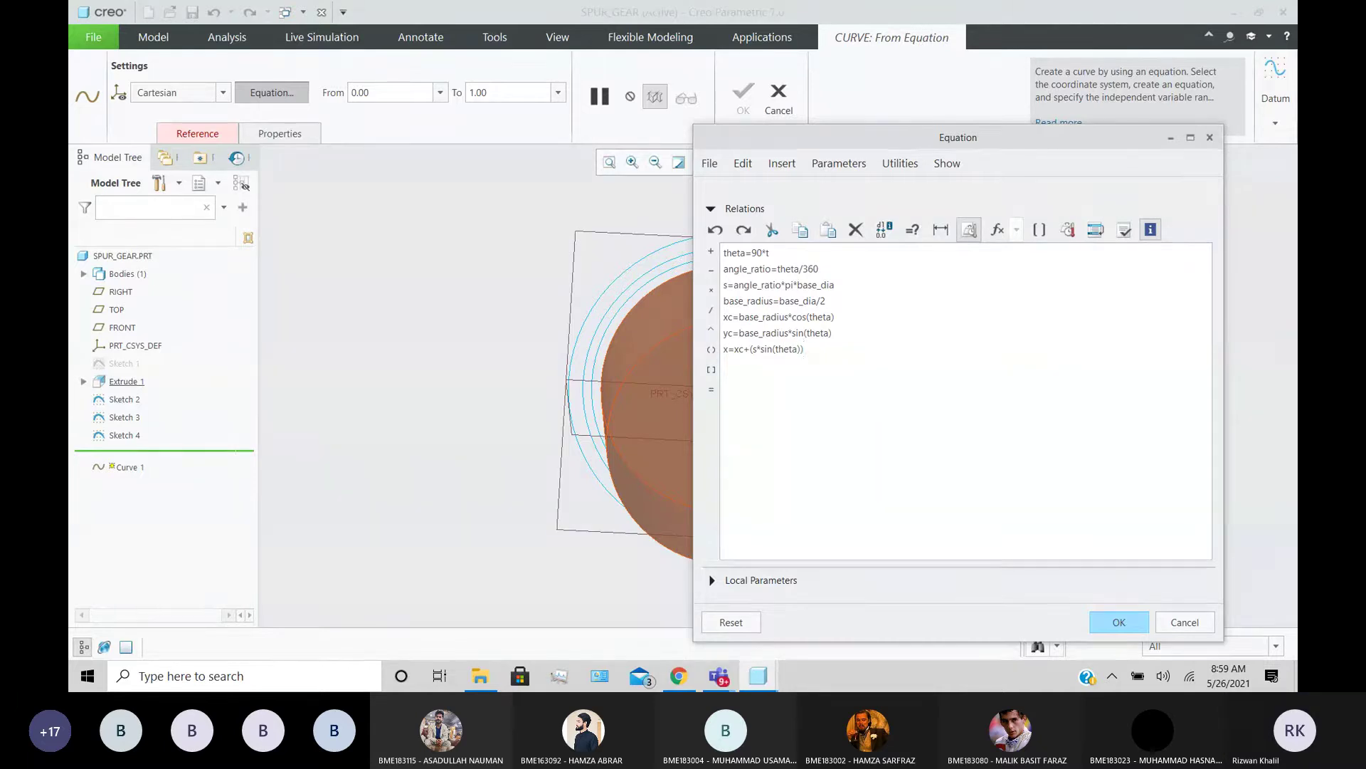
key("Return")
- Add the relations y=yc-(s*cos(theta)) and z=0 for the curve's remaining coordinates
type("y")
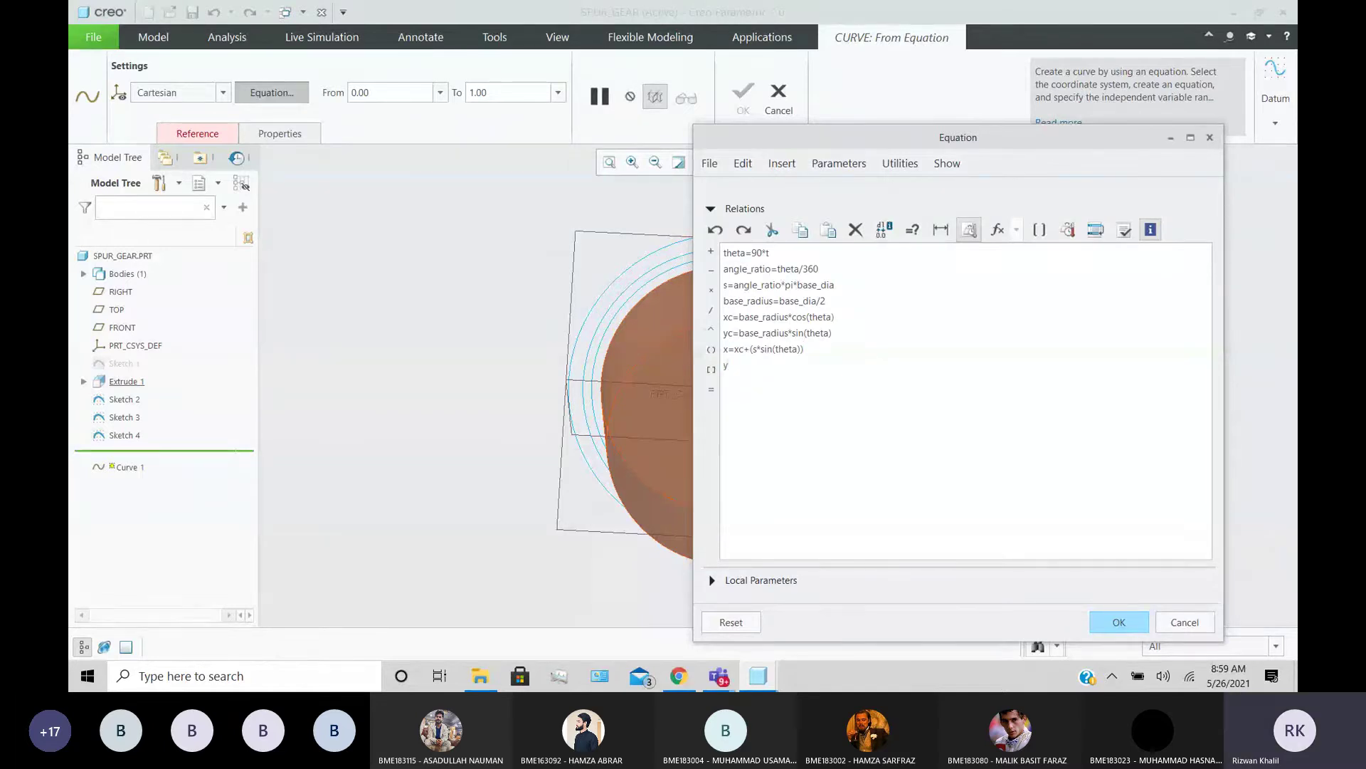
type("=yc")
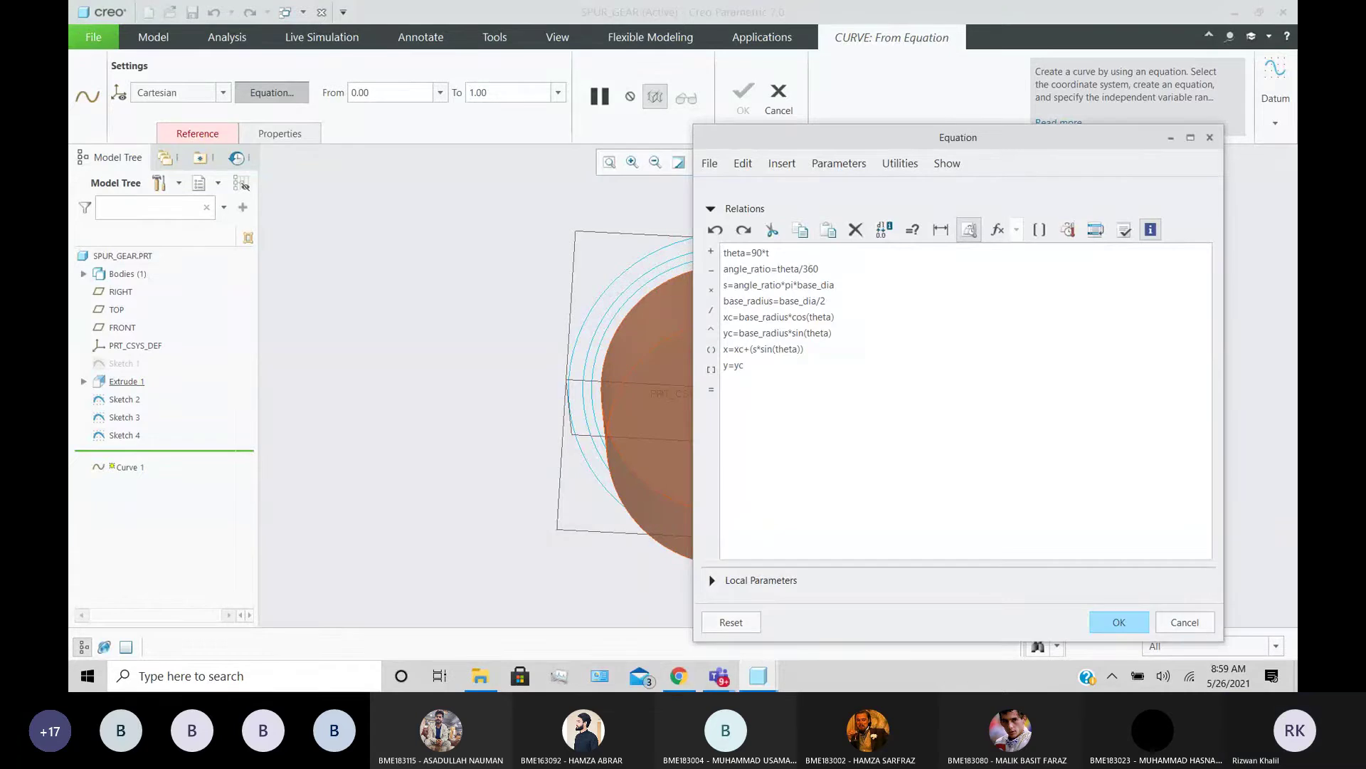
type("-(")
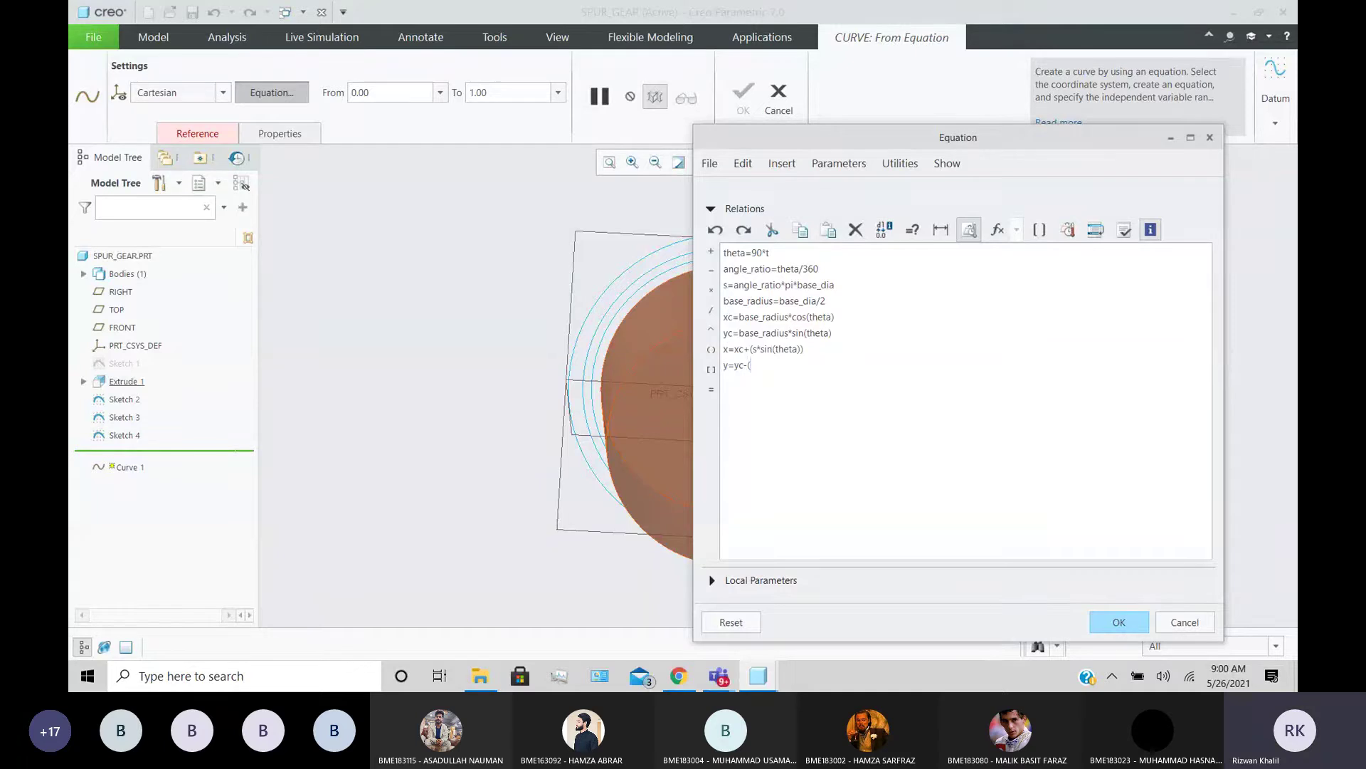
type("s*")
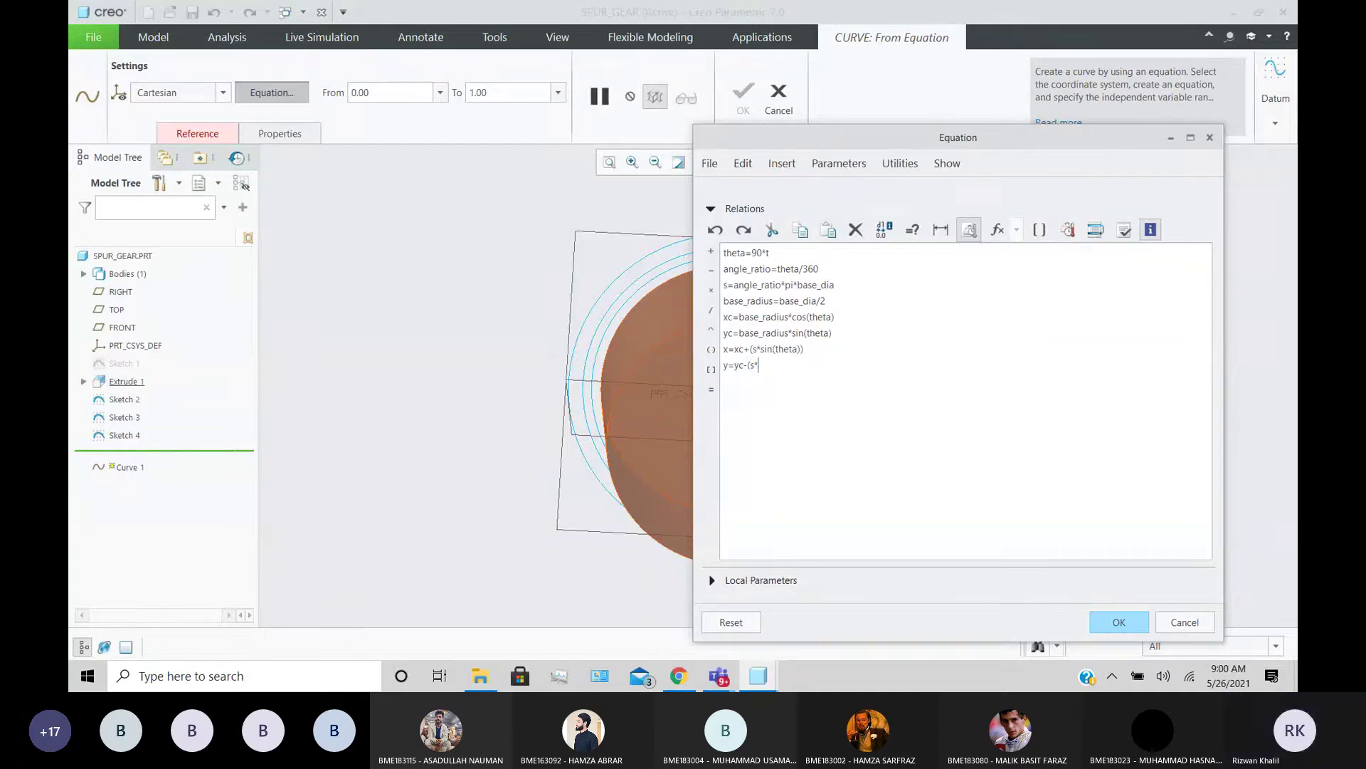
type("c")
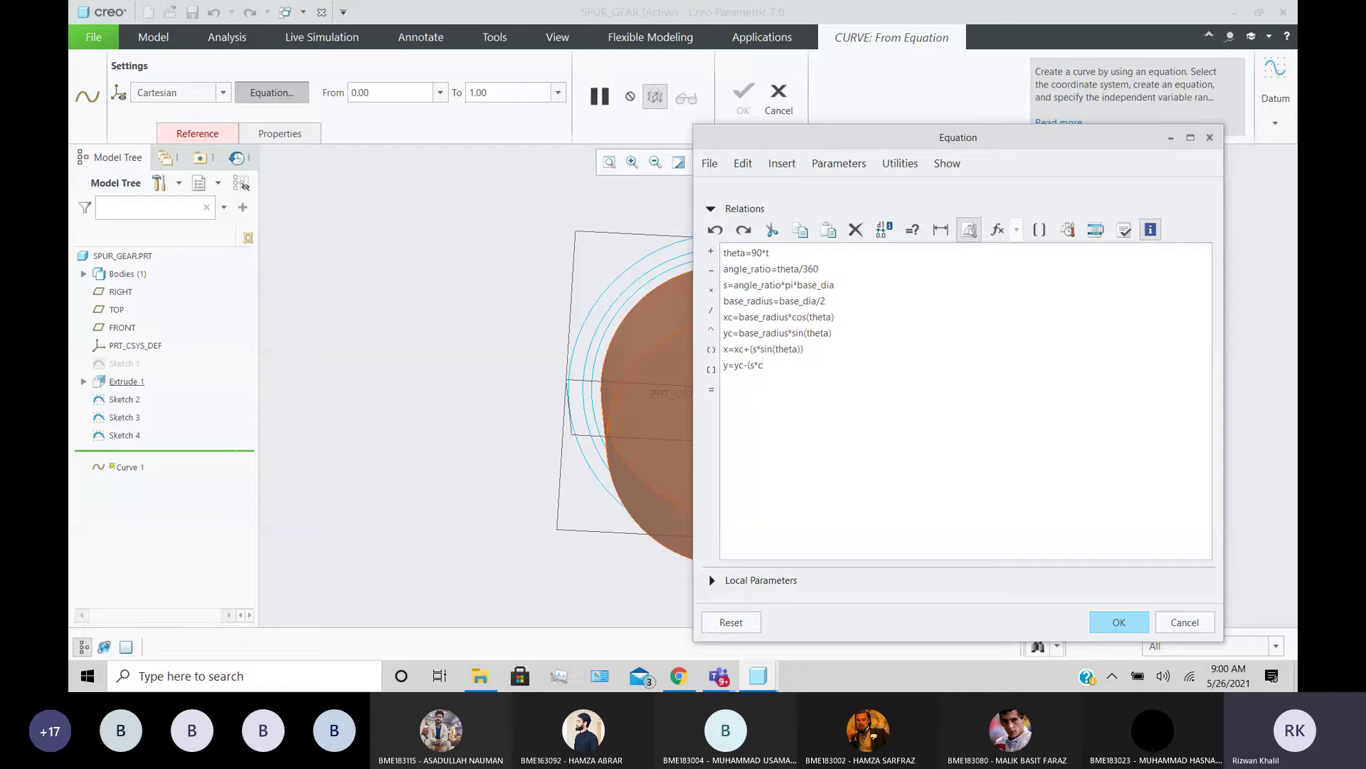
type("os")
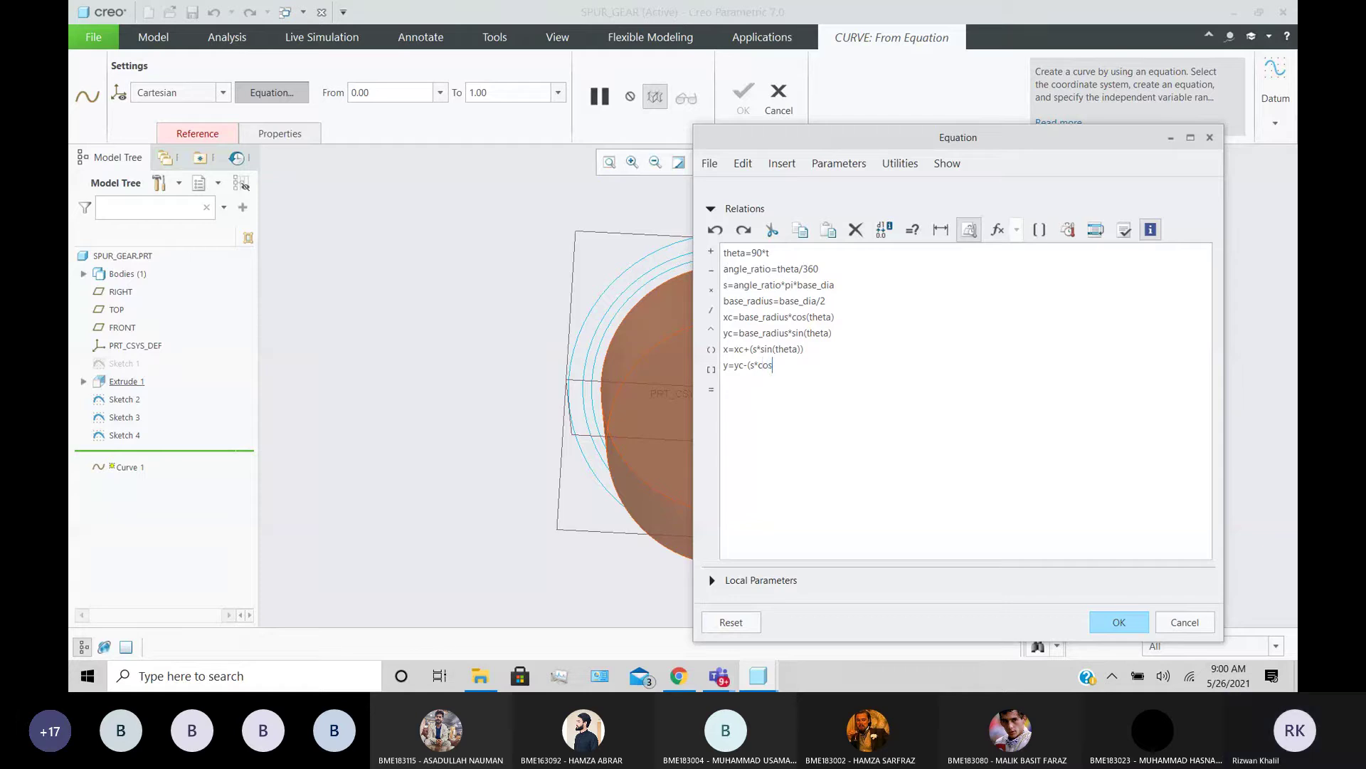
type("(theta))")
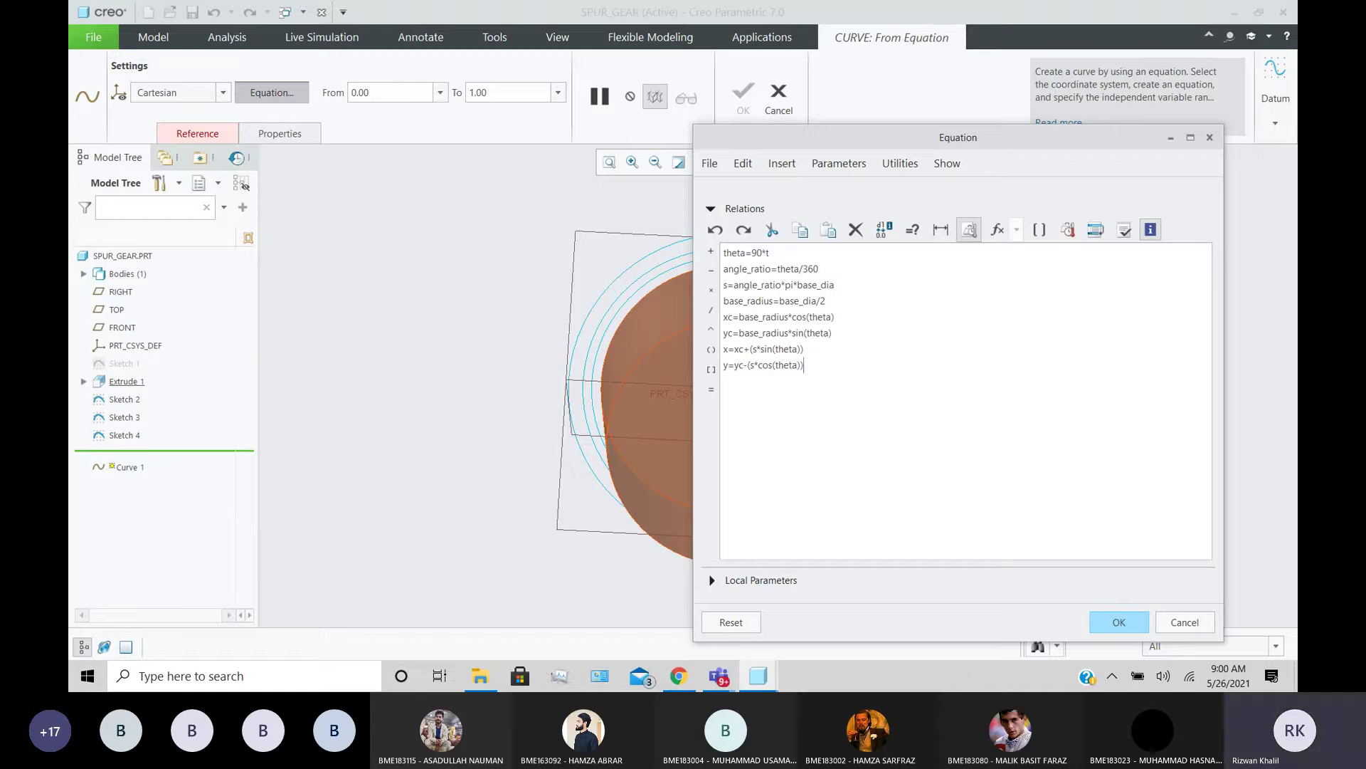
key("Return")
type("z=0")
- Verify the curve's relations for errors
left_click_drag(770, 254, 757, 254)
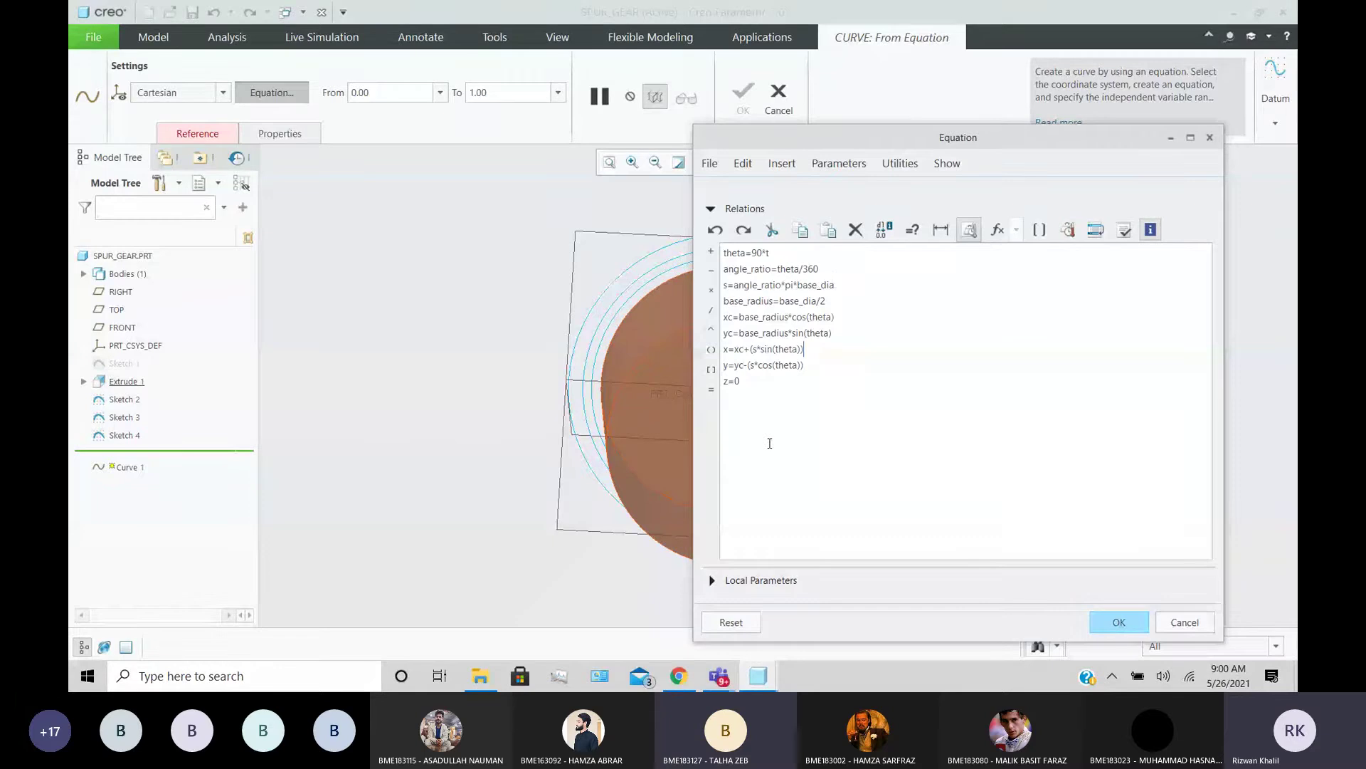
left_click(1123, 228)
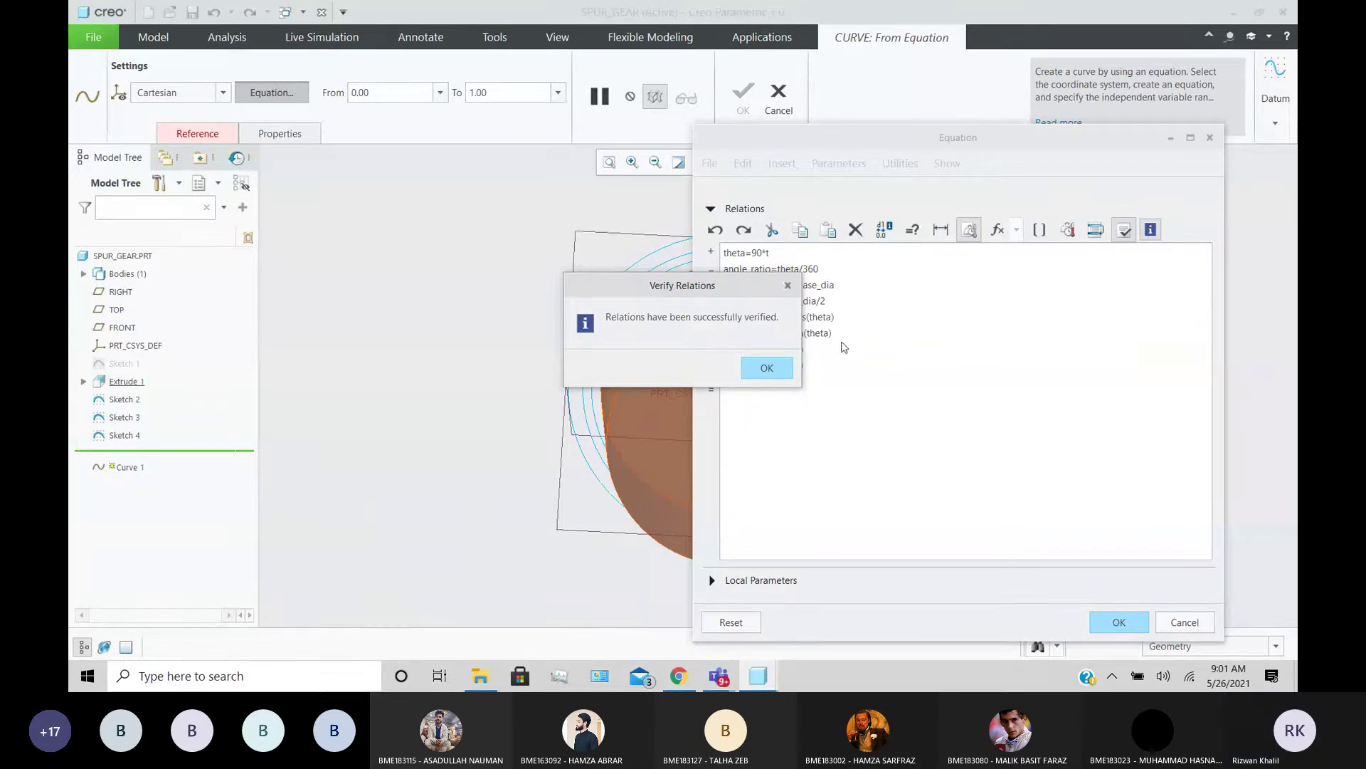
left_click(775, 368)
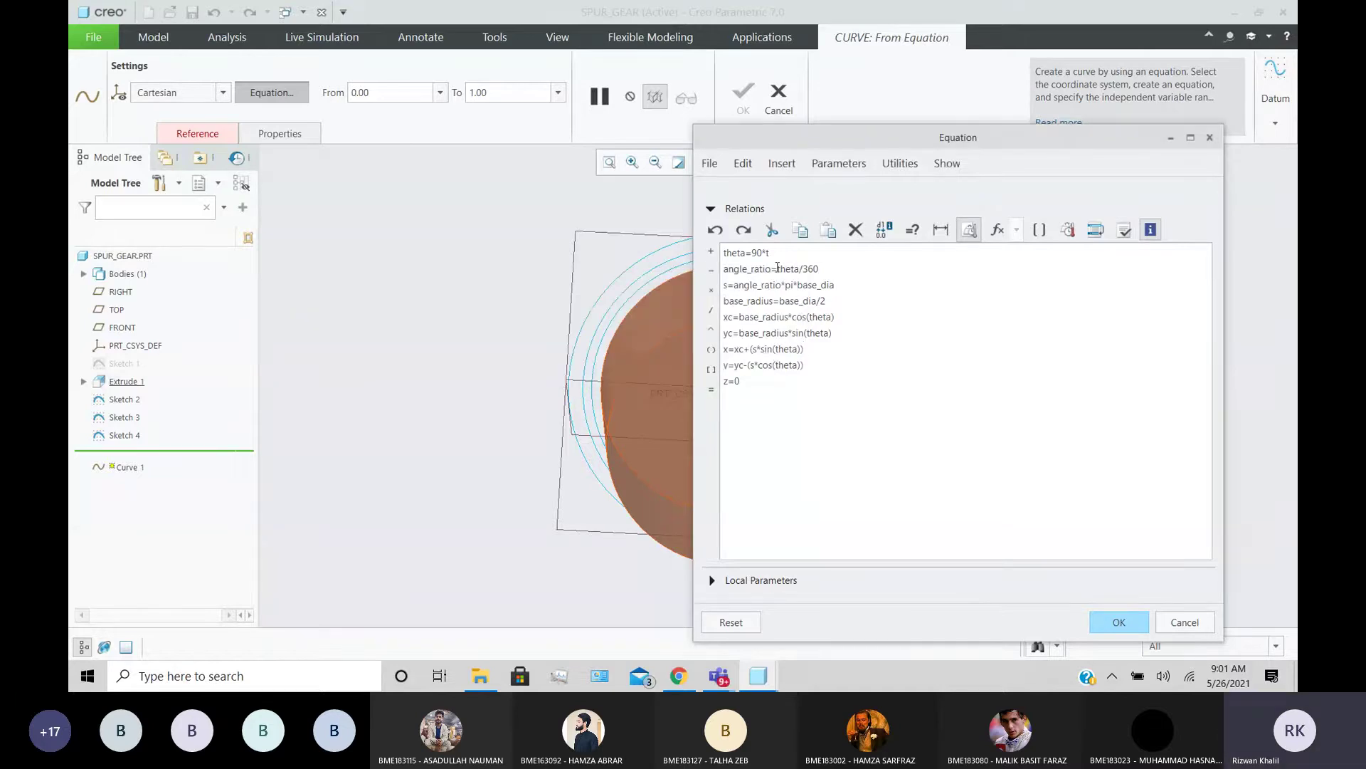
- Try theta=90*u as the first relation, verify it, then discard the equation edits
left_click_drag(771, 254, 766, 254)
type("u")
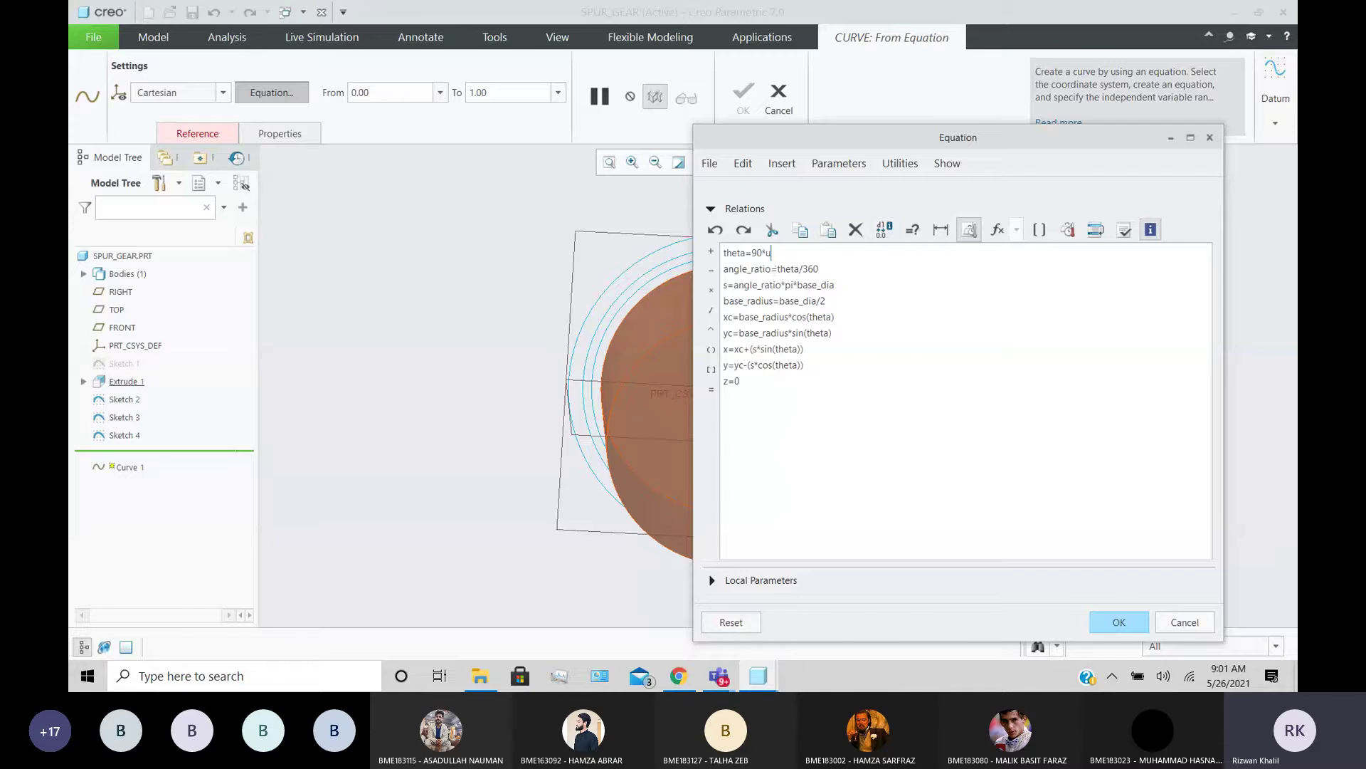
left_click(1123, 231)
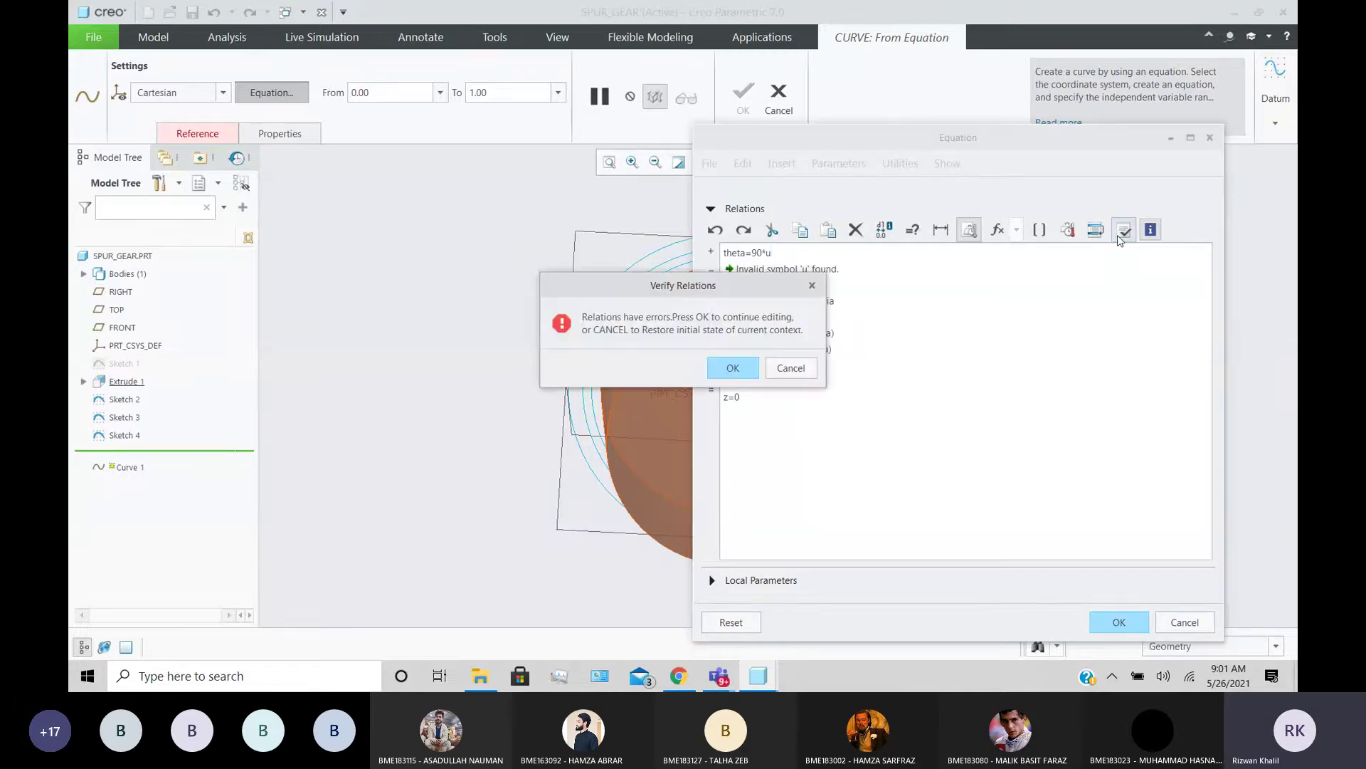
left_click(808, 368)
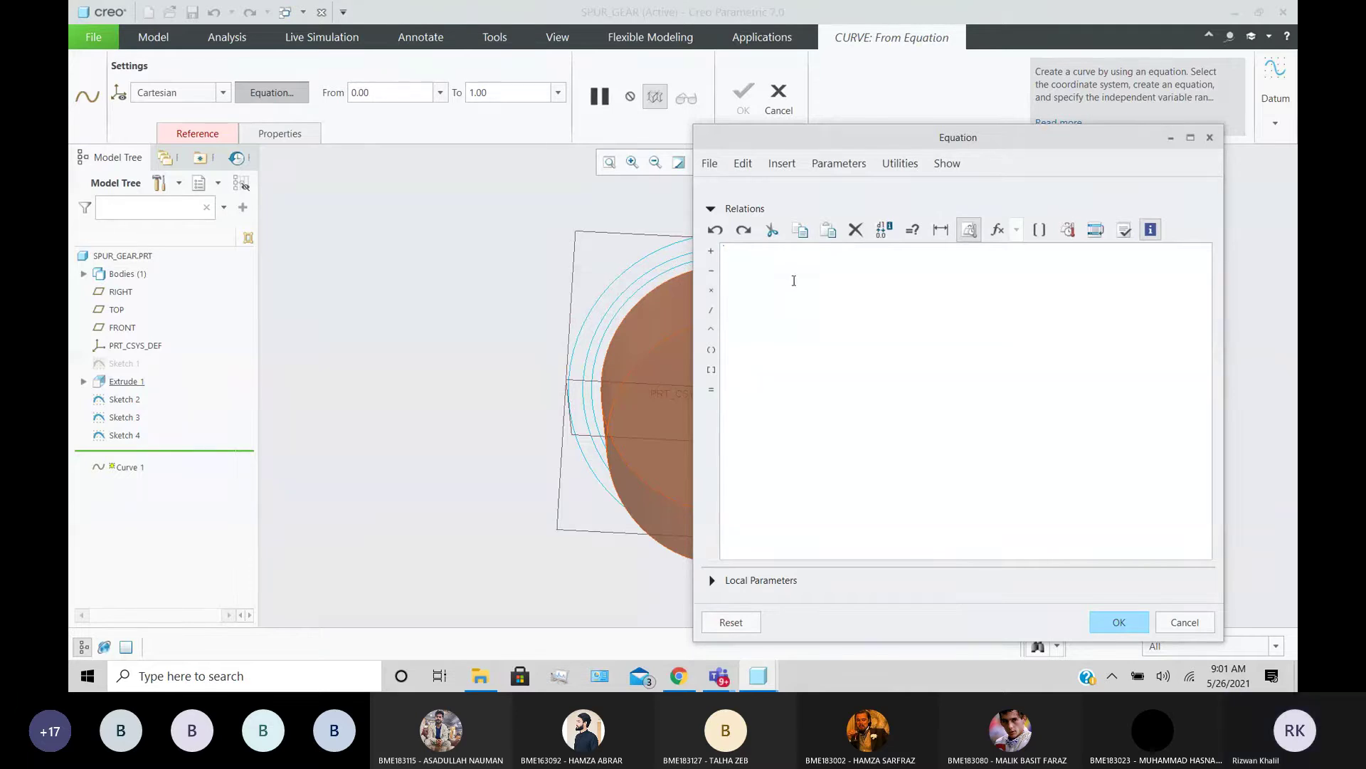
left_click(1185, 622)
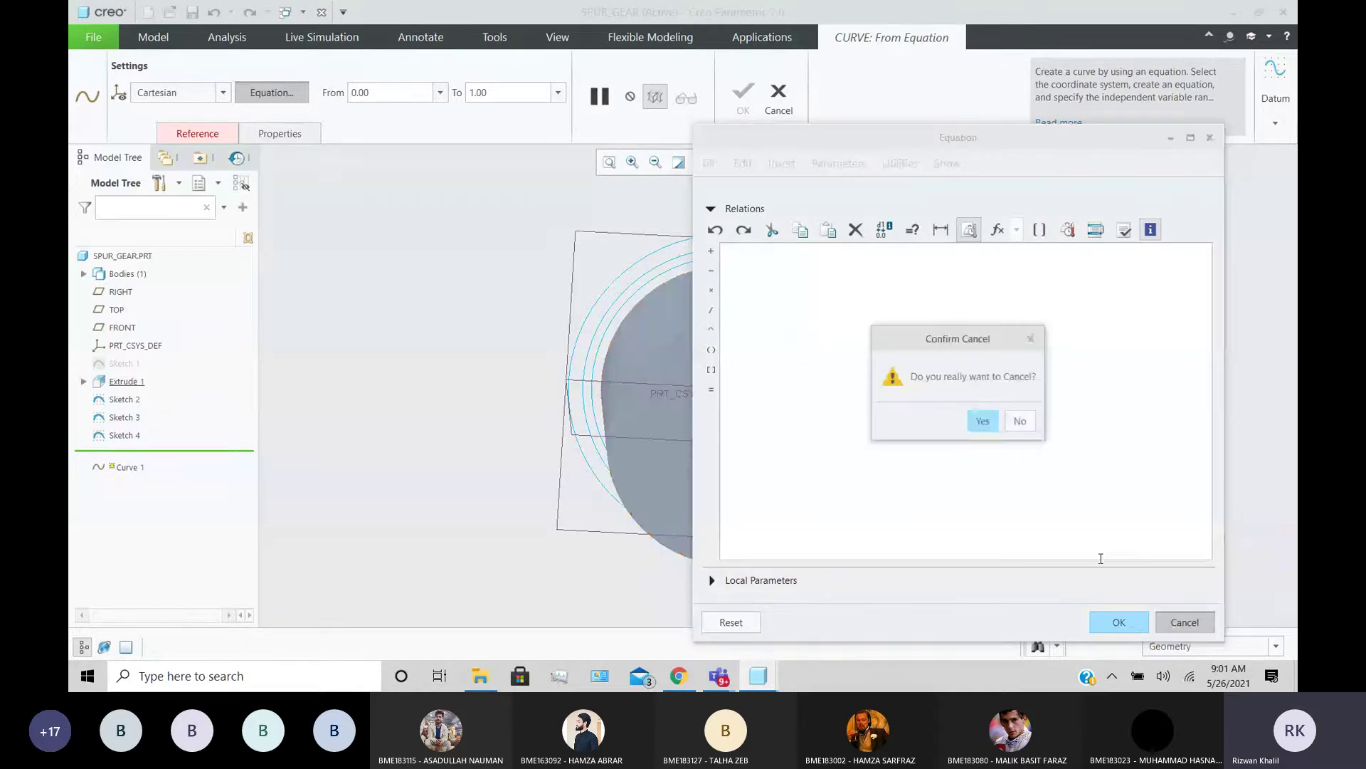
left_click(982, 421)
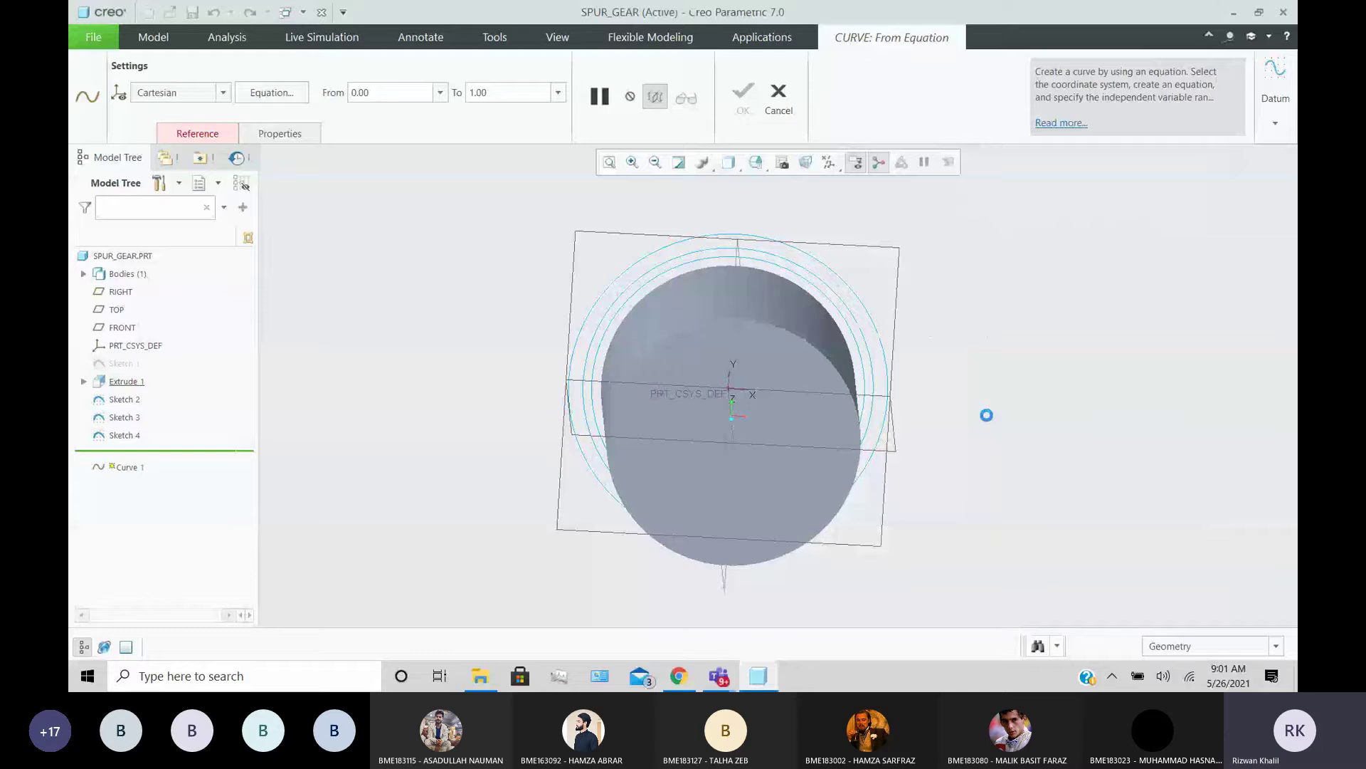
- Switch to Microsoft Teams and stop sharing the screen
left_click(716, 678)
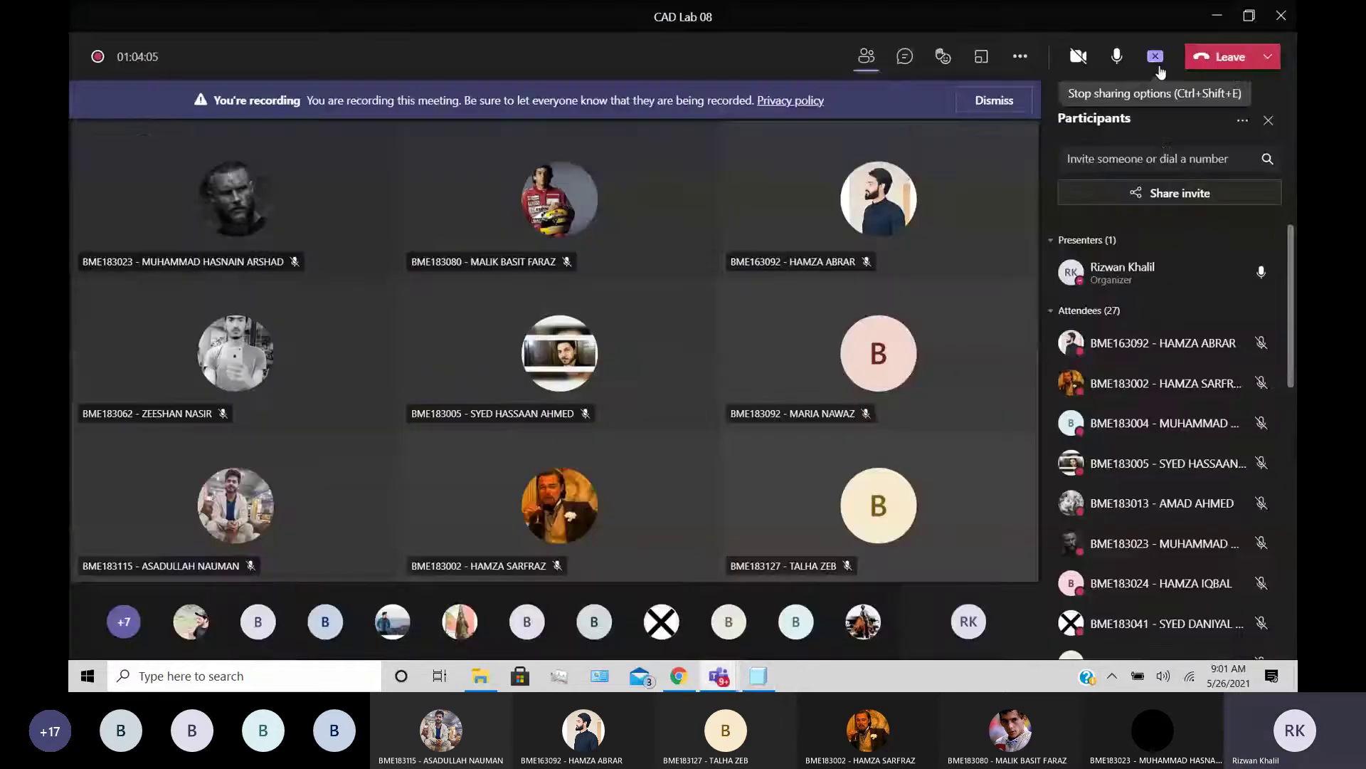
left_click(1158, 68)
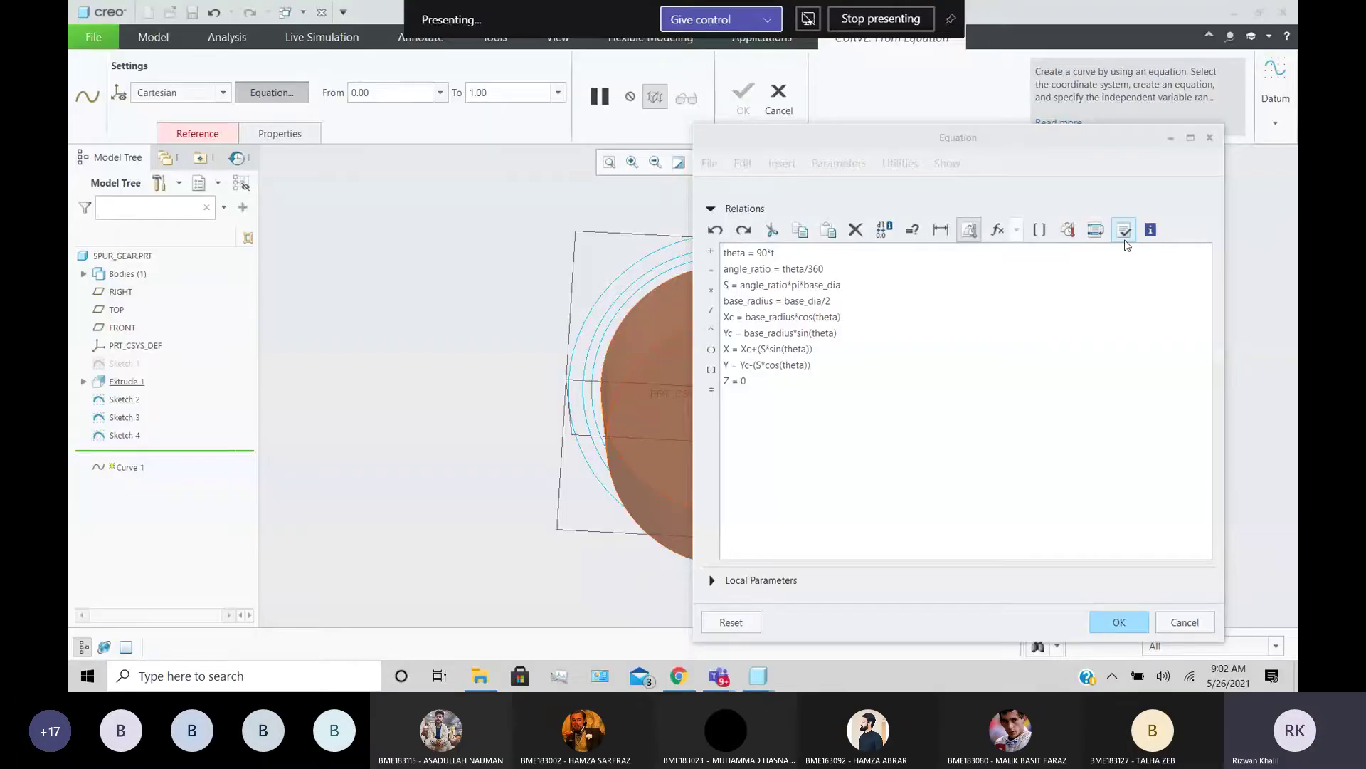
- Verify and accept the involute relations from theta through Z = 0, and reopen the curve's equation
left_click(1125, 238)
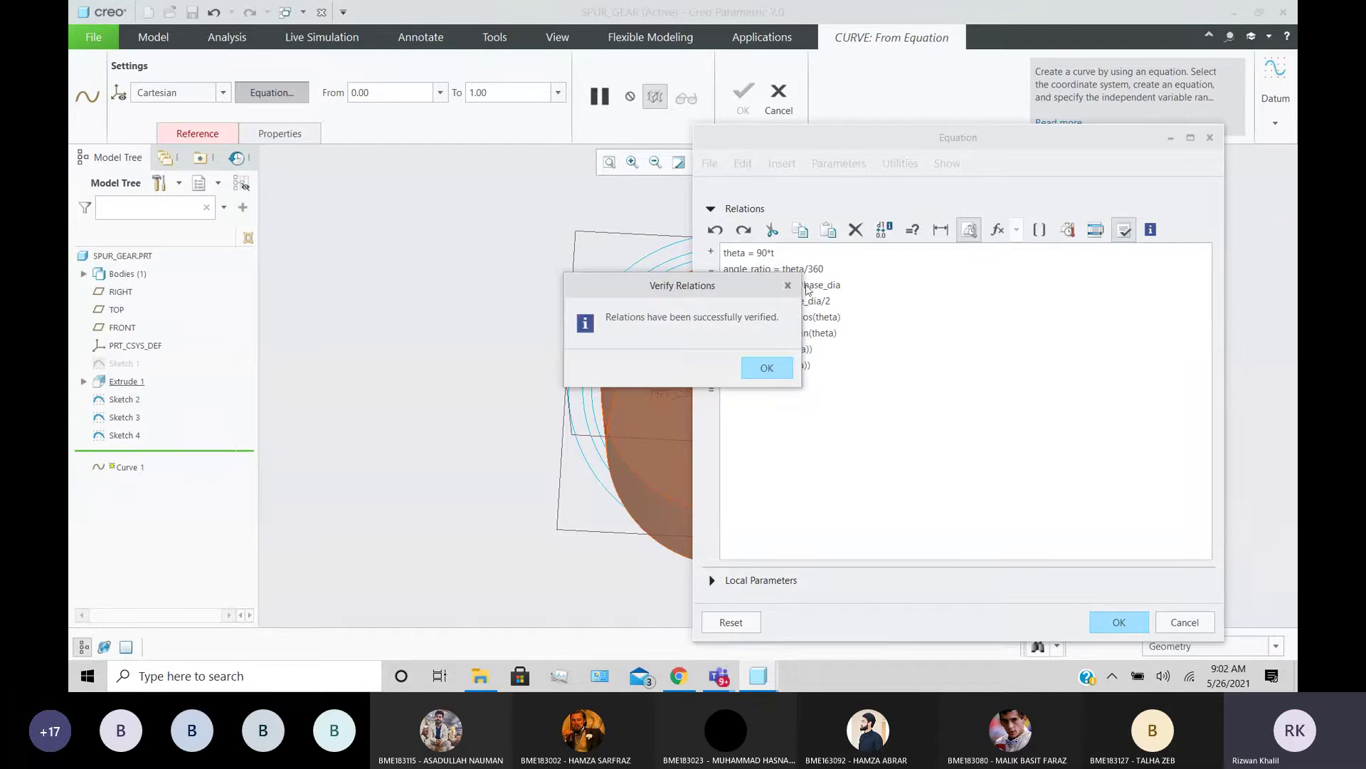
left_click(778, 369)
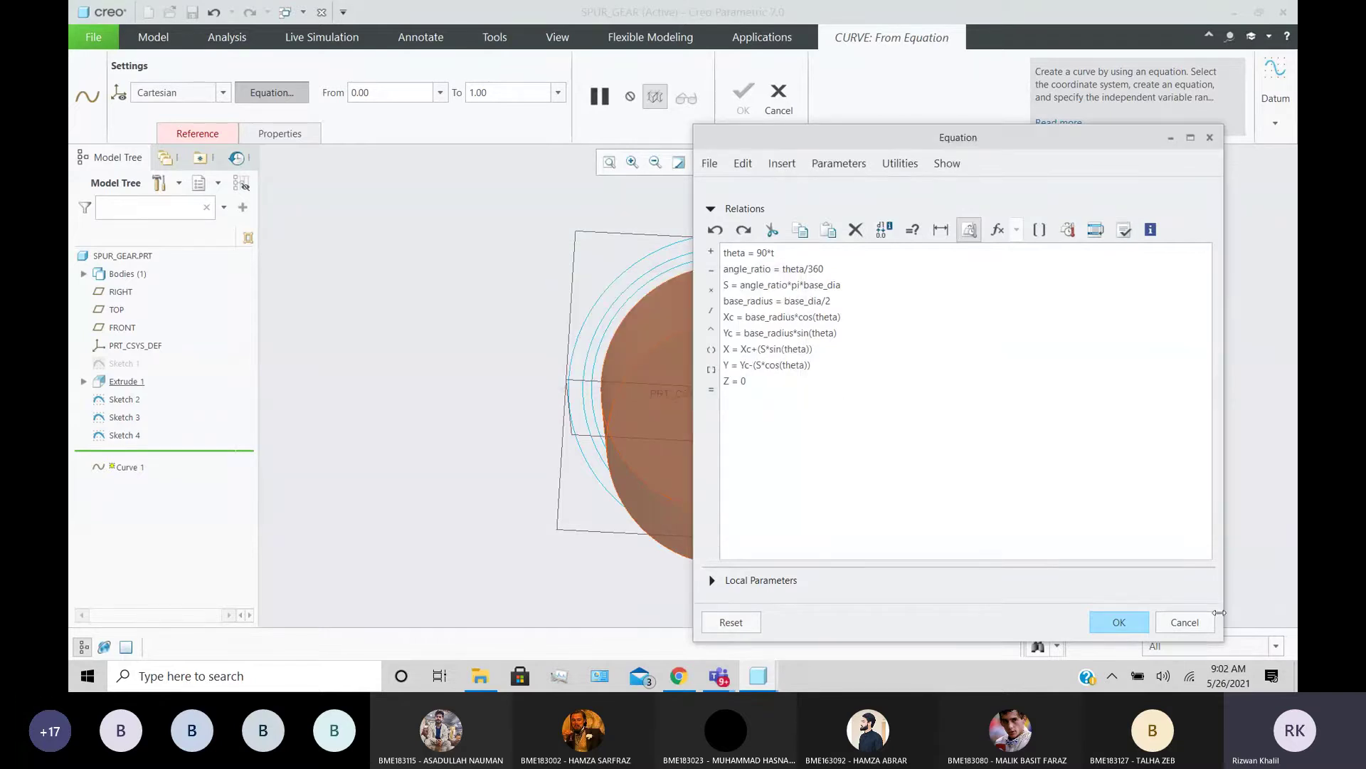
left_click(1120, 623)
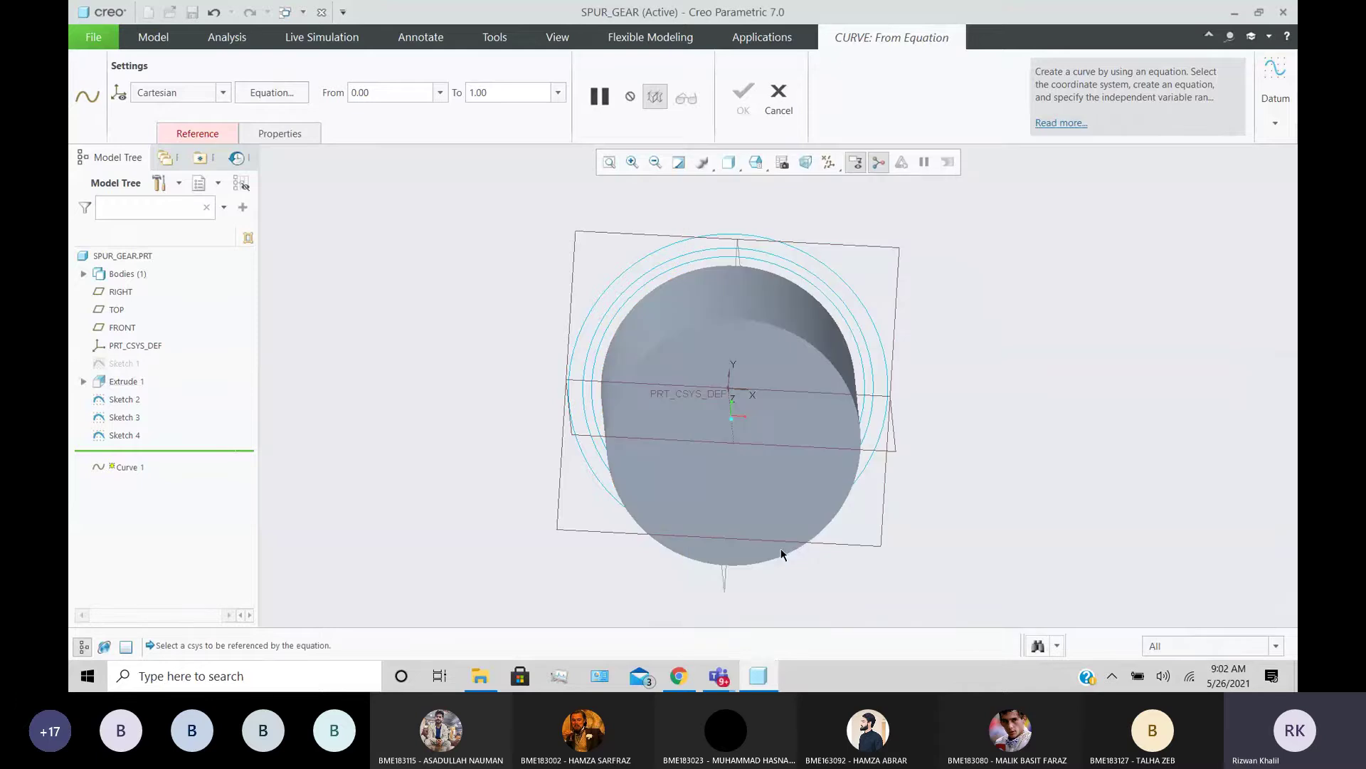
left_click(266, 90)
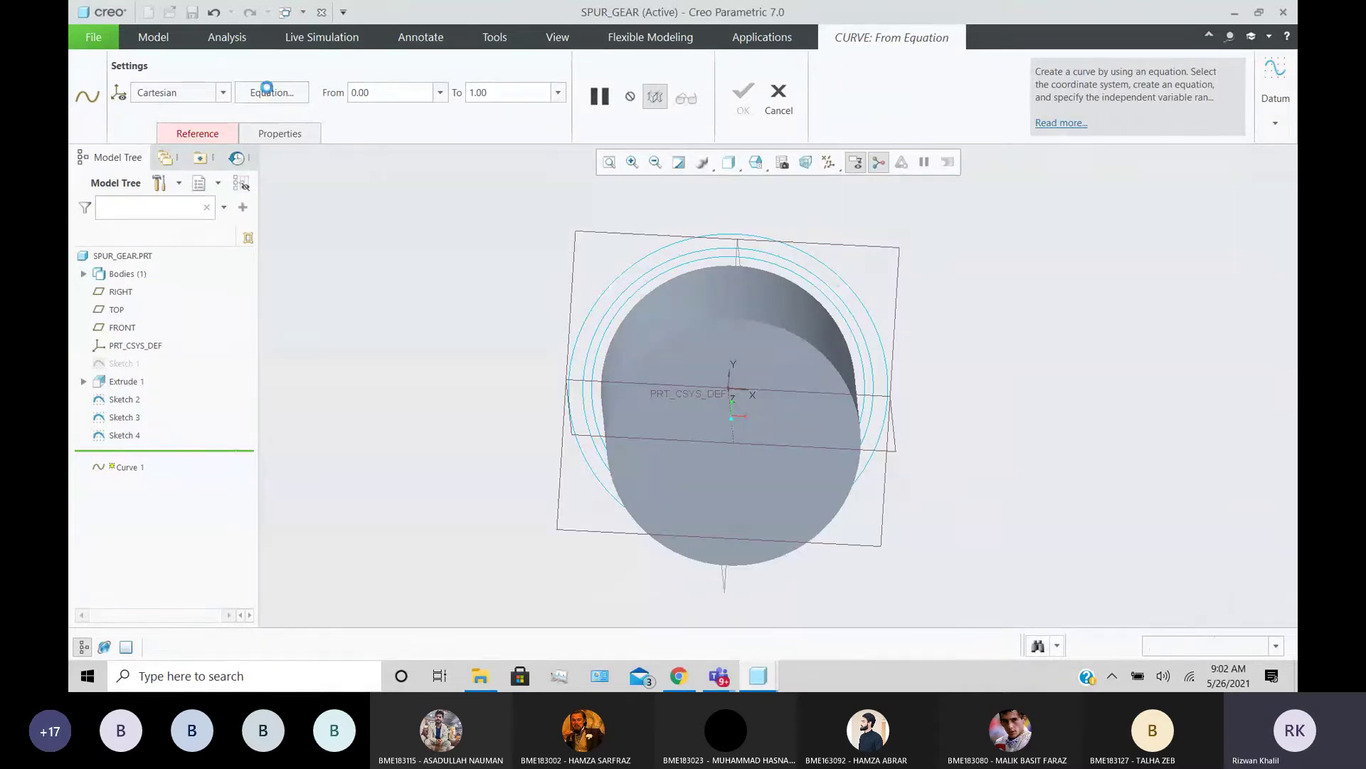
- Switch to Chrome and replace the image search text with a query beginning with "invo"
left_click(680, 673)
left_click(189, 87)
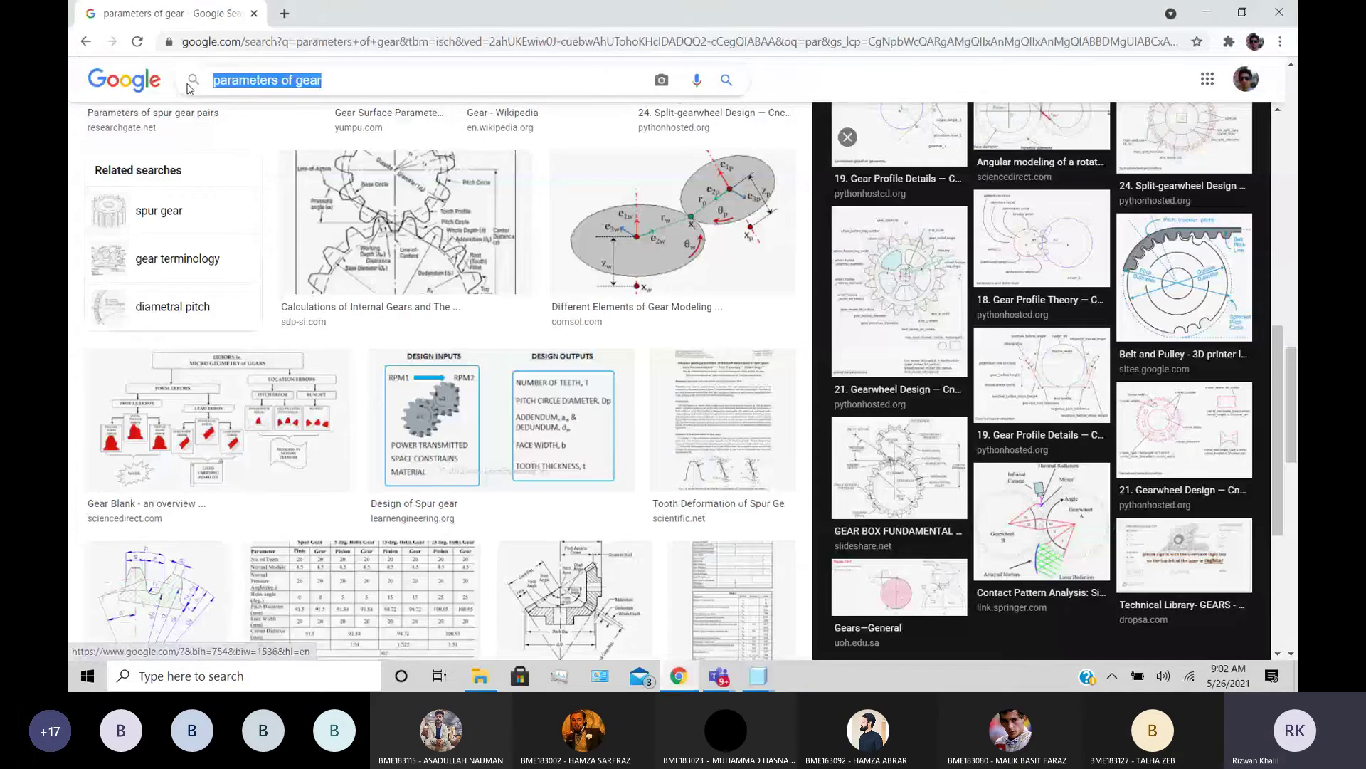
type("in")
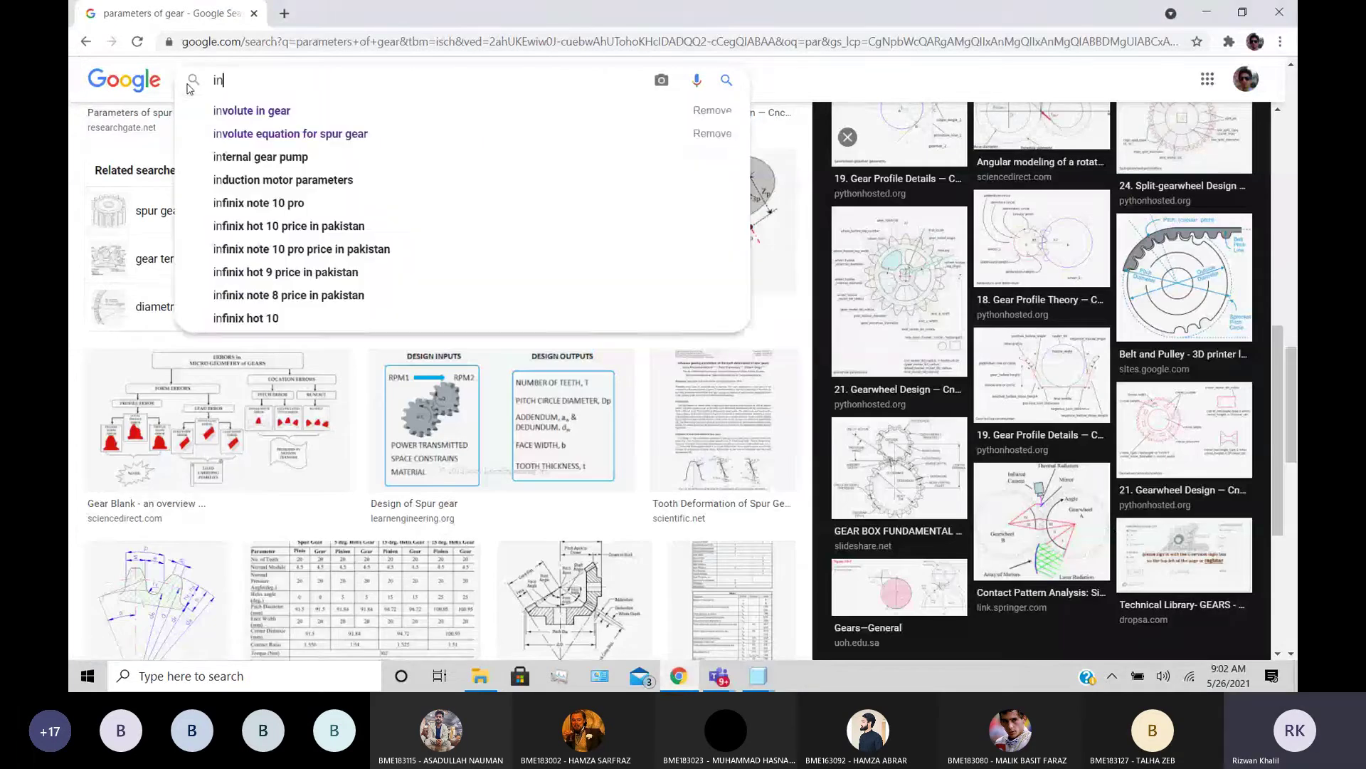
type("vo")
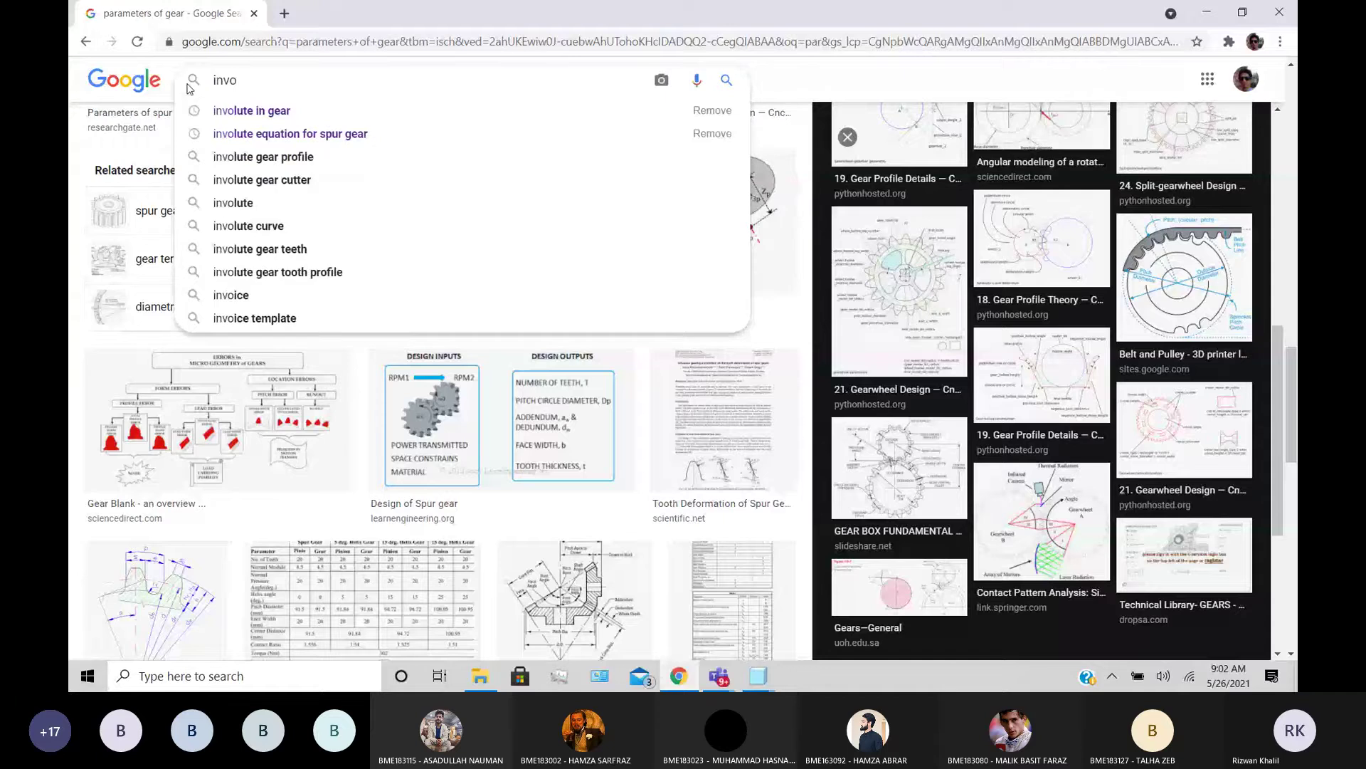
- Search Google Images for "involute equation for spur gear" and open the source page of the ceet.niu.edu Involute Gear image
key("Down")
key("Down")
key("Return")
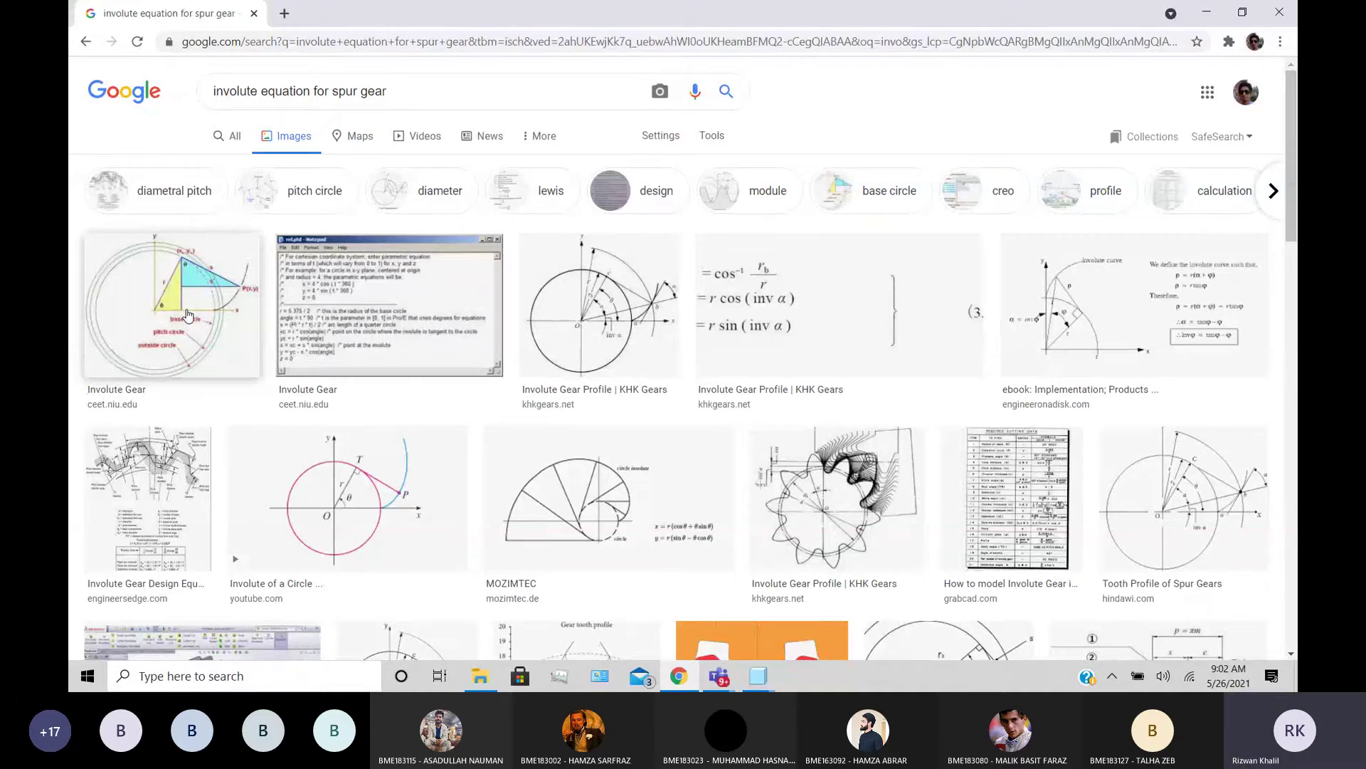
left_click(187, 315)
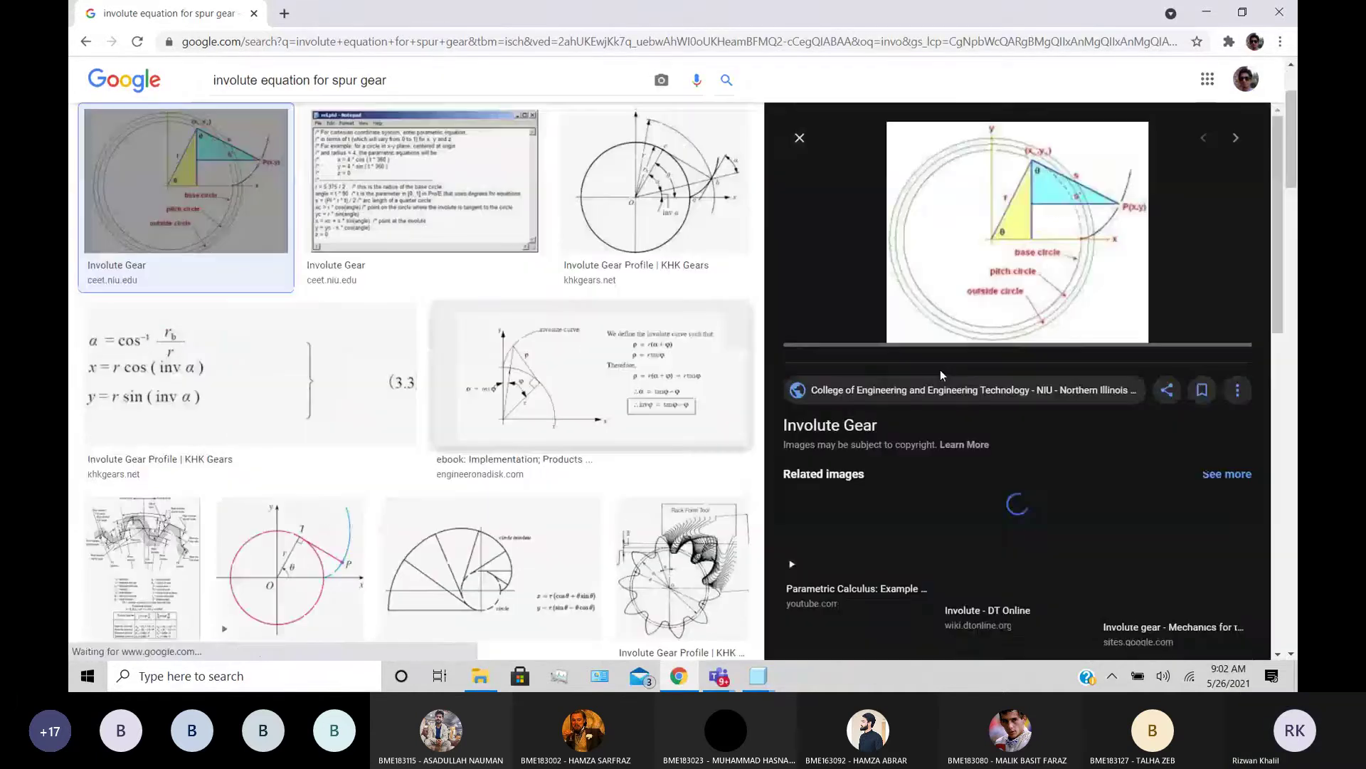
left_click(986, 349)
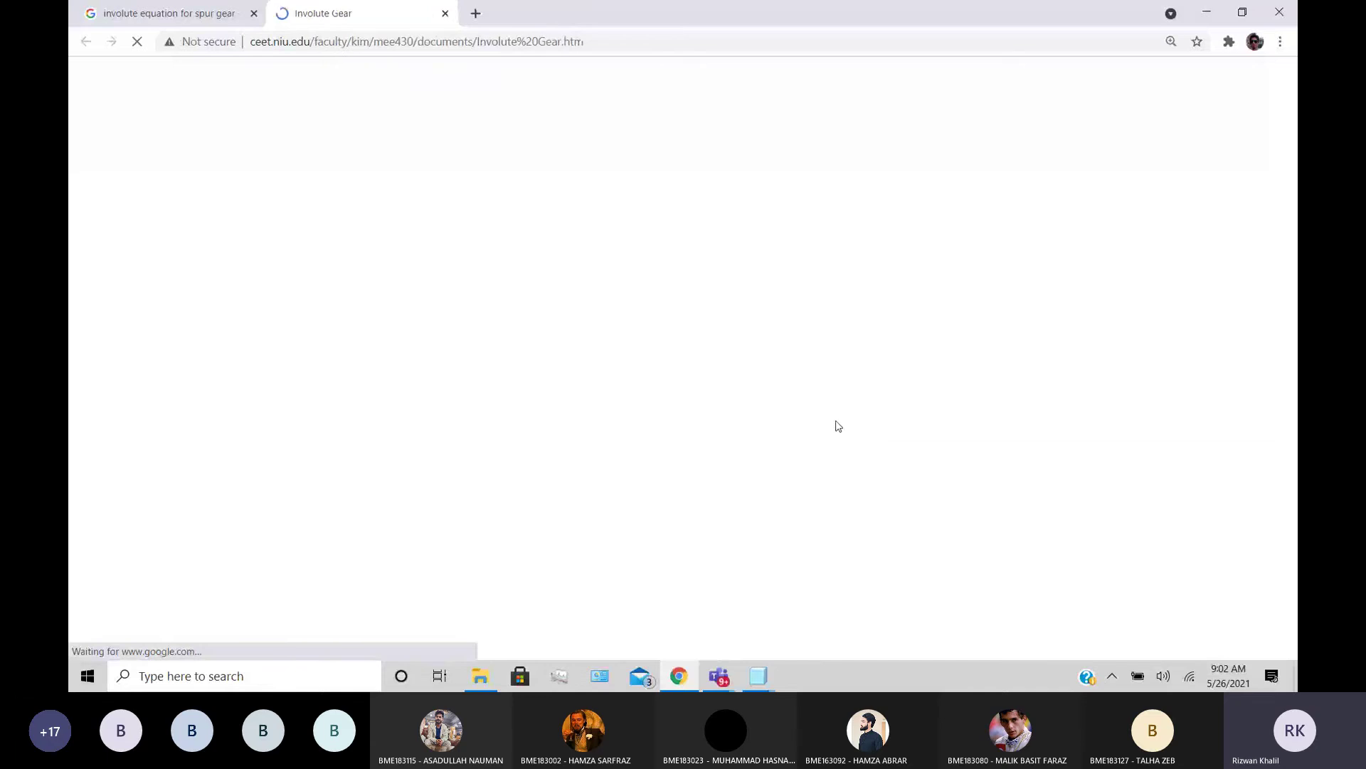
- Read through the Involute Gear page, from the involute derivation to the numbered spur gear modelling instructions
scroll(798, 377, "down", 1, "ctrl")
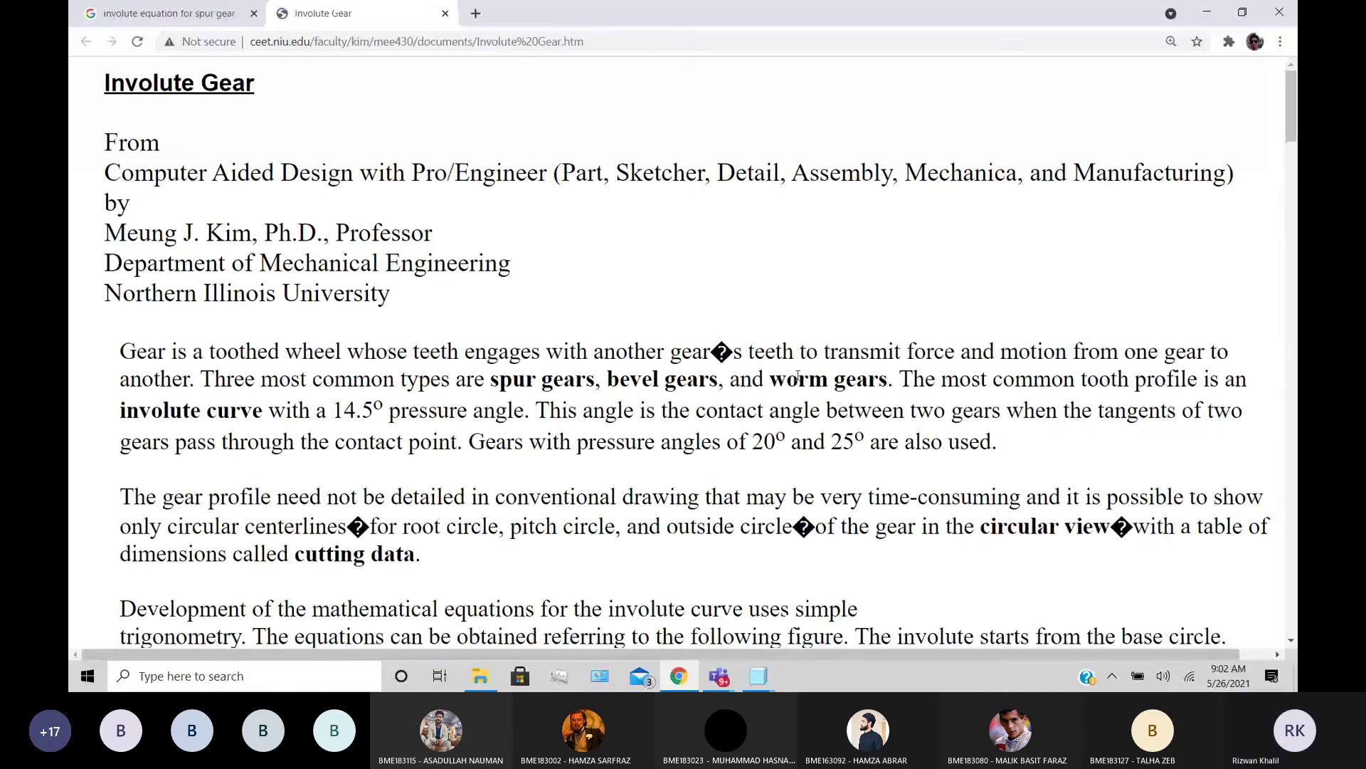
scroll(569, 292, "down", 8)
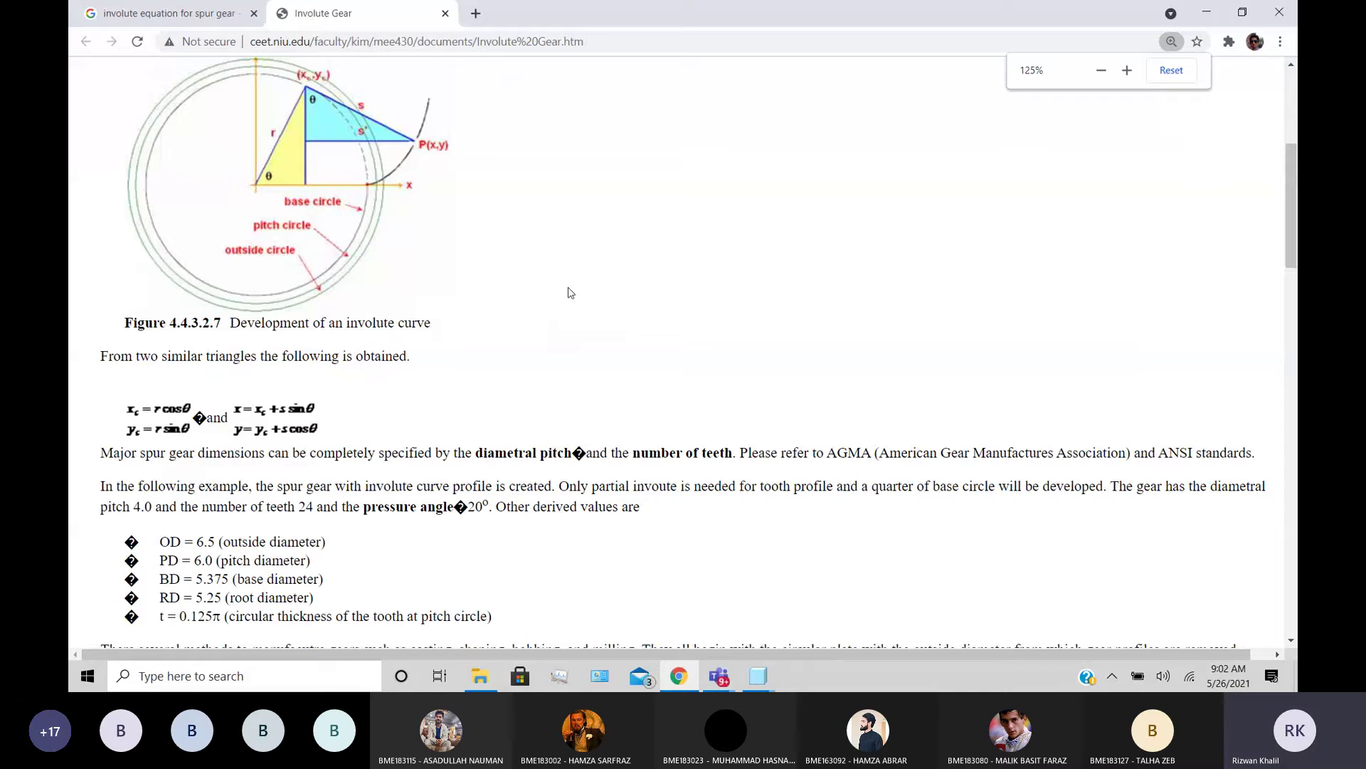
scroll(569, 292, "down", 2, "ctrl")
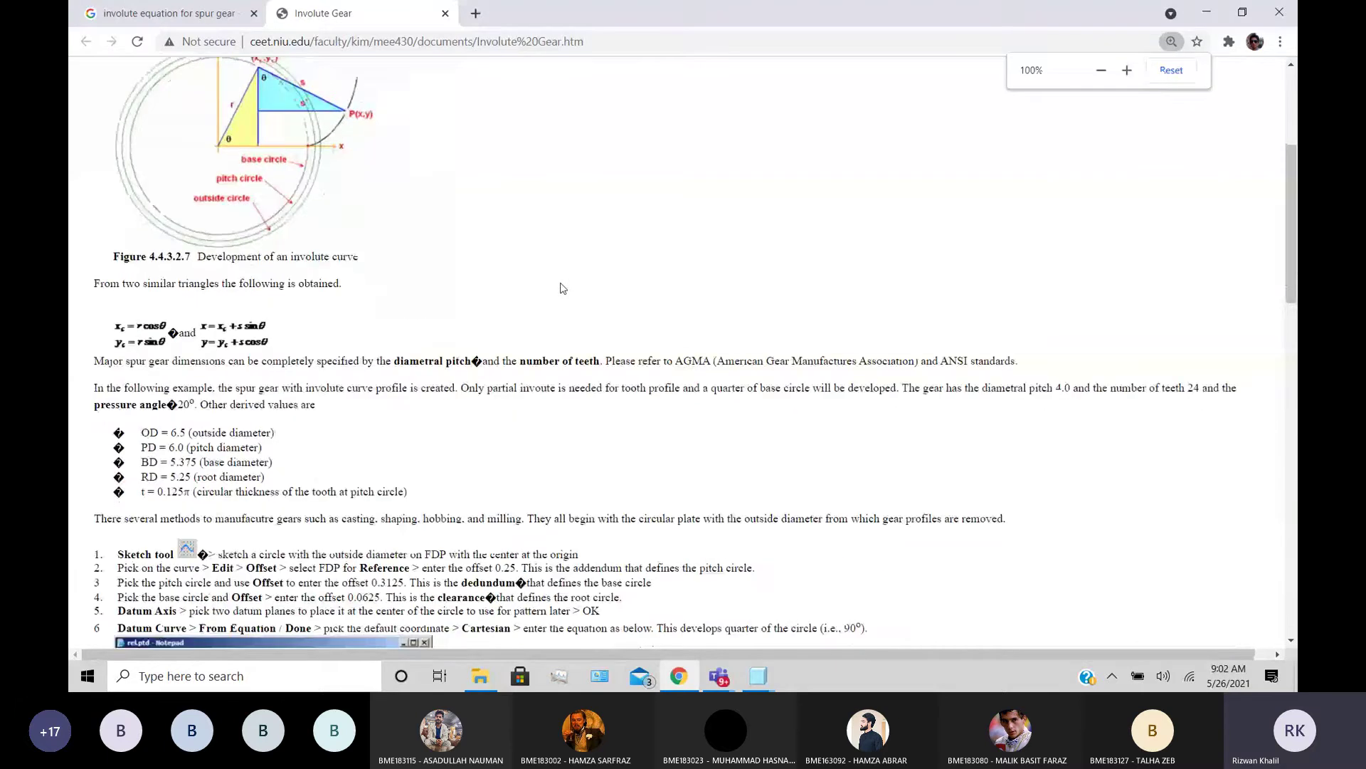
scroll(562, 288, "up", 4)
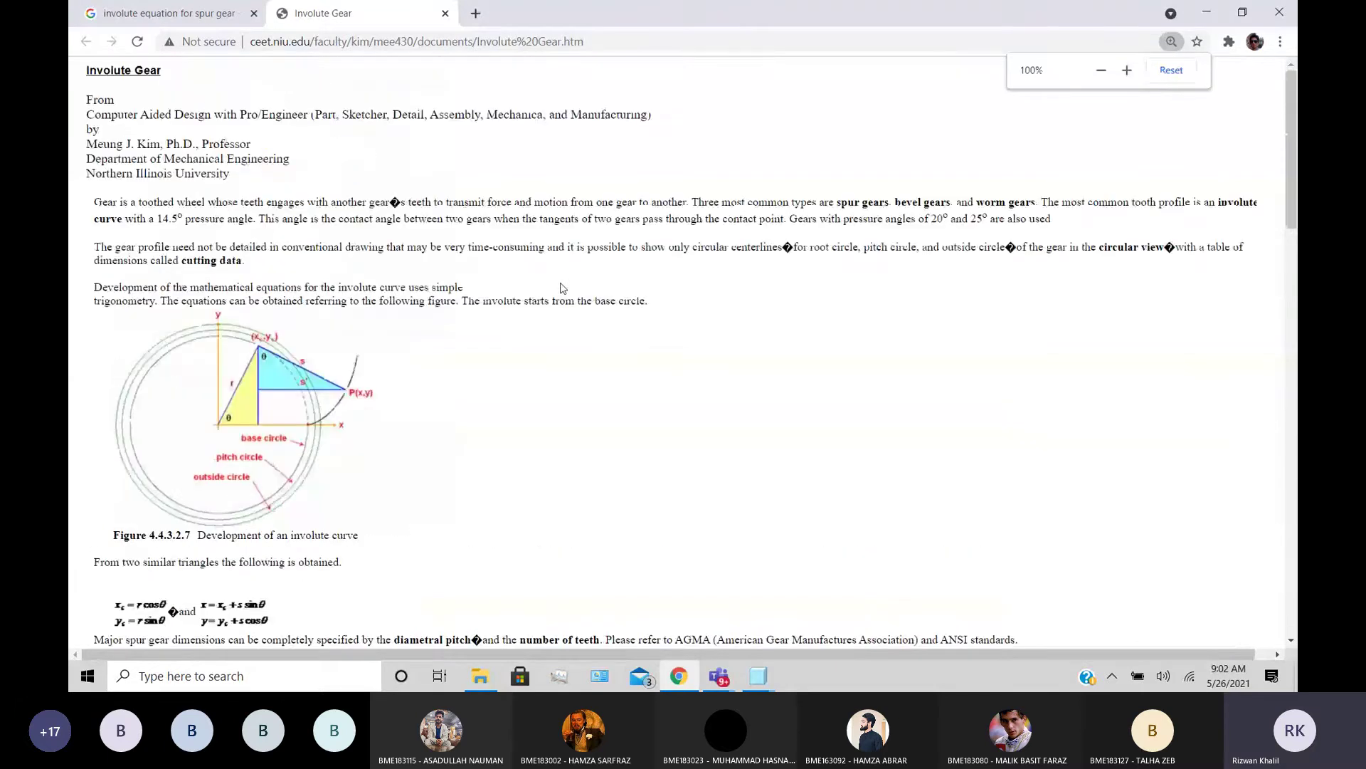
scroll(516, 324, "down", 10)
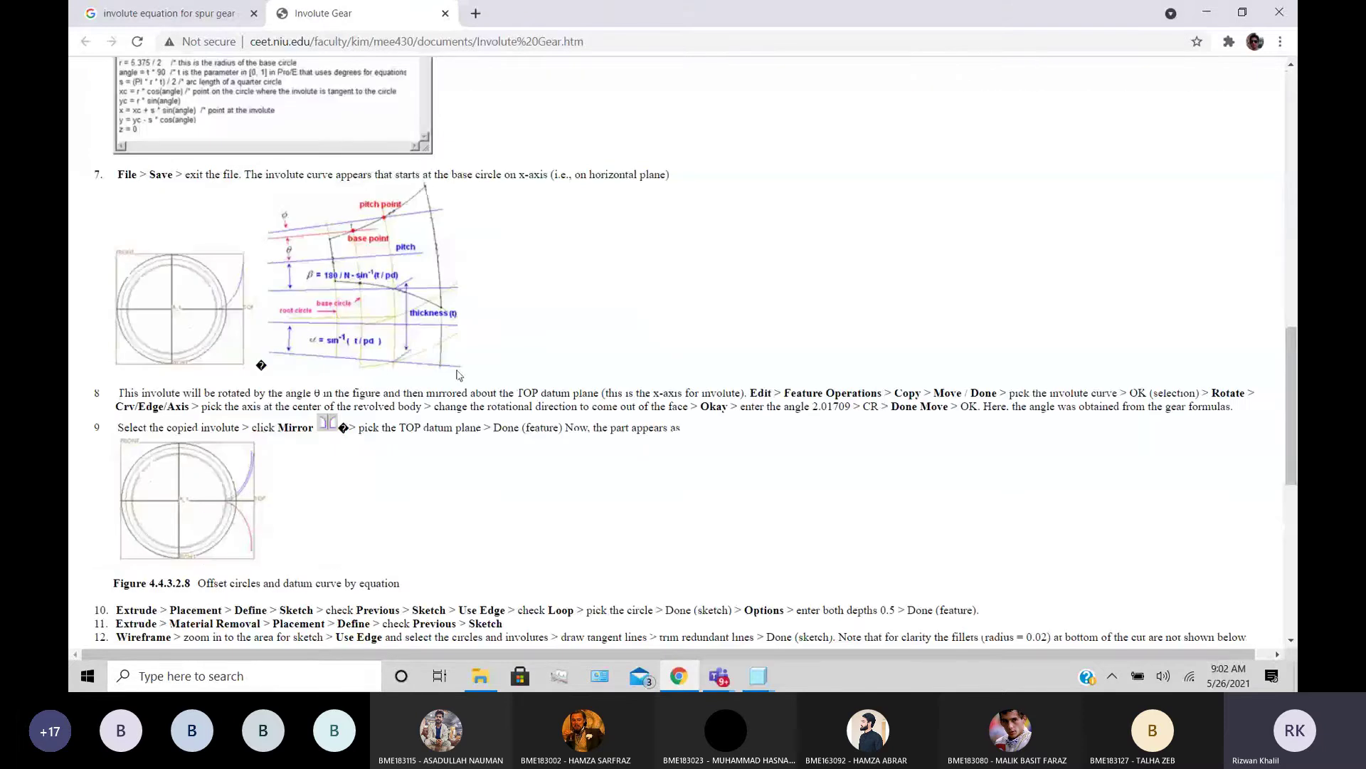
scroll(250, 472, "down", 8)
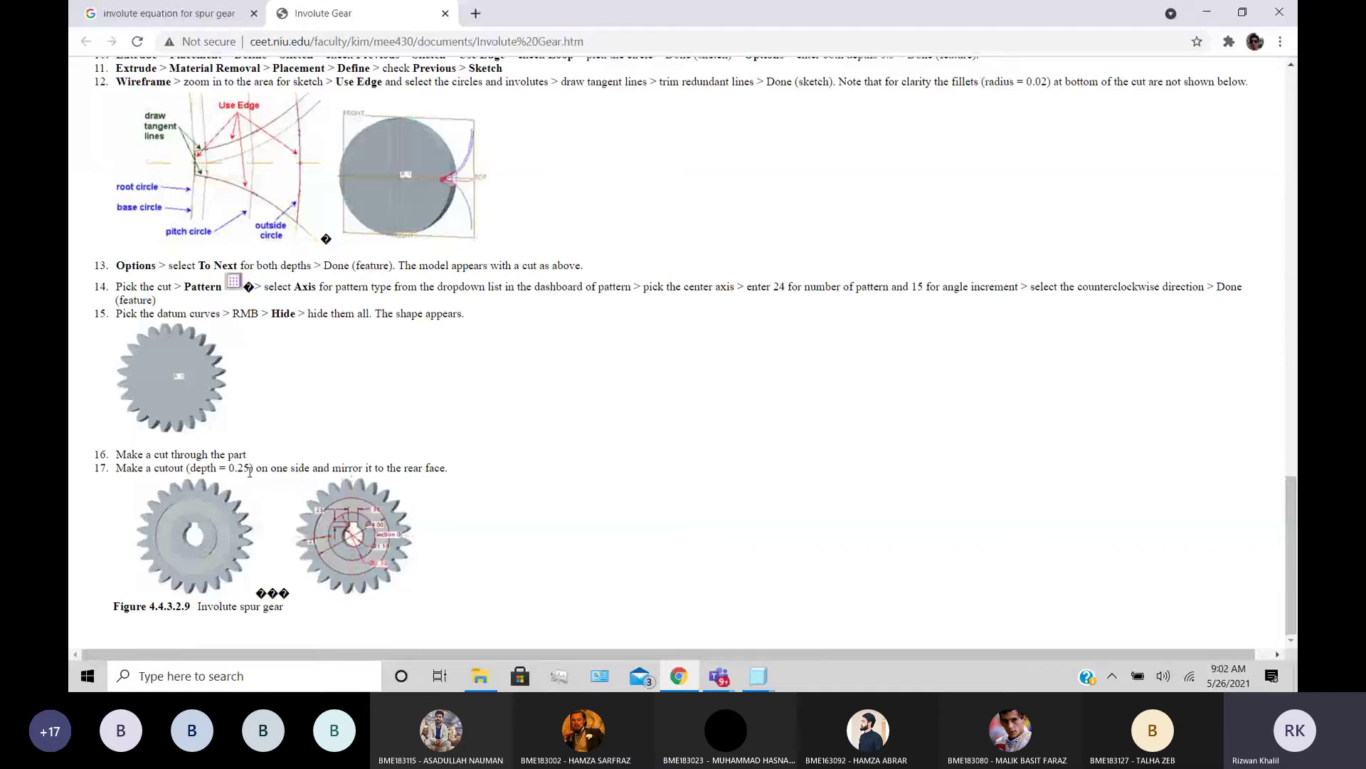
scroll(250, 472, "up", 6)
scroll(250, 472, "up", 9)
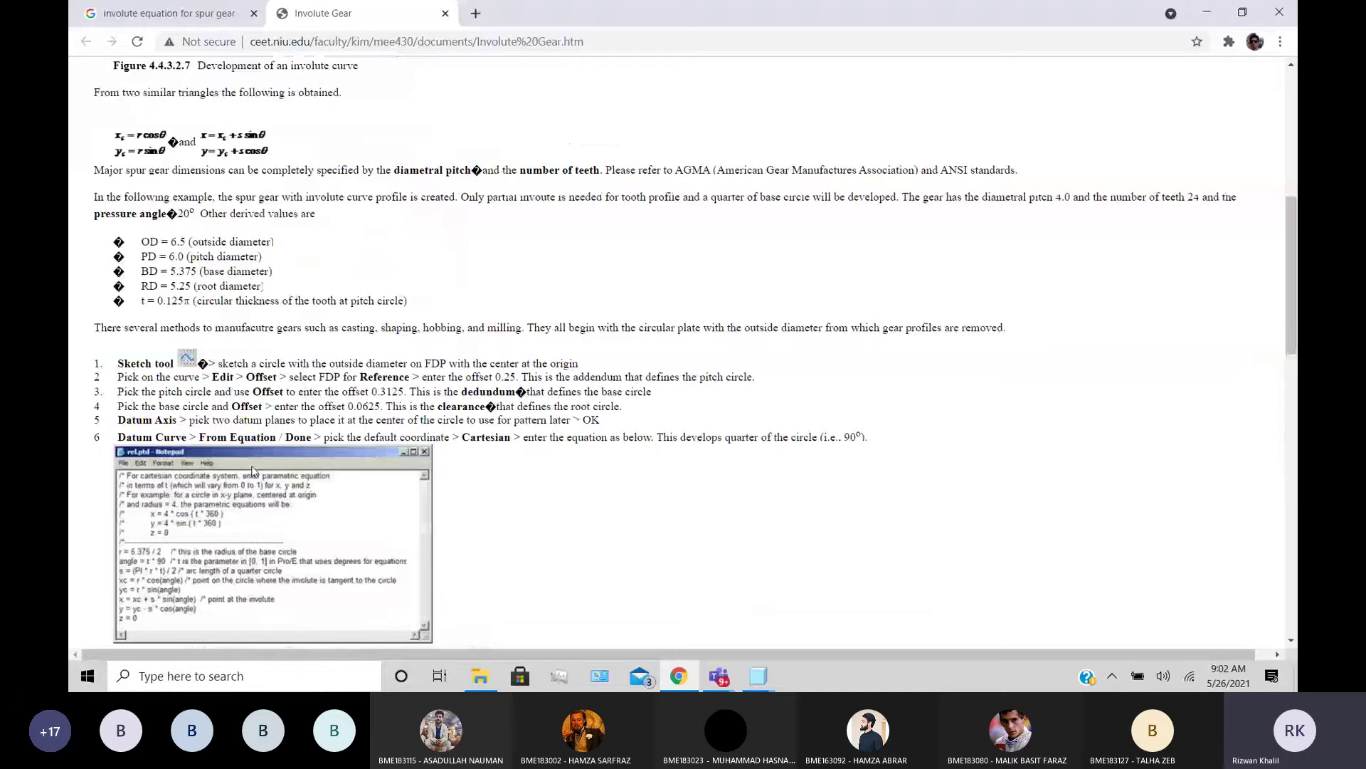
- Examine the derived gear diameters, the x and y involute equations, the source title and the involute development figure
scroll(253, 471, "up", 1)
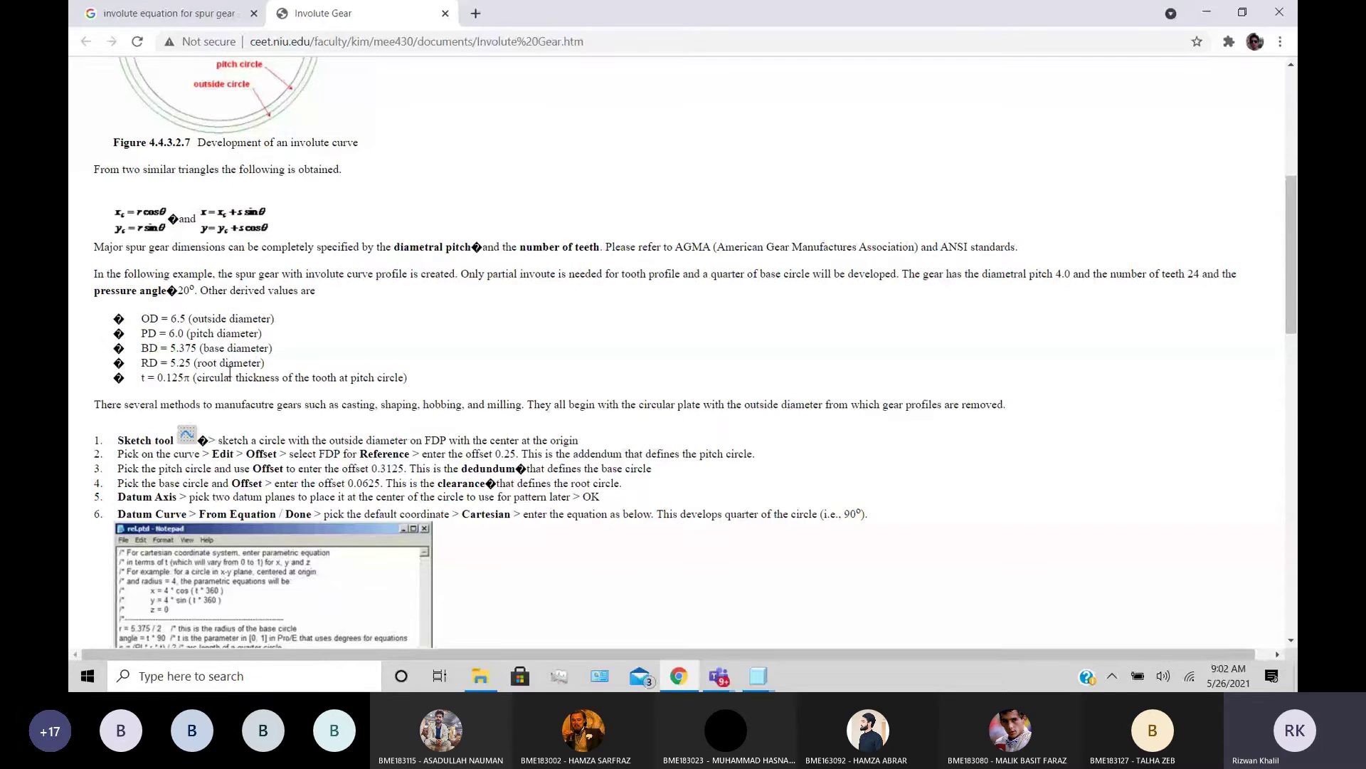
scroll(176, 232, "up", 1)
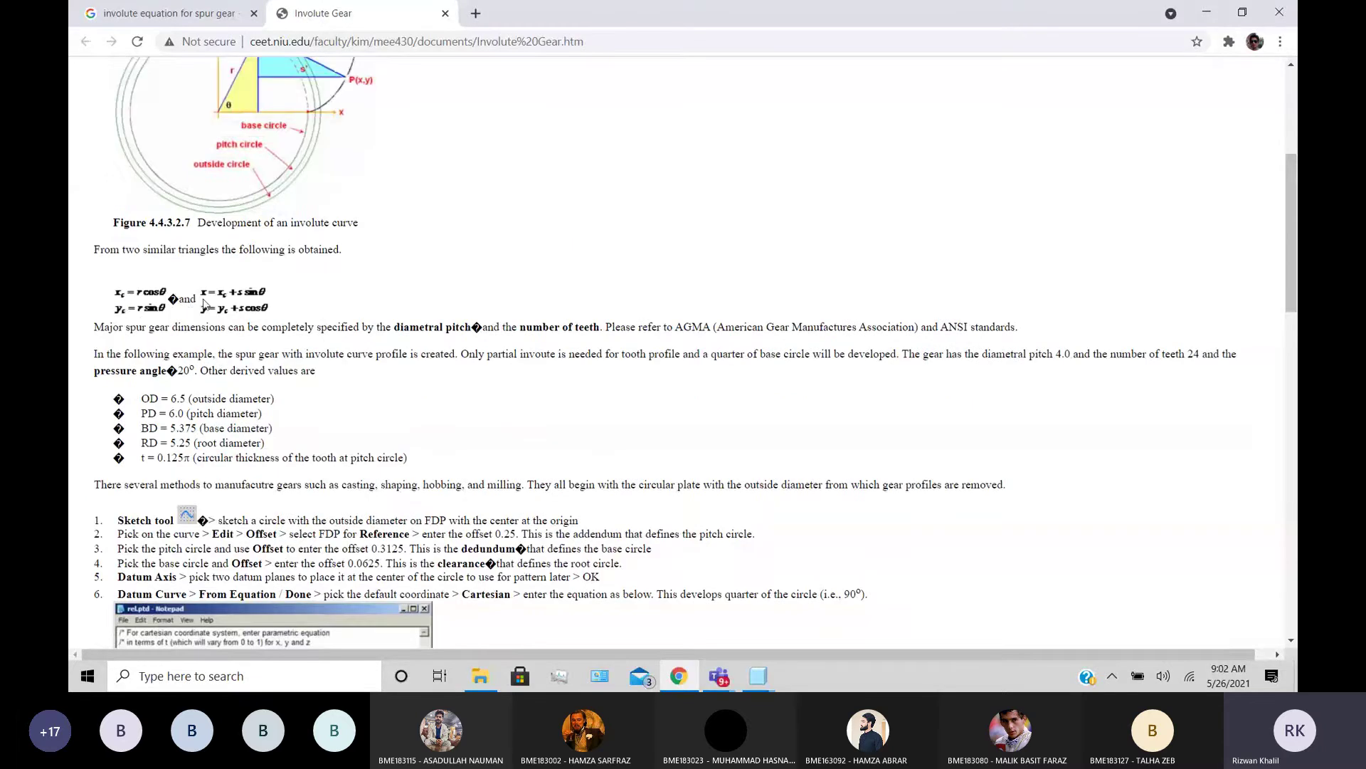
scroll(226, 322, "up", 3)
scroll(250, 349, "up", 1)
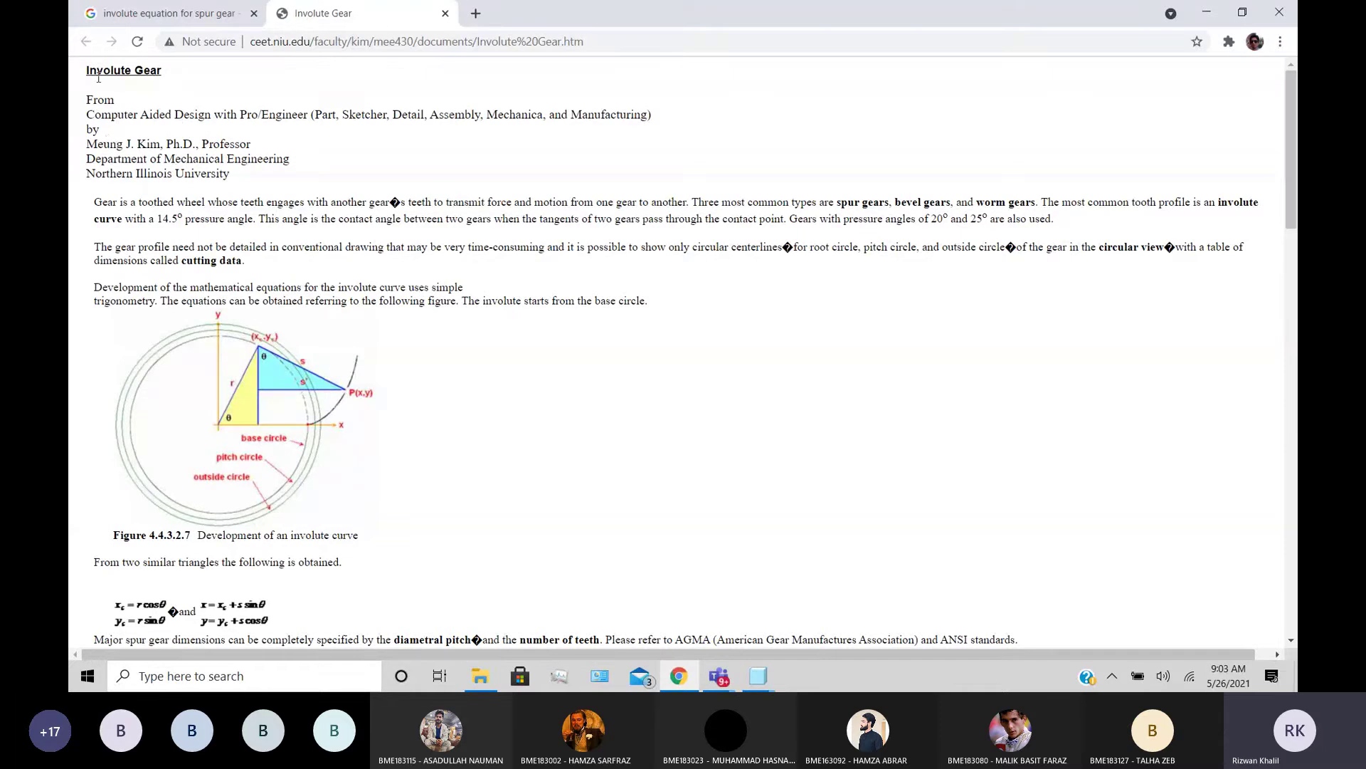
left_click_drag(165, 114, 298, 115)
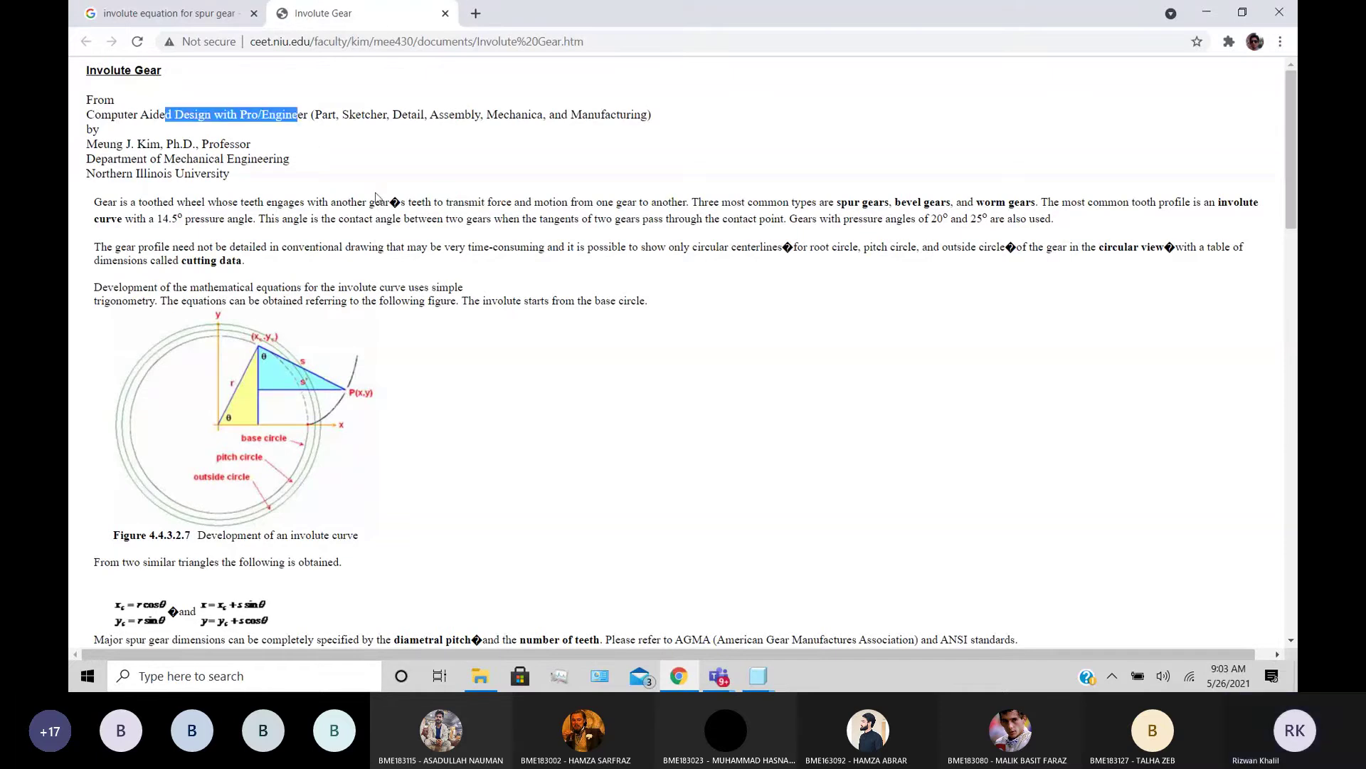
scroll(377, 210, "down", 3)
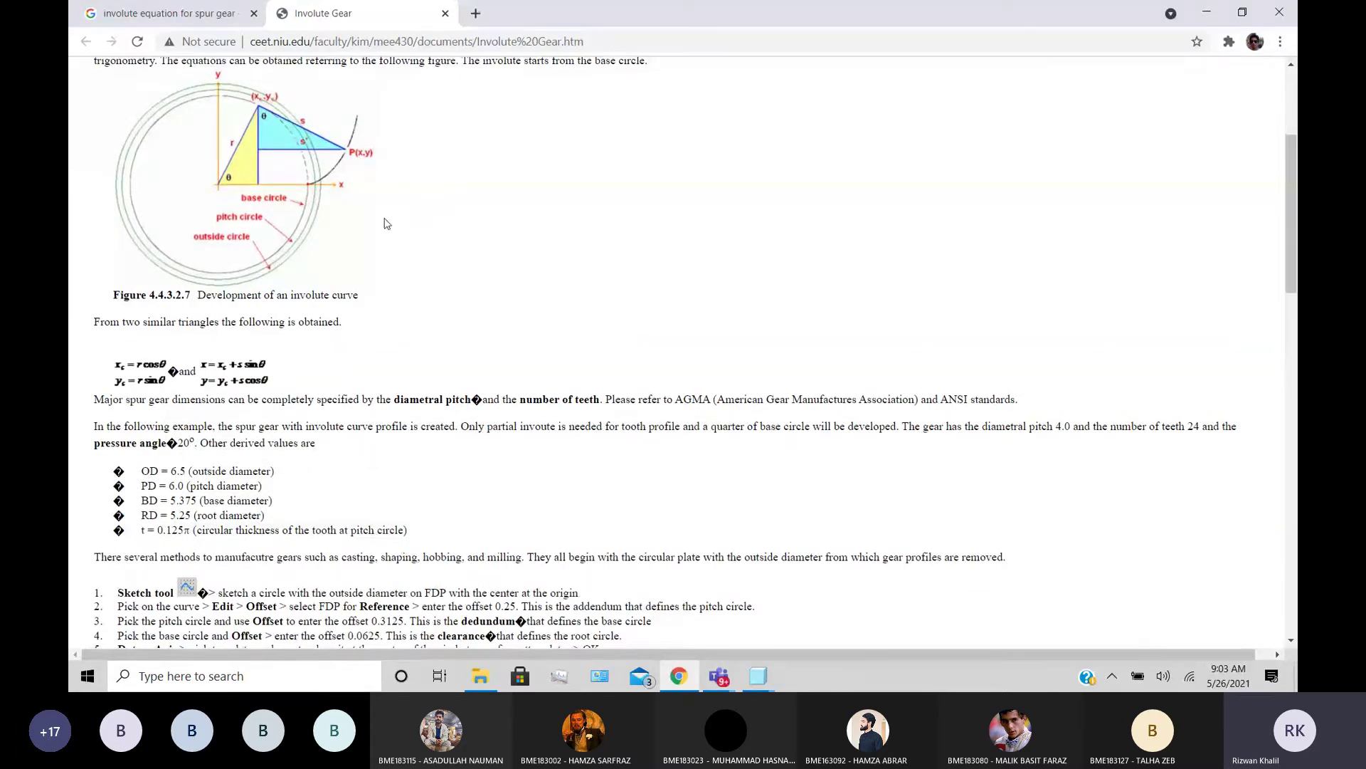
scroll(384, 223, "up", 5, "ctrl")
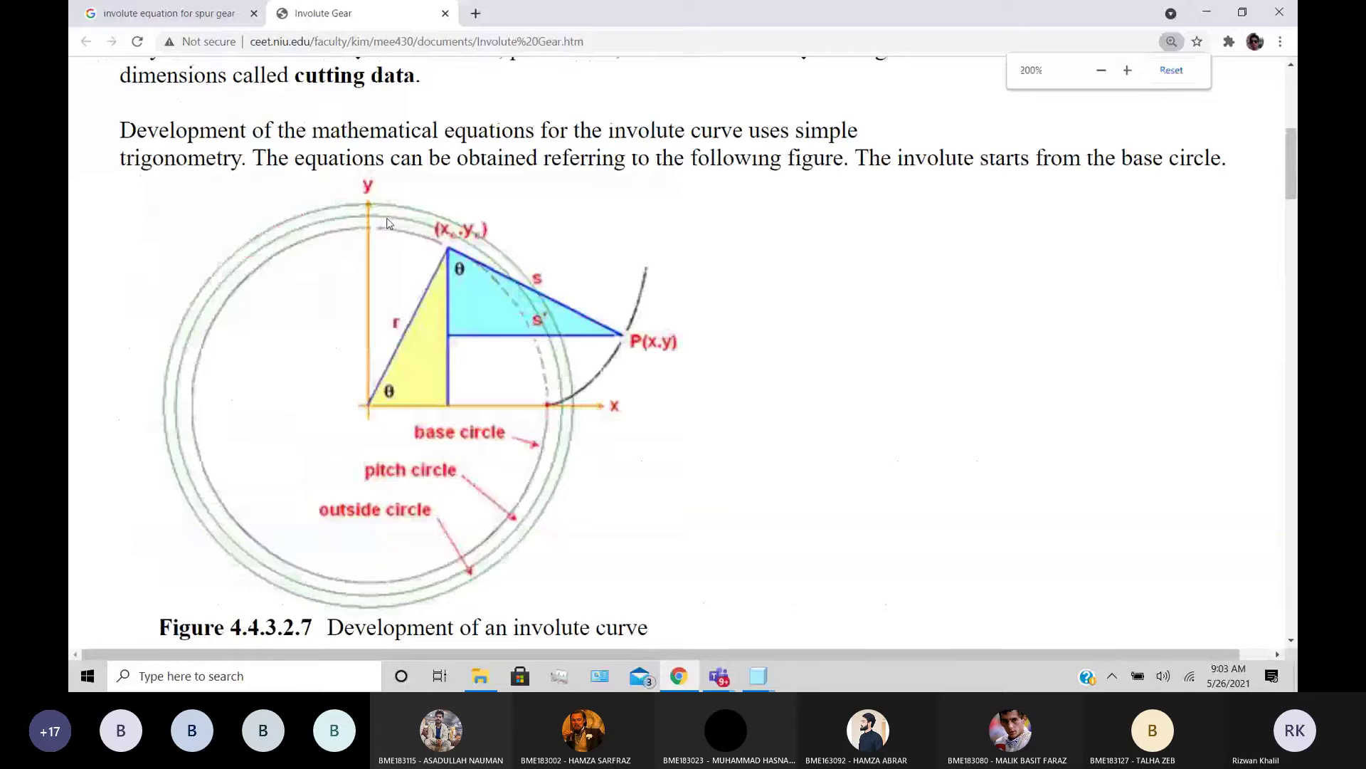
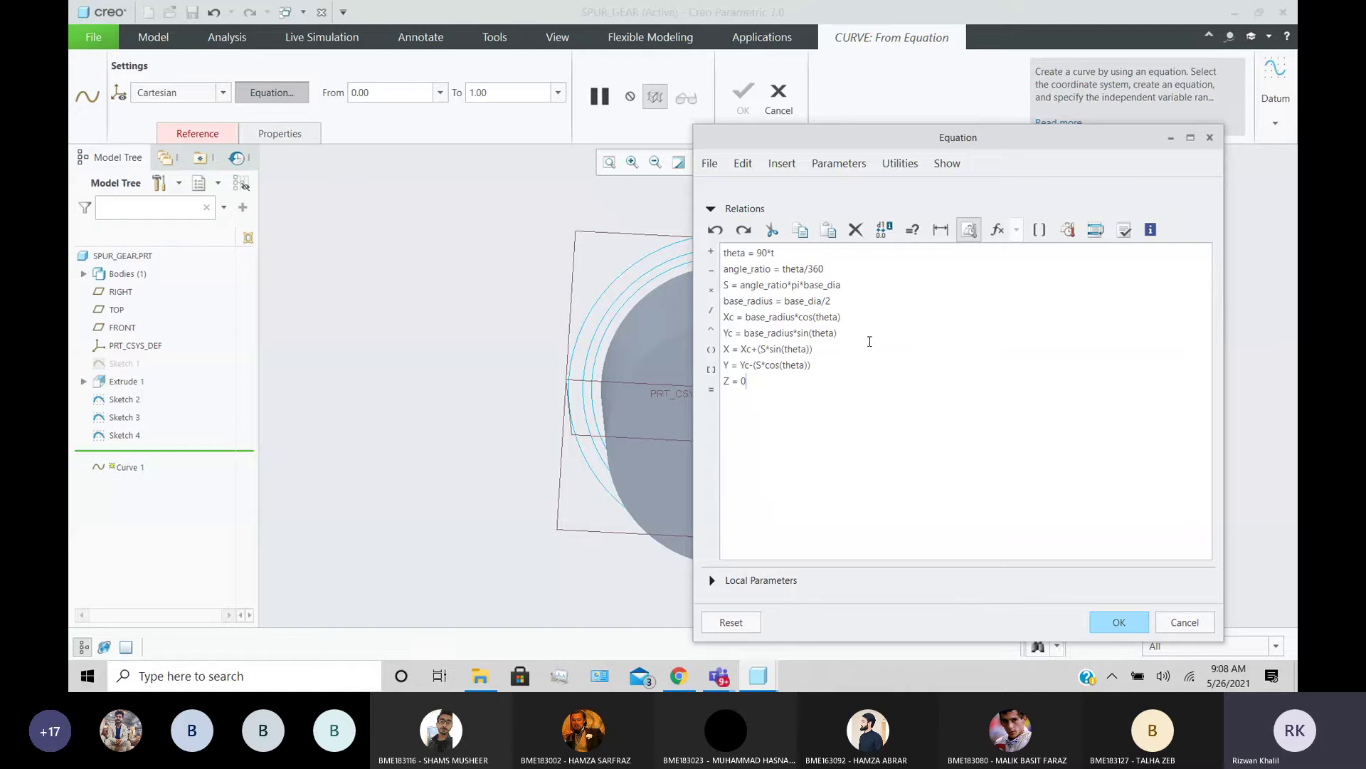
- Verify the involute curve's relations, from theta = 90*t through Z = 0, and accept the equation
left_click_drag(899, 141, 824, 112)
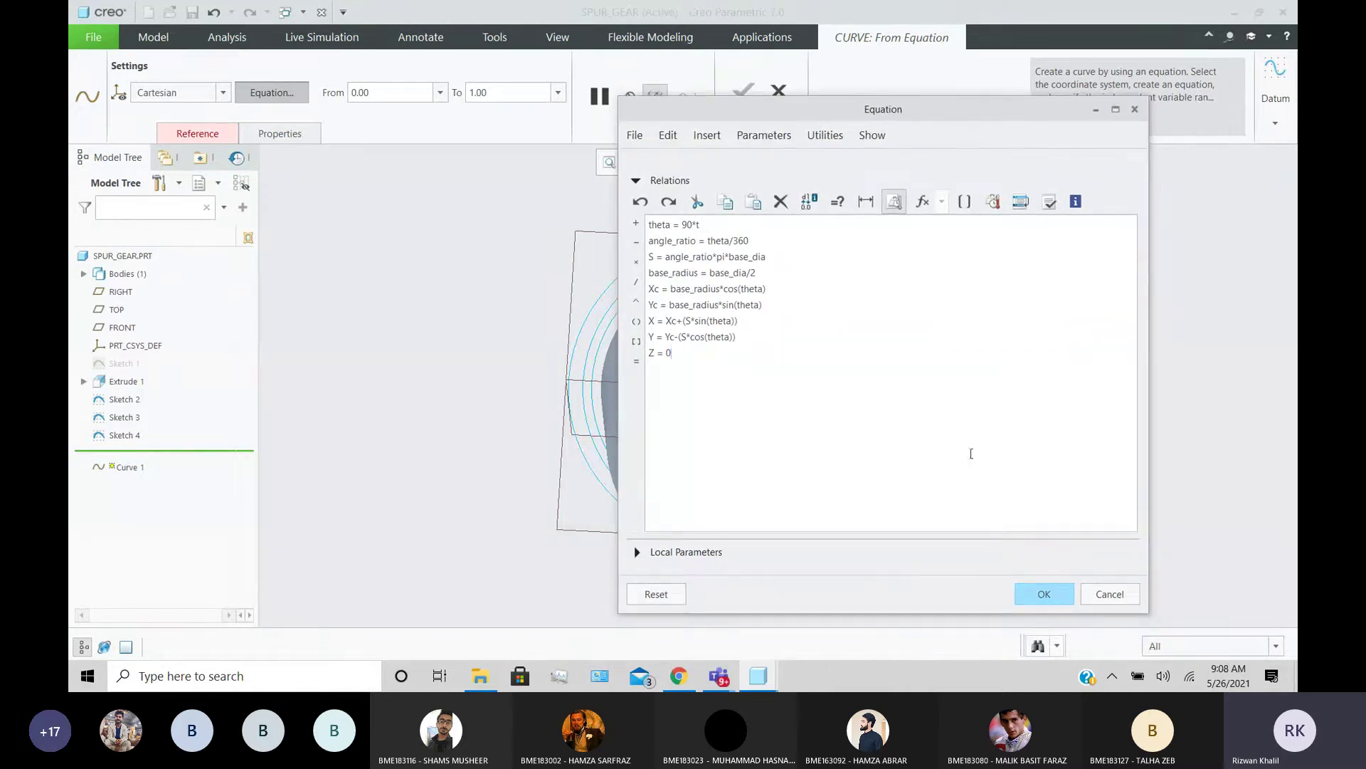
left_click(1050, 202)
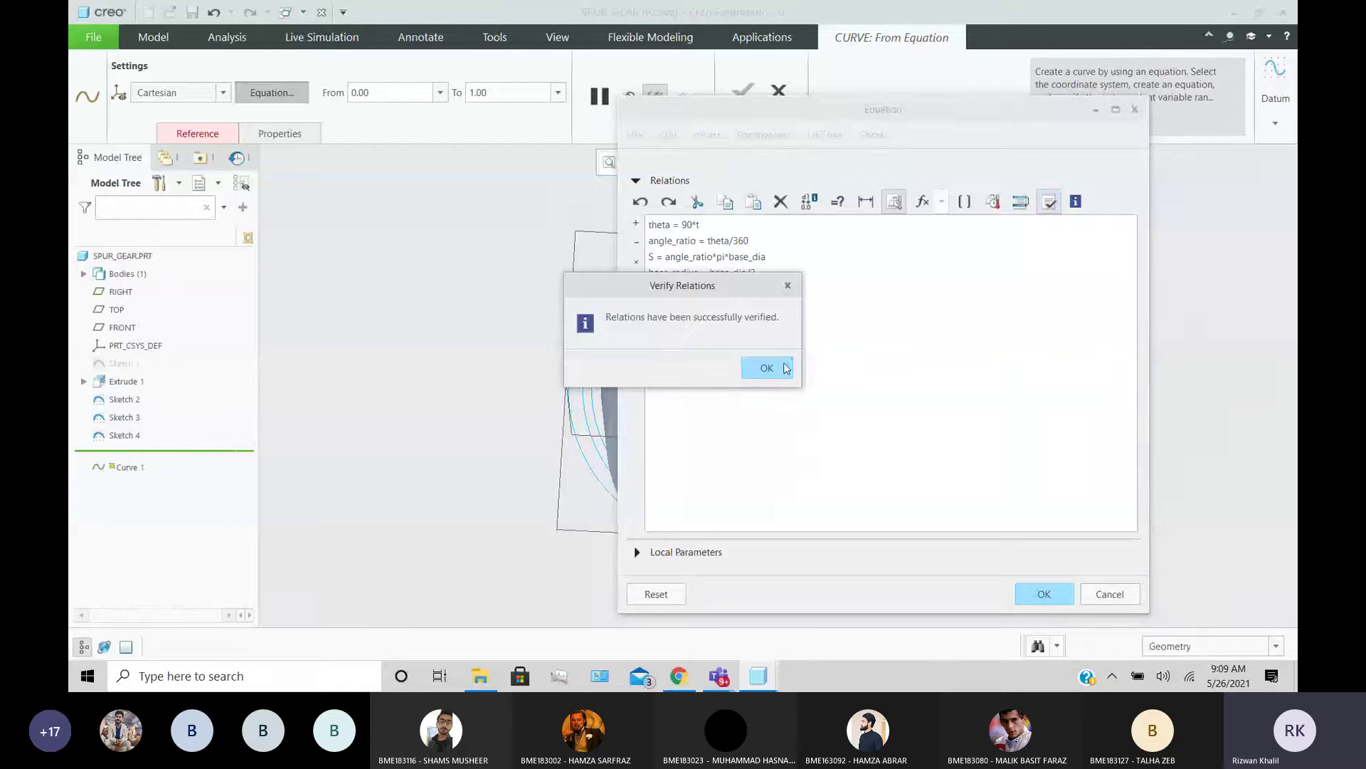
left_click(786, 367)
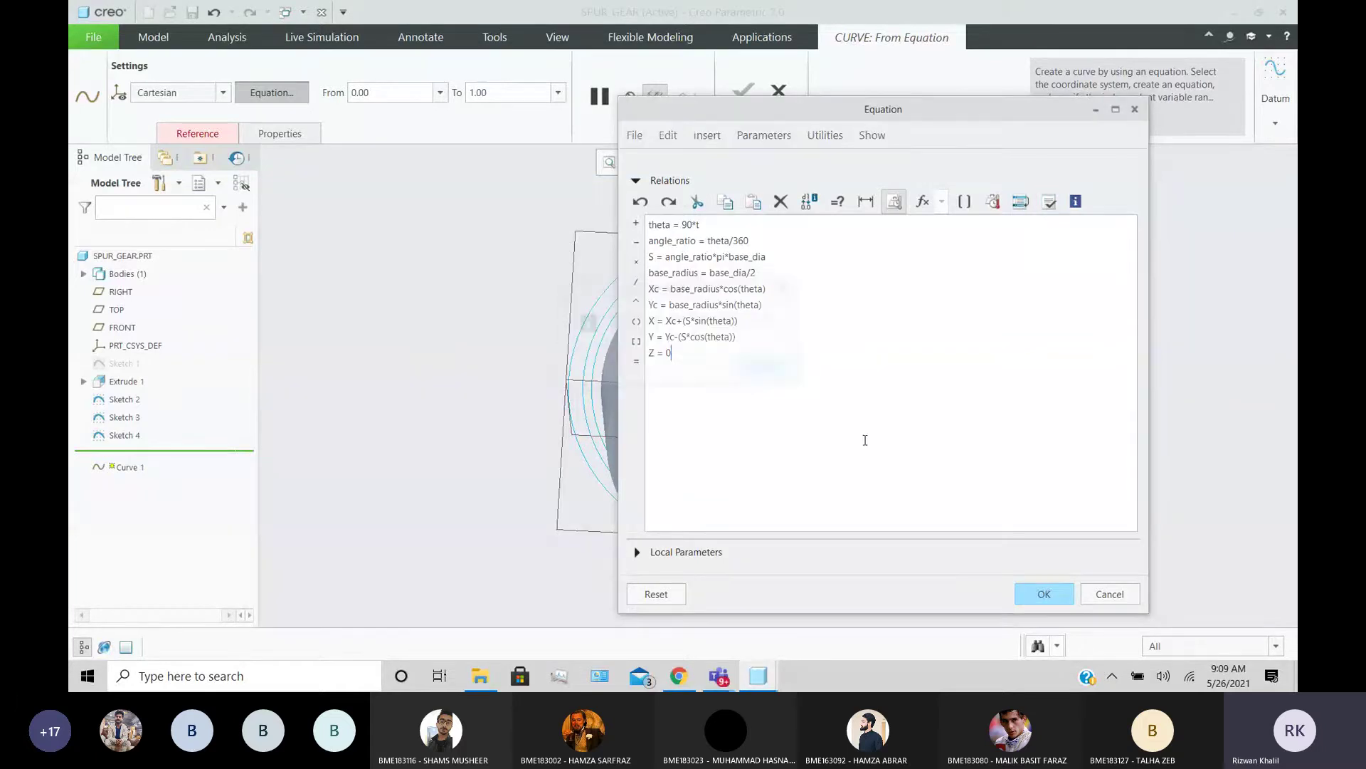
left_click(1044, 593)
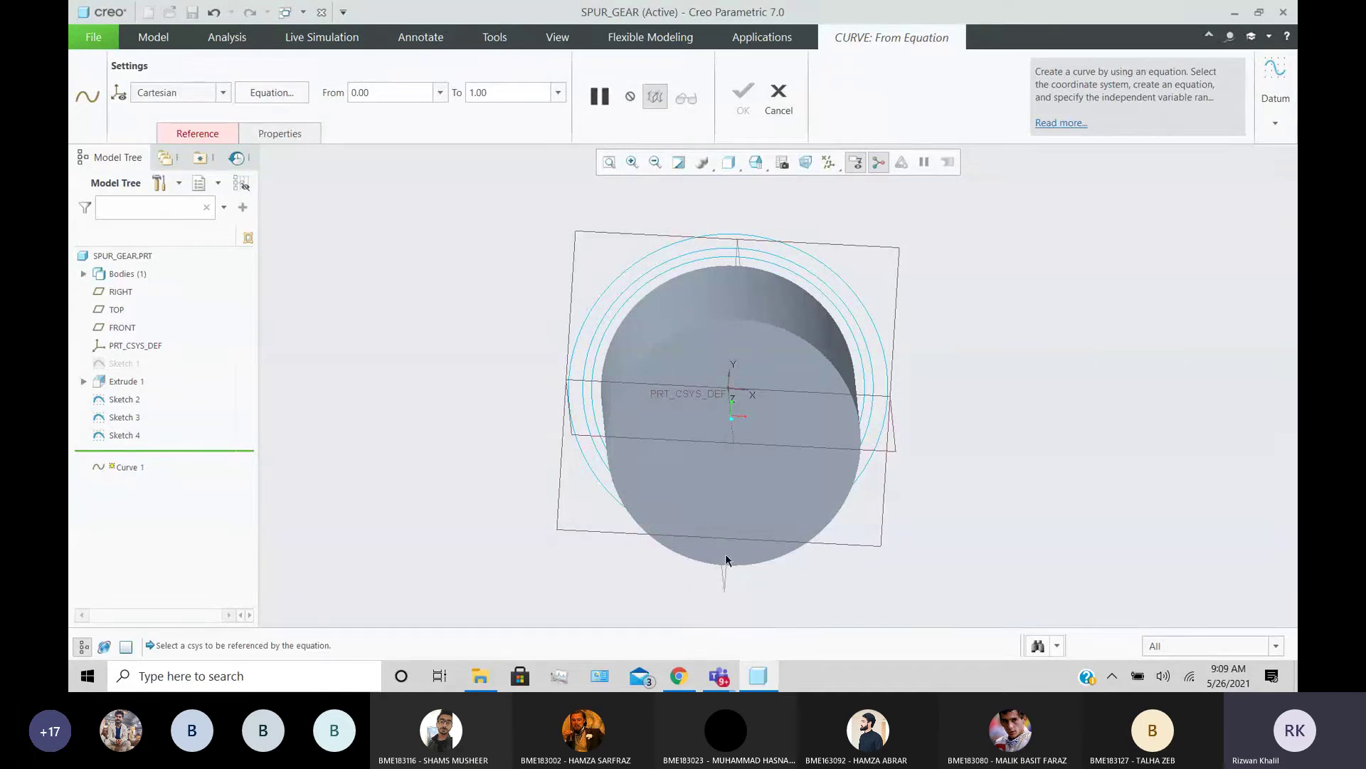
- Switch to Chrome and review the involute figure, the datum curve instructions and the sample parametric equations on the Involute Gear page
left_click(687, 680)
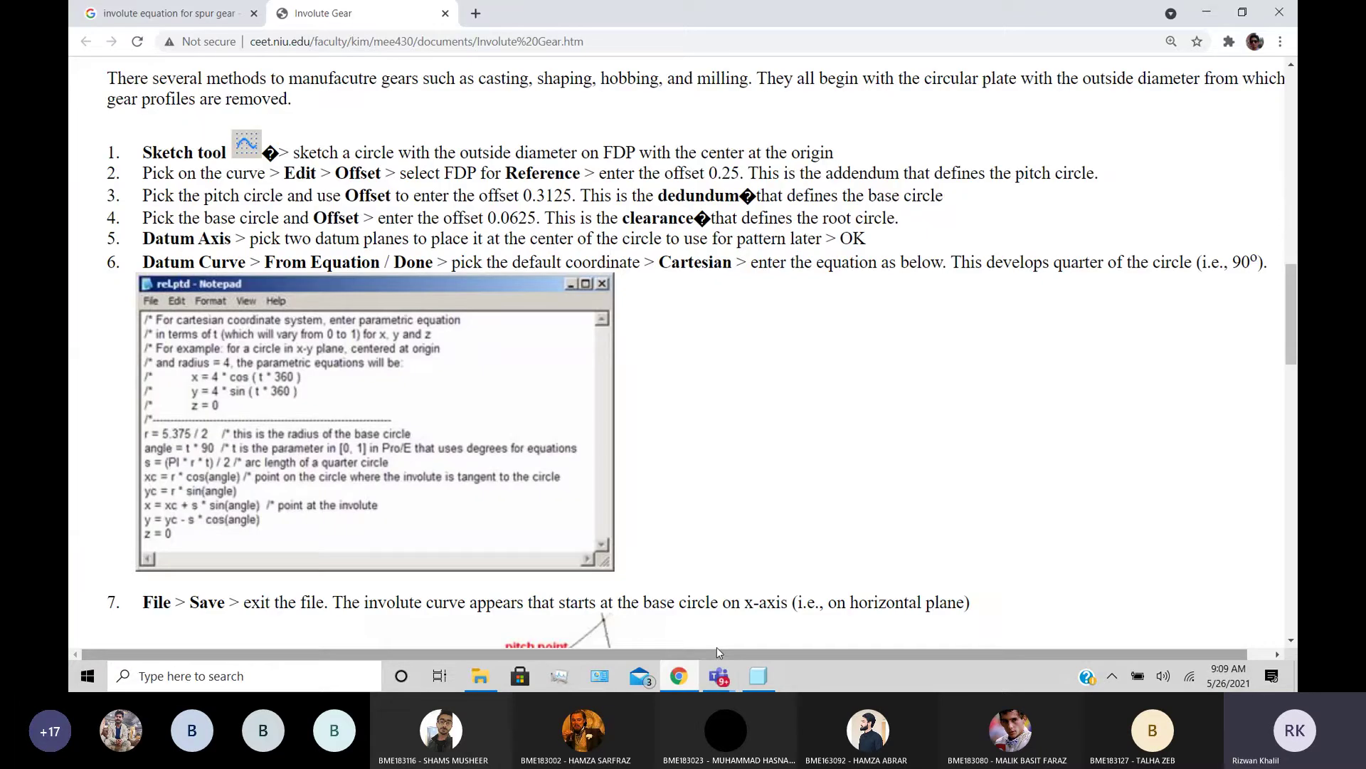
scroll(572, 421, "up", 15)
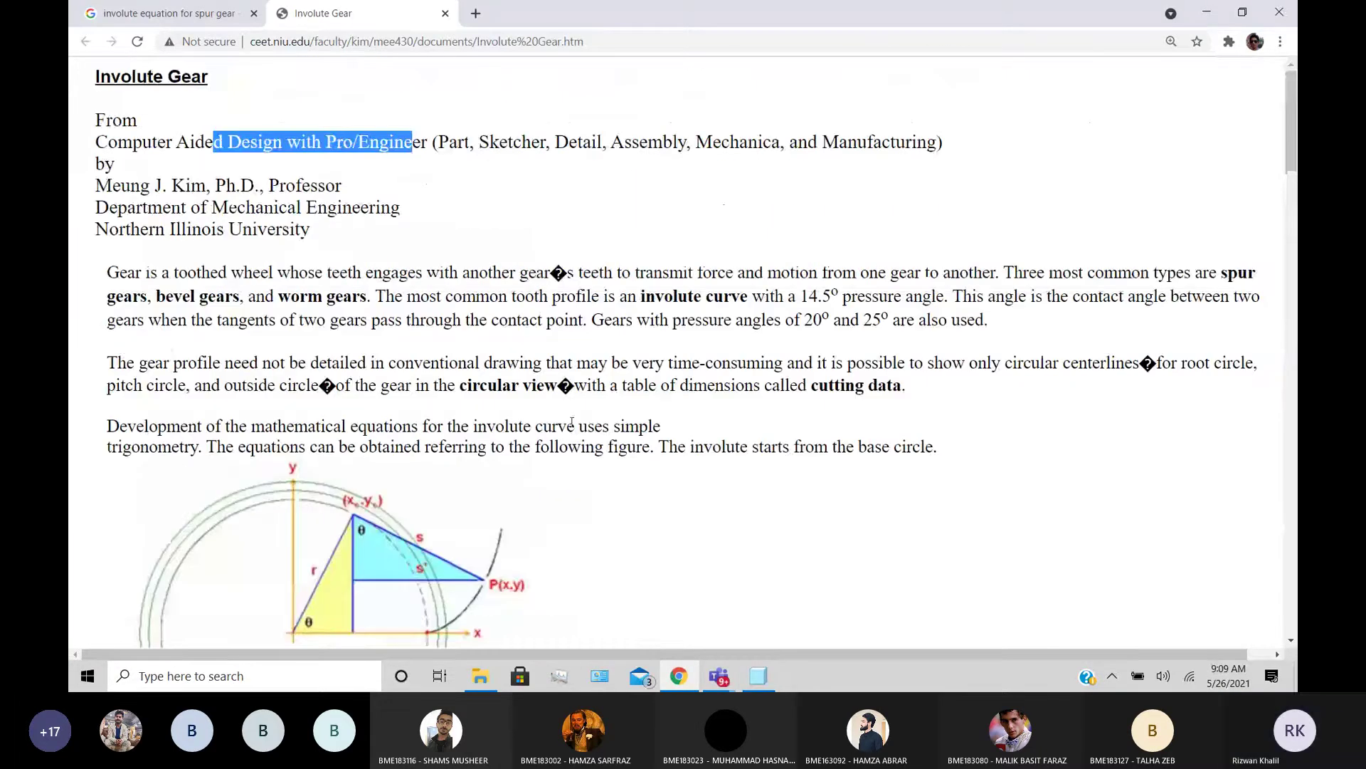
scroll(572, 421, "down", 5)
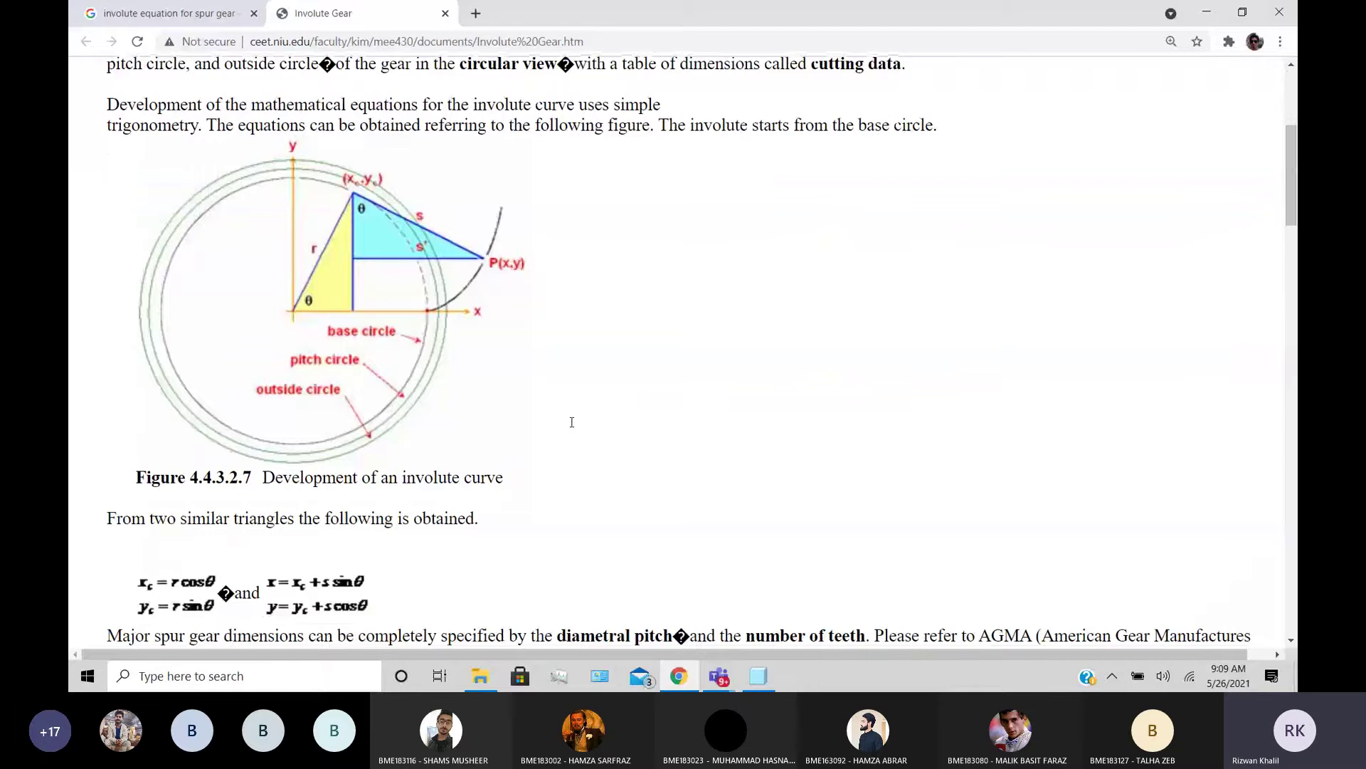
scroll(572, 422, "down", 8)
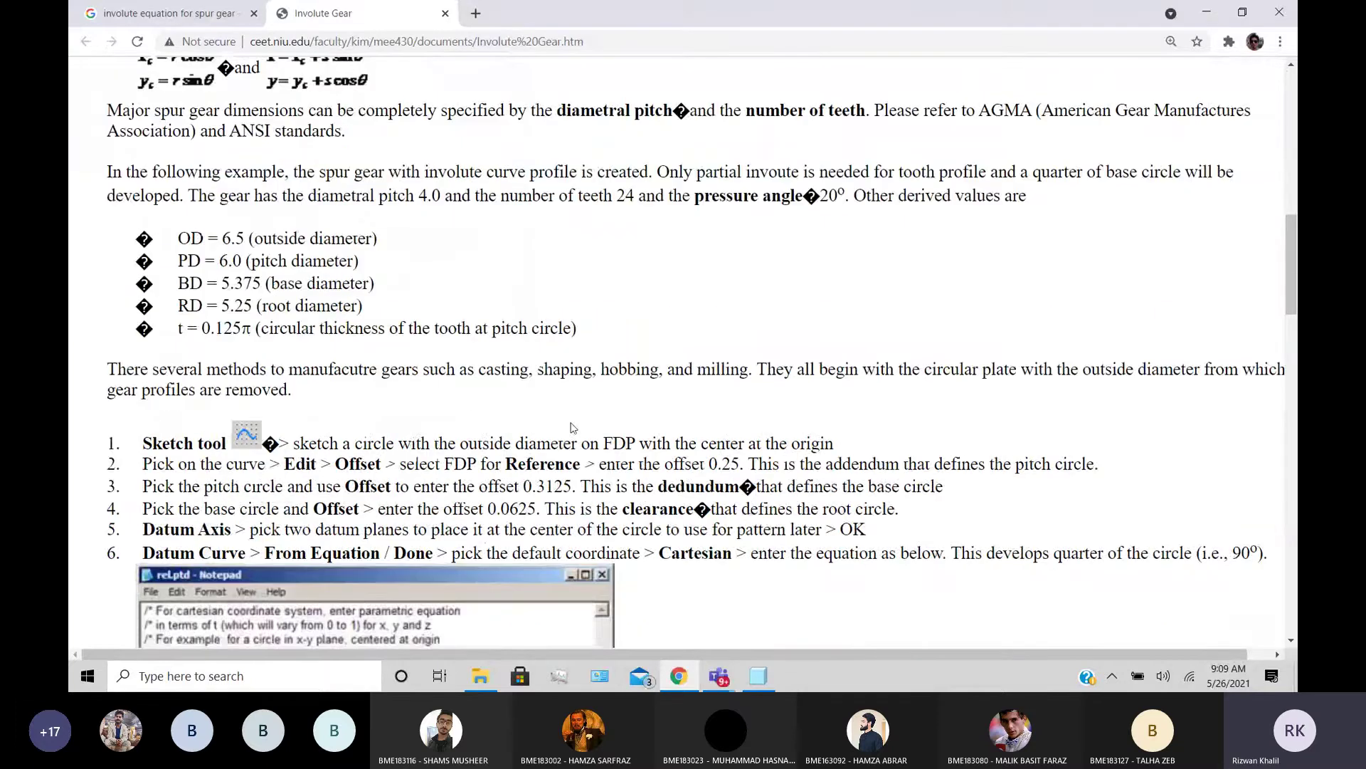
scroll(571, 427, "down", 3)
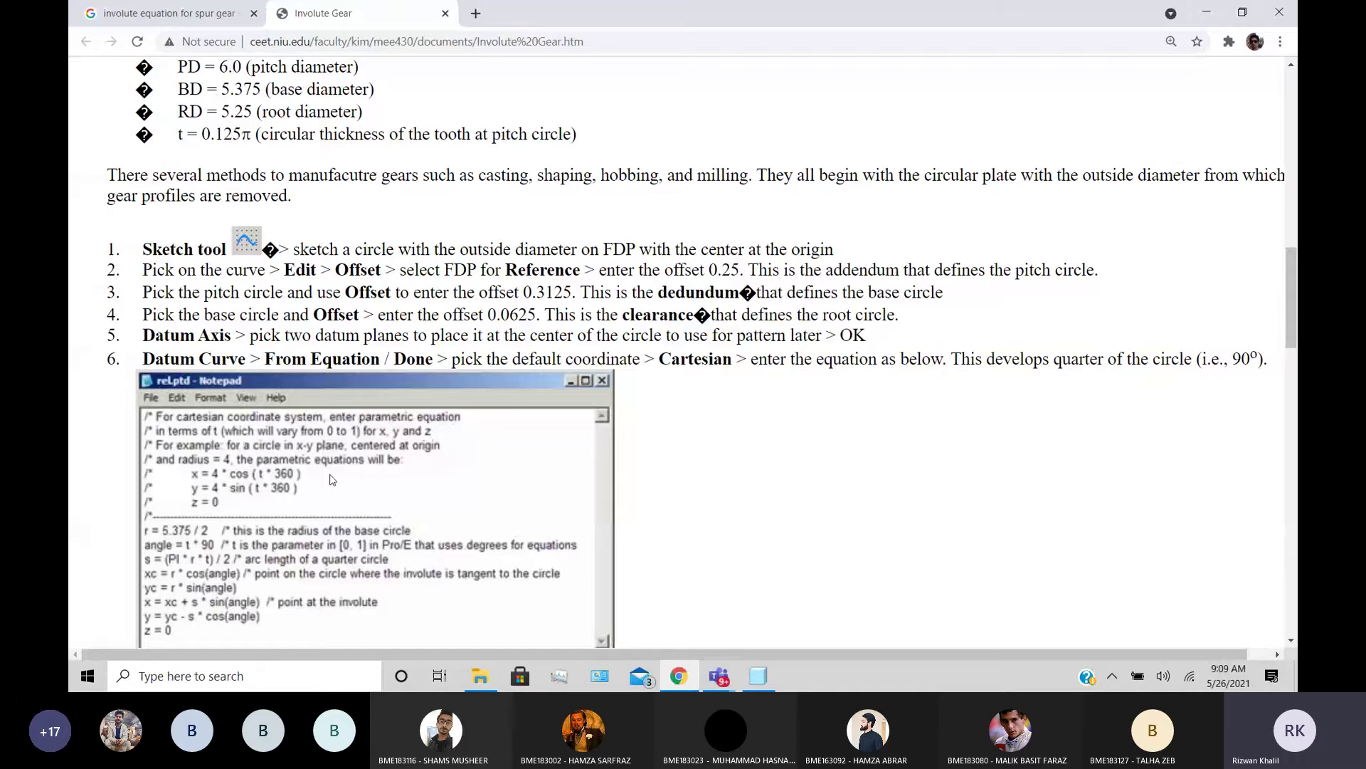
scroll(337, 494, "down", 5)
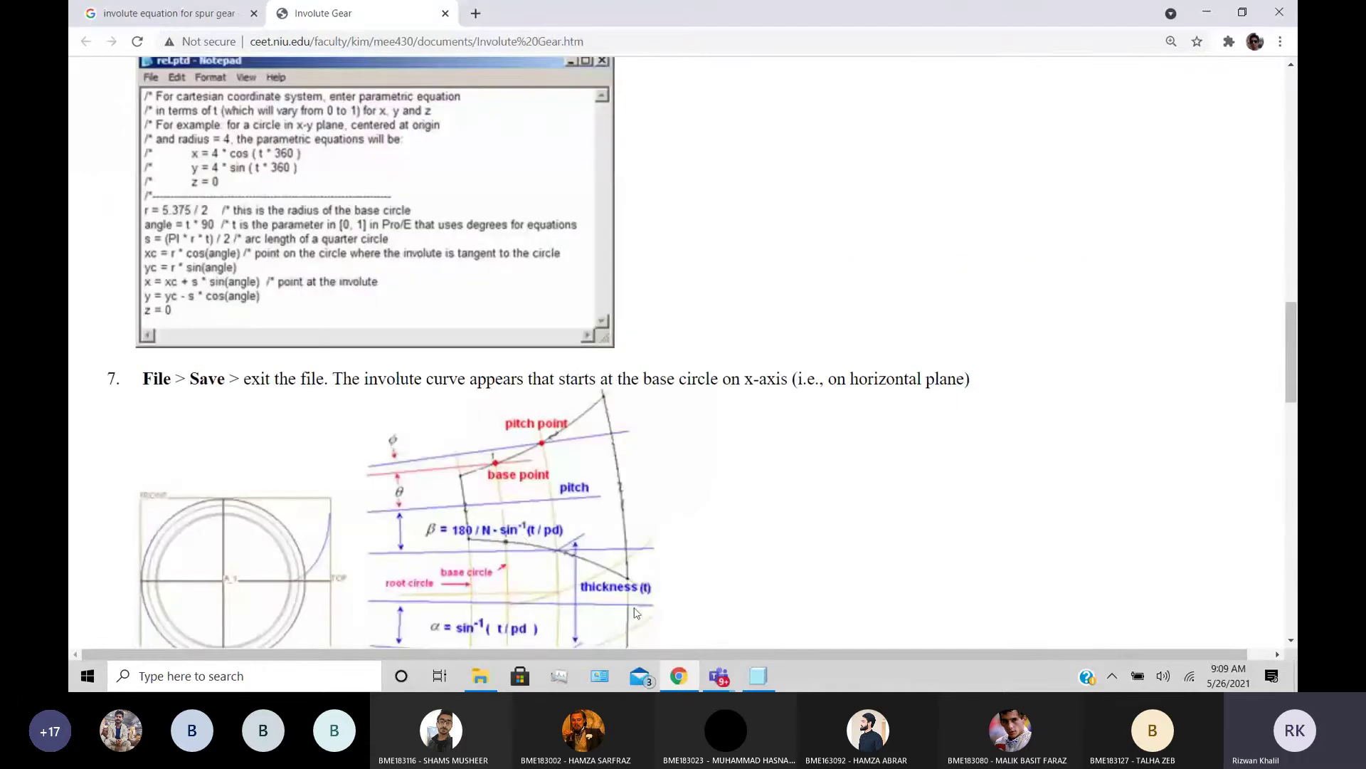
- Switch back to Creo and set PRT_CSYS_DEF as the reference coordinate system for the curve from equation
left_click(759, 676)
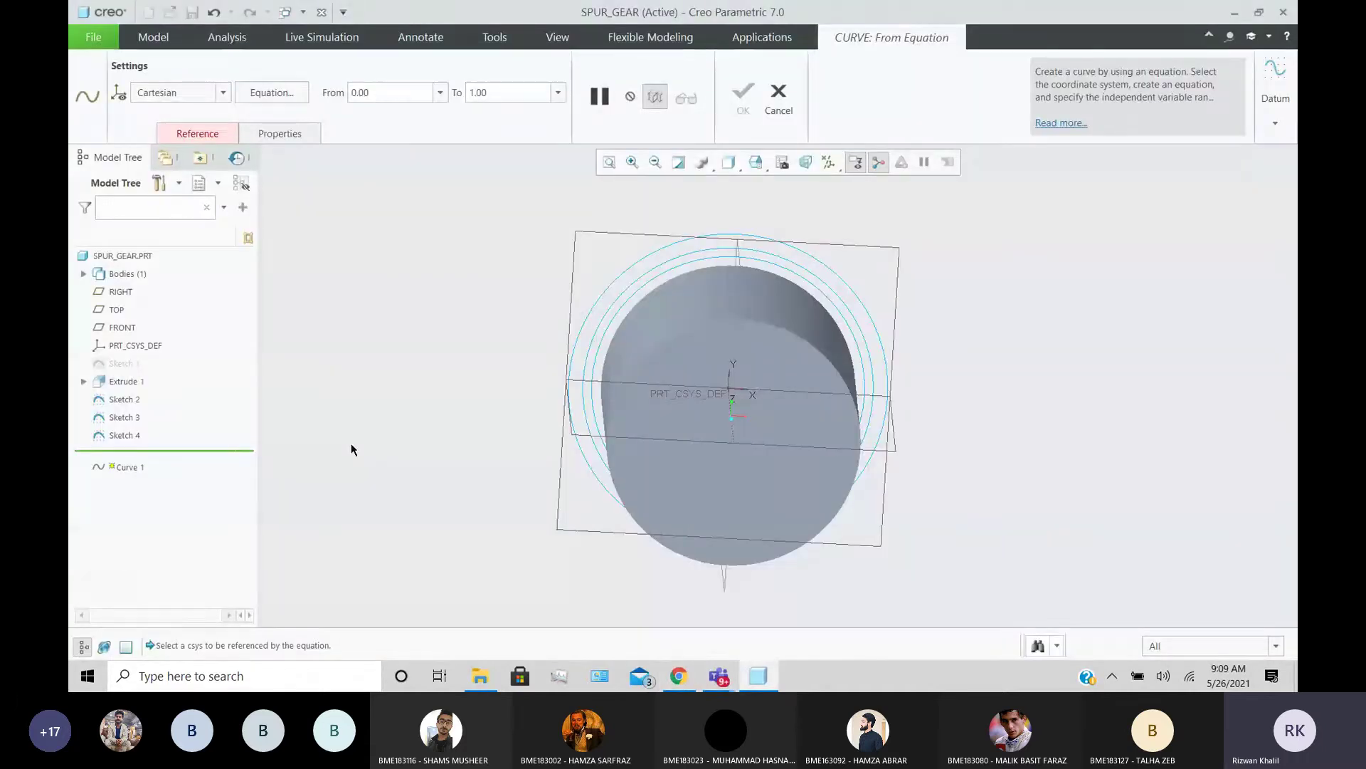
middle_click_drag(350, 448, 382, 448)
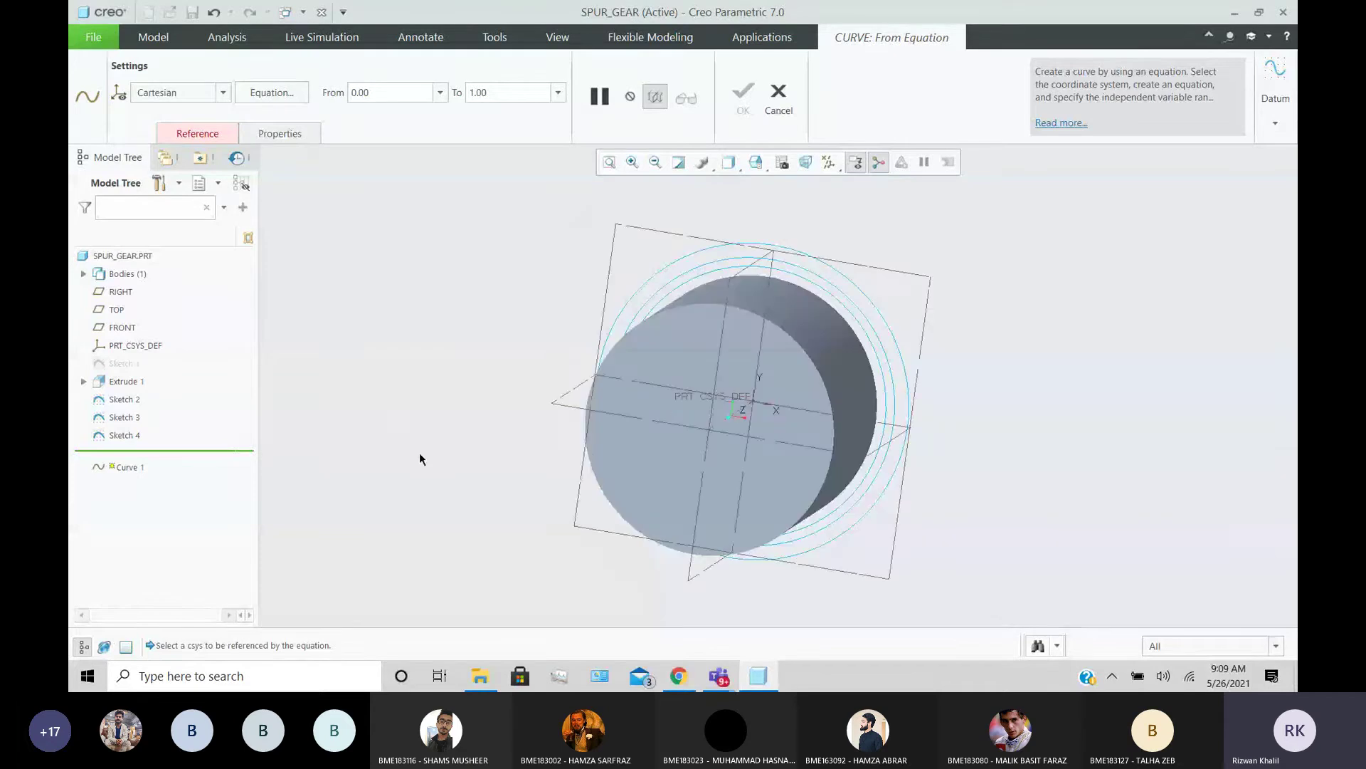
left_click(217, 129)
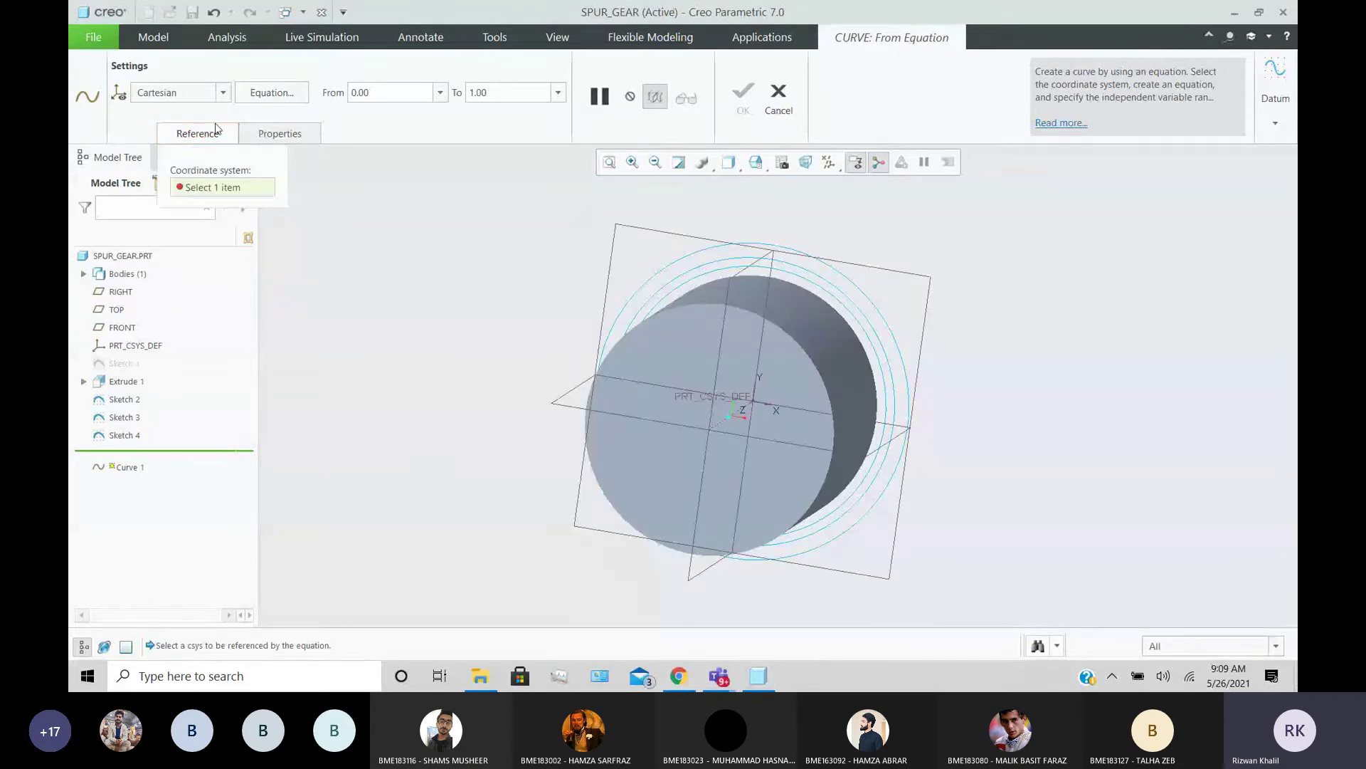
left_click(727, 400)
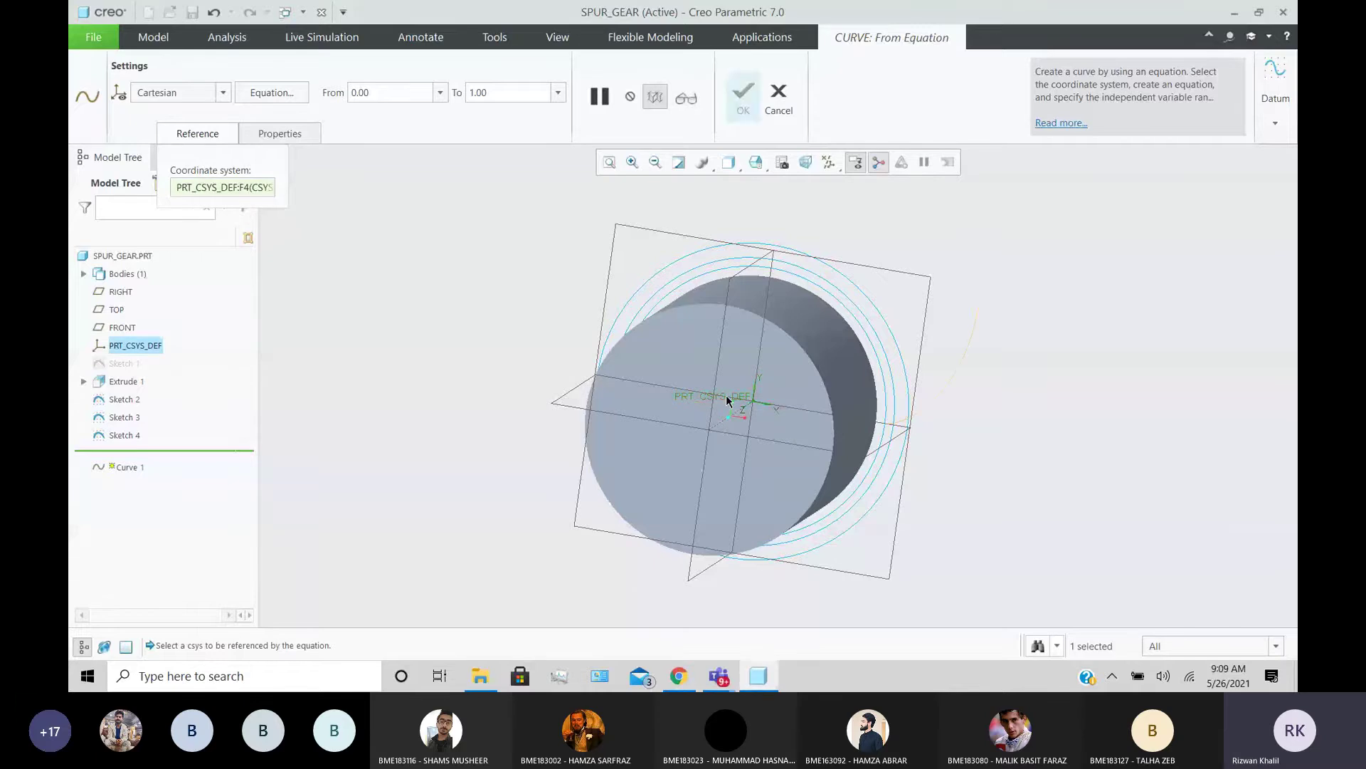
- Inspect the previewed involute curve and where it starts relative to the gear's sketched circles
middle_click_drag(727, 400, 894, 248)
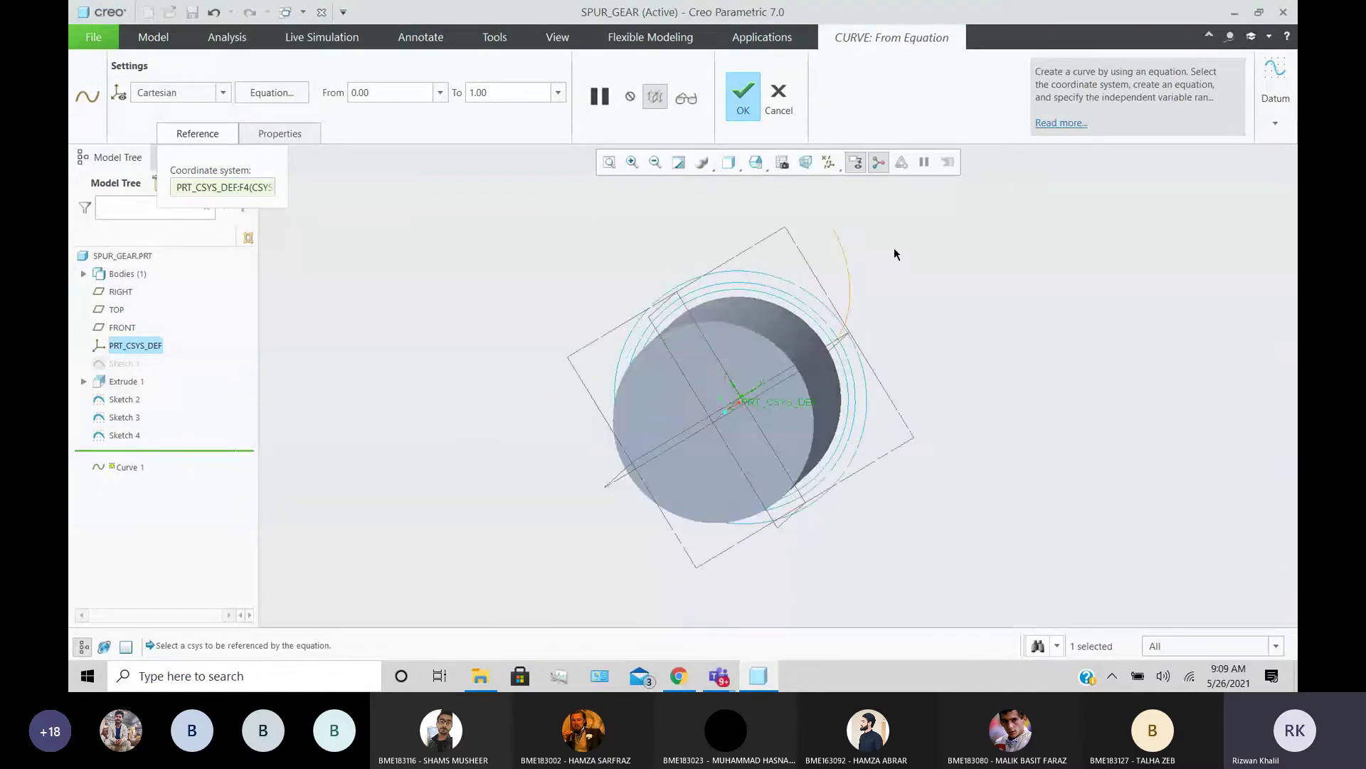
scroll(894, 248, "down", 5)
scroll(888, 273, "up", 3)
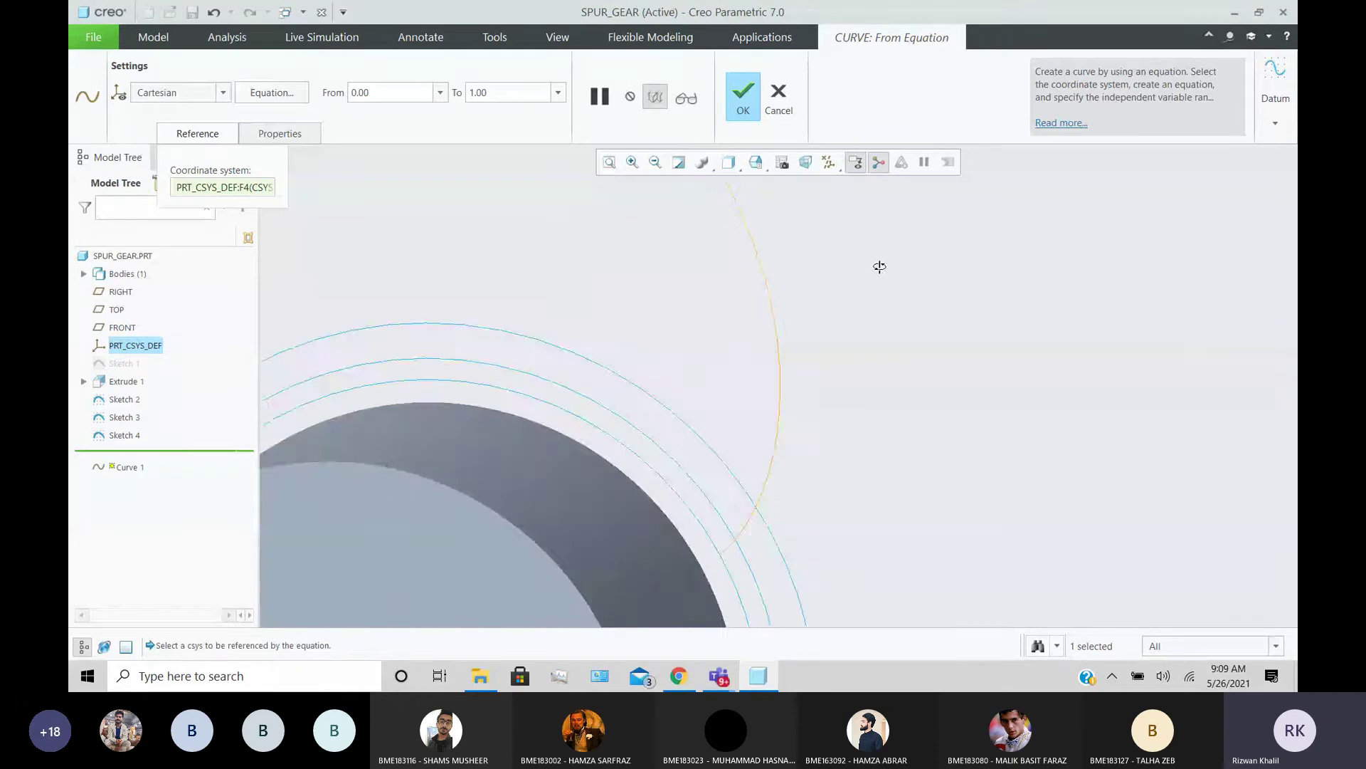
middle_click_drag(878, 265, 783, 578)
scroll(780, 511, "down", 5)
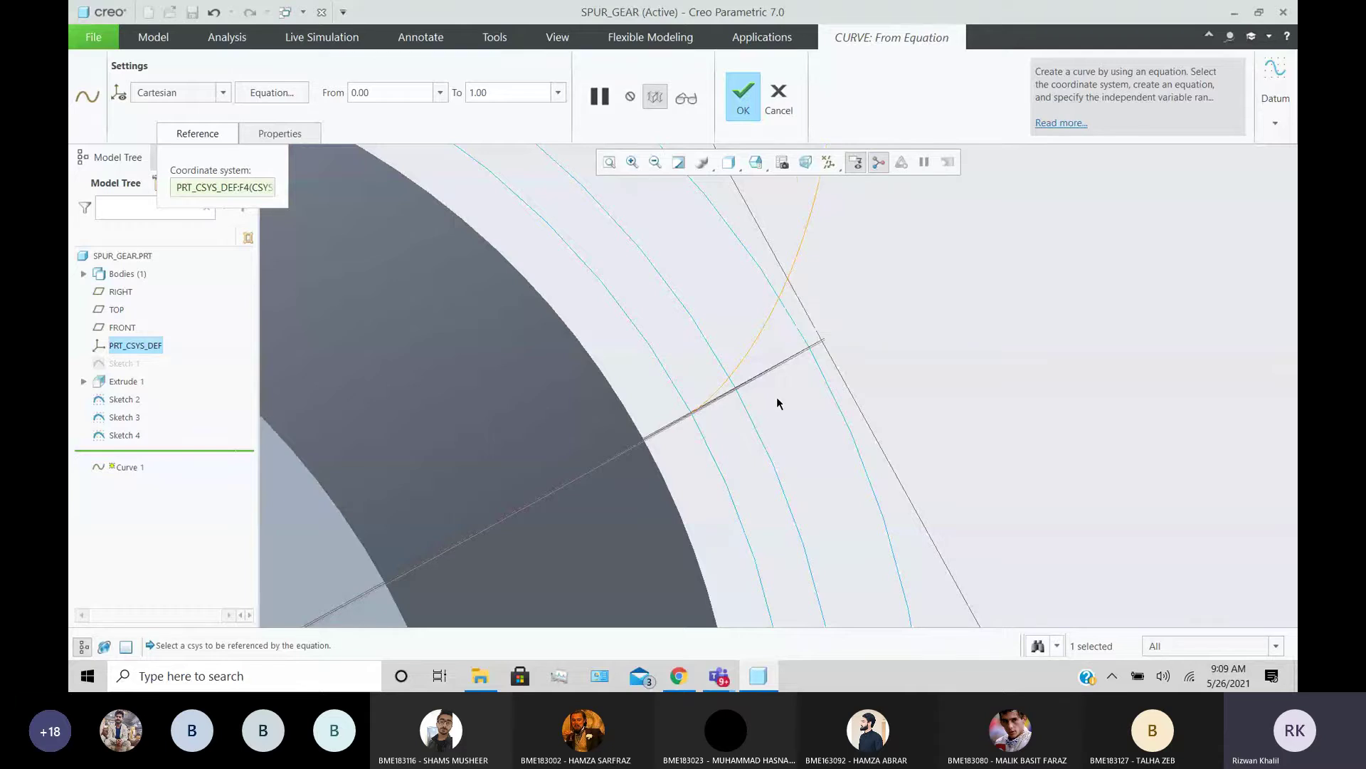
scroll(781, 399, "up", 4)
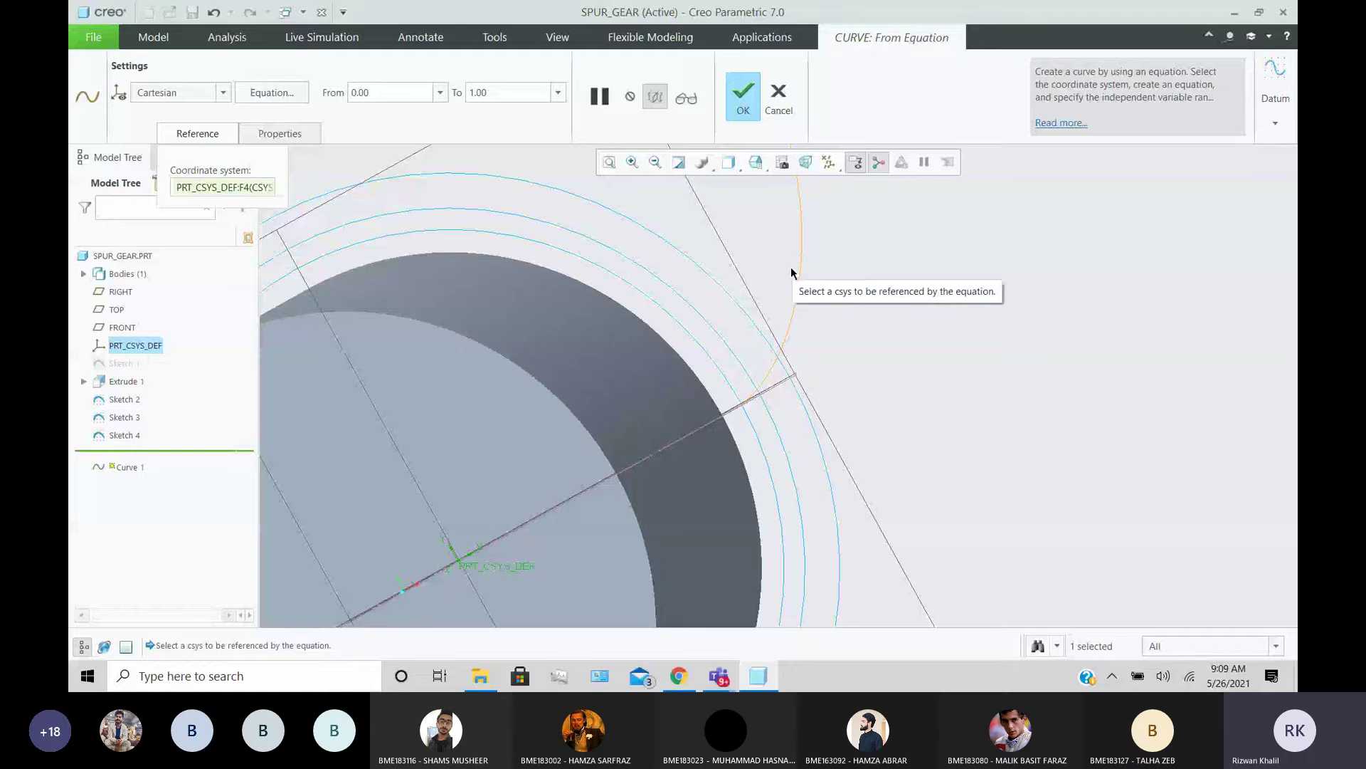
- Check the previewed involute against the gear's circles and complete the curve from equation
scroll(760, 339, "down", 2)
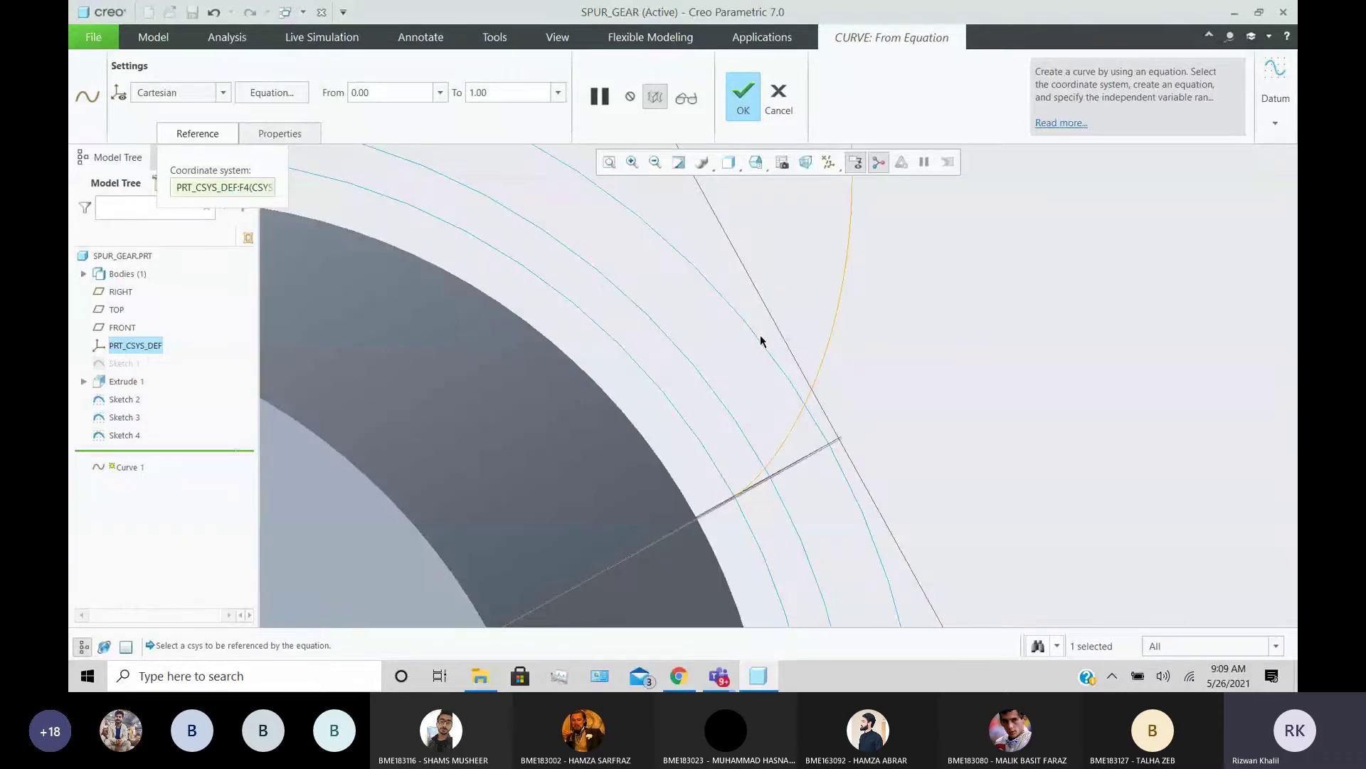
scroll(749, 340, "up", 1)
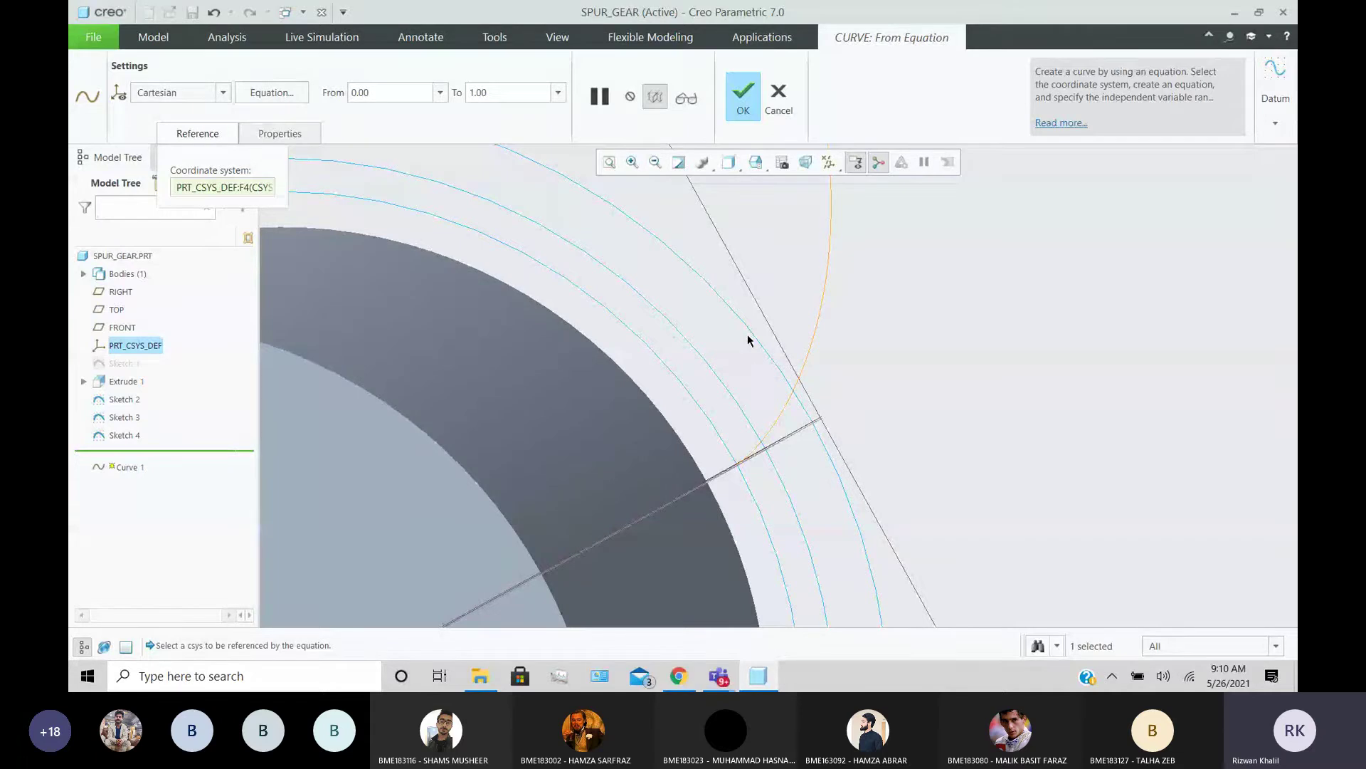
scroll(747, 334, "up", 1)
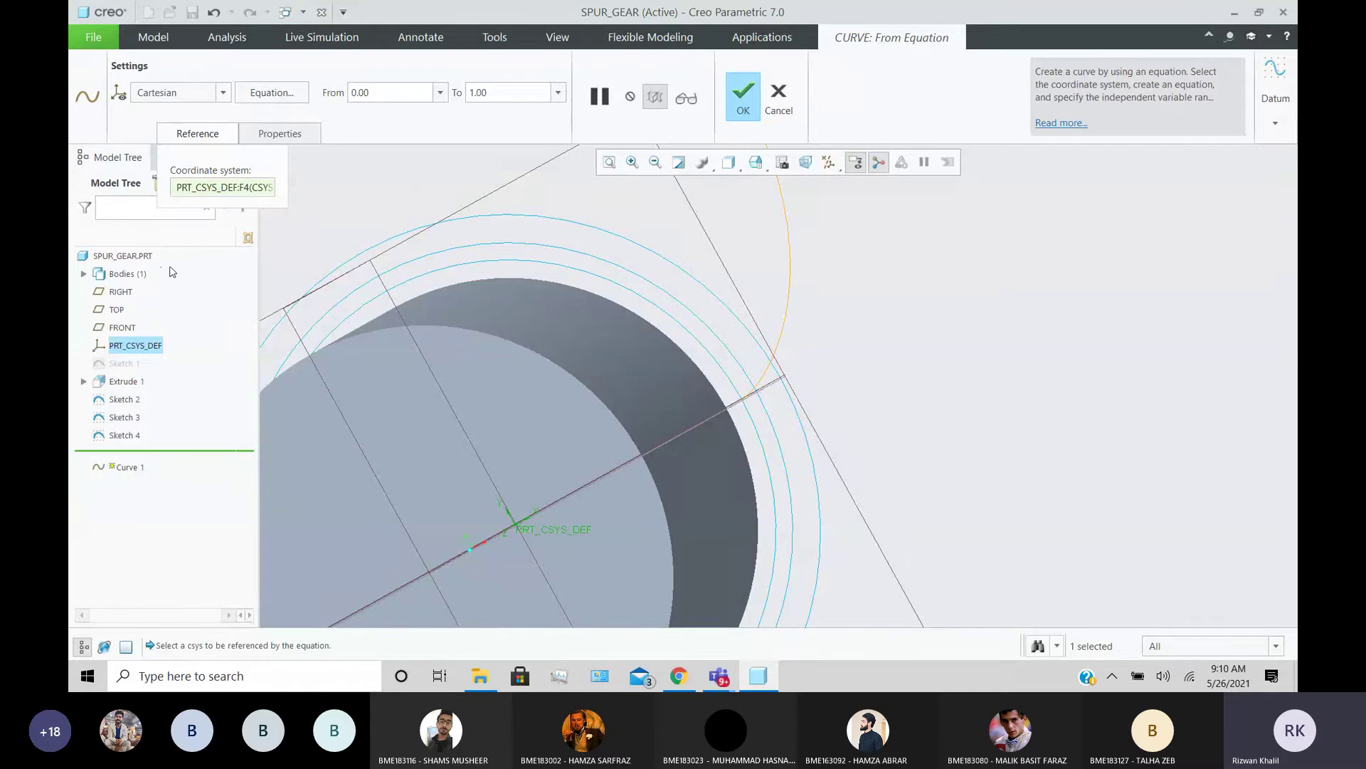
scroll(498, 280, "down", 8)
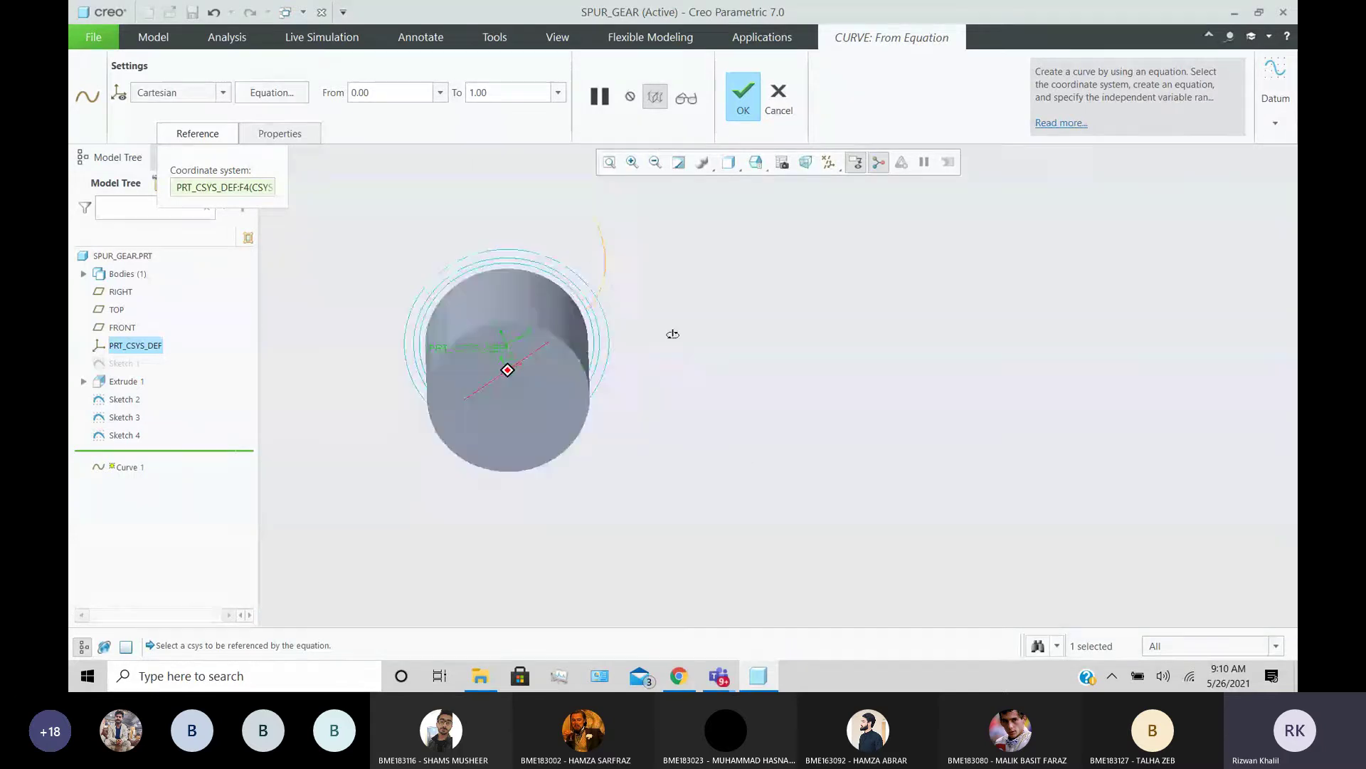
middle_click_drag(671, 330, 625, 262)
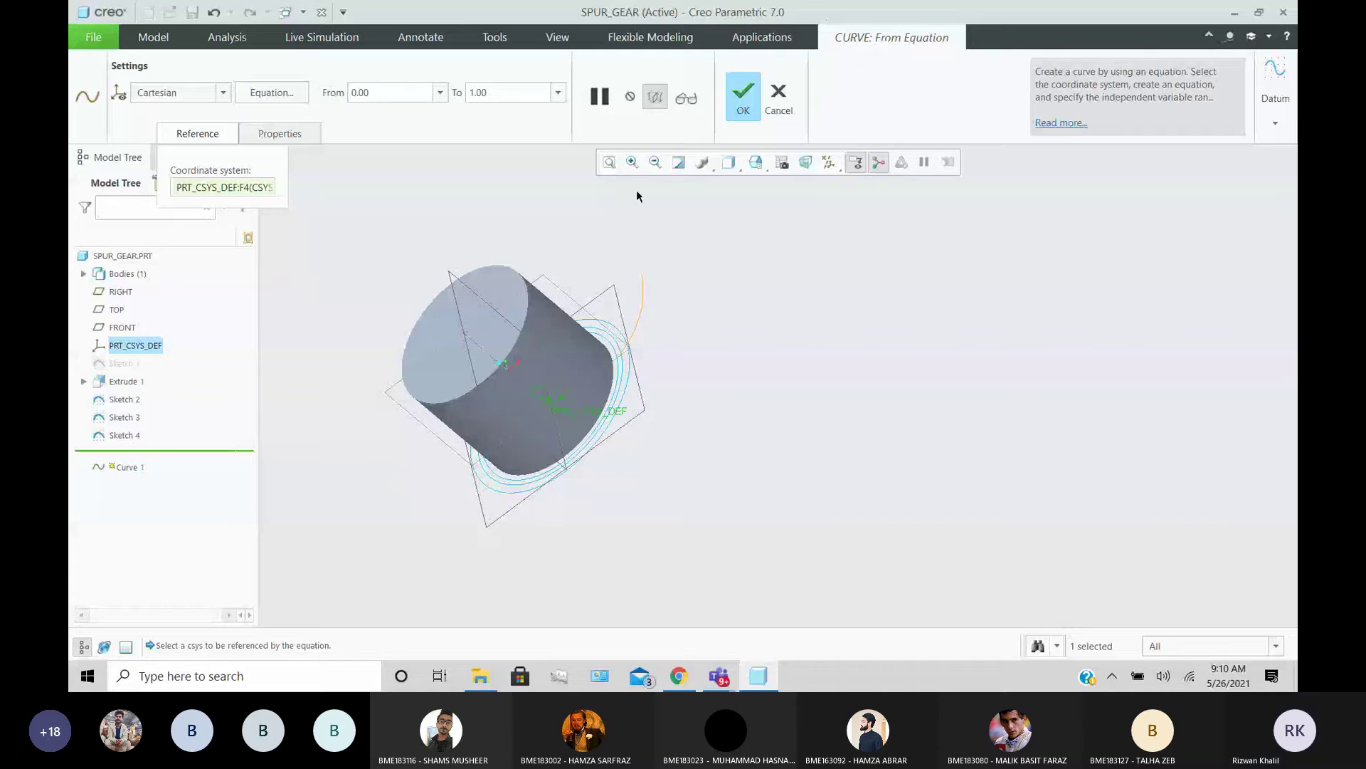
middle_click(727, 305)
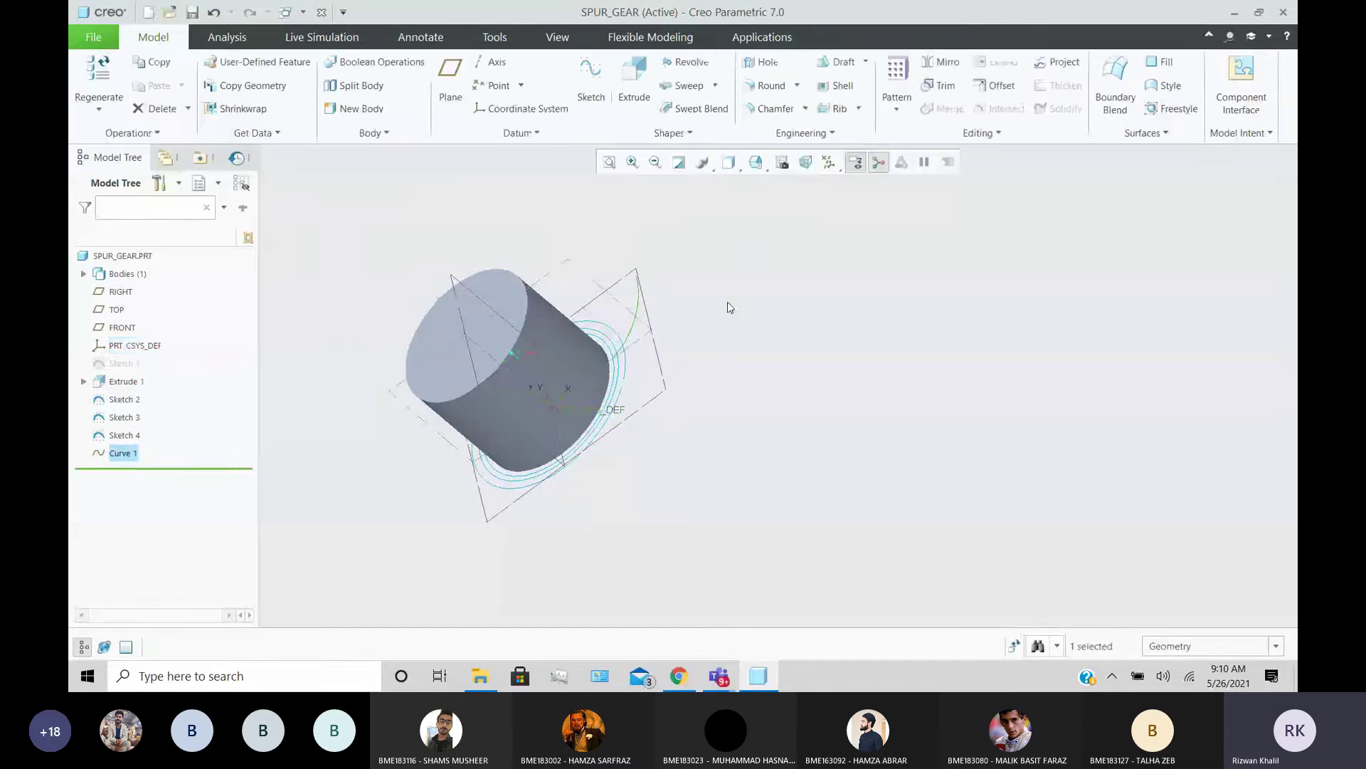
middle_click_drag(726, 304, 799, 365)
scroll(479, 232, "down", 5)
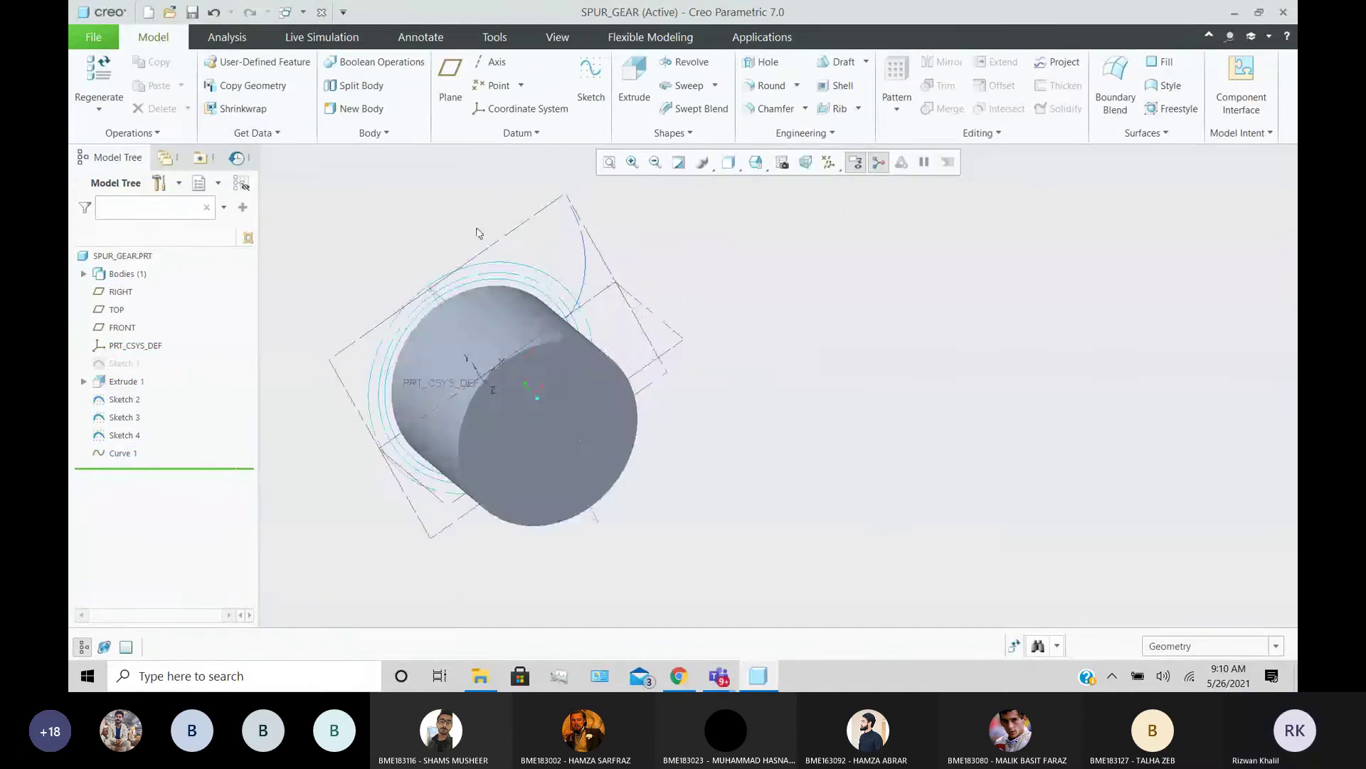
mouse_move(637, 336)
middle_mouse_down()
mouse_move(613, 323)
mouse_move(637, 322)
mouse_move(585, 327)
mouse_move(622, 320)
middle_mouse_up()
scroll(598, 327, "up", 1)
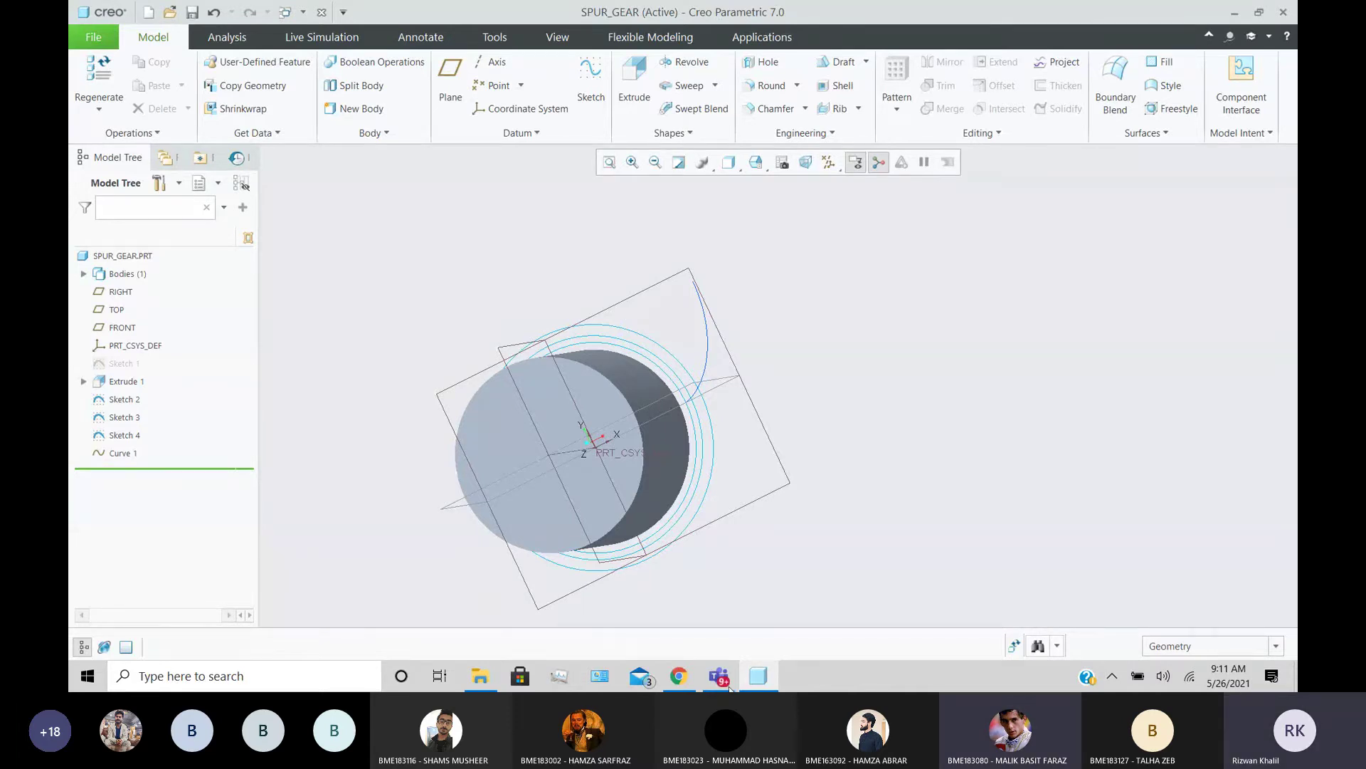
- Switch to the CAD Lab 08 meeting in Teams to view its participants and return to the spur gear in Creo
mouse_move(729, 687)
left_click(763, 608)
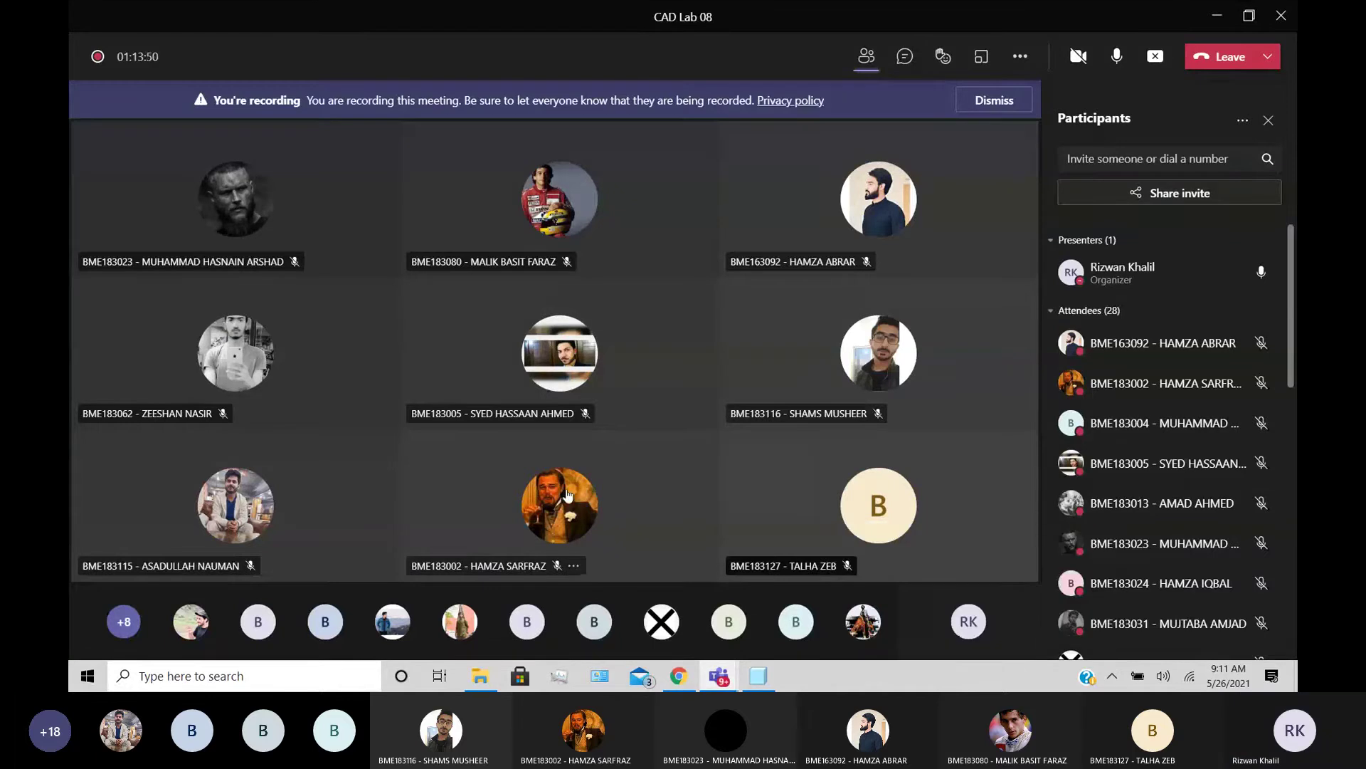
mouse_move(567, 495)
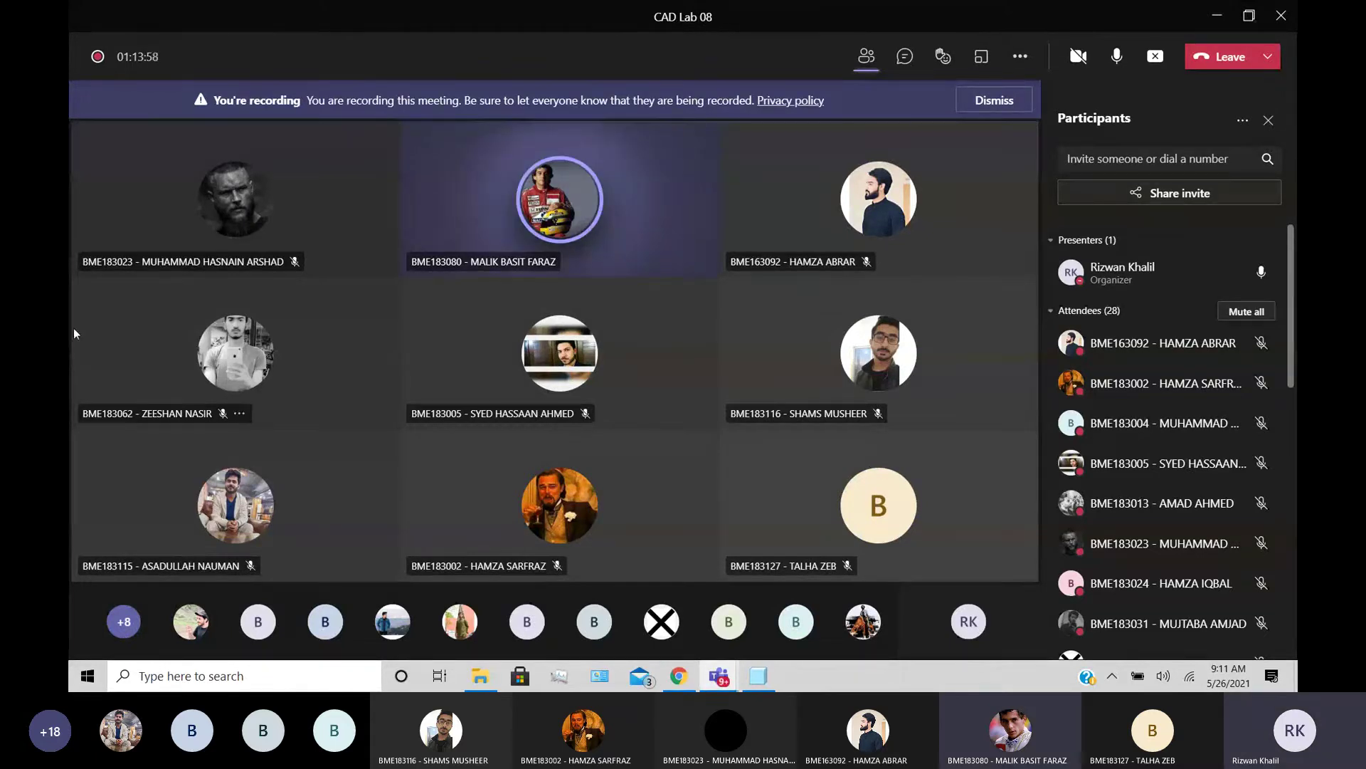
left_click(767, 672)
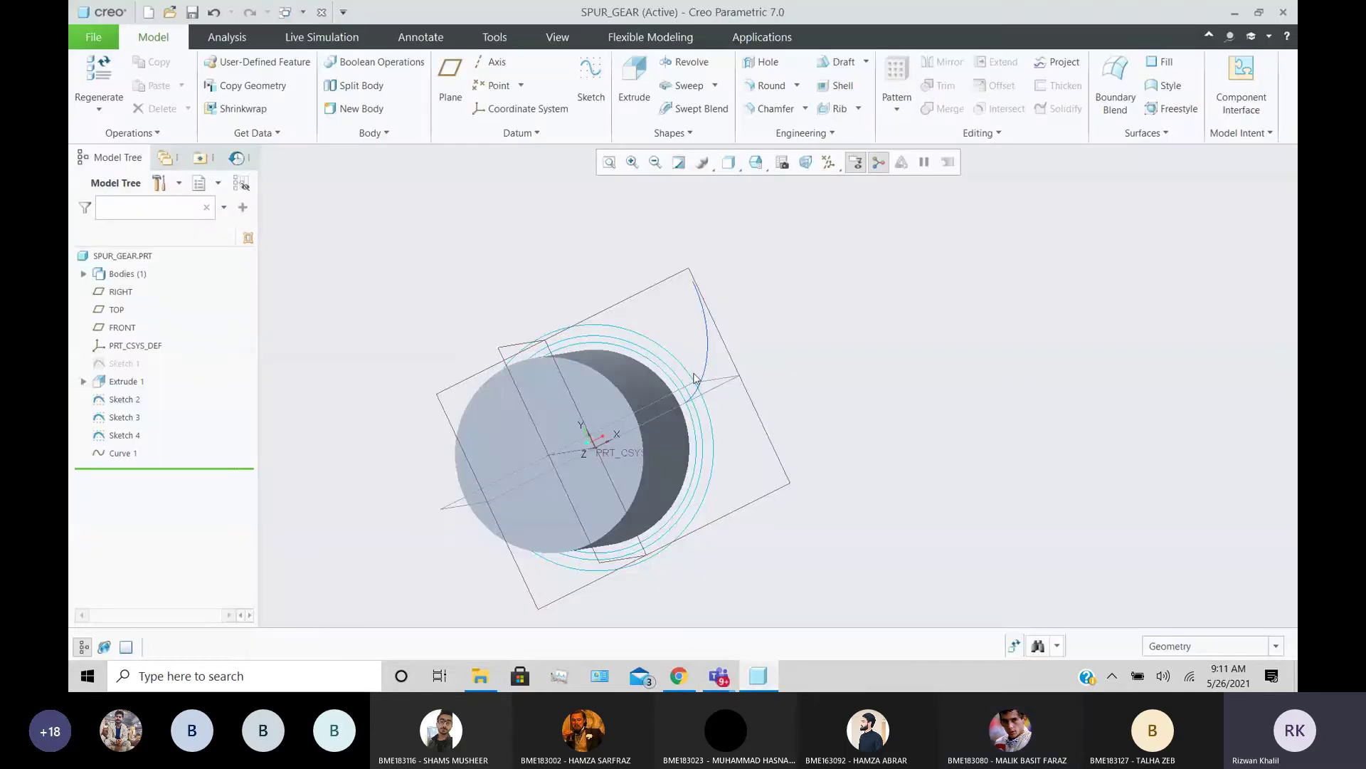
- Start a new sketch on the FRONT datum plane, the plane that contains the involute curve
middle_click_drag(695, 378, 711, 500)
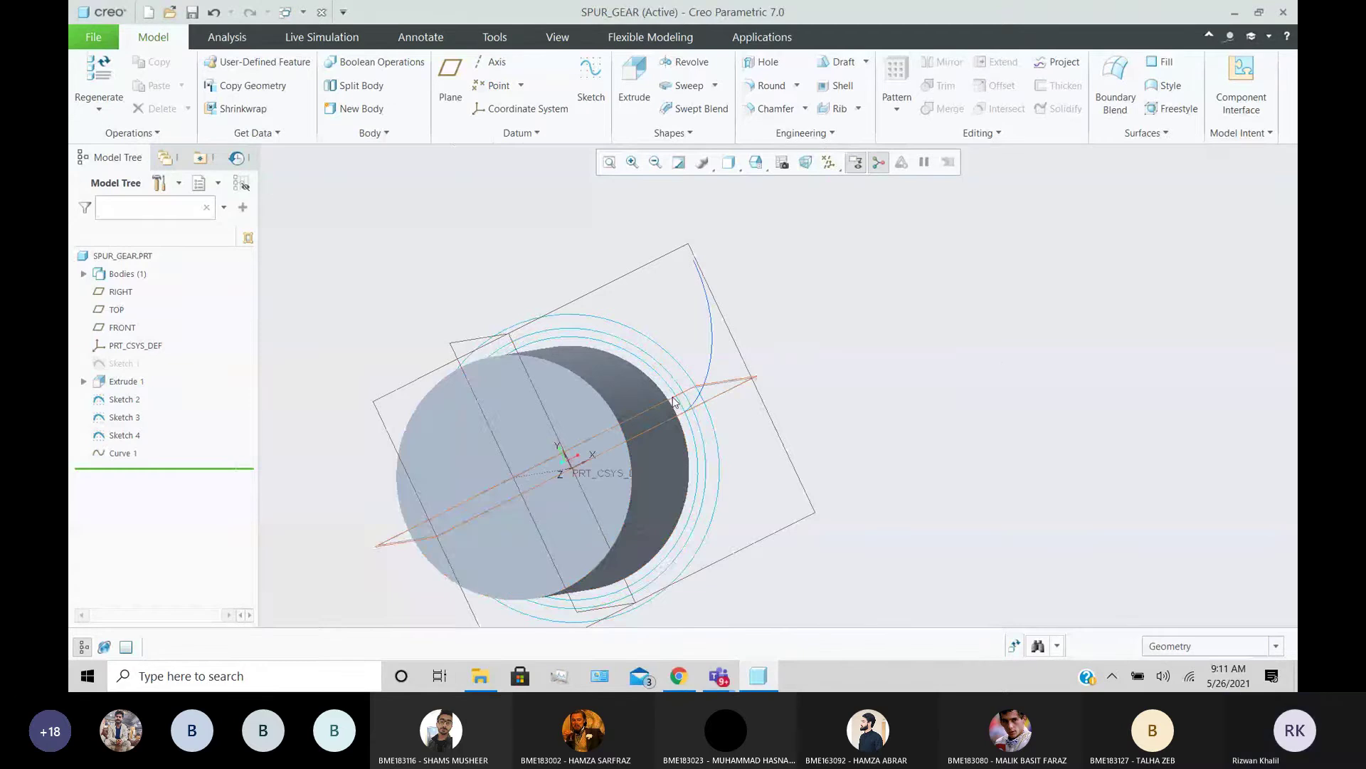
scroll(704, 405, "down", 5)
scroll(704, 406, "up", 5)
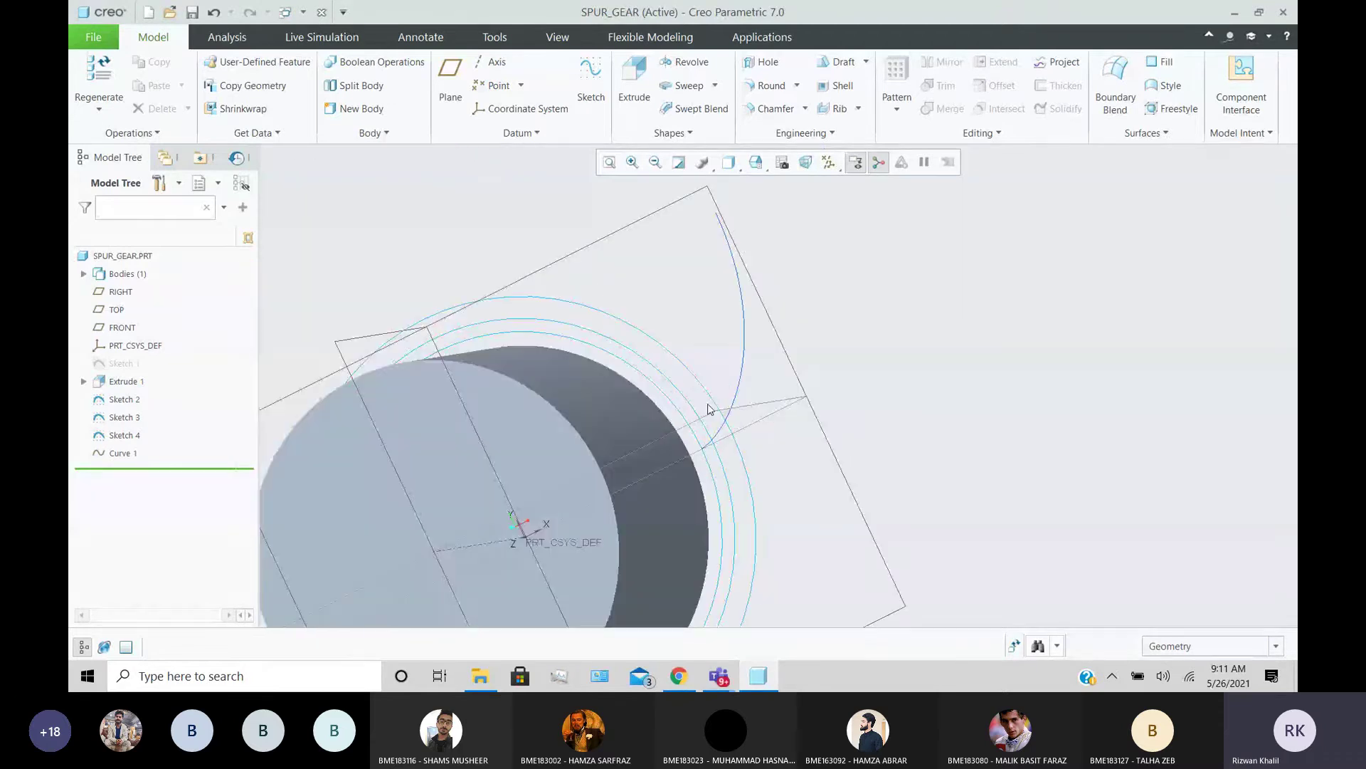
scroll(708, 409, "up", 5)
middle_click_drag(708, 409, 839, 390)
scroll(763, 381, "down", 3)
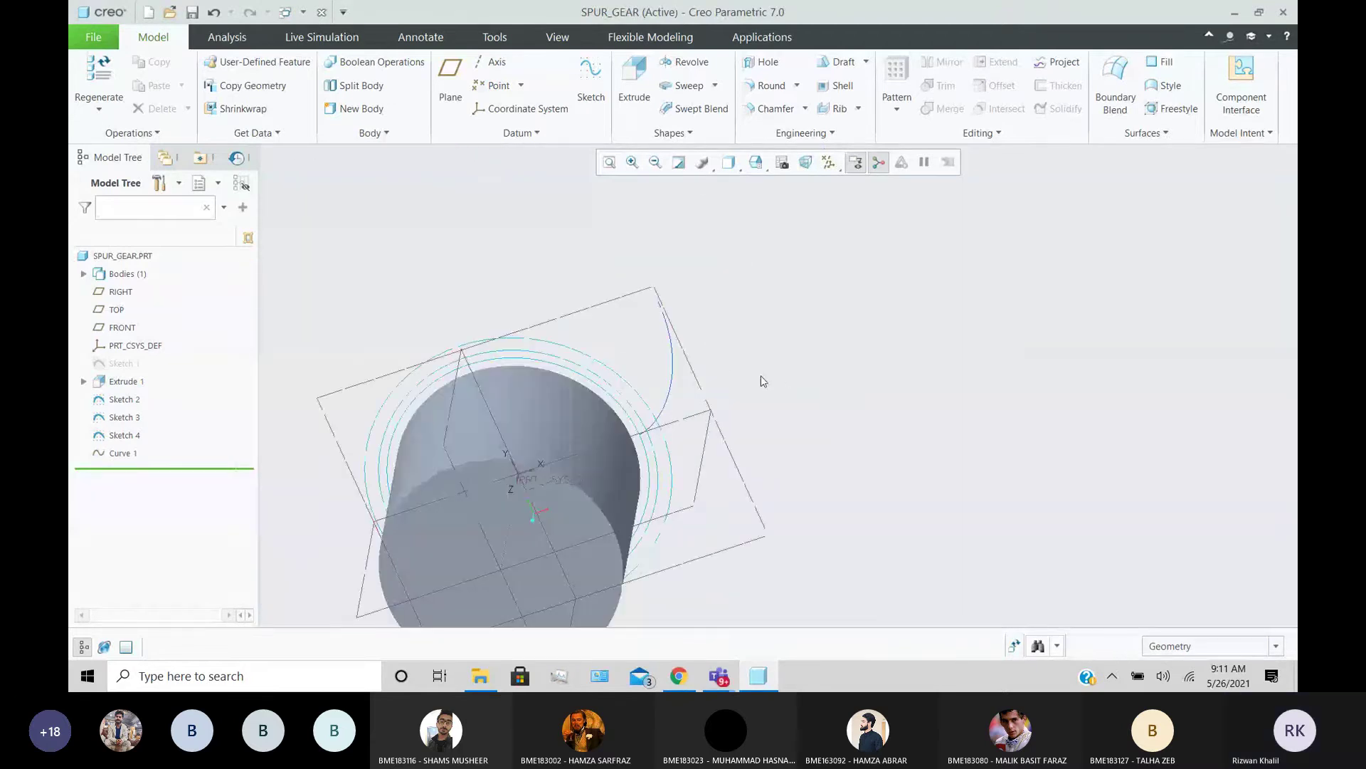
middle_click_drag(753, 375, 733, 351)
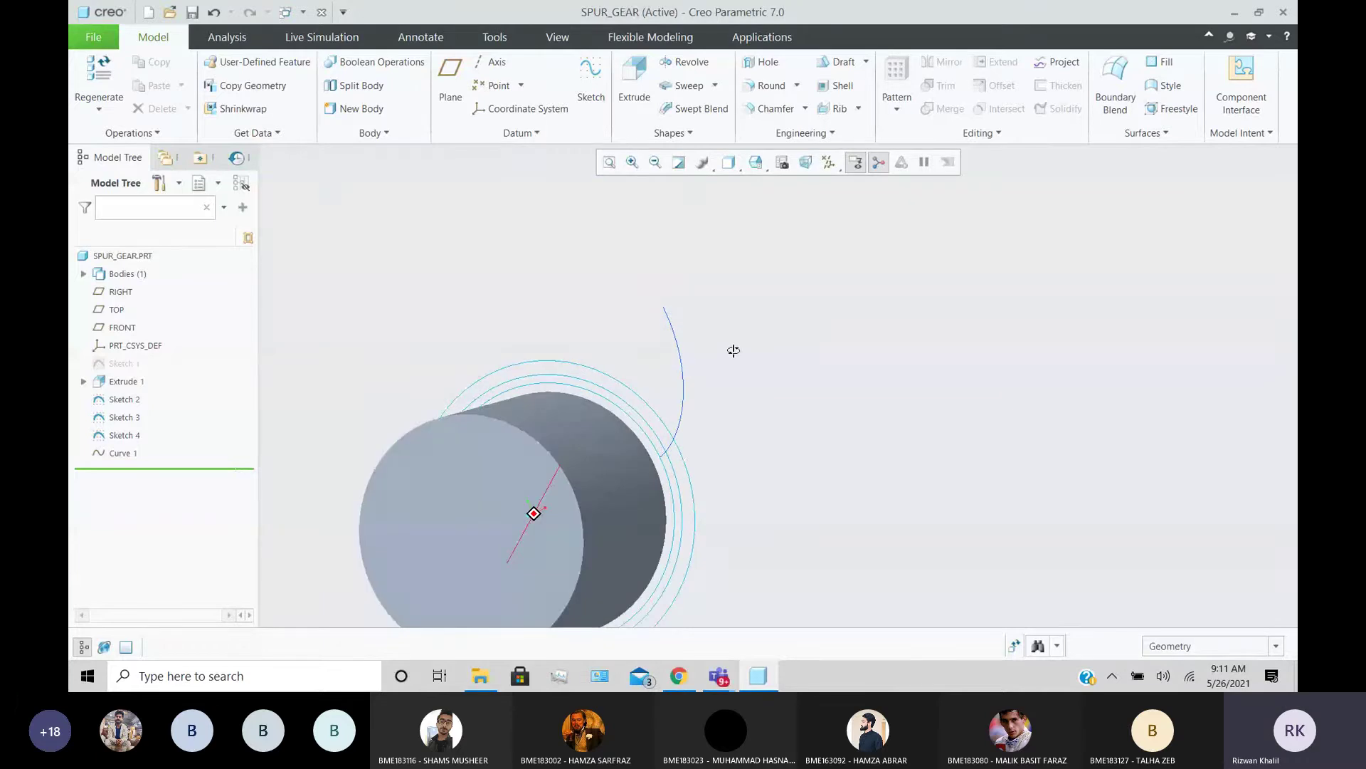
left_click(669, 295)
left_click(591, 78)
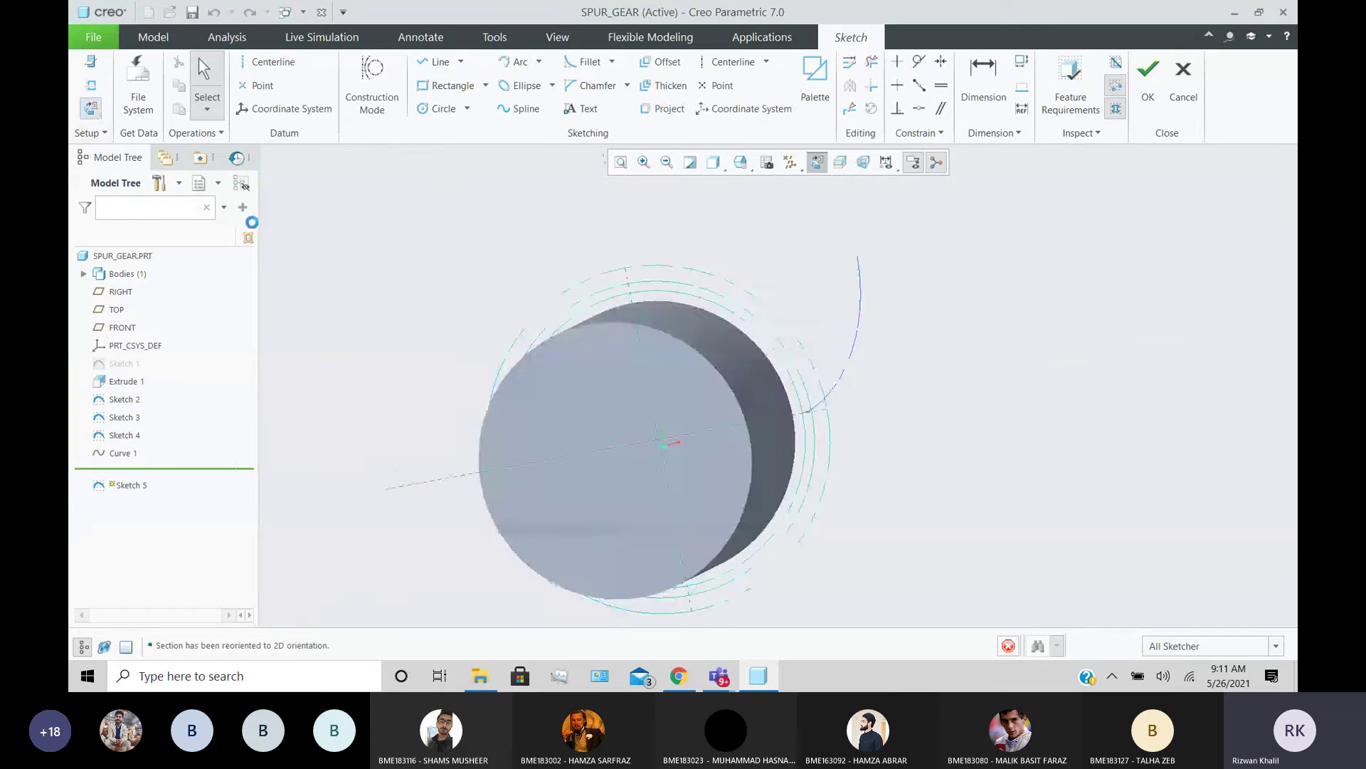
- Add the involute curve and the middle gear circle (Sketch 3) as references for the sketch
scroll(781, 363, "down", 3)
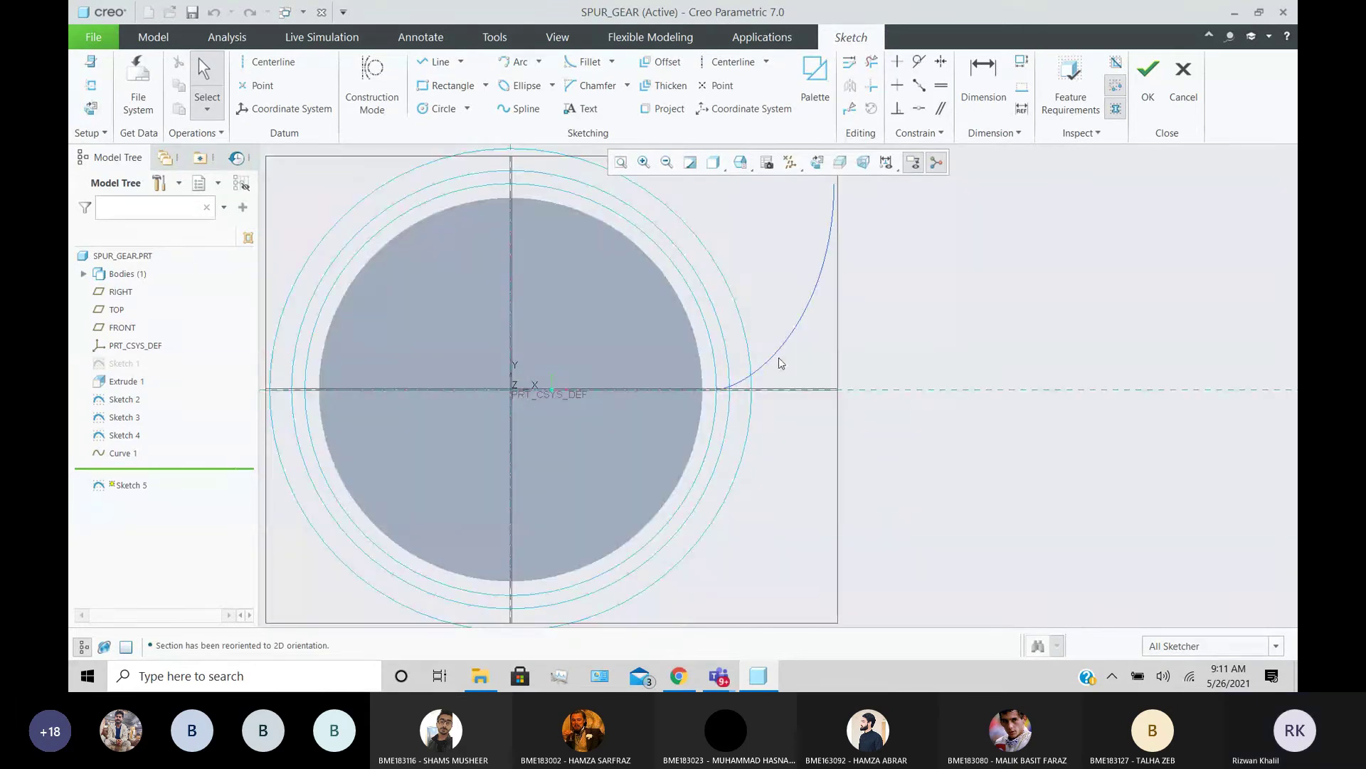
scroll(813, 400, "down", 3)
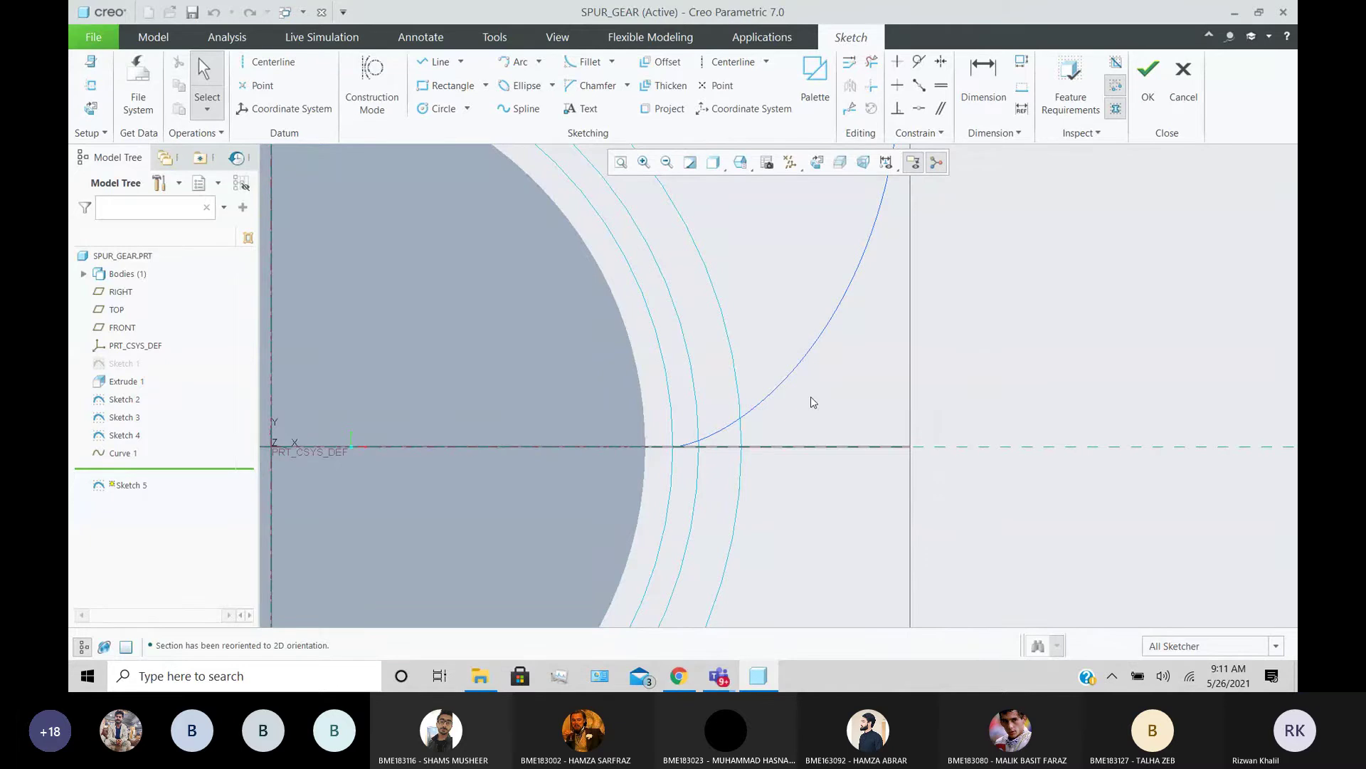
scroll(648, 435, "down", 3)
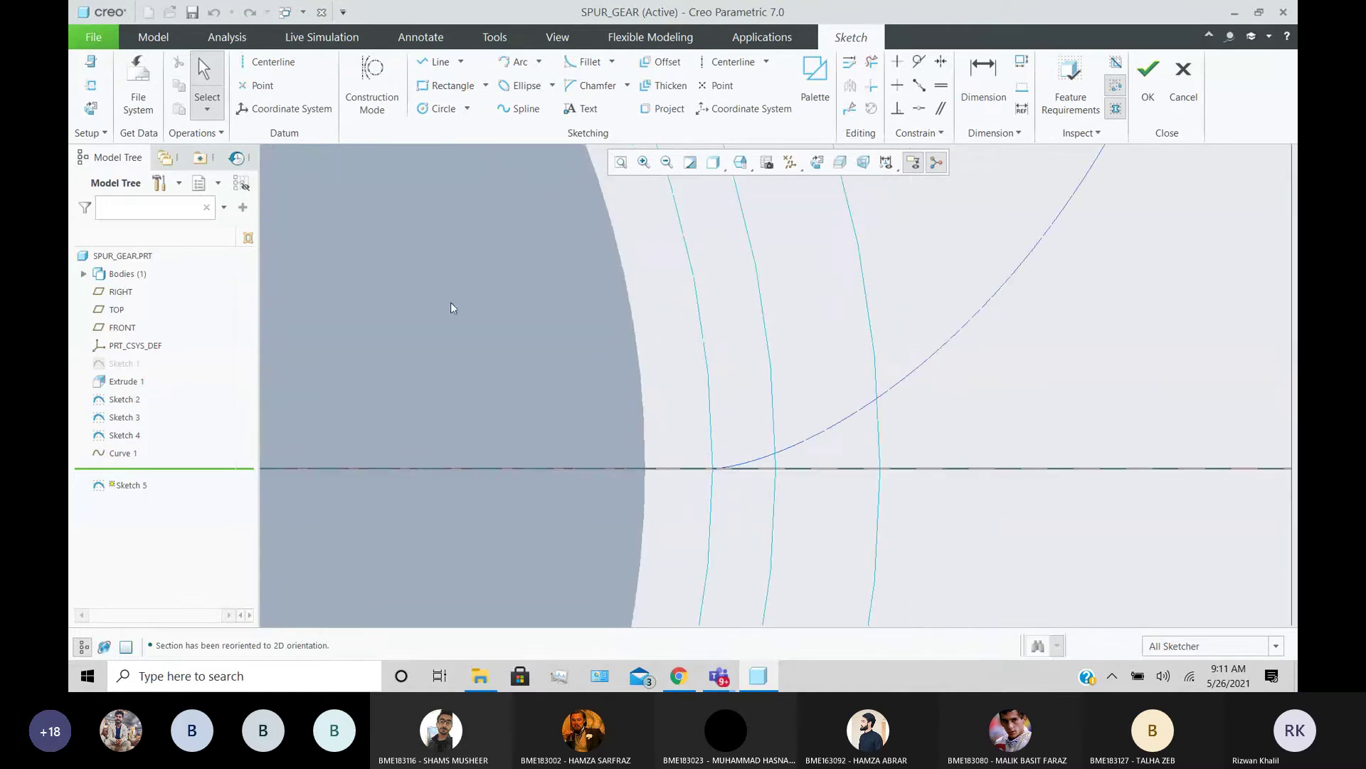
left_click(90, 85)
left_click(936, 355)
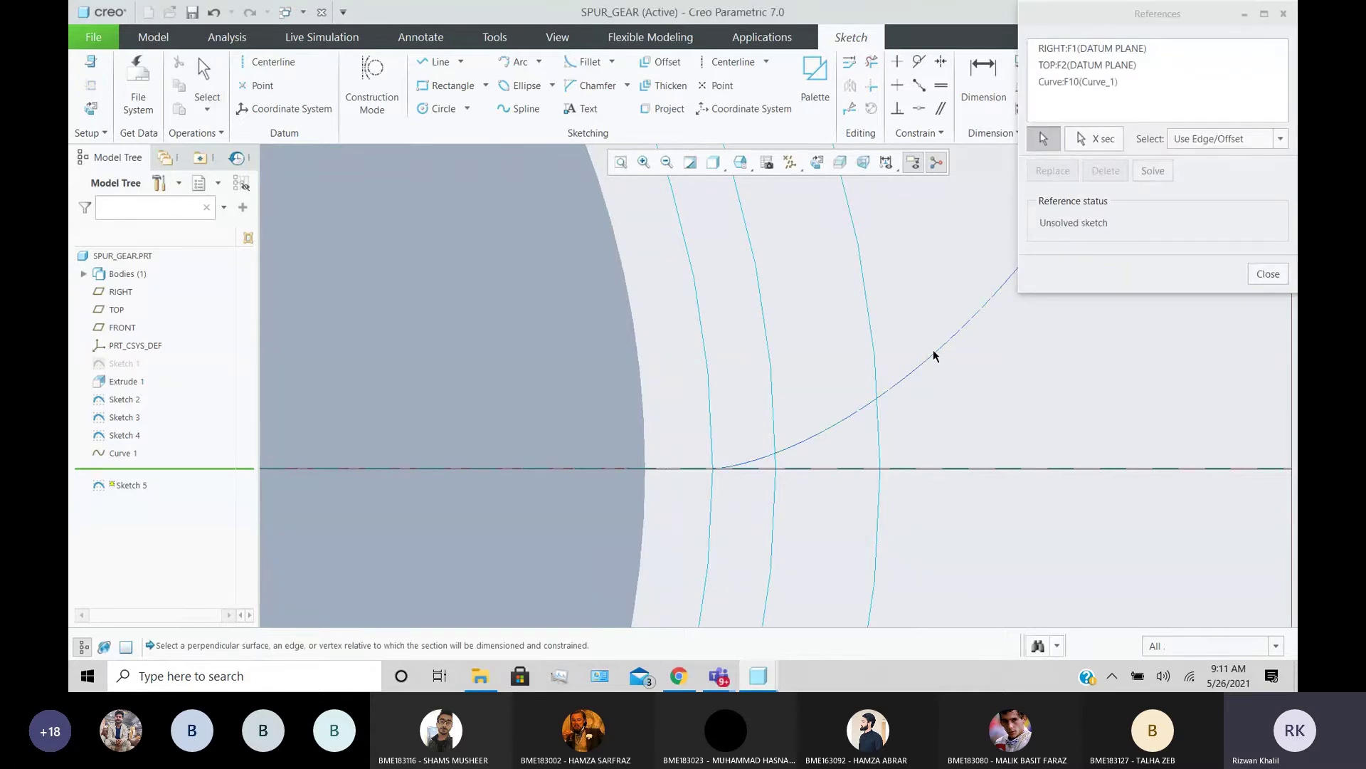
left_click(771, 387)
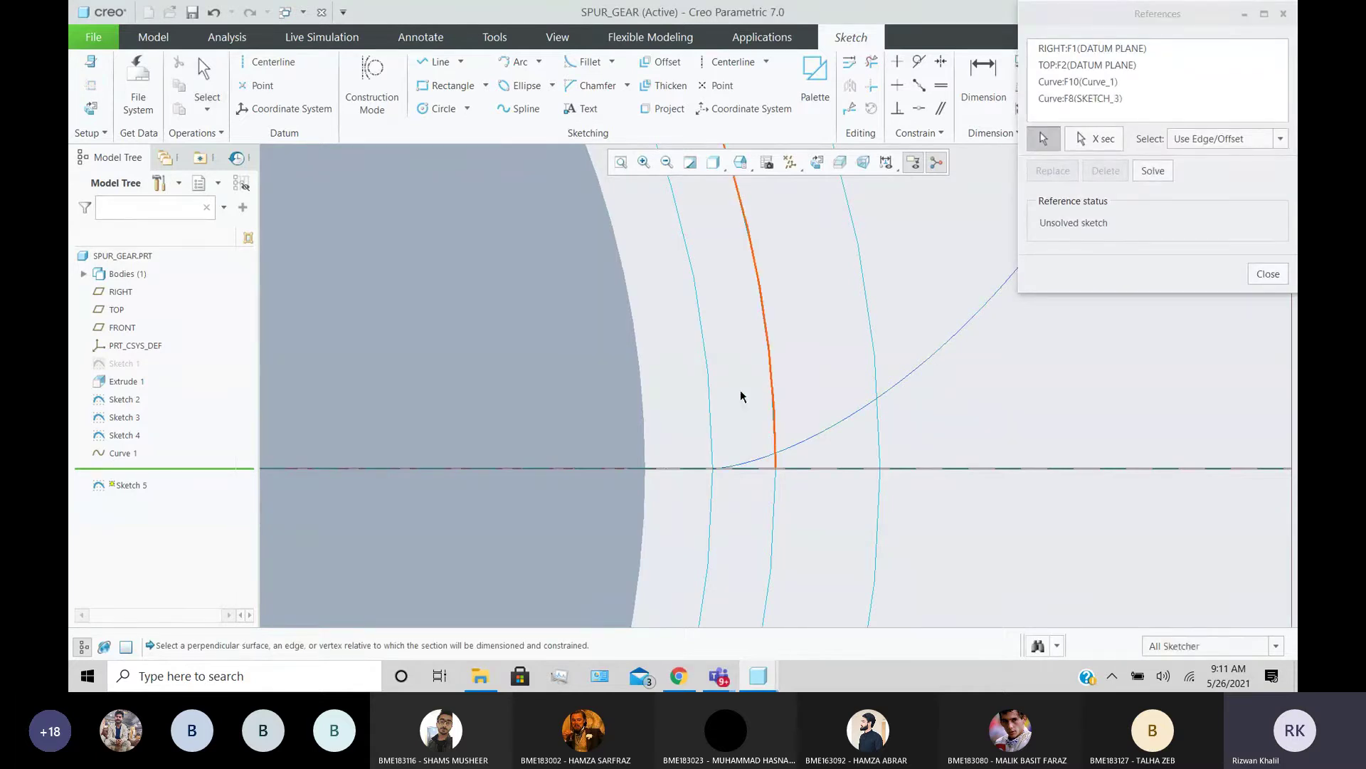
scroll(740, 396, "down", 5)
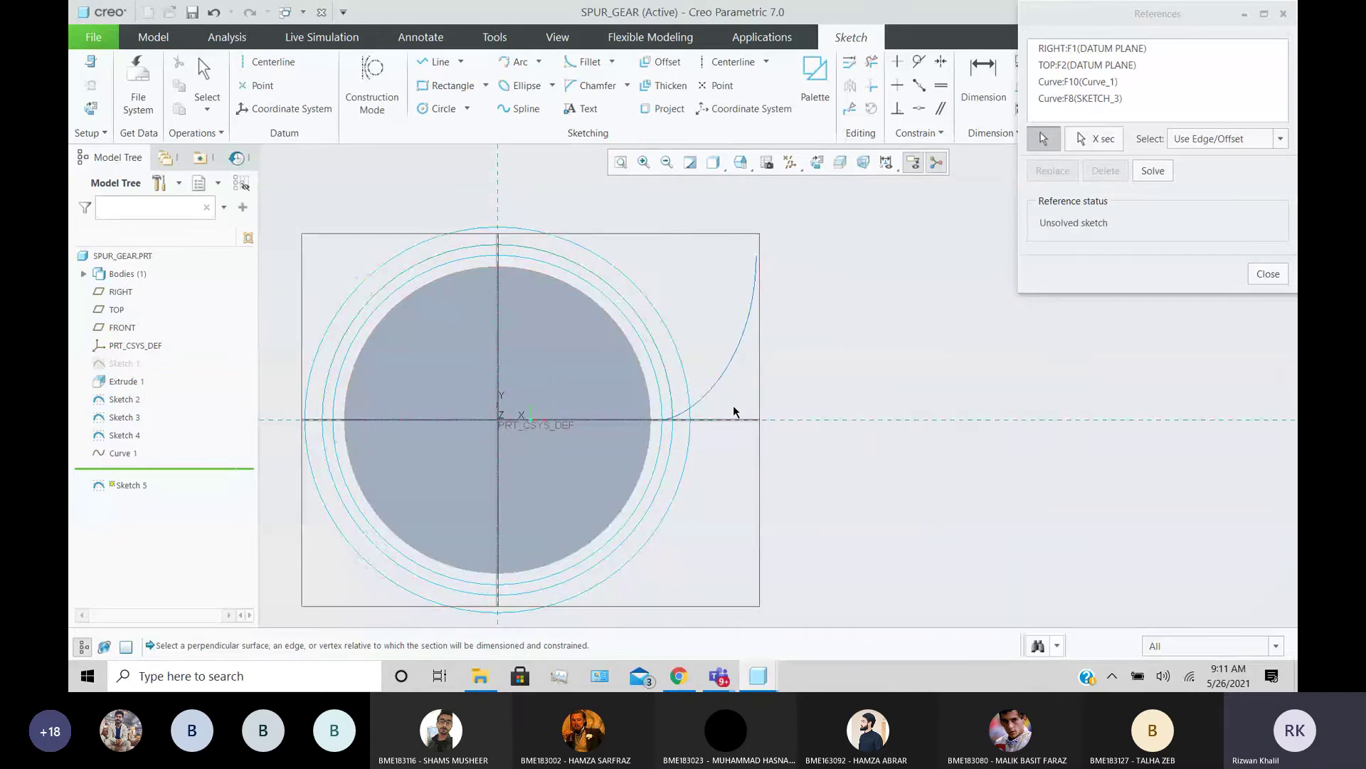
scroll(705, 409, "up", 3)
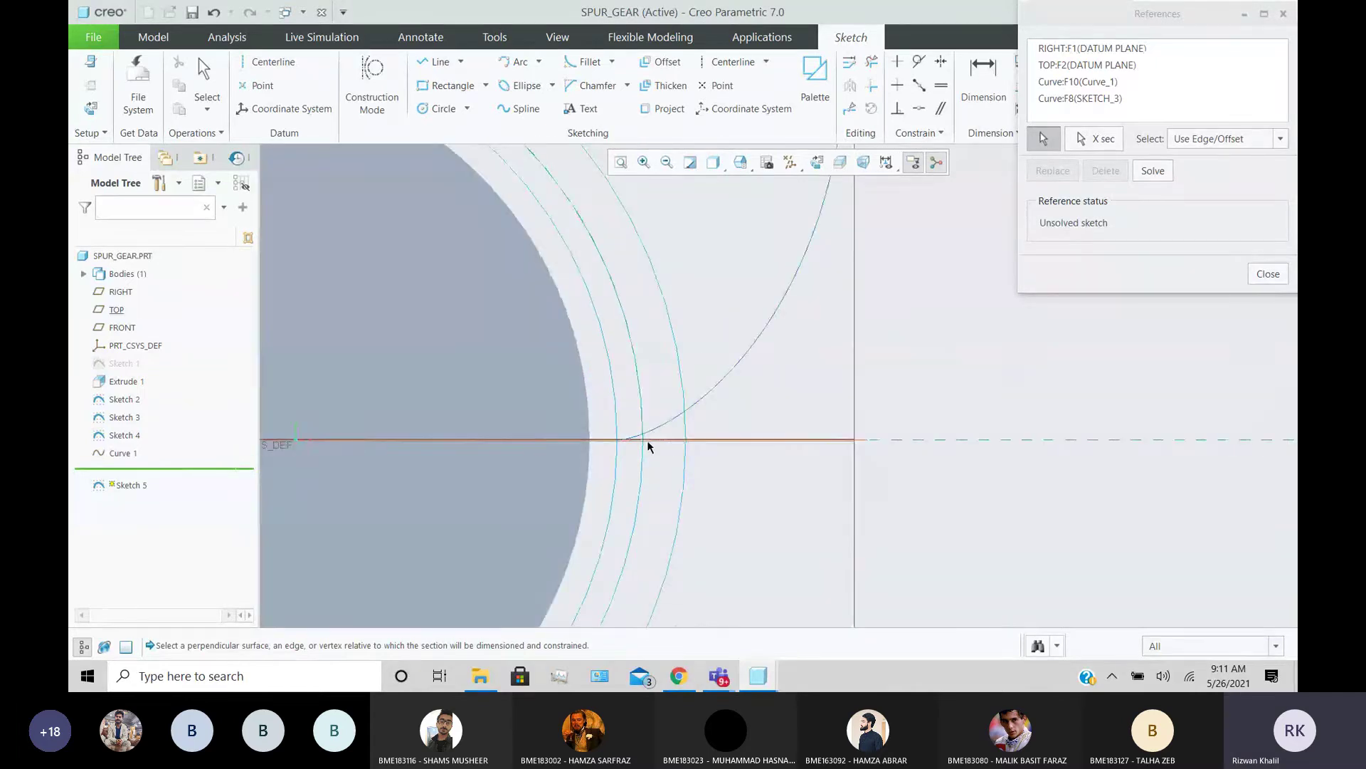
scroll(702, 449, "down", 2)
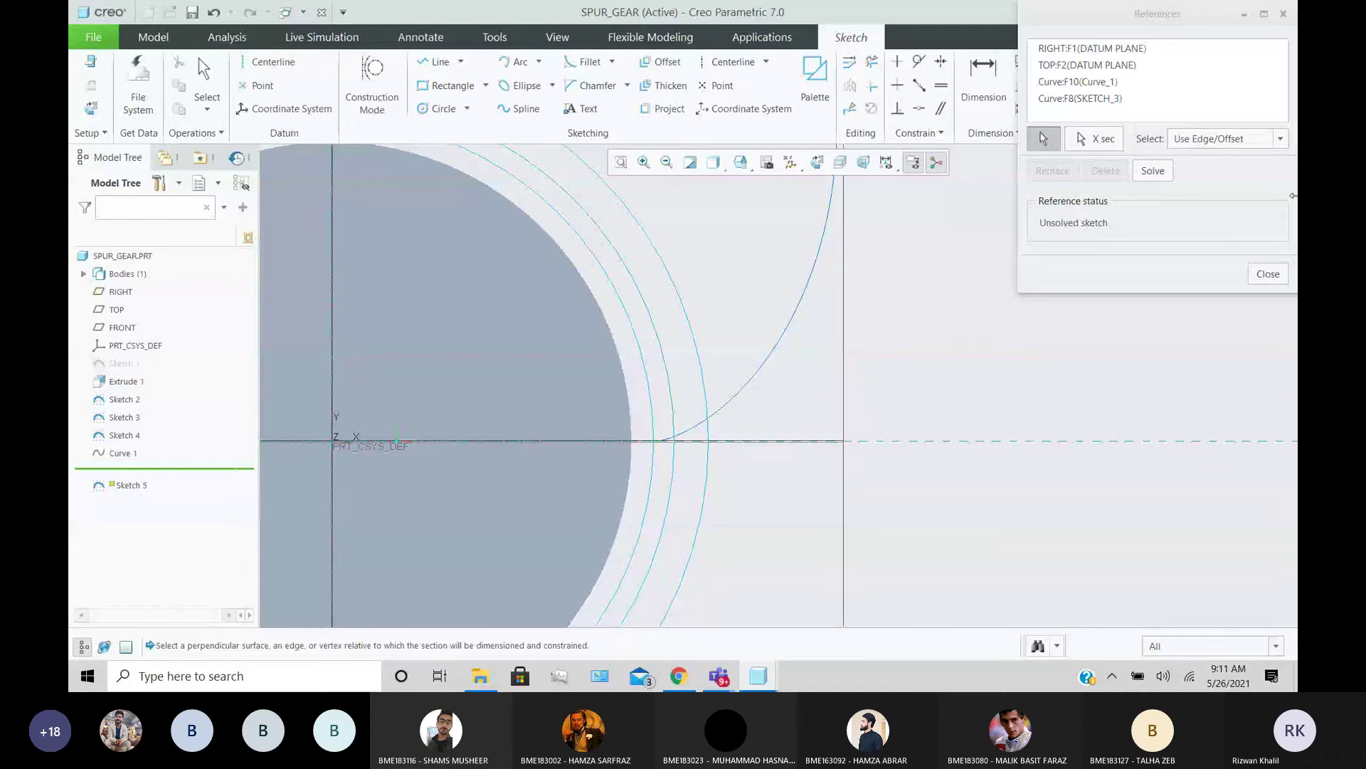
left_click(1267, 274)
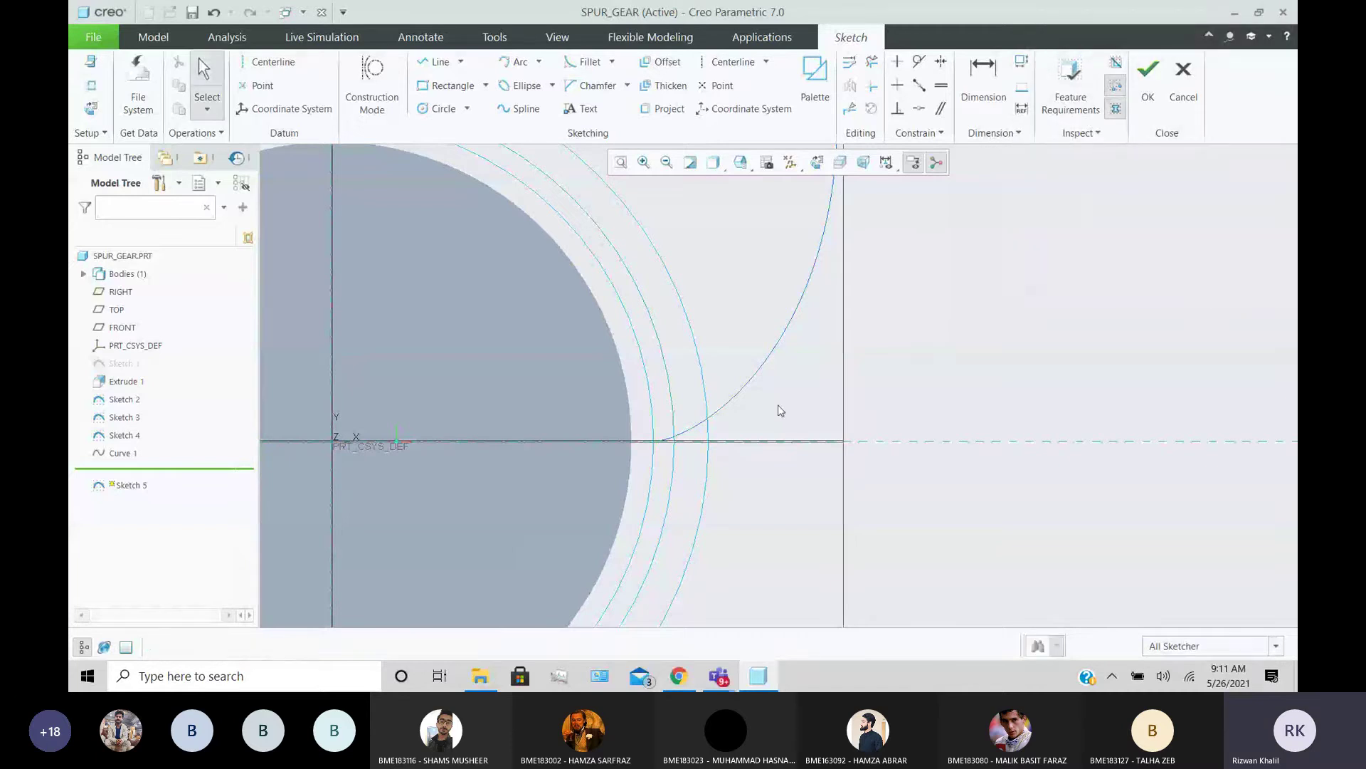
- Draw a center-and-ends arc about the gear's center along the middle circle, from the involute intersection upward, spanning about 50 vertically
middle_click_drag(343, 488, 501, 461, "shift")
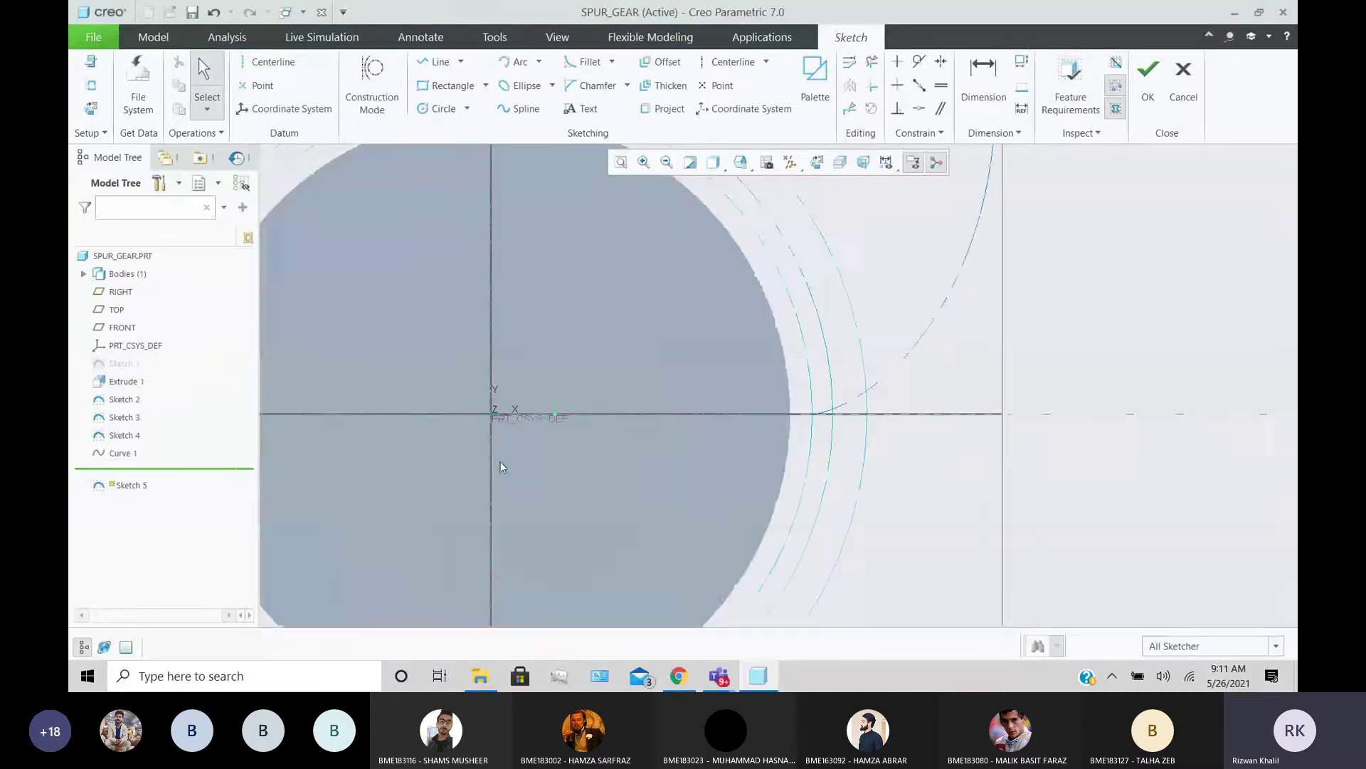
left_click(539, 62)
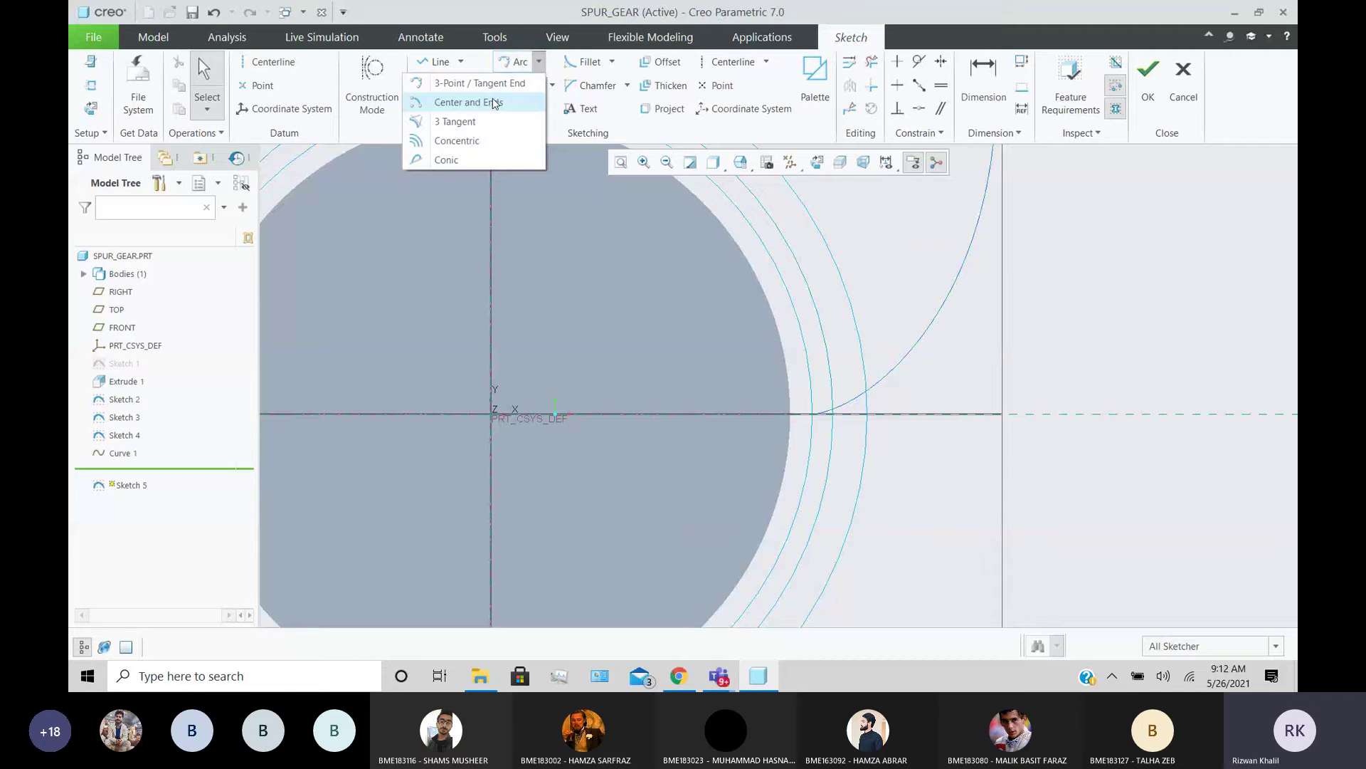
left_click(494, 101)
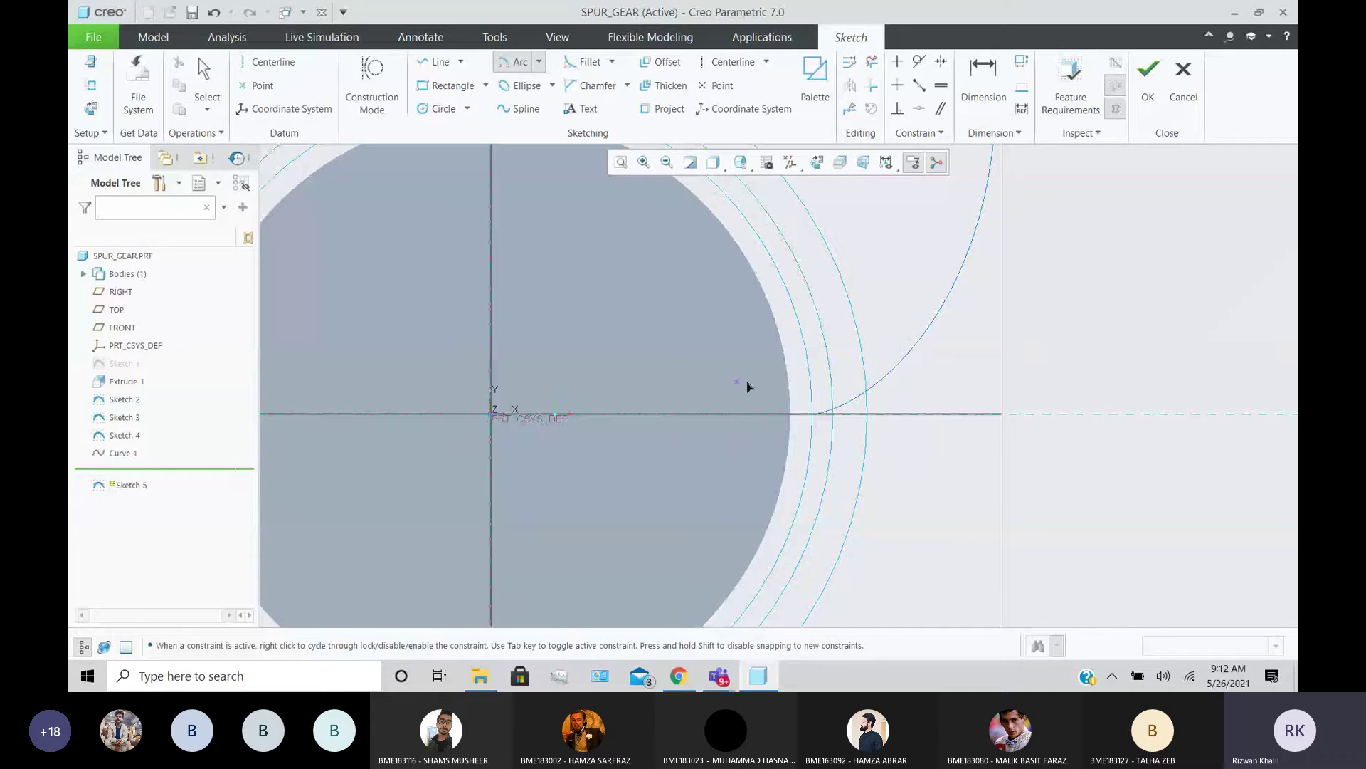
scroll(837, 415, "down", 4)
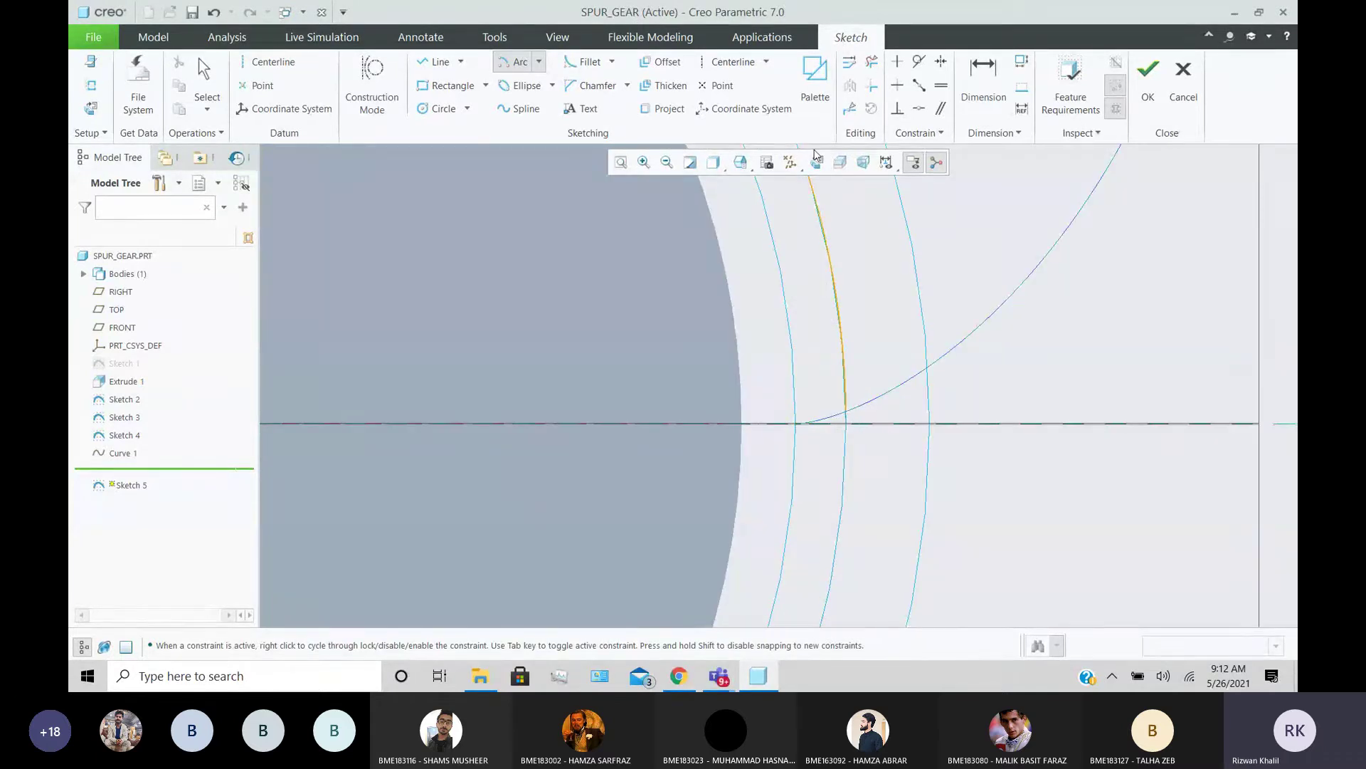
middle_click(712, 288)
scroll(901, 484, "down", 5)
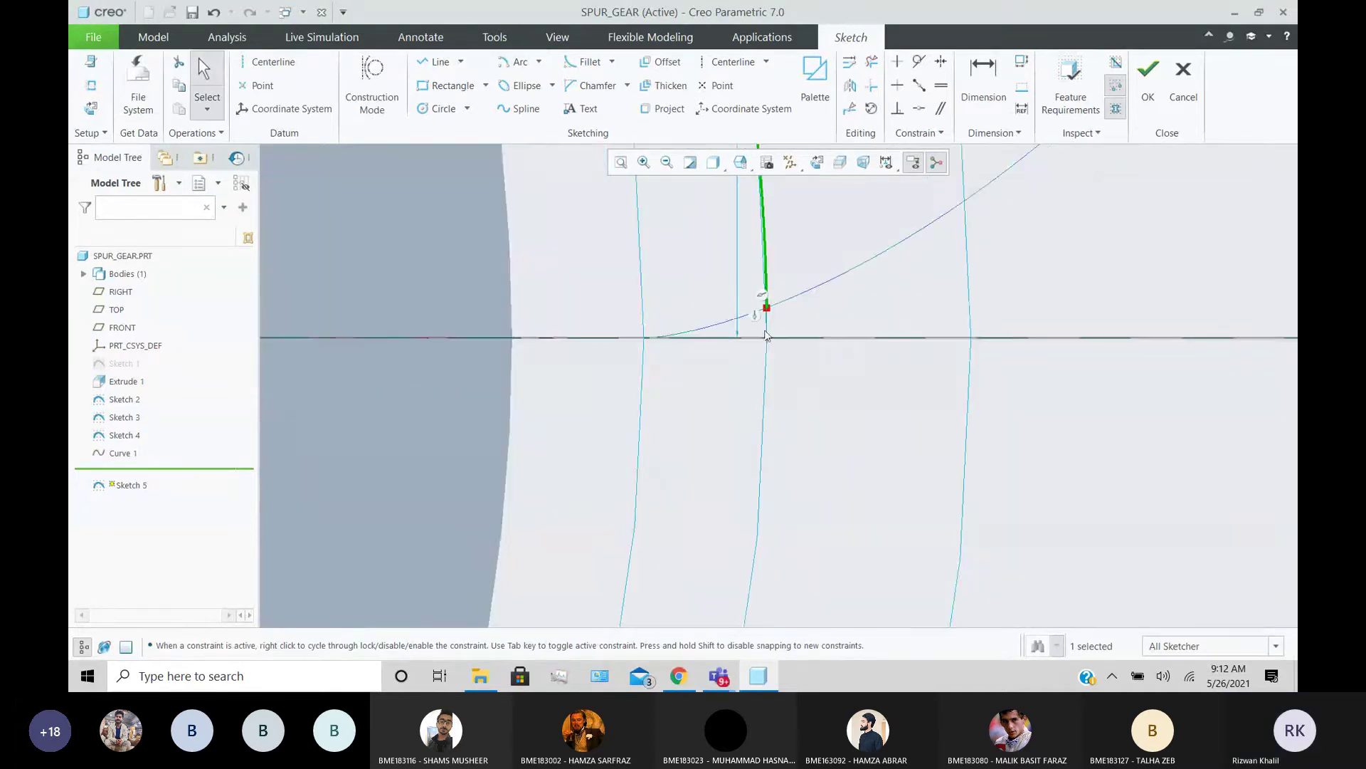
scroll(851, 489, "up", 3)
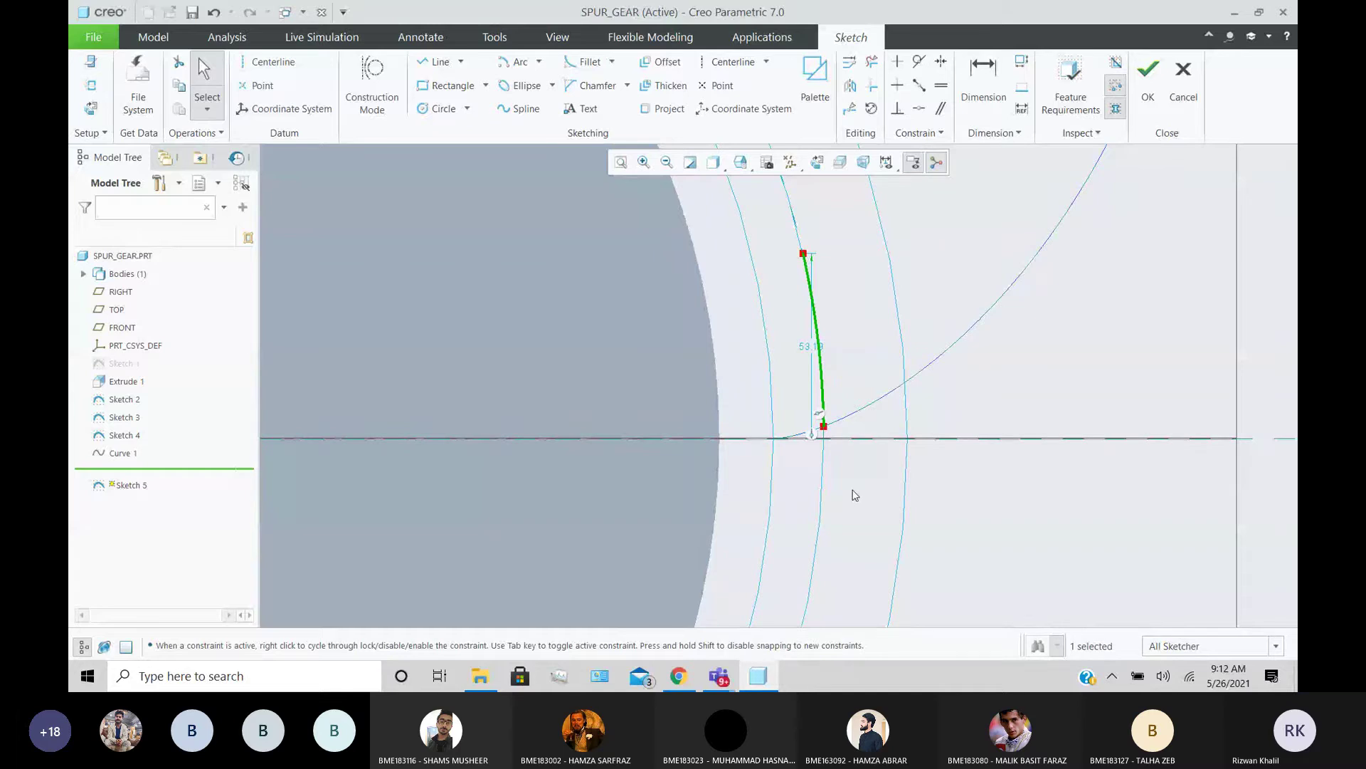
- Dimension the arc between its two endpoints and set the value to tooth_thick, saving it as a relation
left_click(981, 86)
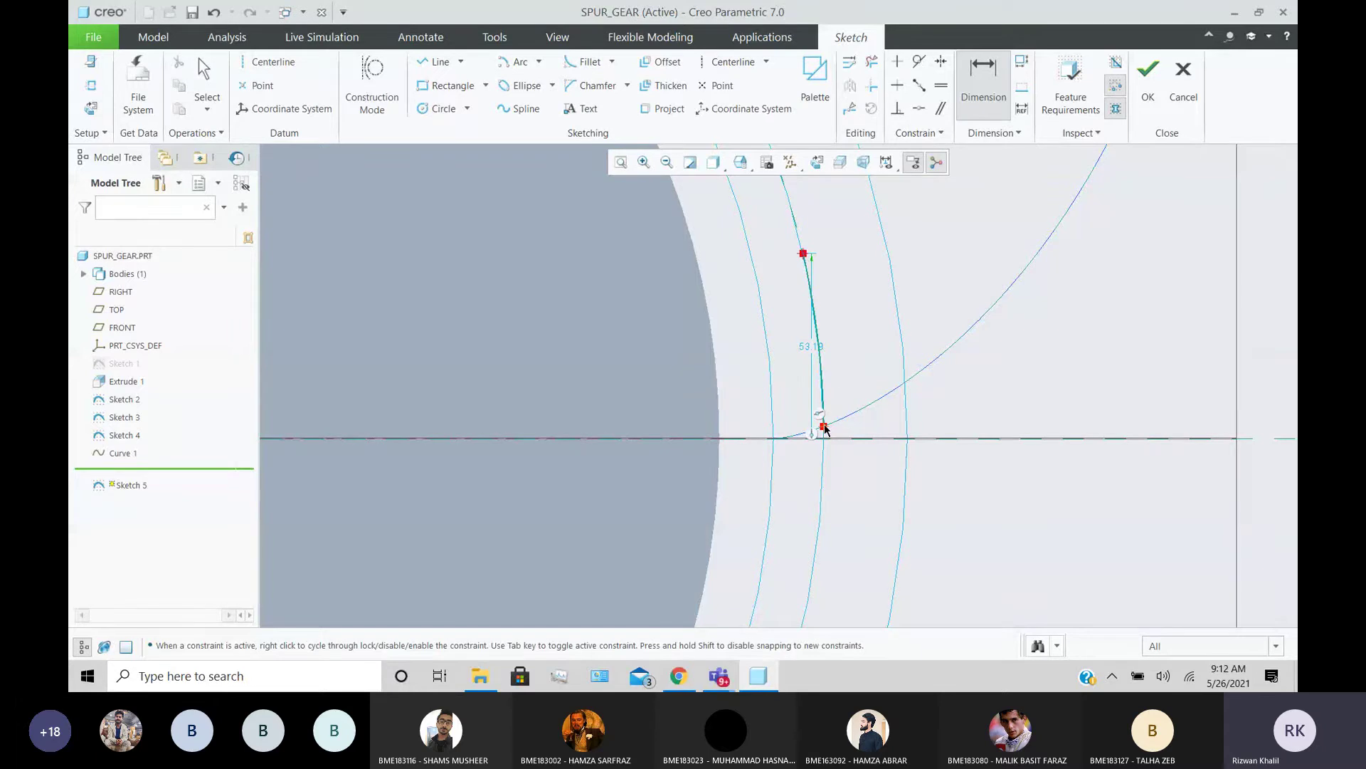
middle_click(912, 292)
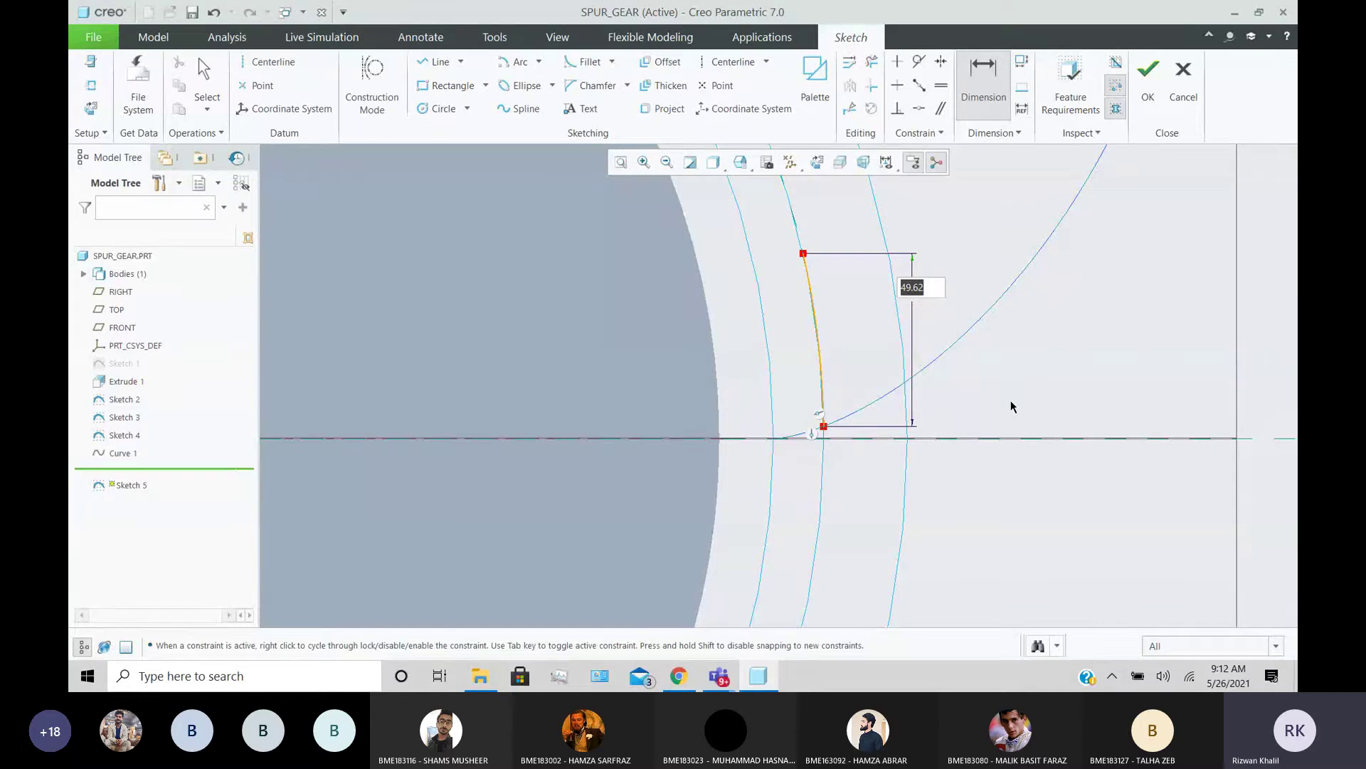
type("tooth_thick")
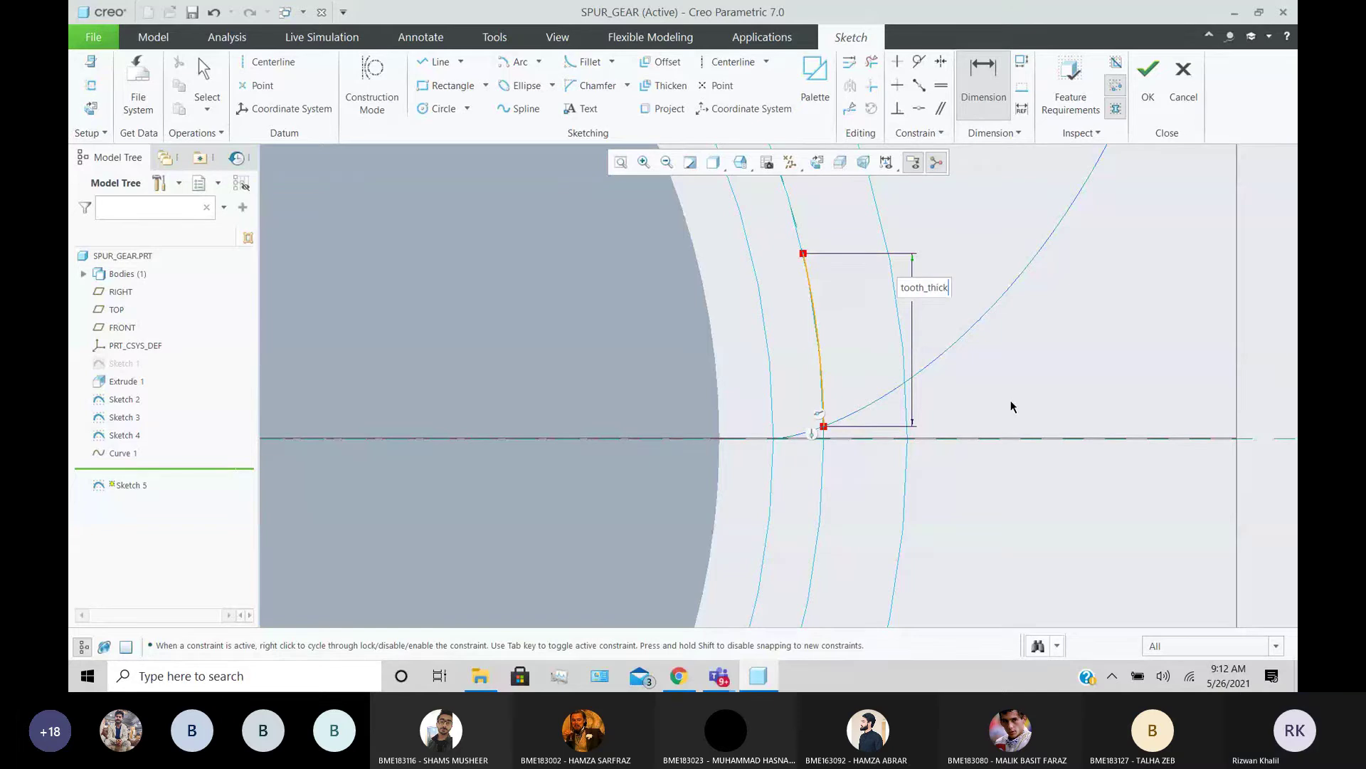
key("Return")
key("Return")
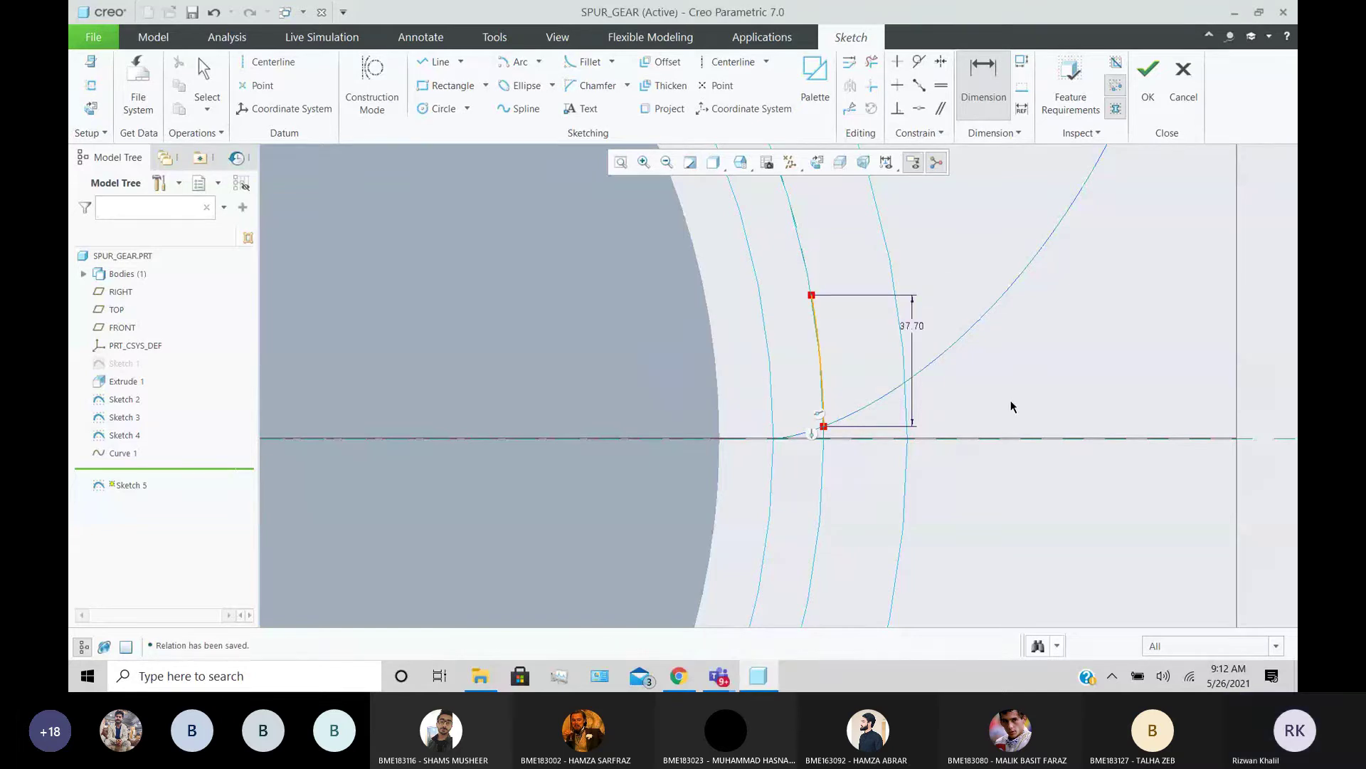
- Restore the 2D sketch orientation and finish the tooth-thickness arc sketch
scroll(942, 358, "up", 3)
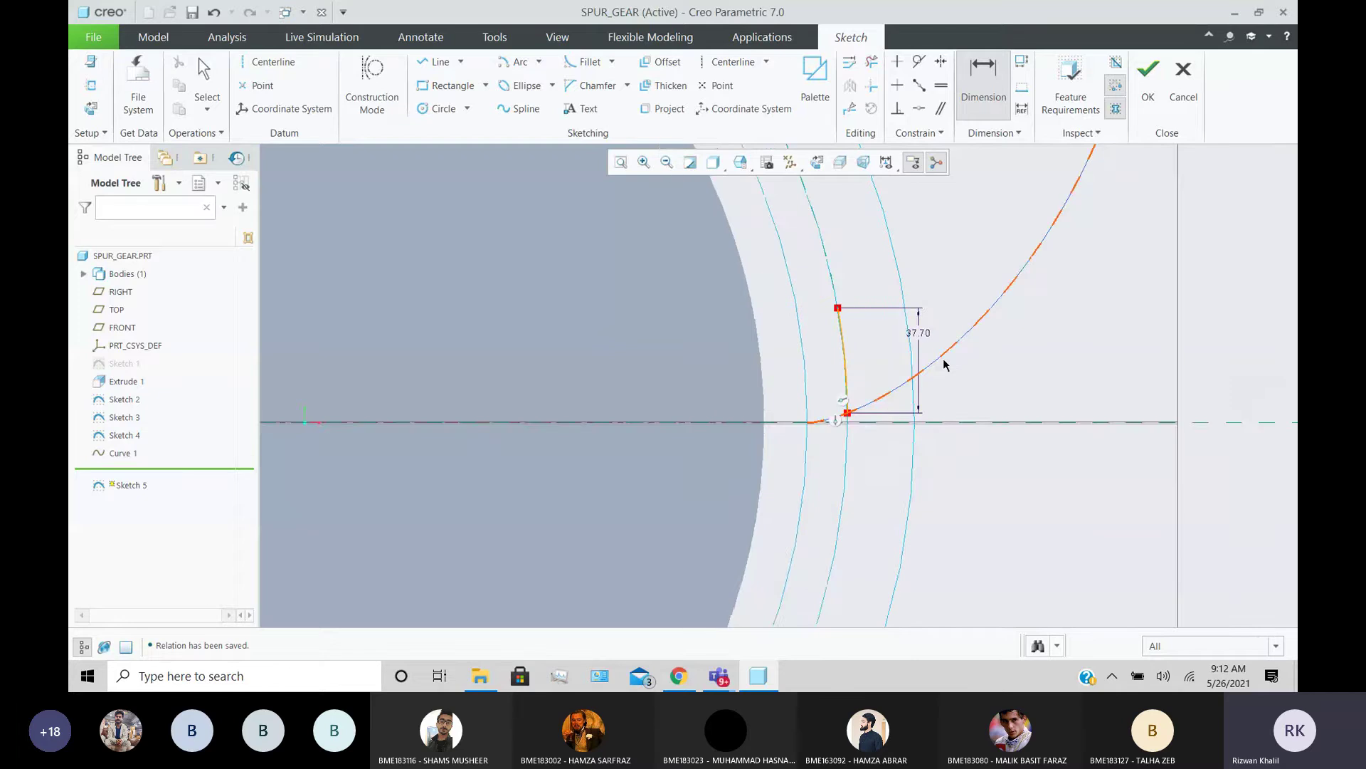
scroll(938, 360, "up", 2)
scroll(930, 361, "down", 8)
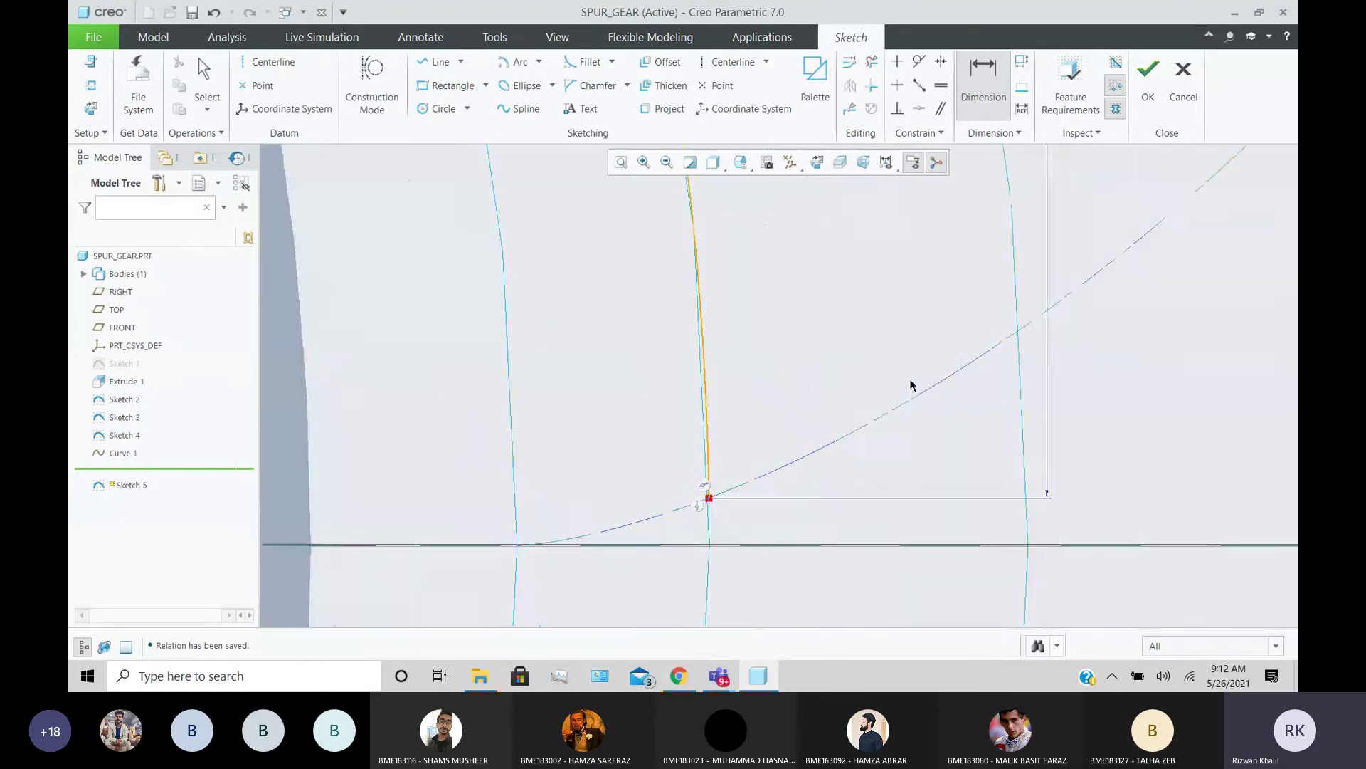
scroll(852, 473, "up", 2)
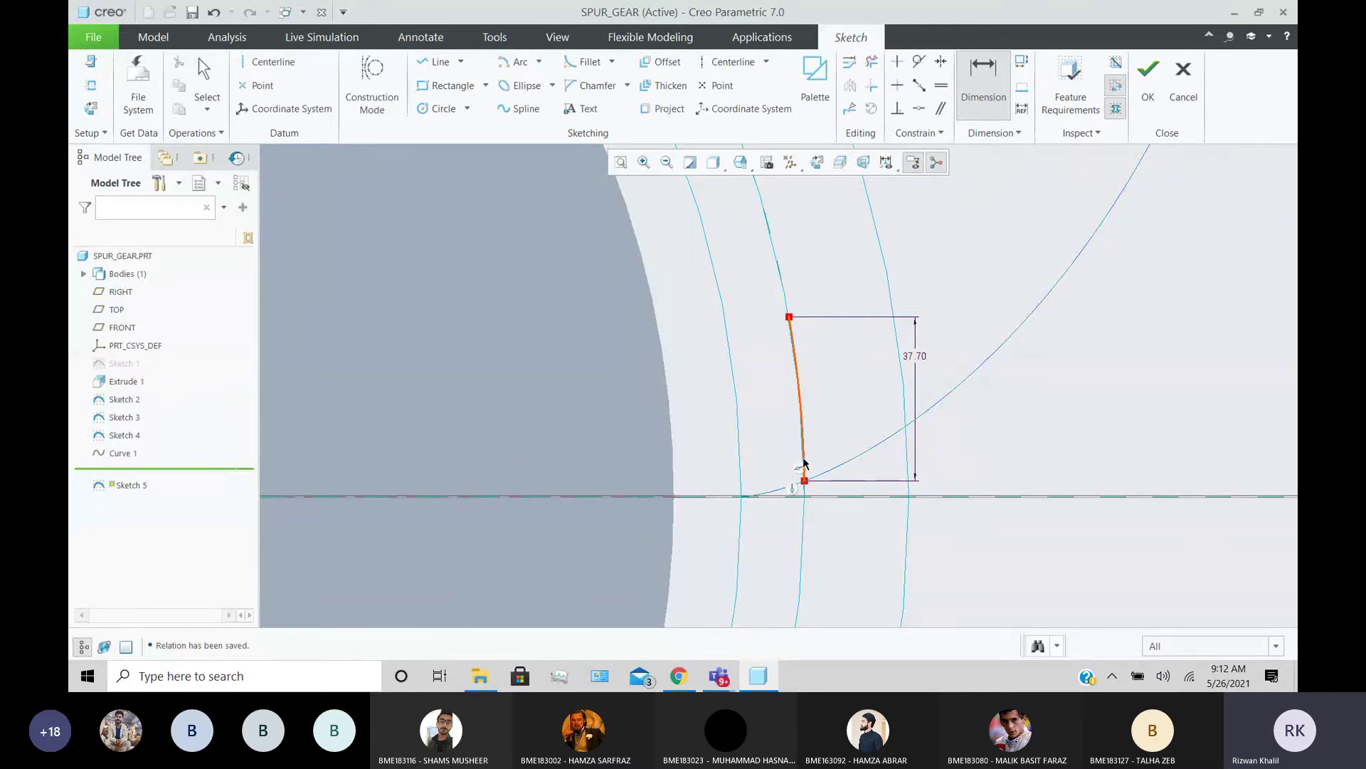
mouse_move(805, 470)
middle_mouse_down()
mouse_move(903, 537)
mouse_move(862, 510)
middle_mouse_up()
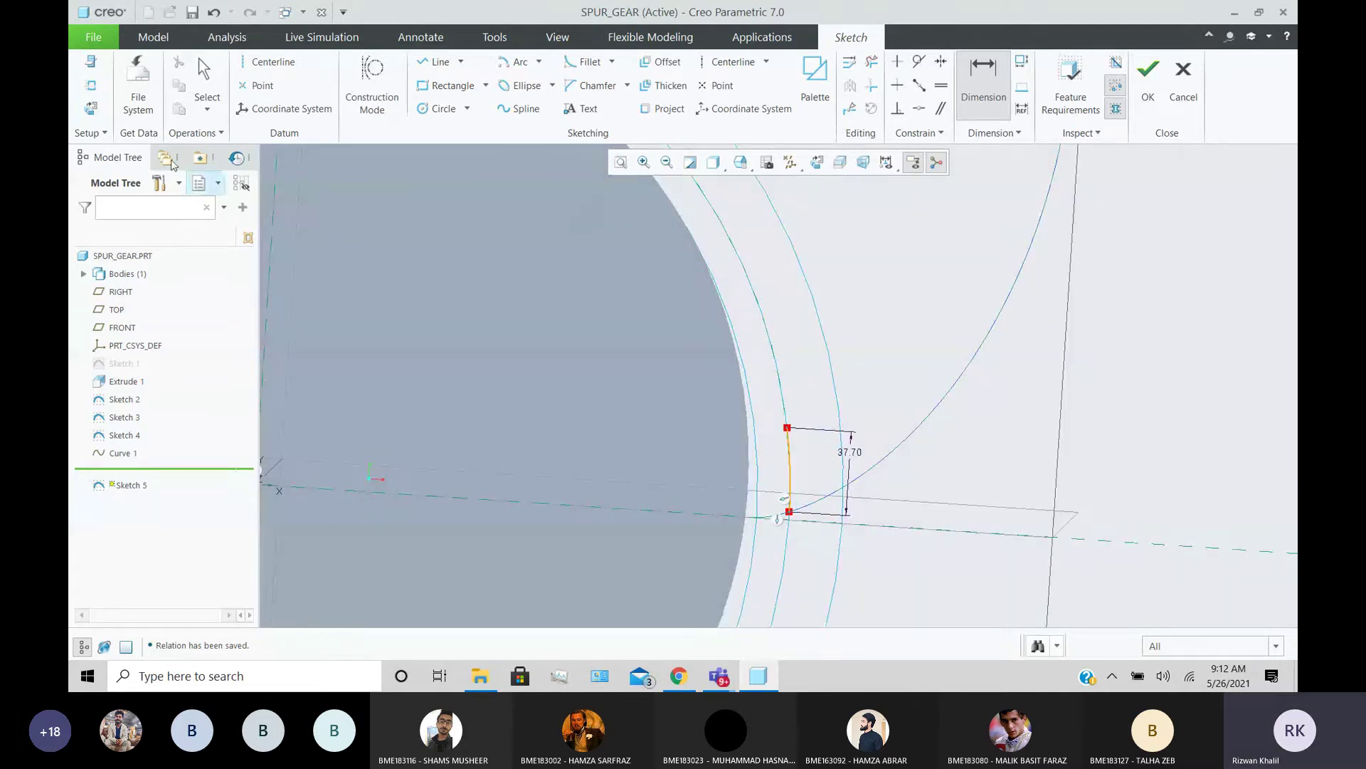
left_click(92, 101)
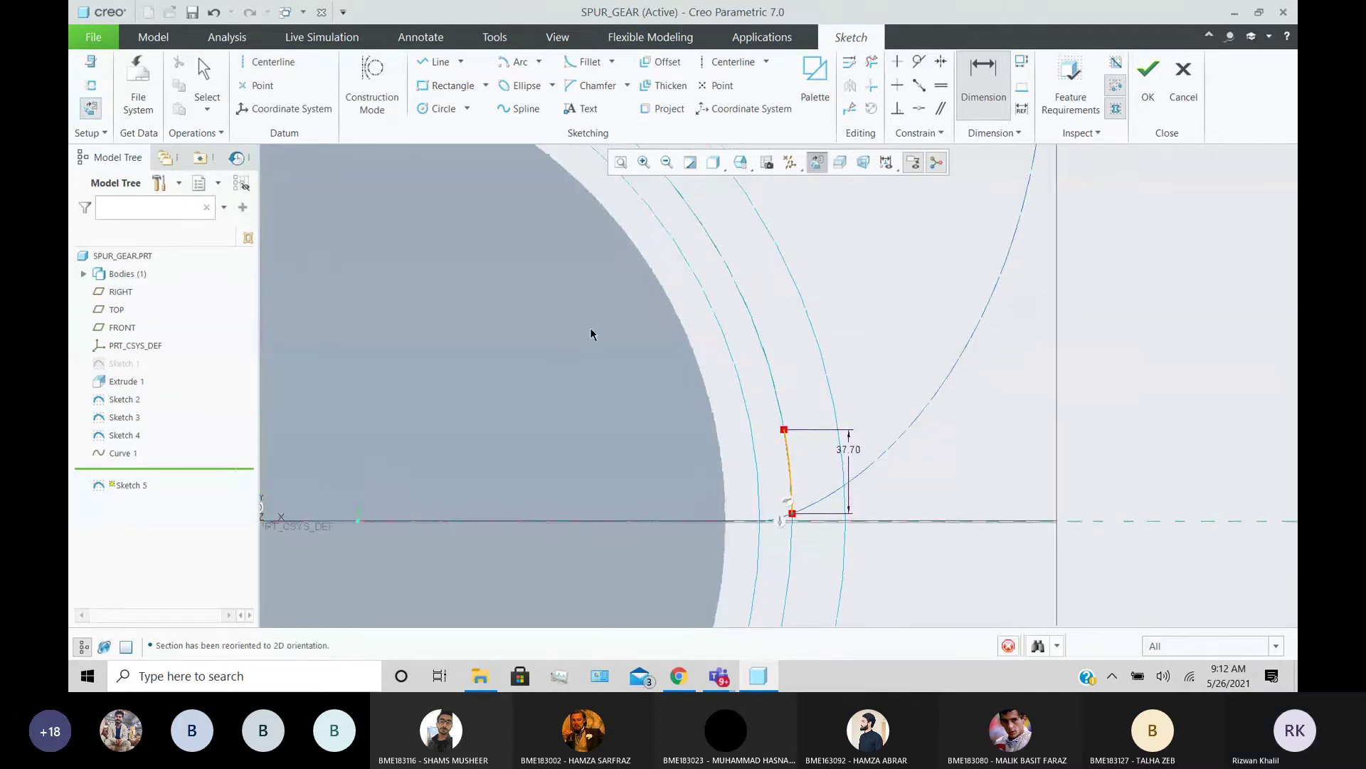
left_click(1143, 99)
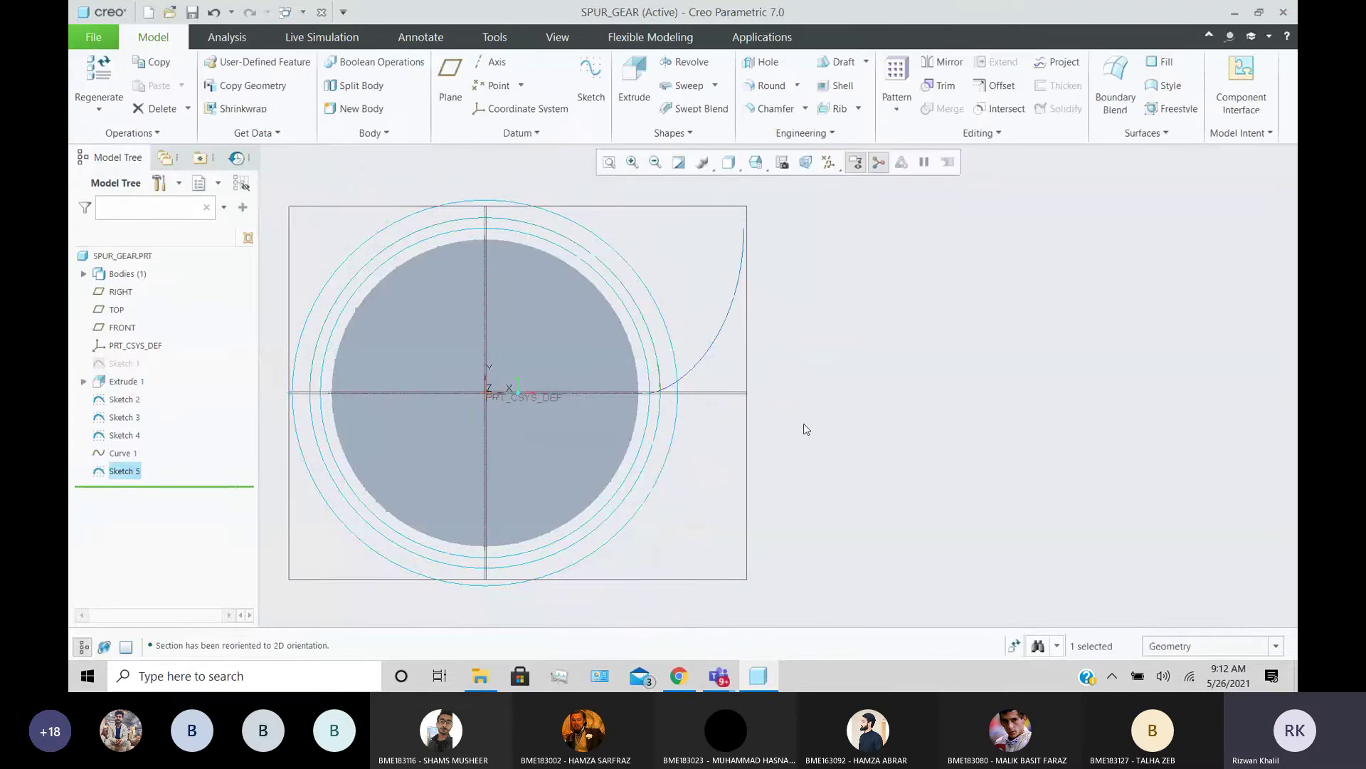
- Create a datum point on the tooth-thickness arc (Sketch 5) at an offset ratio of 0.5 from the curve's end
left_click(496, 86)
left_click(658, 389)
scroll(673, 336, "down", 5)
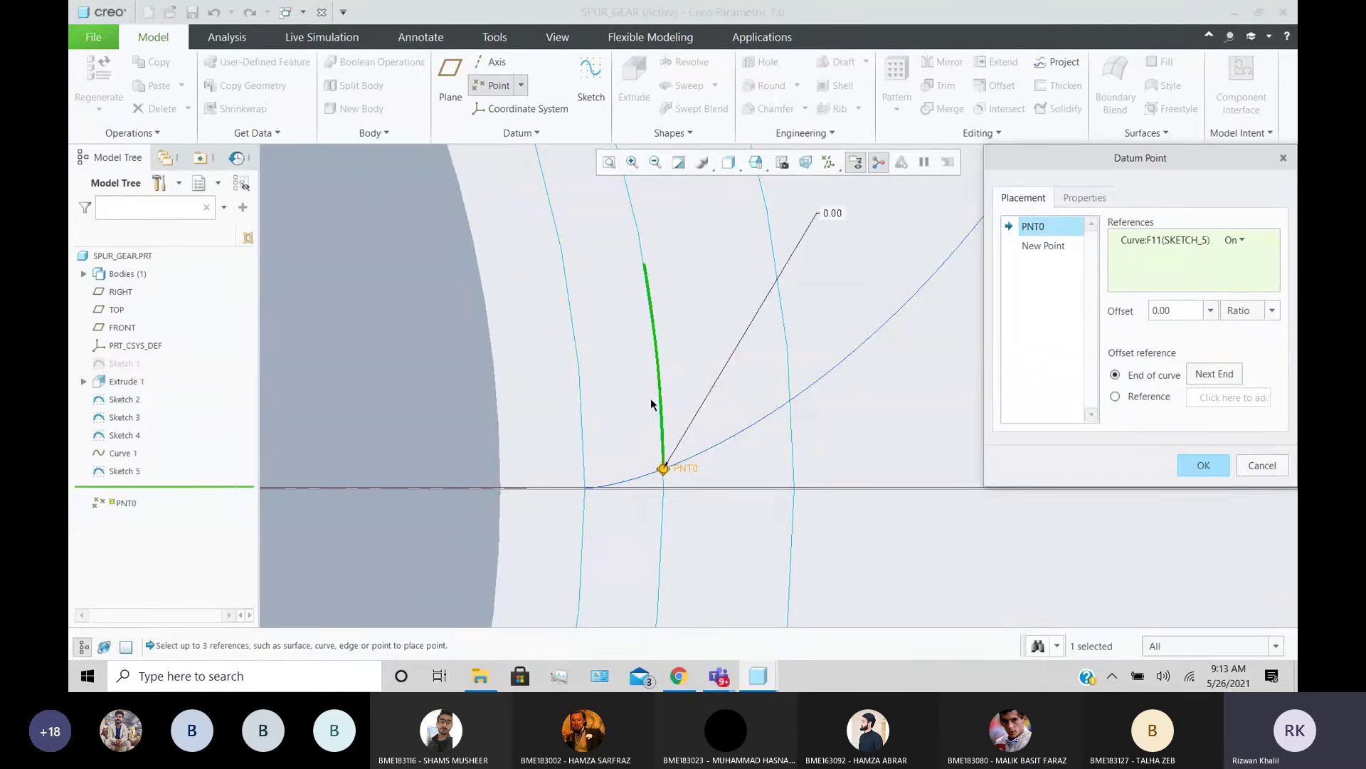
scroll(664, 368, "down", 2)
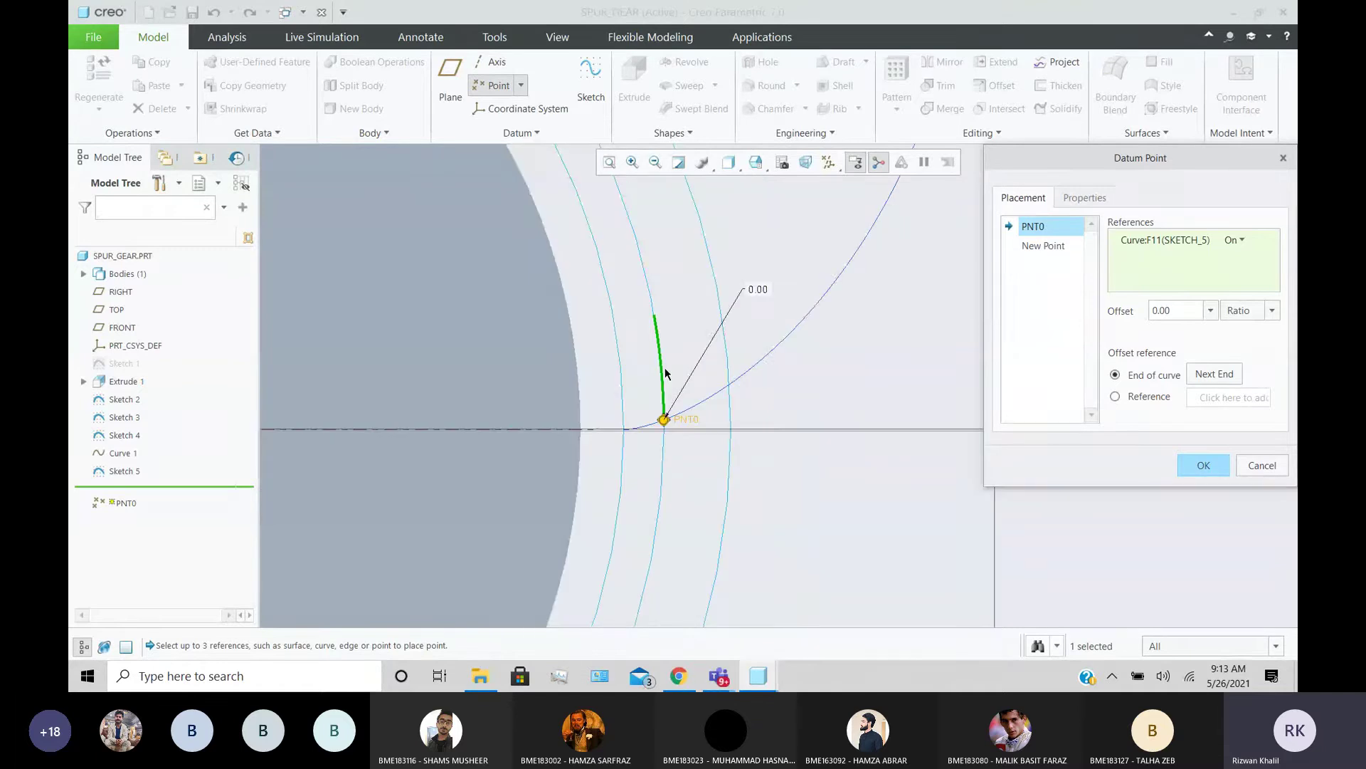
scroll(664, 367, "up", 3)
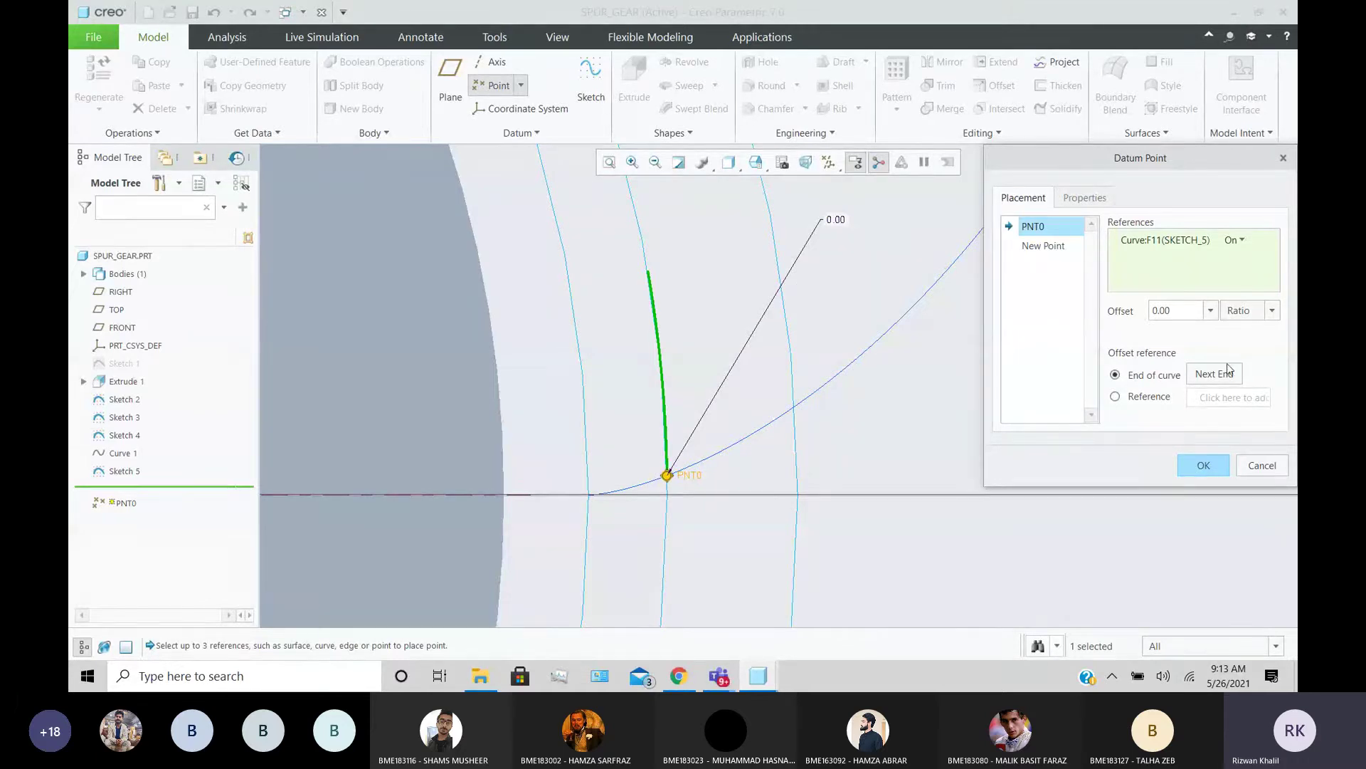
double_click(1187, 315)
type("0.5")
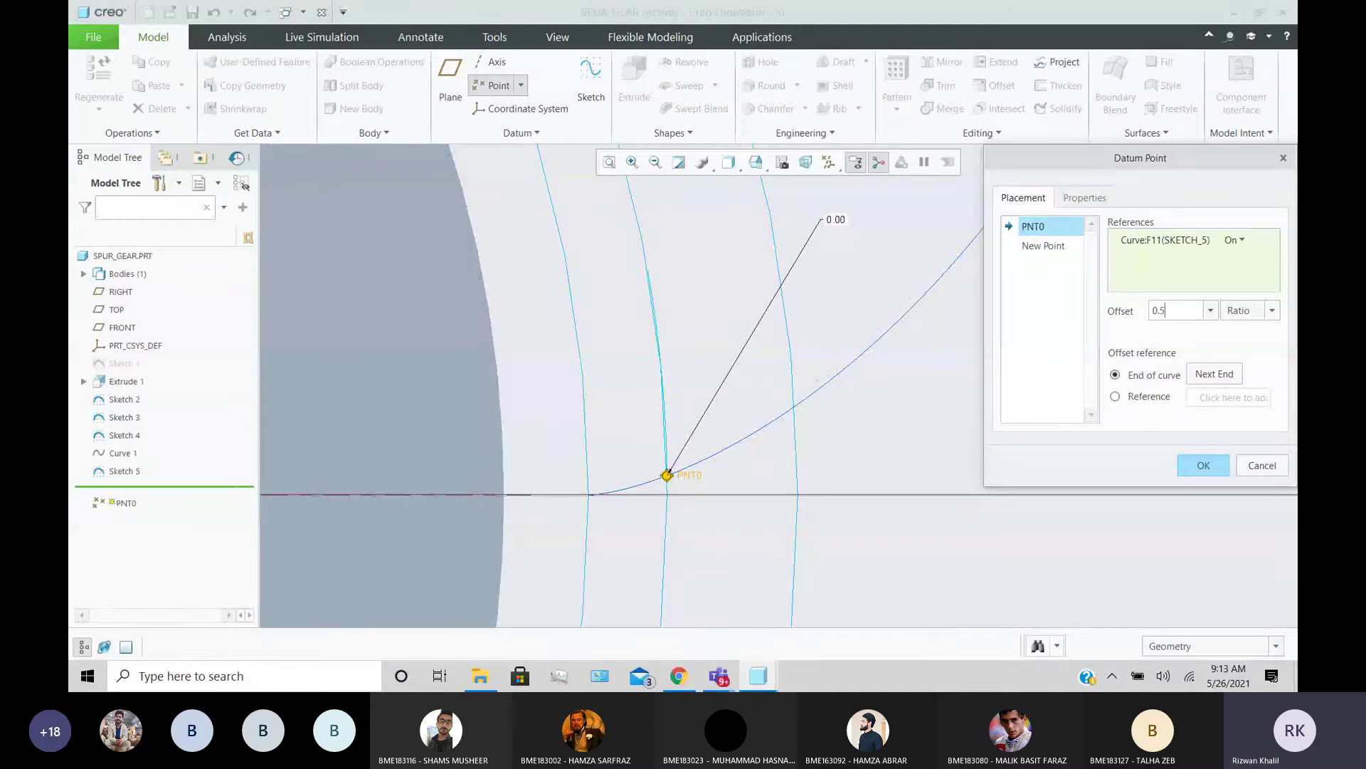
key("Return")
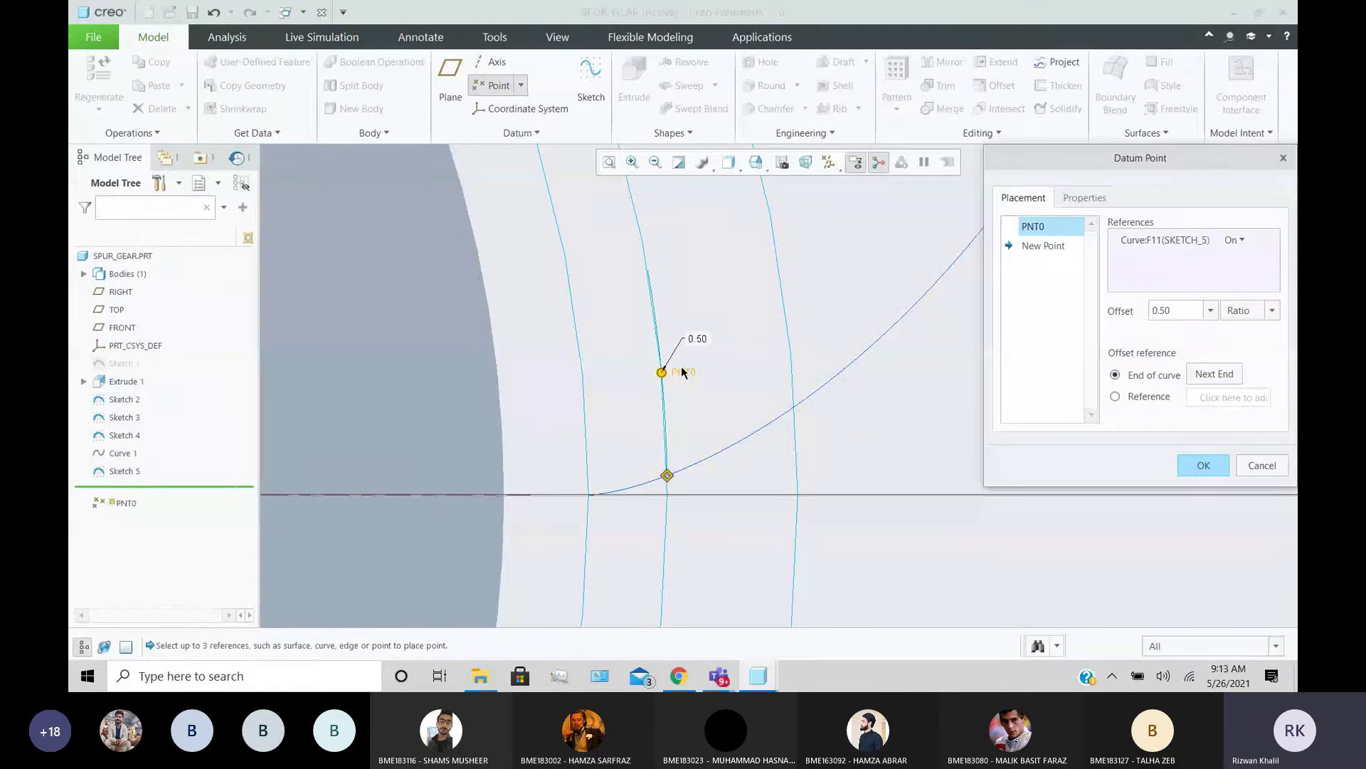
left_click(1182, 466)
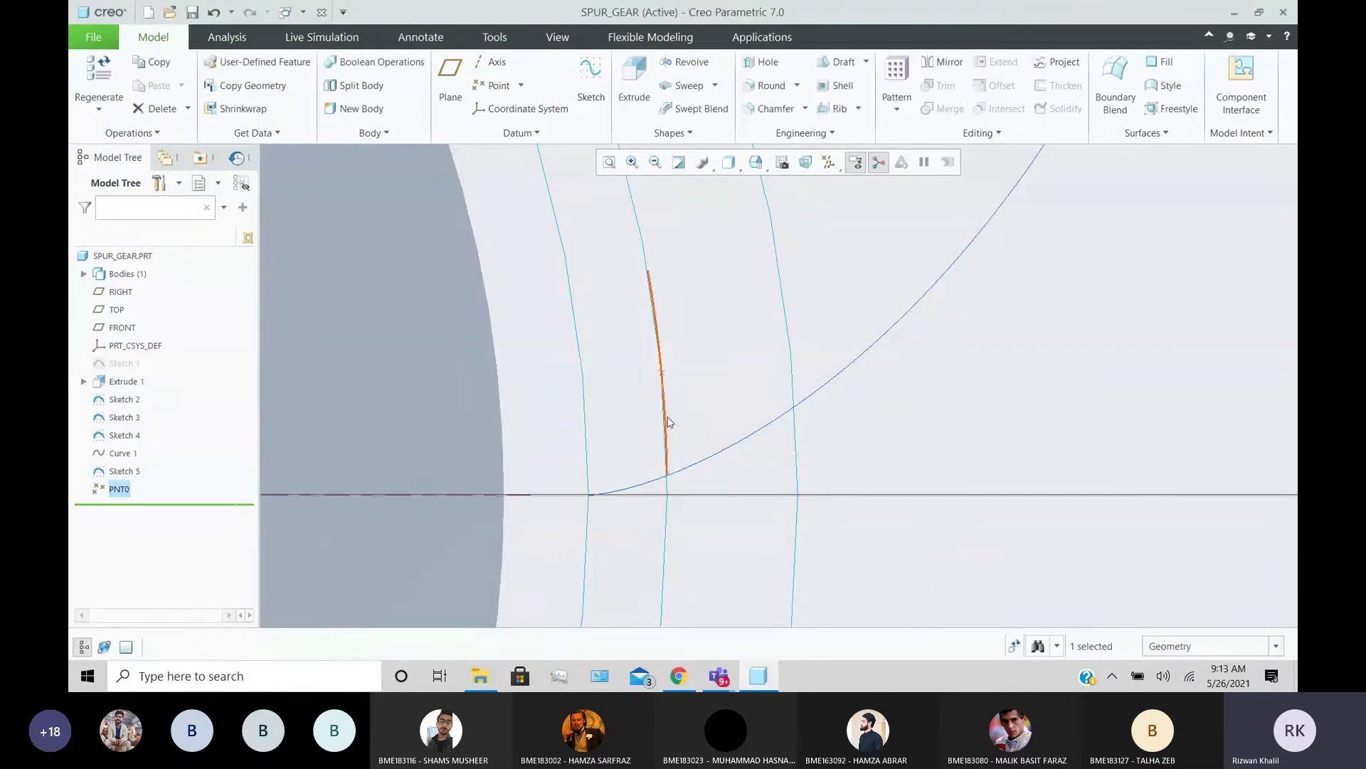
- Create a datum plane through the arc's midpoint PNT0 and the cylinder's central axis A_1
scroll(668, 415, "up", 4)
middle_click_drag(1078, 378, 866, 321)
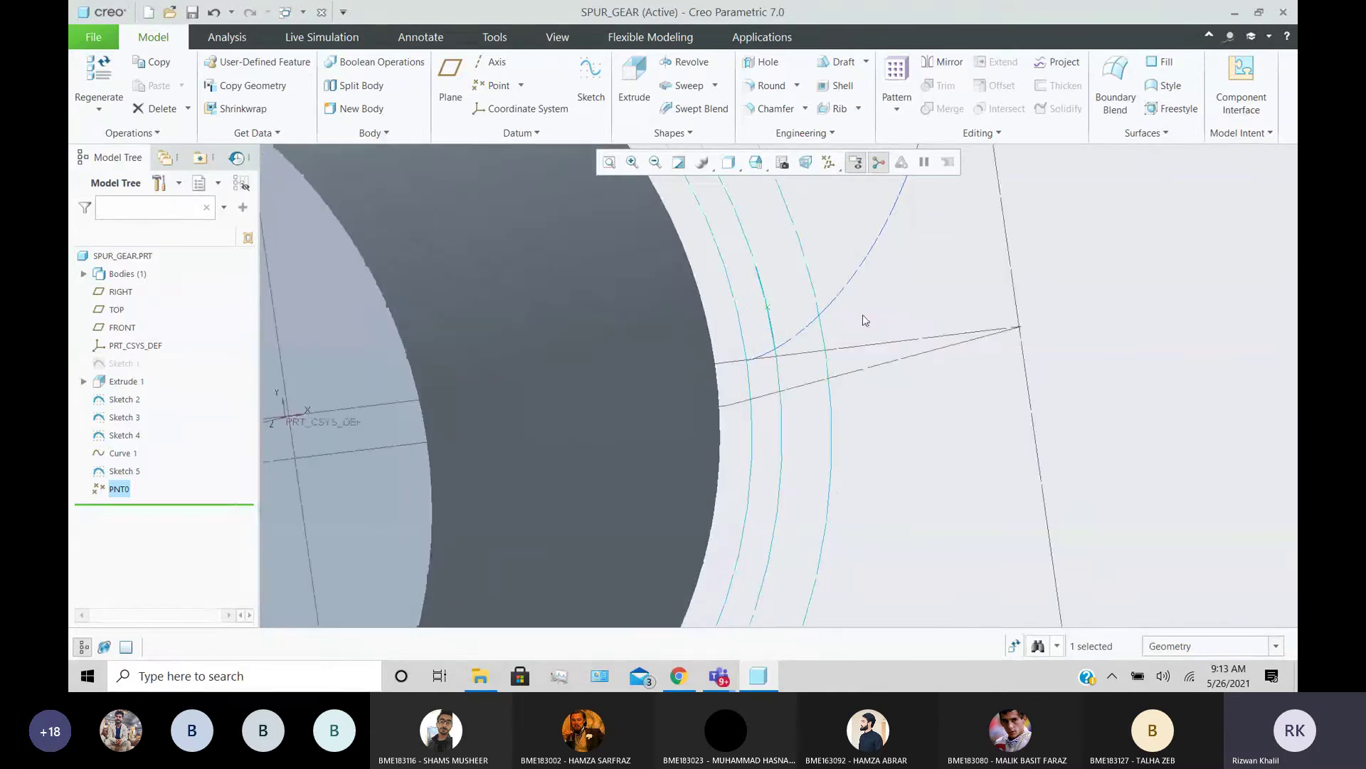
scroll(866, 321, "down", 3)
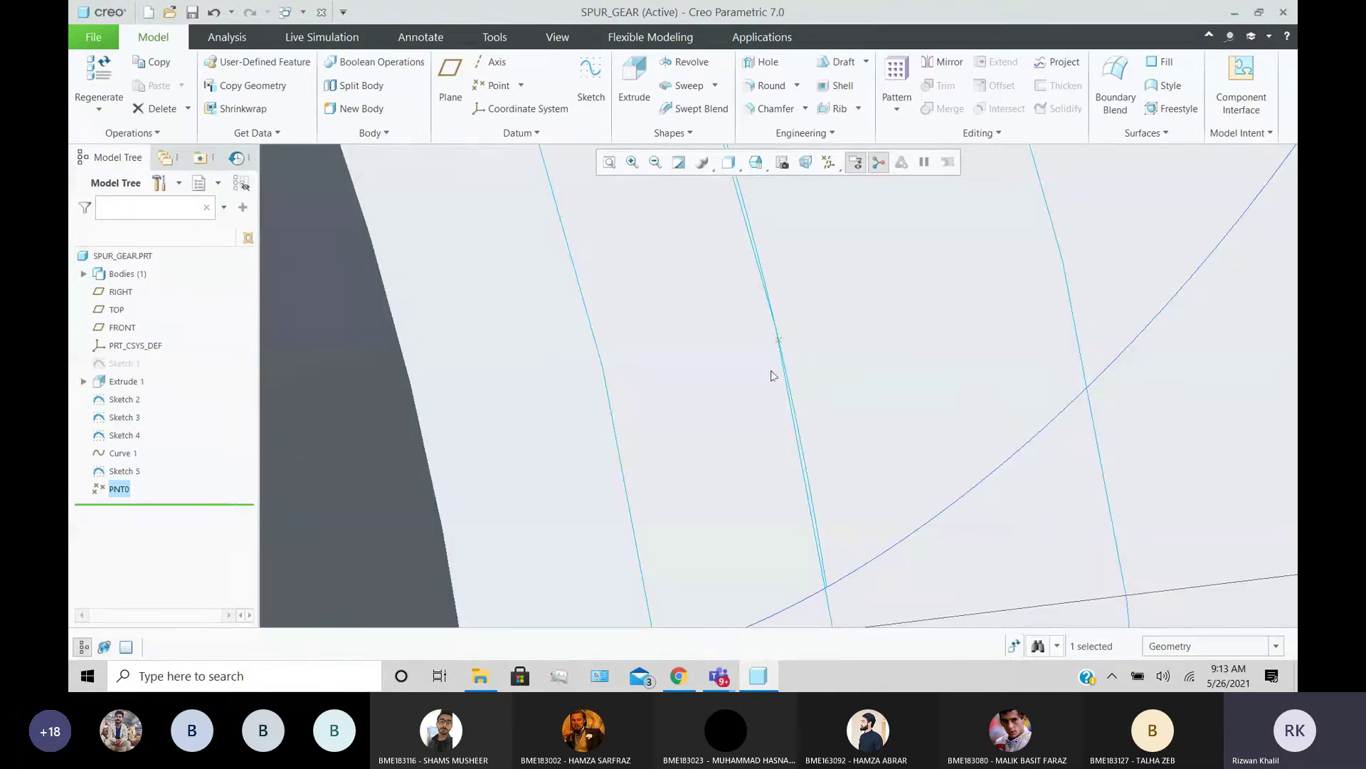
scroll(770, 377, "up", 4)
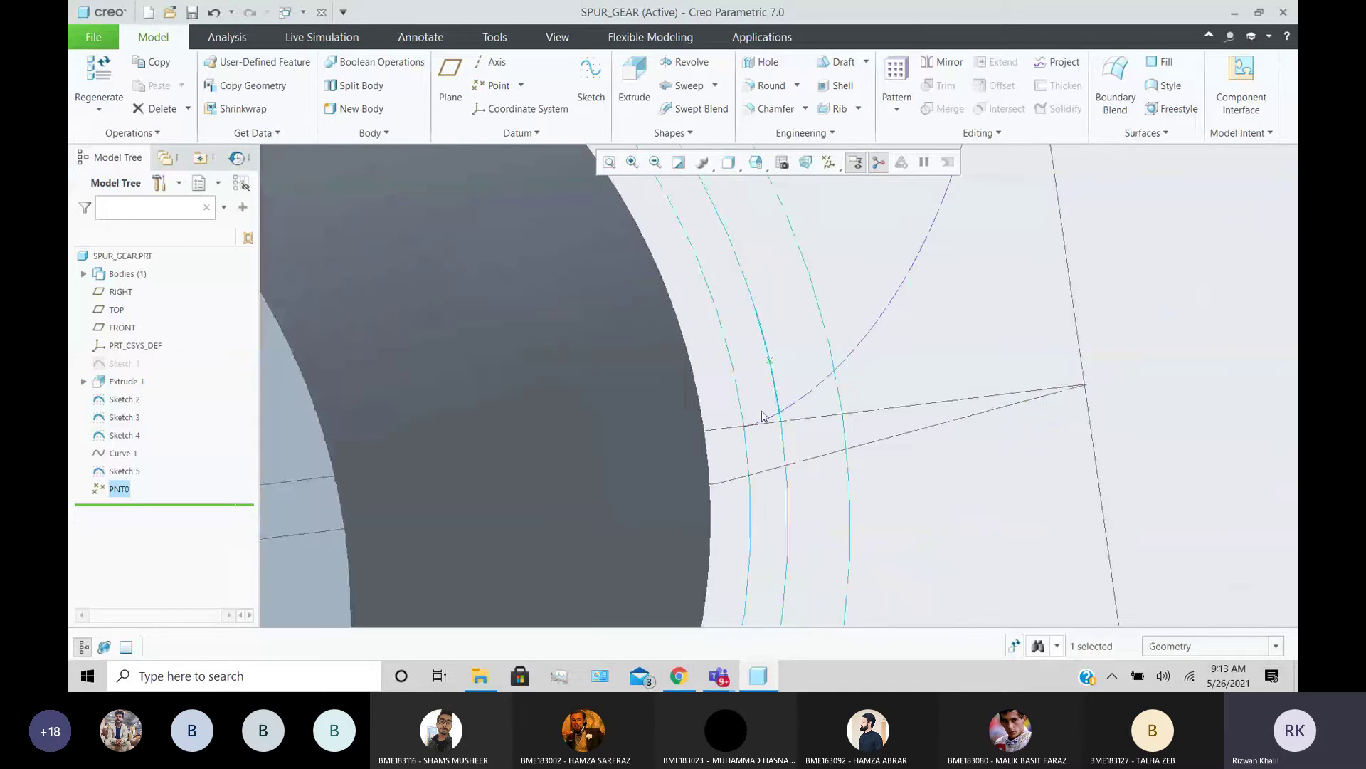
scroll(762, 416, "up", 2)
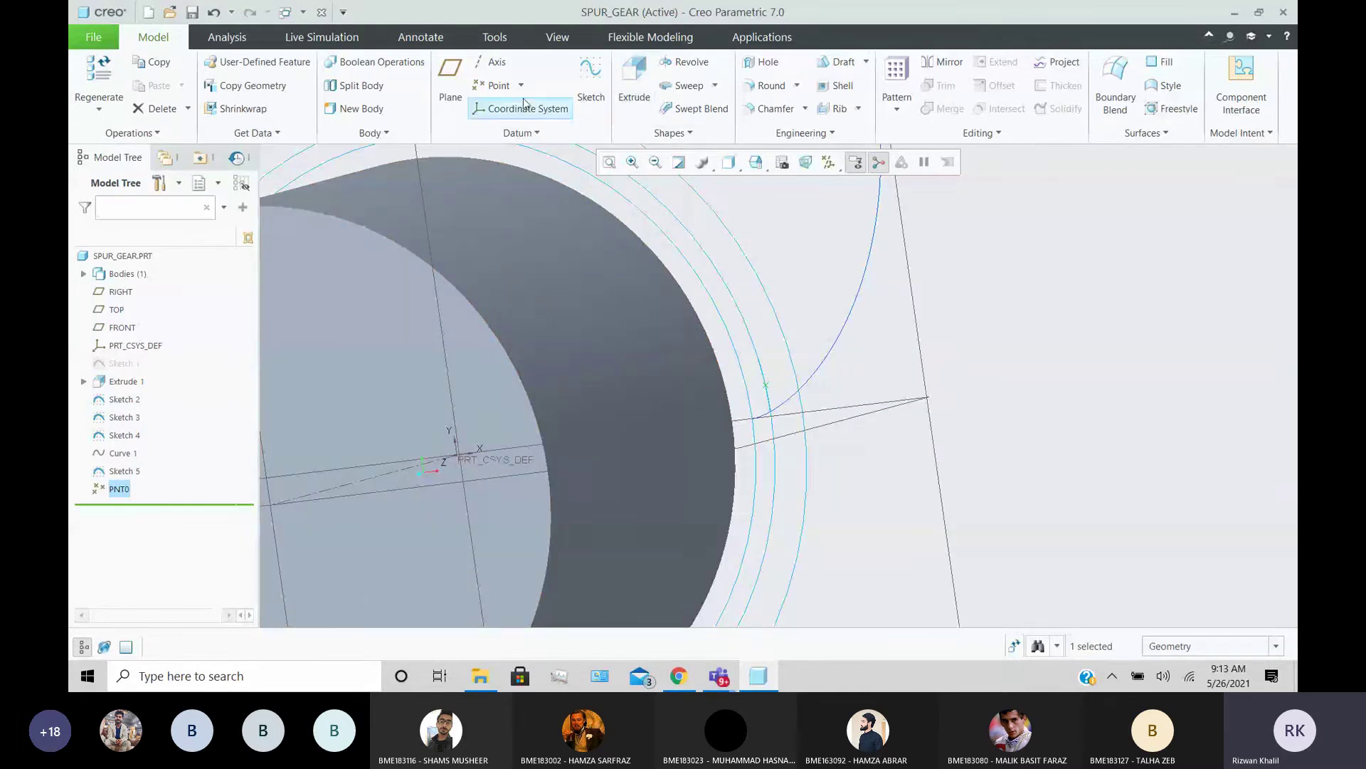
left_click(450, 82)
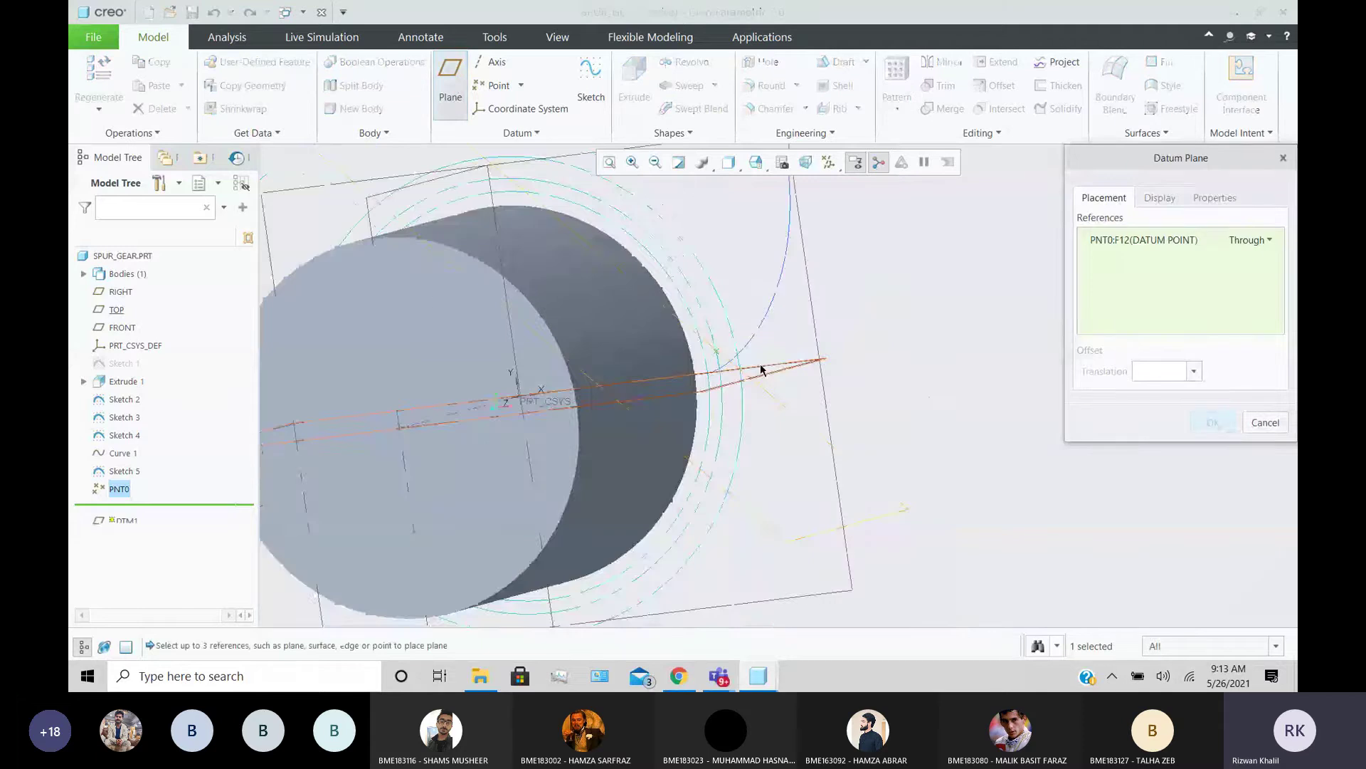
scroll(873, 336, "up", 4)
middle_click_drag(877, 357, 885, 348)
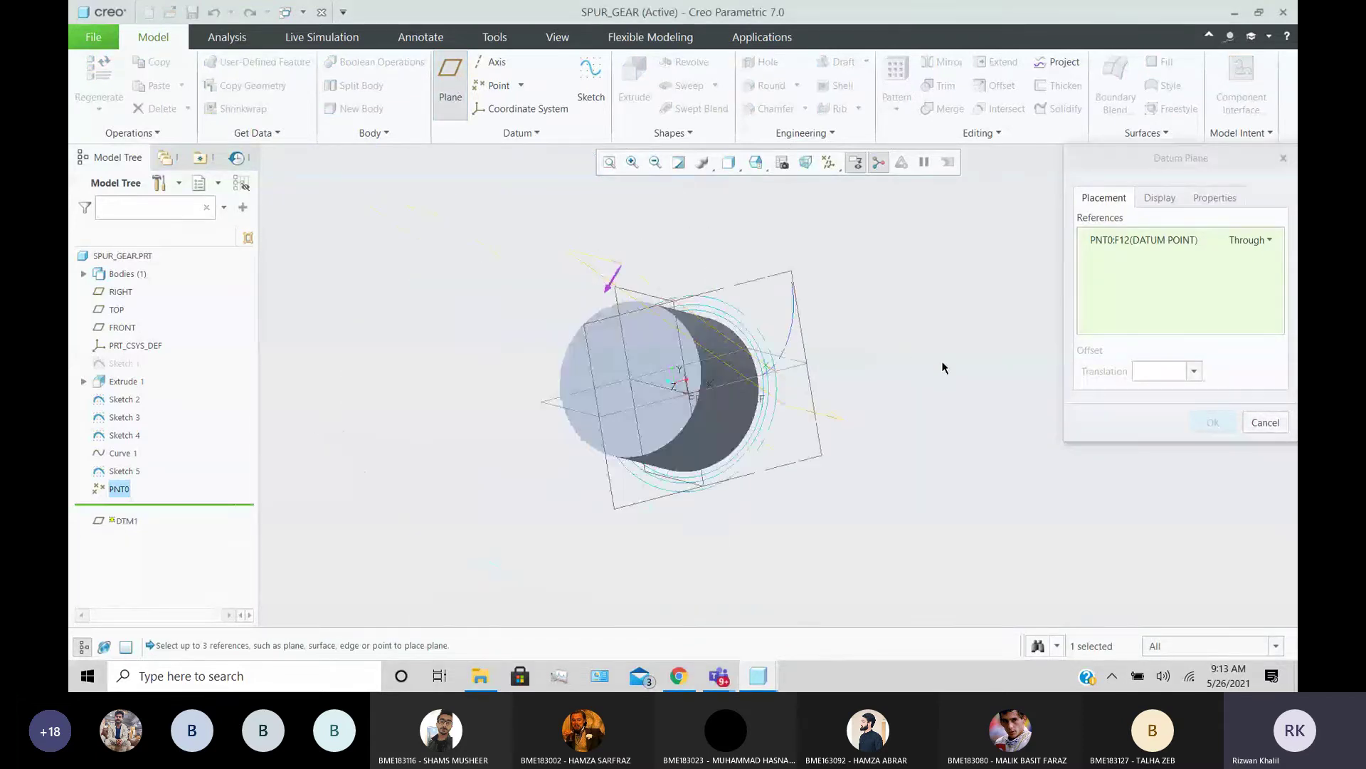
scroll(830, 391, "down", 3)
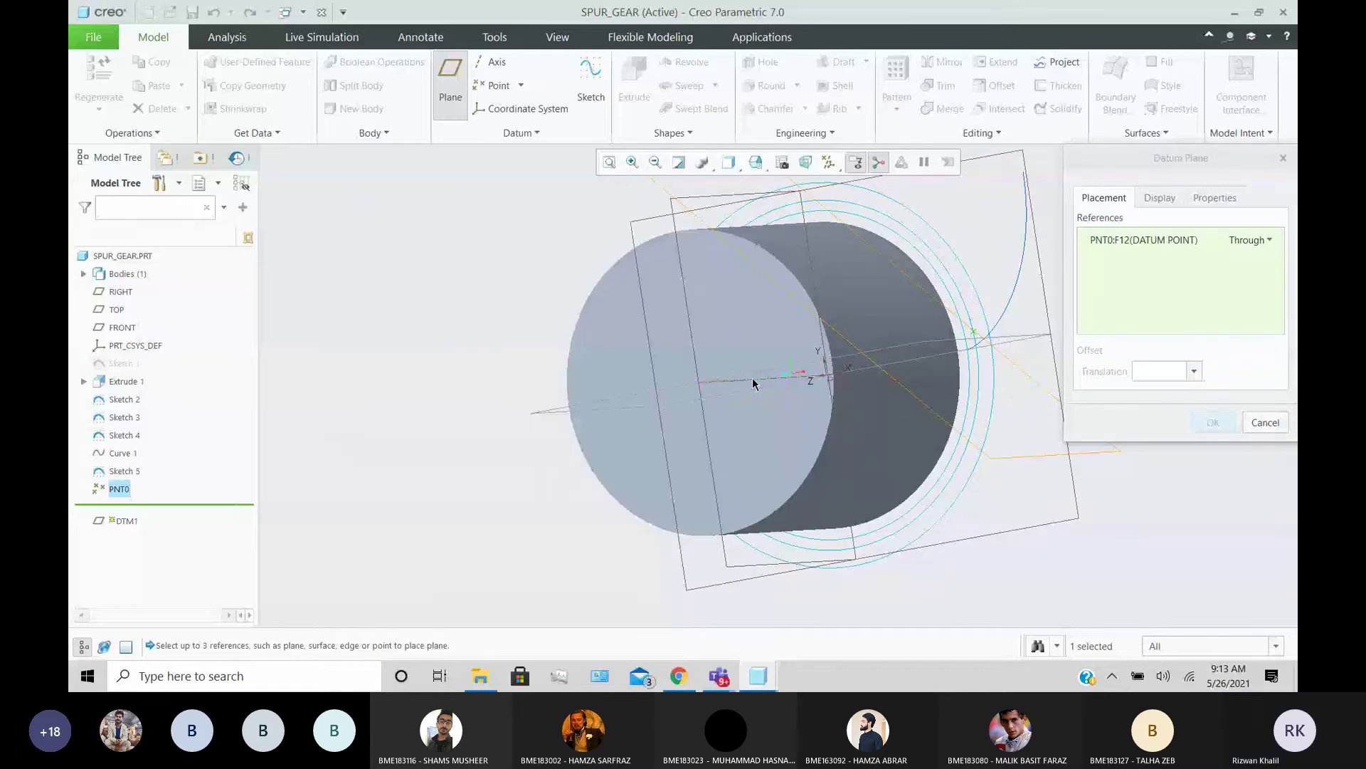
left_click(753, 383, "ctrl")
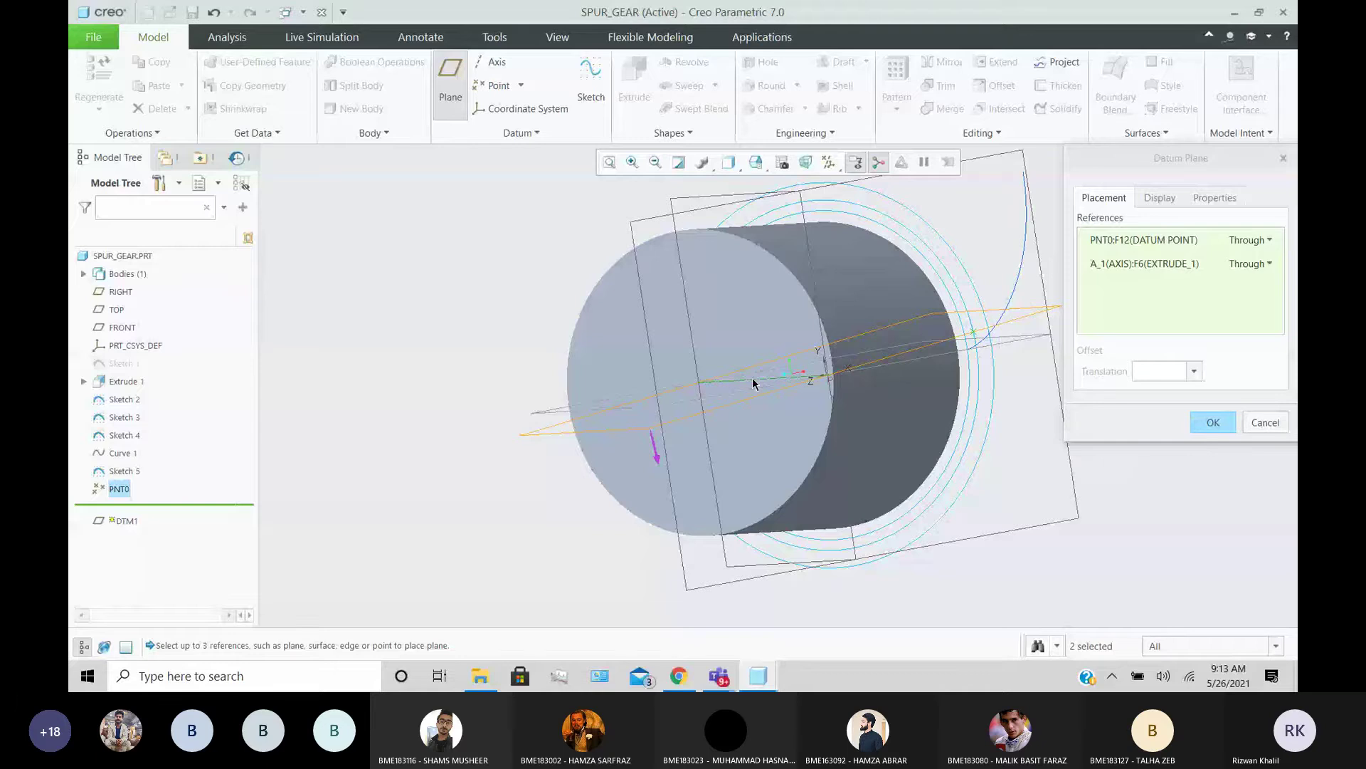
middle_click_drag(753, 383, 474, 338)
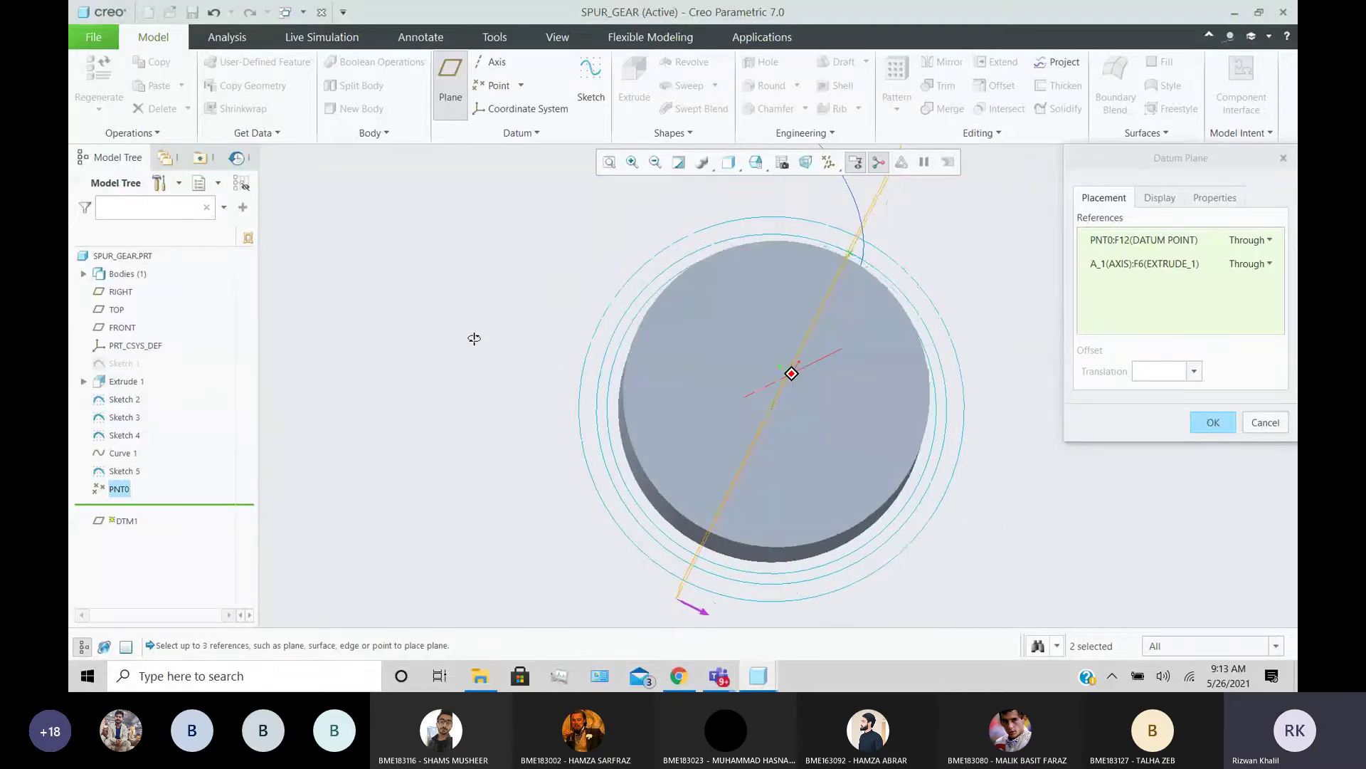
scroll(783, 368, "down", 4)
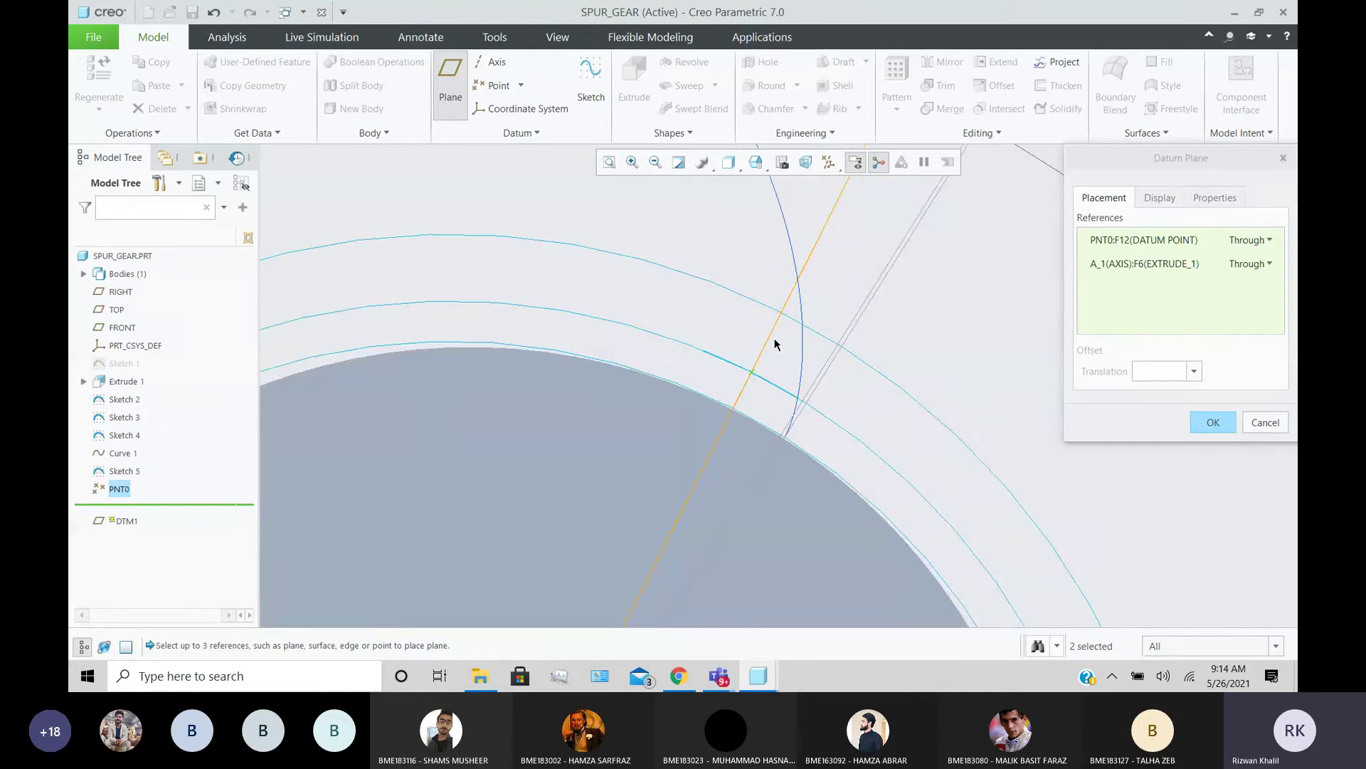
scroll(774, 341, "up", 3)
middle_click_drag(774, 342, 775, 341)
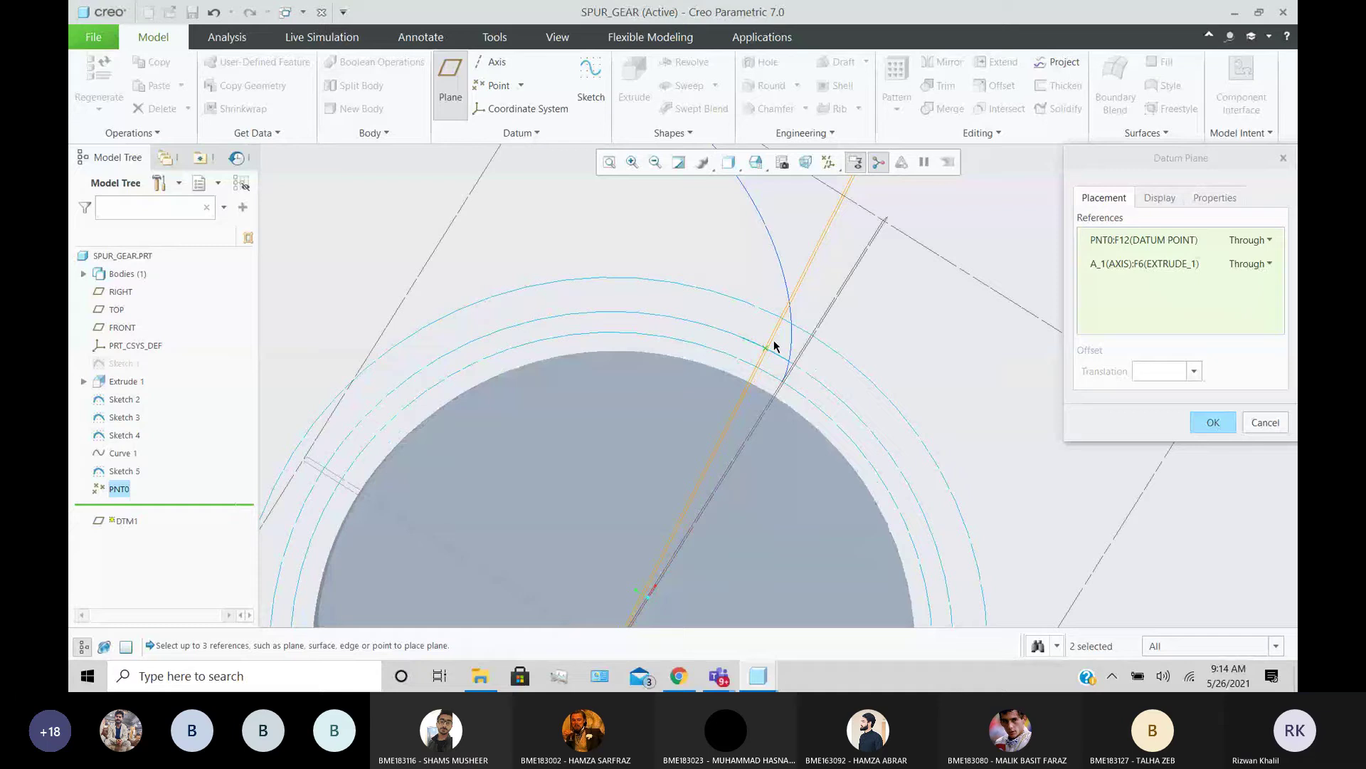
left_click(1212, 423)
scroll(959, 373, "up", 4)
scroll(960, 374, "up", 3)
left_click(967, 352)
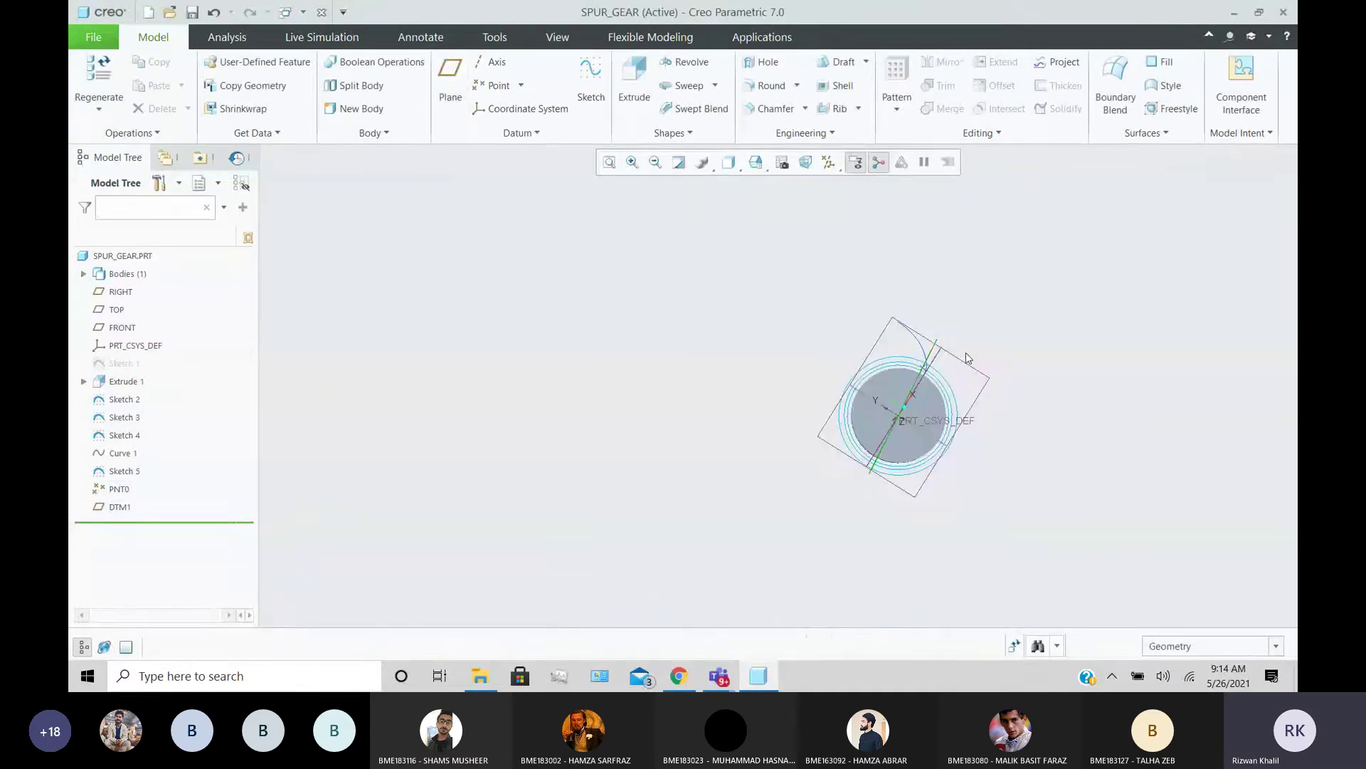
- Mirror the involute curve (Curve 1) about the new datum plane DTM1
scroll(957, 344, "down", 5)
middle_click_drag(952, 437, 904, 403)
scroll(509, 372, "up", 4)
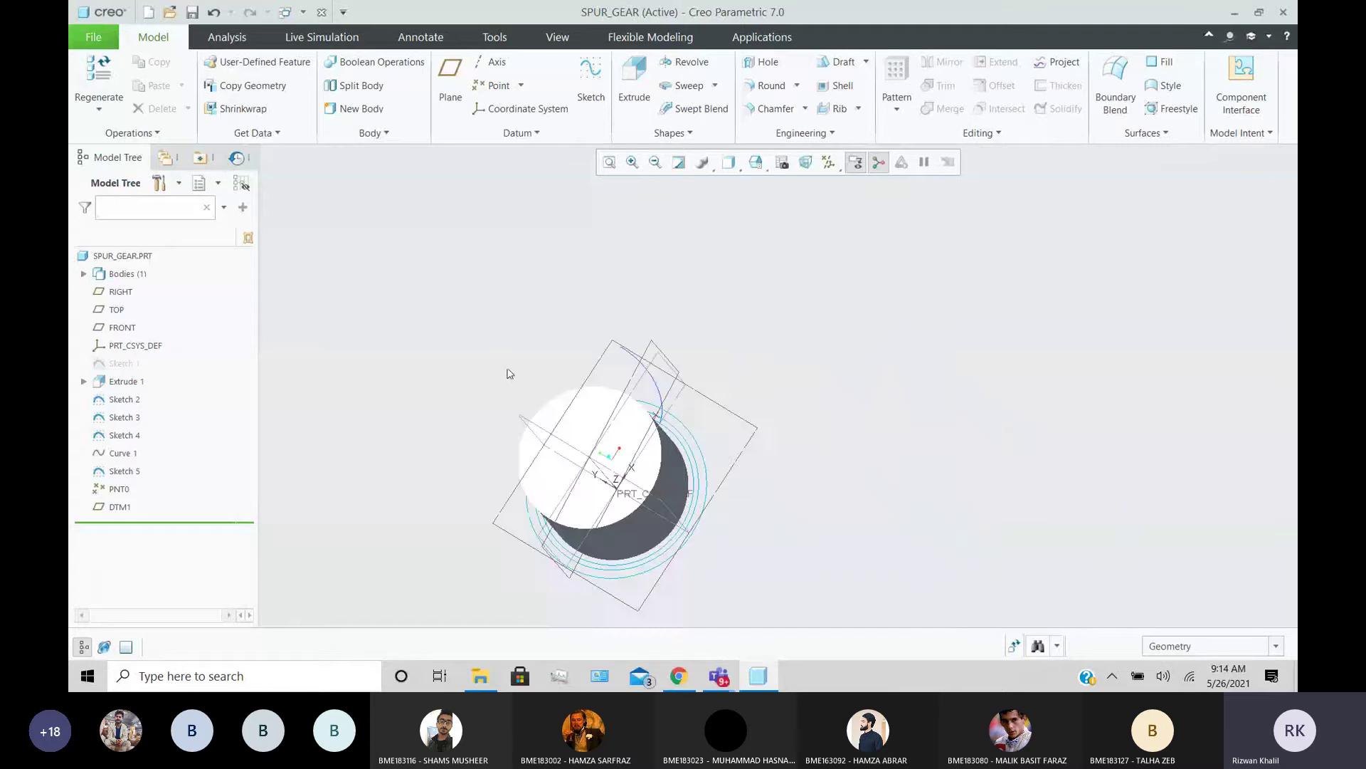
middle_click_drag(615, 453, 620, 393)
scroll(619, 407, "down", 3)
scroll(619, 416, "down", 5)
scroll(624, 385, "up", 4)
scroll(622, 395, "up", 5)
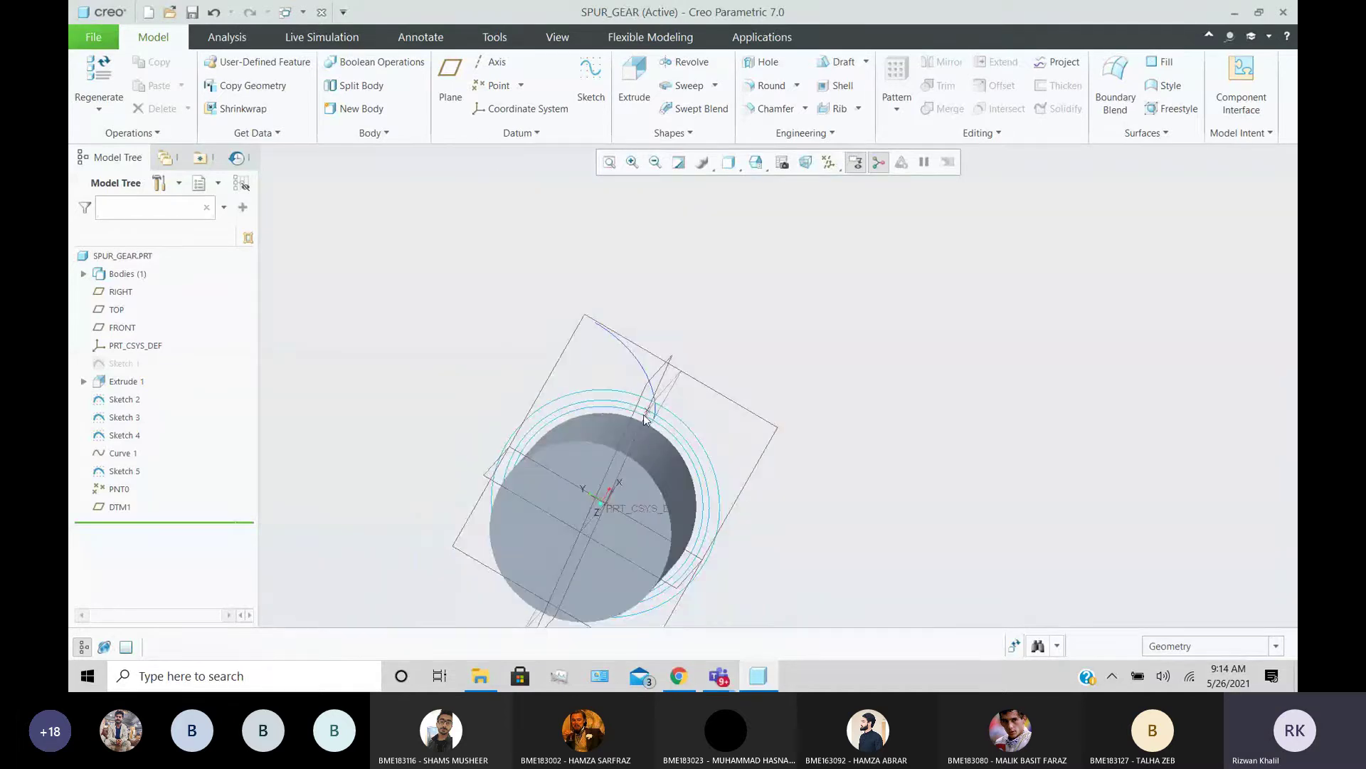
left_click(638, 361)
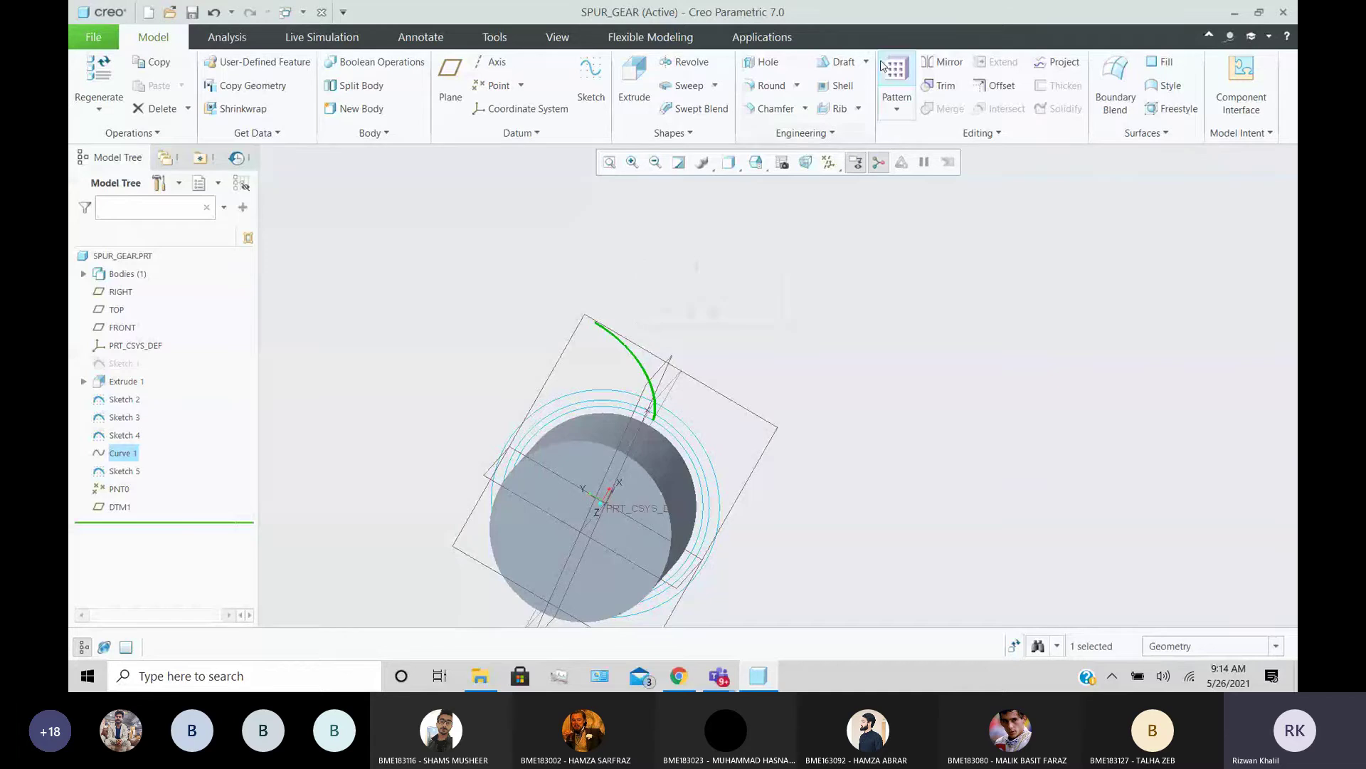
left_click(941, 62)
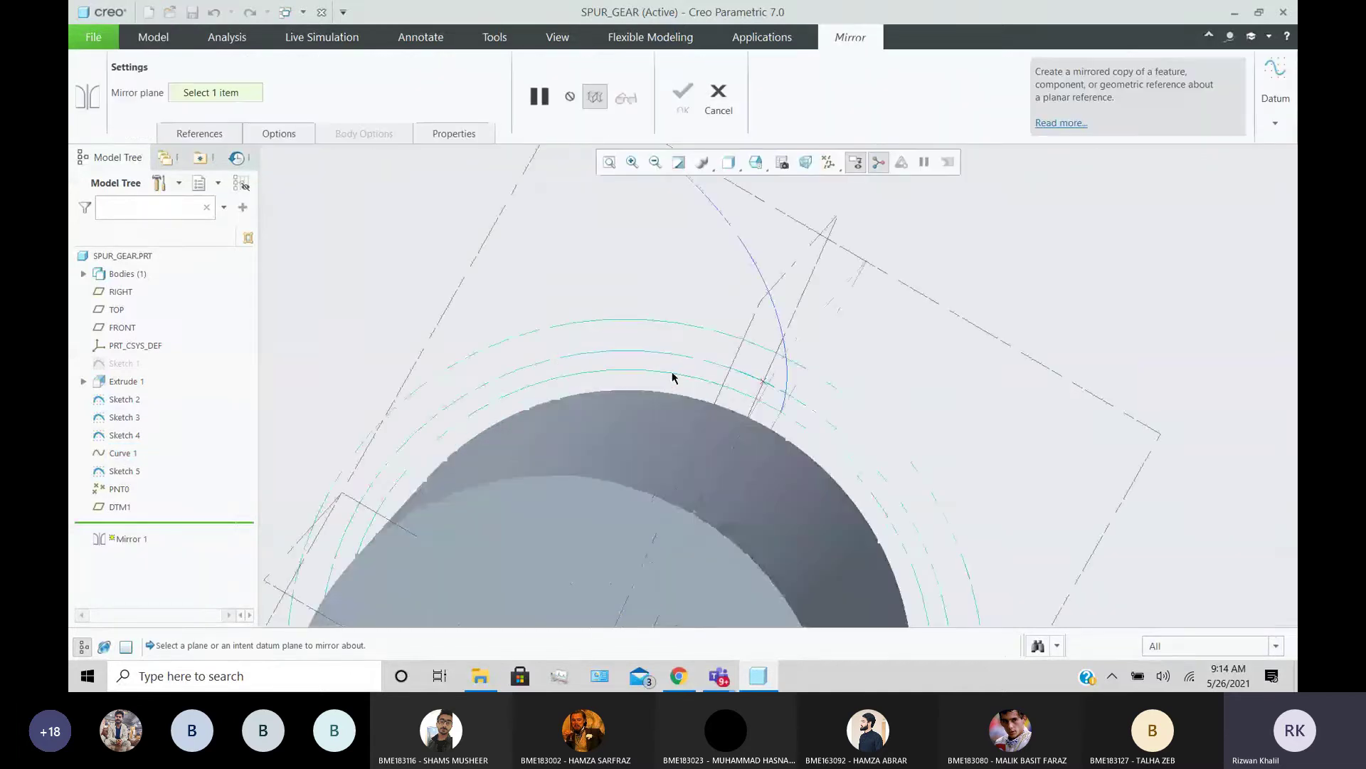
scroll(750, 257, "down", 3)
left_click(758, 296)
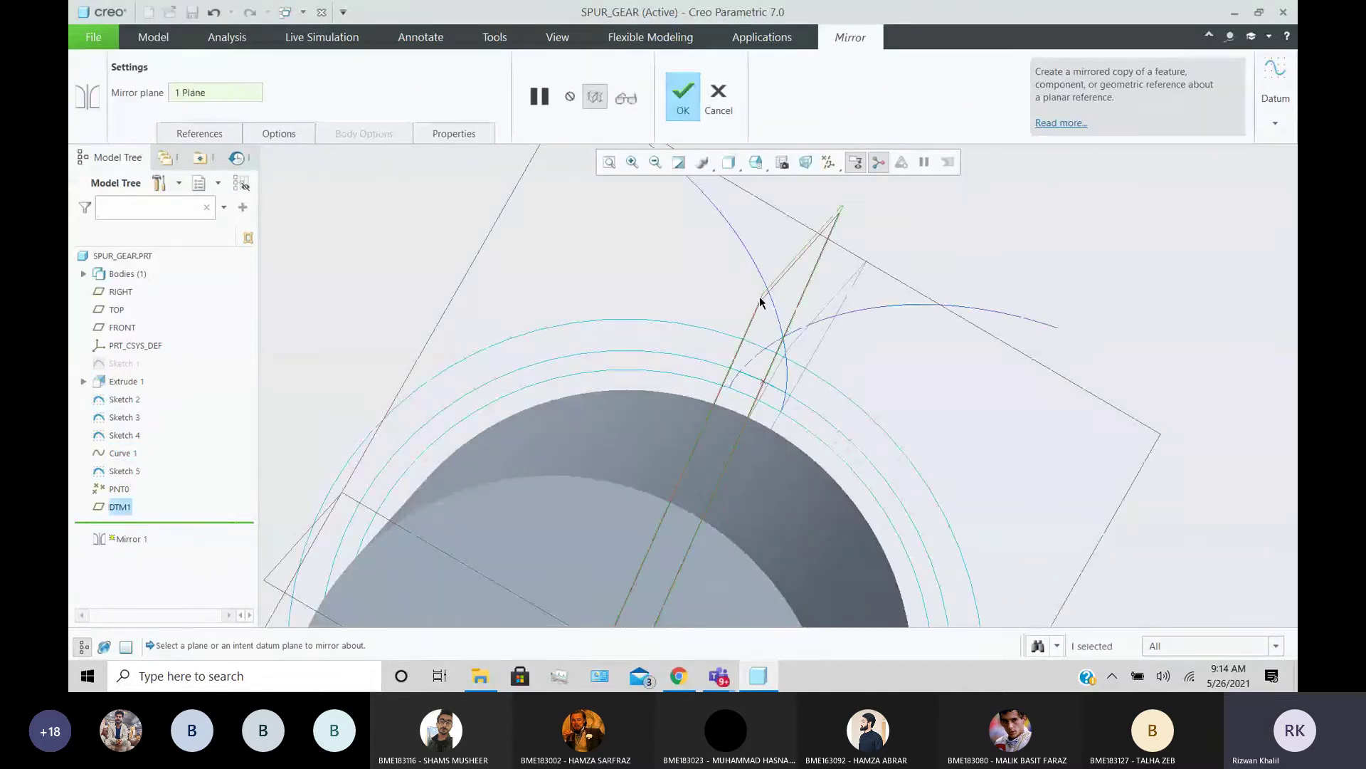
scroll(644, 444, "up", 3)
middle_click_drag(643, 445, 744, 420)
scroll(648, 513, "down", 3)
scroll(649, 516, "down", 2)
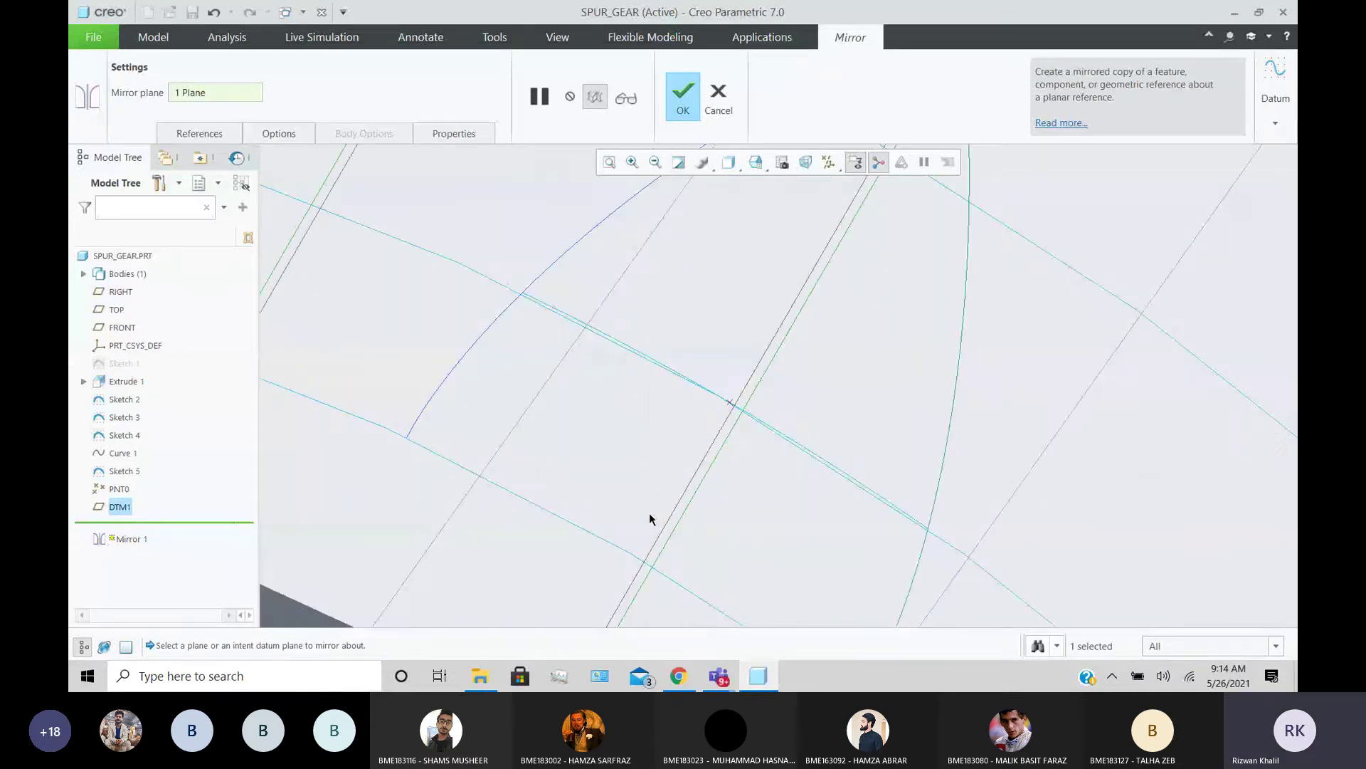
scroll(649, 516, "up", 4)
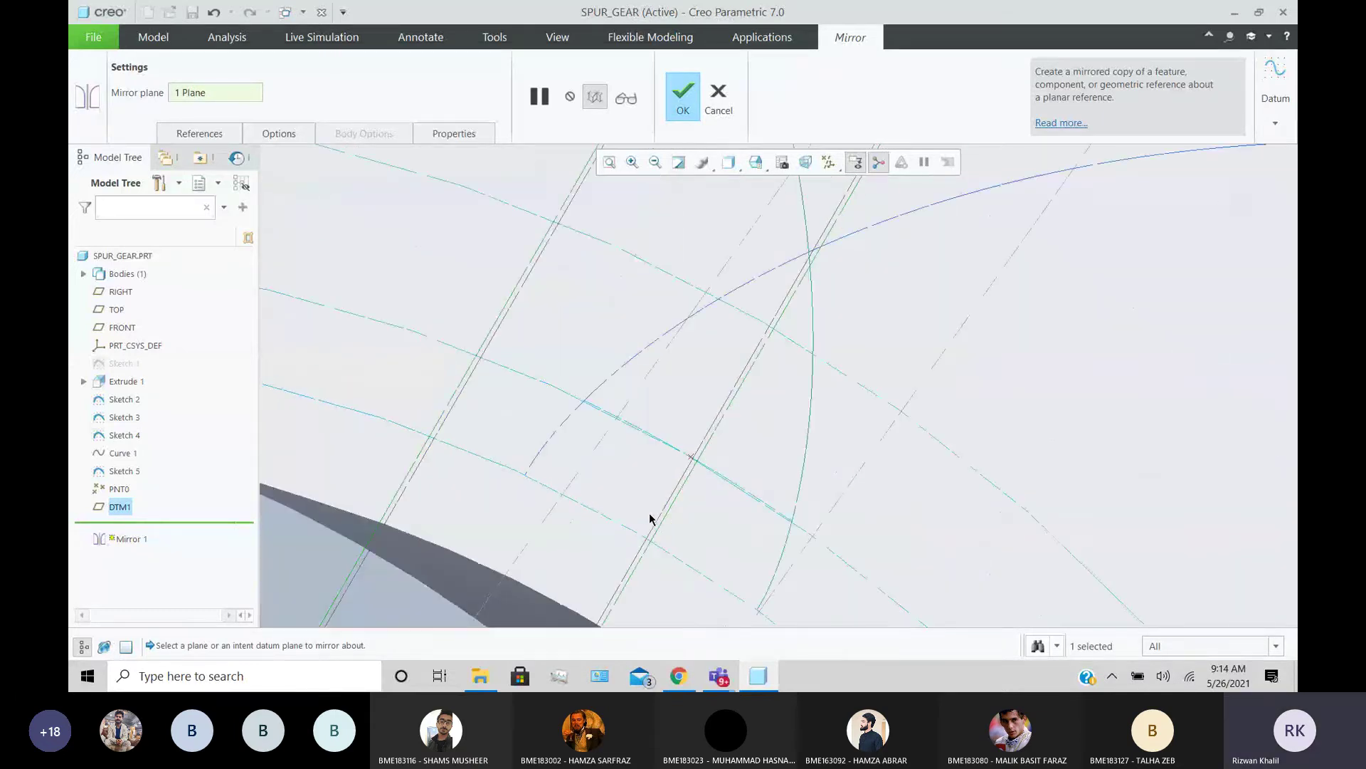
left_click(680, 107)
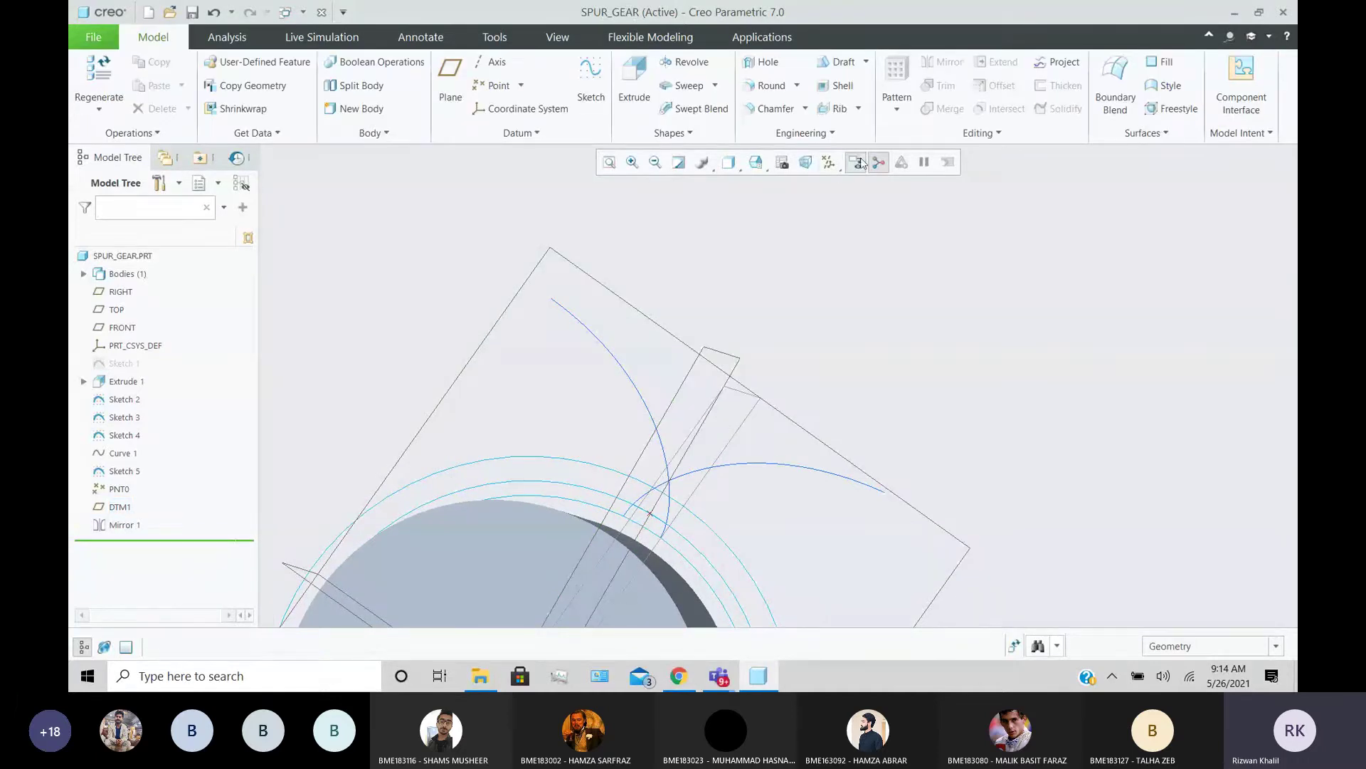
- Turn off the display of the datum features in the graphics area to leave the involute curves and gear circles unobstructed
left_click(840, 170)
left_click(799, 244)
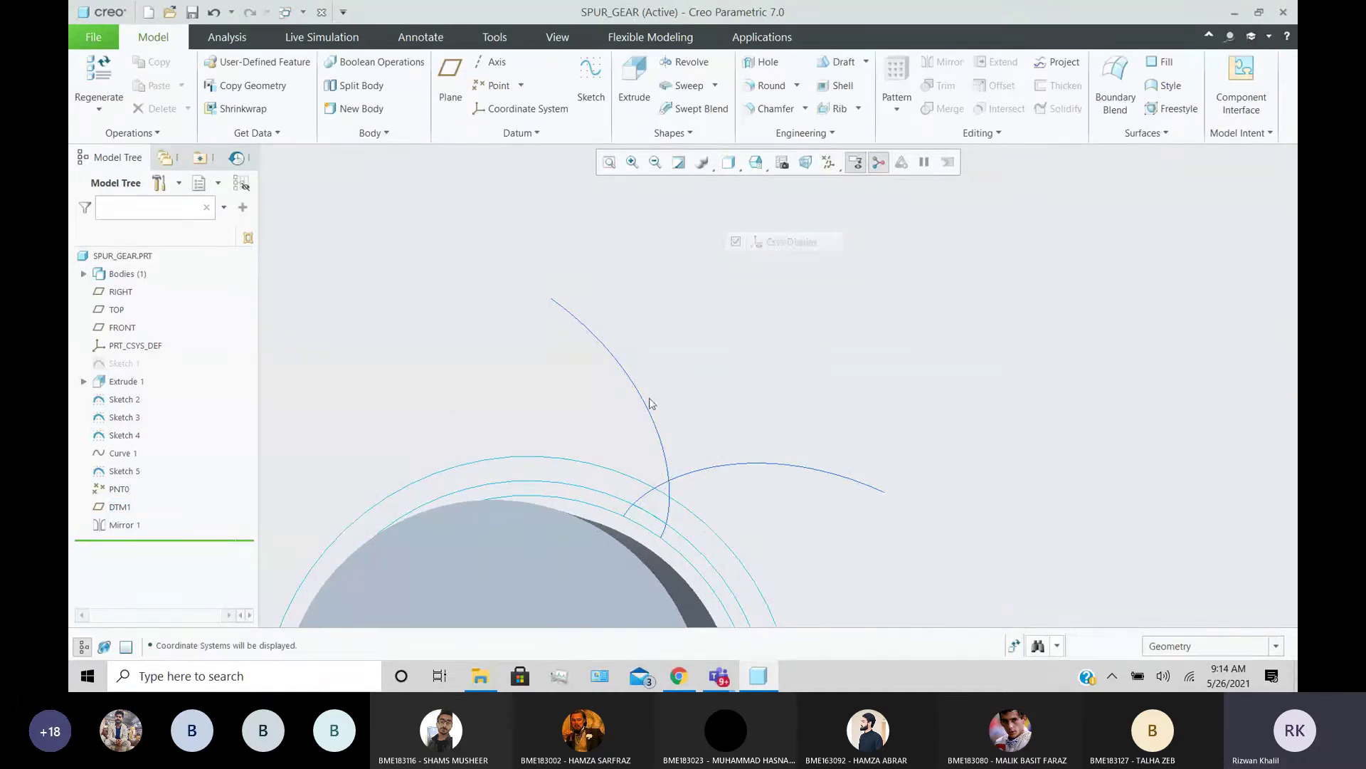
middle_click_drag(650, 399, 635, 511)
scroll(680, 441, "up", 5)
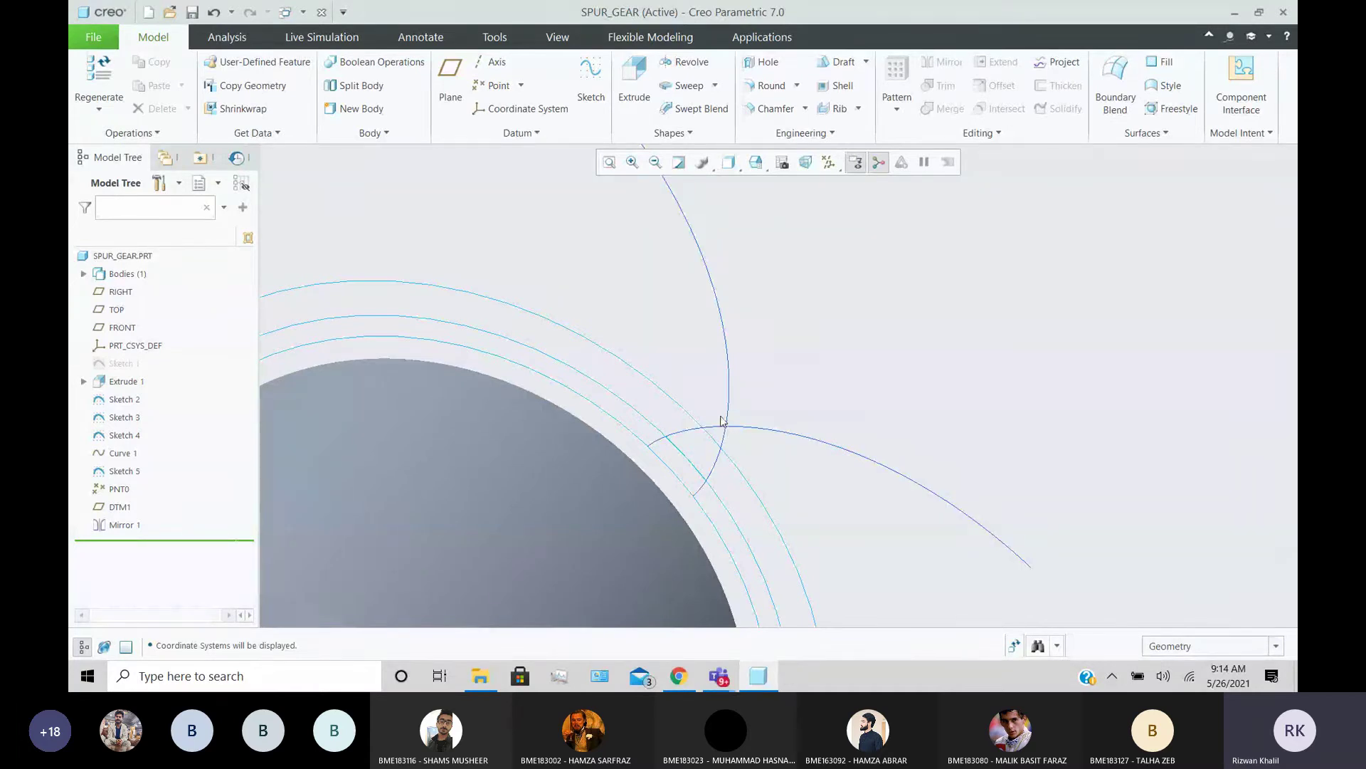
scroll(682, 453, "up", 2)
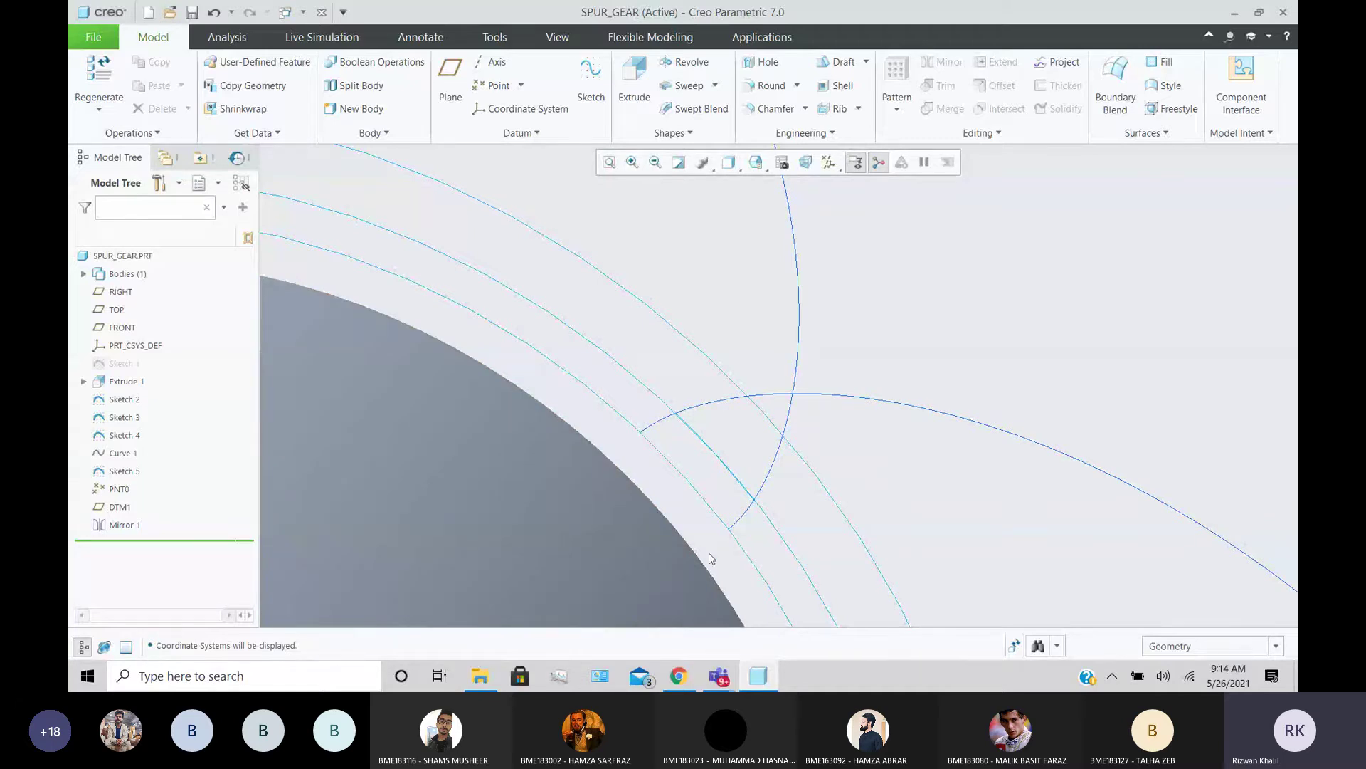
- Turn the display of the datum planes back on in the graphics area
scroll(703, 544, "down", 8)
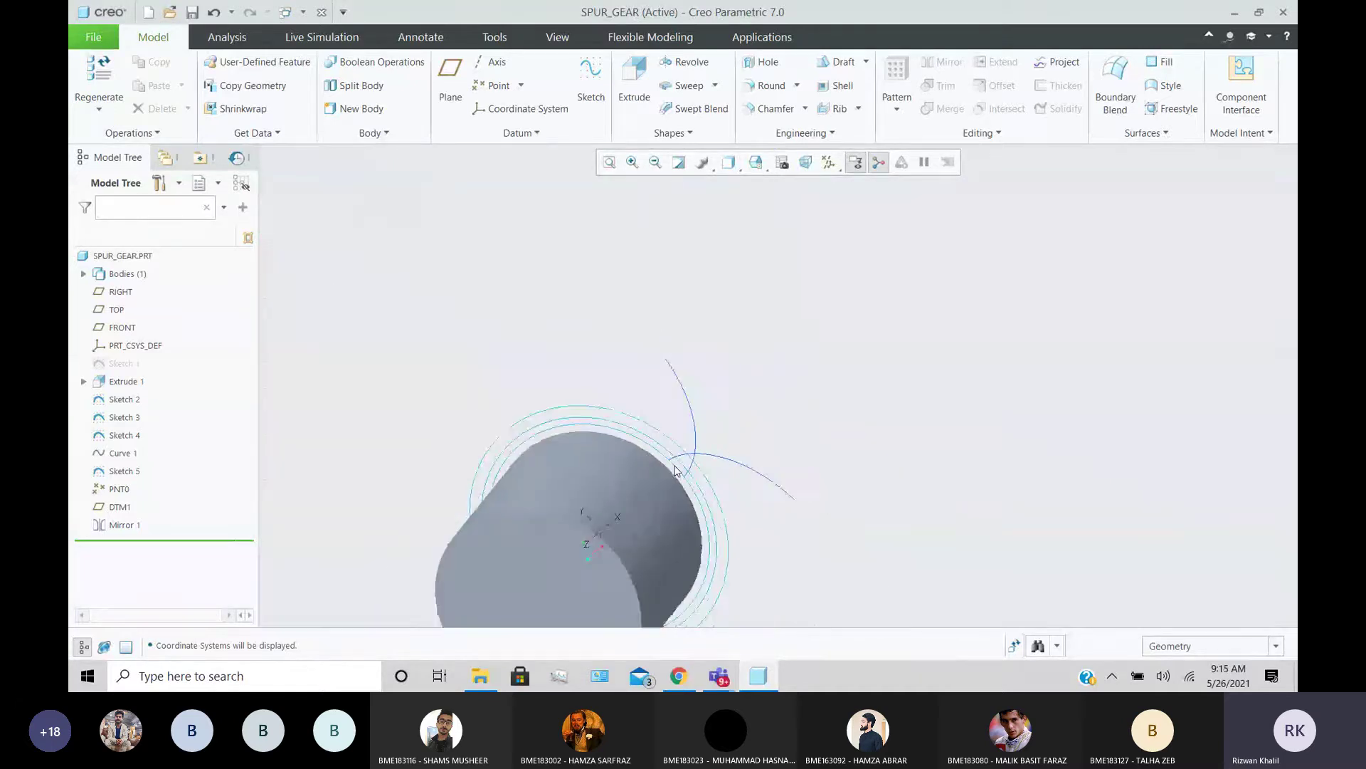
left_click(839, 170)
left_click(805, 185)
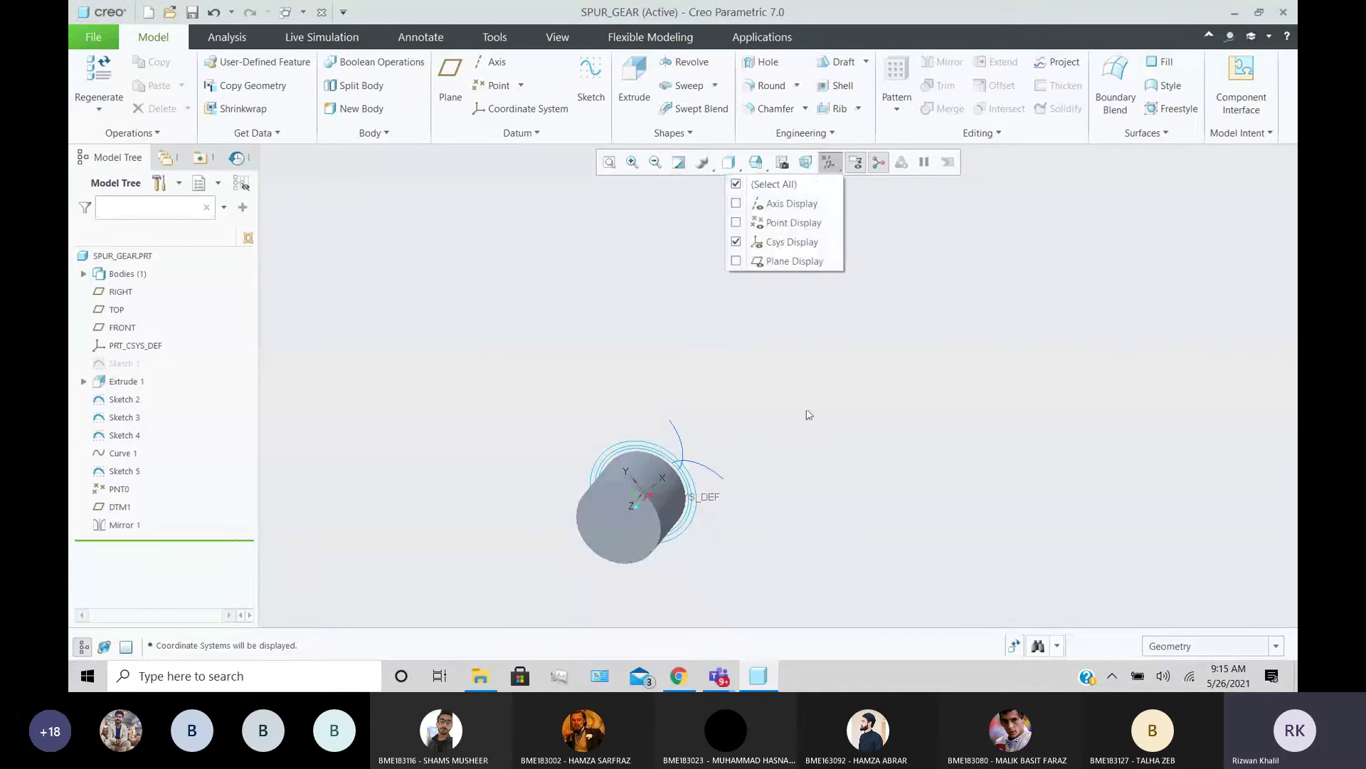
left_click(800, 473)
scroll(792, 503, "up", 5)
middle_click_drag(791, 554, 758, 515)
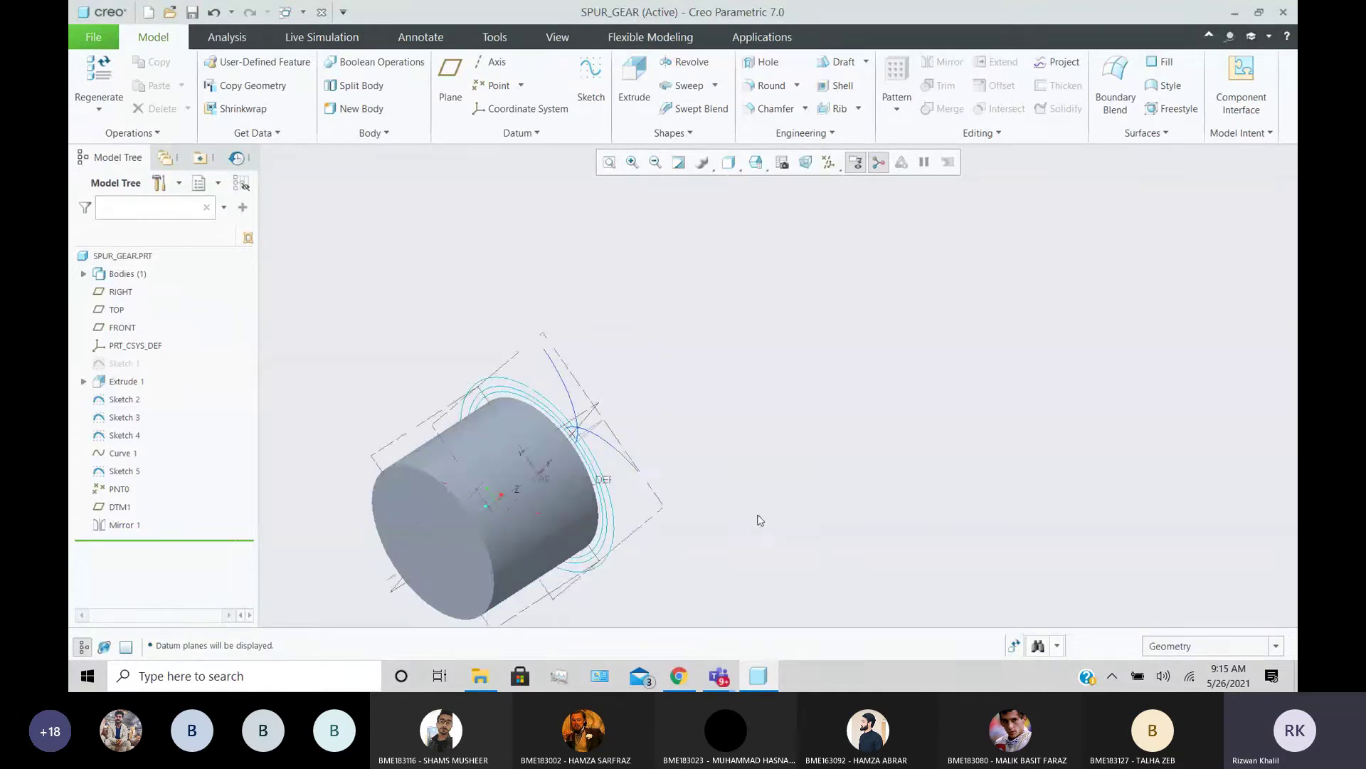
- Start a new sketch on the datum plane that contains the gear circles, at the end face of the cylinder
left_click(548, 346)
middle_click_drag(809, 384, 815, 391)
left_click(591, 79)
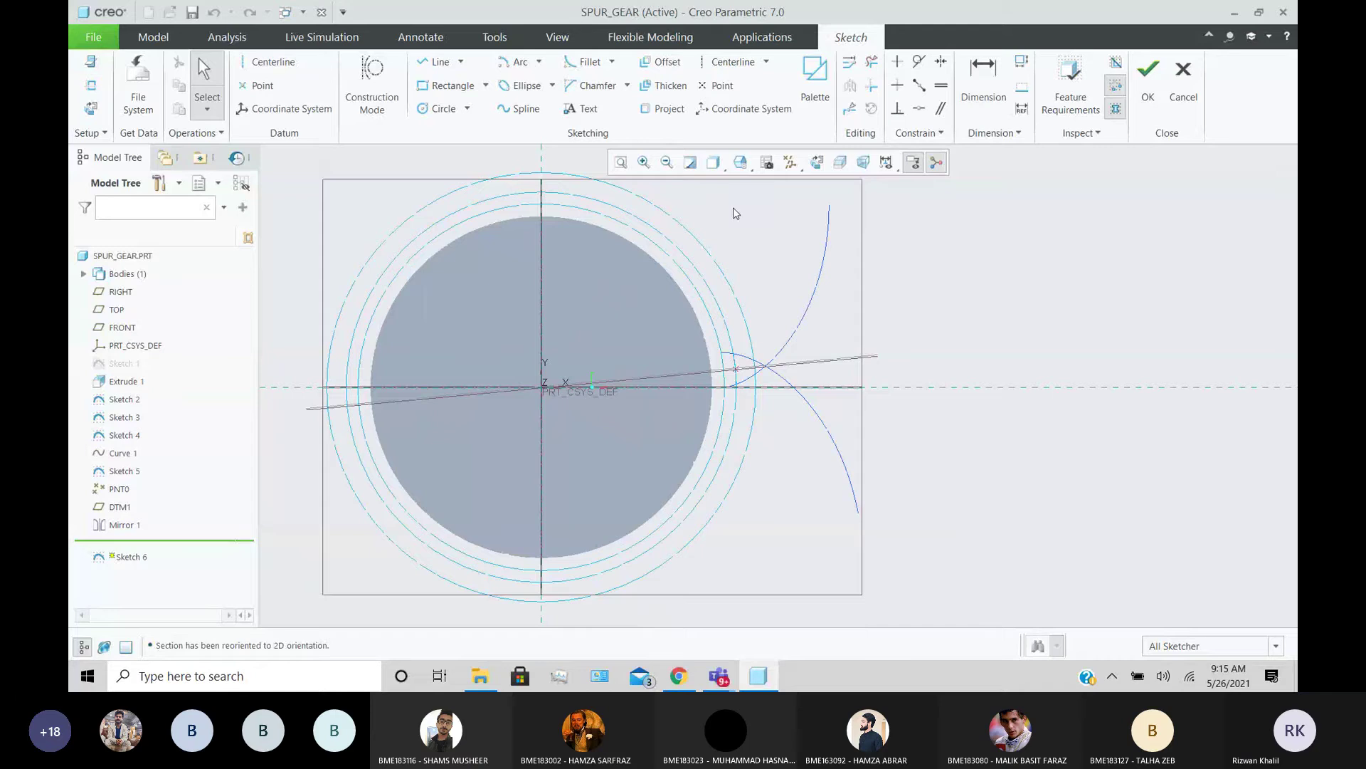
scroll(733, 210, "down", 2)
scroll(734, 211, "up", 4)
scroll(711, 188, "down", 2)
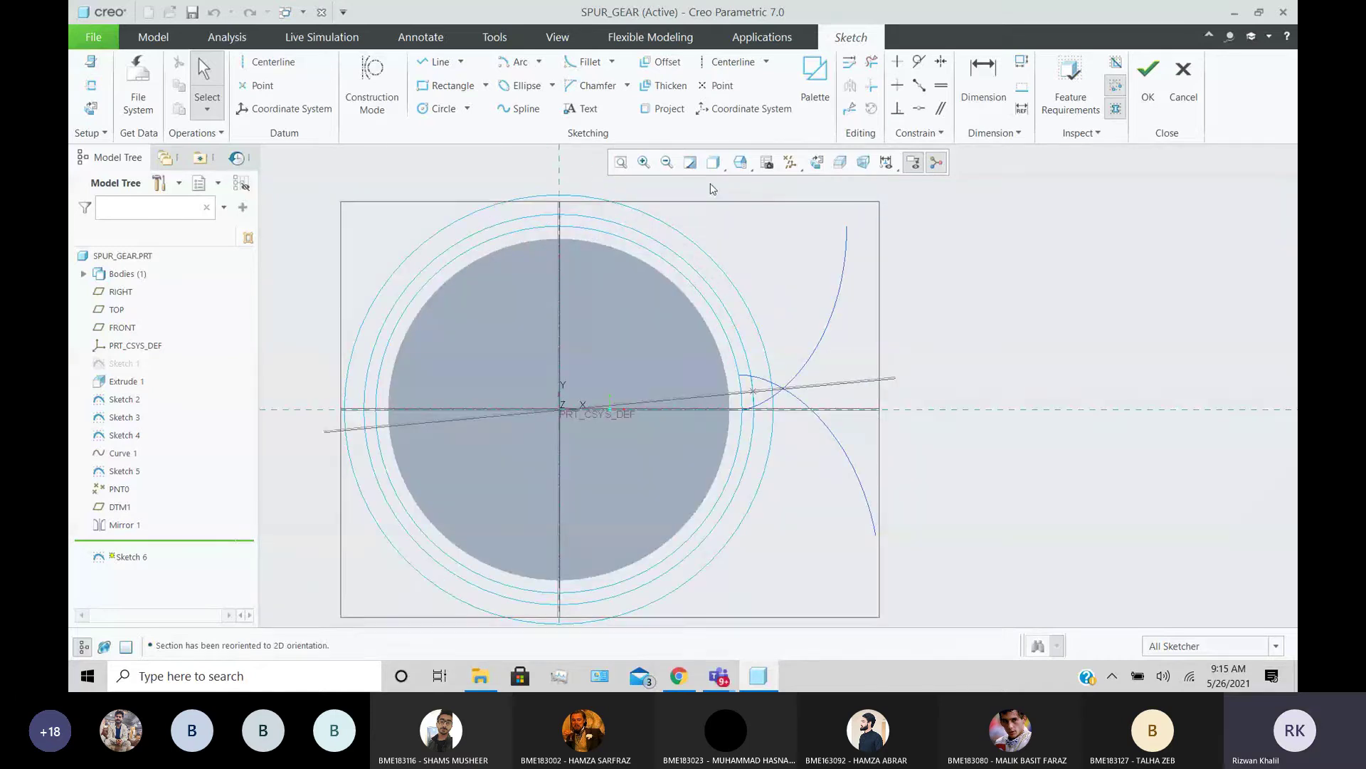
- Project the upper half of the outermost gear circle and both involute curves into the sketch as single edges
left_click(663, 111)
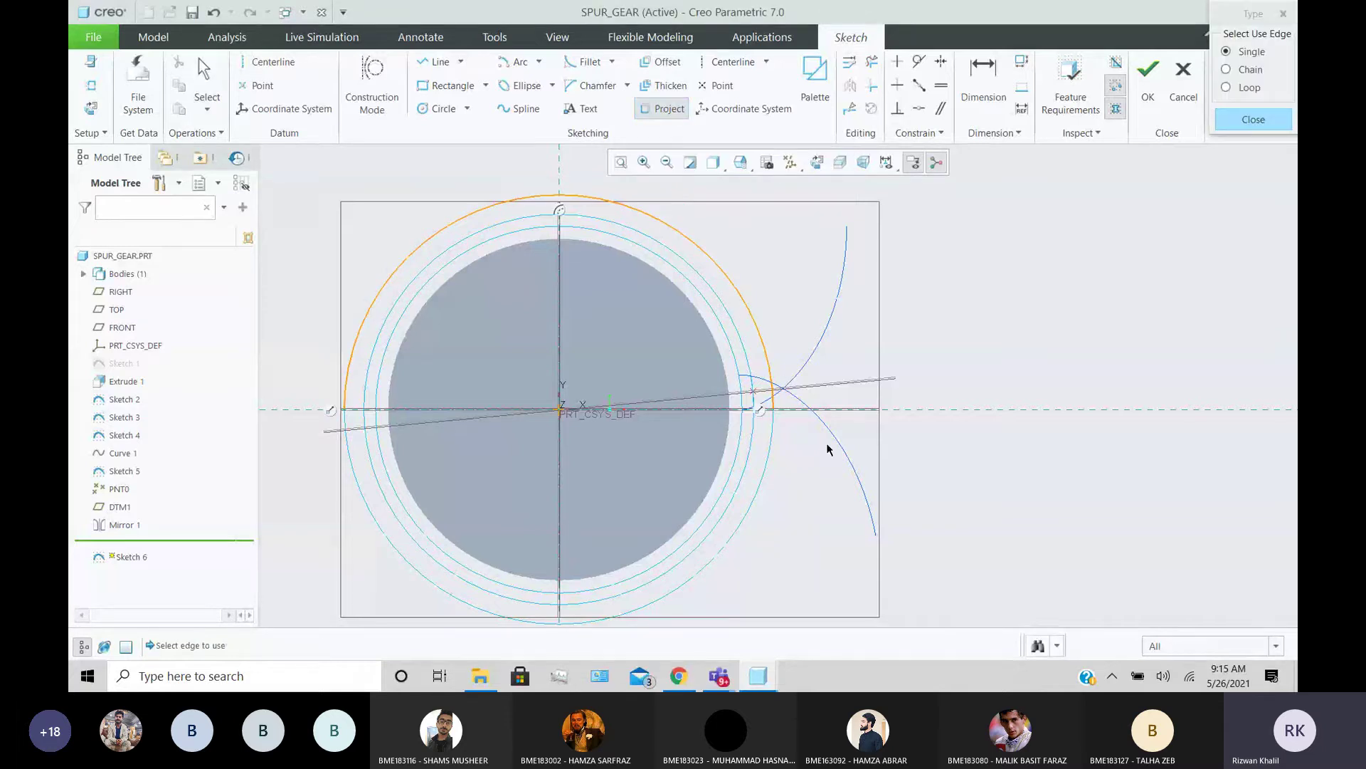
scroll(792, 409, "down", 5)
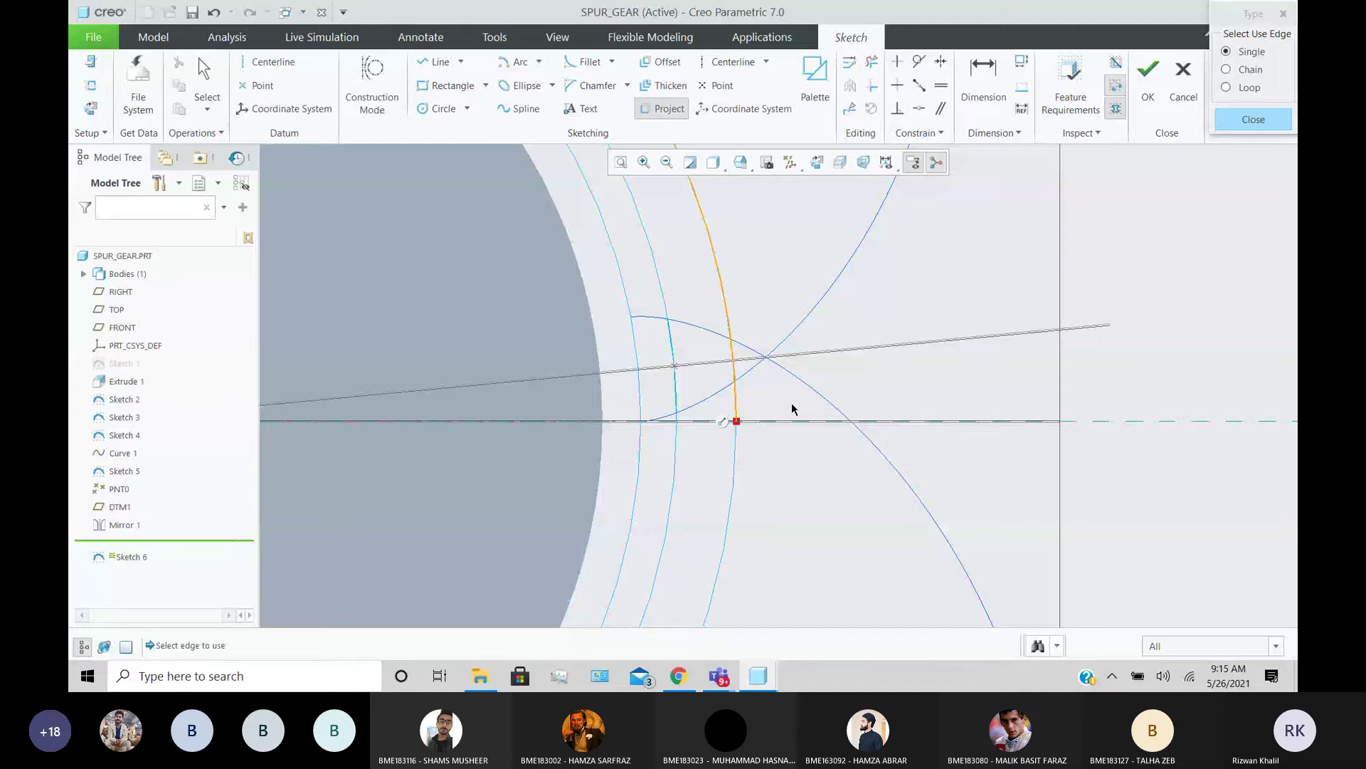
left_click(677, 325)
left_click(677, 327)
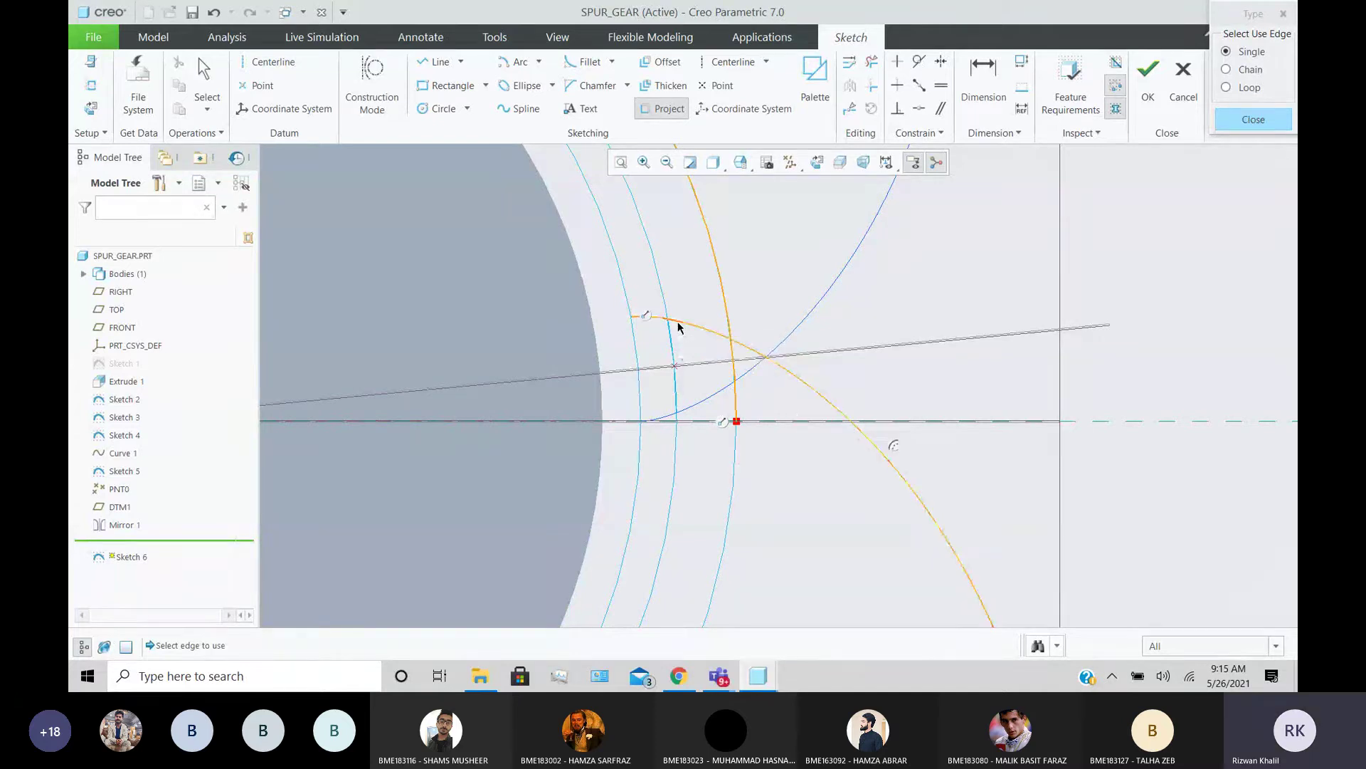
left_click(712, 398)
scroll(626, 371, "up", 2)
- Project both halves of the cylinder's circular edge into the sketch and finish projecting
left_click(610, 427)
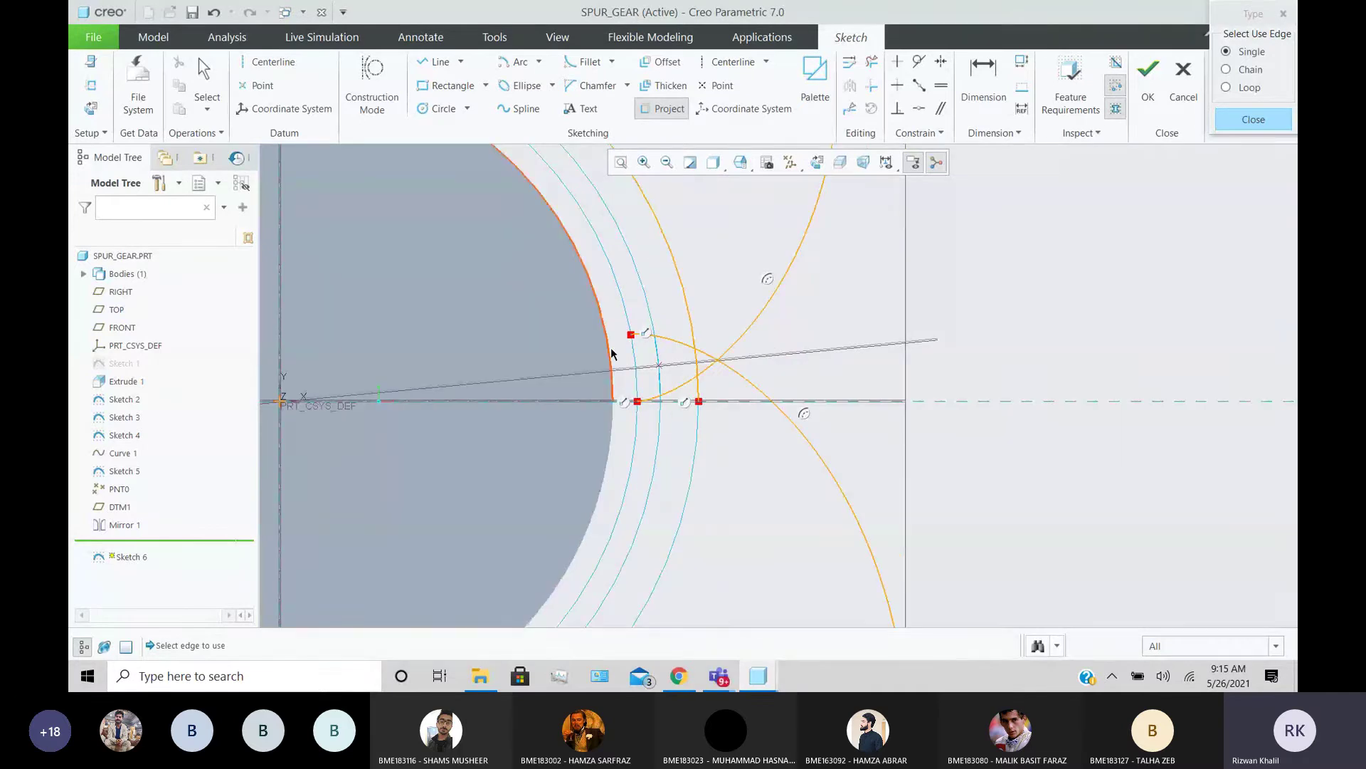
scroll(610, 430, "down", 1)
scroll(610, 430, "down", 2)
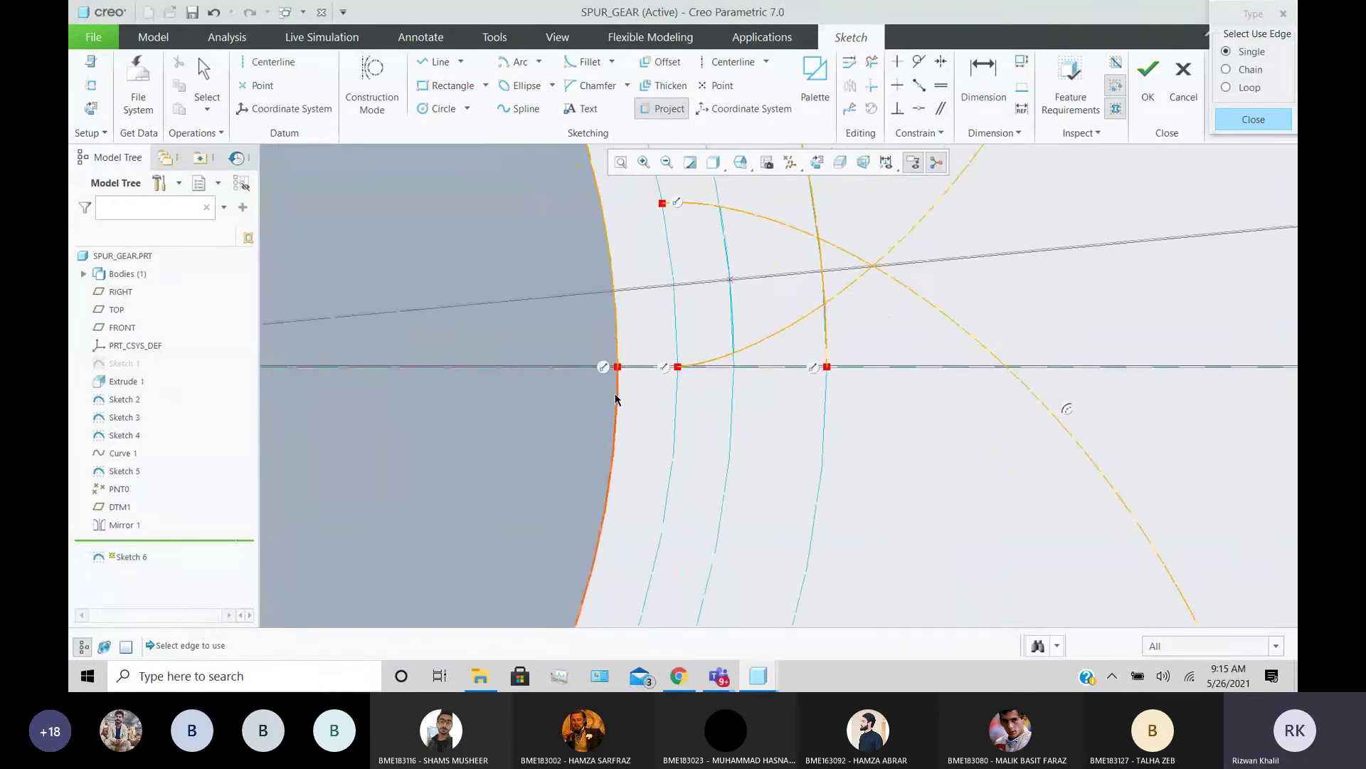
scroll(726, 526, "up", 3)
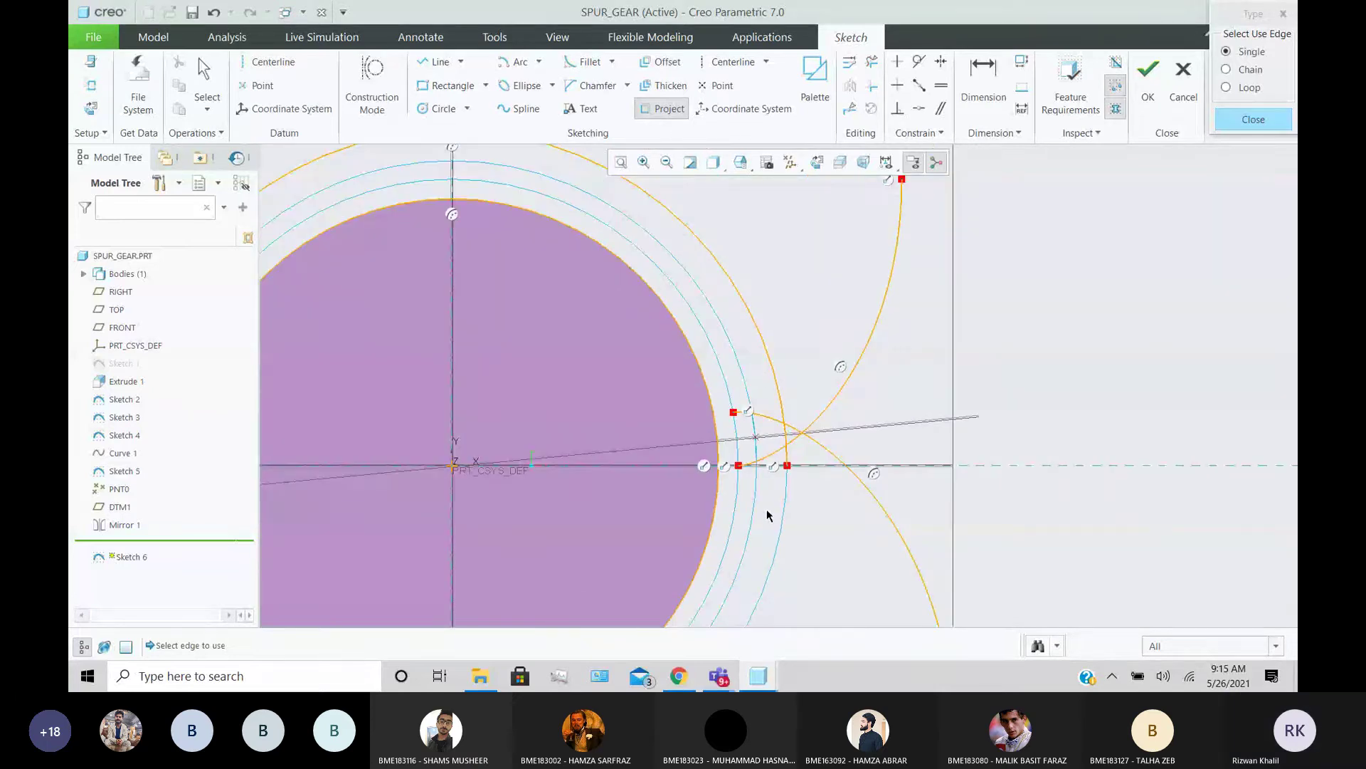
scroll(765, 513, "up", 2)
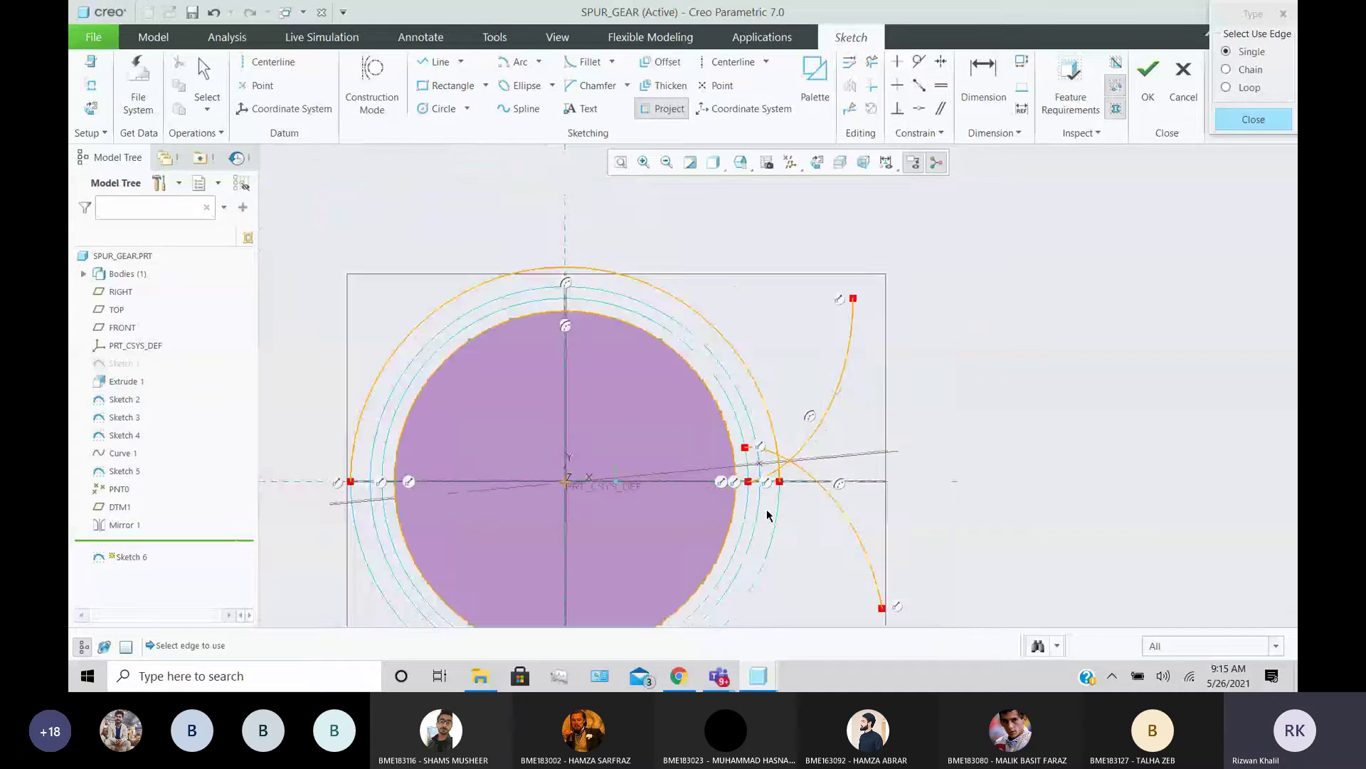
scroll(797, 573, "down", 4)
scroll(677, 245, "down", 2)
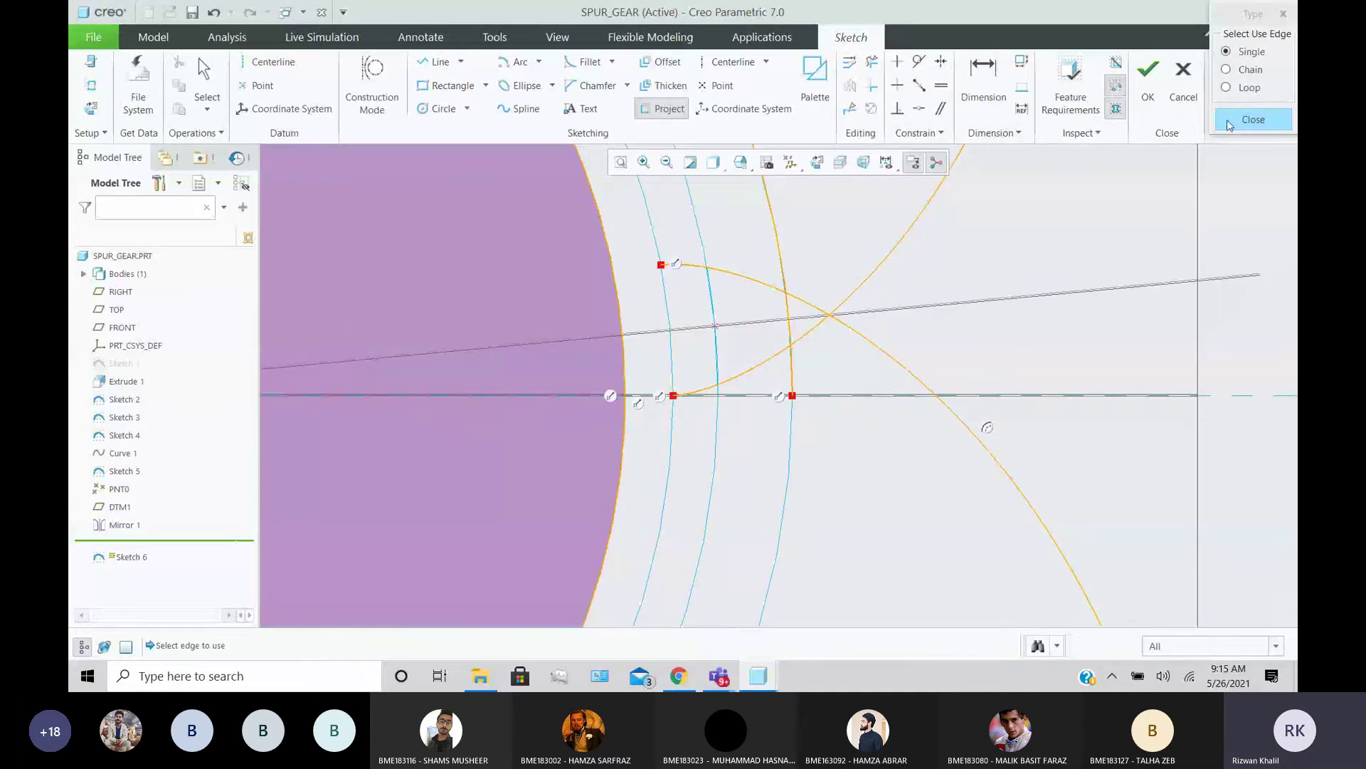
left_click(1253, 120)
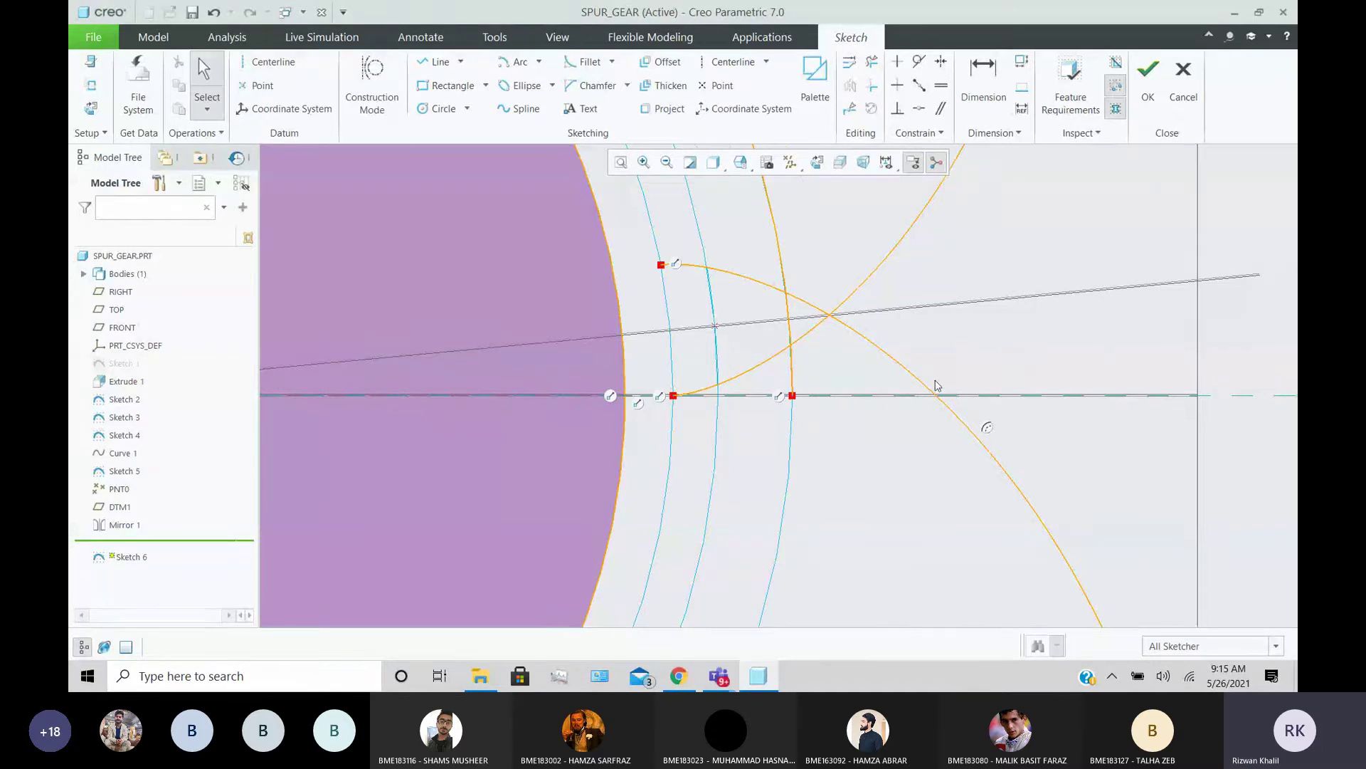
- Draw a line from the inner end of the upper involute, tangent to it, to just inside the cylinder's edge
scroll(947, 393, "up", 2)
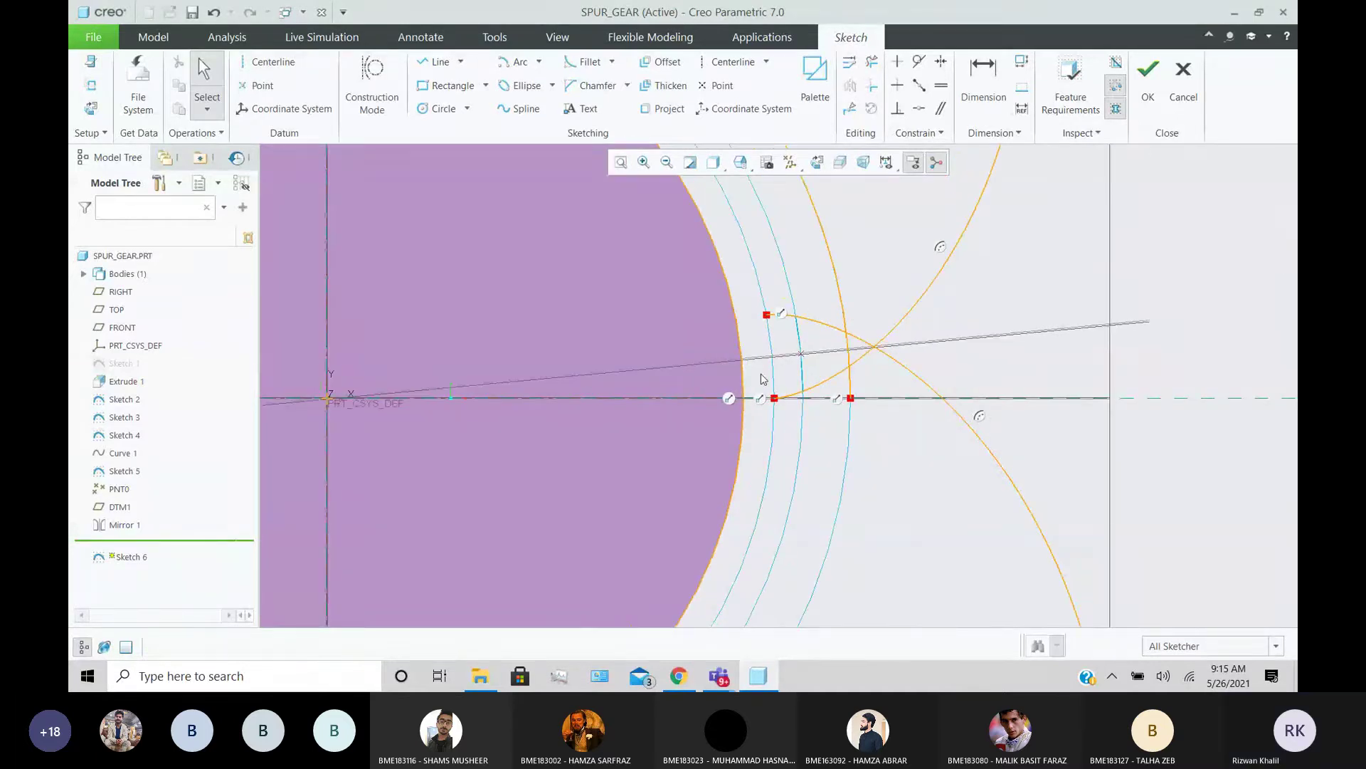
left_click(435, 62)
scroll(774, 337, "down", 2)
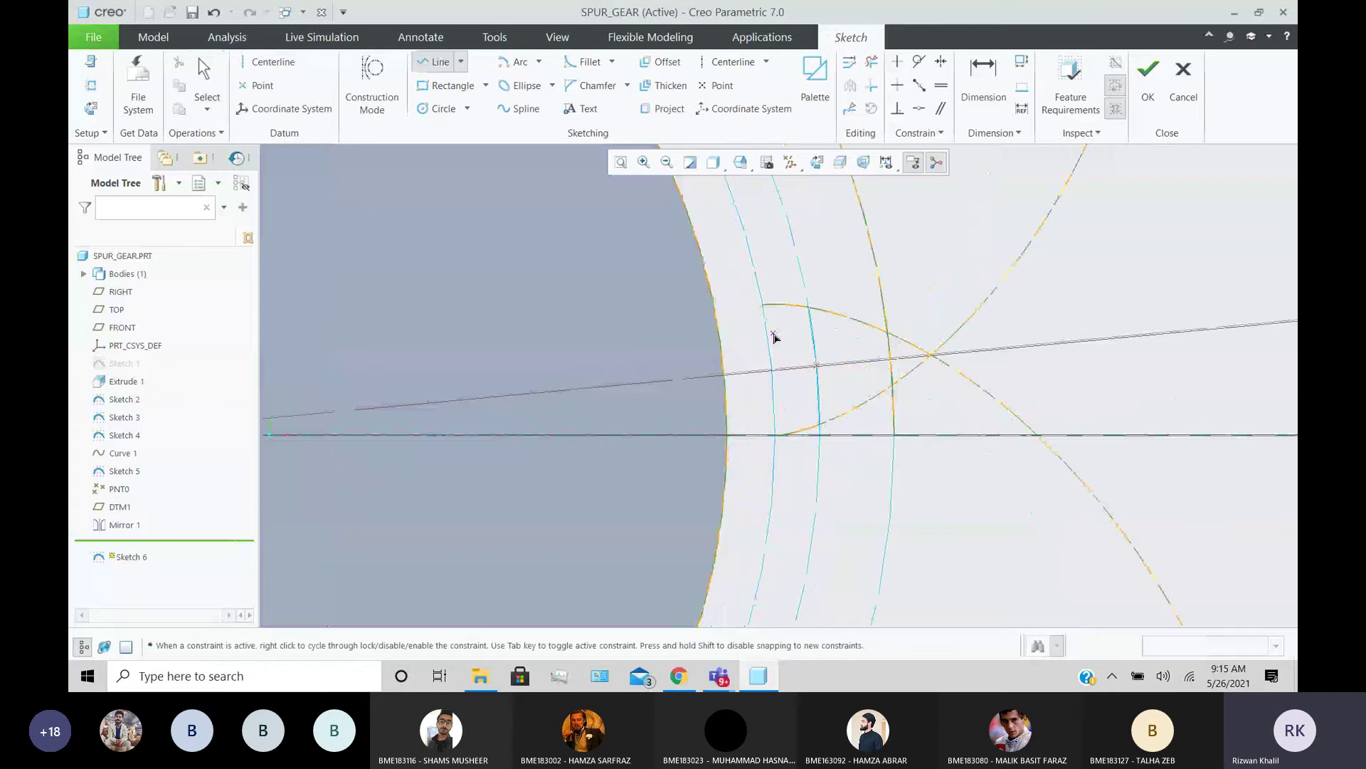
scroll(770, 324, "down", 1)
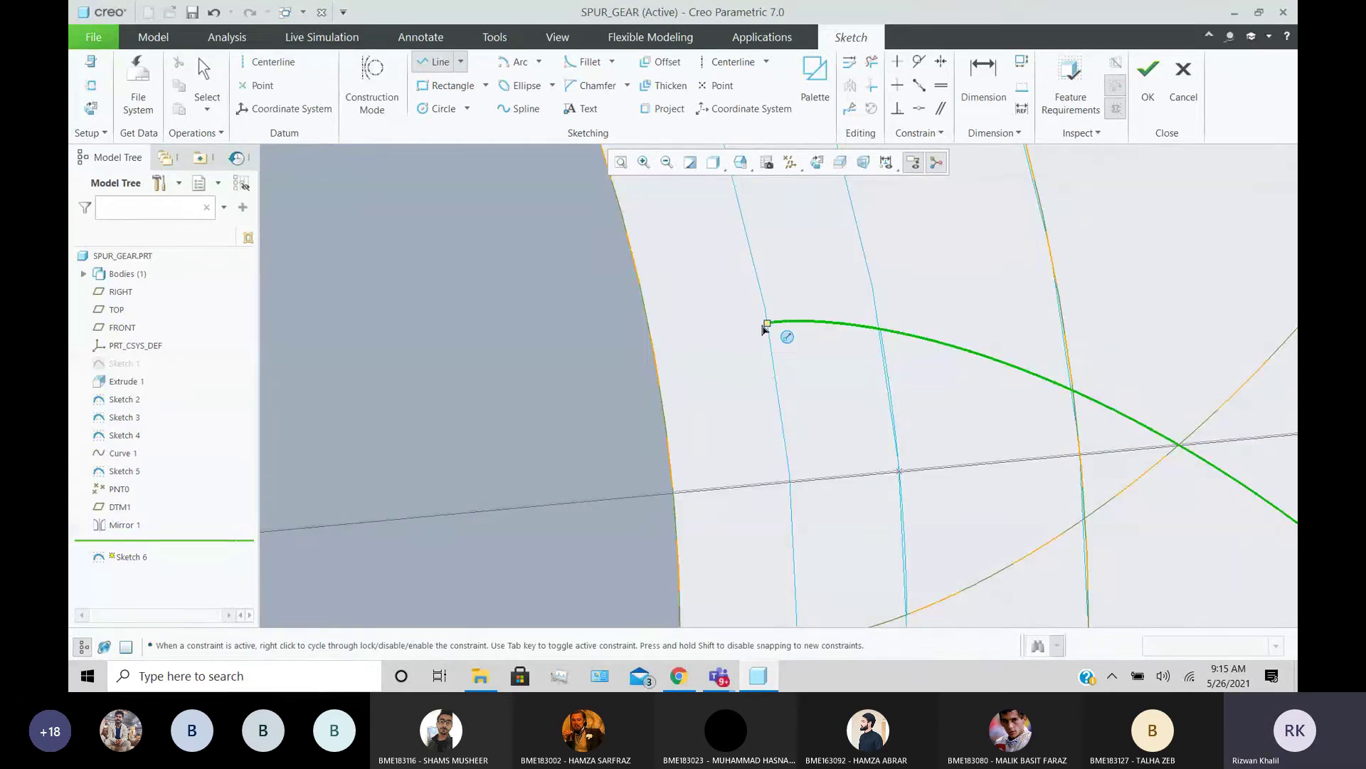
left_click(766, 324)
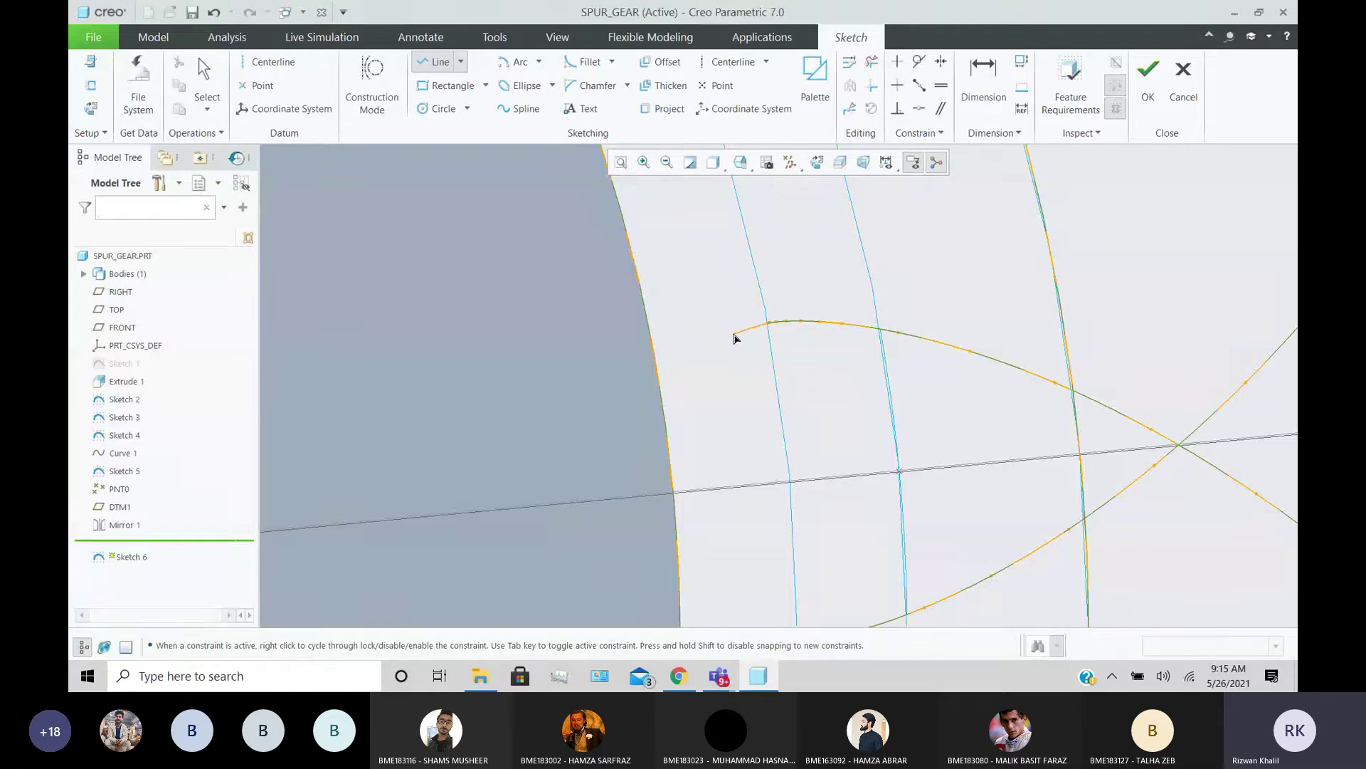
left_click(626, 352)
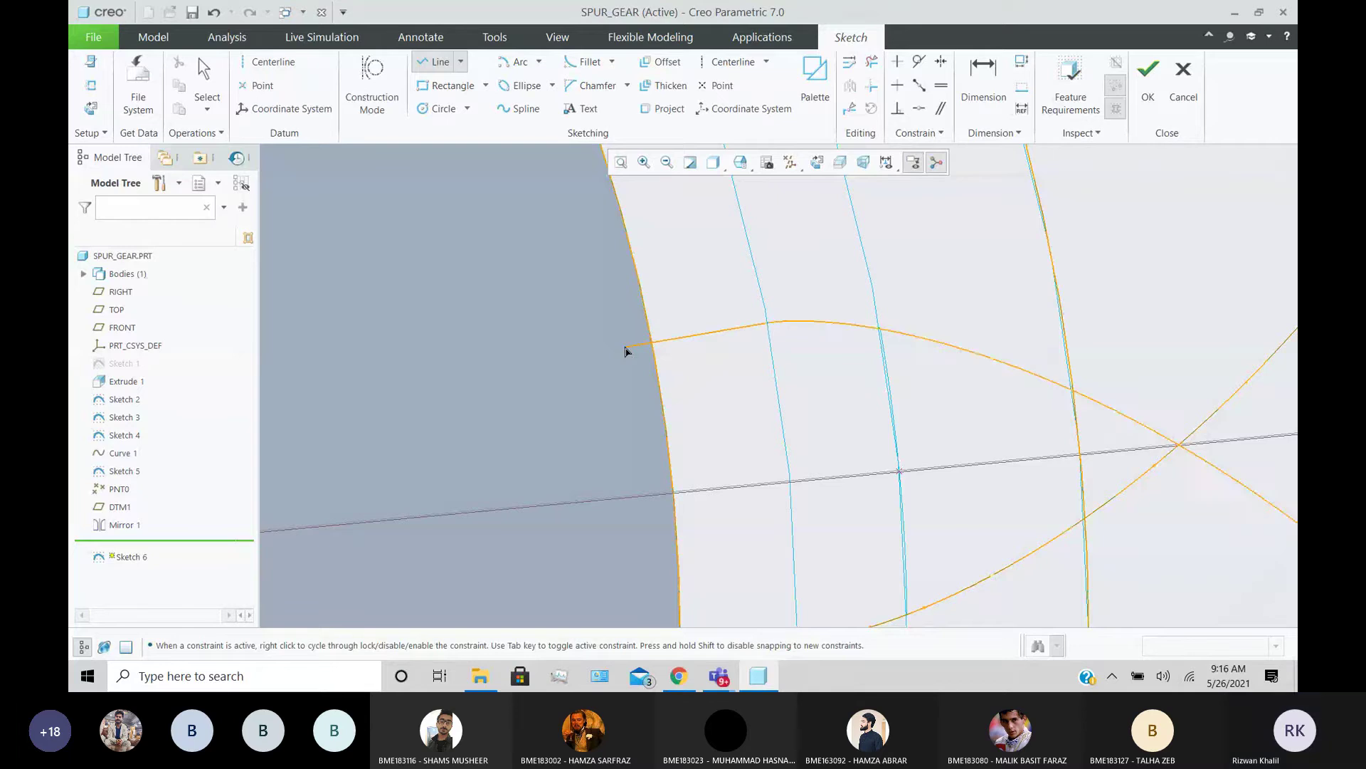
- Draw a line from the inner end of the lower involute to just inside the cylinder's edge, parallel and equal to the upper line
scroll(665, 330, "down", 3)
scroll(676, 405, "up", 2)
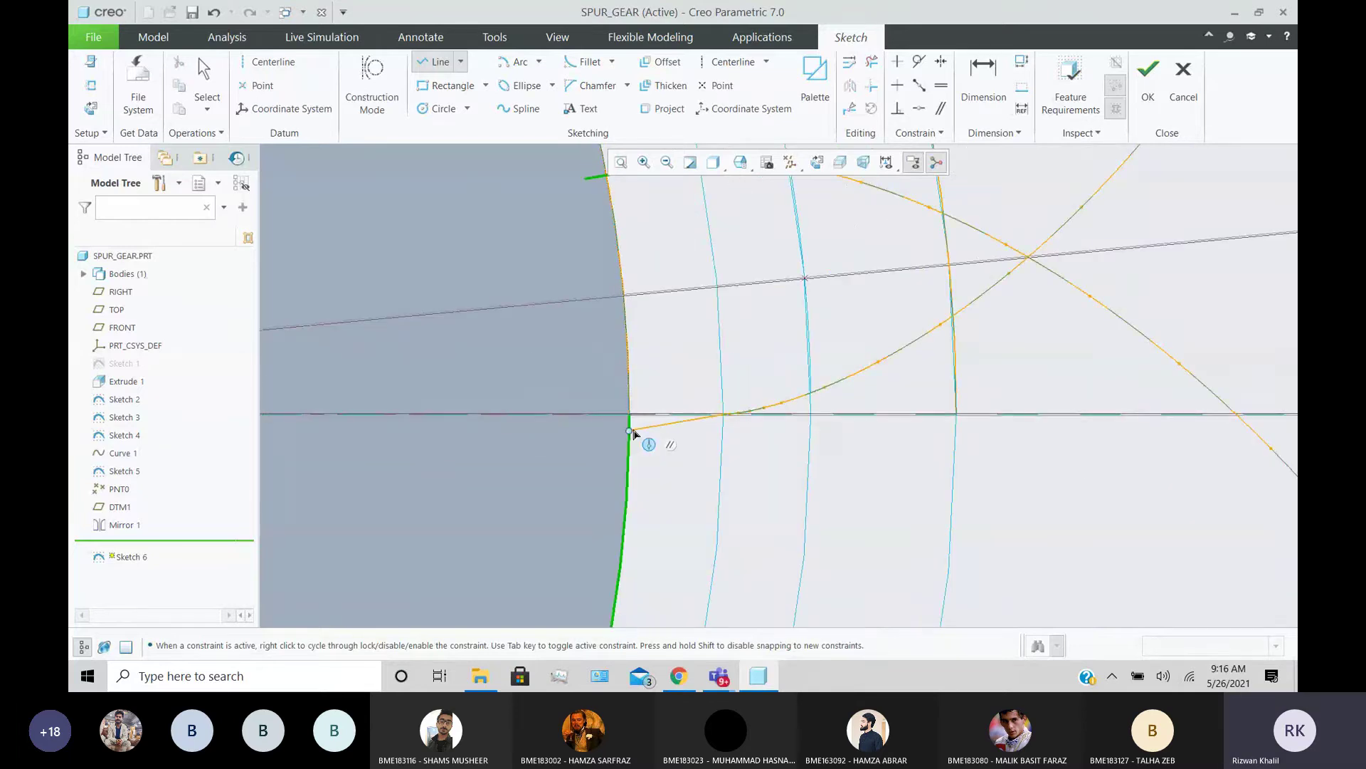
scroll(590, 418, "down", 3)
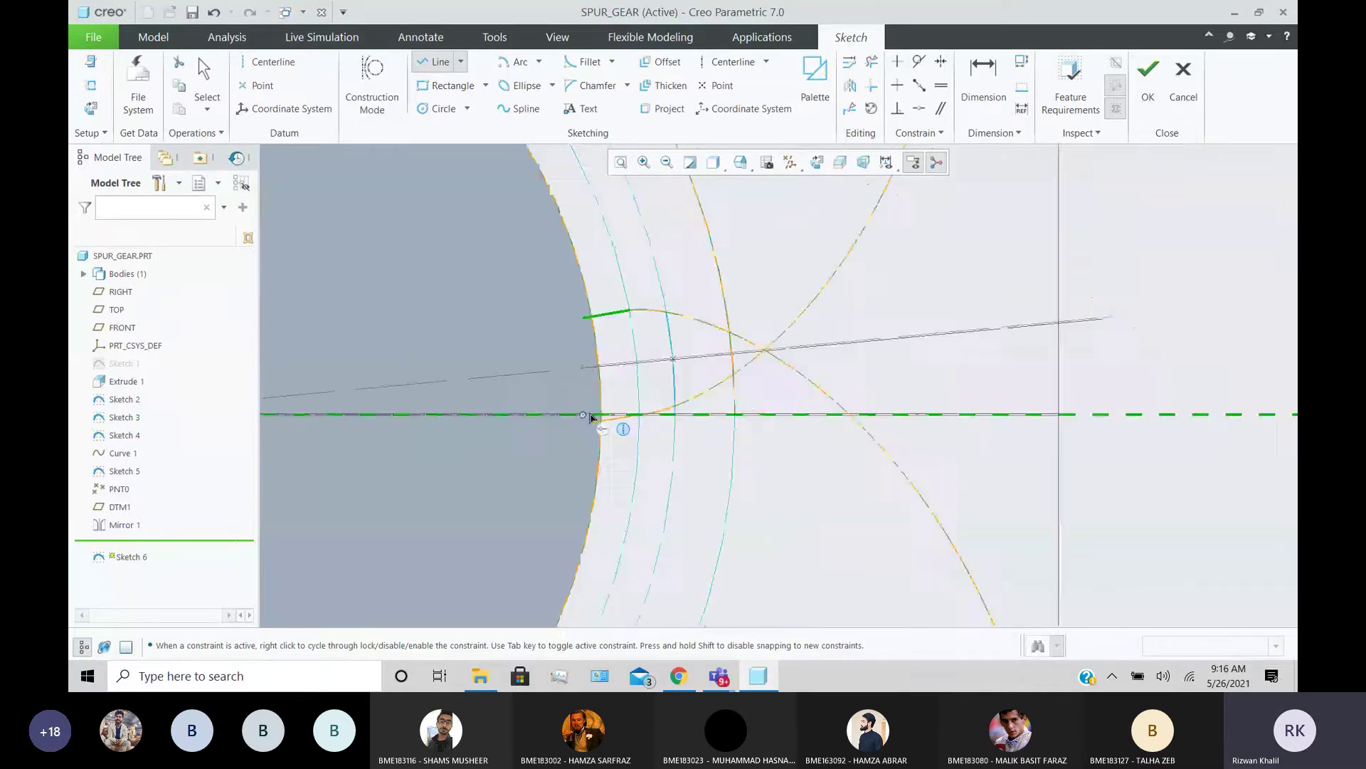
left_click(595, 419)
- Inspect the sketched root lines against the cylinder from an angle and restore the sketch's 2D orientation
middle_click_drag(595, 418, 669, 462)
scroll(667, 459, "down", 5)
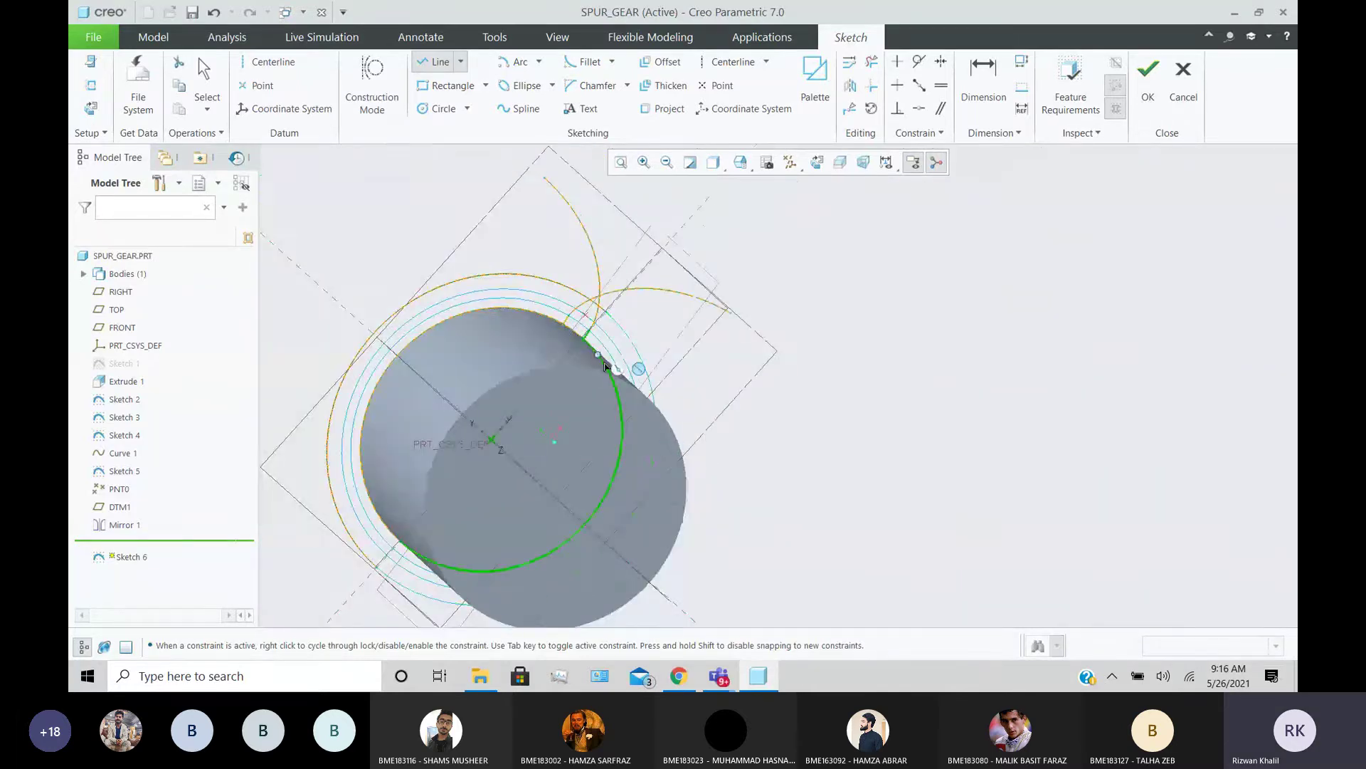
middle_click_drag(610, 367, 550, 436)
scroll(610, 317, "up", 4)
scroll(608, 329, "down", 2)
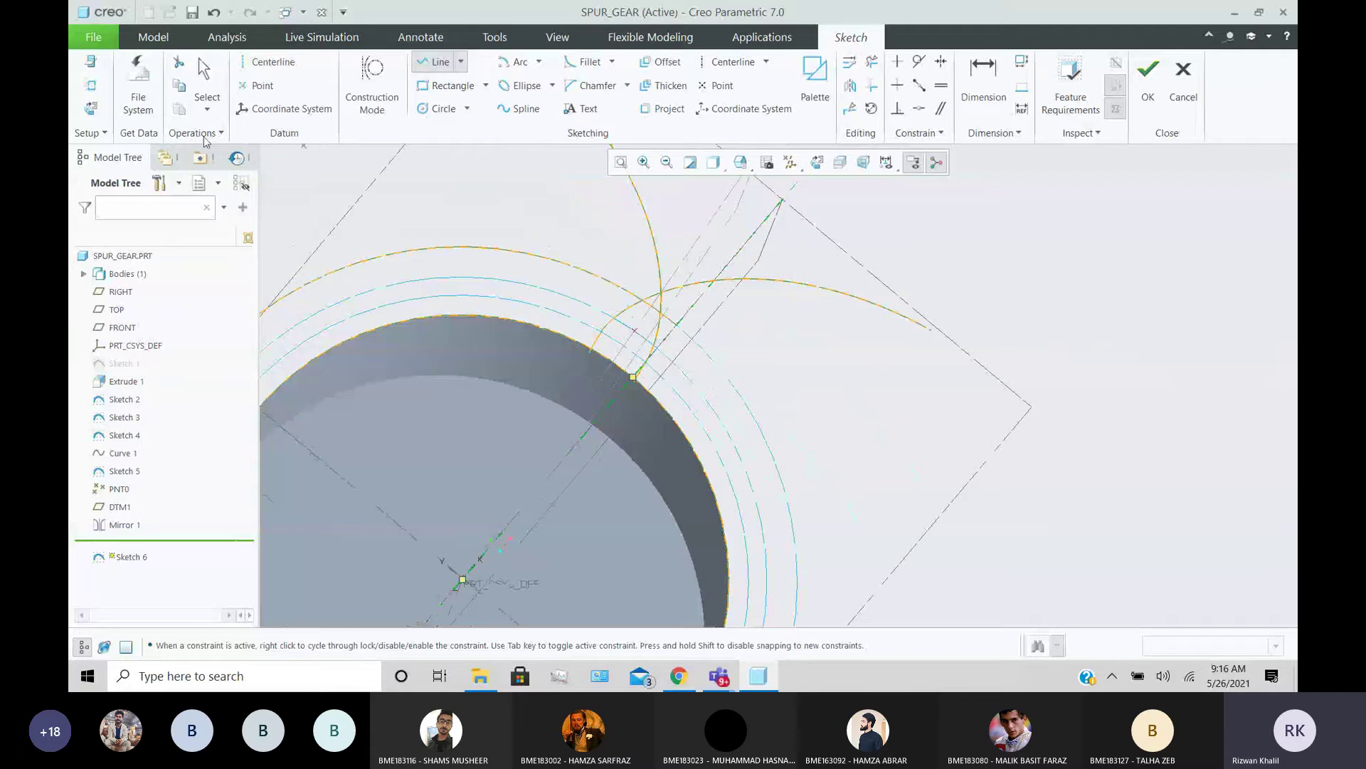
left_click(90, 107)
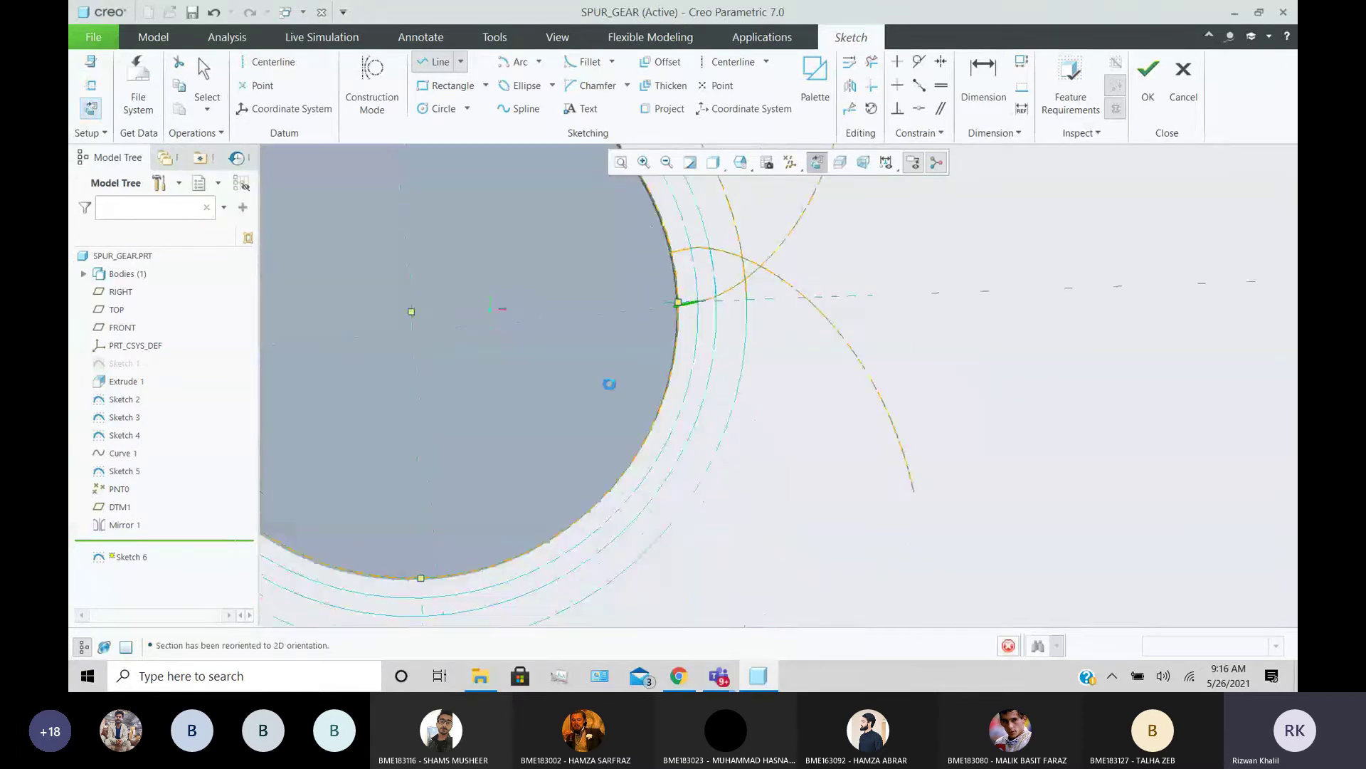
scroll(726, 263, "up", 2)
scroll(709, 242, "down", 2)
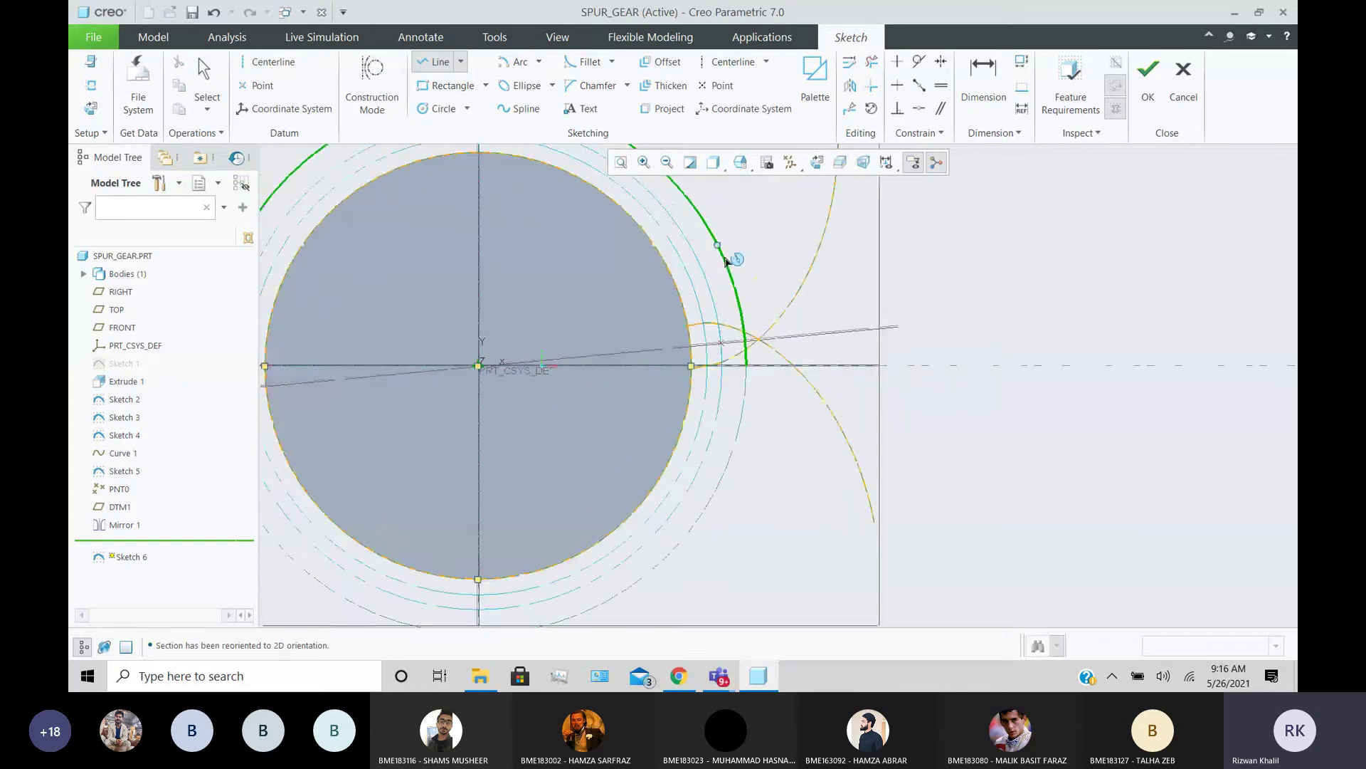
scroll(726, 262, "up", 3)
scroll(738, 244, "down", 2)
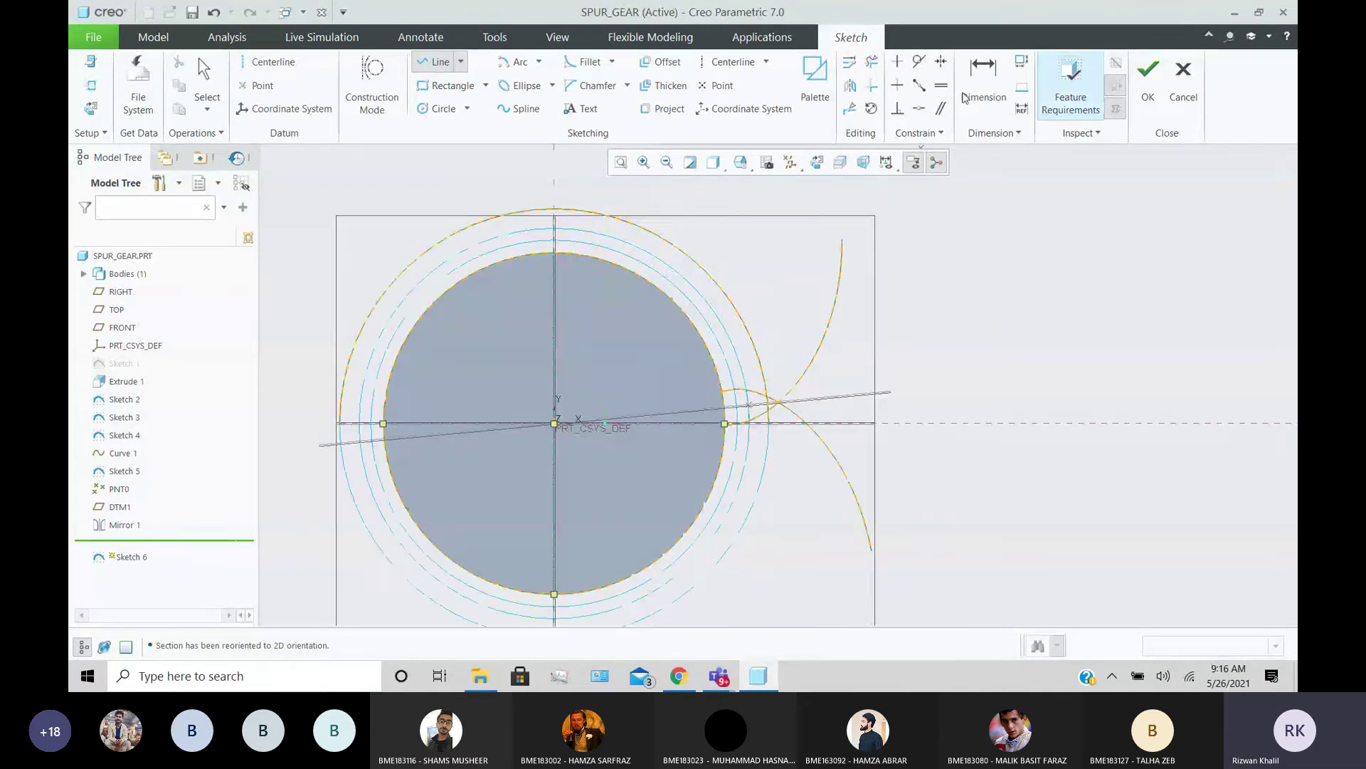
- Trim off both involutes beyond the outermost circle and the projected arc portions adjoining the tooth
left_click(872, 62)
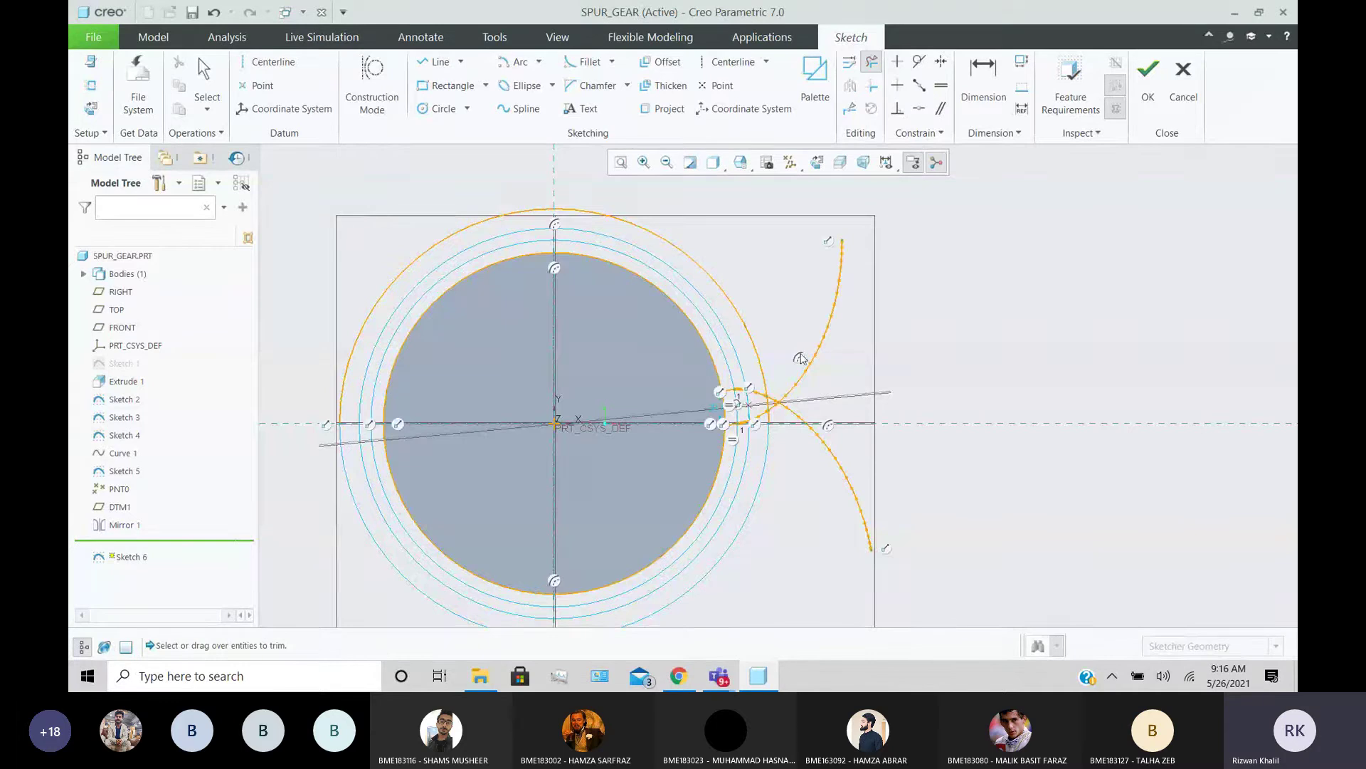
scroll(799, 360, "down", 5)
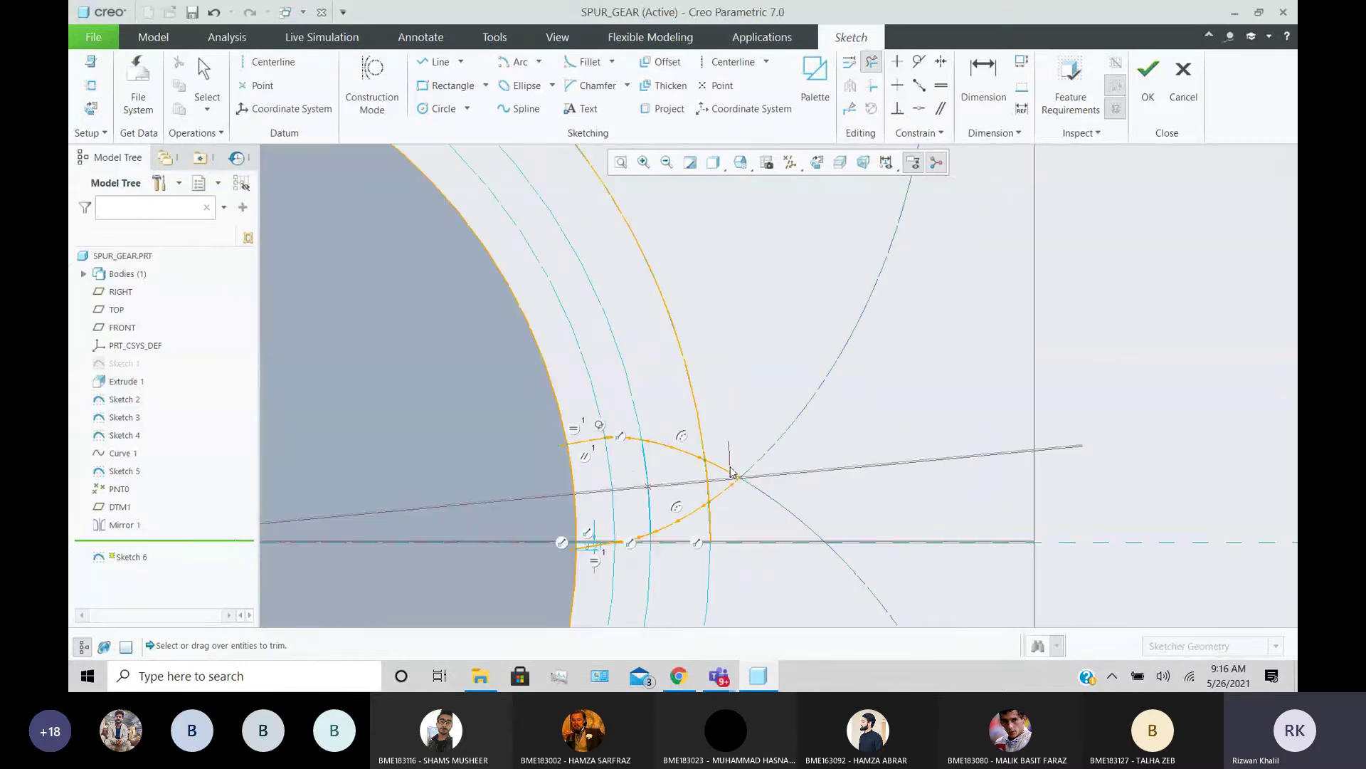
left_click_drag(731, 467, 704, 531)
left_click_drag(711, 405, 669, 388)
- Trim the overhanging ends of the two root lines inside the cylinder's edge
scroll(550, 400, "down", 5)
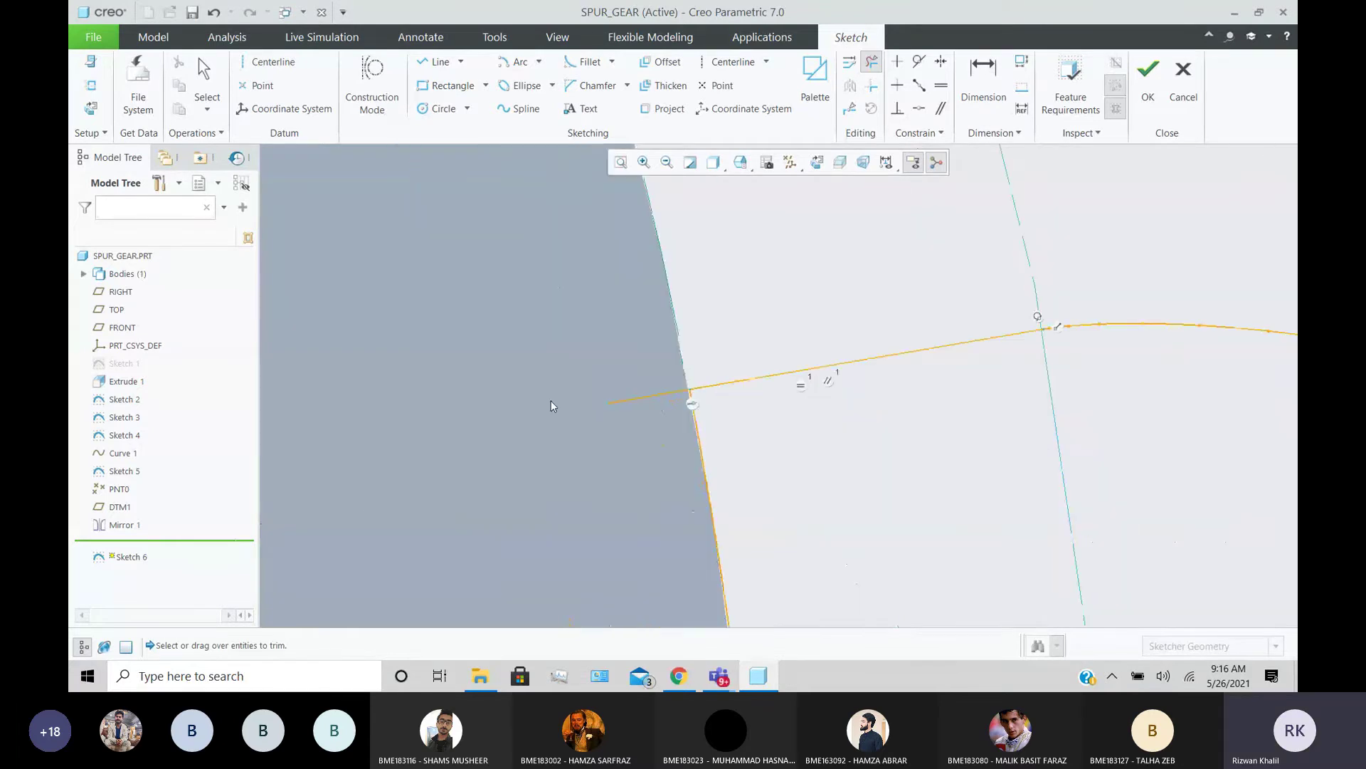
left_click(610, 403)
scroll(561, 320, "up", 5)
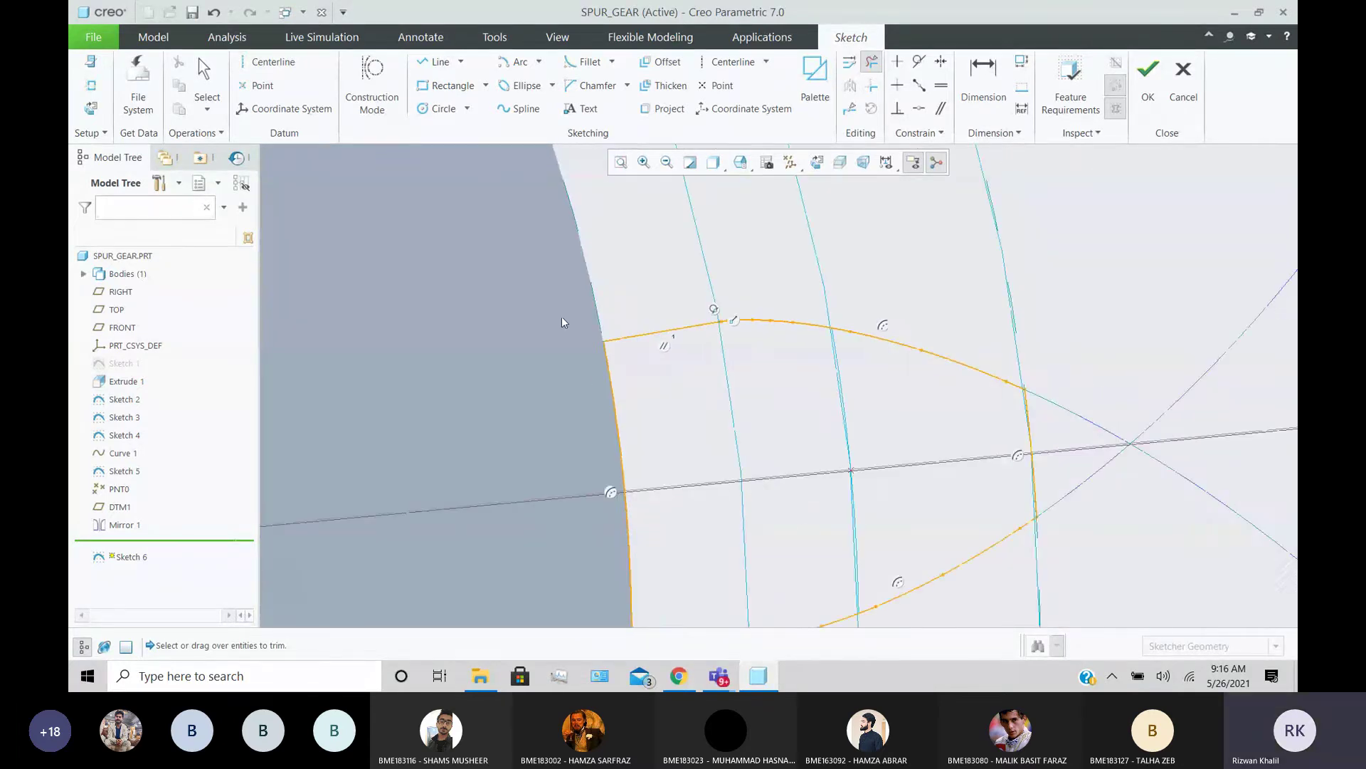
scroll(561, 316, "up", 3)
scroll(558, 398, "down", 8)
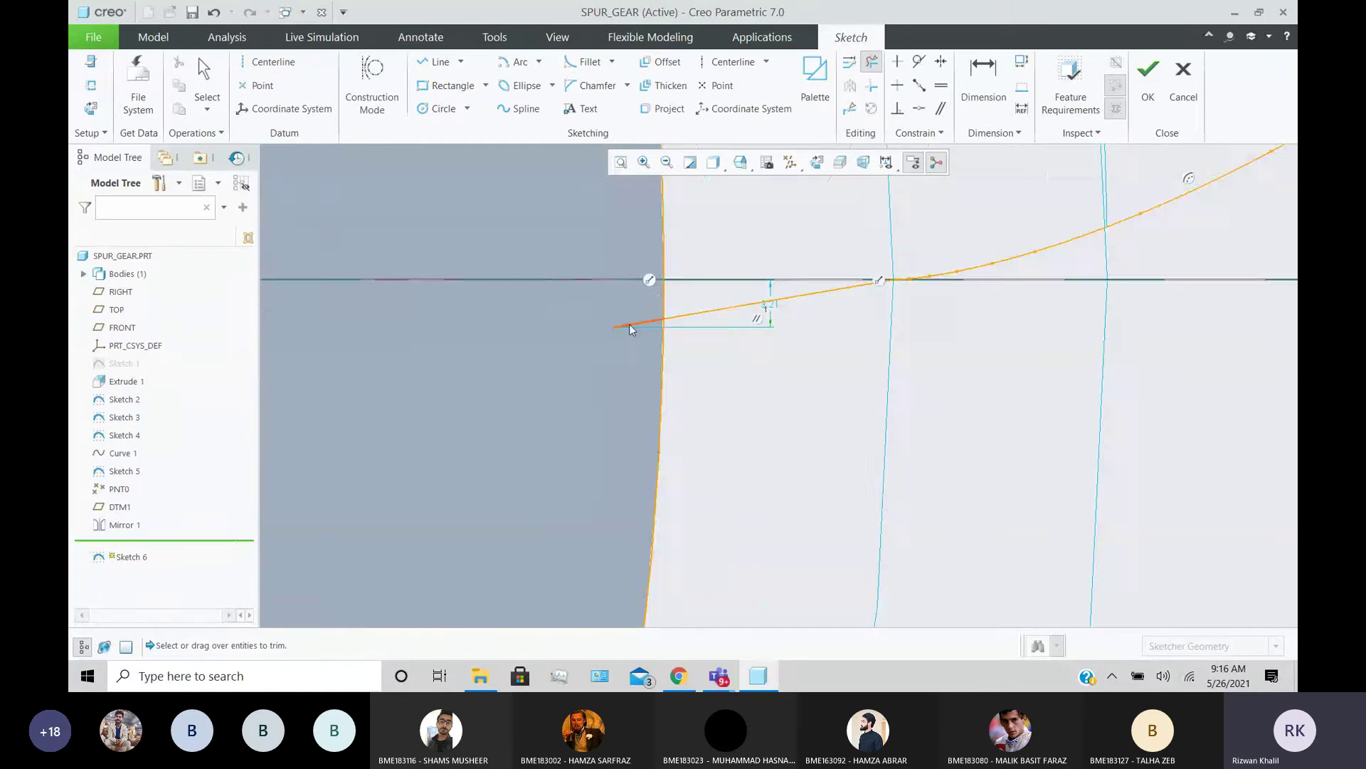
left_click(631, 324)
scroll(576, 339, "up", 4)
scroll(575, 344, "up", 3)
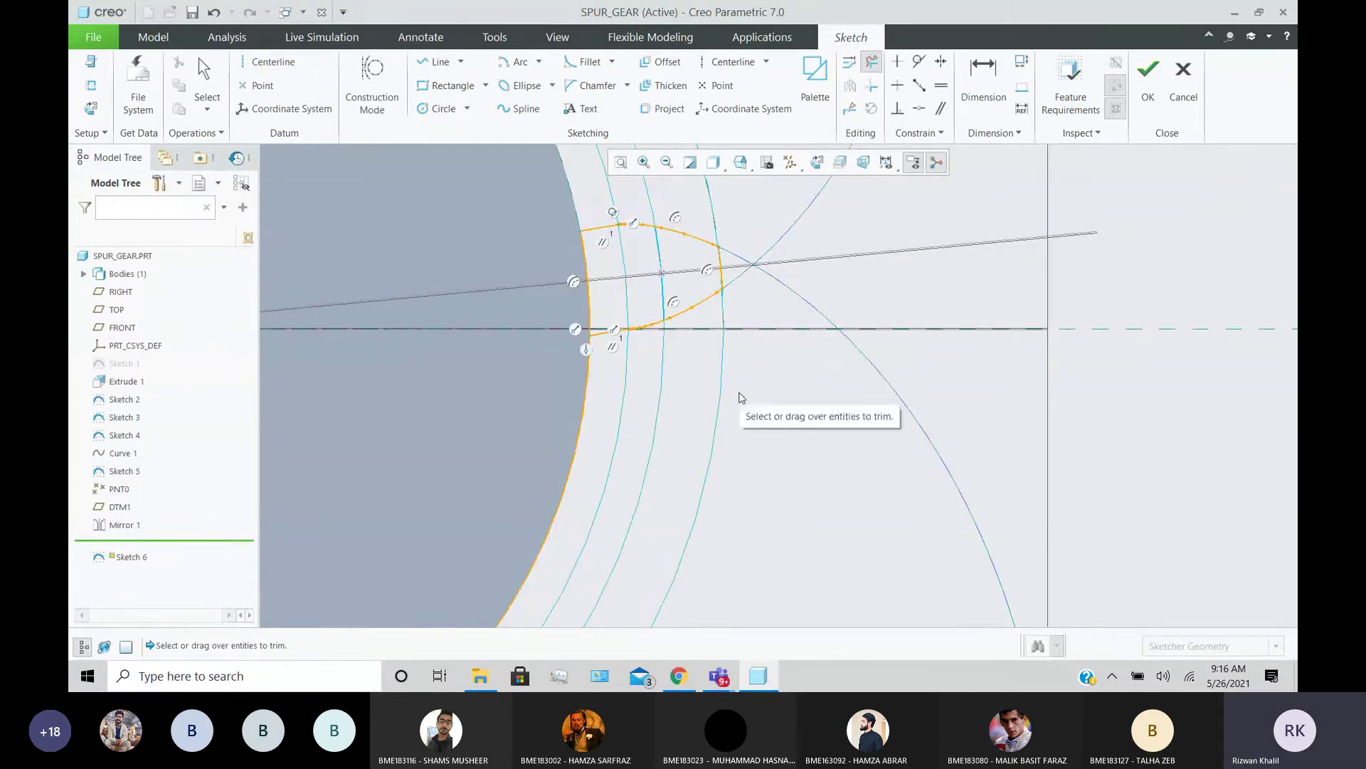
- Trim away the remaining cylinder-edge and outer-circle arcs outside the tooth, leaving a single closed tooth profile
scroll(743, 399, "up", 4)
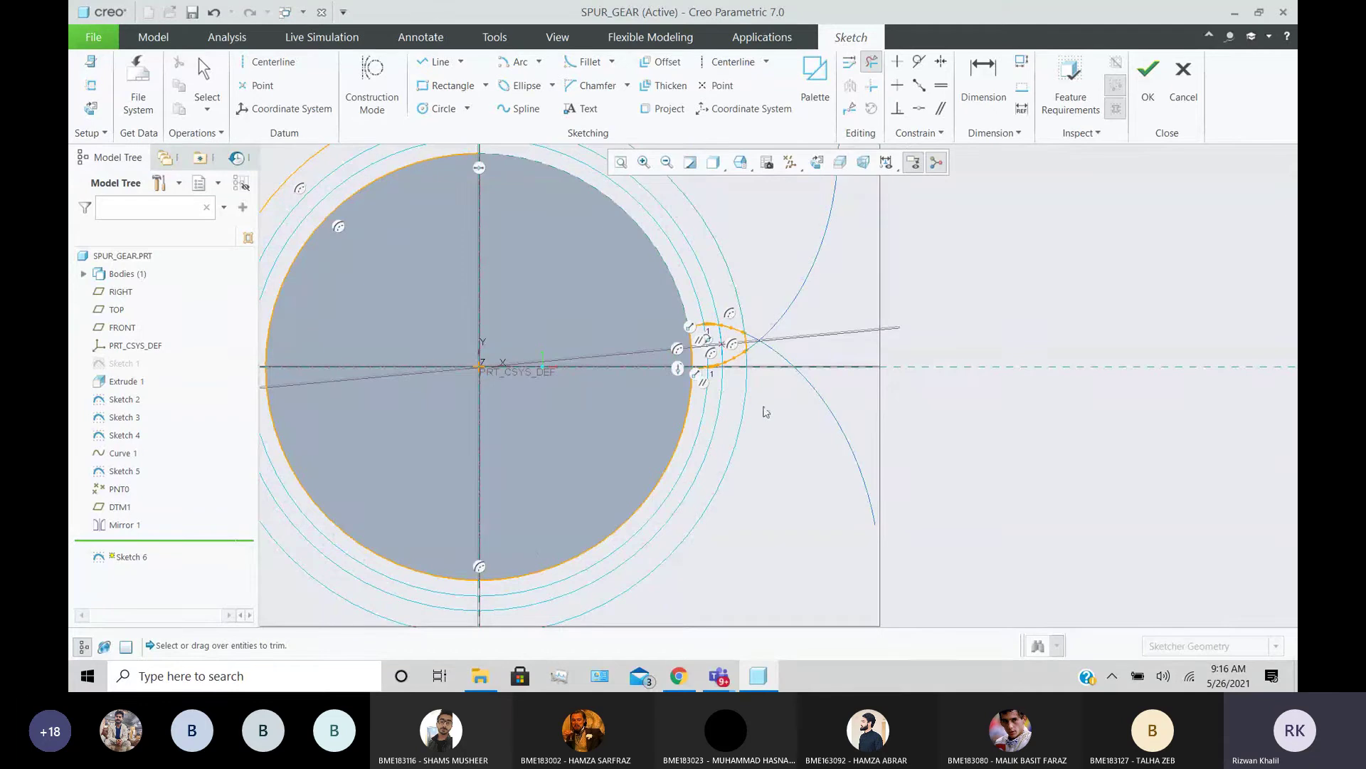
left_click_drag(667, 454, 401, 567)
left_click(336, 206)
scroll(644, 299, "up", 3)
middle_click(651, 323)
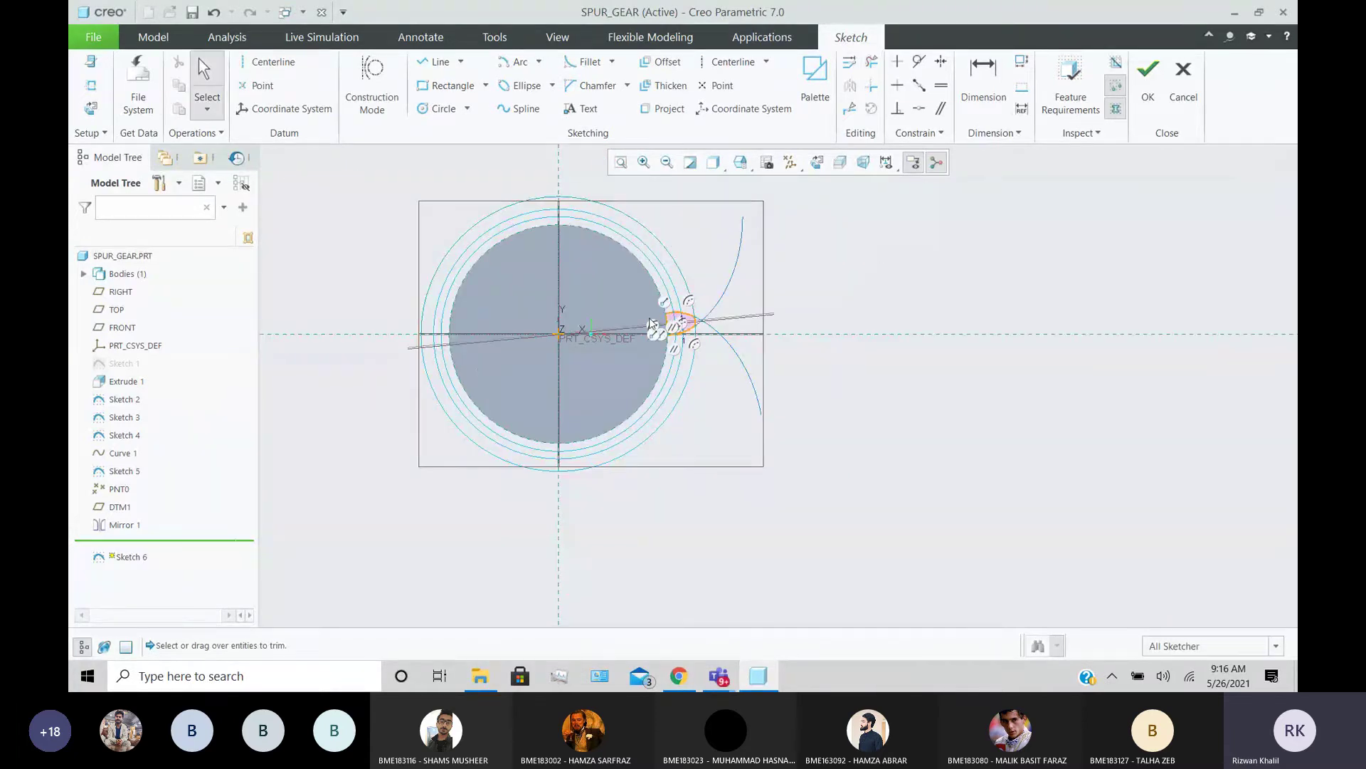
scroll(683, 323, "down", 5)
scroll(685, 327, "up", 3)
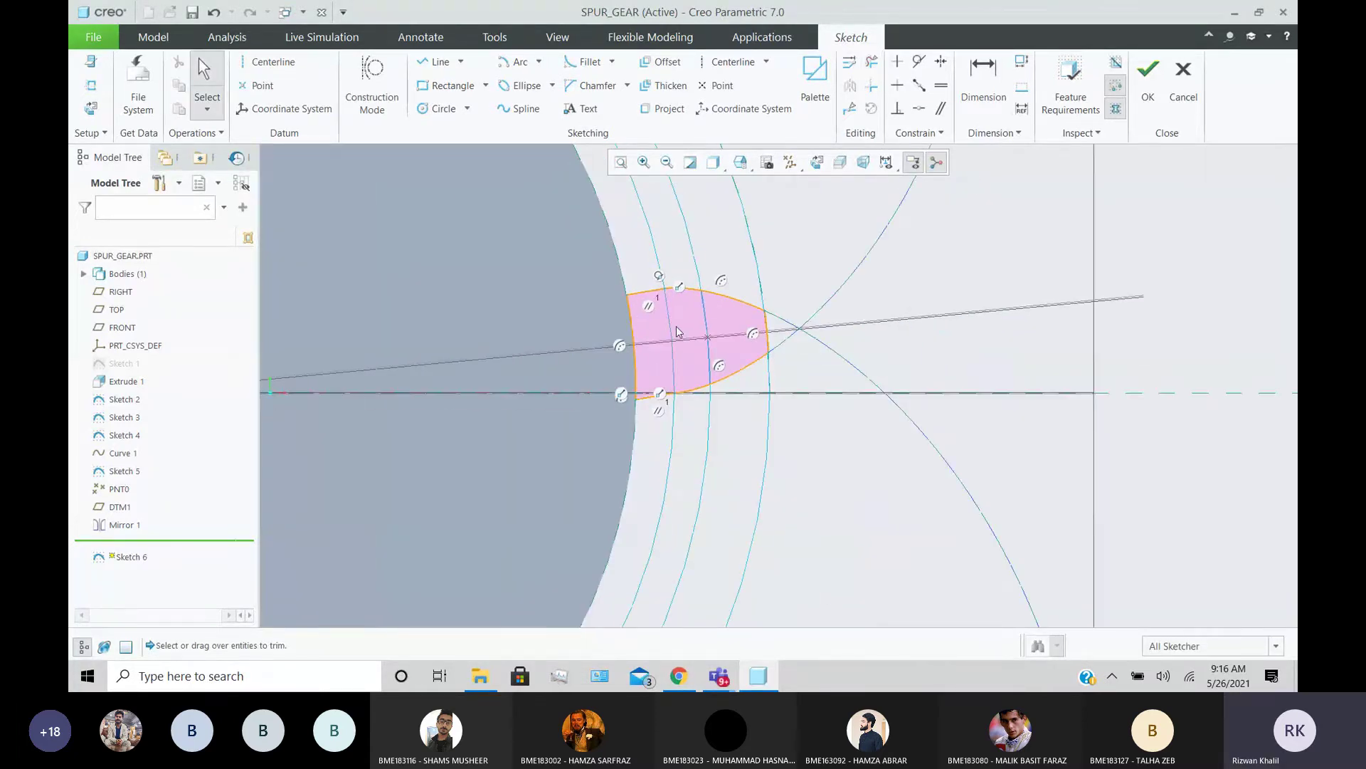
- Finish the tooth sketch and extrude it as a solid up to the cylinder's front end face using To Selected depth
mouse_move(736, 306)
middle_mouse_down()
mouse_move(697, 314)
mouse_move(741, 314)
middle_mouse_up()
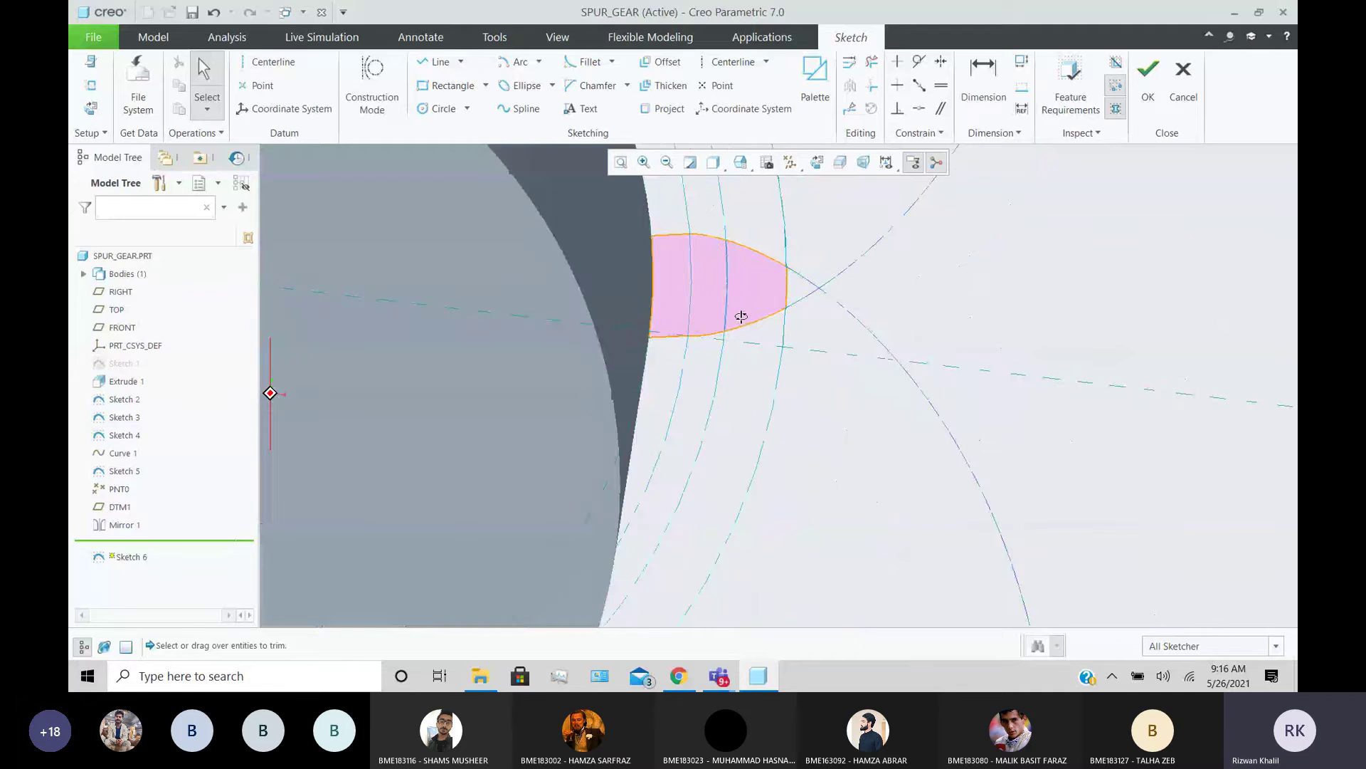
left_click(1148, 84)
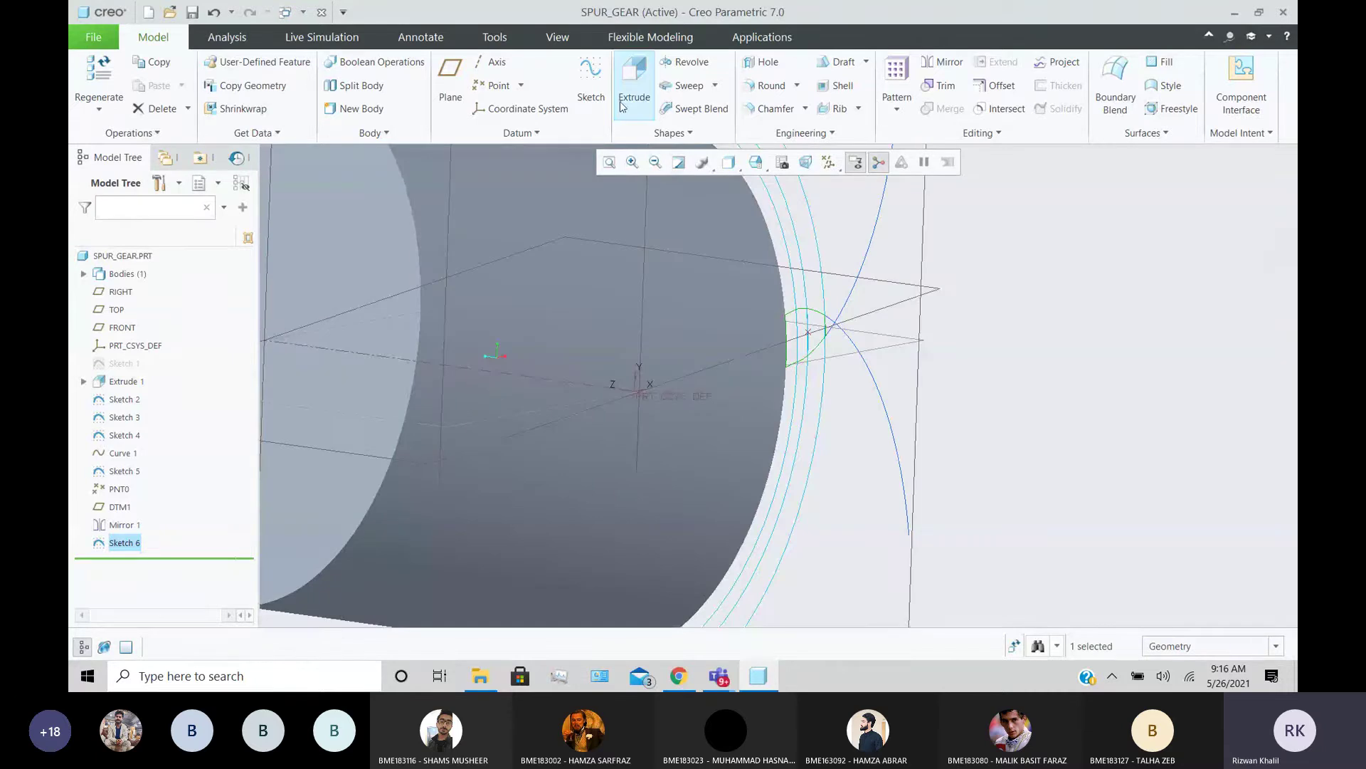
left_click(634, 82)
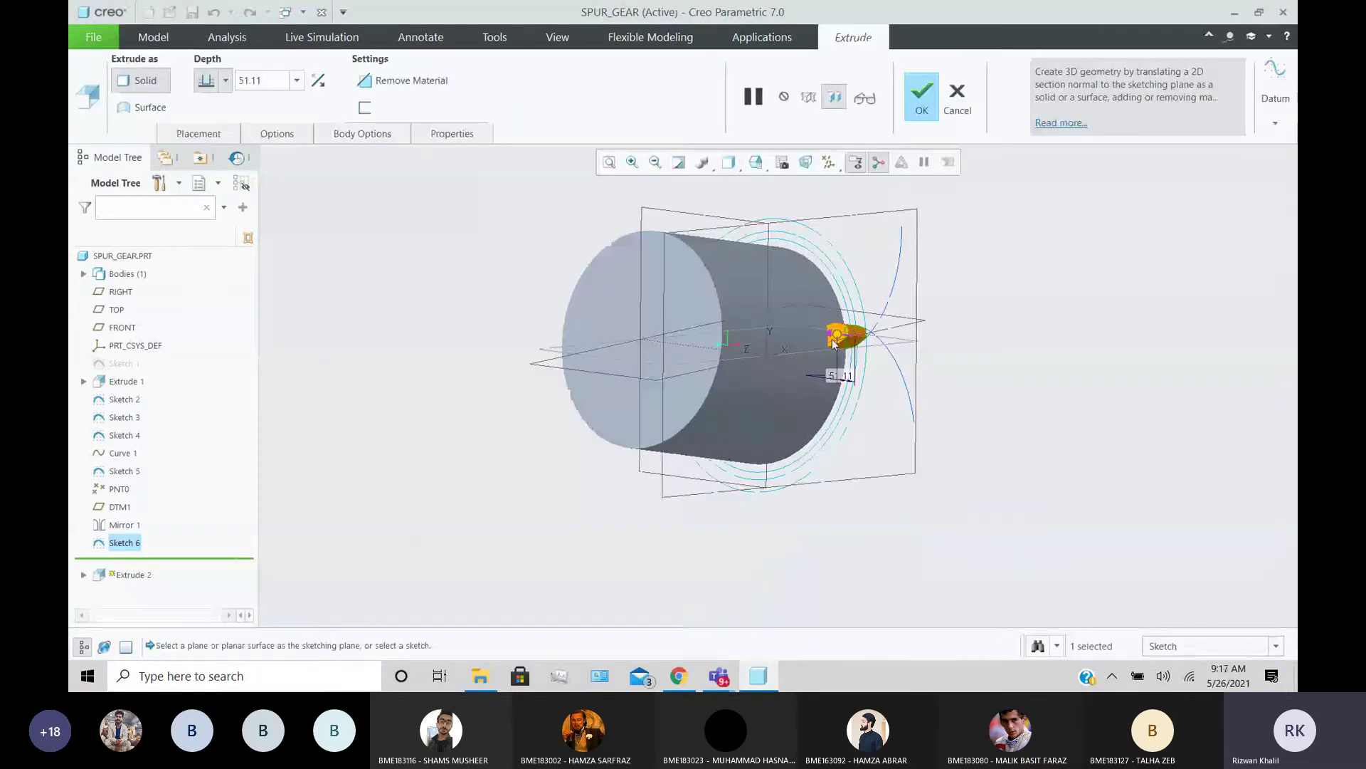
left_click_drag(835, 344, 773, 329)
right_click(772, 329)
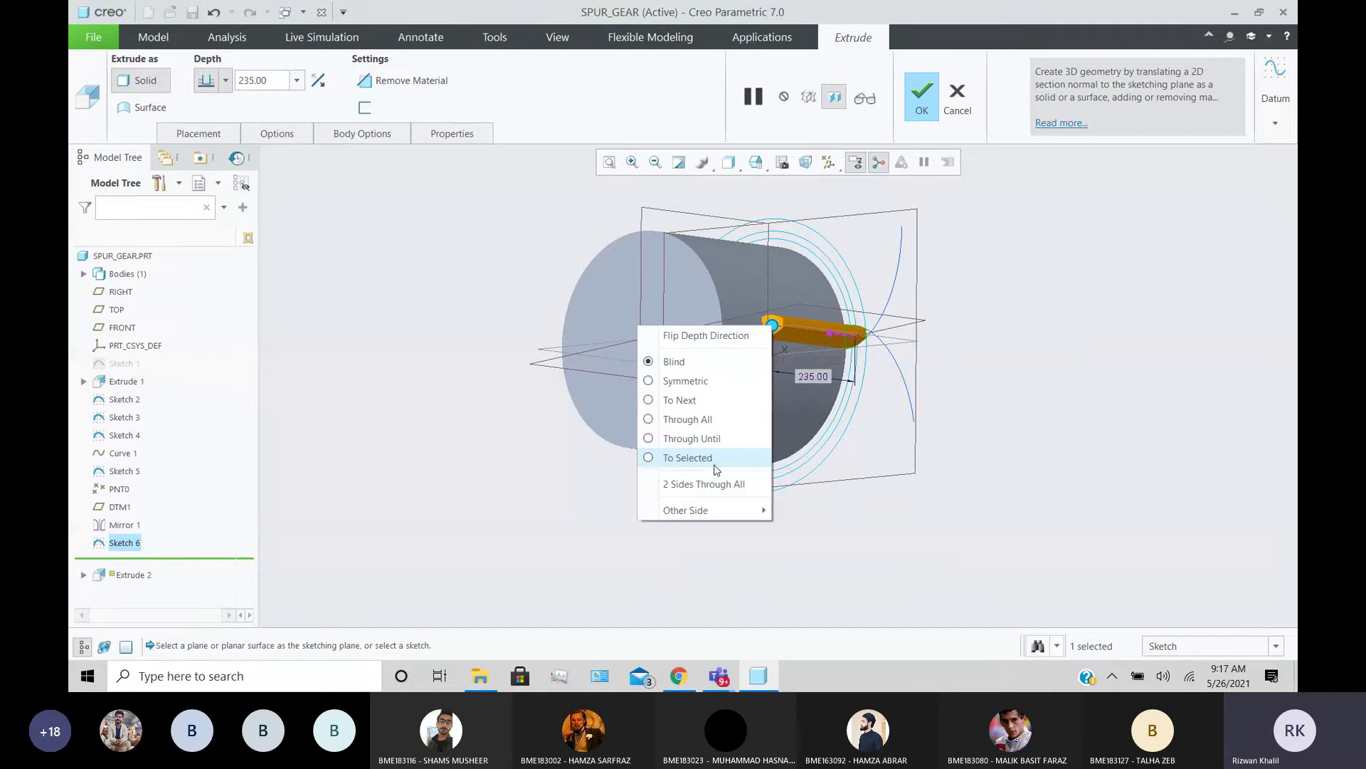
left_click(714, 463)
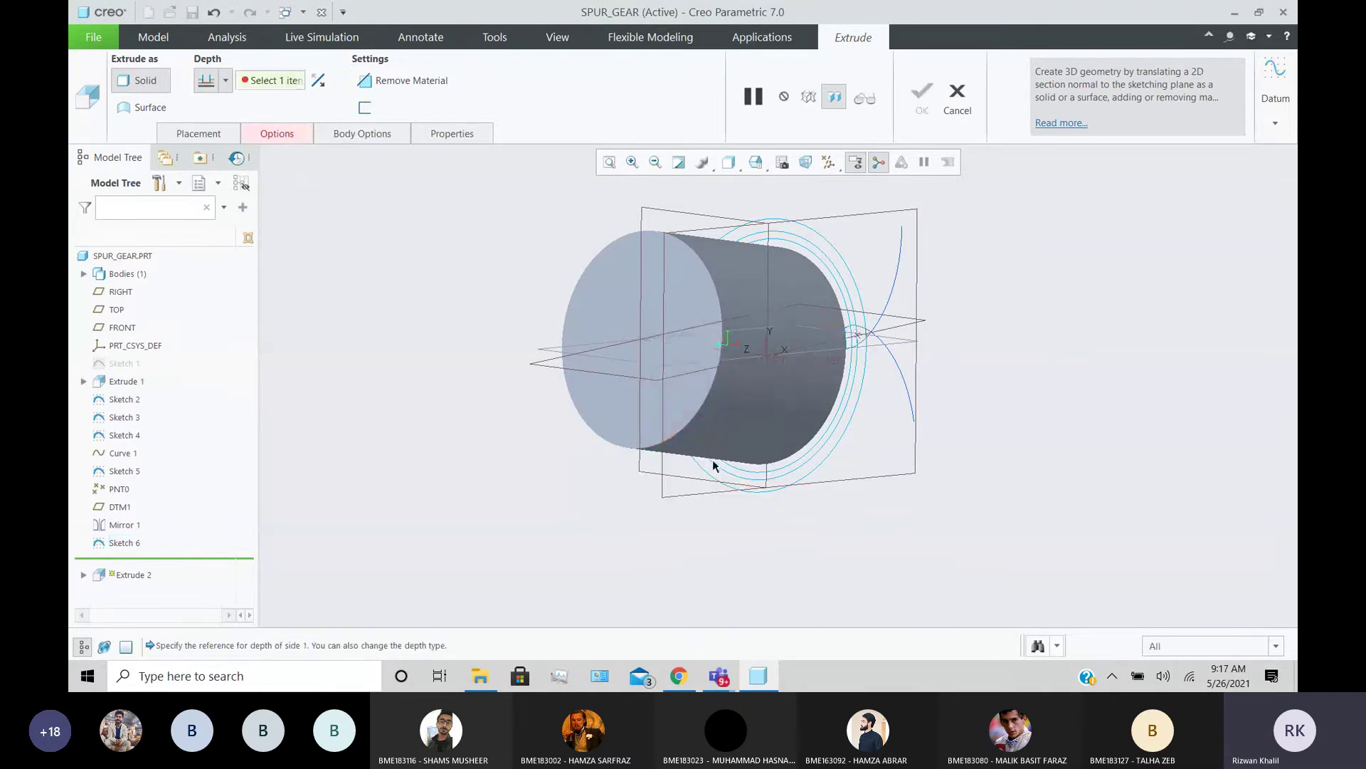
left_click(672, 297)
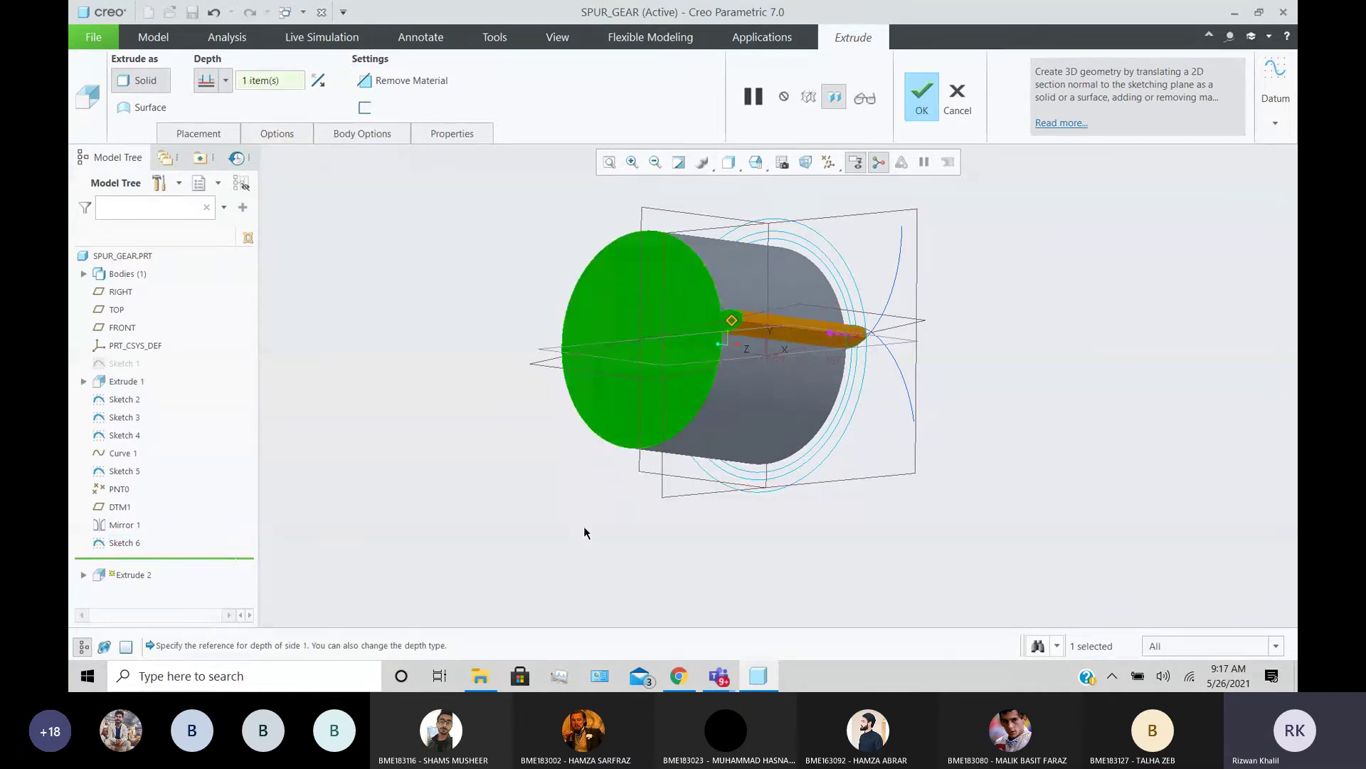
middle_click(563, 446)
- Inspect the extruded tooth on the cylinder from several angles, checking its tip, flanks and root
middle_click_drag(563, 446, 808, 363)
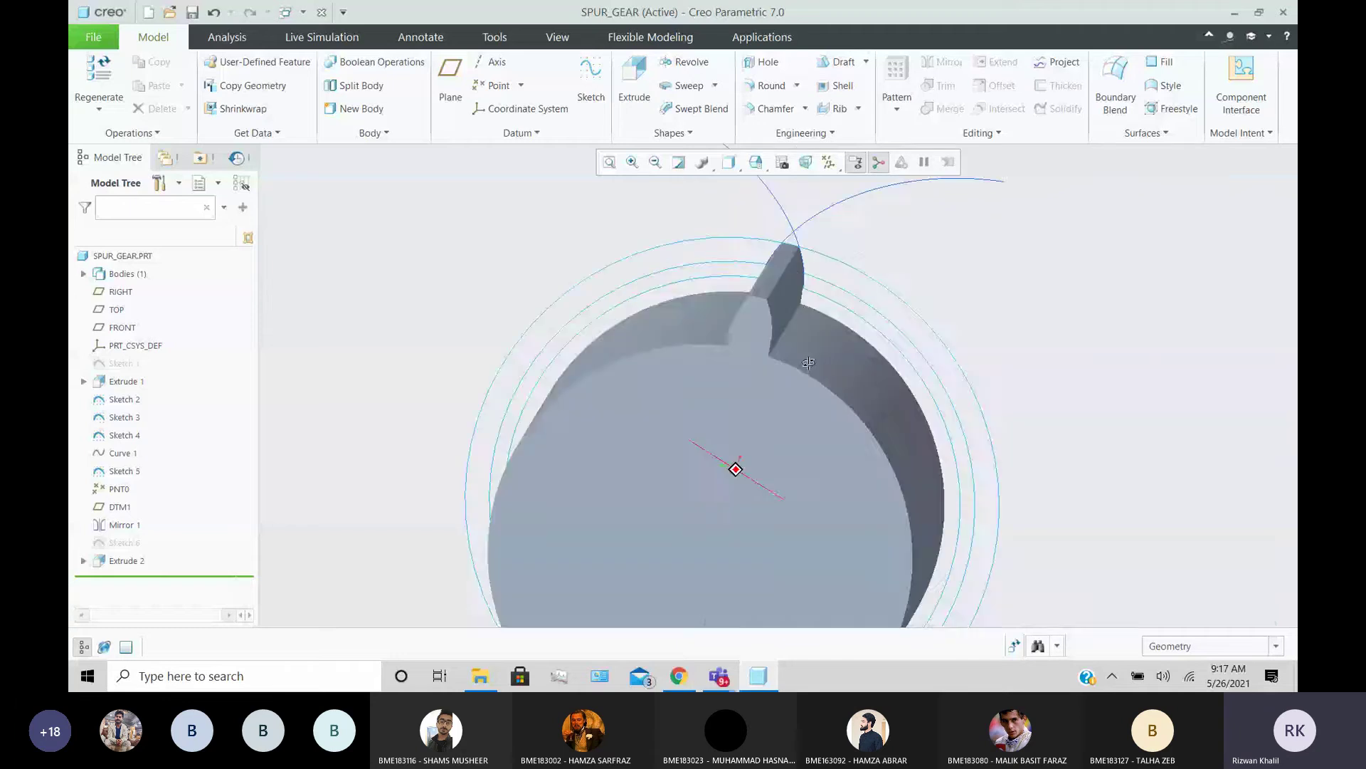
scroll(754, 321, "down", 4)
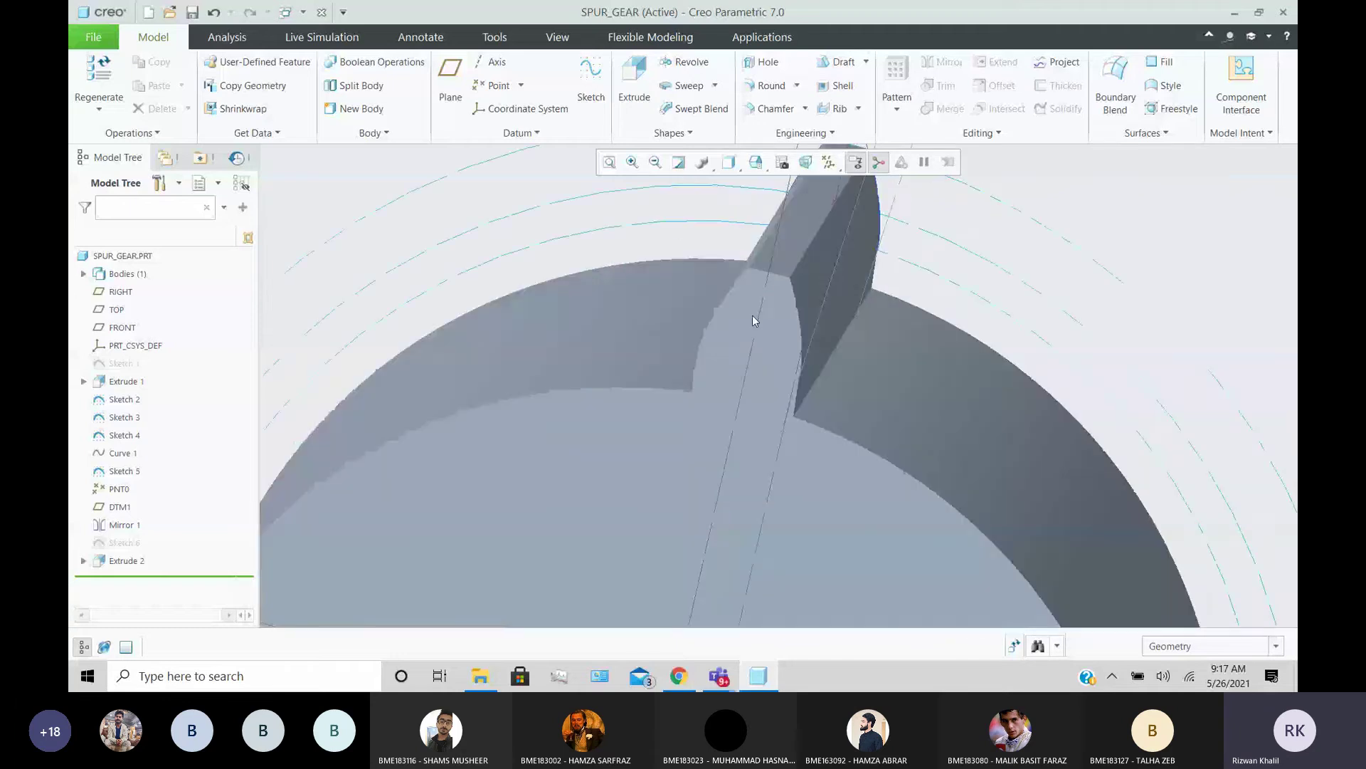
middle_click_drag(754, 321, 1007, 368)
scroll(940, 339, "up", 5)
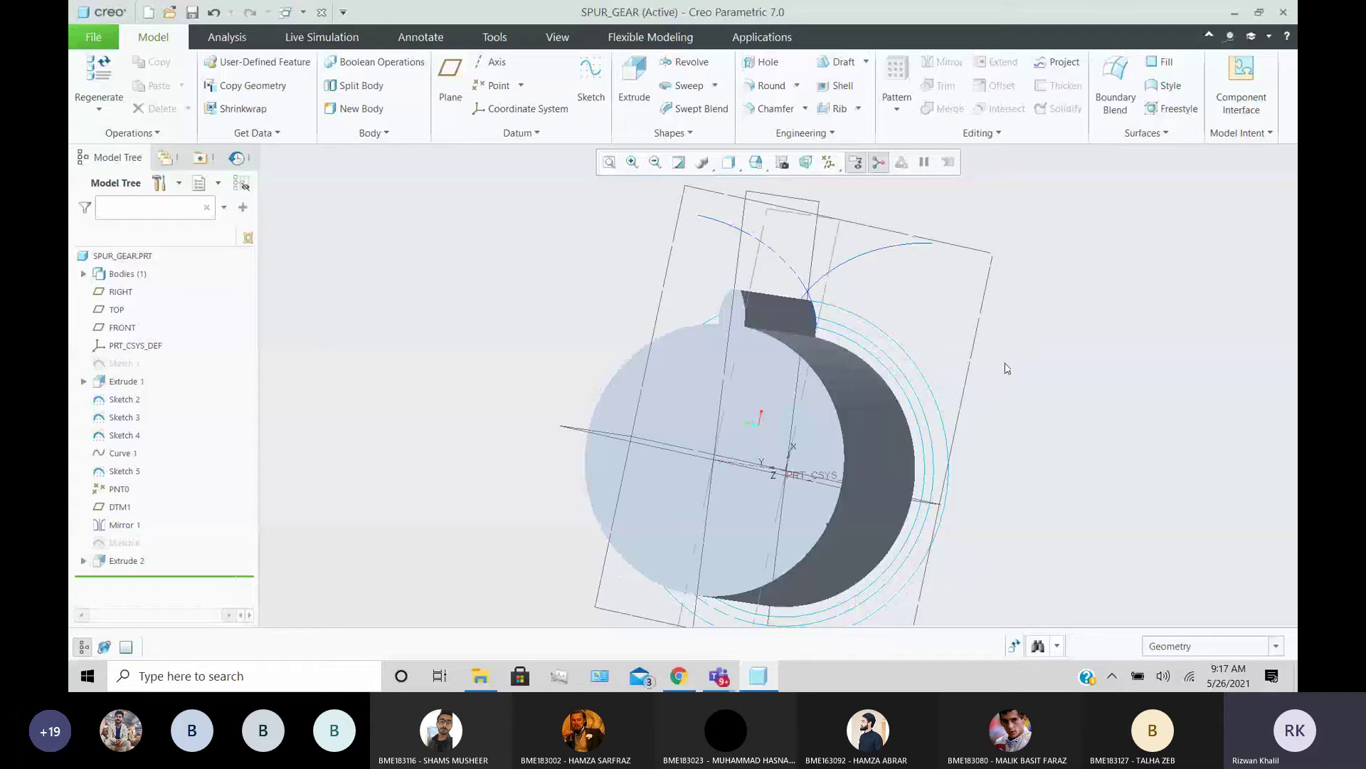
middle_click_drag(1007, 368, 917, 529)
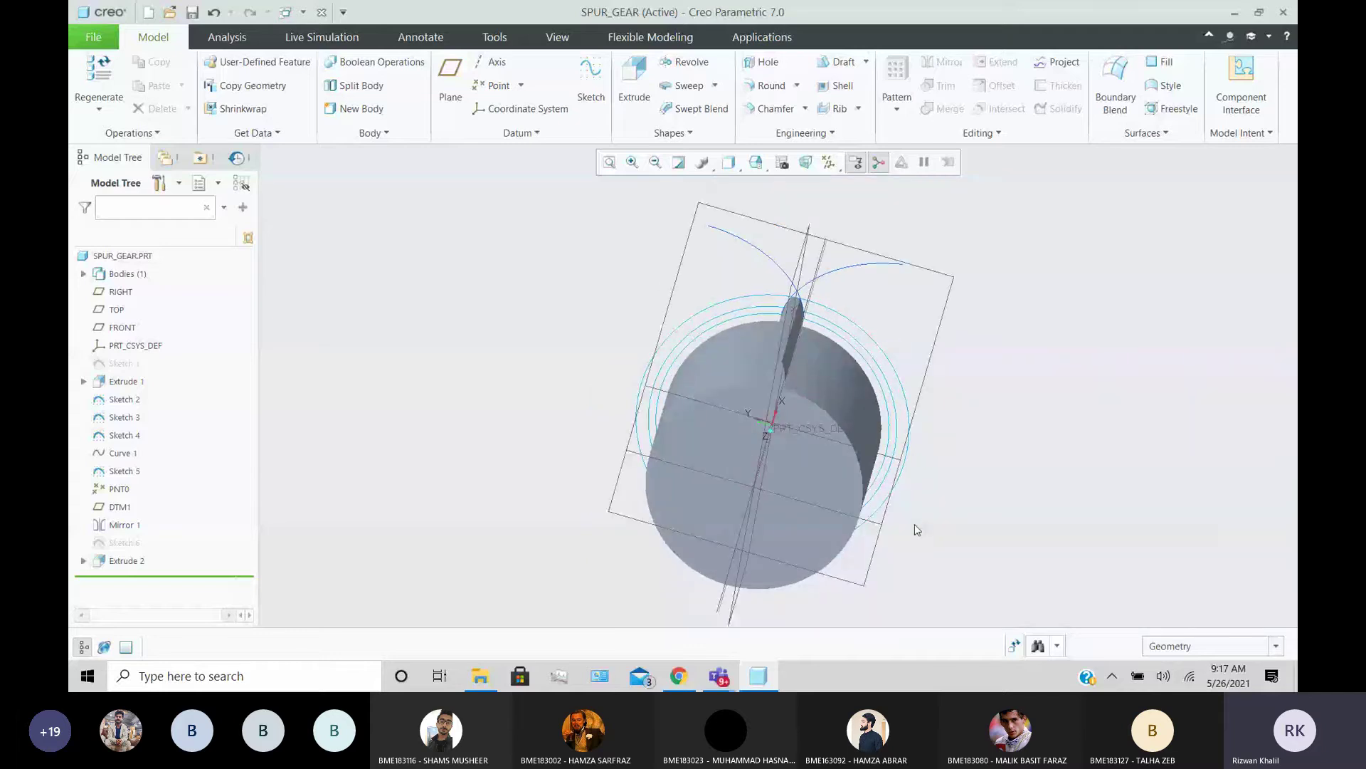
scroll(790, 337, "up", 5)
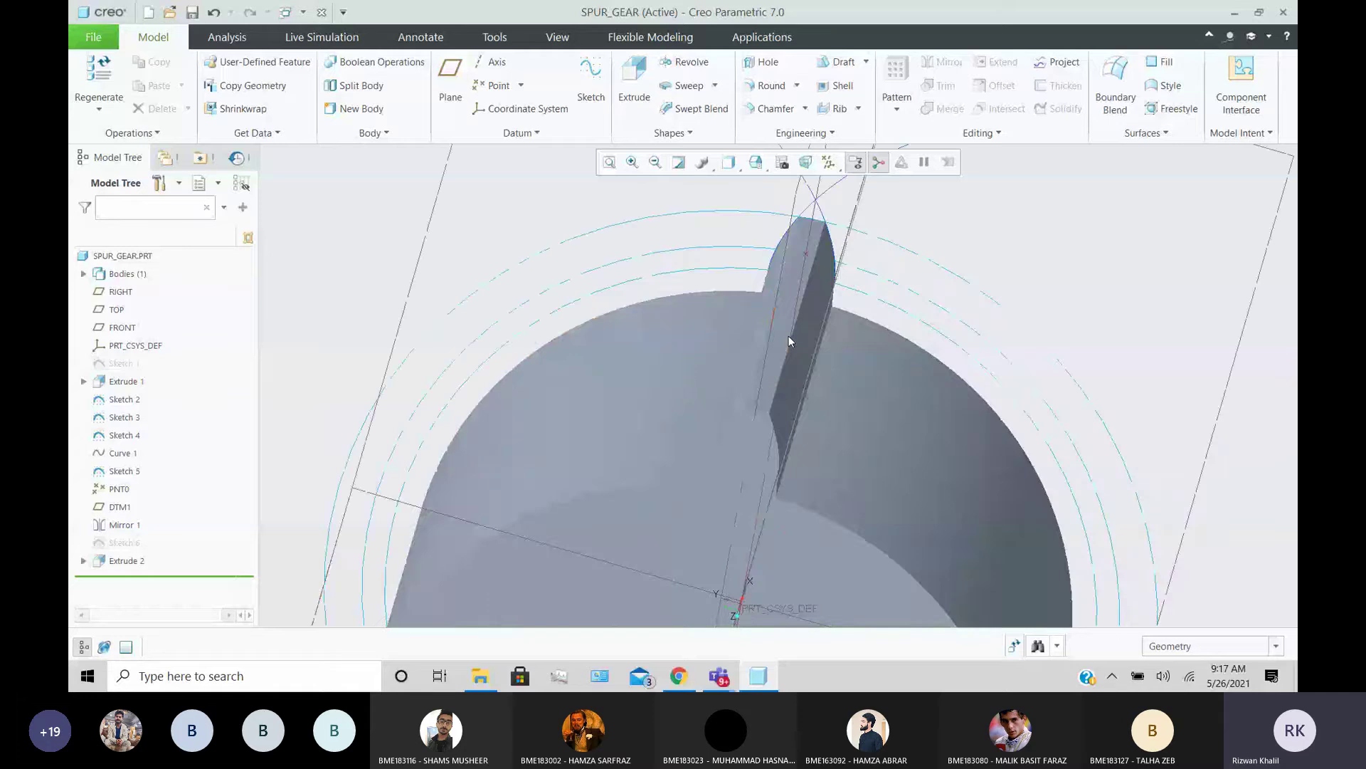
middle_click_drag(788, 336, 768, 285)
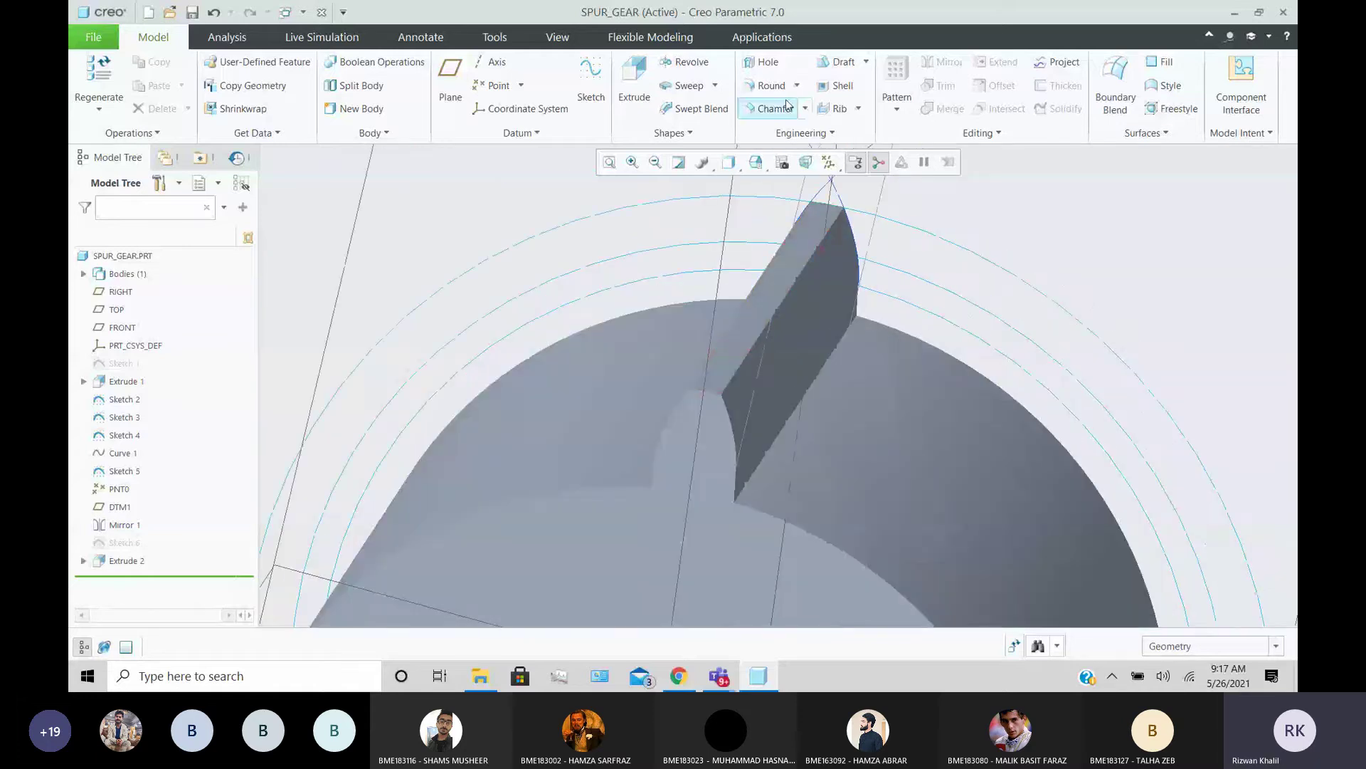
- Chamfer the two long edges at the tooth's tip, using the parameter semitopping as the chamfer size
left_click(788, 105)
middle_click_drag(642, 226, 647, 228)
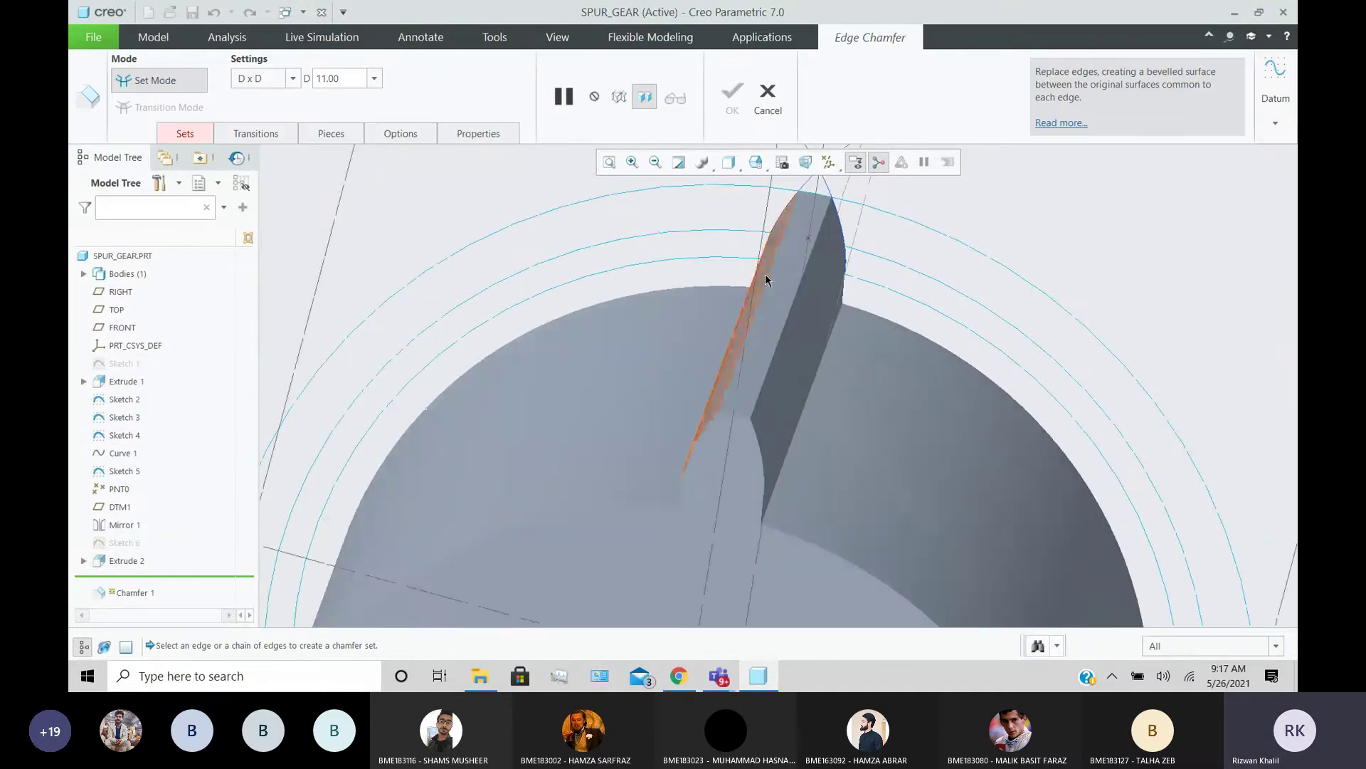
left_click(768, 282)
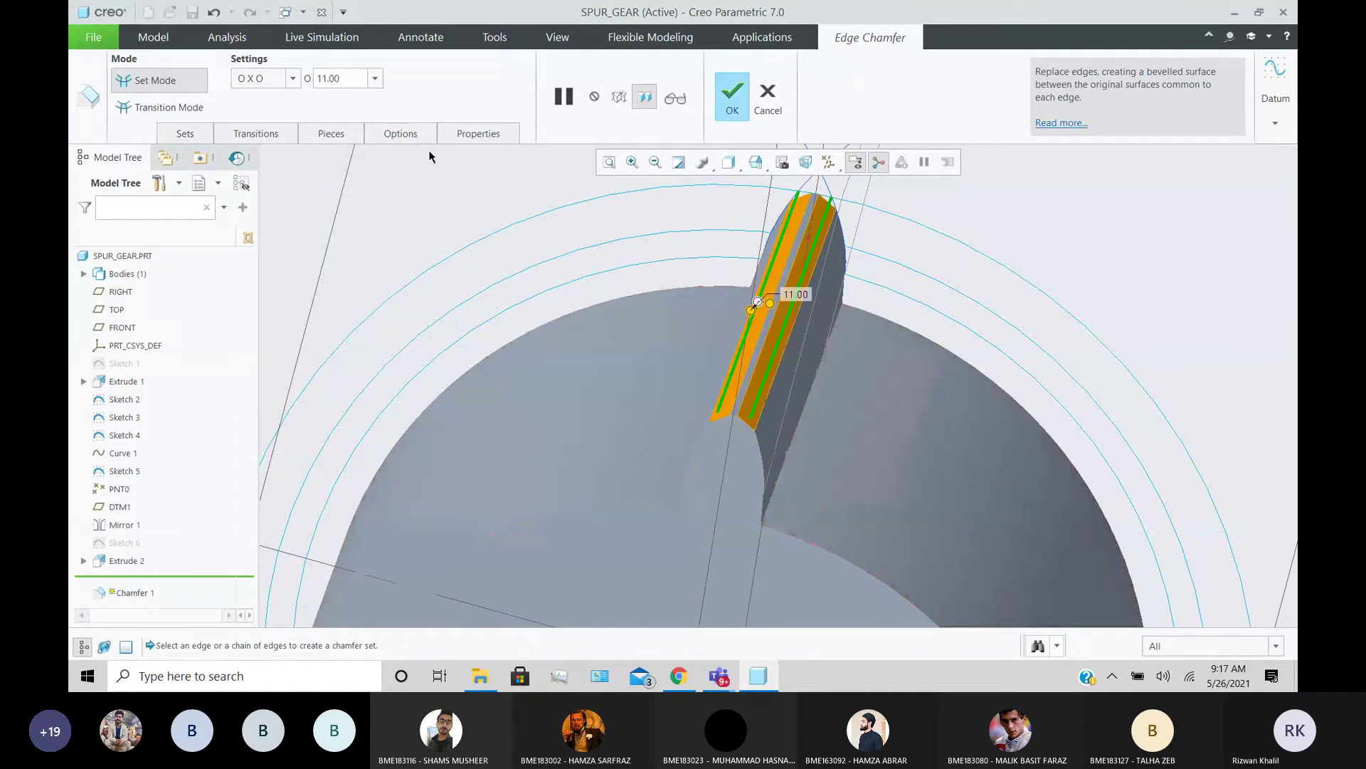
double_click(798, 294)
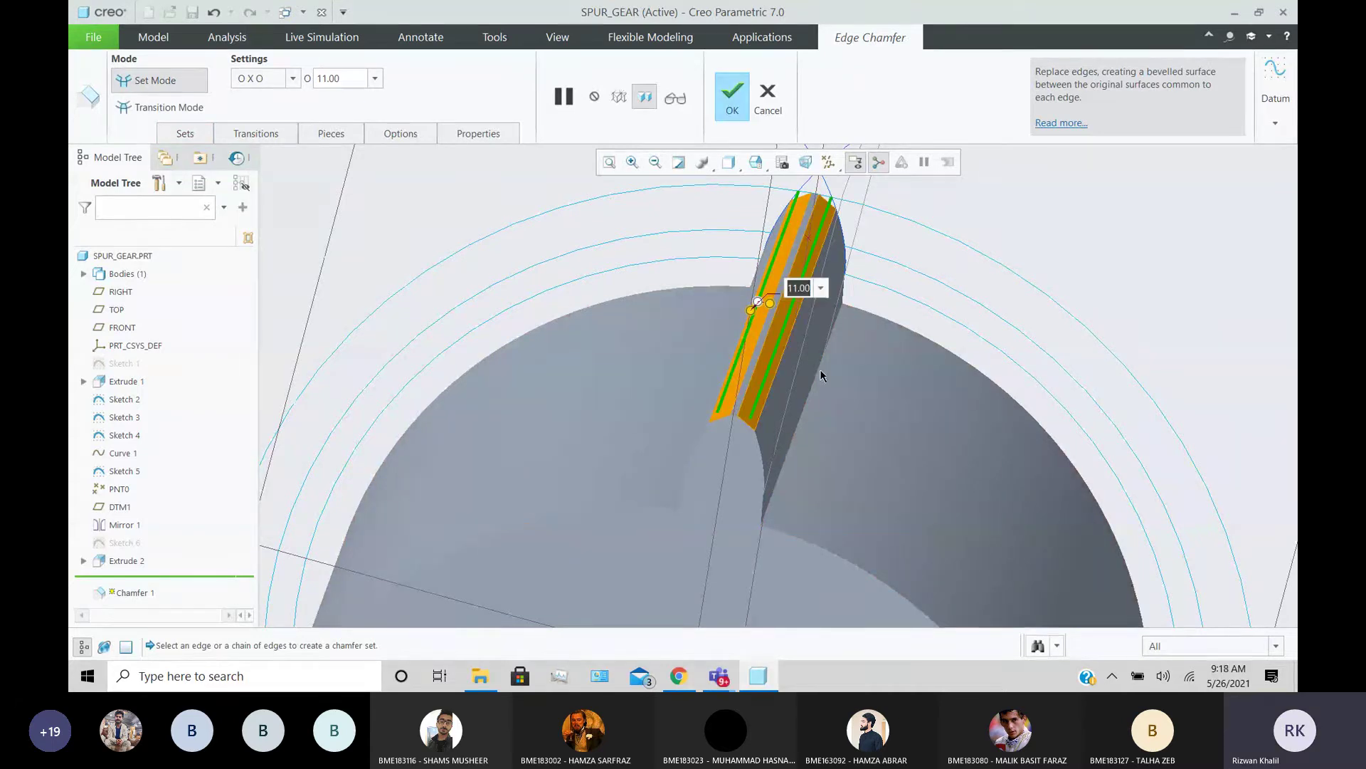
type("semitoppin")
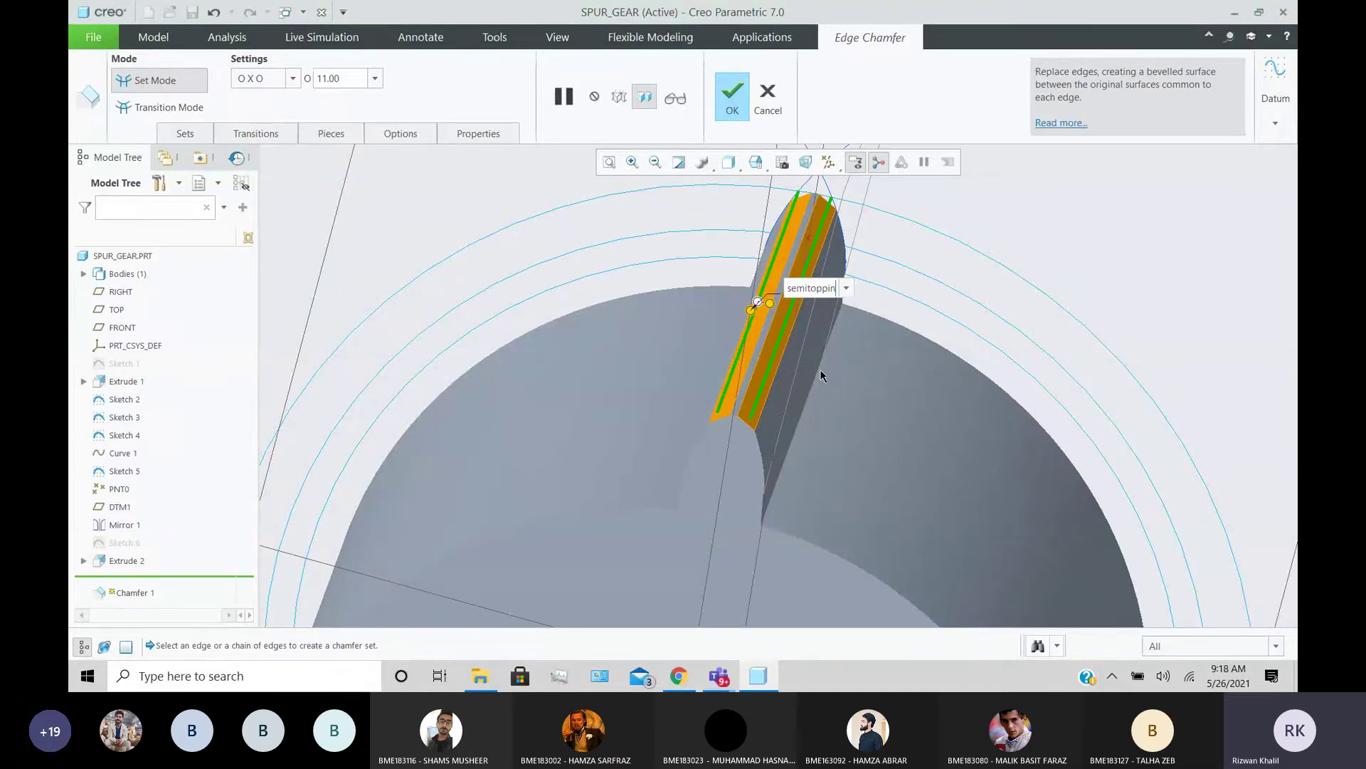
type("g")
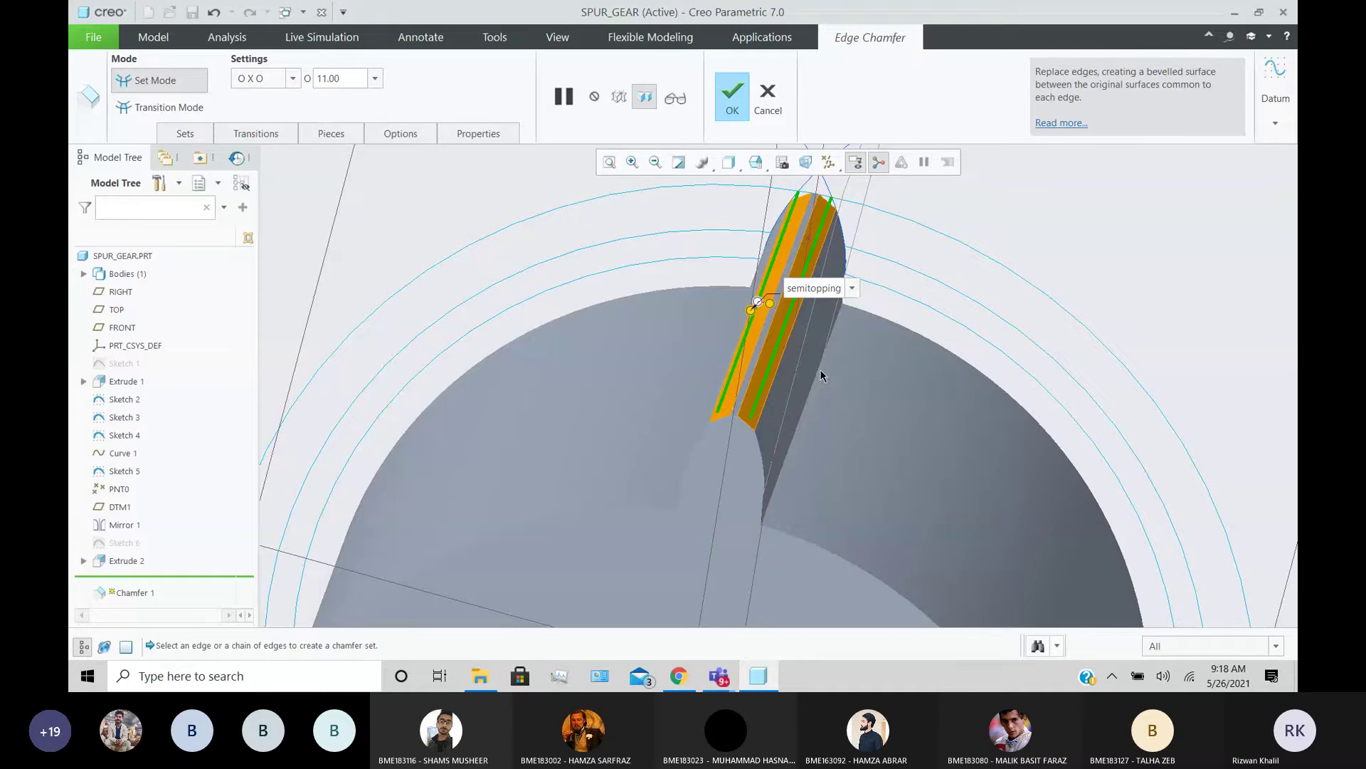
key("Return")
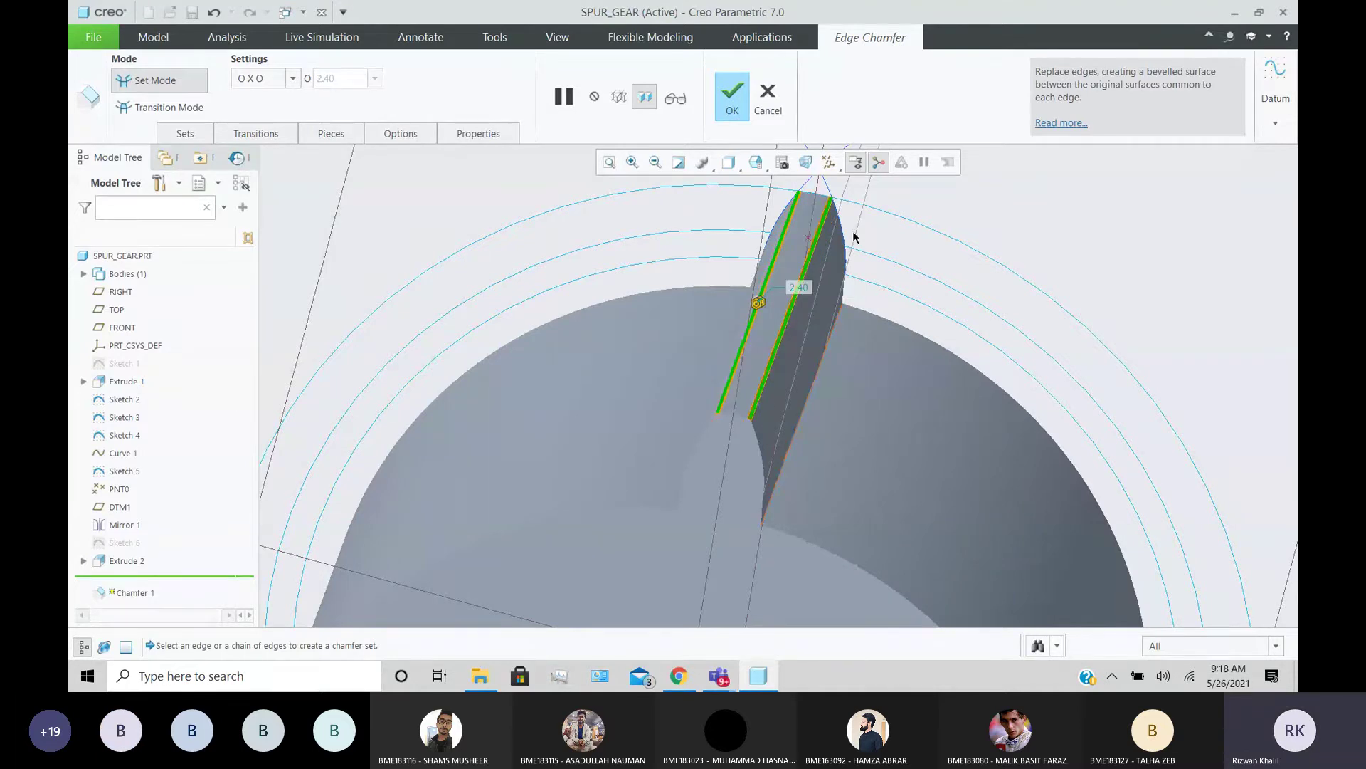
middle_click_drag(663, 268, 701, 245)
left_click(731, 110)
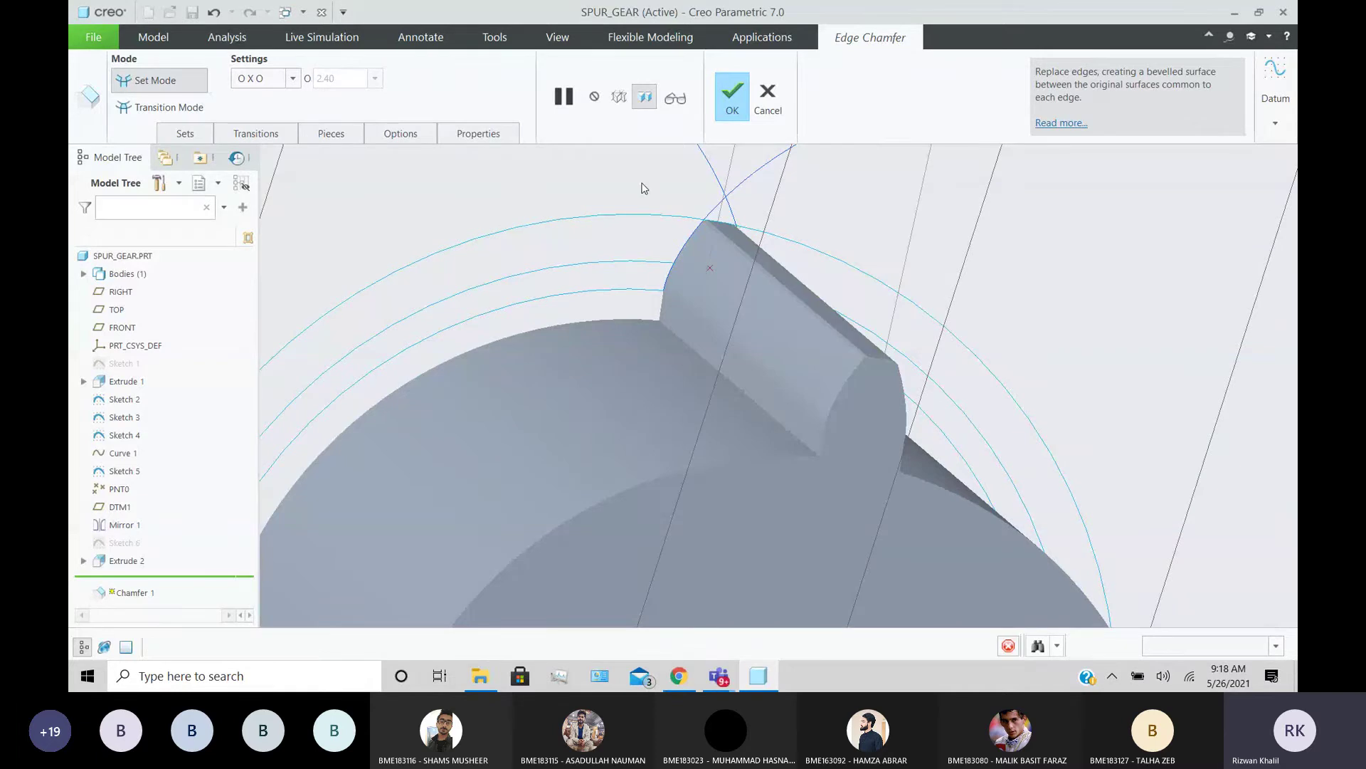
middle_click_drag(642, 185, 584, 235)
left_click(583, 193)
scroll(742, 320, "down", 3)
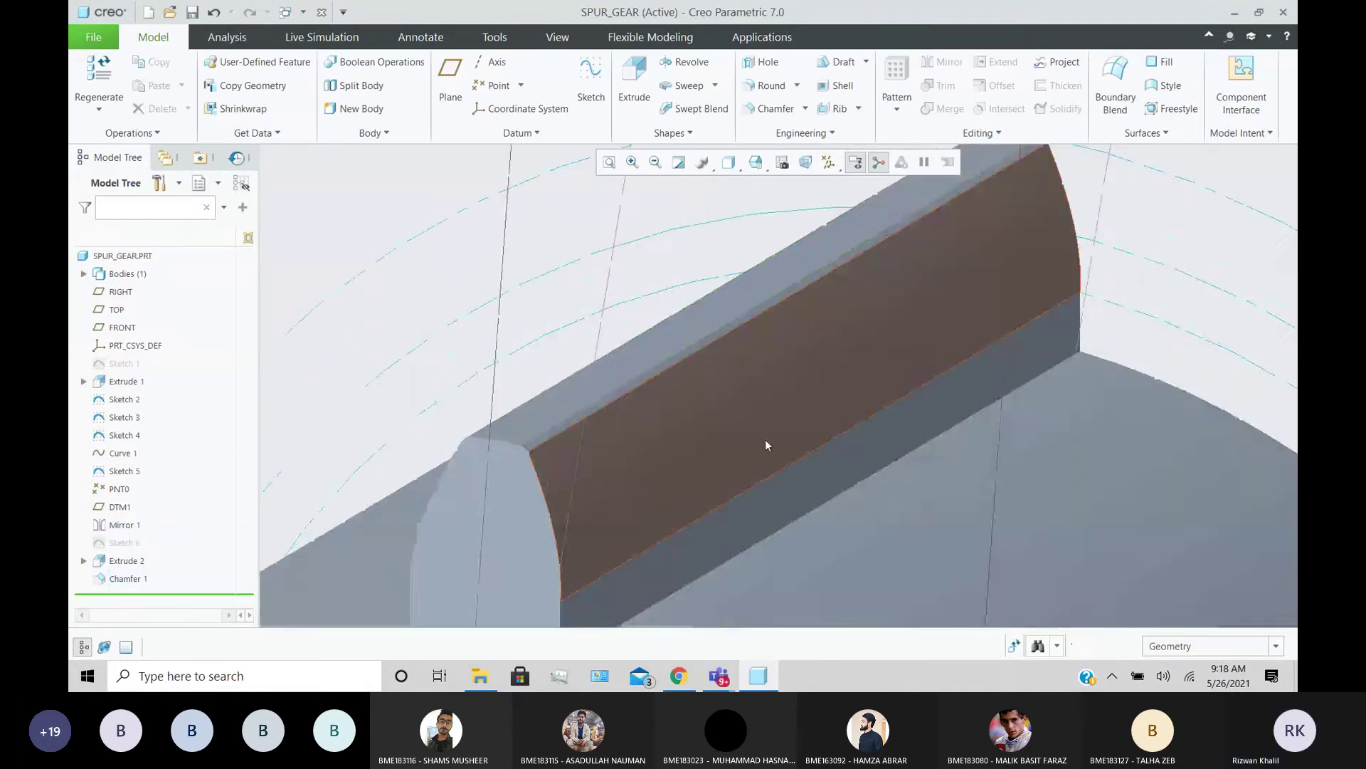
scroll(604, 460, "up", 5)
middle_click_drag(571, 427, 598, 481)
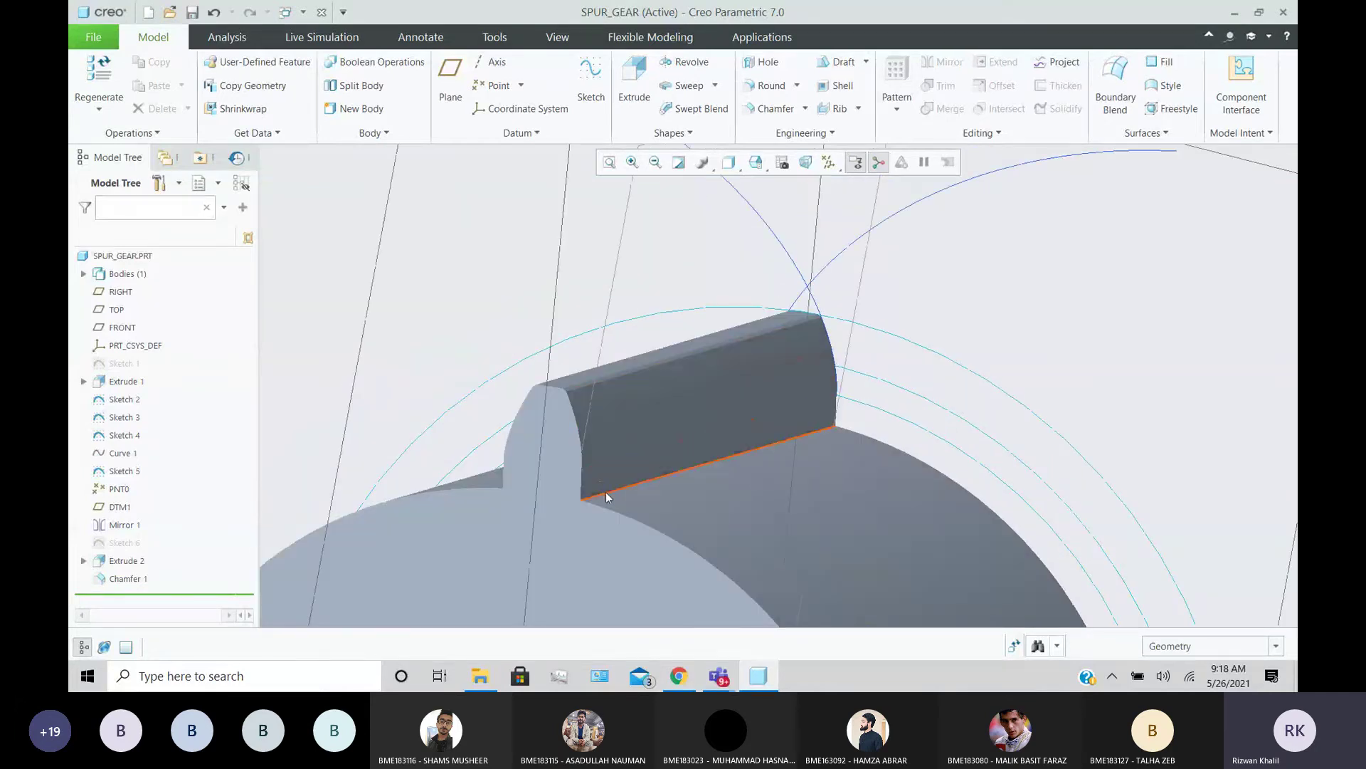
left_click(605, 492)
middle_click_drag(519, 397, 498, 428)
left_click(647, 443, "ctrl")
left_click(780, 84)
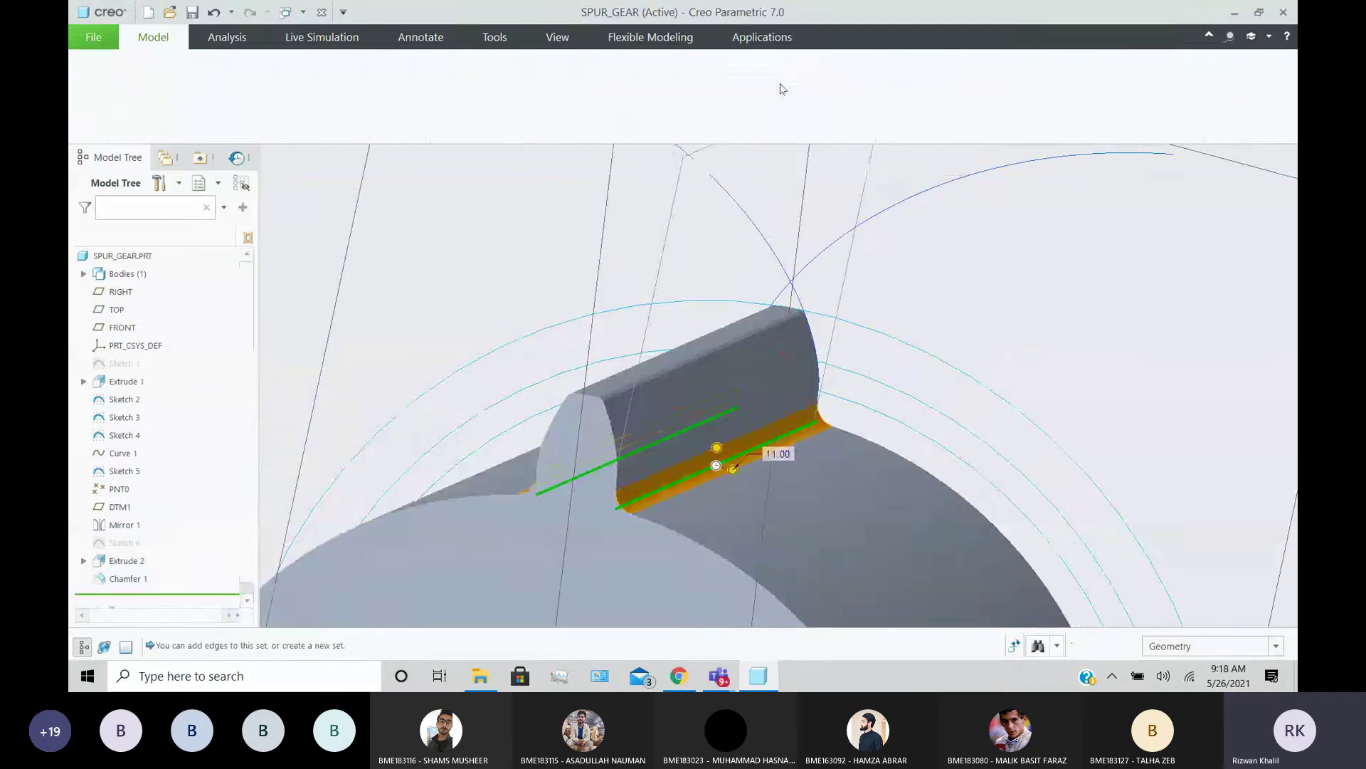
left_click(778, 459)
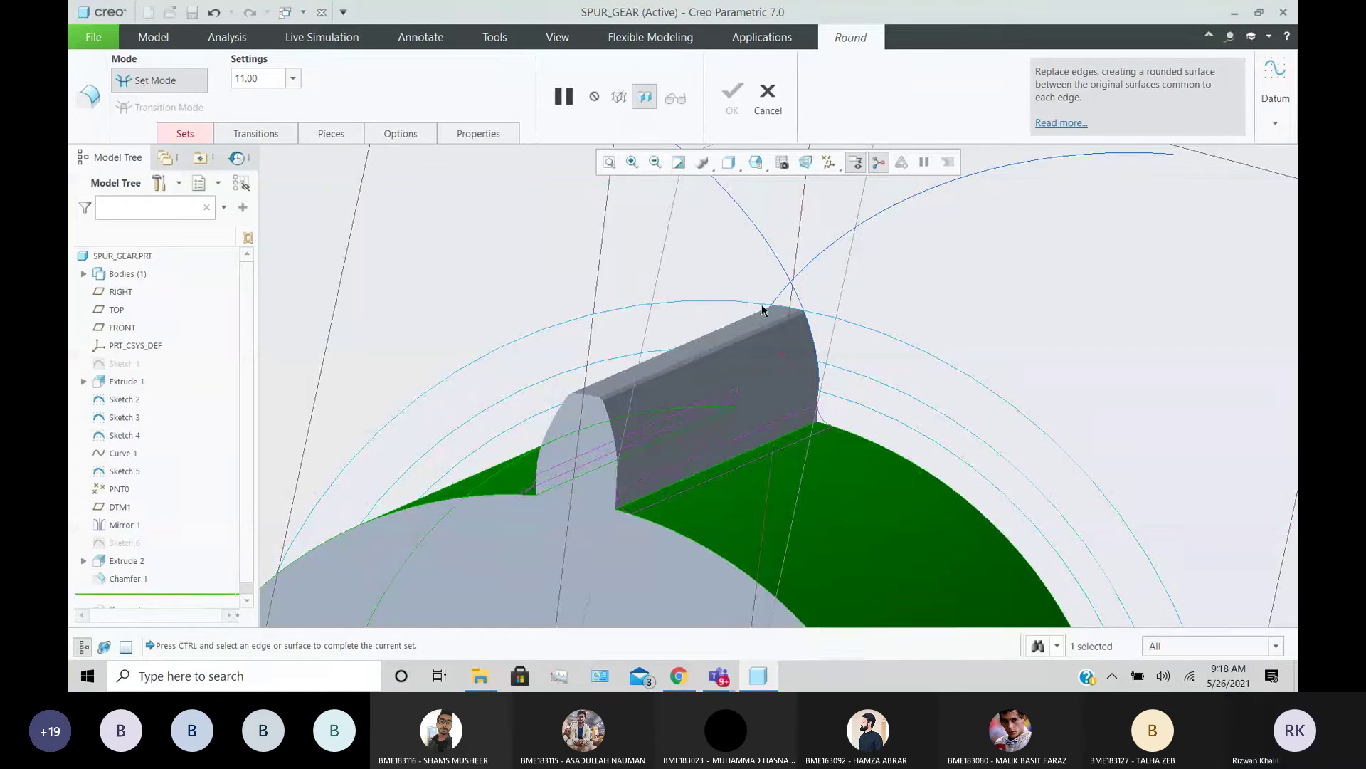
middle_click_drag(762, 305, 789, 266)
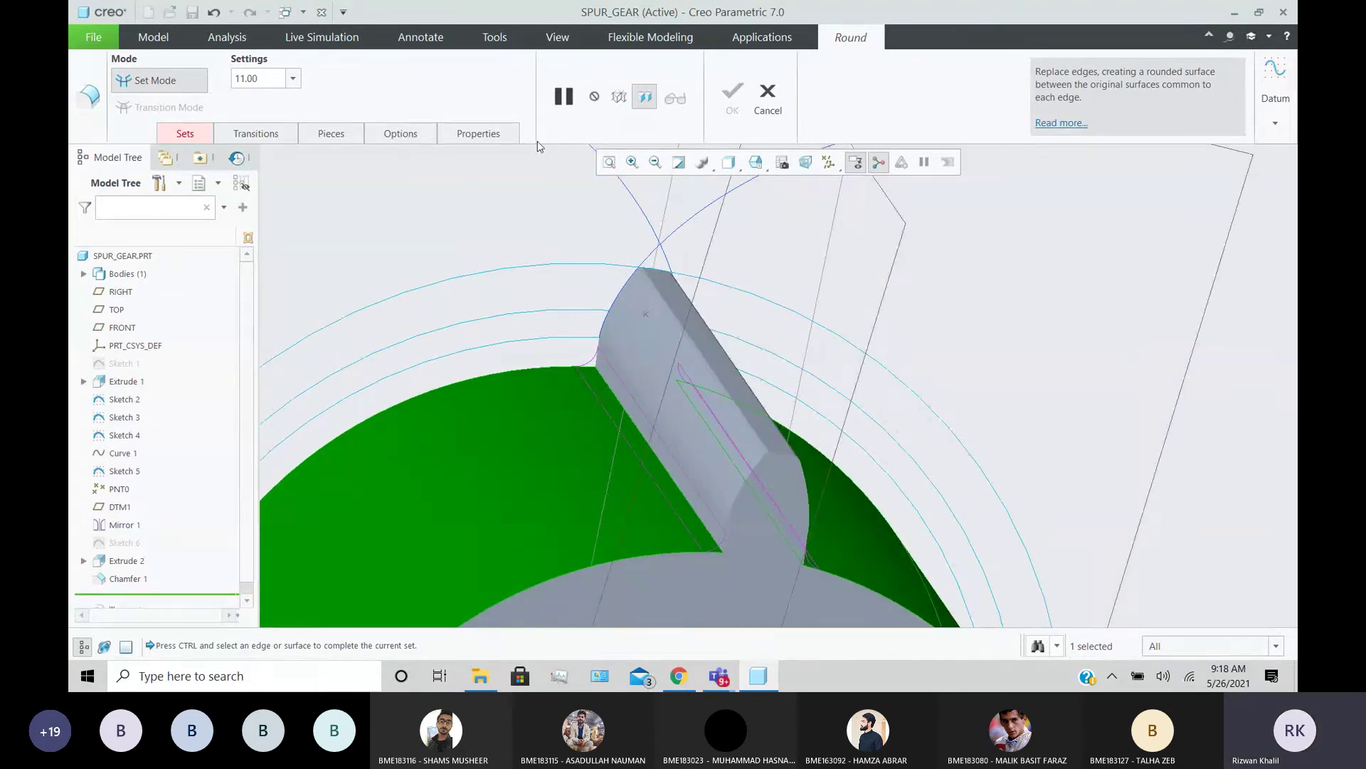
left_click(763, 98)
left_click(744, 367)
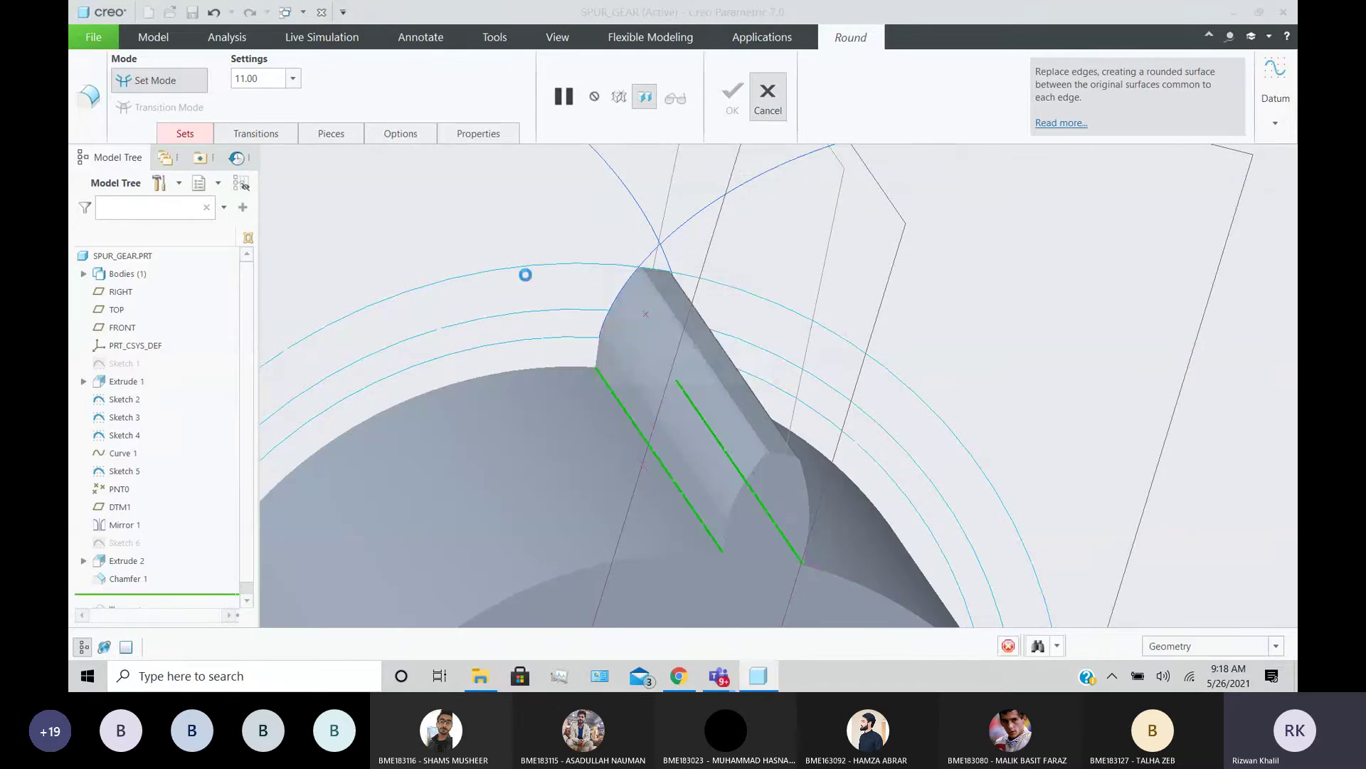
- Round the two root edges where the tooth meets the cylinder, using the parameter root_fillet as the radius
middle_click_drag(519, 217, 482, 217)
left_click(552, 429)
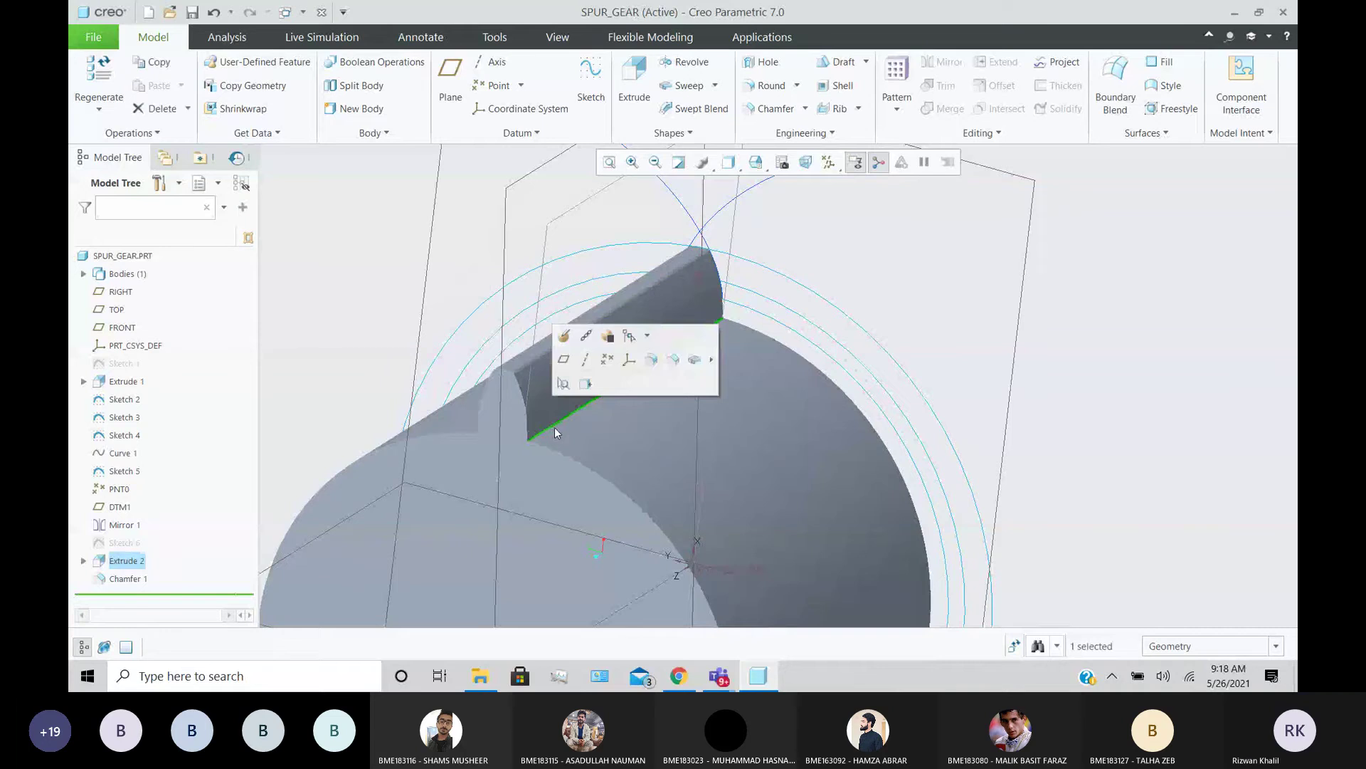
middle_click_drag(554, 427, 633, 414)
left_click(640, 416, "ctrl")
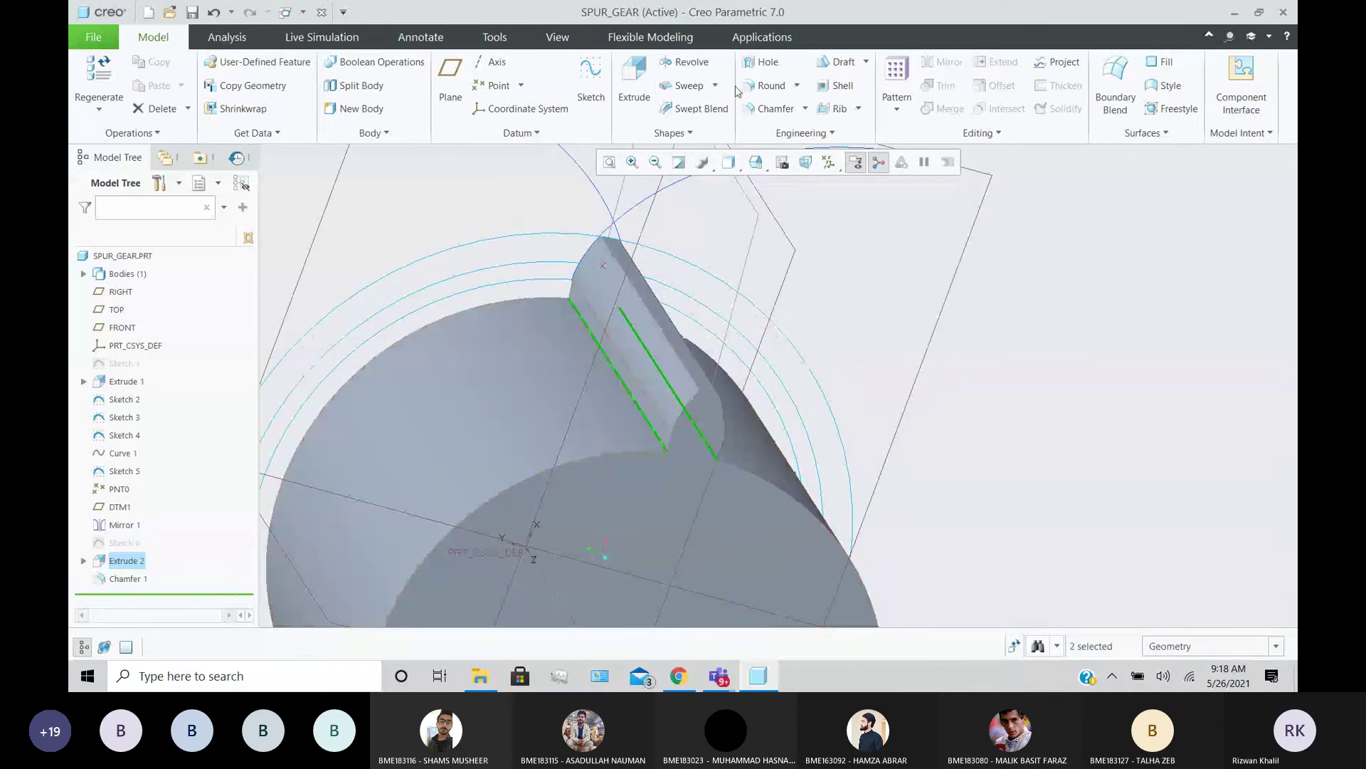
left_click(768, 85)
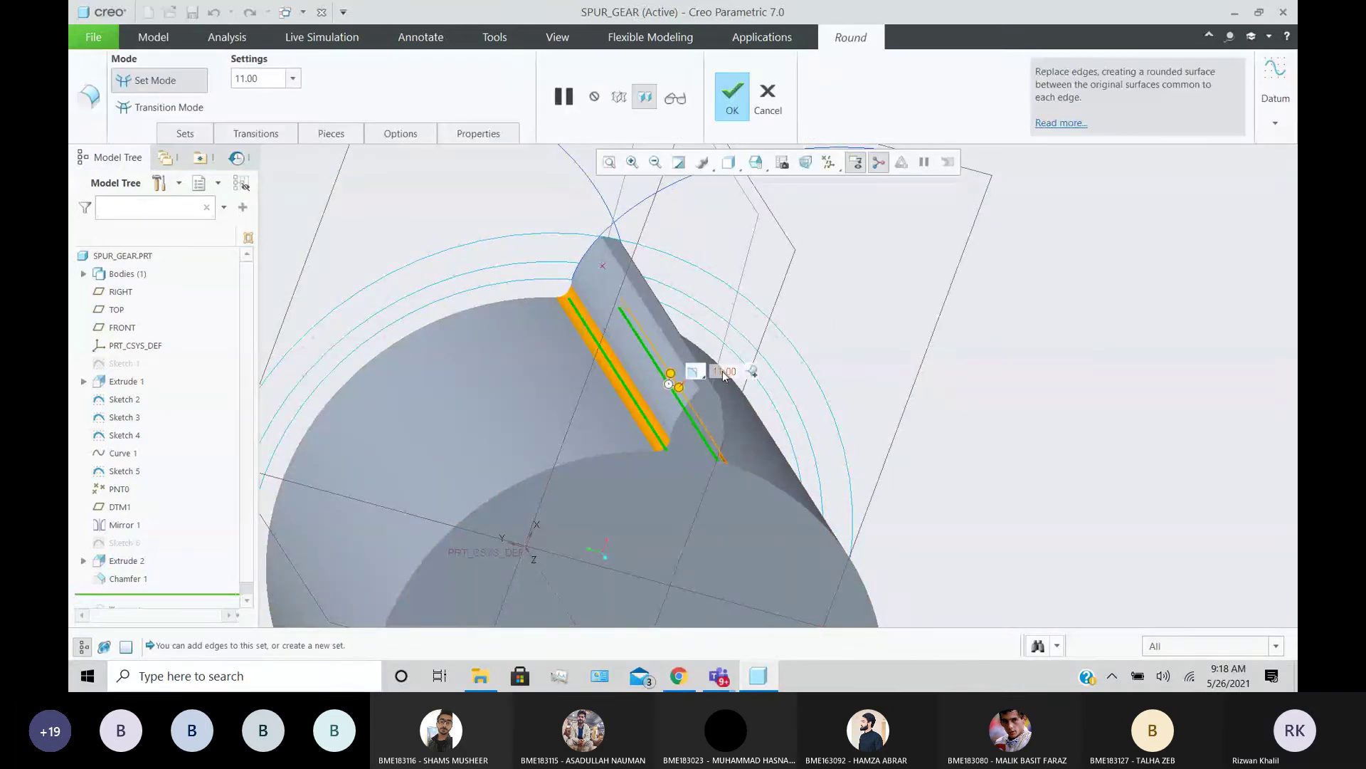
type("r")
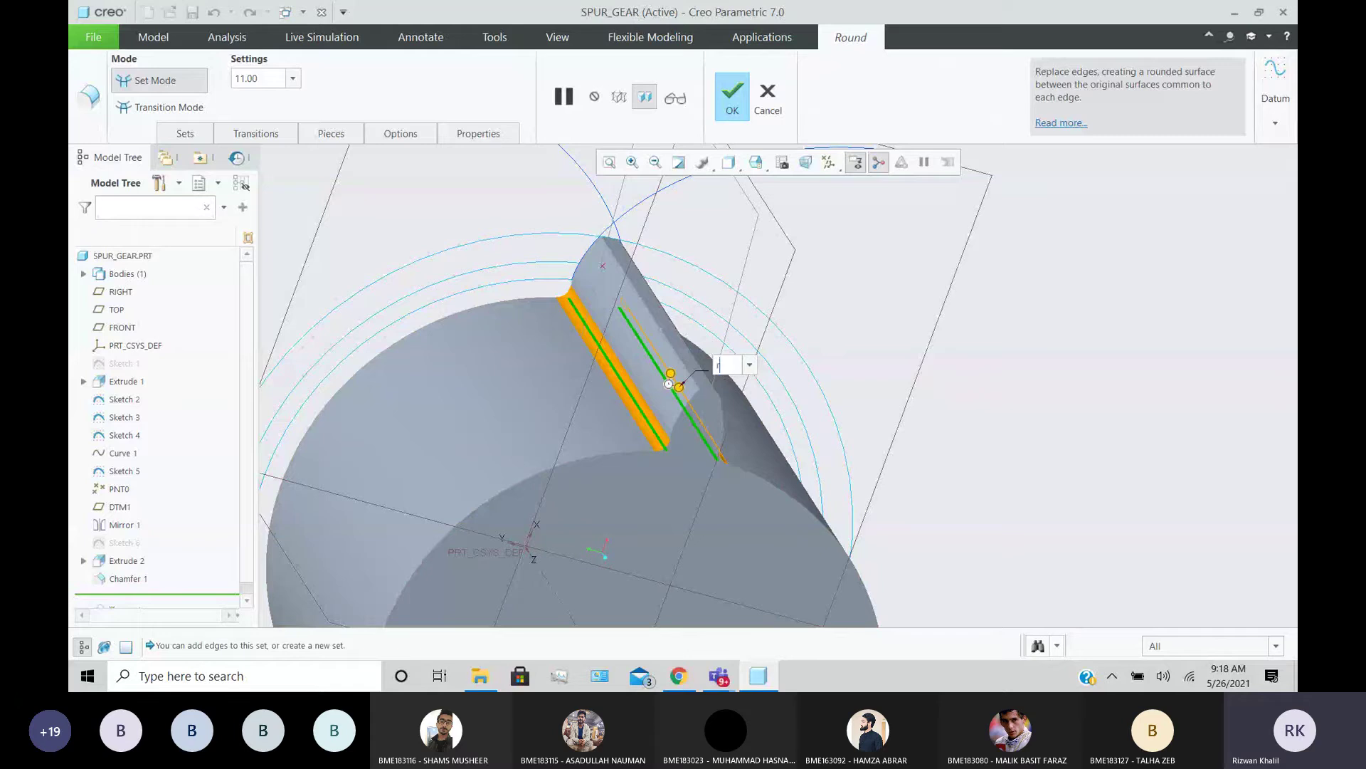
type("oot_")
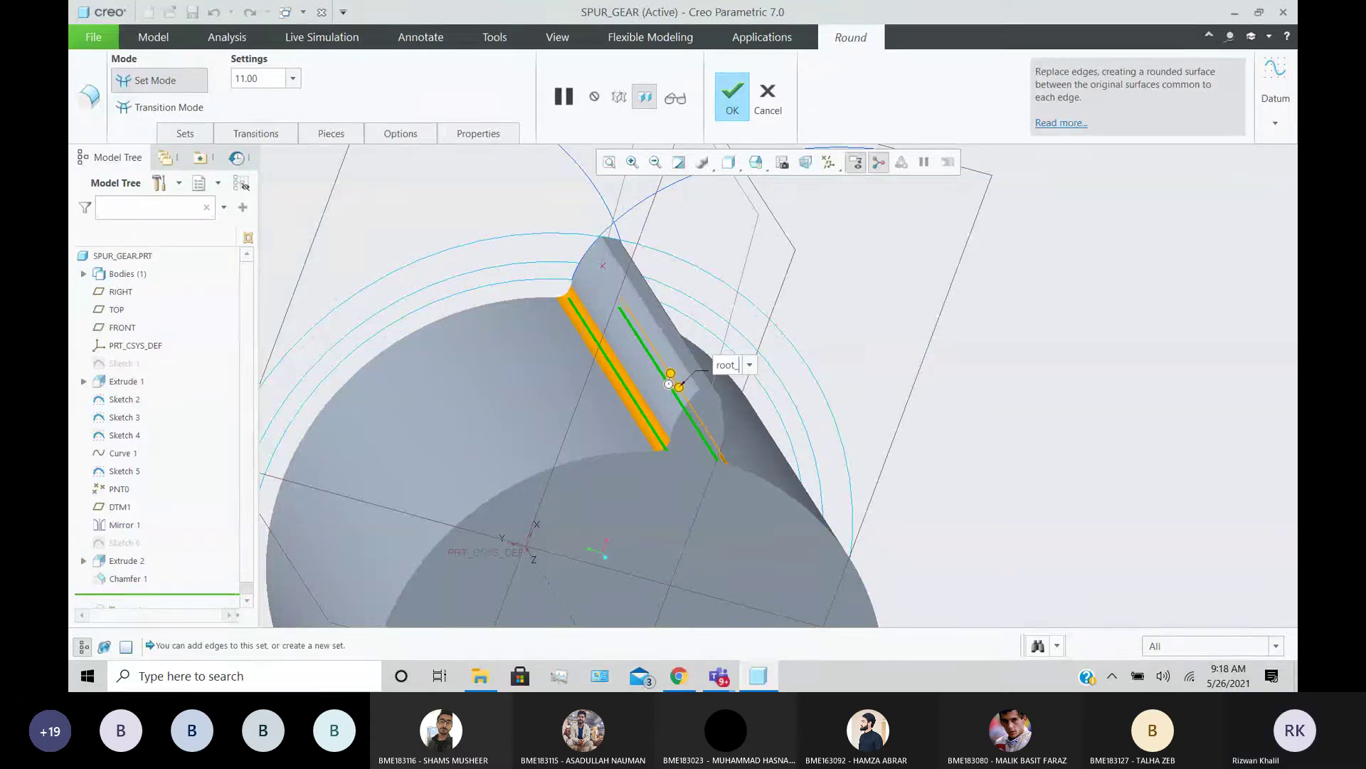
type("fi")
type("t")
key("Return")
key("Return")
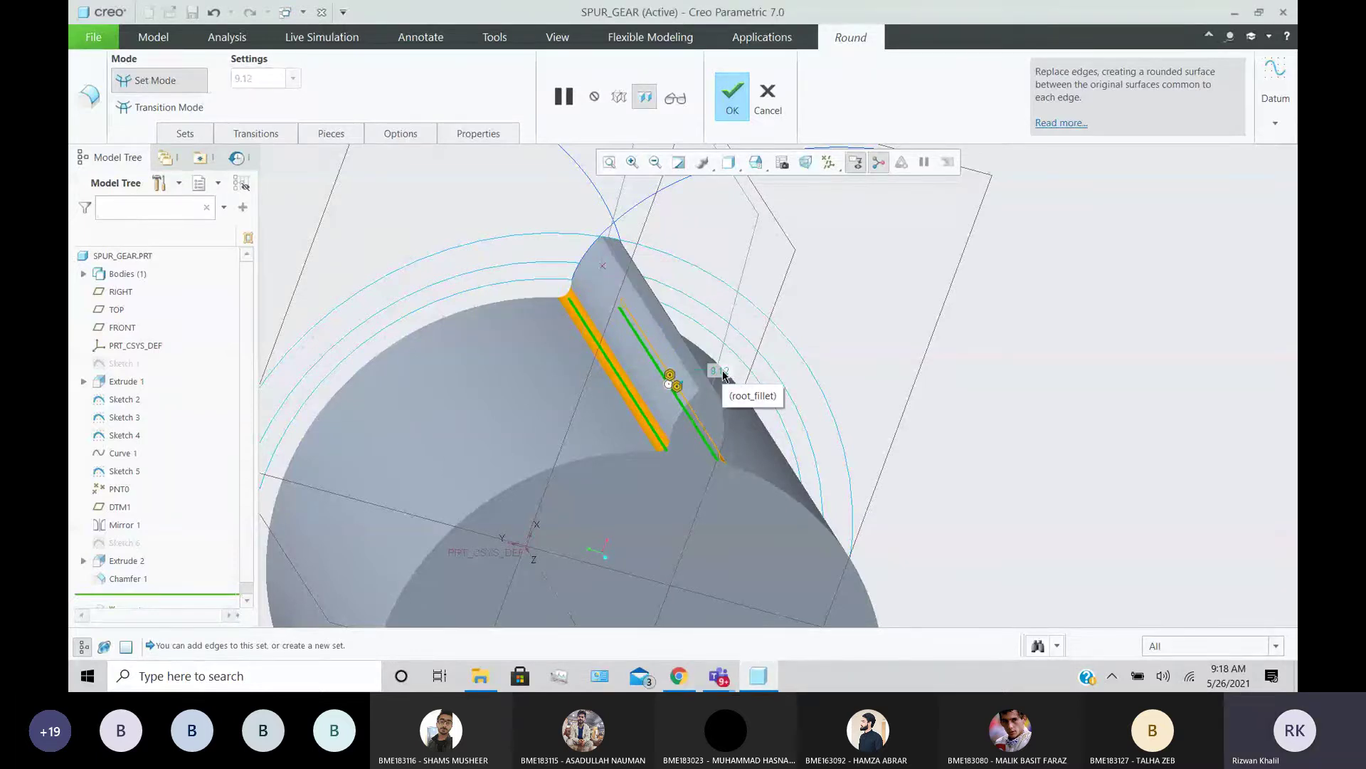
middle_click_drag(723, 375, 799, 356)
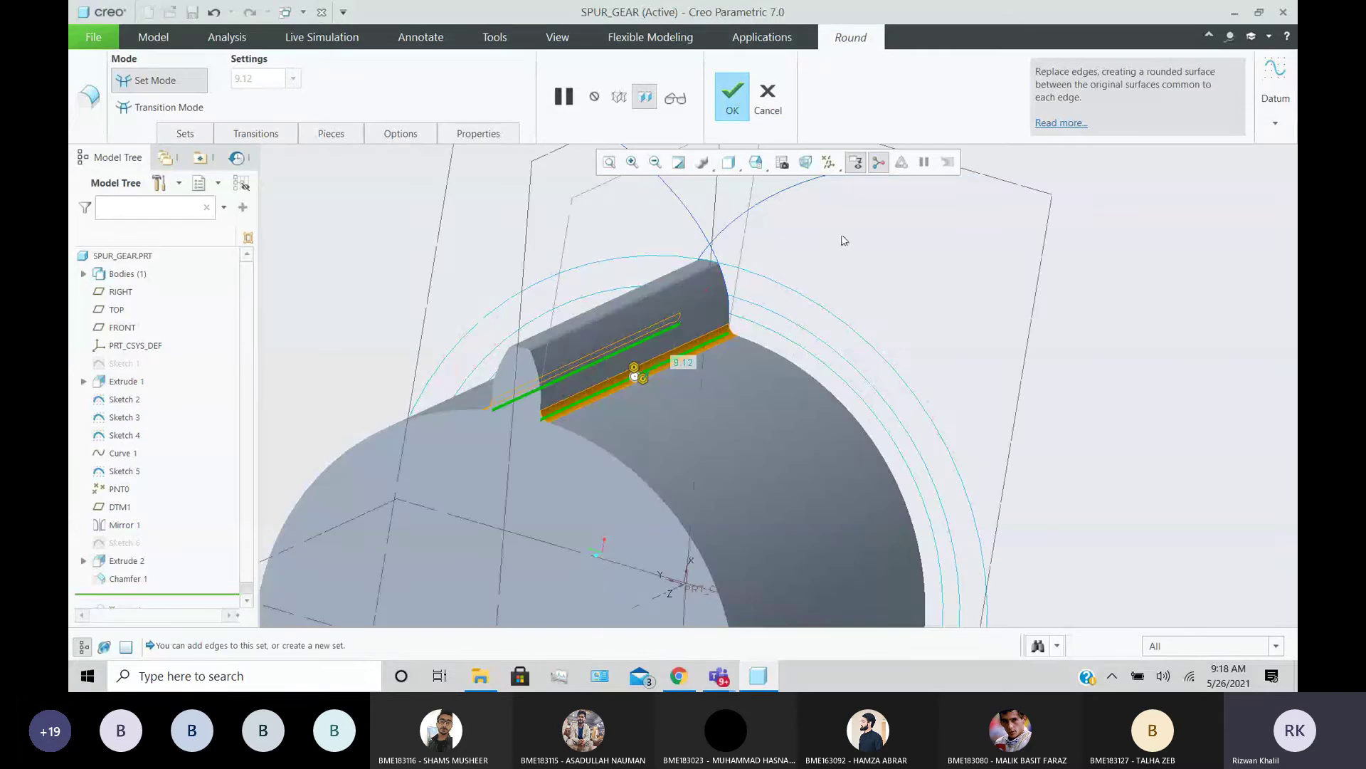
middle_click(915, 317)
left_click(914, 316)
mouse_move(792, 282)
middle_mouse_down()
mouse_move(851, 275)
mouse_move(899, 314)
mouse_move(771, 299)
mouse_move(800, 287)
mouse_move(823, 302)
mouse_move(790, 285)
middle_mouse_up()
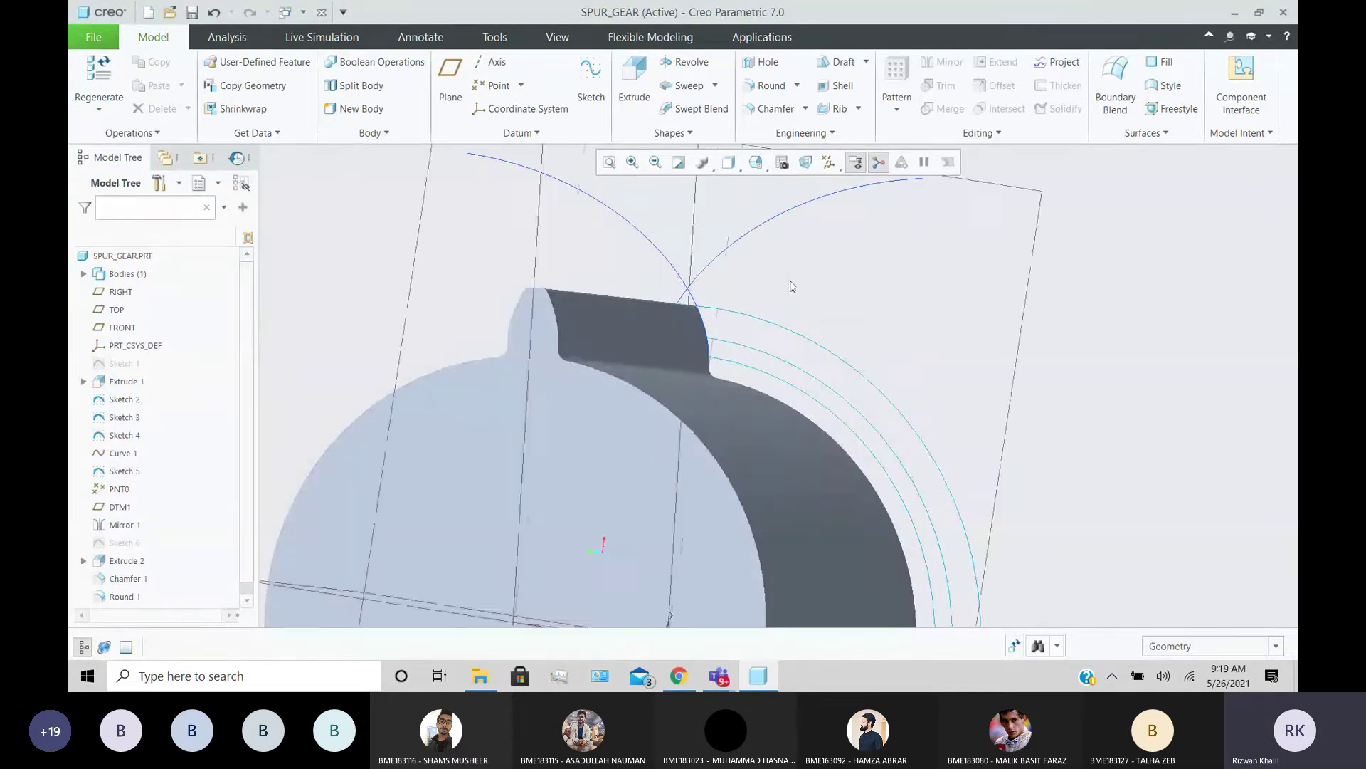
scroll(218, 427, "down", 1)
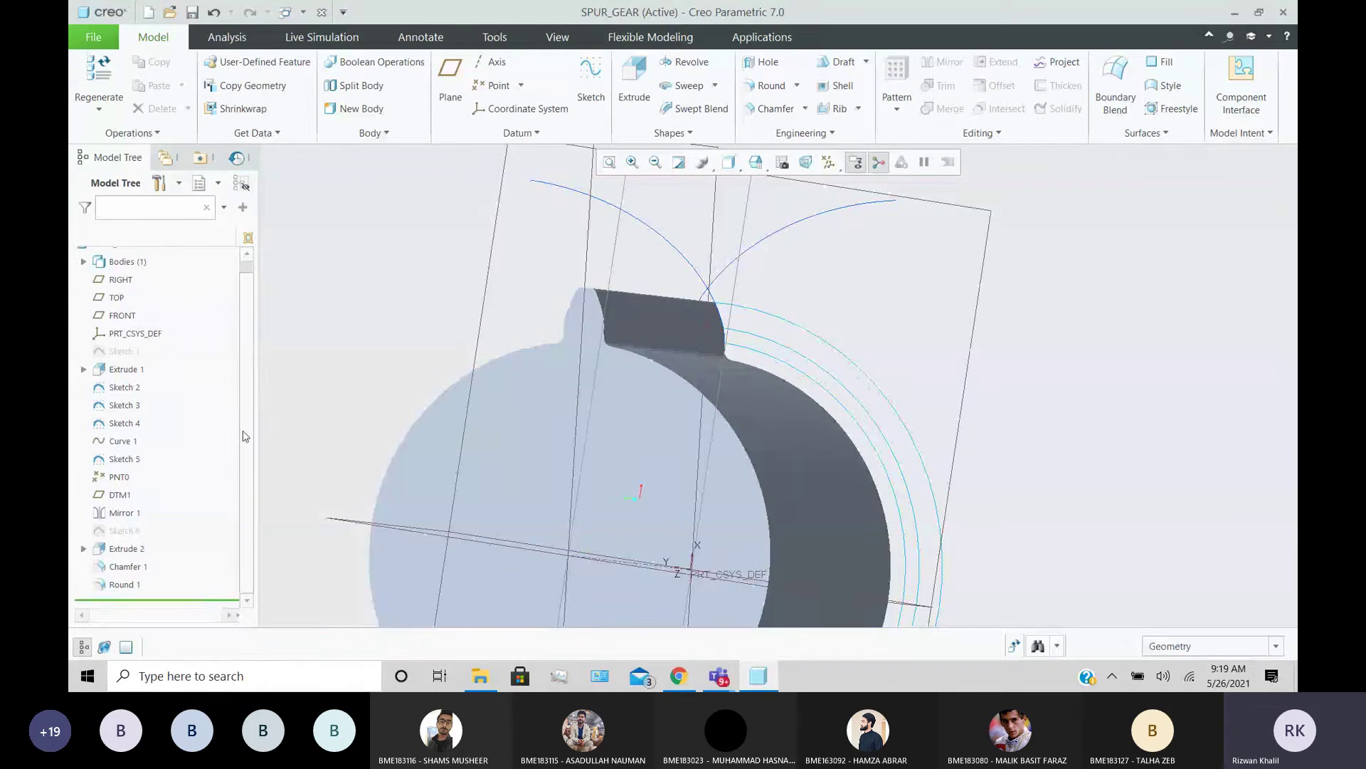
scroll(247, 449, "up", 1)
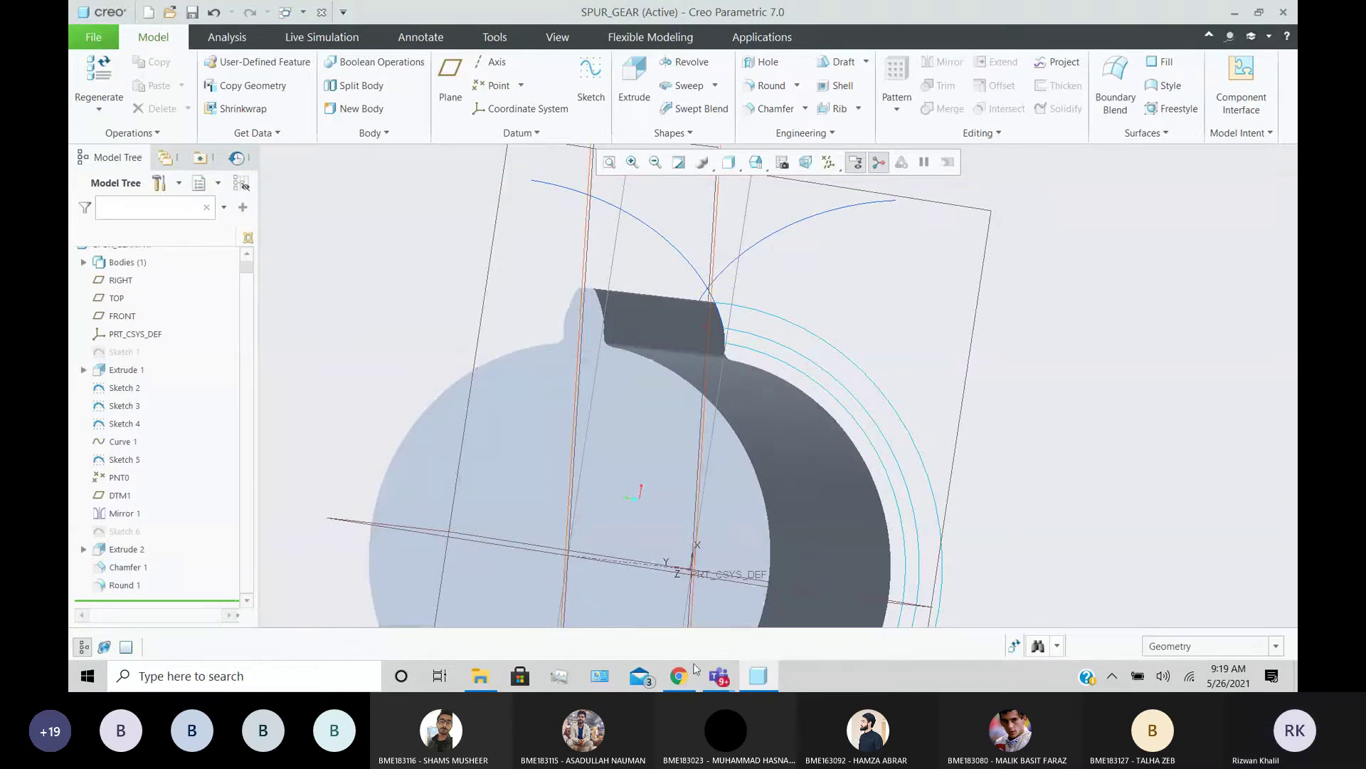
- Switch to the Teams meeting, look through its participant list, and return to the SPUR_GEAR model in Creo Parametric
left_click(718, 675)
left_click(734, 535)
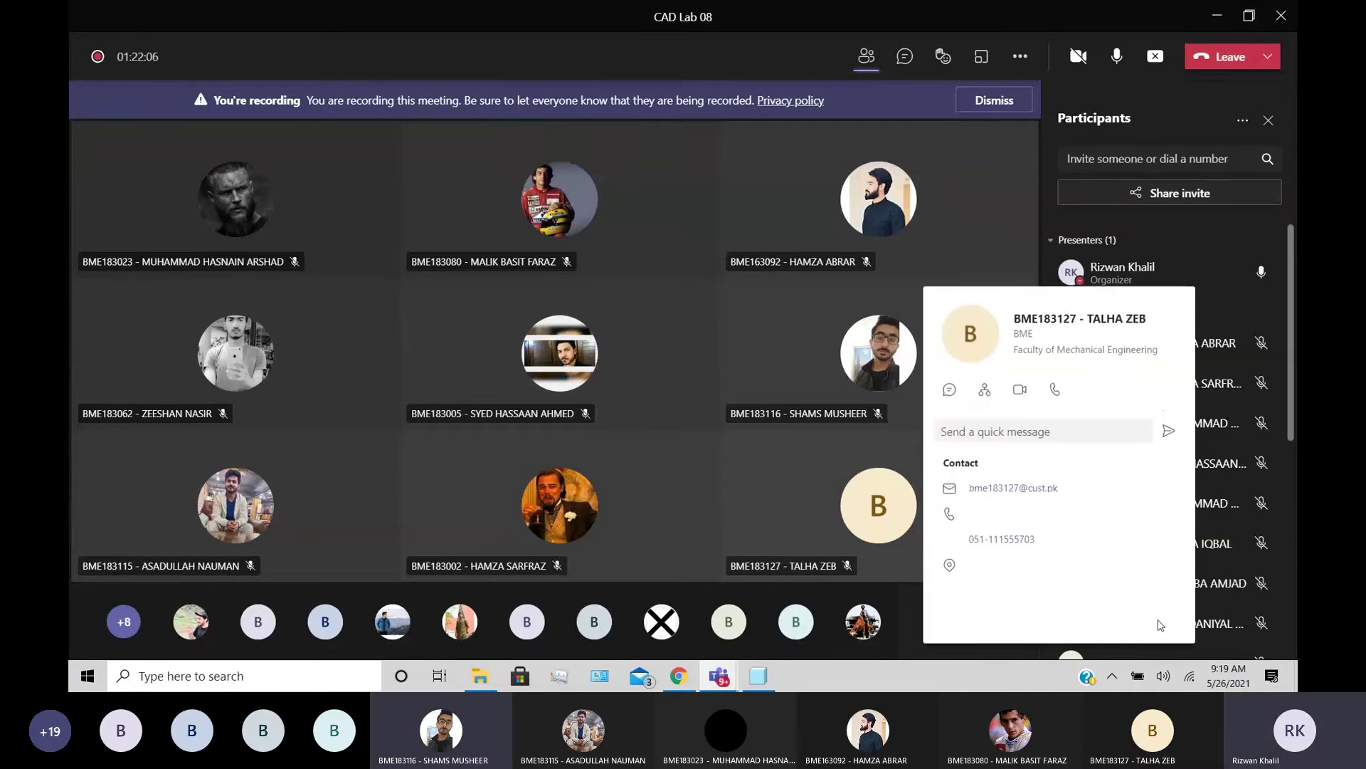
scroll(1242, 559, "down", 1)
scroll(1242, 562, "down", 10)
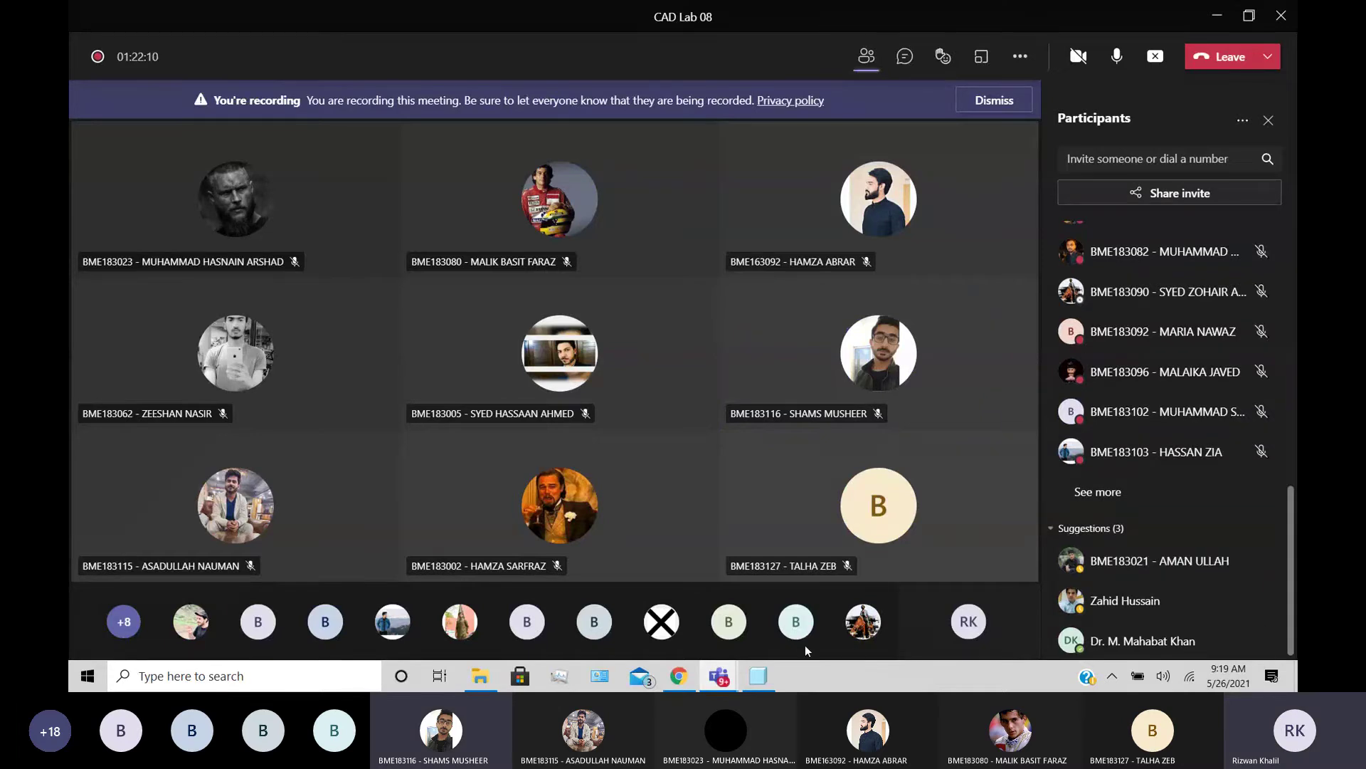
mouse_move(757, 677)
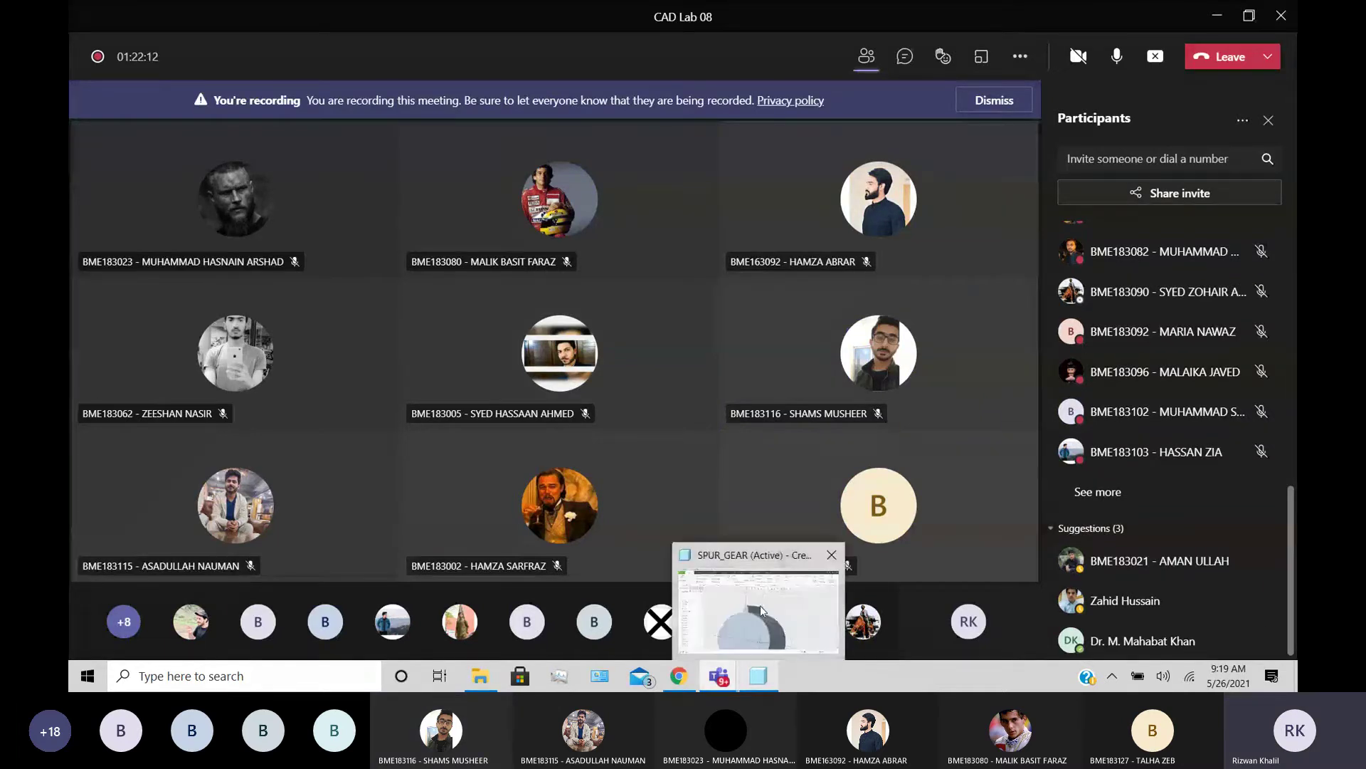
left_click(760, 605)
- Examine the tooth extrusion Extrude 2 on the cylinder from several angles, including its tip, flanks and root
middle_click_drag(684, 498, 638, 459)
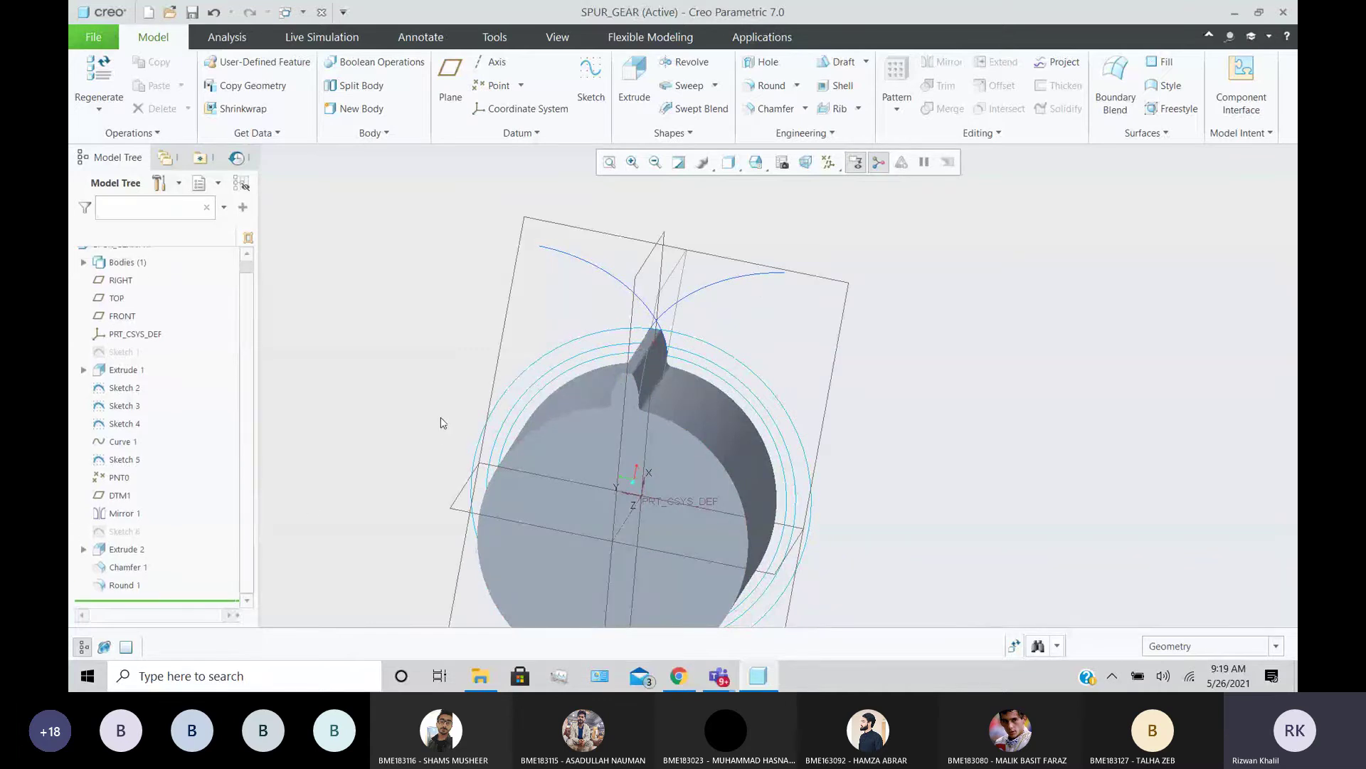
left_click(620, 391)
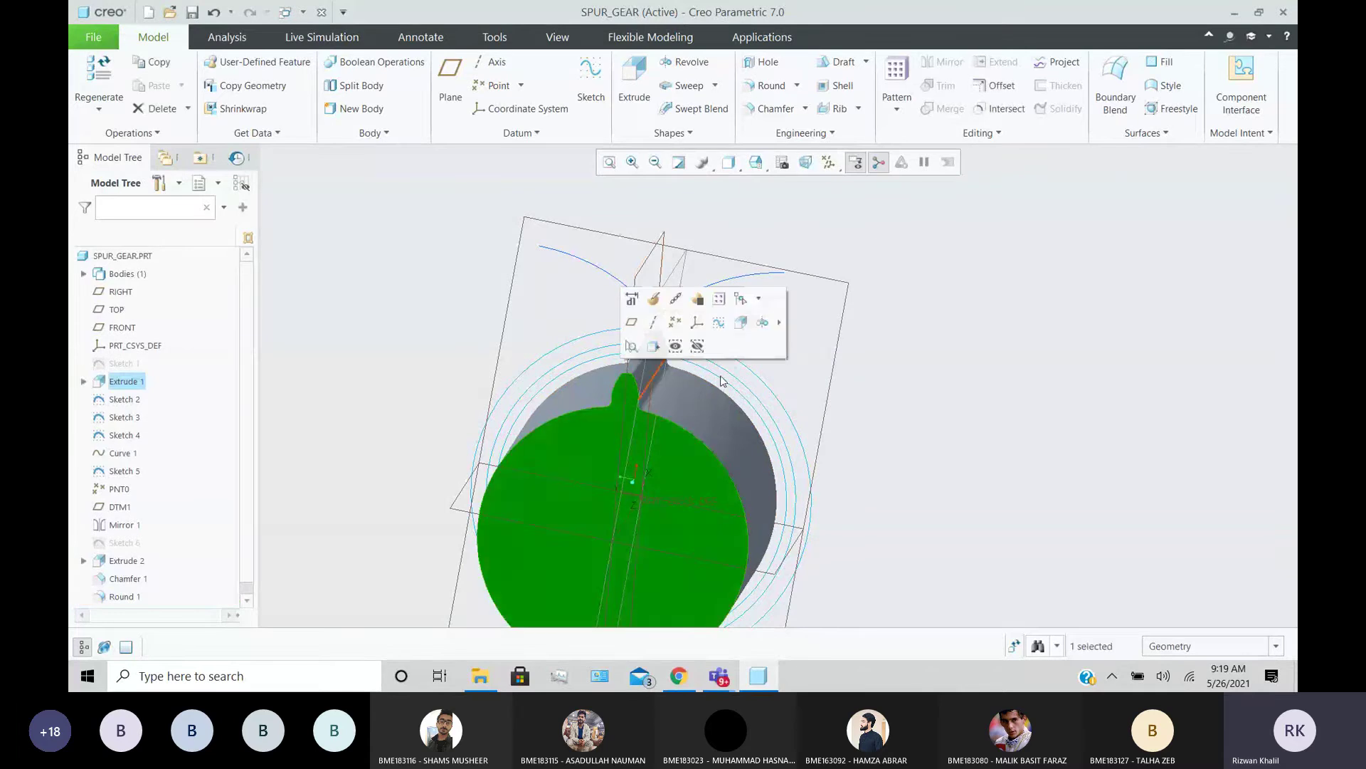
left_click(1016, 362)
left_click(142, 565)
middle_click_drag(493, 319, 457, 302)
scroll(635, 361, "down", 3)
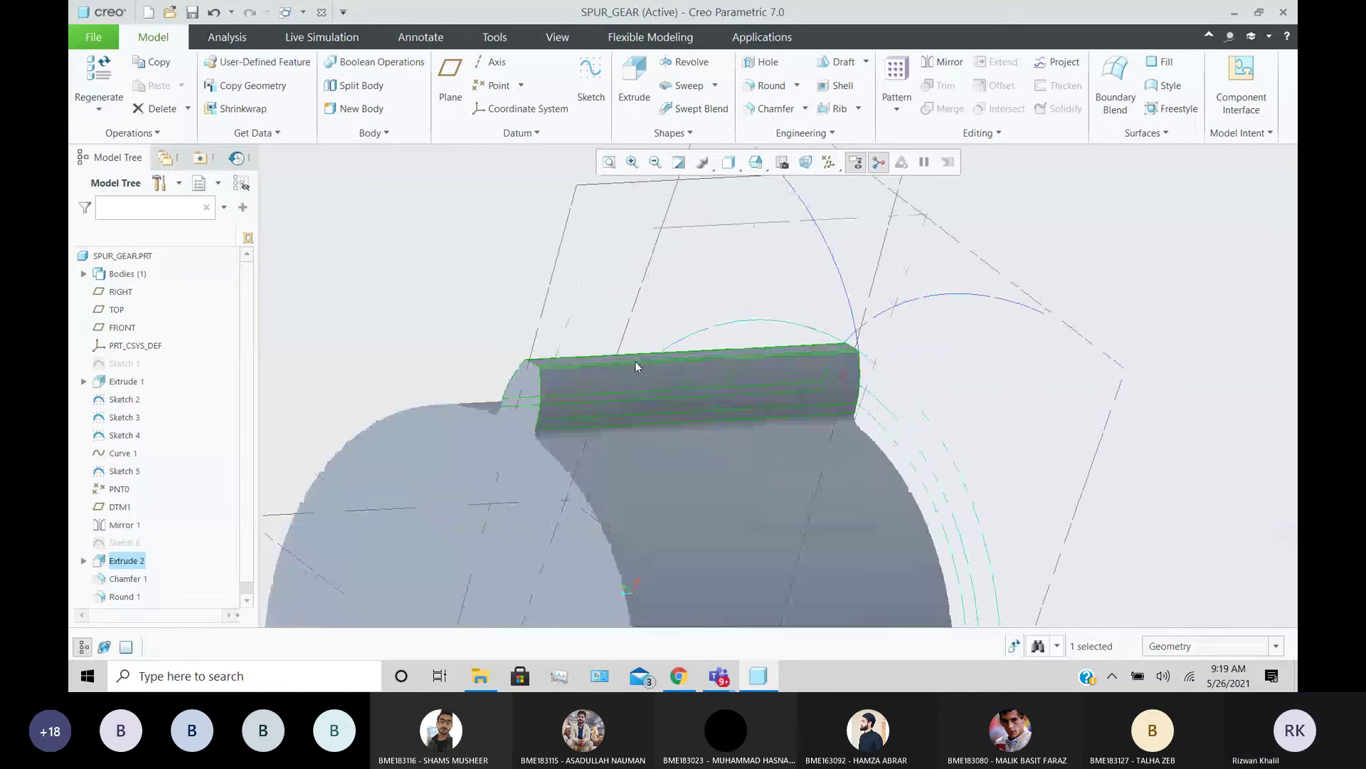
scroll(635, 361, "up", 3)
mouse_move(635, 371)
middle_mouse_down()
mouse_move(627, 350)
mouse_move(655, 353)
middle_mouse_up()
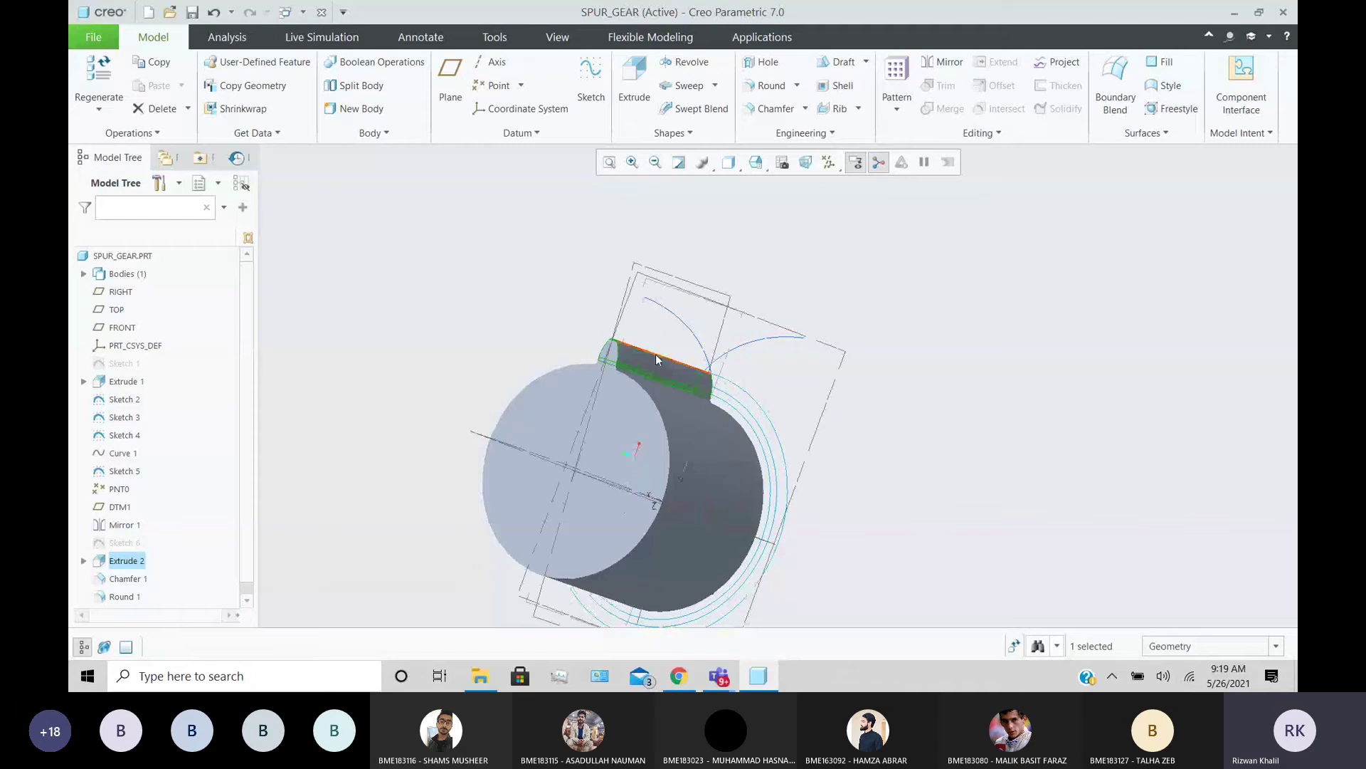
left_click(504, 304)
middle_click_drag(504, 304, 448, 312)
- Try to pattern Extrude 2, Chamfer 1 and Round 1 together as three ungrouped features
left_click(127, 561)
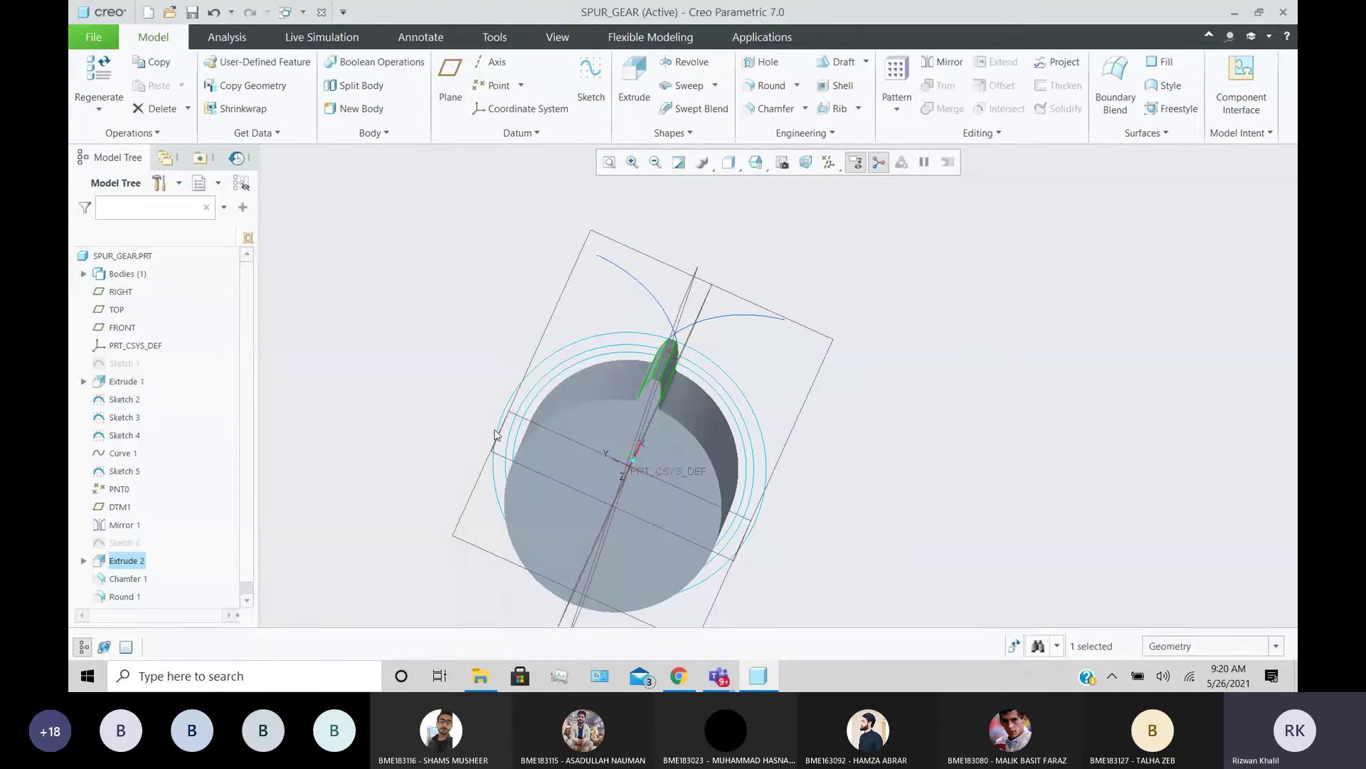
scroll(658, 375, "up", 3)
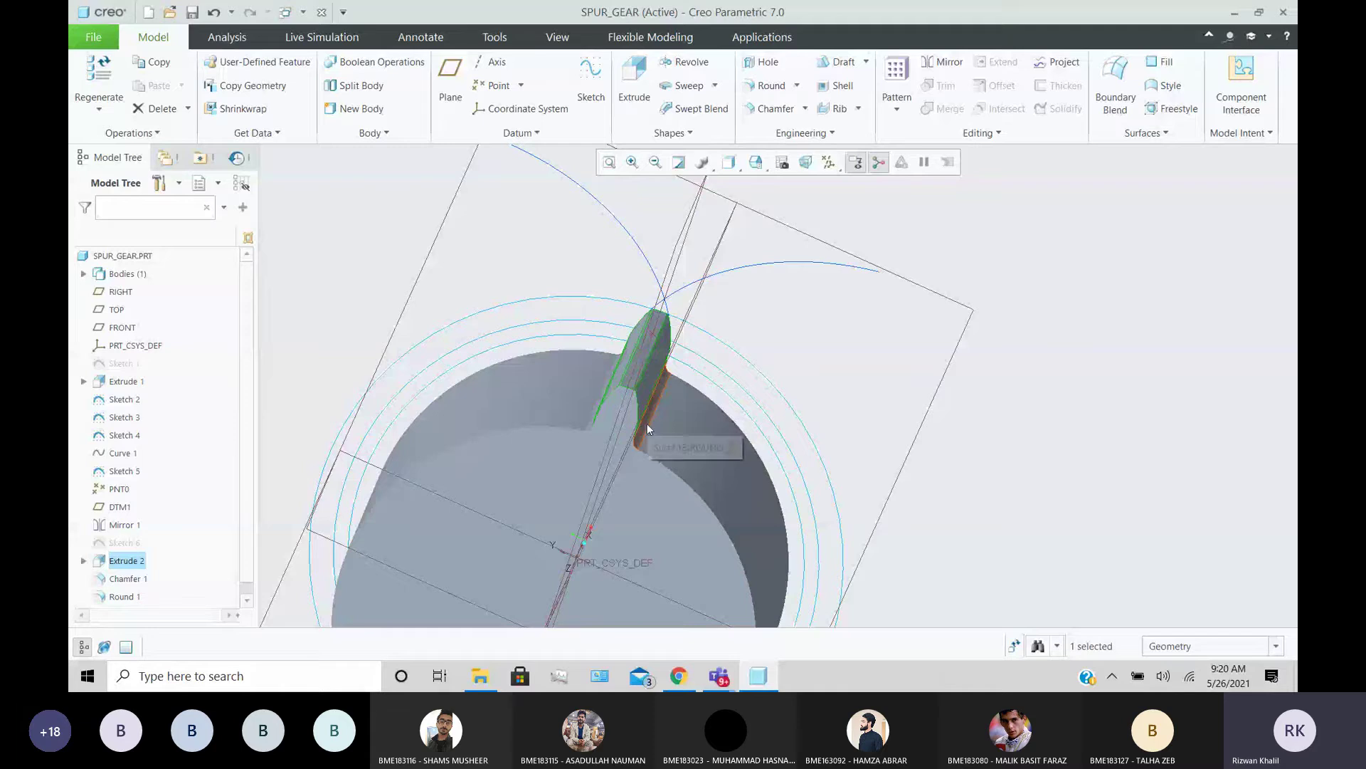
left_click(138, 584, "ctrl")
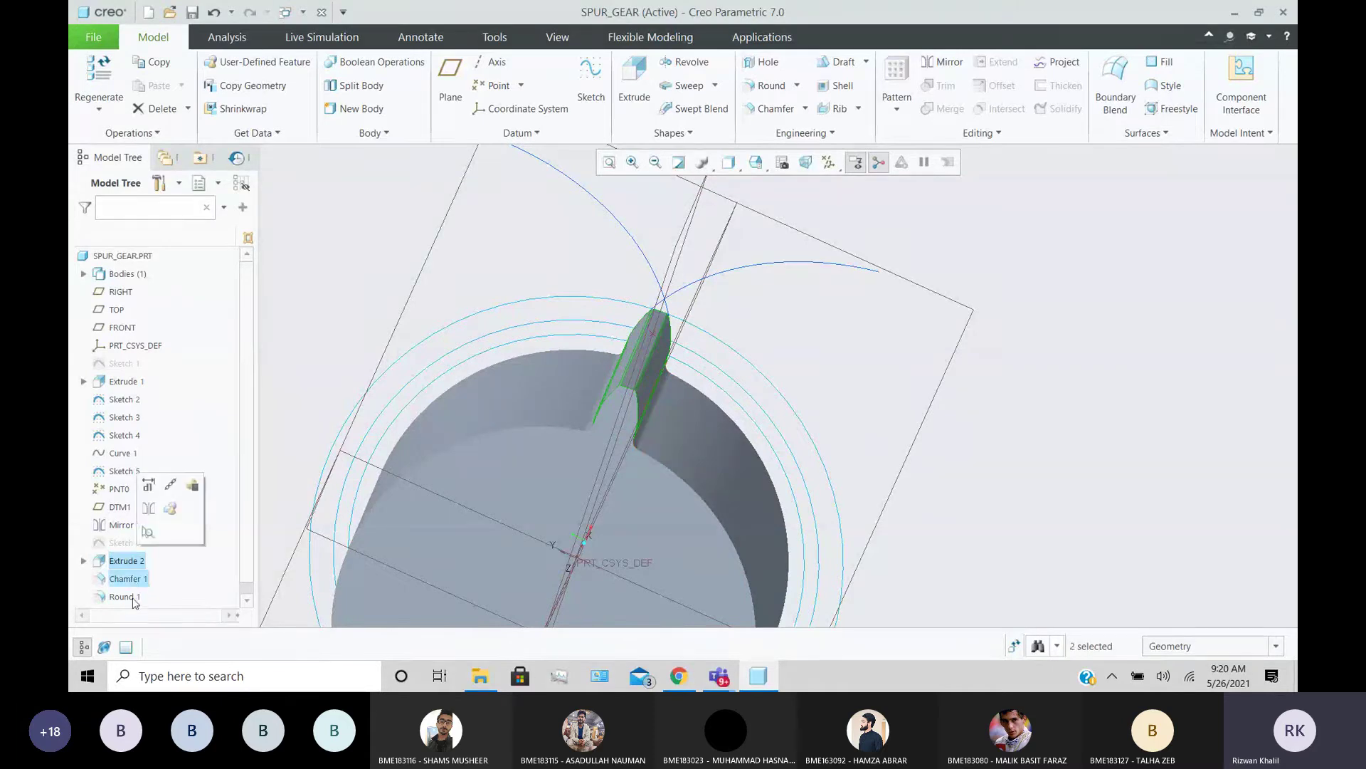
left_click(133, 597, "ctrl")
left_click(907, 116)
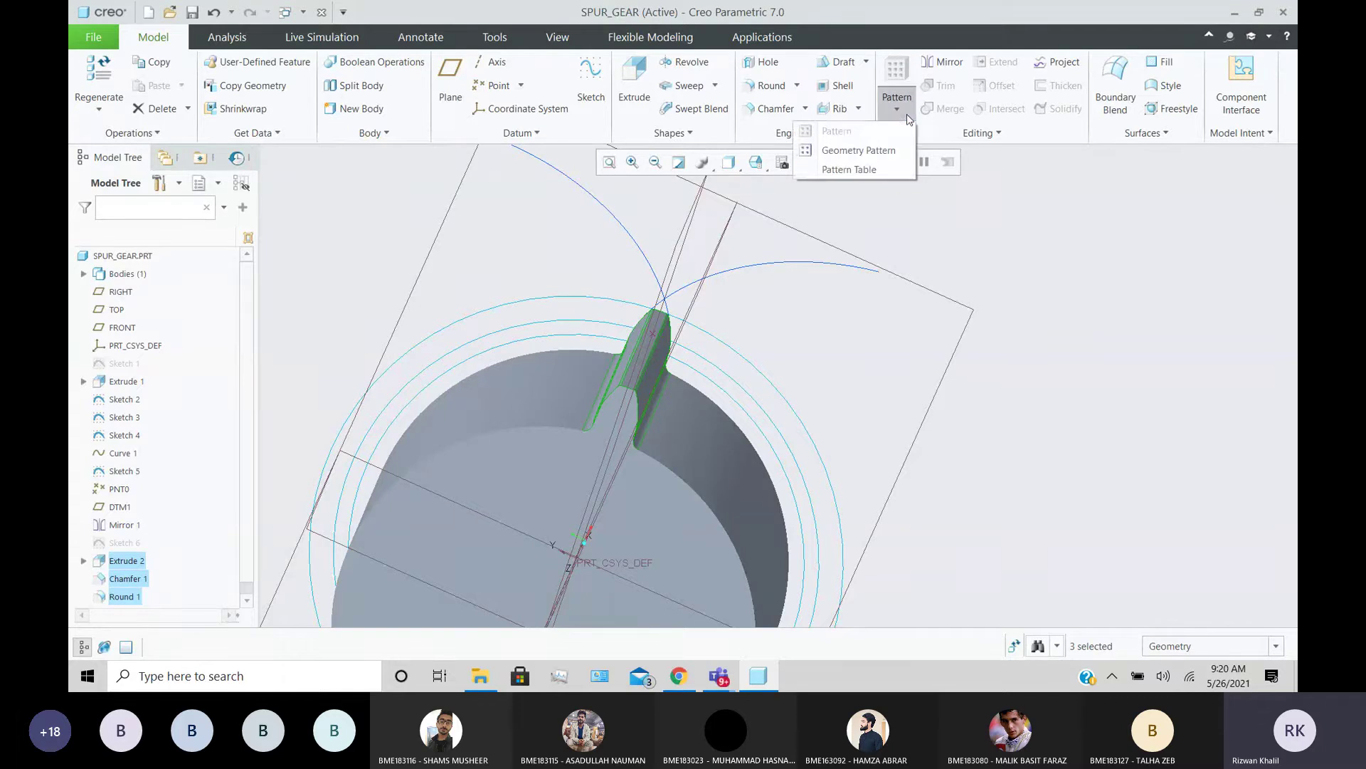
left_click(902, 75)
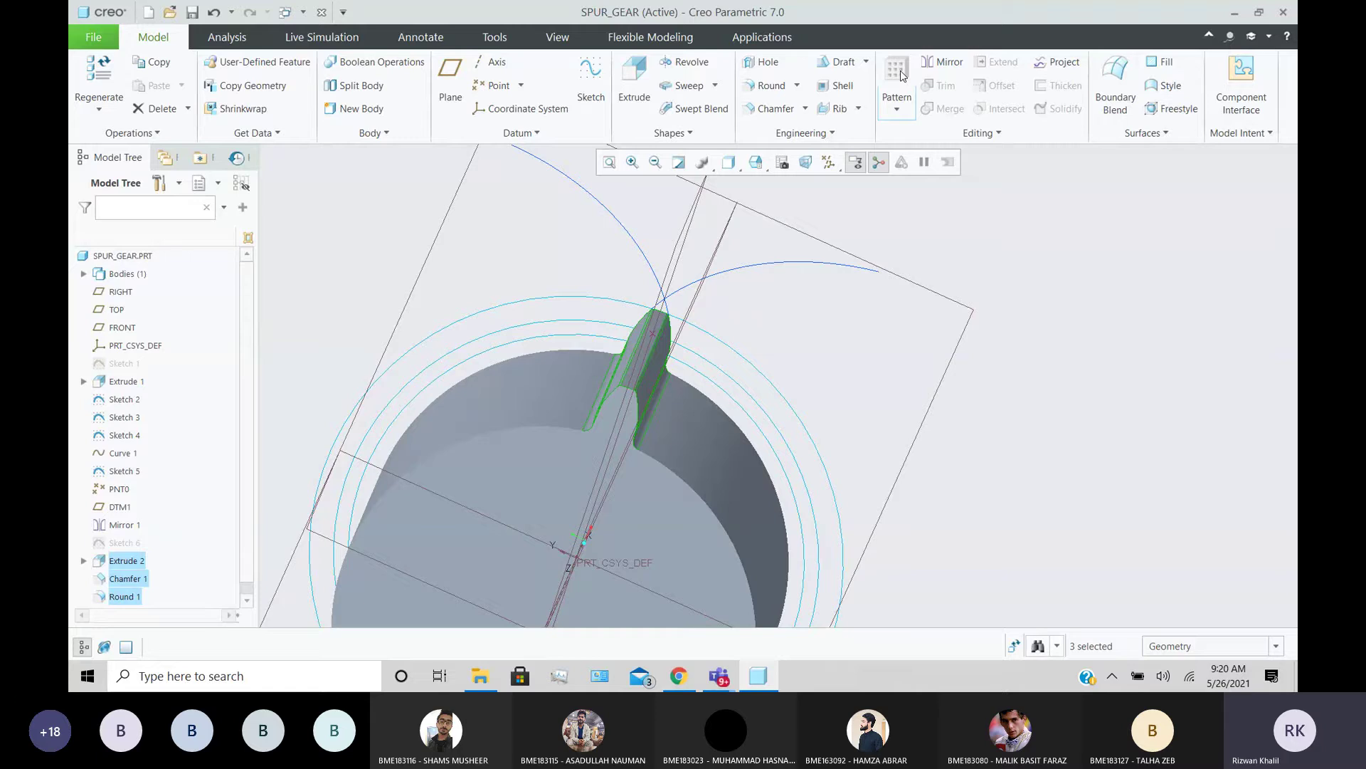
left_click(1009, 288)
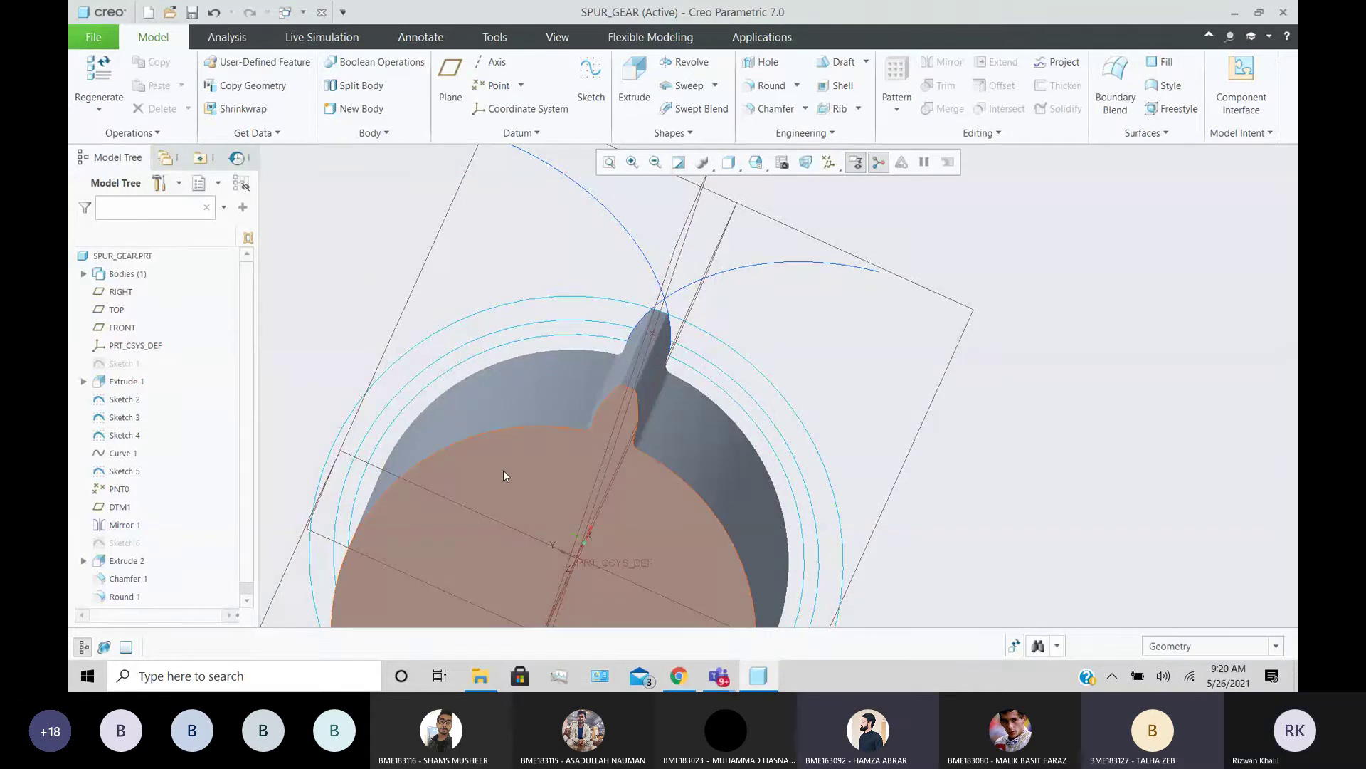
- Group Extrude 2, Chamfer 1 and Round 1 into one local group and rename it TEETH
scroll(213, 547, "down", 1)
scroll(212, 547, "up", 1)
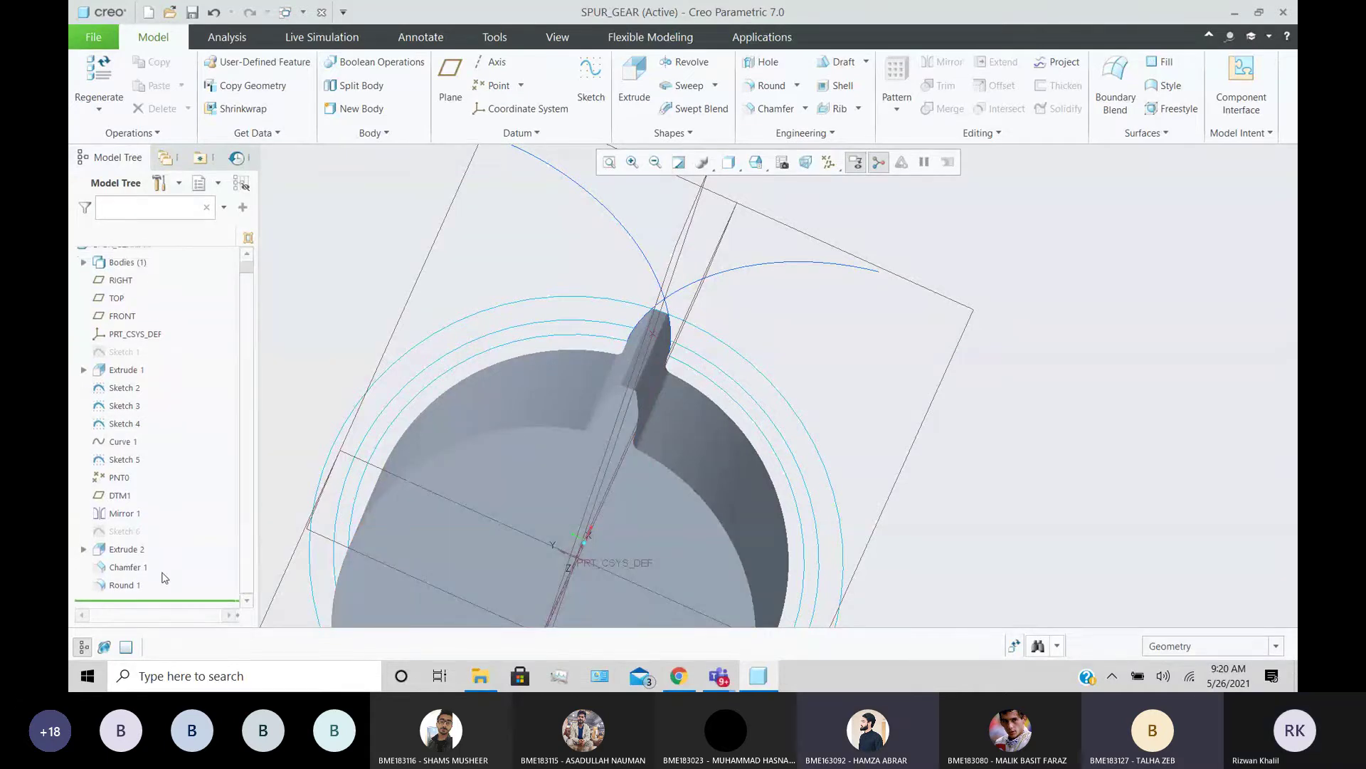
left_click(135, 549)
left_click(128, 567, "ctrl")
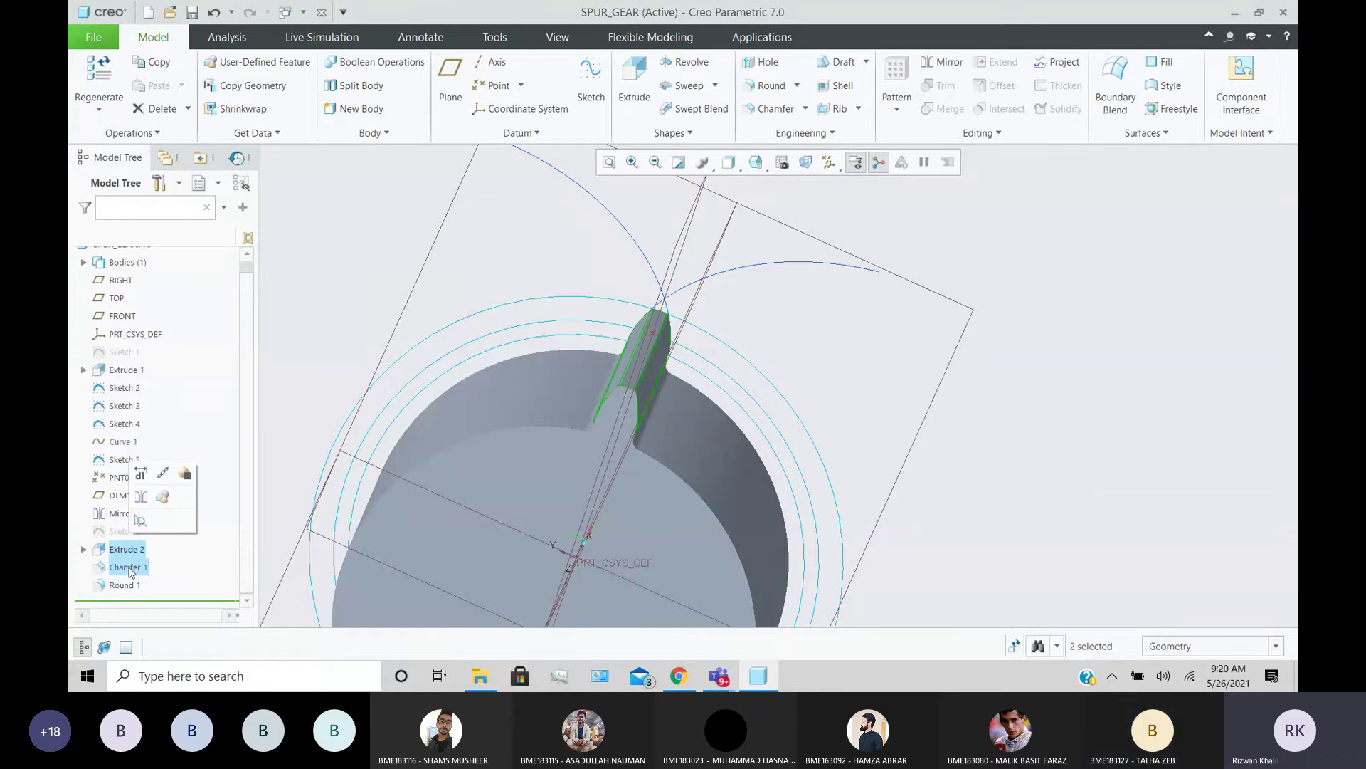
left_click(162, 496)
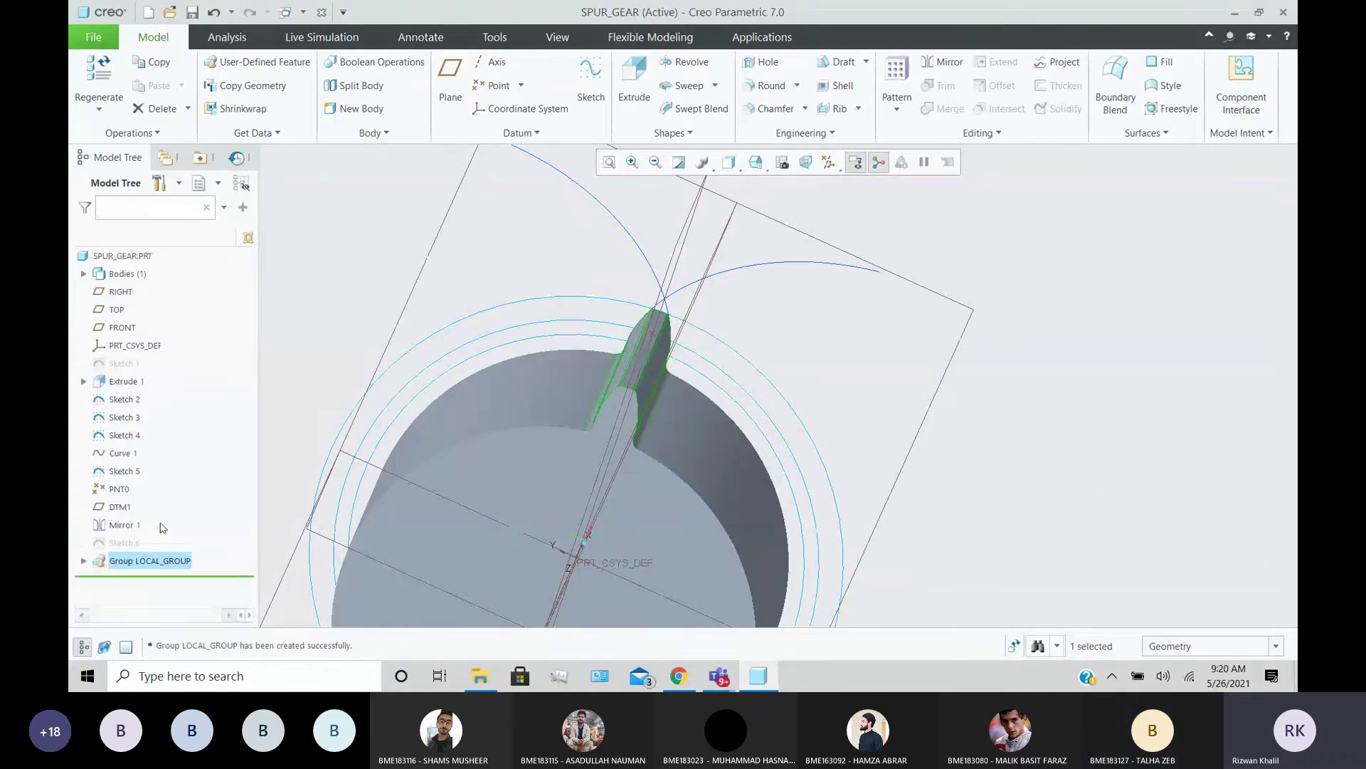
double_click(164, 560)
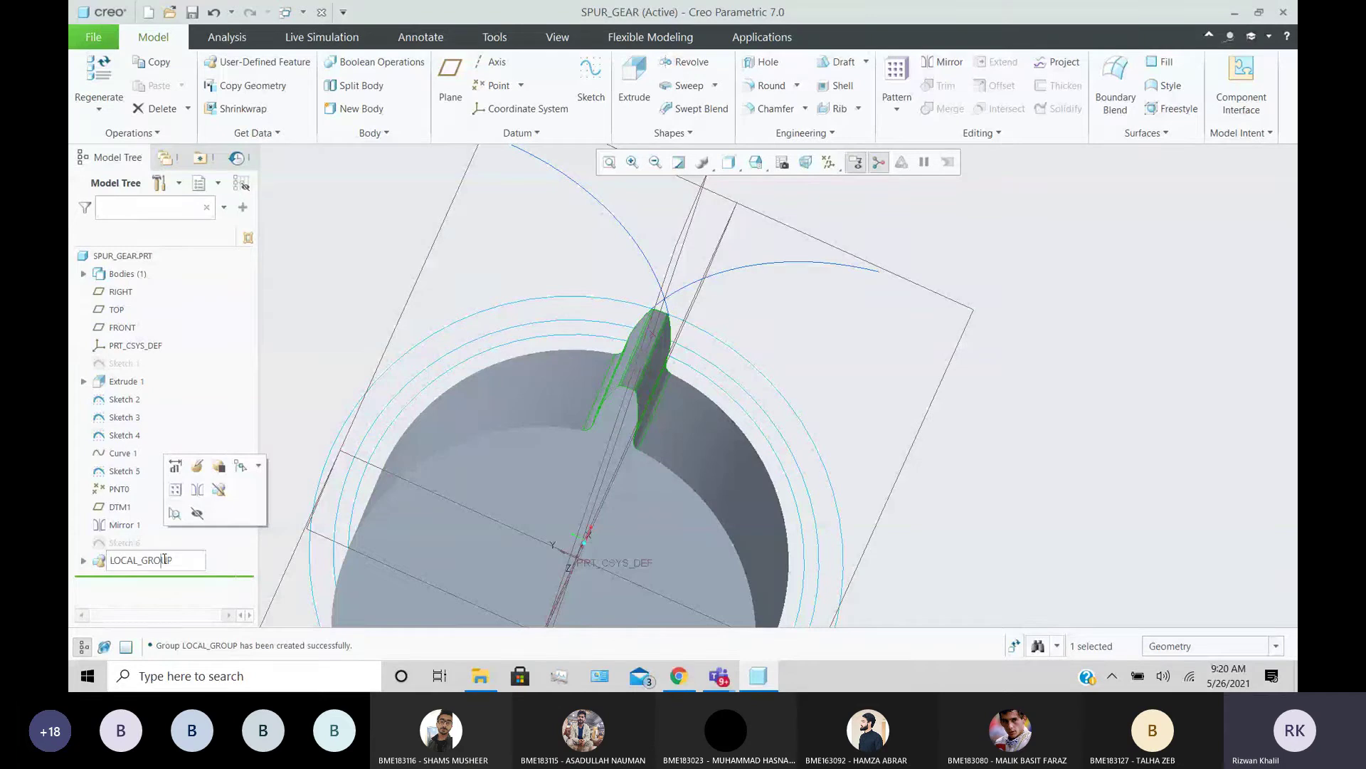
type("teeth")
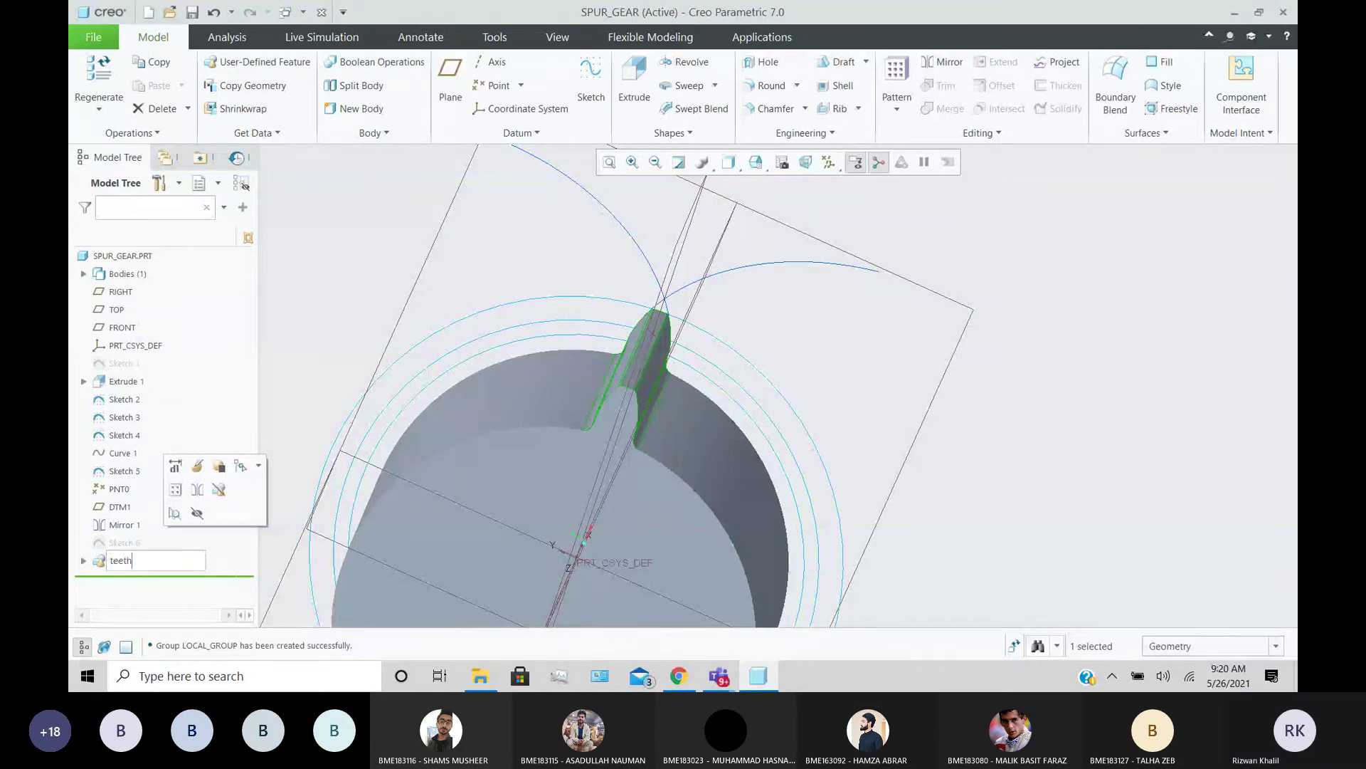
key("Return")
left_click(283, 392)
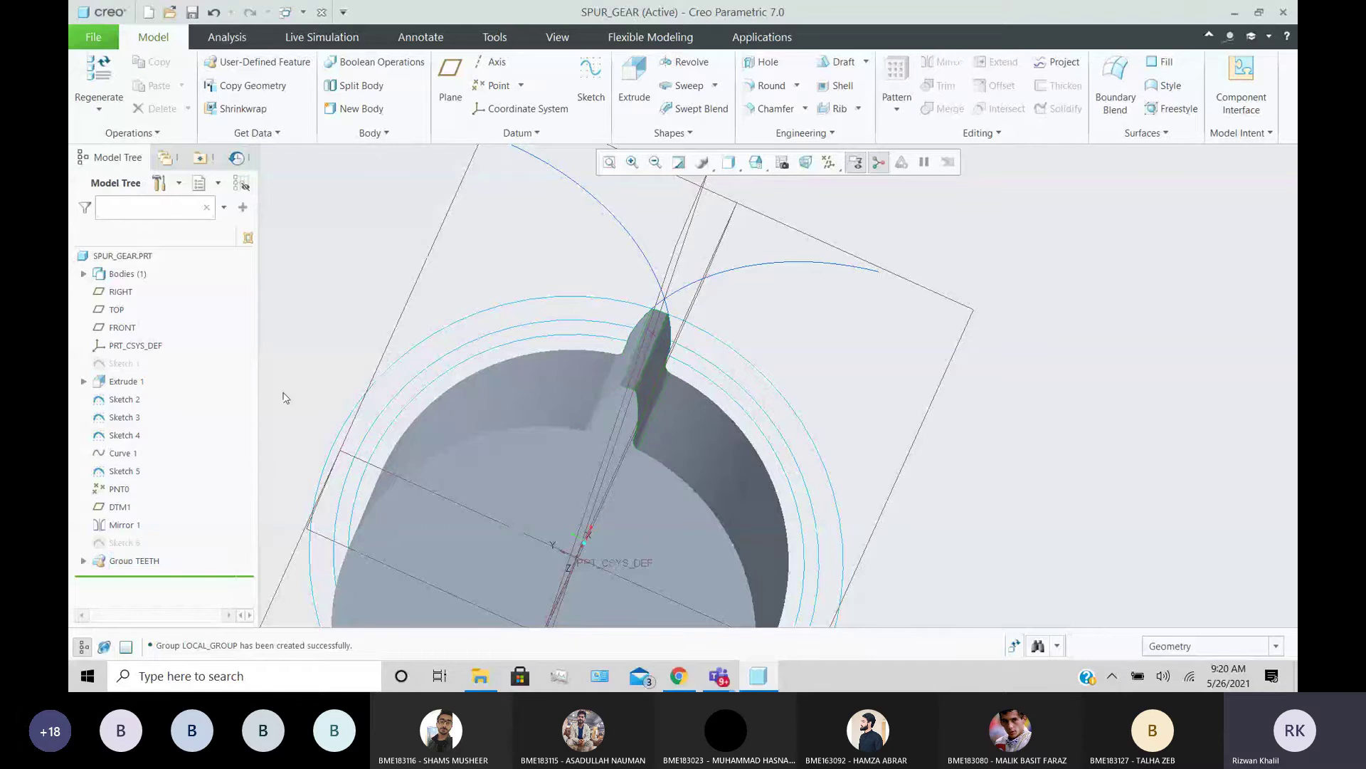
- Start a pattern of the TEETH group with the Axis type, using the cylinder's central axis as the pattern center
left_click(133, 561)
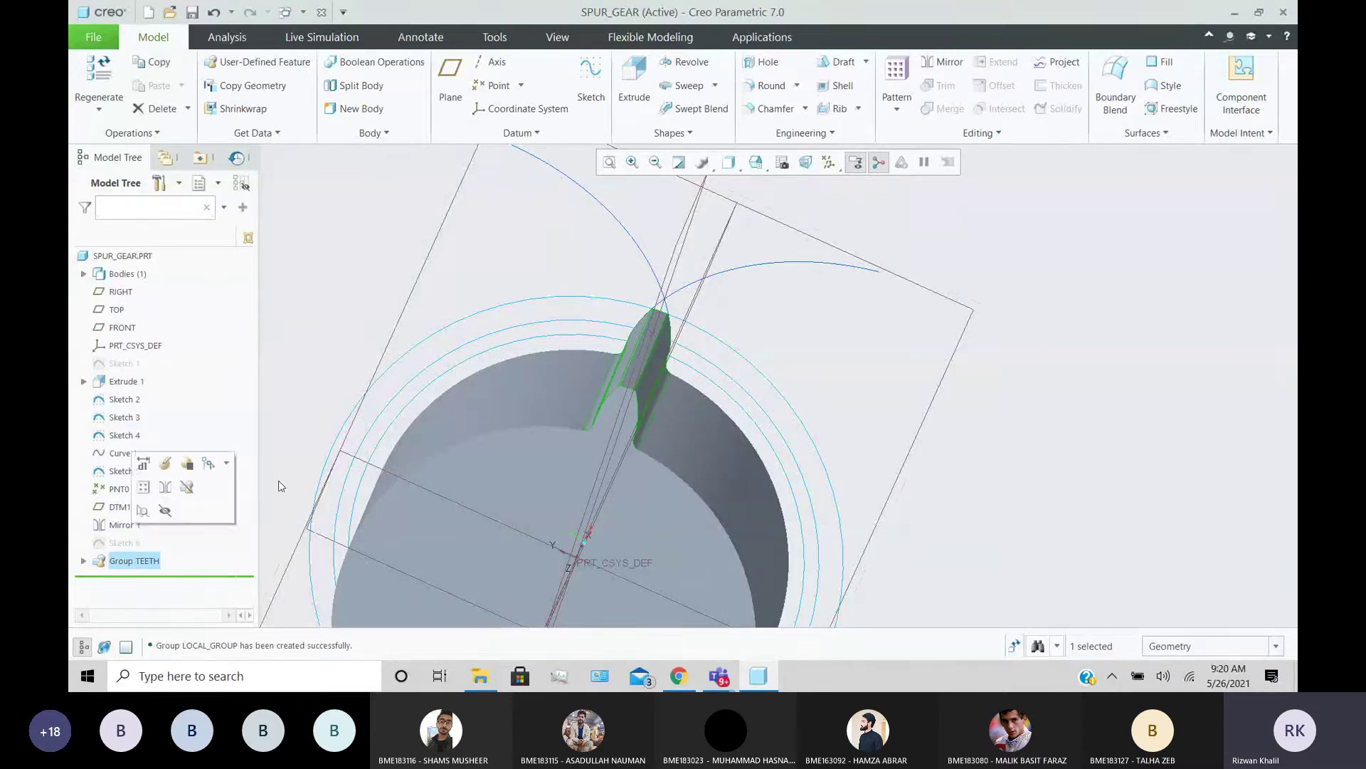
left_click(896, 80)
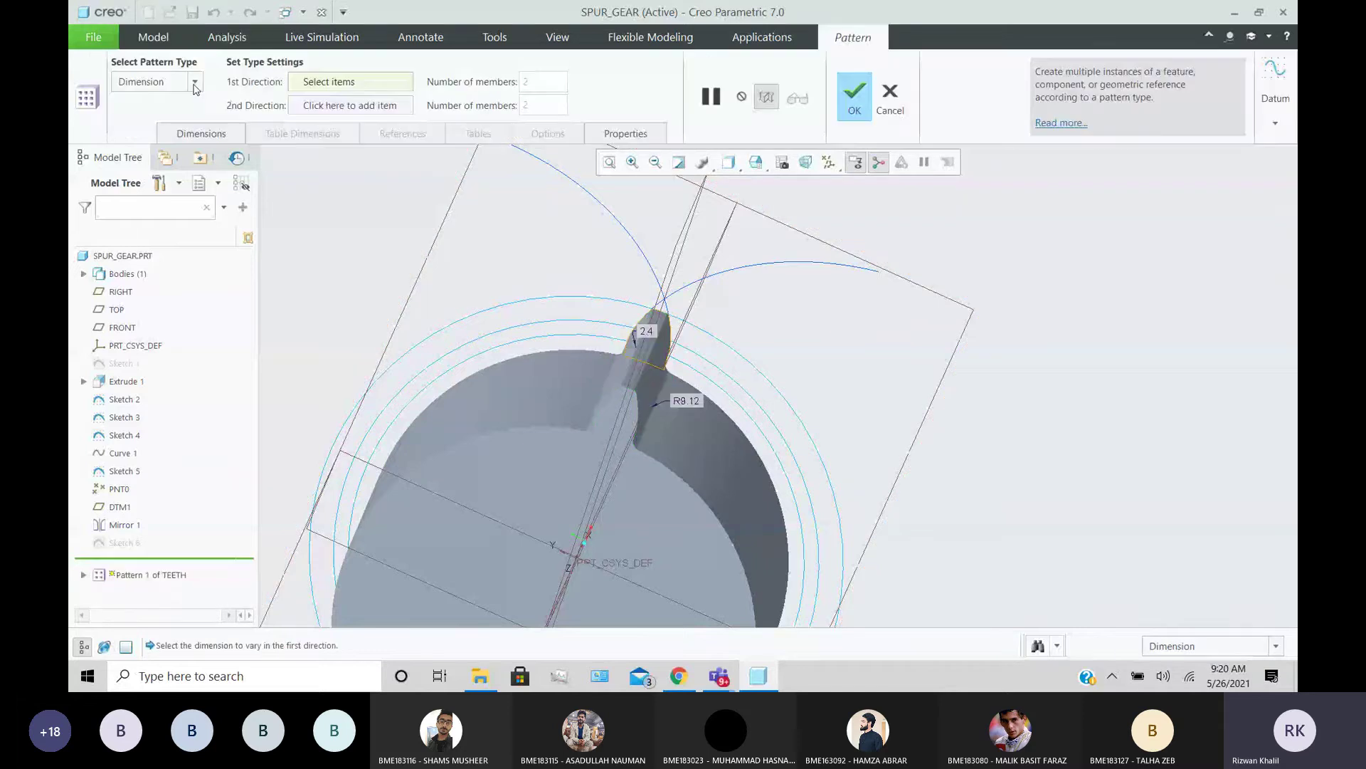
scroll(656, 304, "down", 5)
middle_click_drag(703, 320, 680, 305)
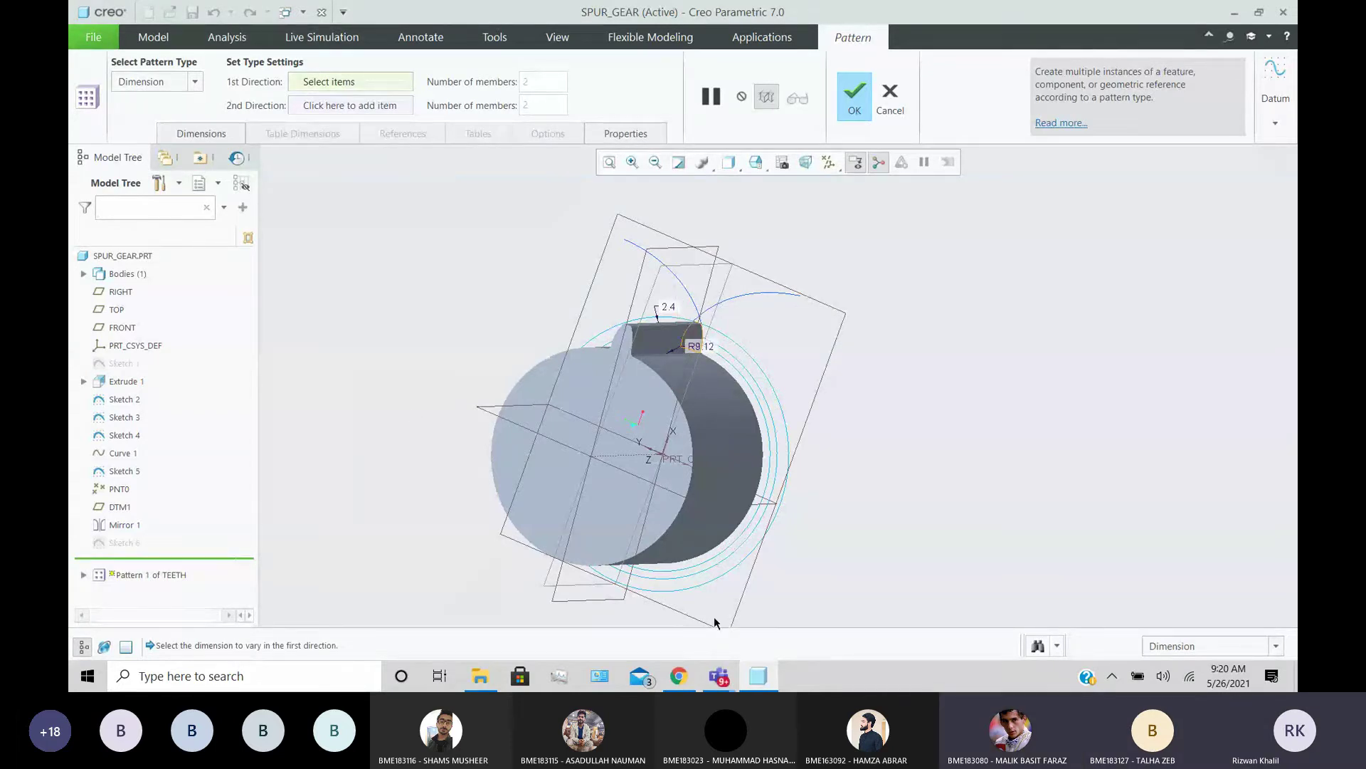
left_click(194, 82)
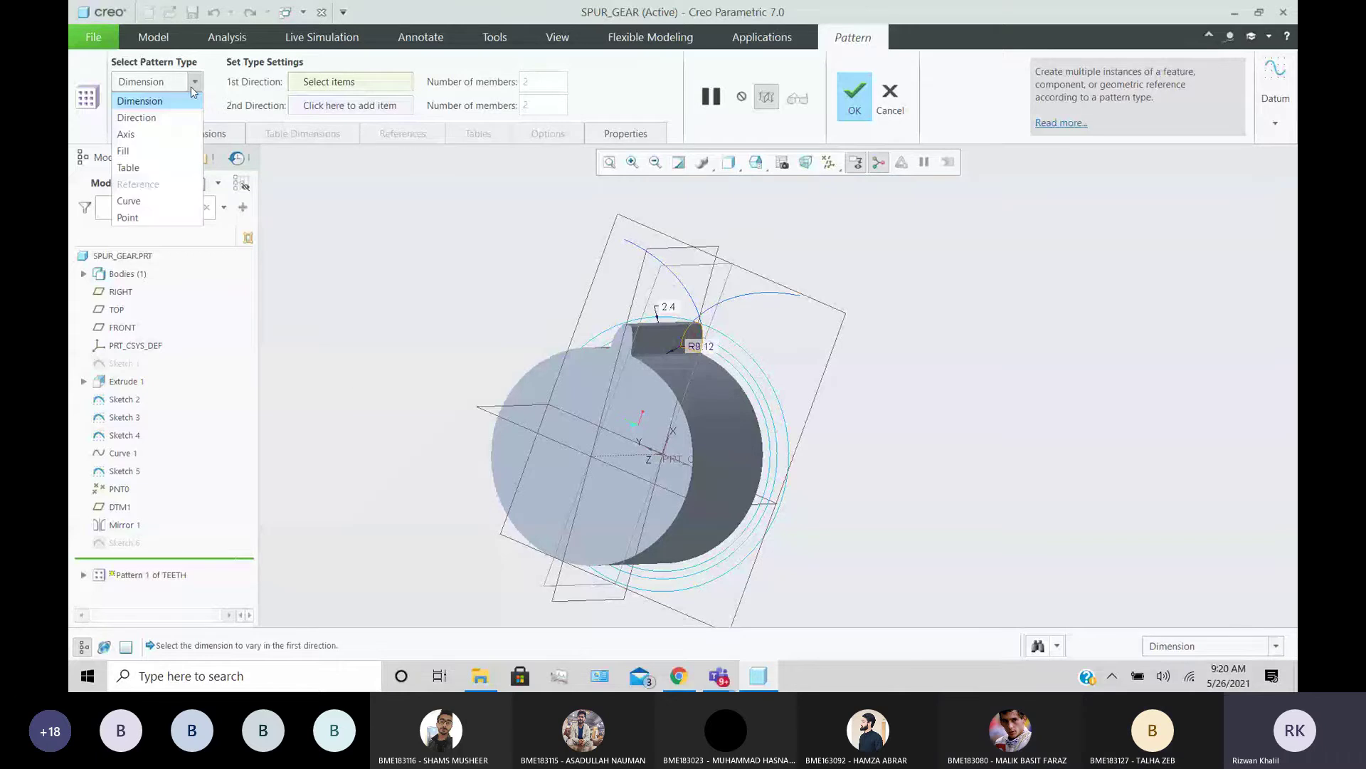
left_click(157, 134)
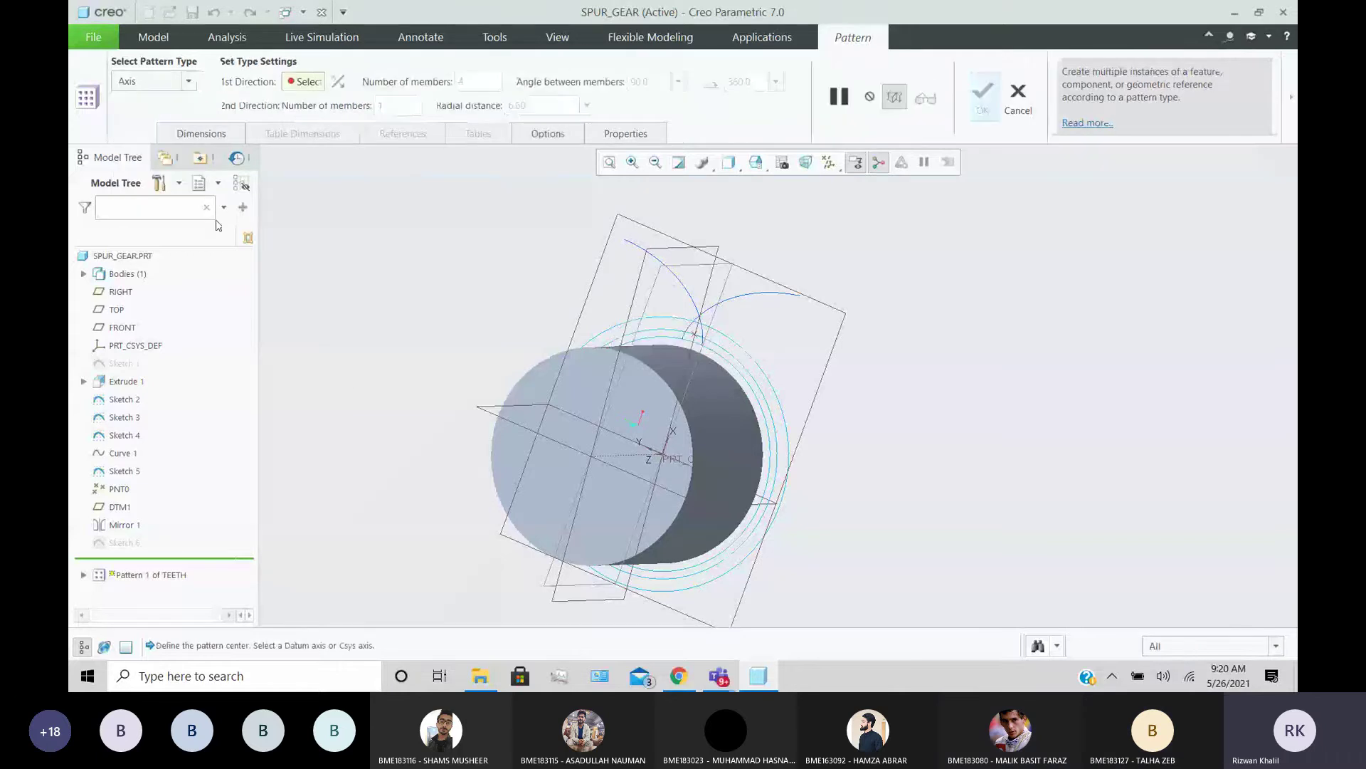
left_click(619, 456)
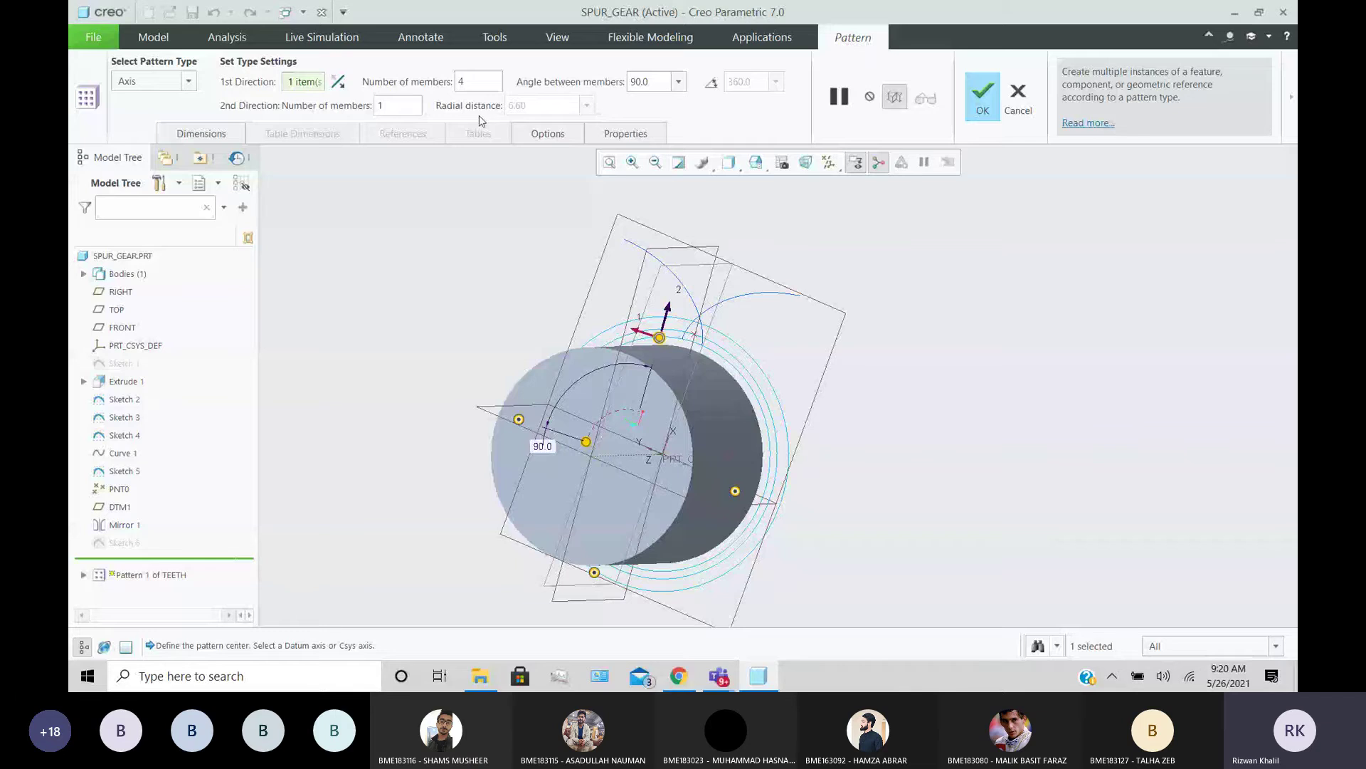
- Set the axis pattern to 20 members spread evenly over 360 degrees and complete it
double_click(477, 82)
type("20")
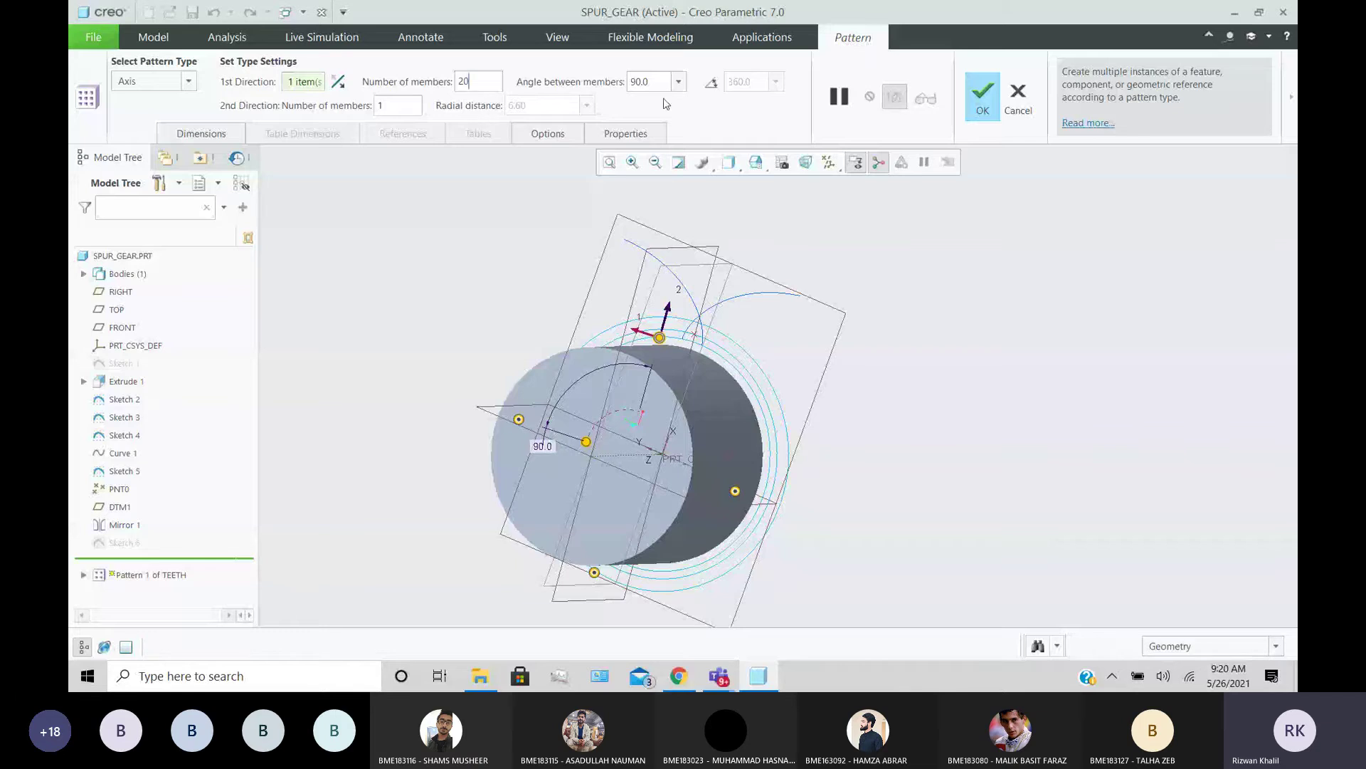
left_click(710, 83)
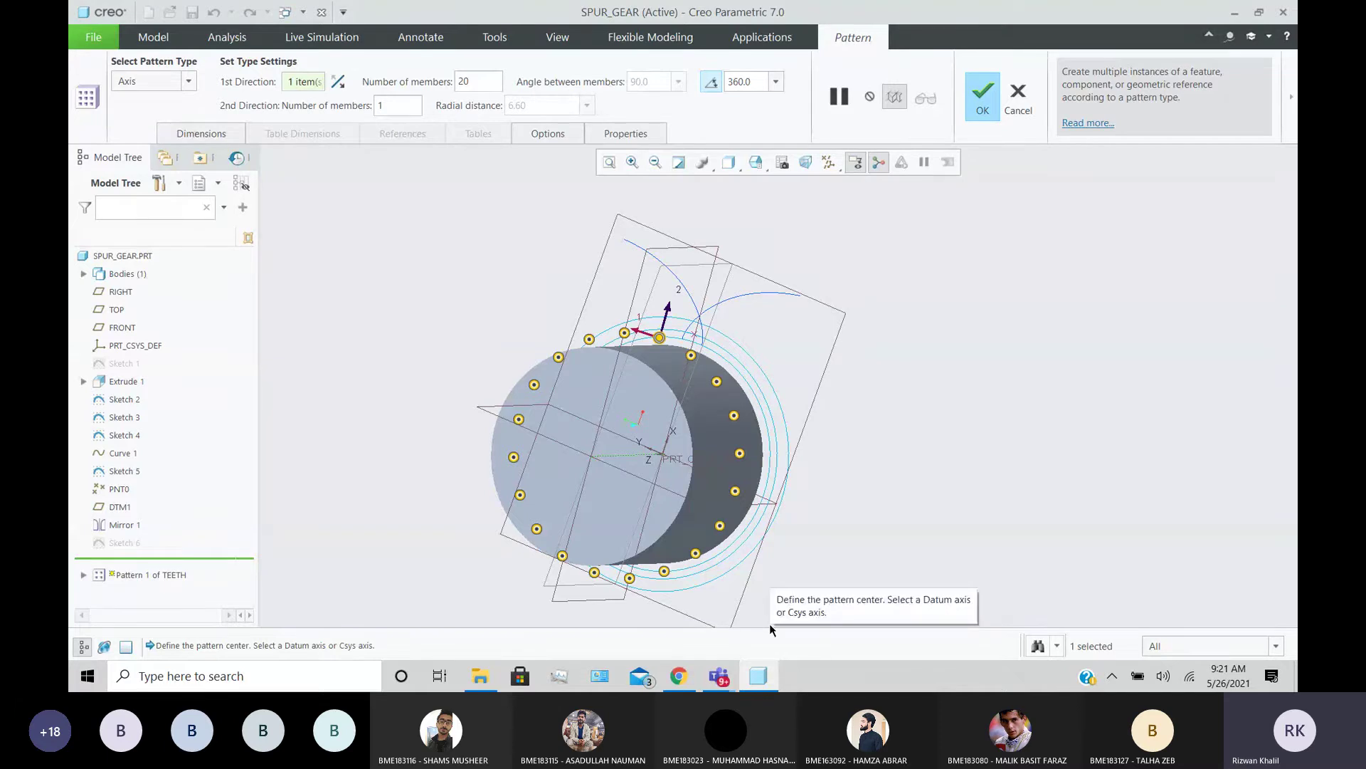
left_click(981, 104)
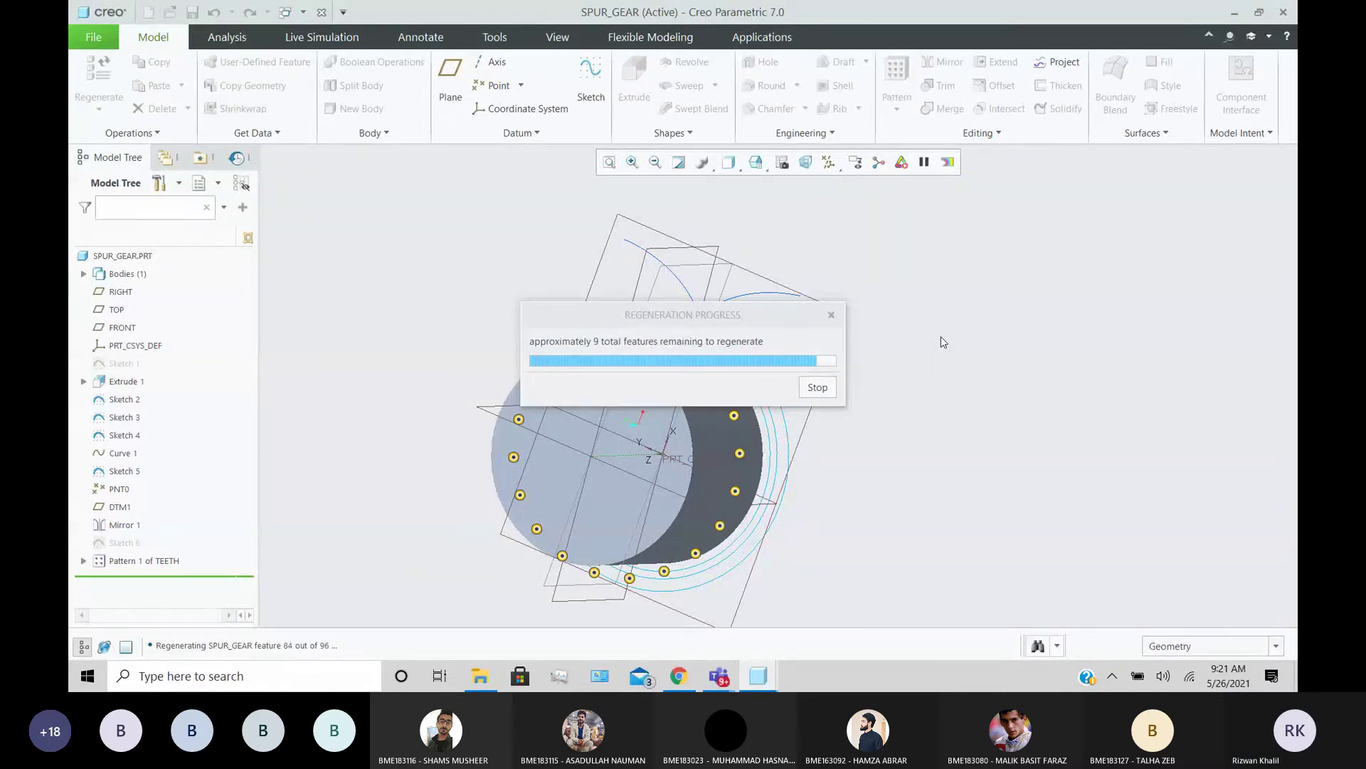
- Turn off the display of all datum features in the graphics view
middle_click_drag(939, 338, 933, 381)
left_click(829, 162)
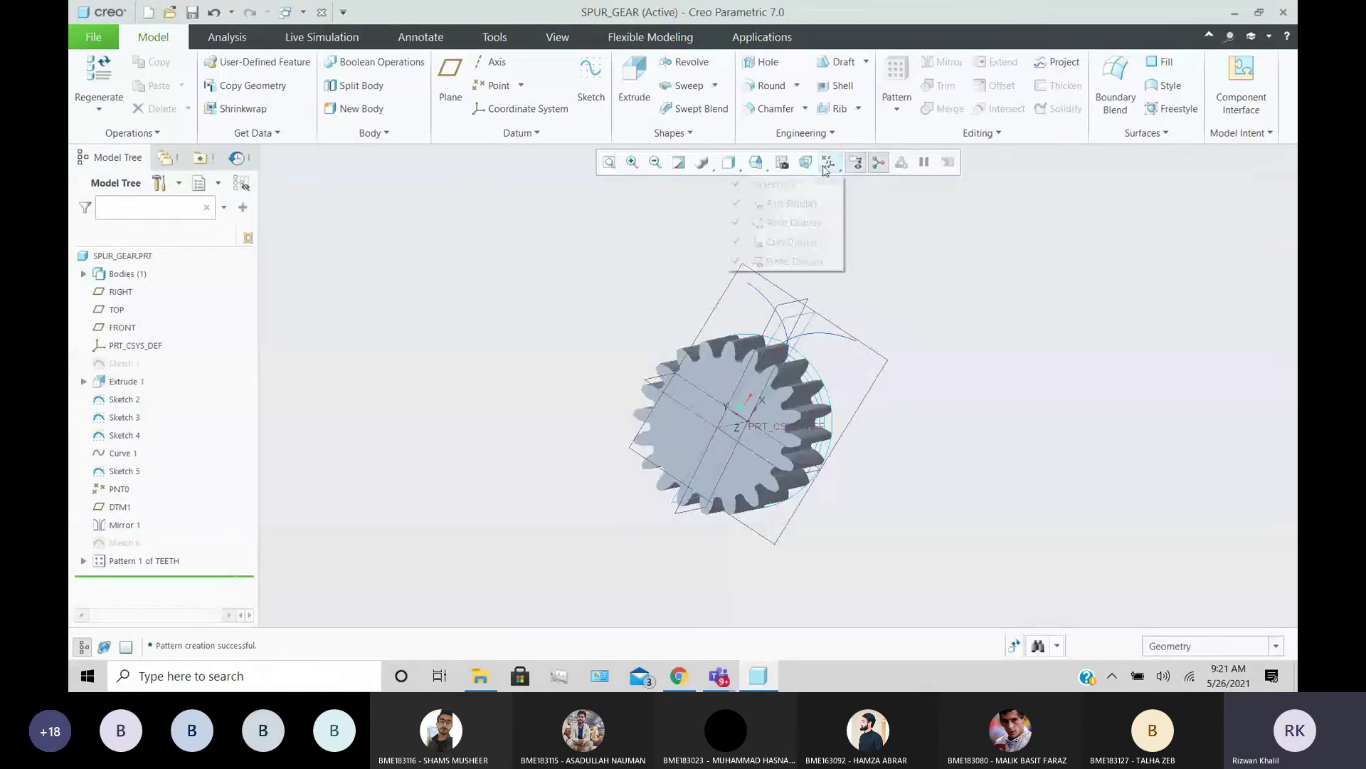
left_click(774, 184)
- Inspect the patterned gear teeth from the front and back, checking their tips, flanks and root fillets
mouse_move(1043, 332)
middle_mouse_down()
mouse_move(837, 385)
mouse_move(845, 400)
middle_mouse_up()
scroll(498, 221, "up", 5)
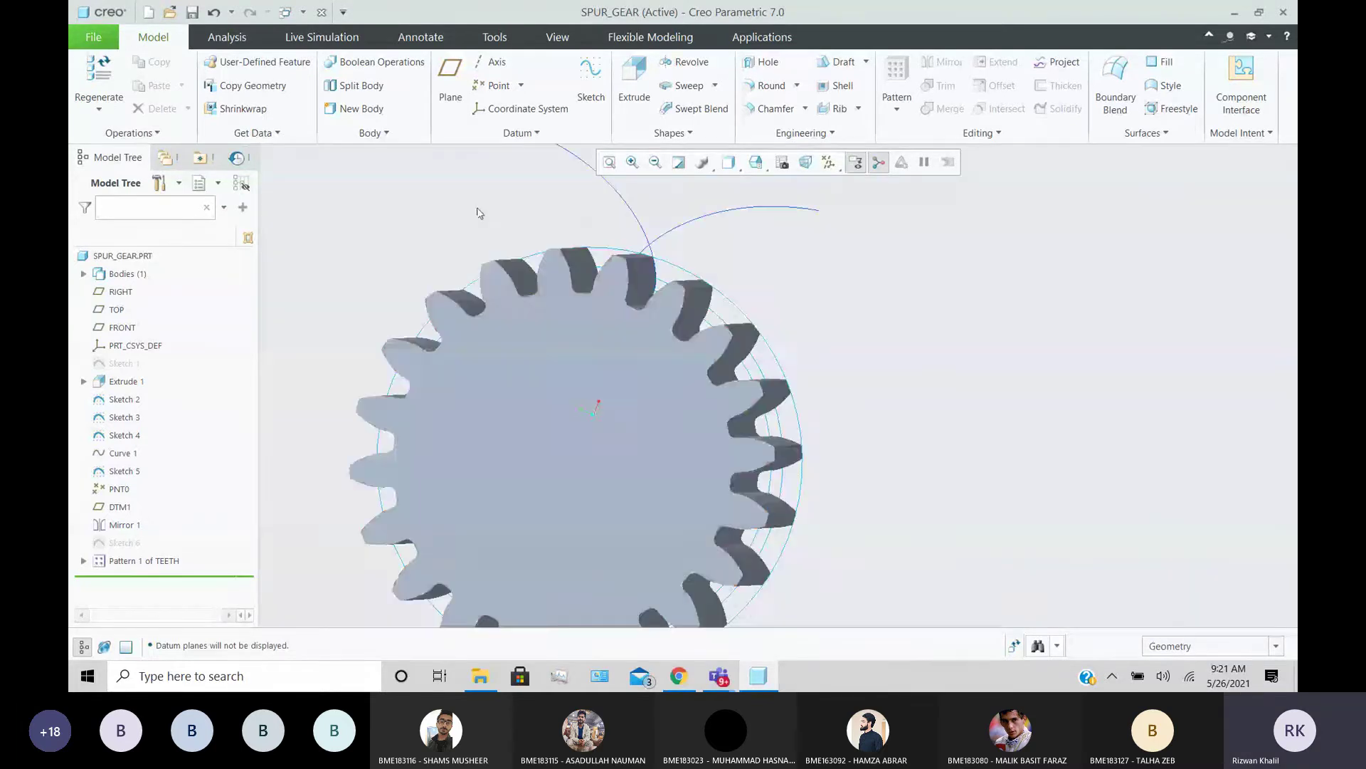
scroll(526, 326, "down", 6)
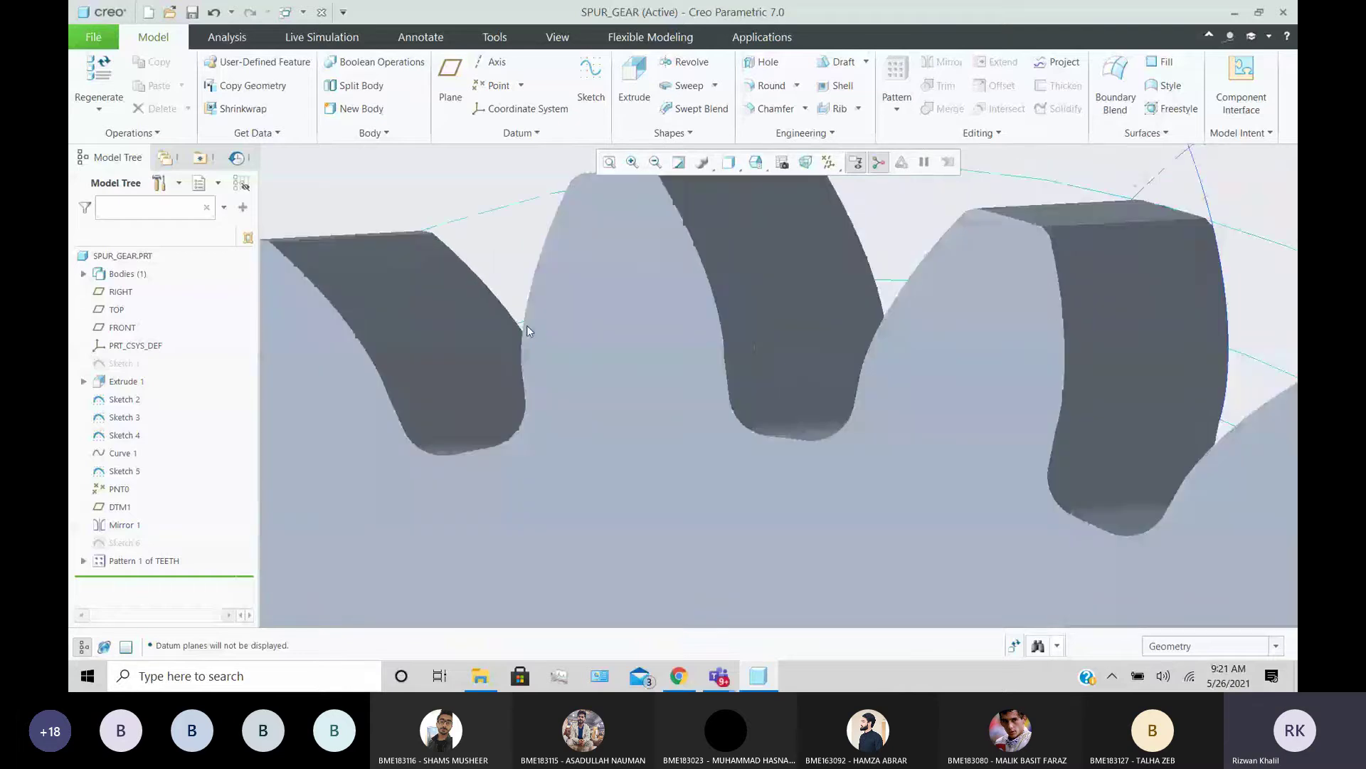
scroll(529, 327, "up", 6)
mouse_move(558, 388)
middle_mouse_down()
mouse_move(567, 394)
mouse_move(517, 400)
mouse_move(534, 375)
mouse_move(639, 427)
mouse_move(587, 367)
mouse_move(521, 364)
mouse_move(571, 386)
mouse_move(572, 400)
mouse_move(504, 321)
mouse_move(412, 275)
middle_mouse_up()
scroll(639, 441, "up", 4)
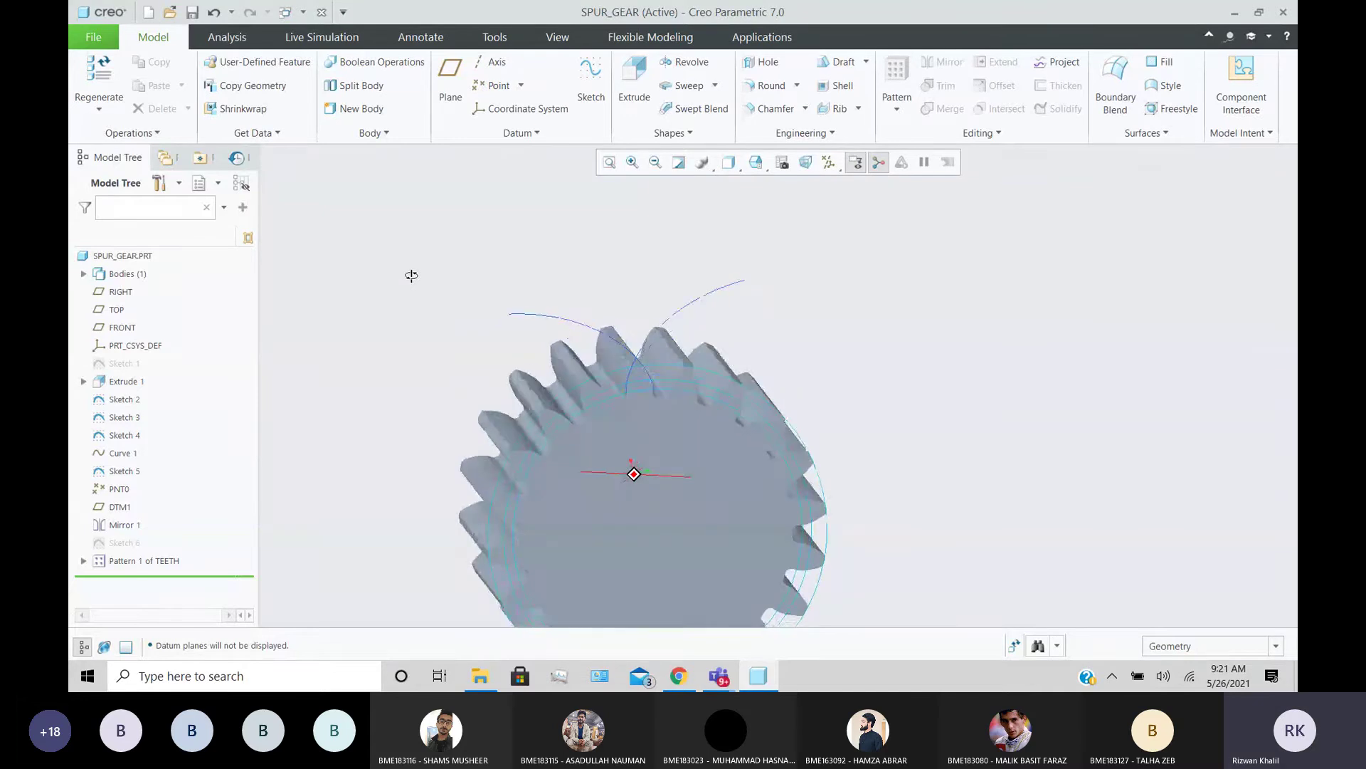
- Hide the involute curve, its mirrored copy and the three construction circle sketches around the gear
left_click(549, 317)
left_click(686, 304, "ctrl")
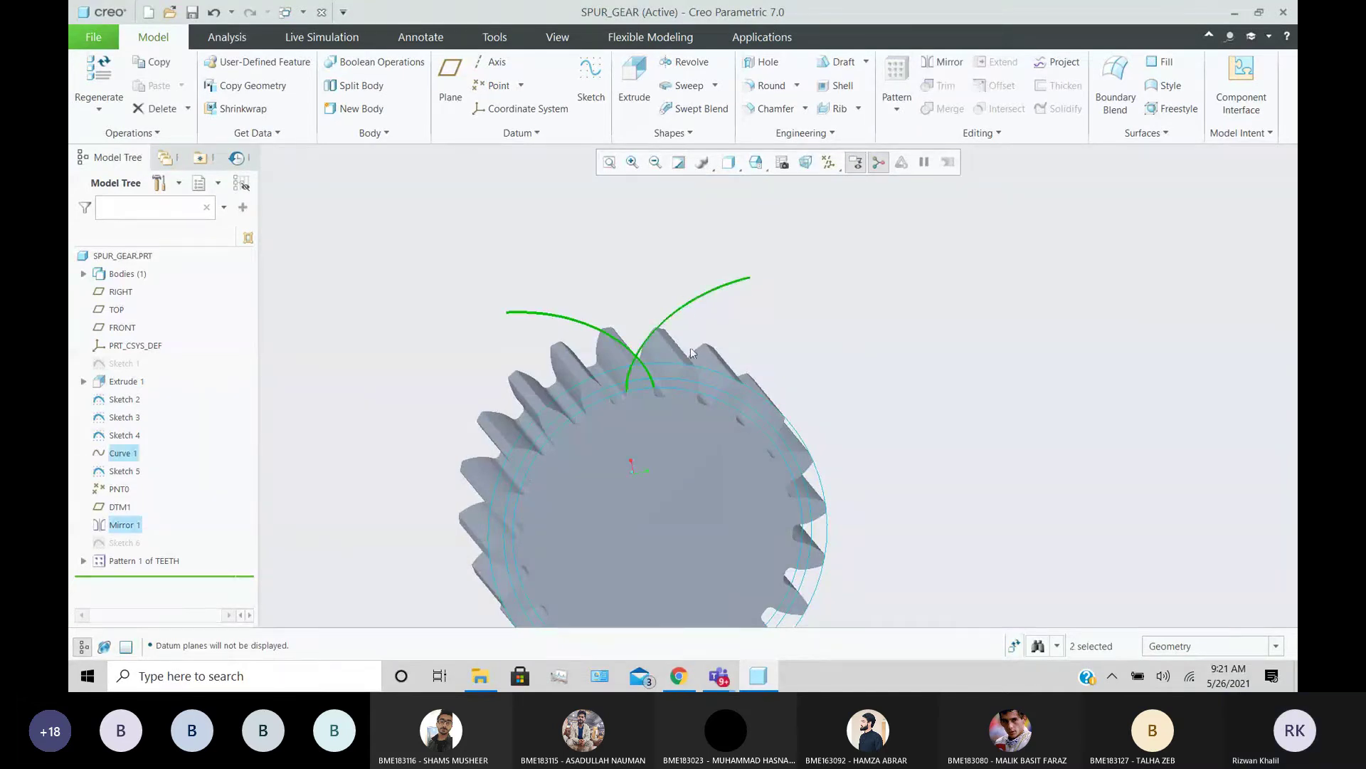
left_click(703, 369, "ctrl")
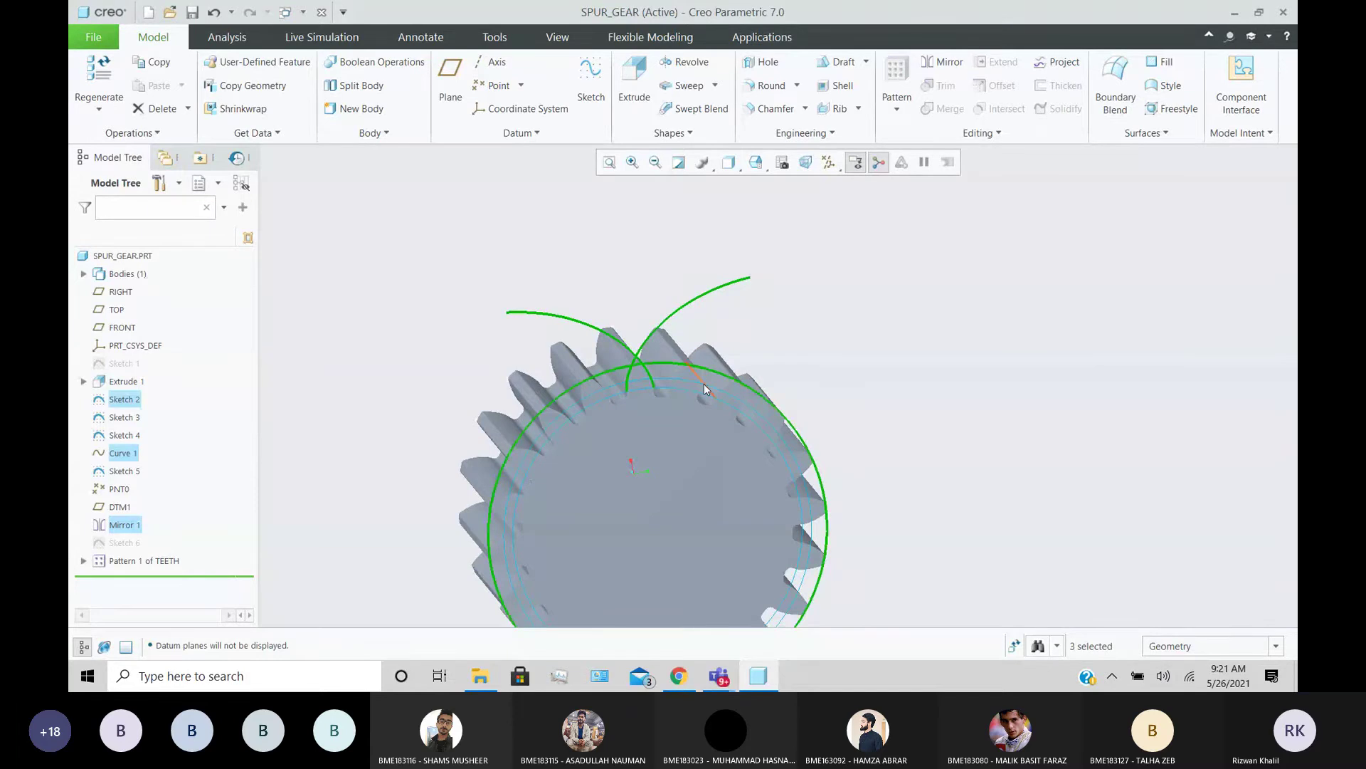
scroll(705, 389, "up", 4)
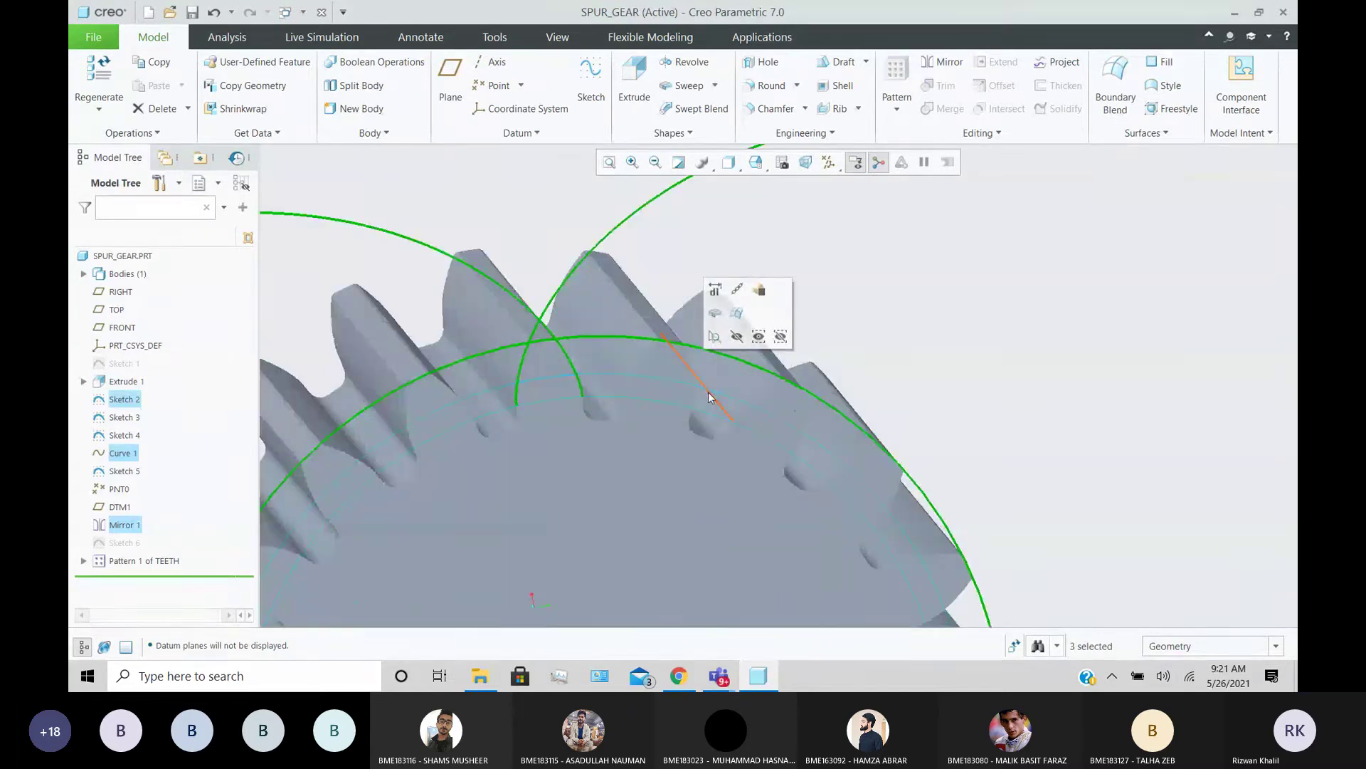
left_click(708, 392, "ctrl")
left_click(722, 419, "ctrl")
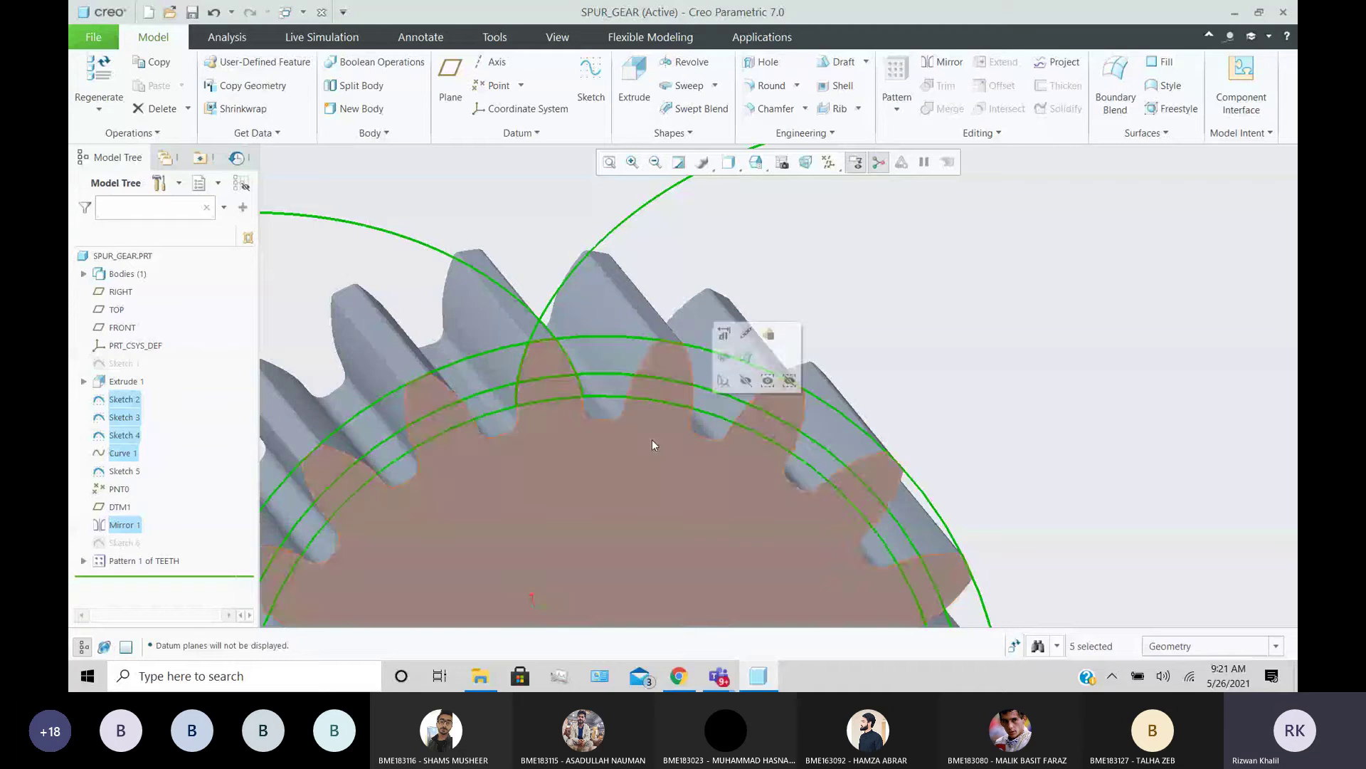
scroll(634, 399, "down", 5)
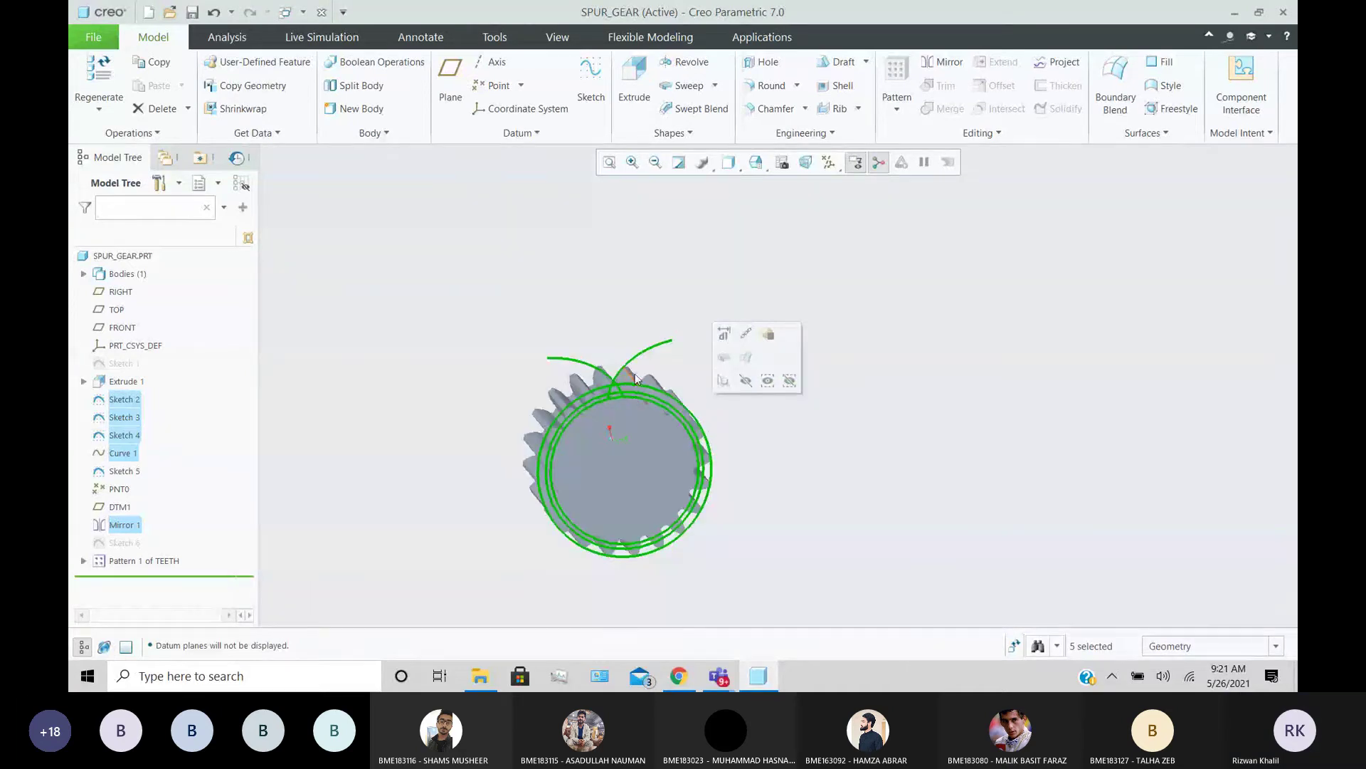
left_click(746, 380)
- Hide the remaining sketch arc at the root of the teeth on the gear's face
scroll(620, 400, "up", 4)
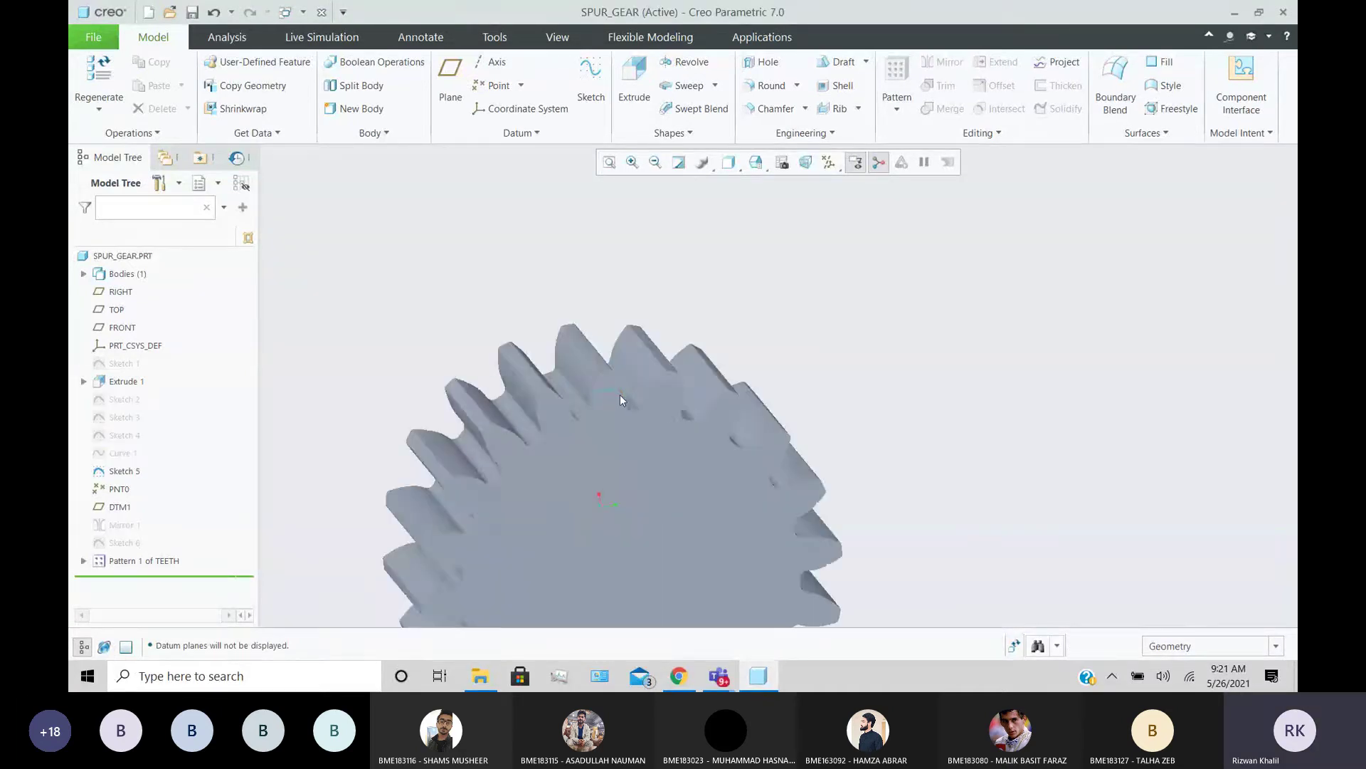
scroll(620, 396, "up", 3)
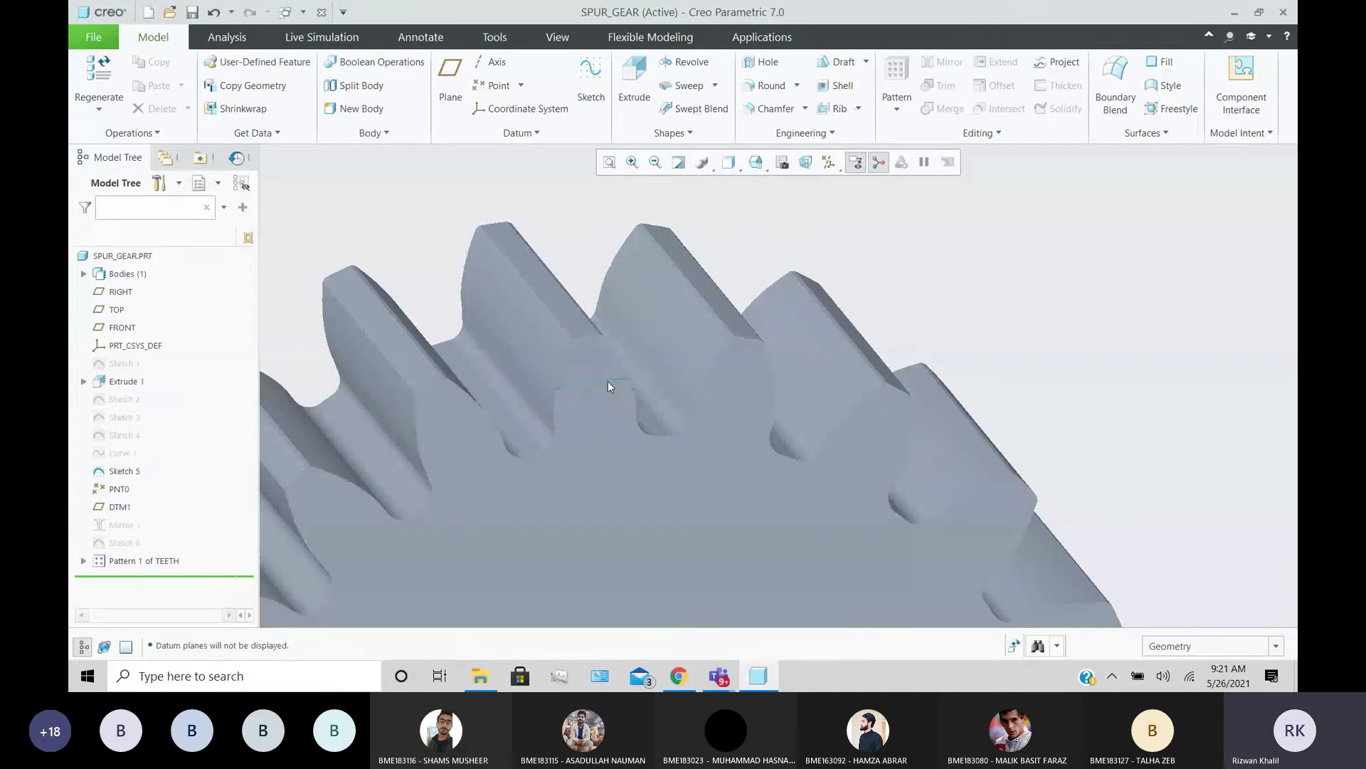
left_click(608, 386)
left_click(716, 330)
scroll(843, 321, "down", 3)
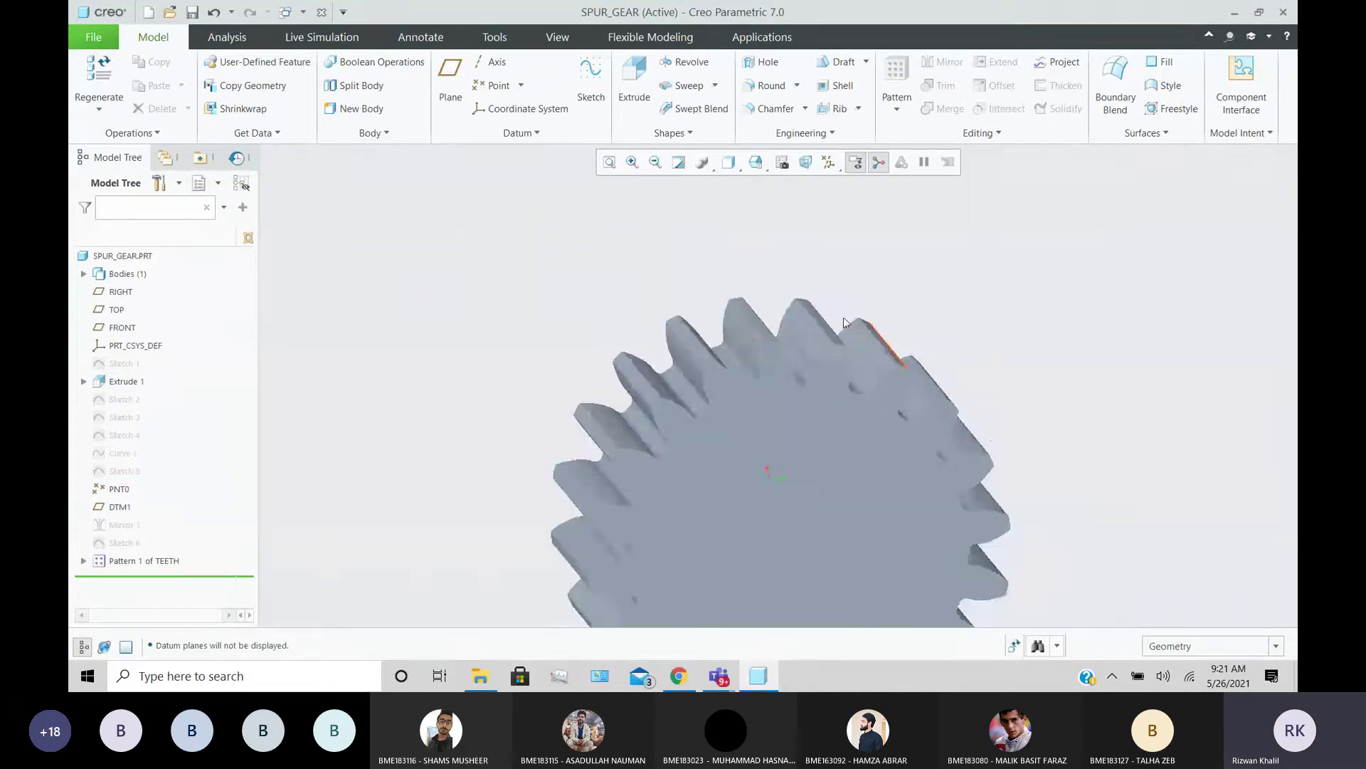
scroll(844, 318, "down", 2)
middle_click_drag(1043, 354, 889, 474)
scroll(888, 474, "down", 2)
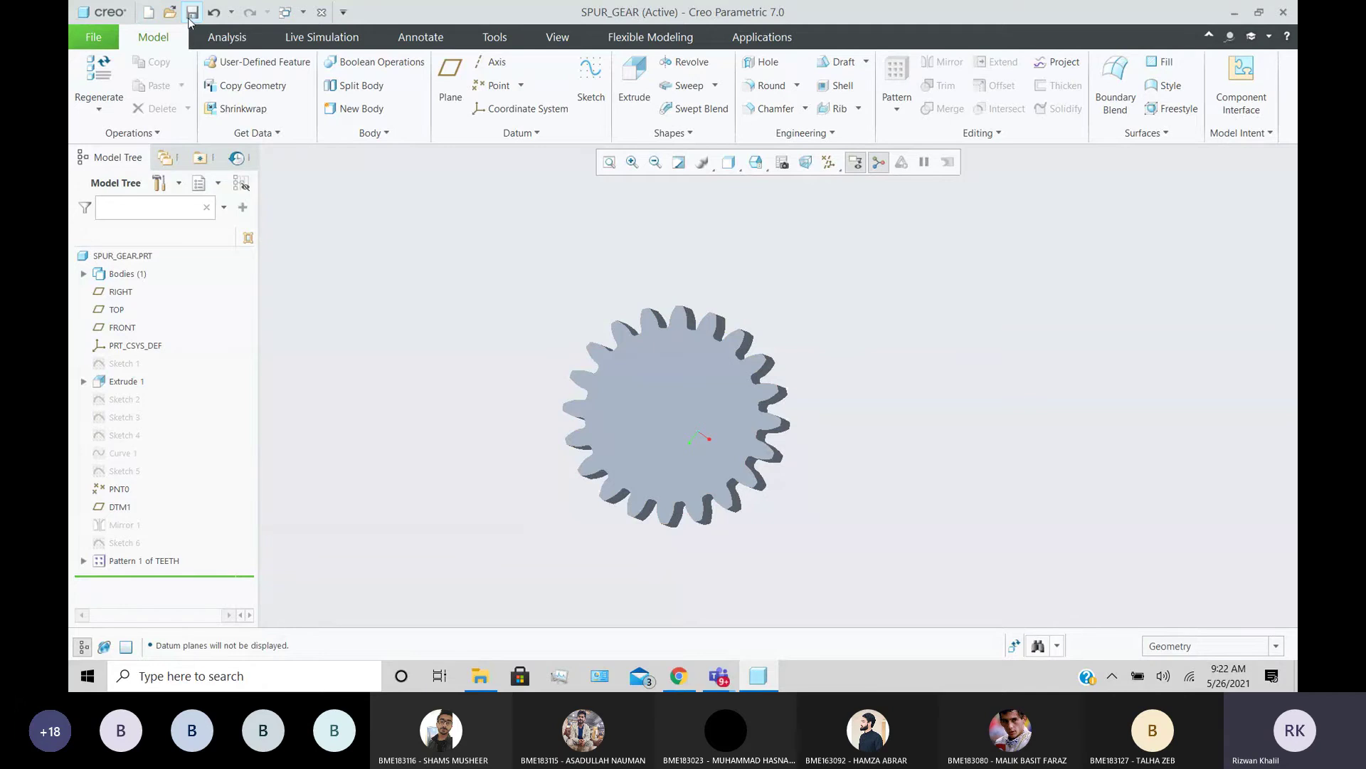
- Try to save the part into a new folder named lab08 created on the Desktop
left_click(190, 13)
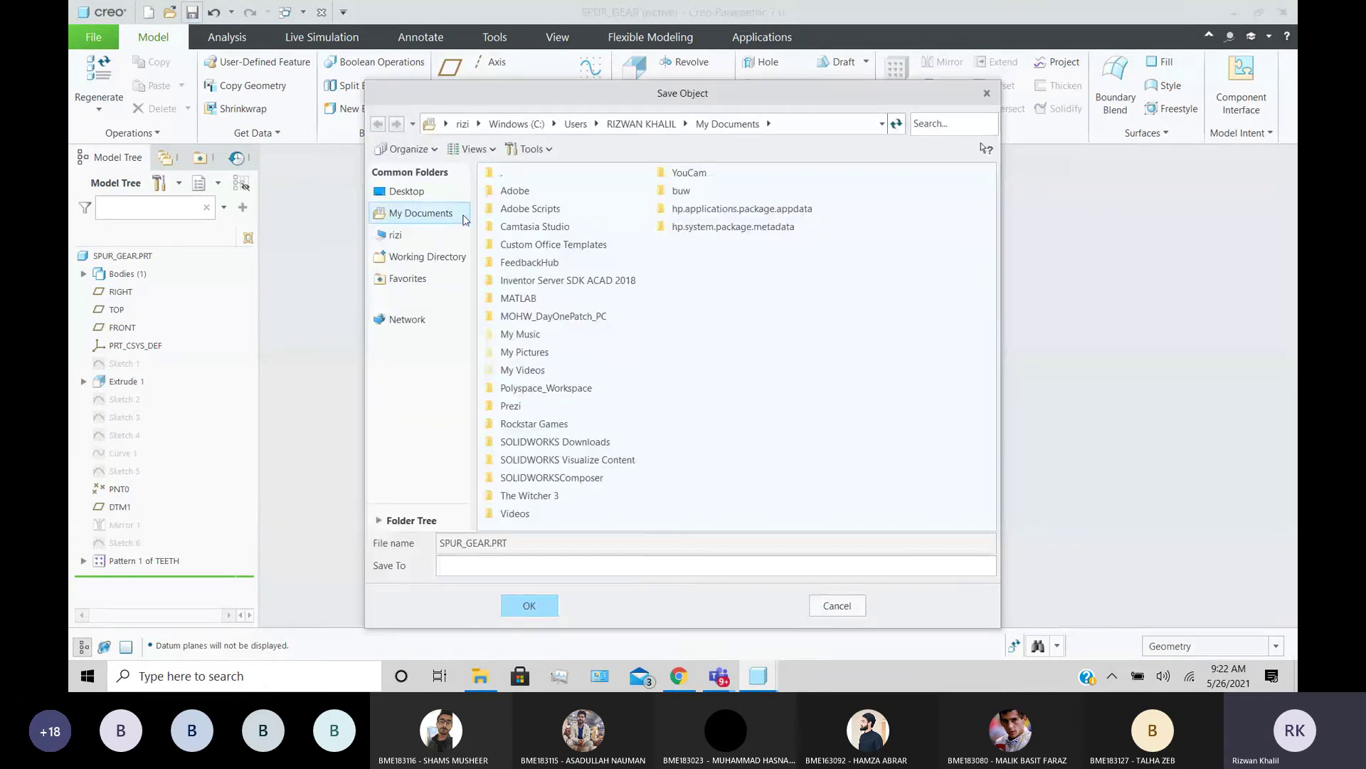
left_click(416, 204)
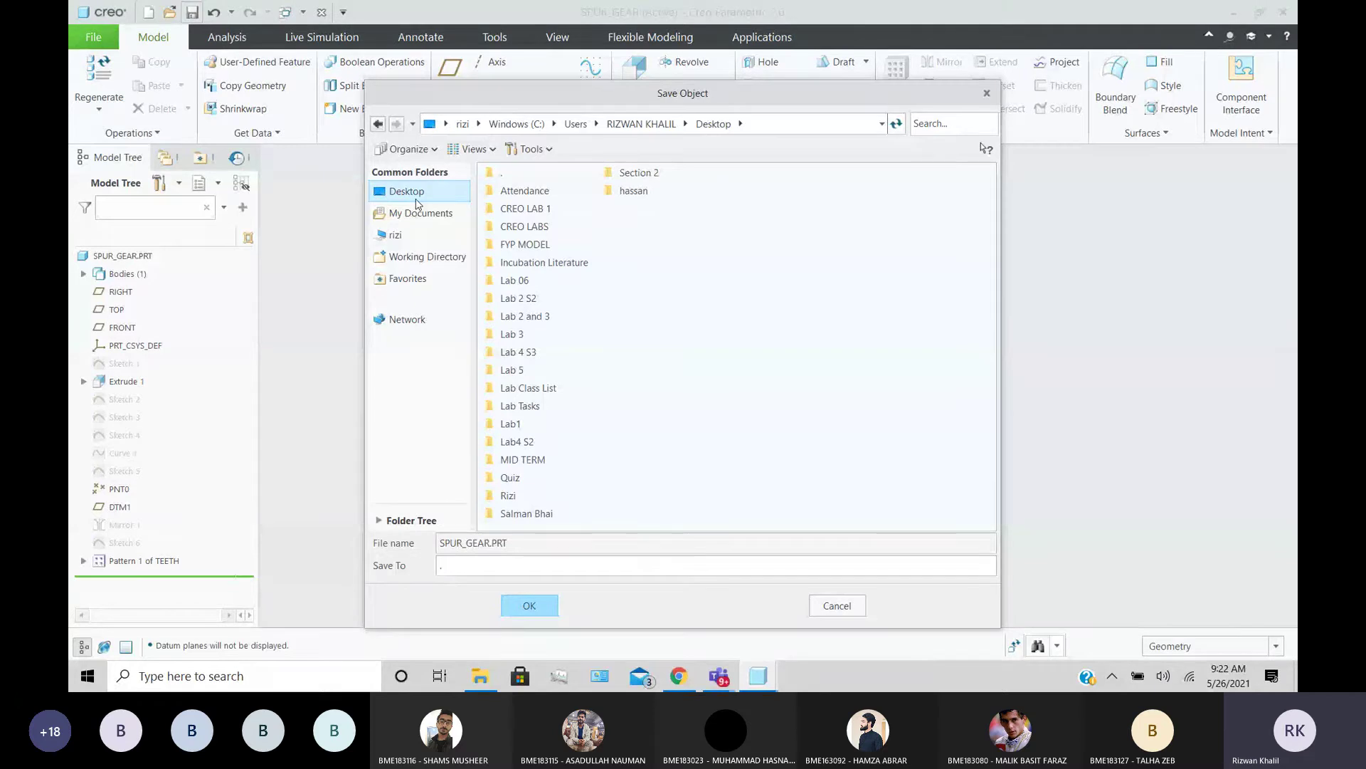
right_click(749, 342)
left_click(686, 394)
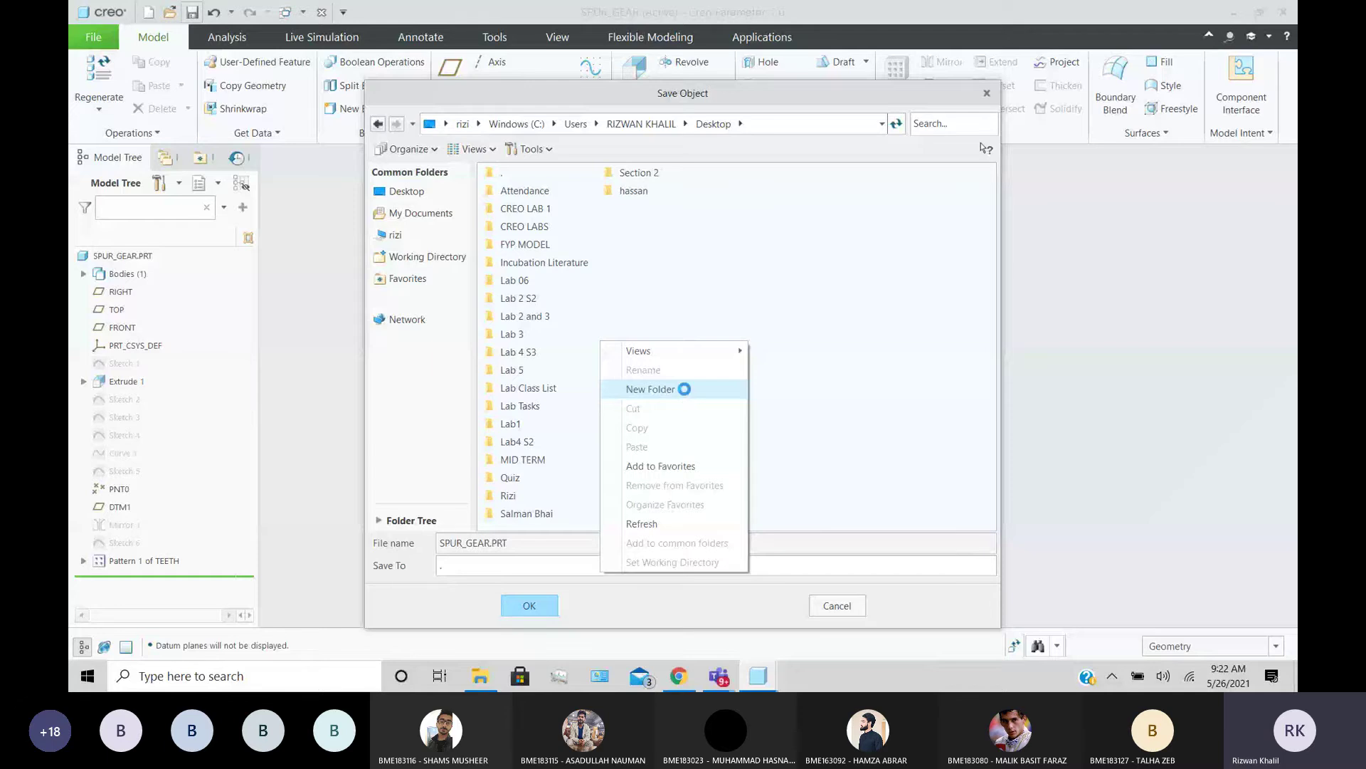
type("lab08")
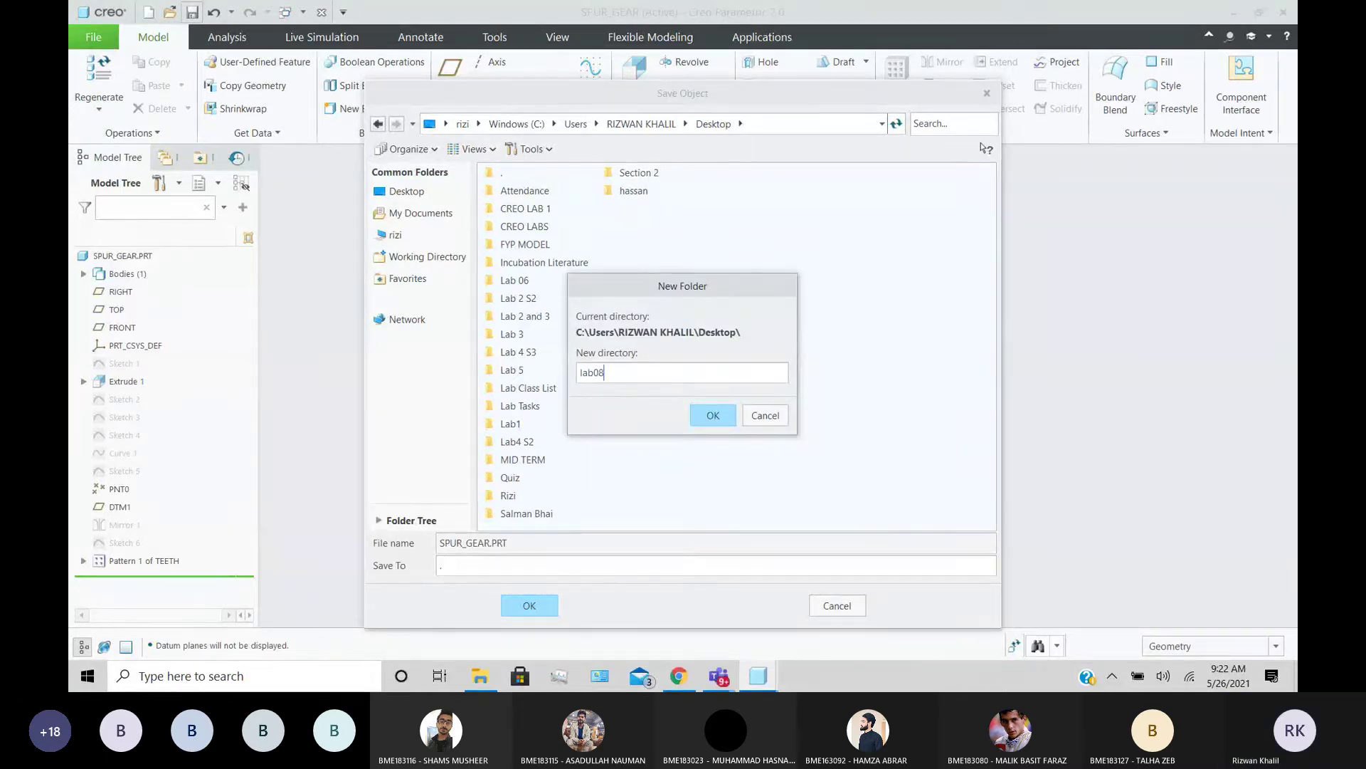
key("Return")
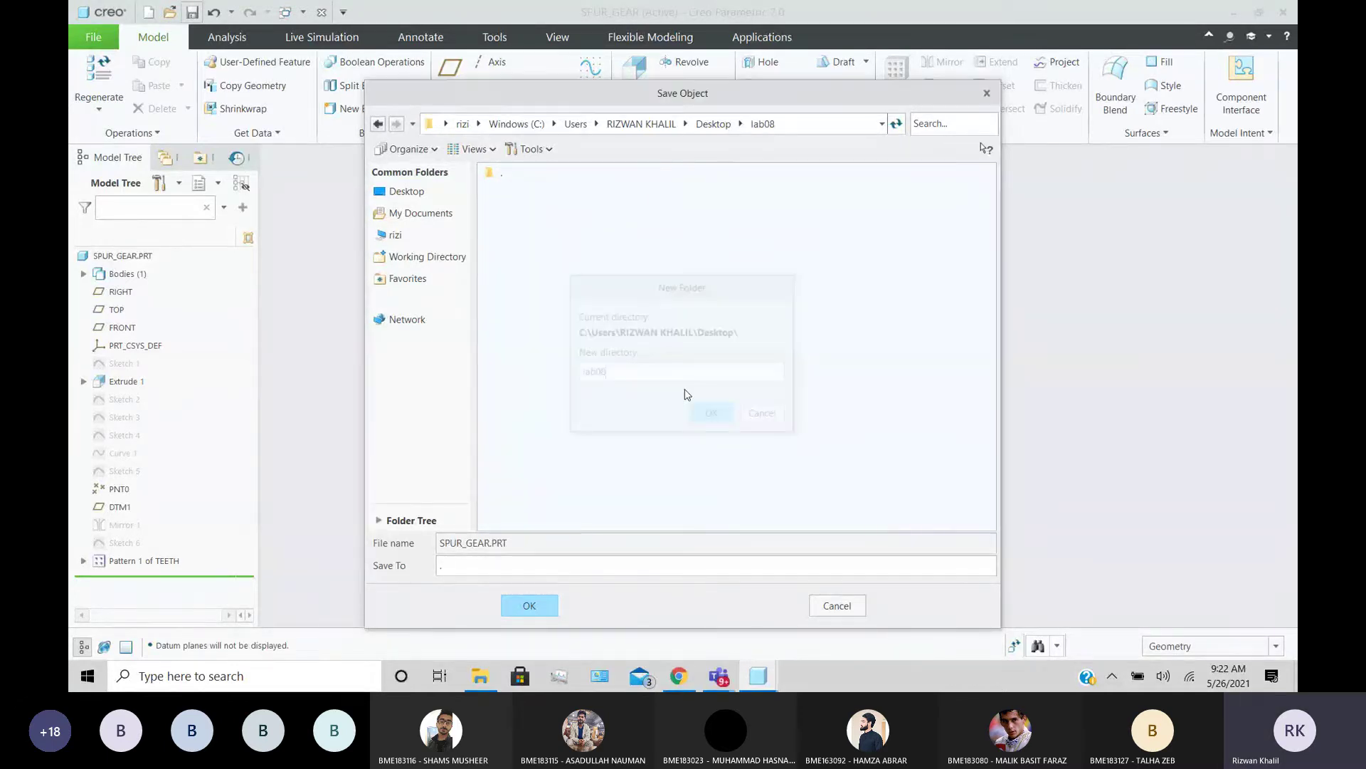
left_click(530, 607)
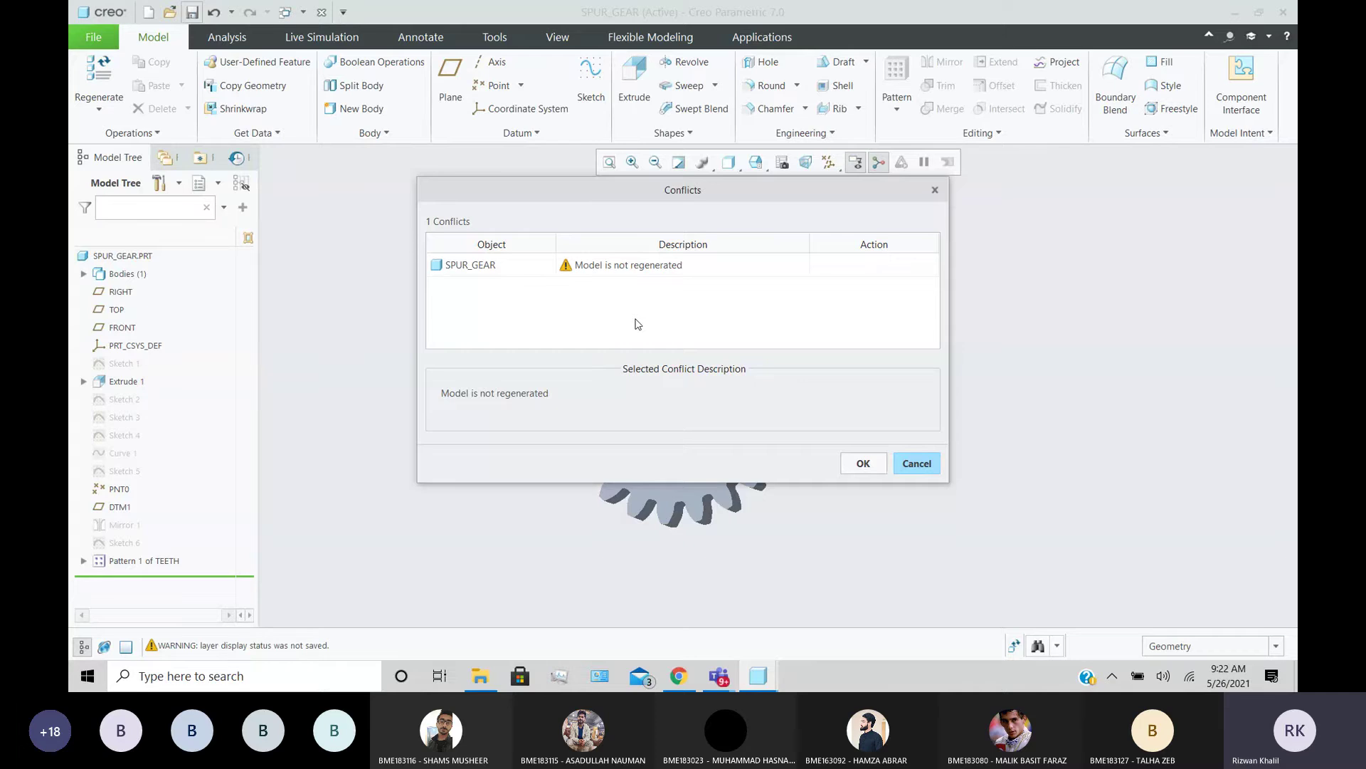
- Cancel the conflicting save and regenerate the spur gear model
left_click(916, 472)
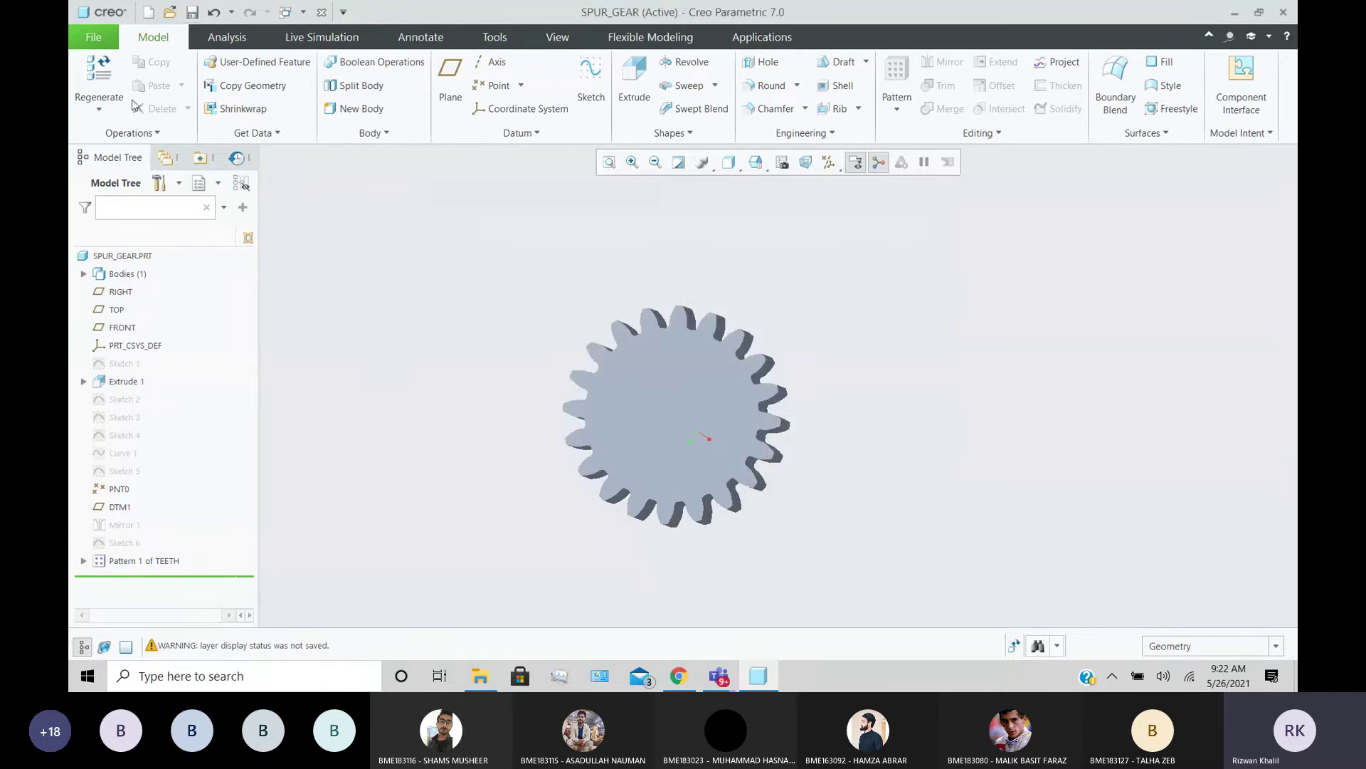
left_click(99, 80)
left_click(98, 80)
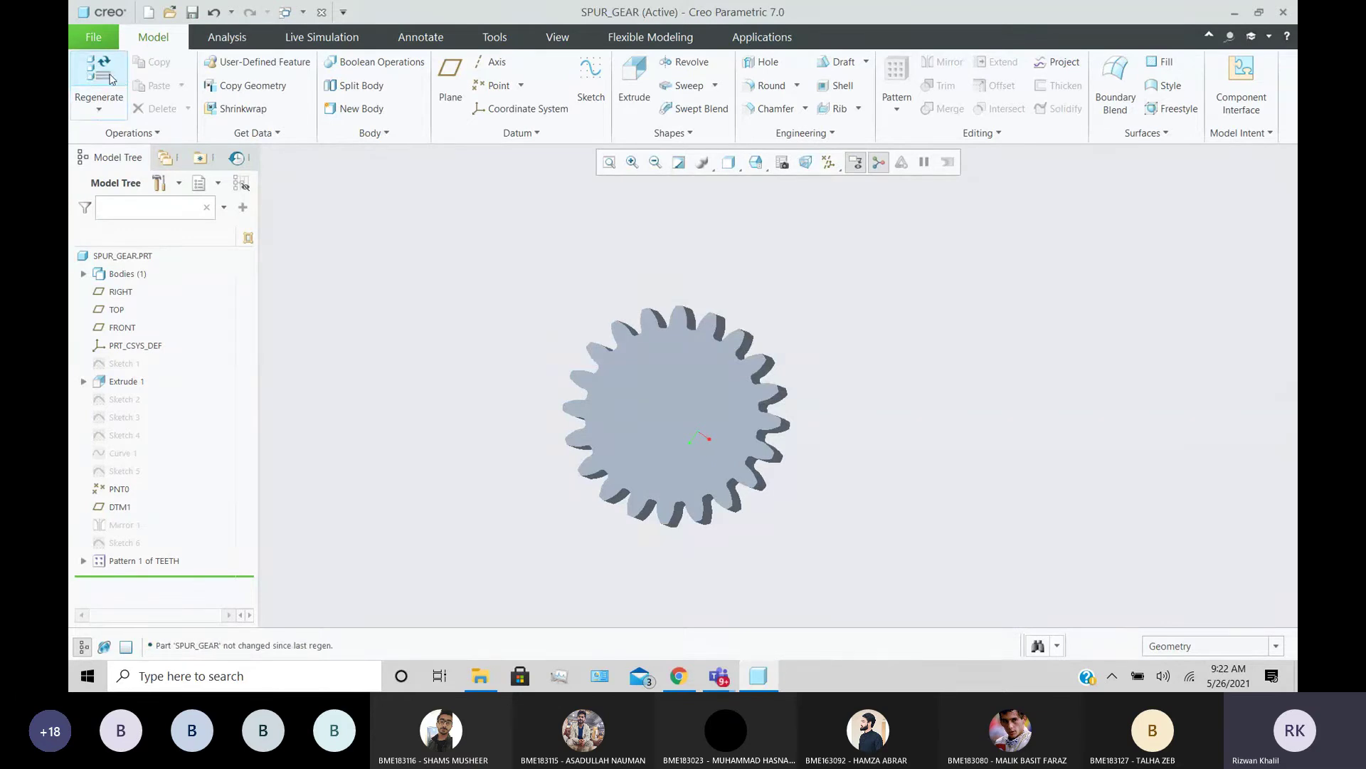
- Save the part SPUR_GEAR.PRT in the lab08 folder on the Desktop
left_click(192, 13)
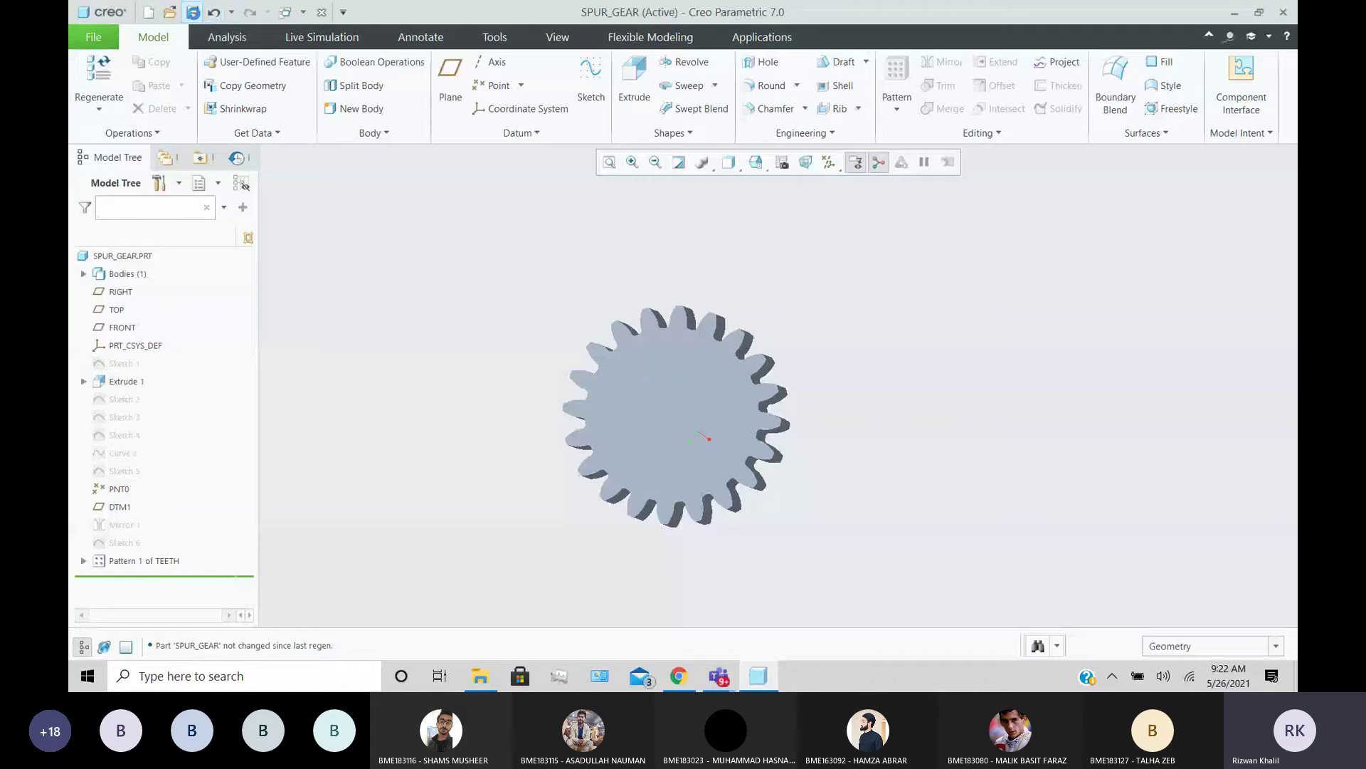
left_click(404, 191)
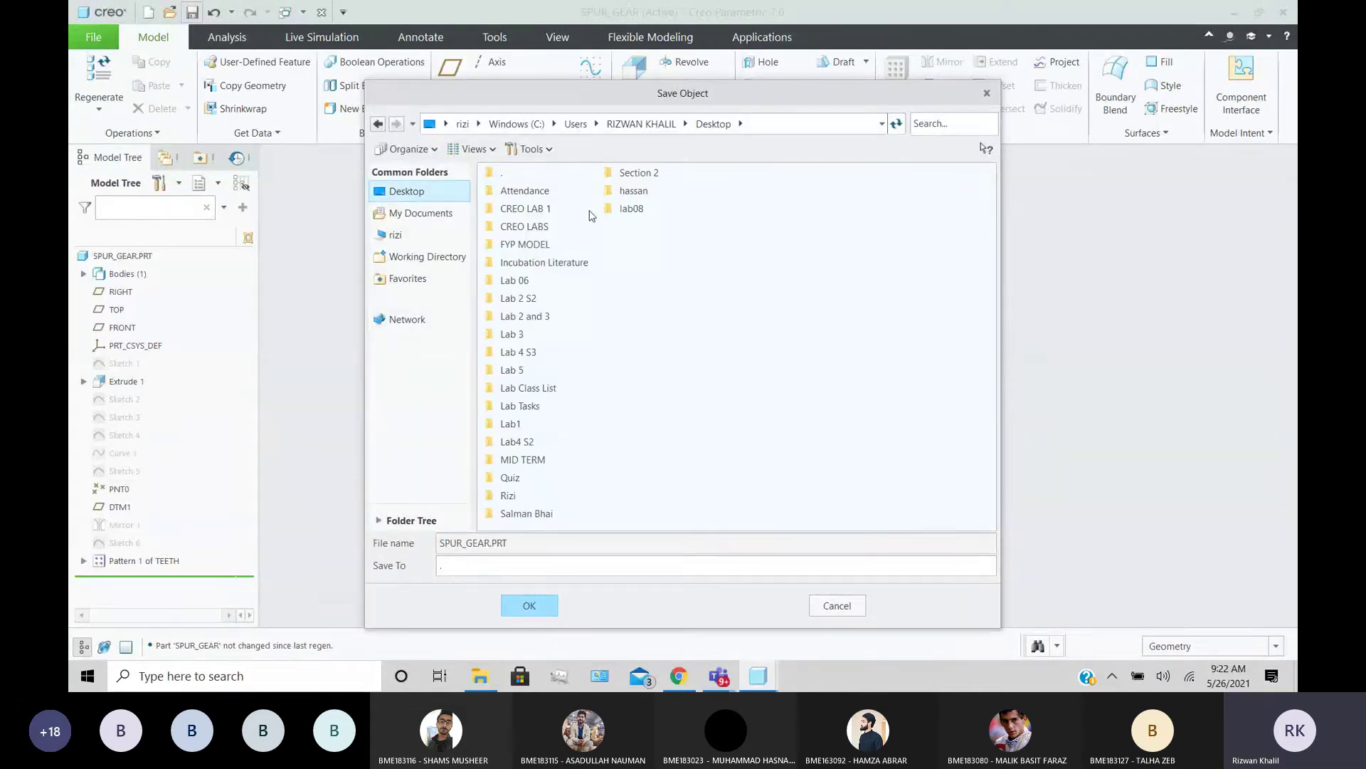
left_click(618, 211)
double_click(617, 211)
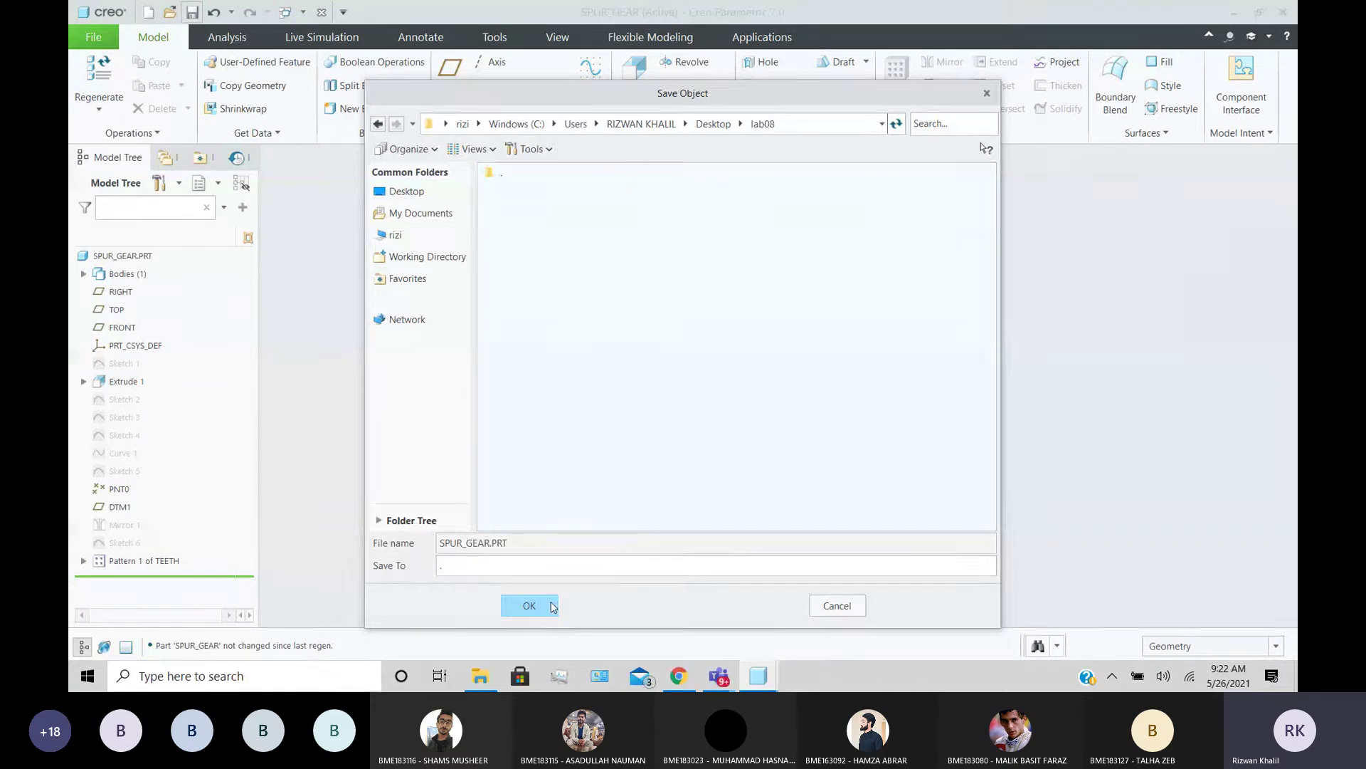
left_click(550, 602)
middle_click_drag(551, 602, 508, 400)
scroll(508, 400, "up", 2)
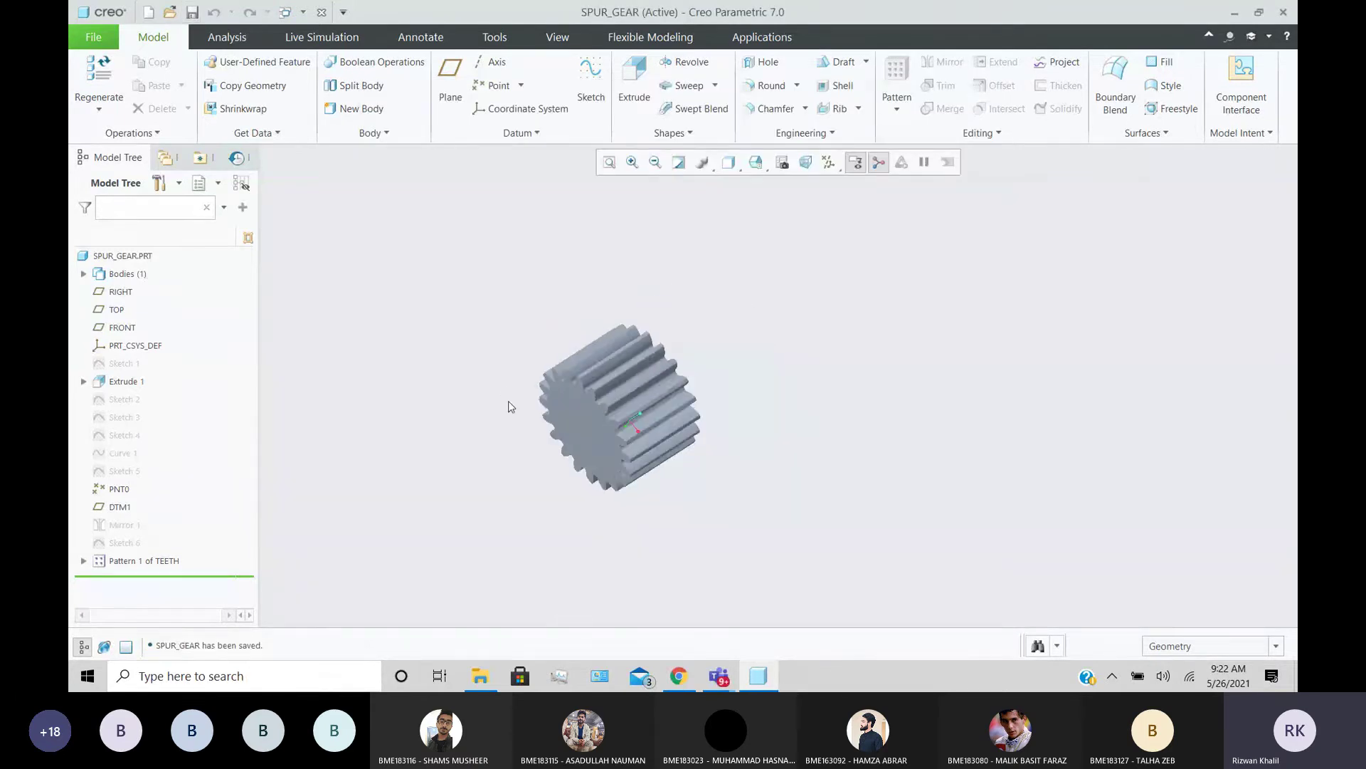
- Close the gear part and reopen spur_gear.prt from the lab08 folder on the Desktop
left_click(323, 14)
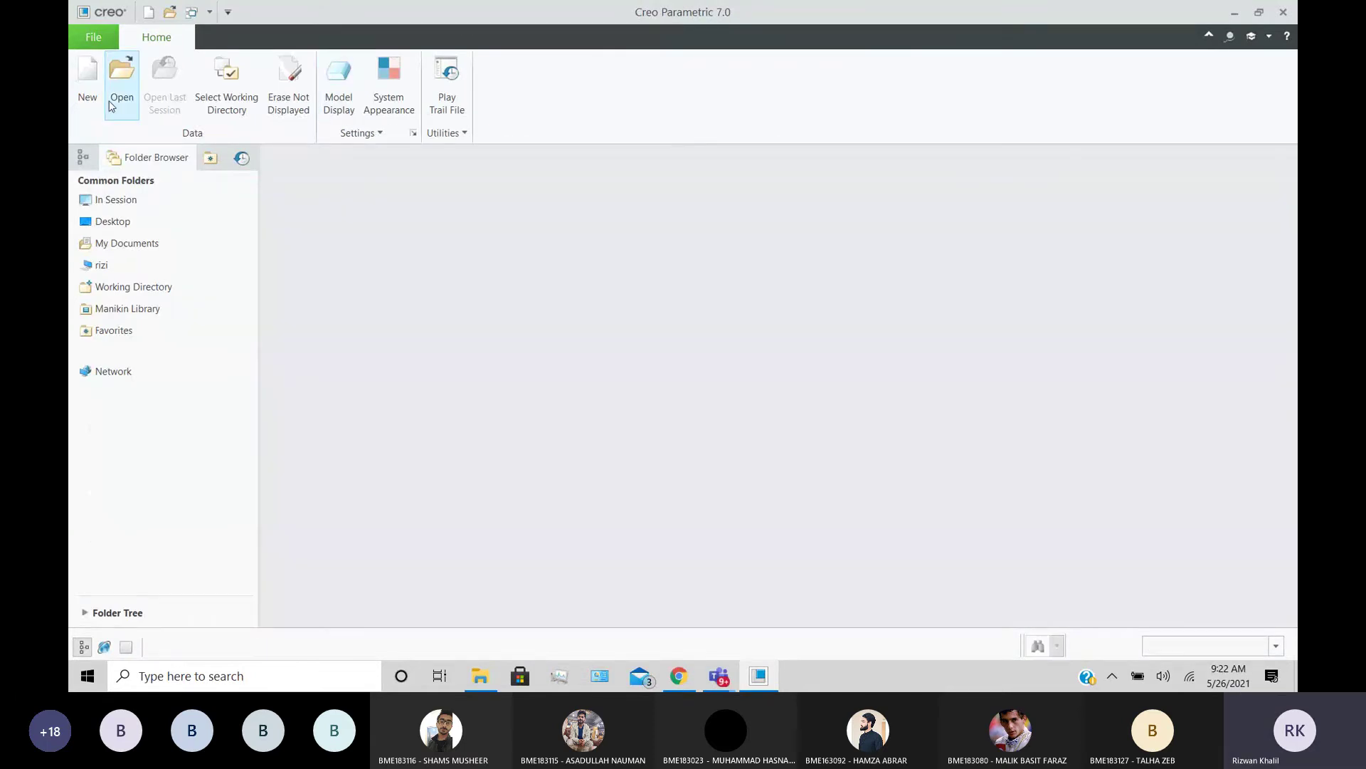
left_click(128, 80)
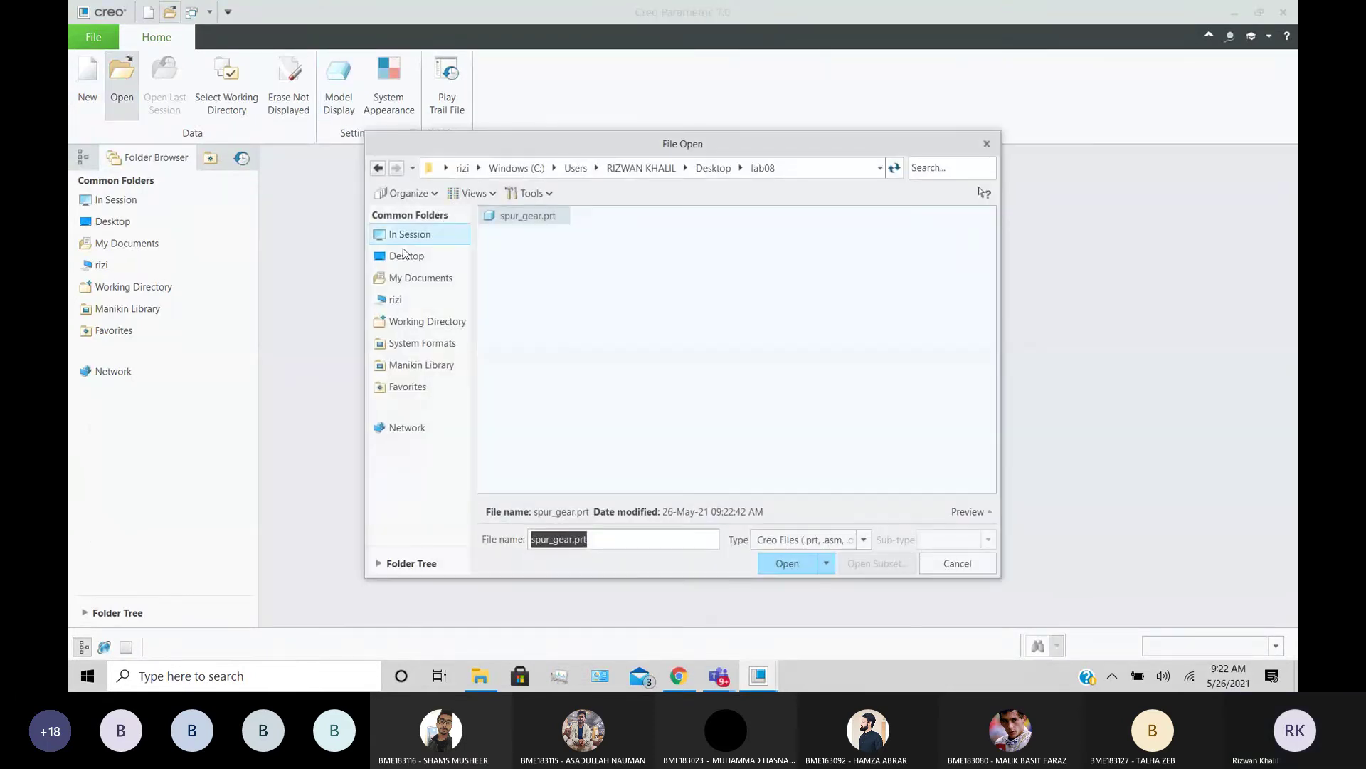
left_click(403, 256)
double_click(627, 324)
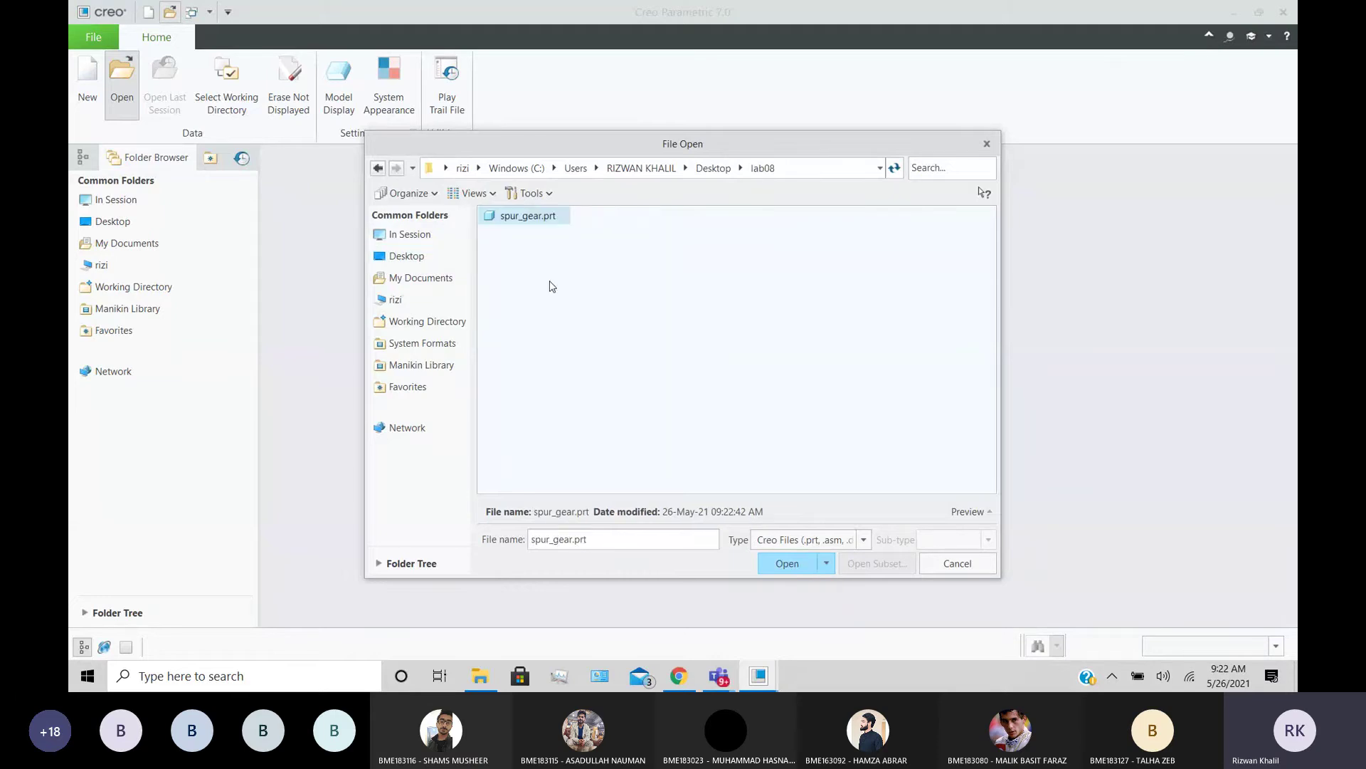
double_click(517, 221)
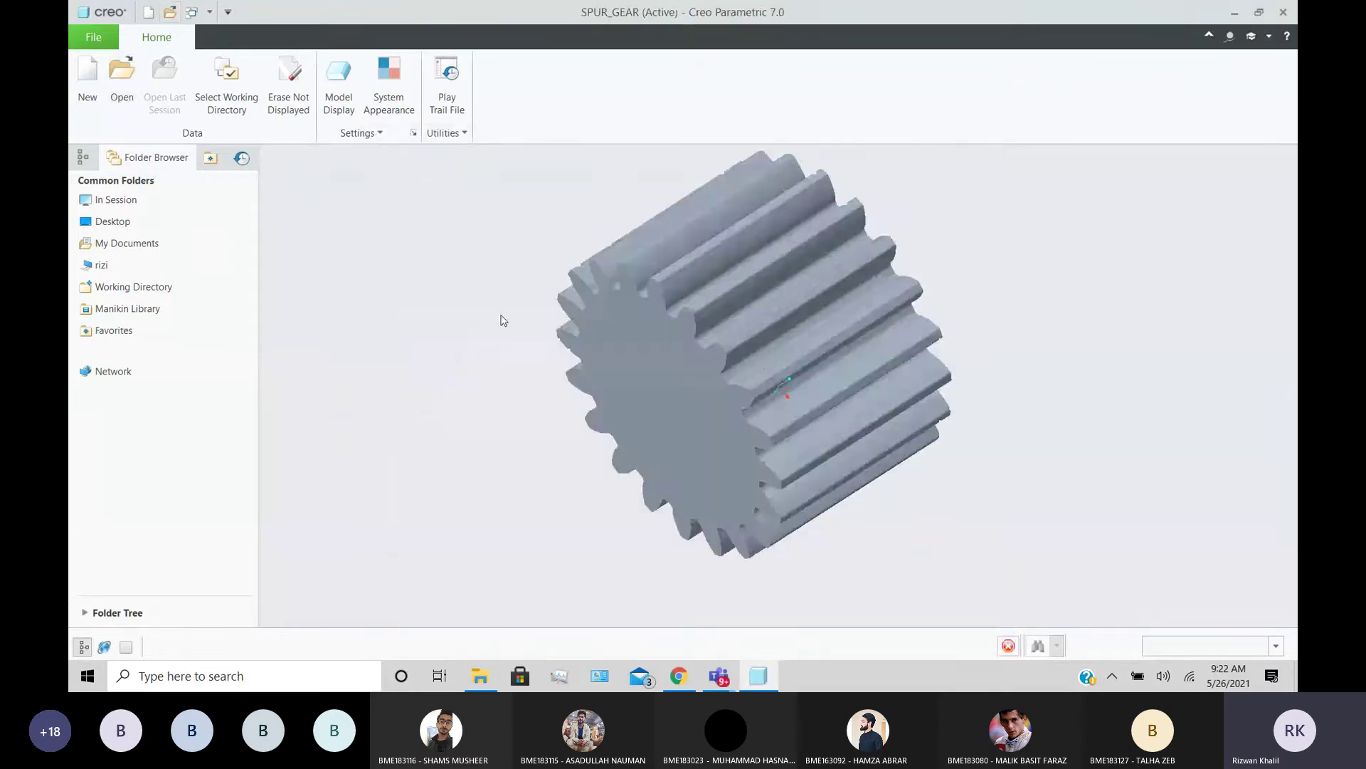
- Examine the reopened gear from several angles, checking both end faces and the teeth along its width
mouse_move(484, 324)
middle_mouse_down()
mouse_move(419, 378)
mouse_move(566, 379)
mouse_move(577, 346)
mouse_move(491, 382)
mouse_move(510, 330)
mouse_move(583, 388)
mouse_move(549, 360)
middle_mouse_up()
scroll(567, 380, "up", 3)
scroll(571, 306, "down", 3)
scroll(574, 311, "up", 3)
scroll(689, 455, "down", 3)
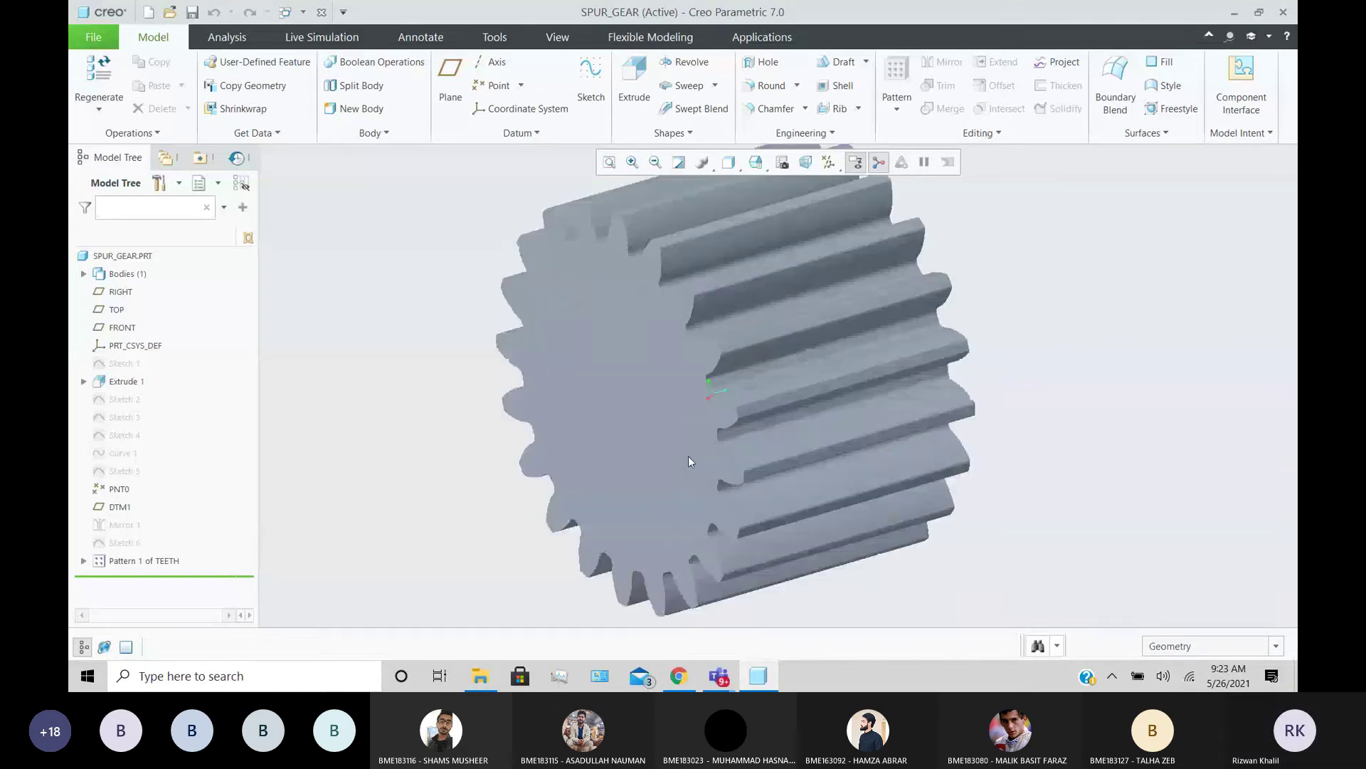
scroll(689, 459, "up", 3)
mouse_move(690, 457)
middle_mouse_down()
mouse_move(836, 515)
mouse_move(1086, 557)
mouse_move(1059, 548)
middle_mouse_up()
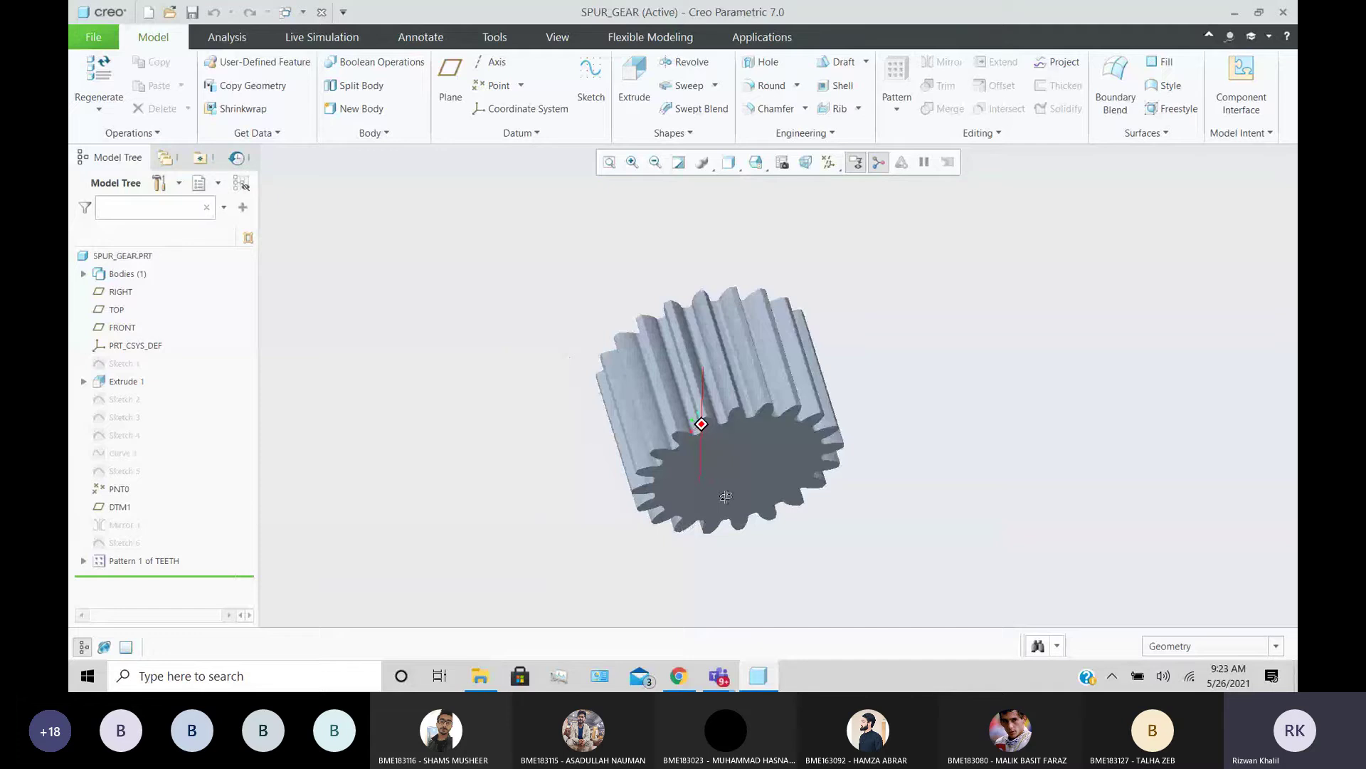
middle_click_drag(726, 496, 586, 514)
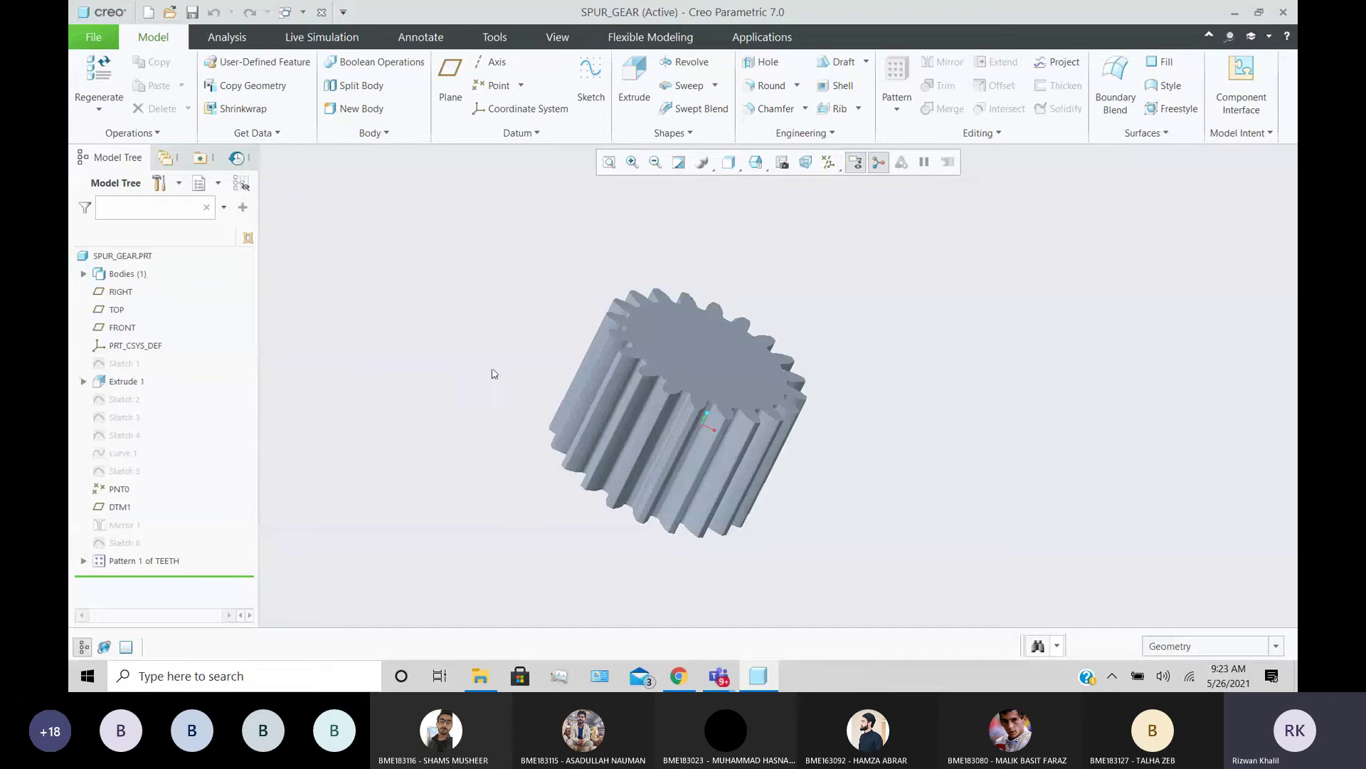
middle_click_drag(494, 375, 630, 342)
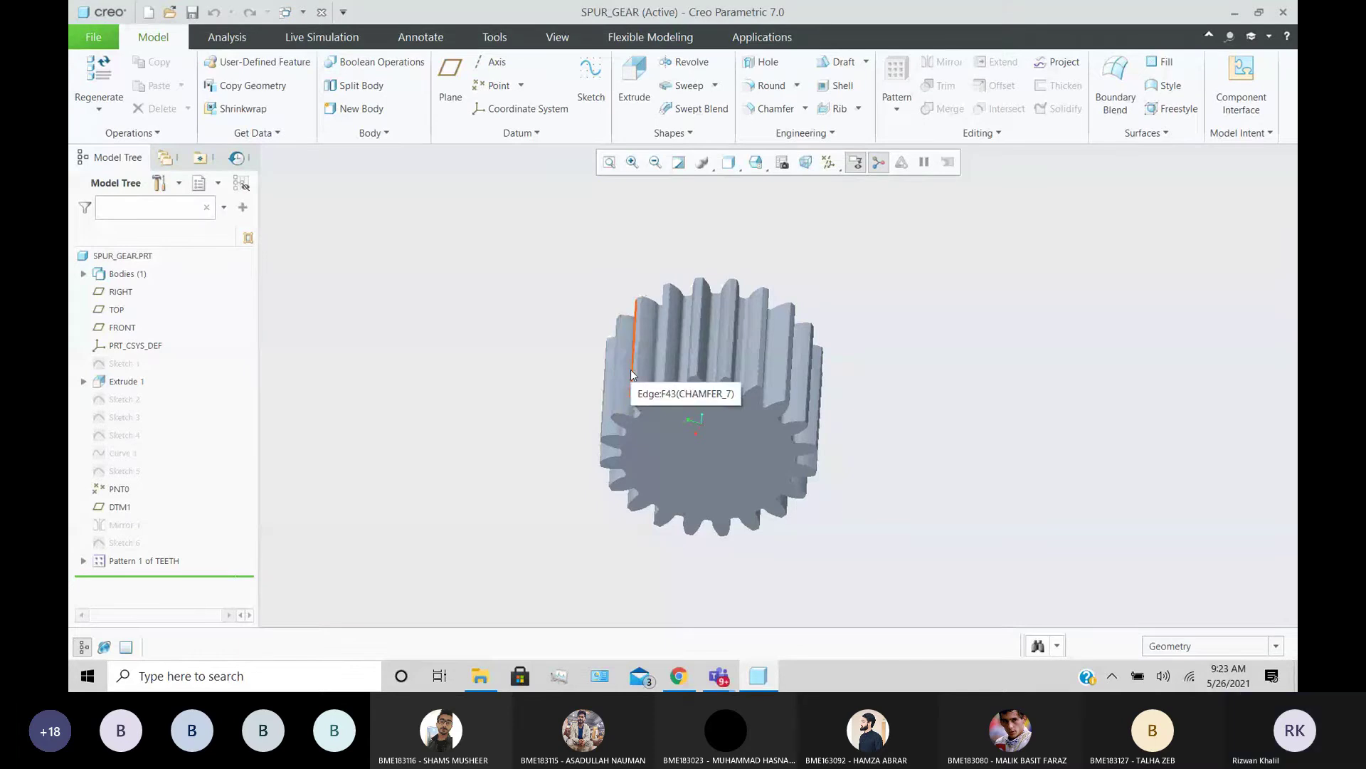
middle_click_drag(625, 364, 594, 317)
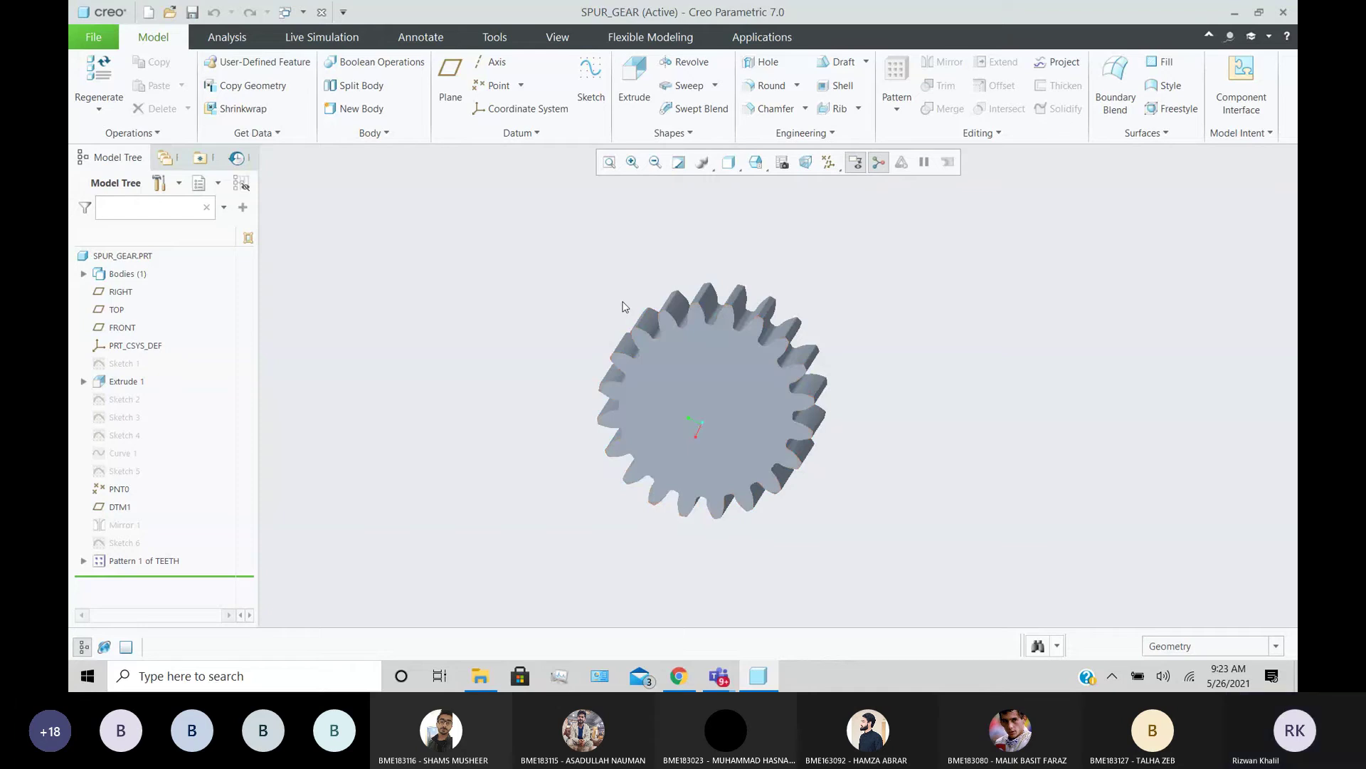
- Switch to the Snipping Tool and capture a rectangular snip of the gear in the graphics area
left_click(264, 684)
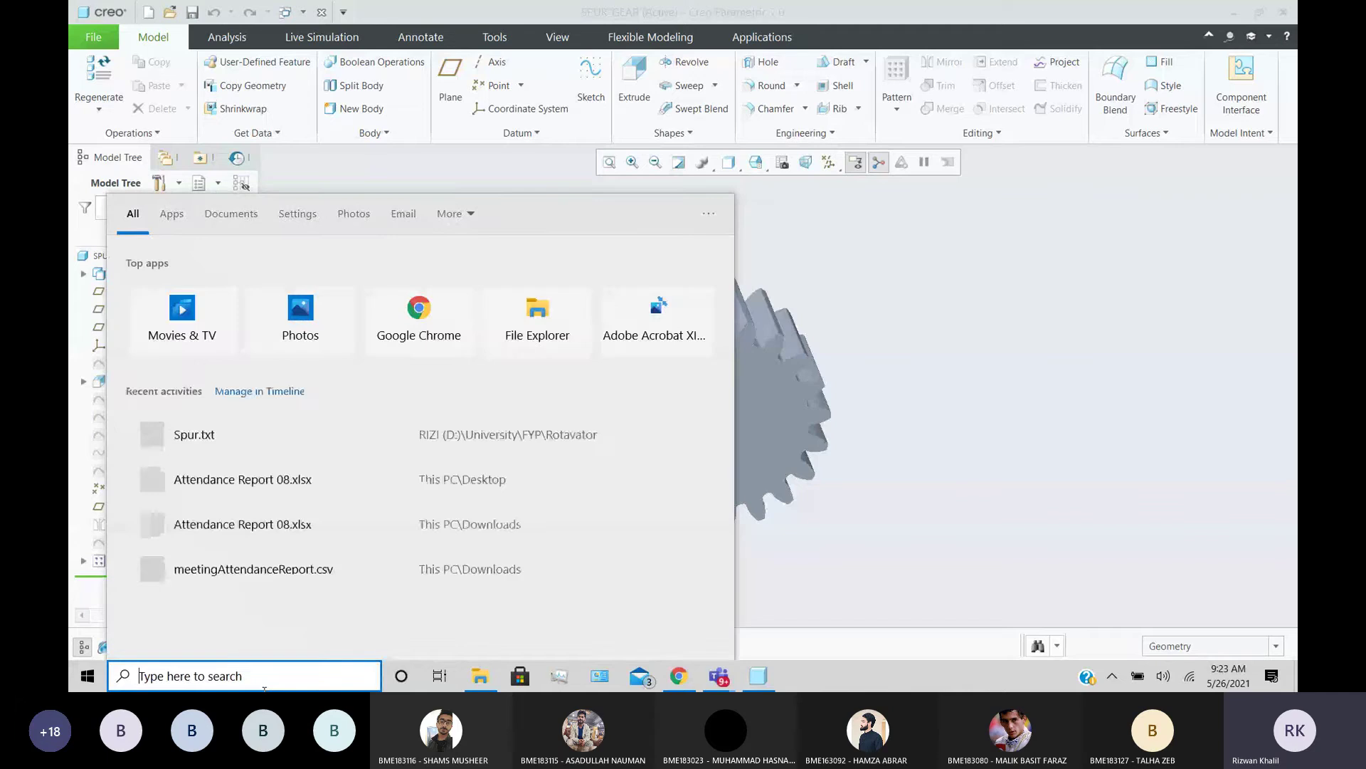
type("snip")
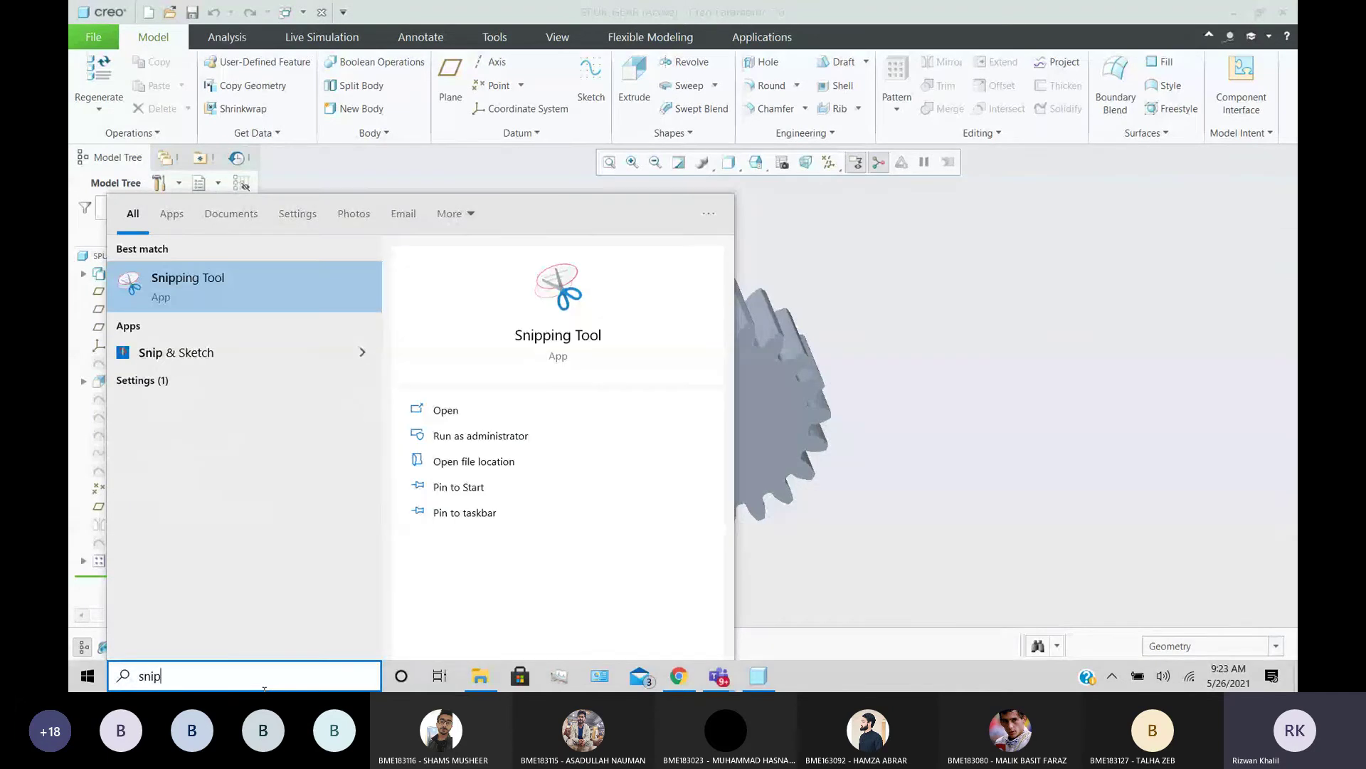
key("Return")
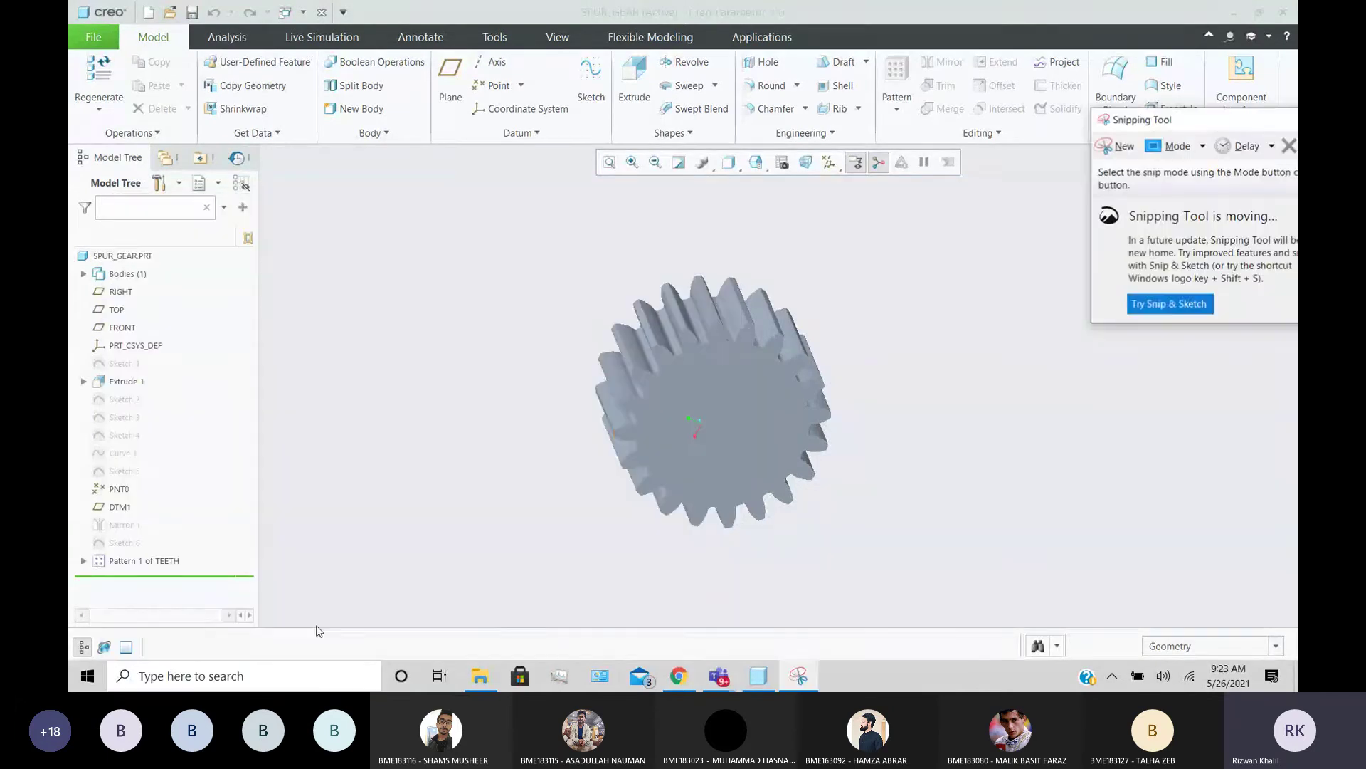
left_click(1123, 148)
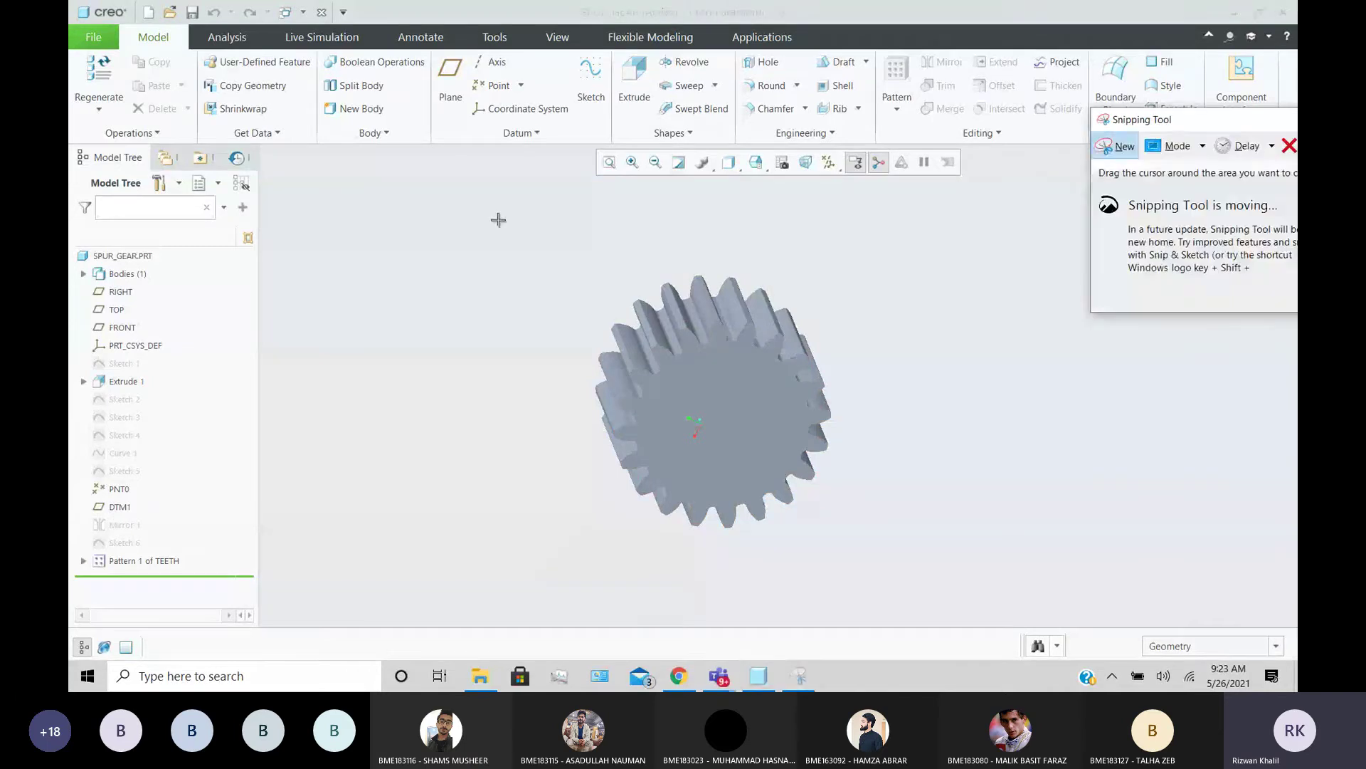
left_click_drag(387, 204, 1078, 580)
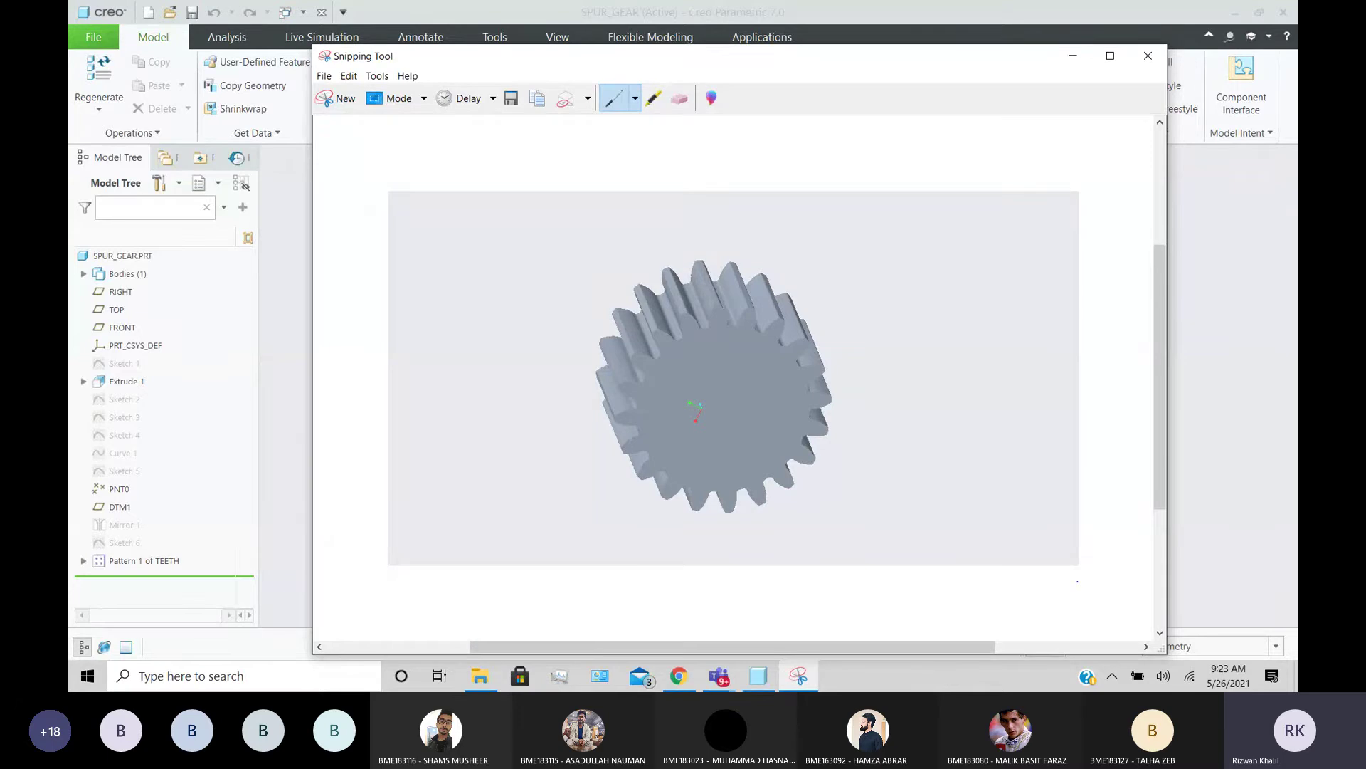
- Close the Snipping Tool without saving the gear snip
left_click(1147, 52)
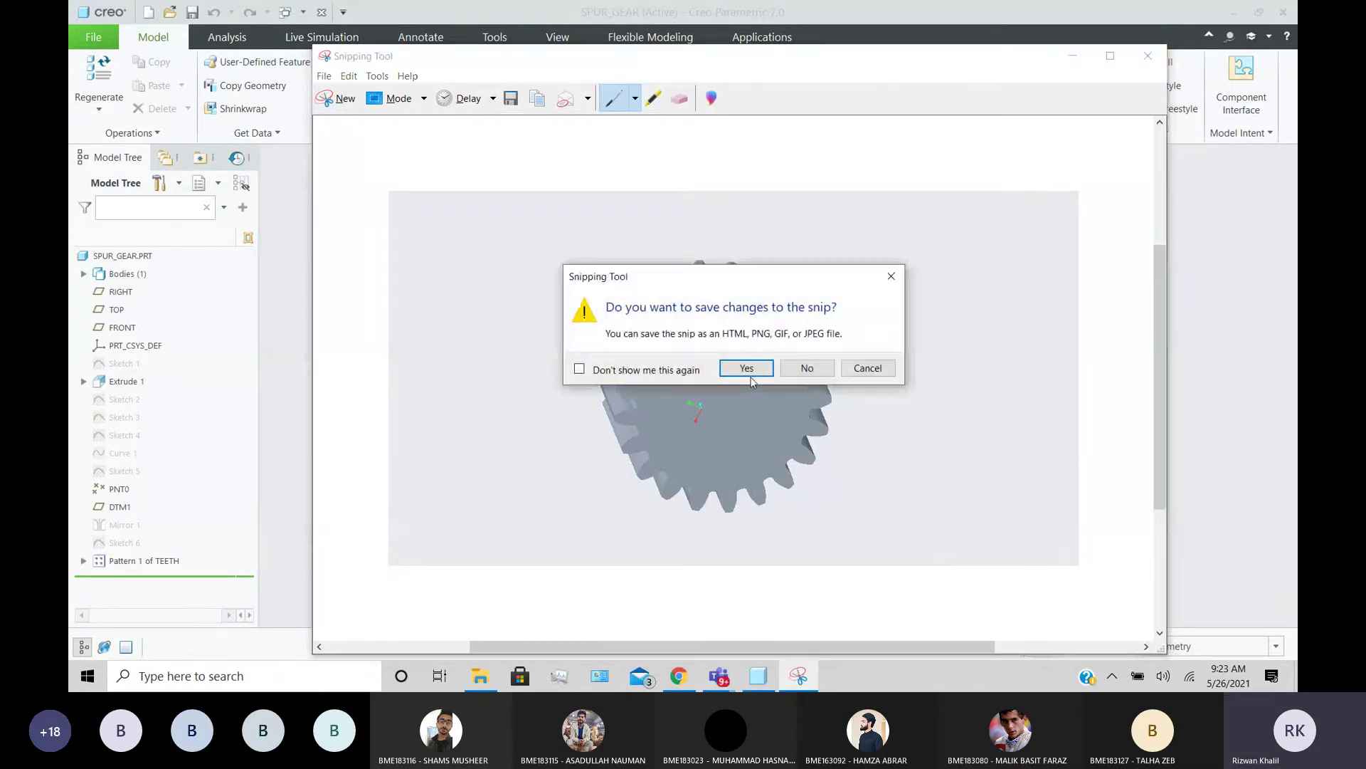
left_click(807, 367)
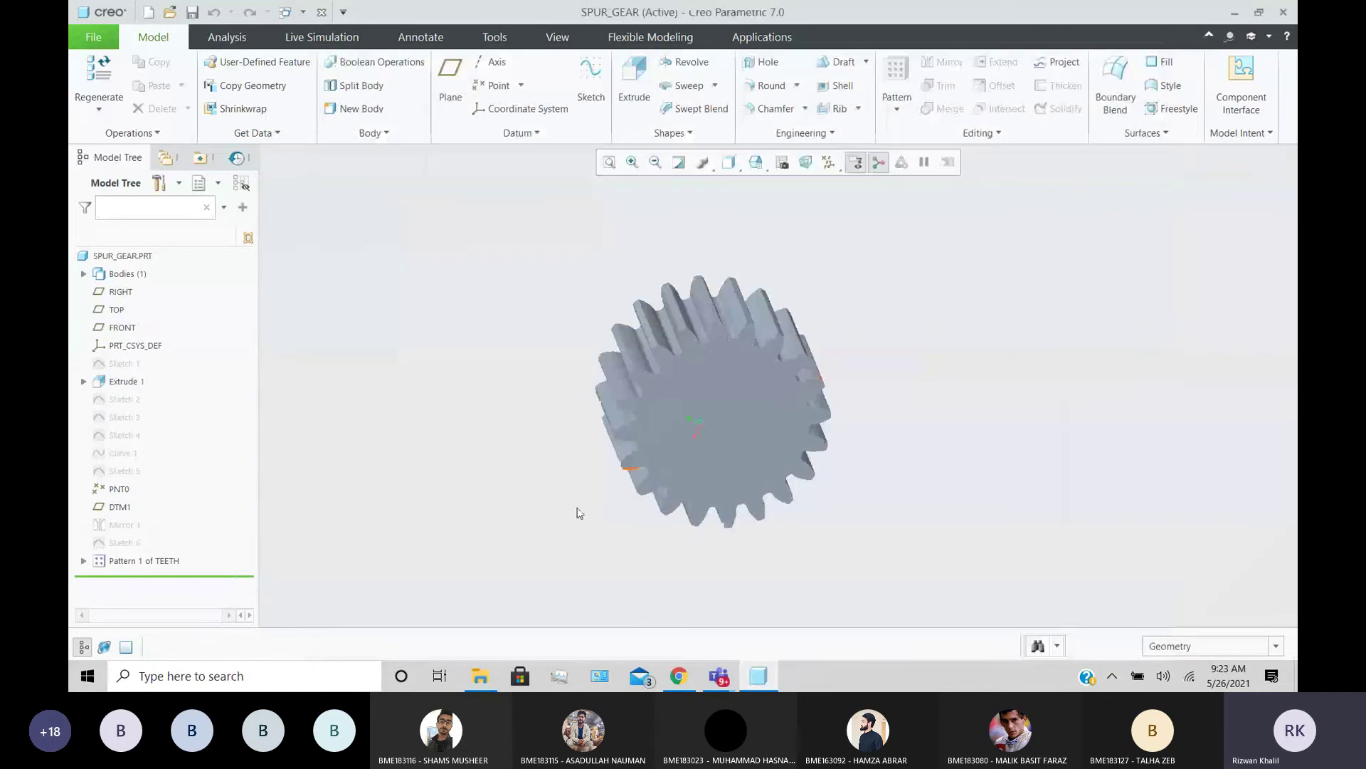
- Capture another snip covering the model tree and the gear with the Snipping Tool, and close it without saving
left_click(360, 674)
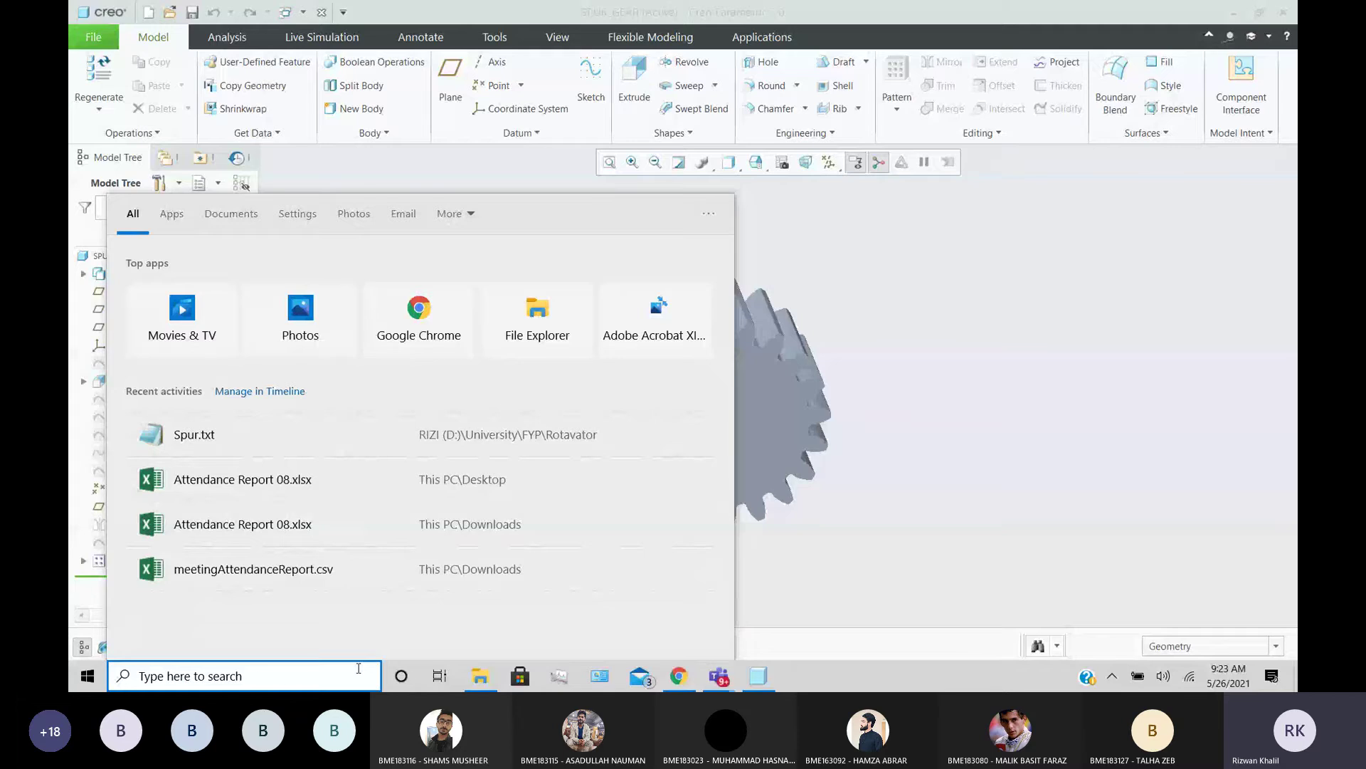
type("sni")
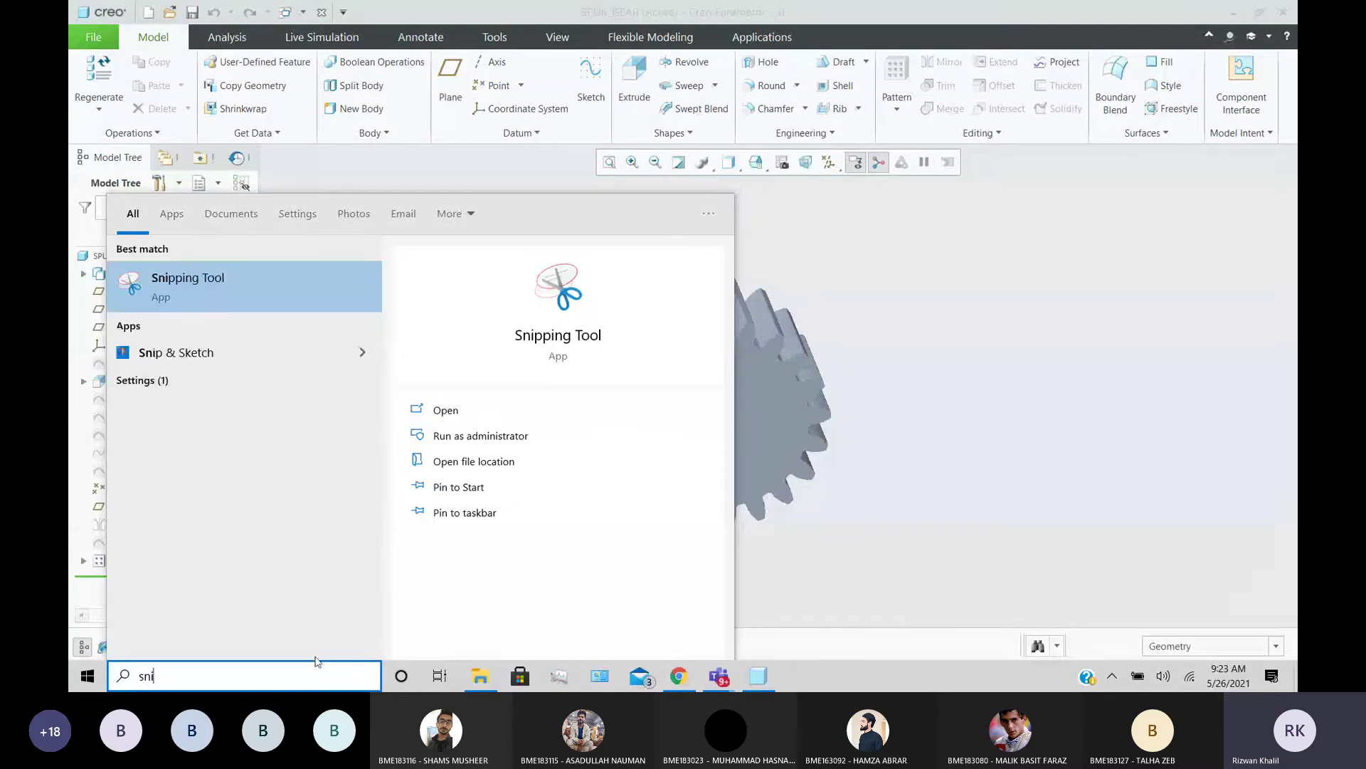
left_click(292, 272)
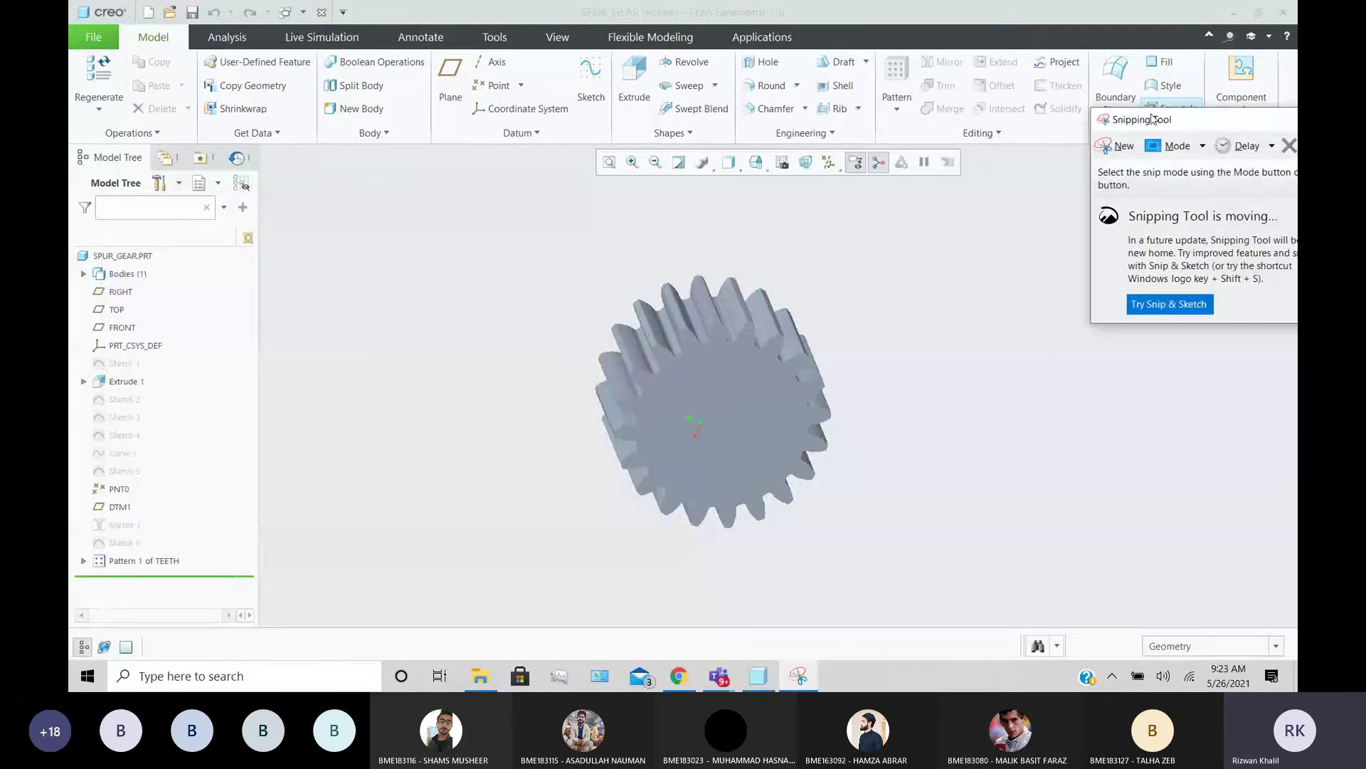
left_click_drag(1154, 119, 1192, 52)
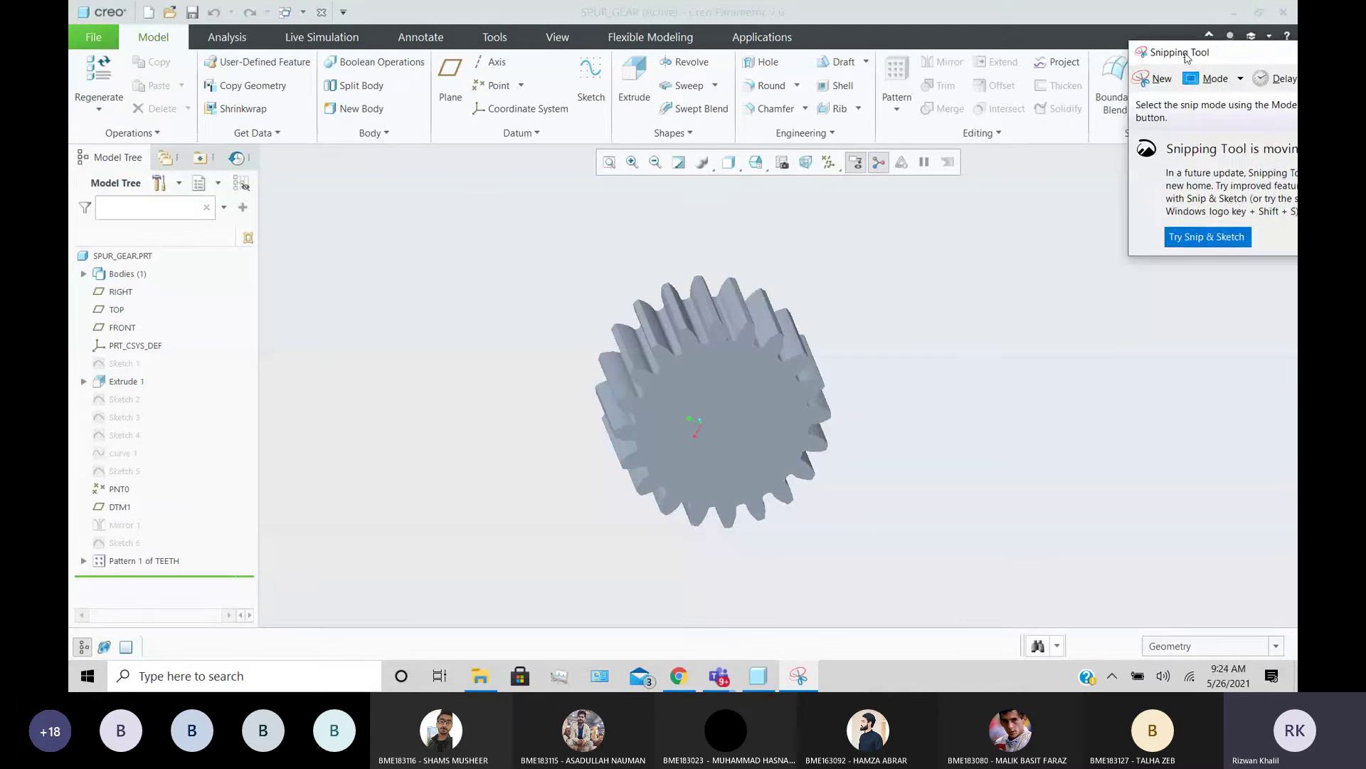
left_click(1163, 84)
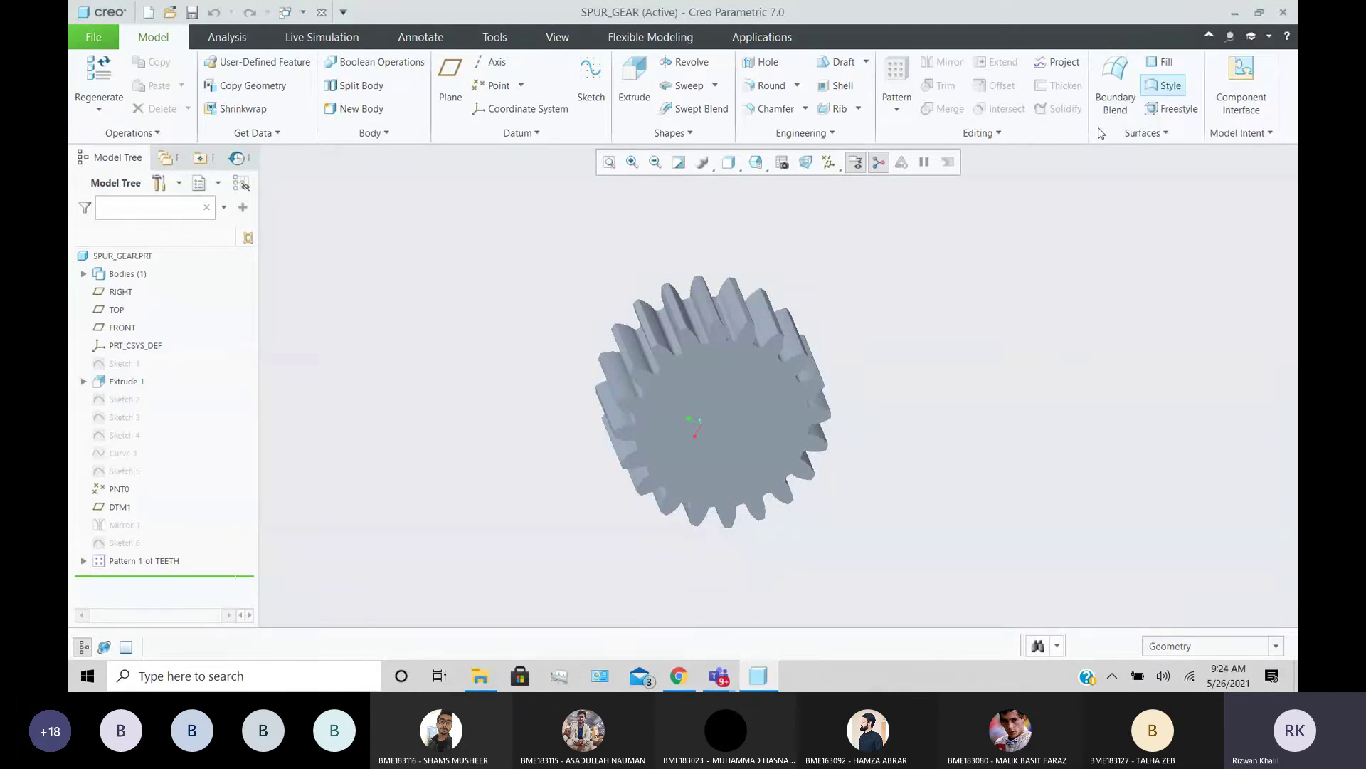
left_click_drag(601, 340, 1279, 598)
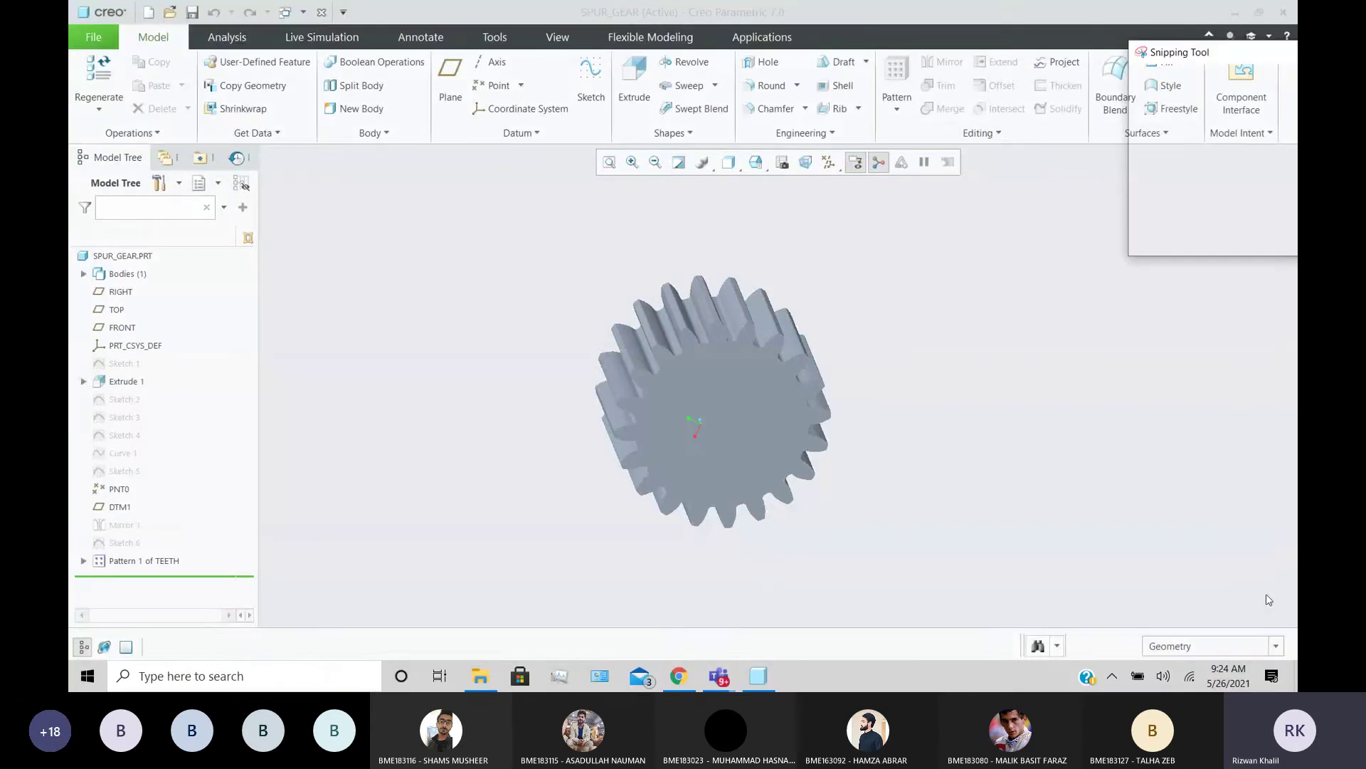
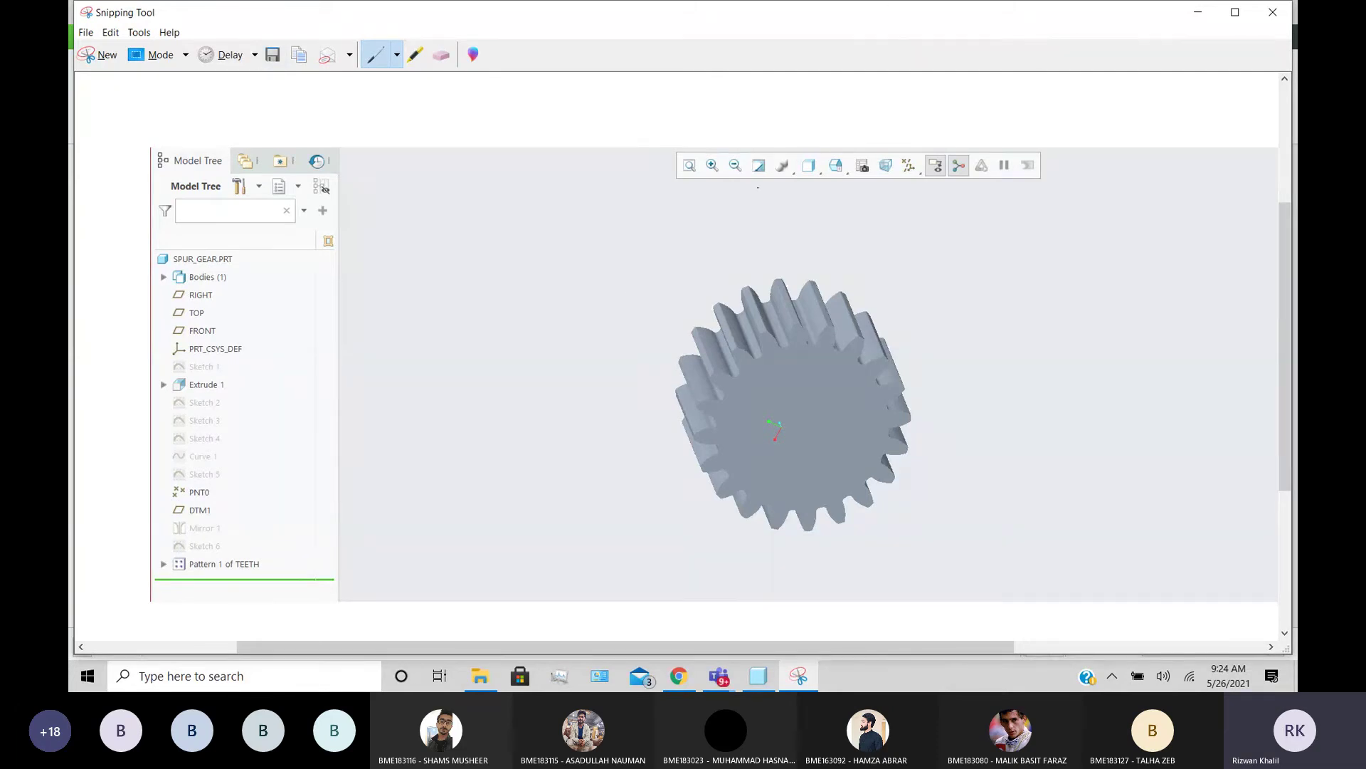
left_click(1273, 22)
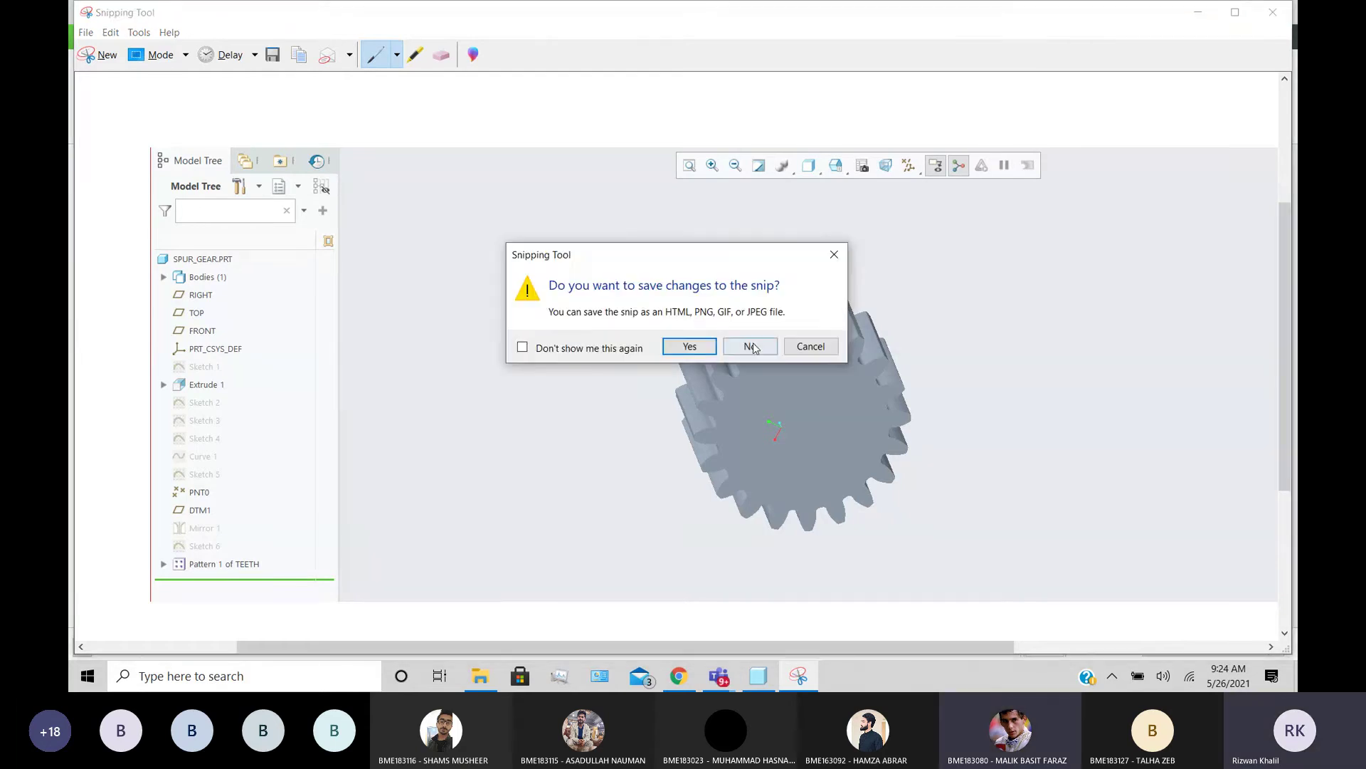
left_click(752, 346)
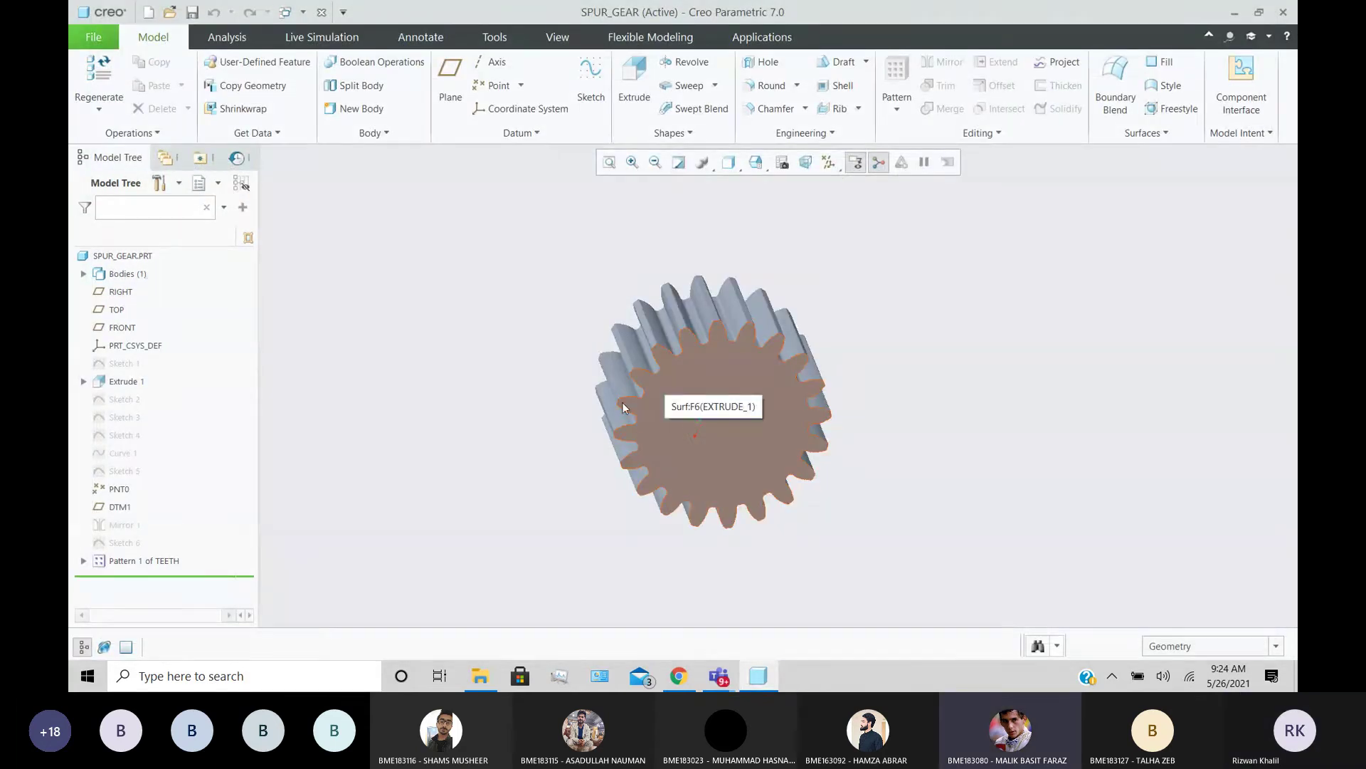
- Open the material assignment for the gear part from its model properties
mouse_move(500, 408)
middle_mouse_down()
mouse_move(513, 418)
mouse_move(503, 411)
middle_mouse_up()
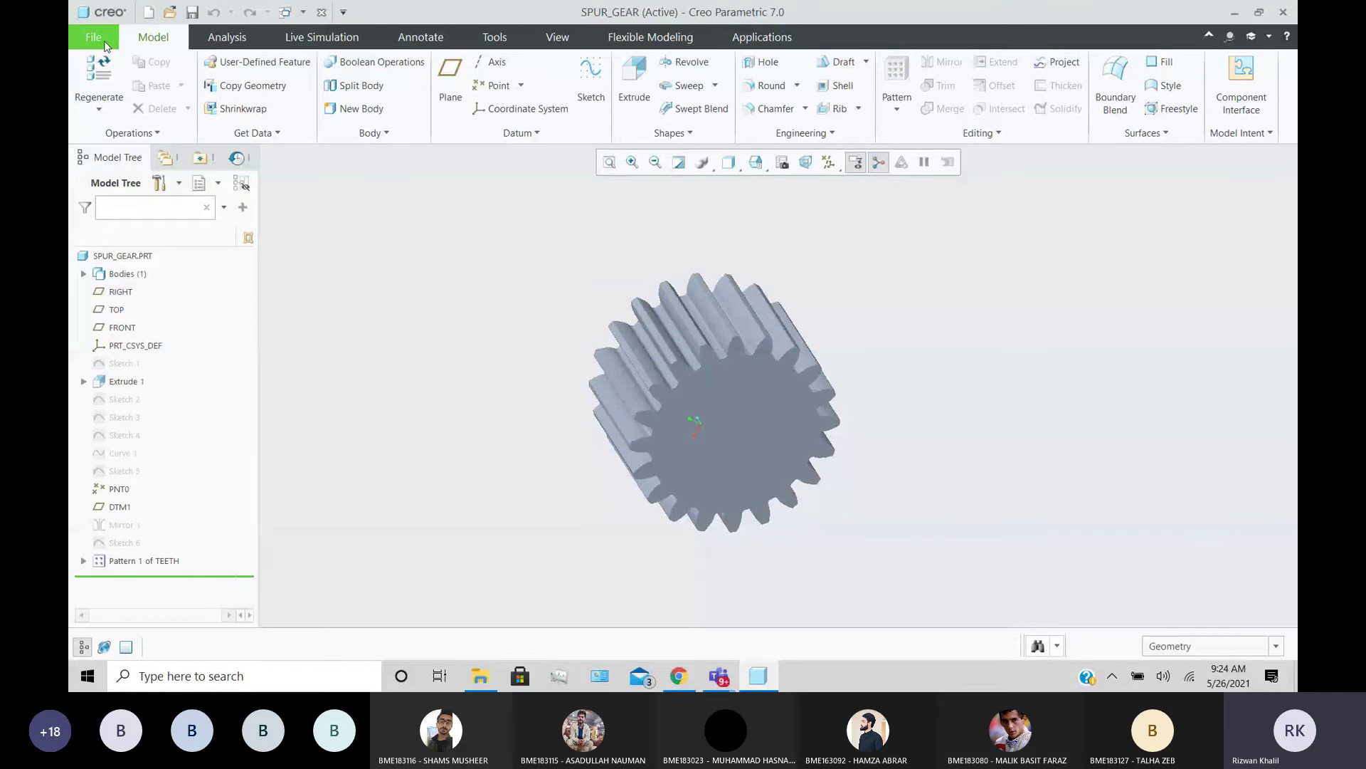
left_click(105, 46)
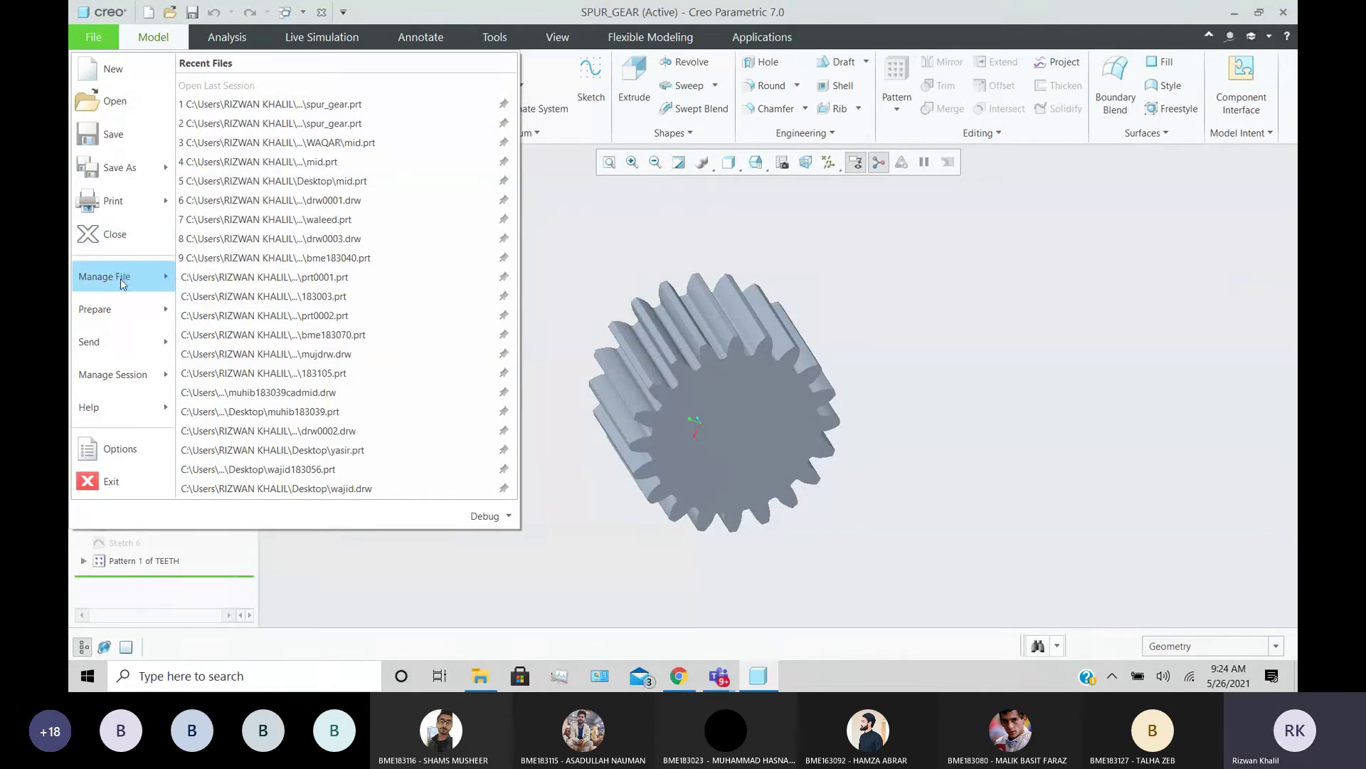
mouse_move(120, 309)
left_click(313, 96)
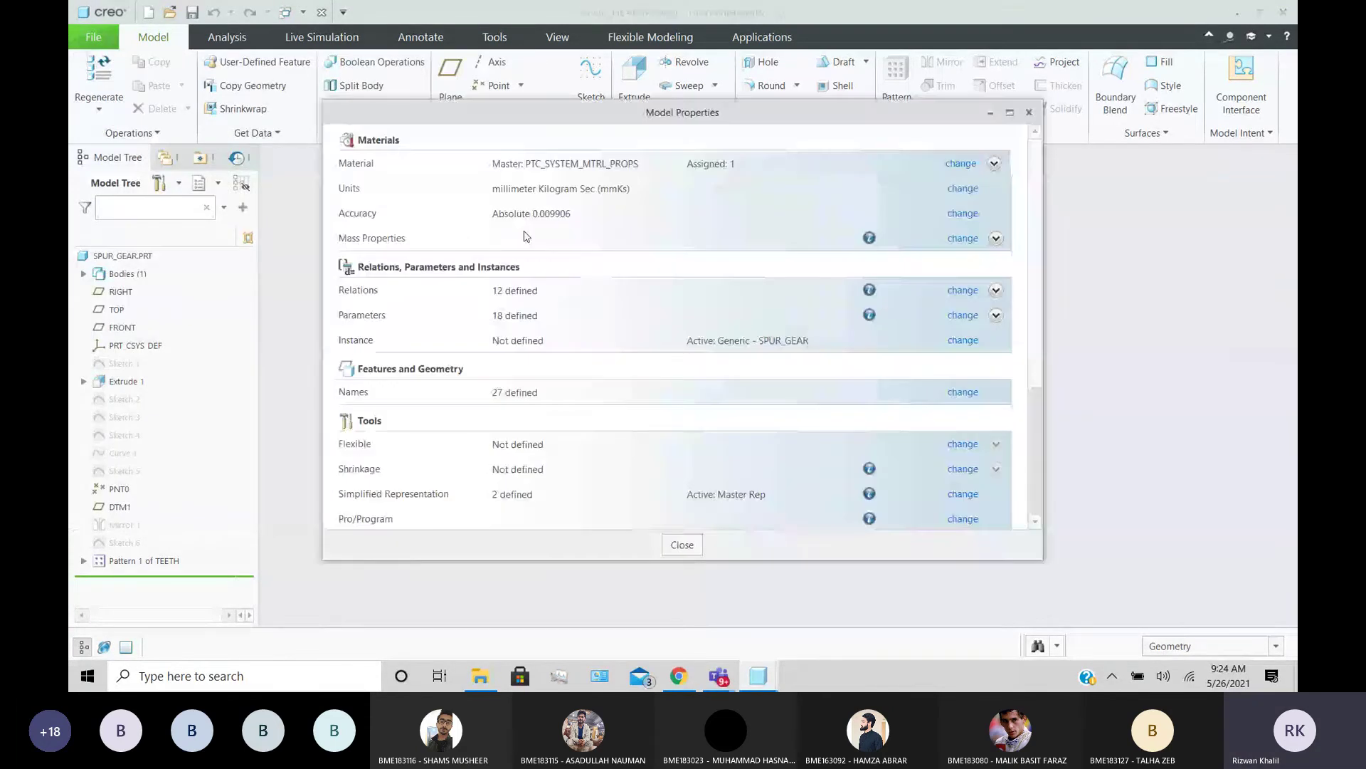
left_click(959, 165)
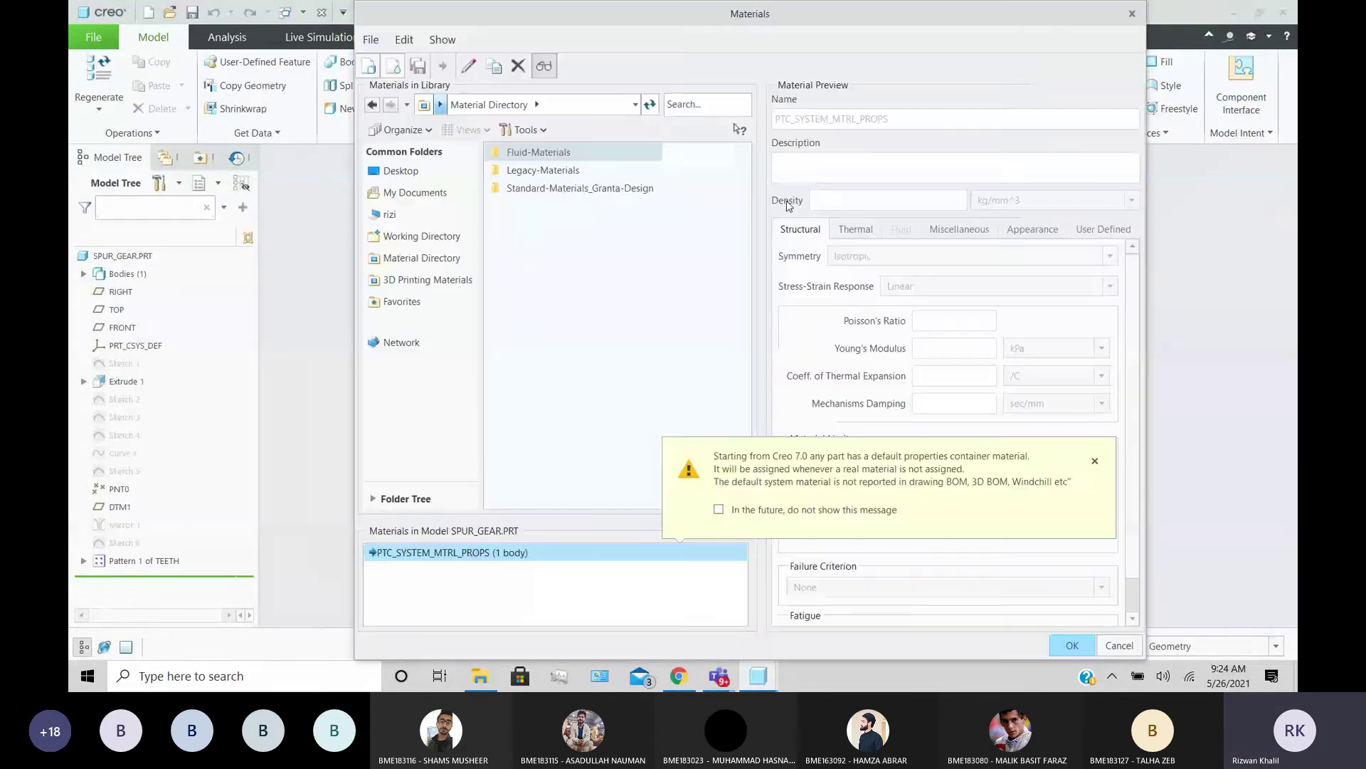
- Look through the non-ferrous metals in the Standard-Materials_Granta-Design library and return to the Material Directory
left_click(553, 176)
left_click(553, 187)
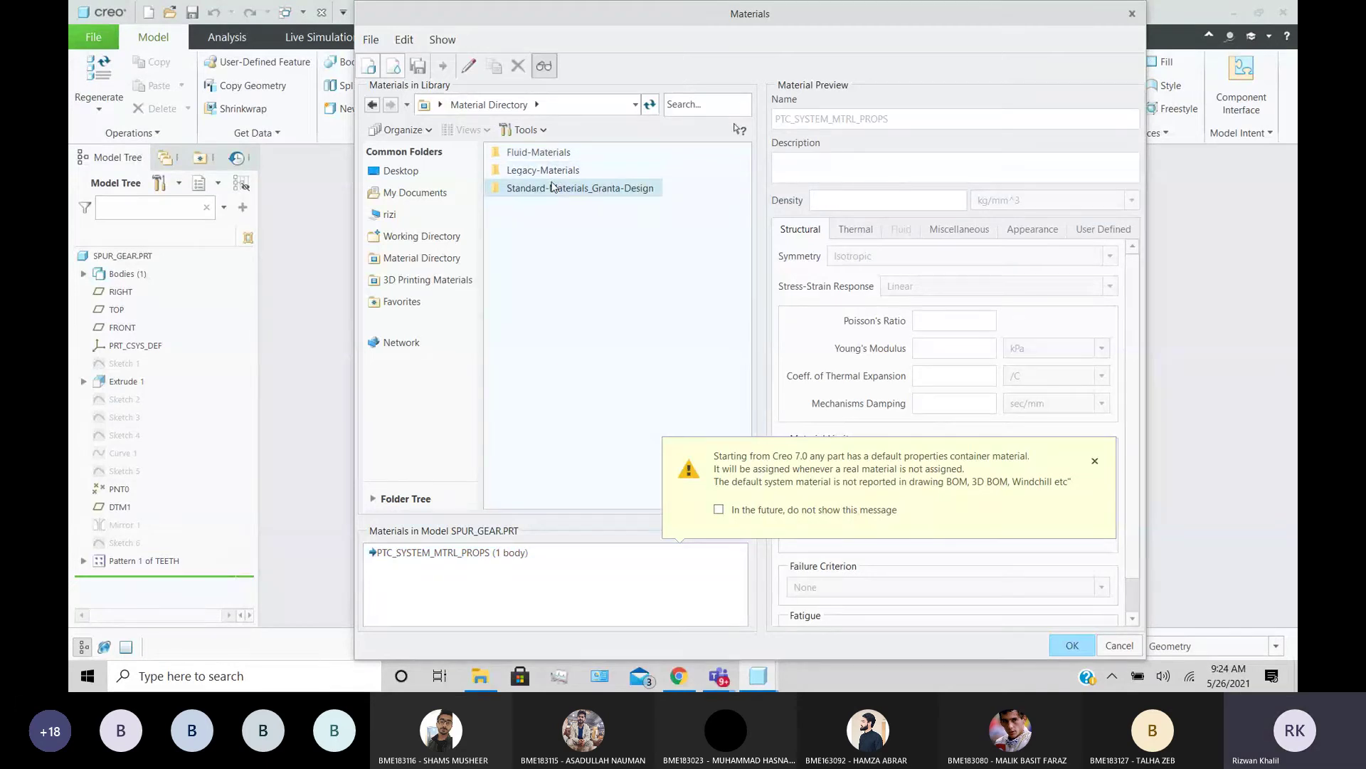
double_click(553, 187)
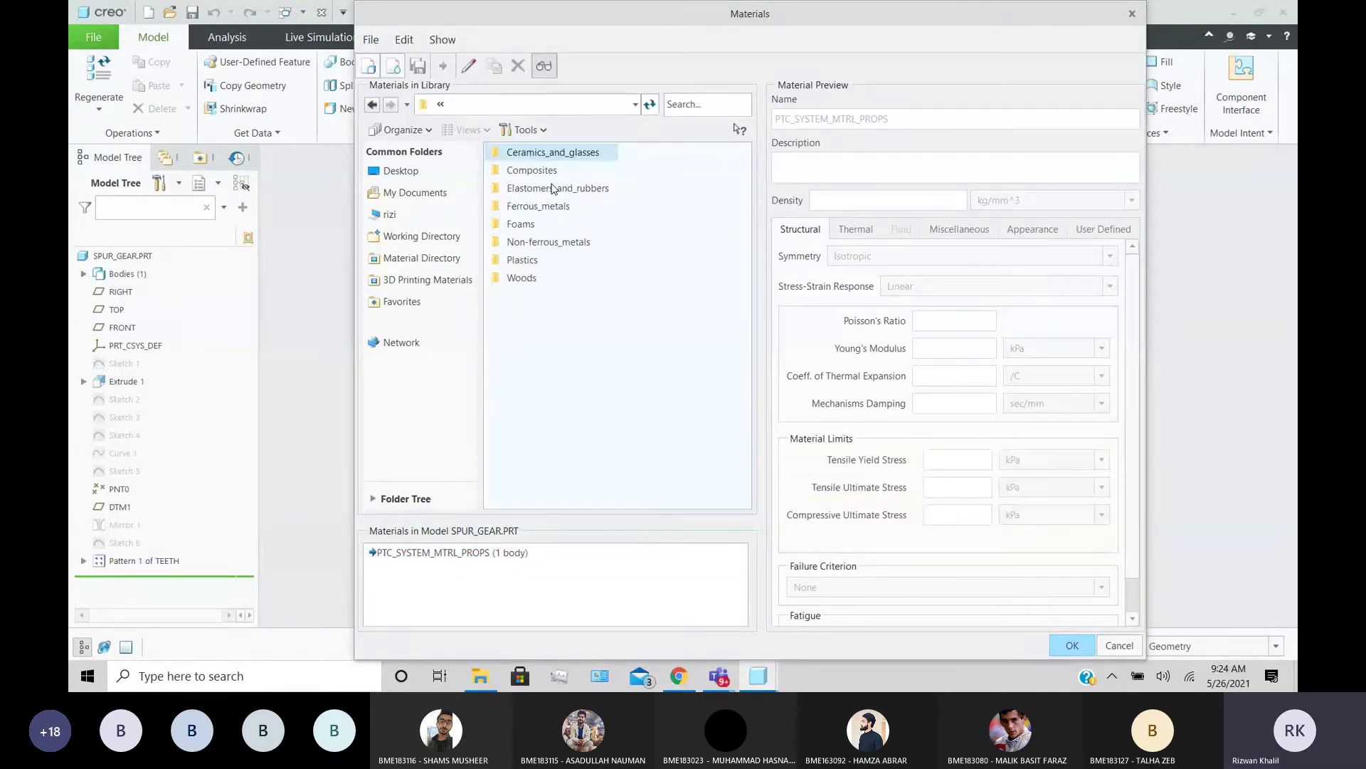
double_click(552, 242)
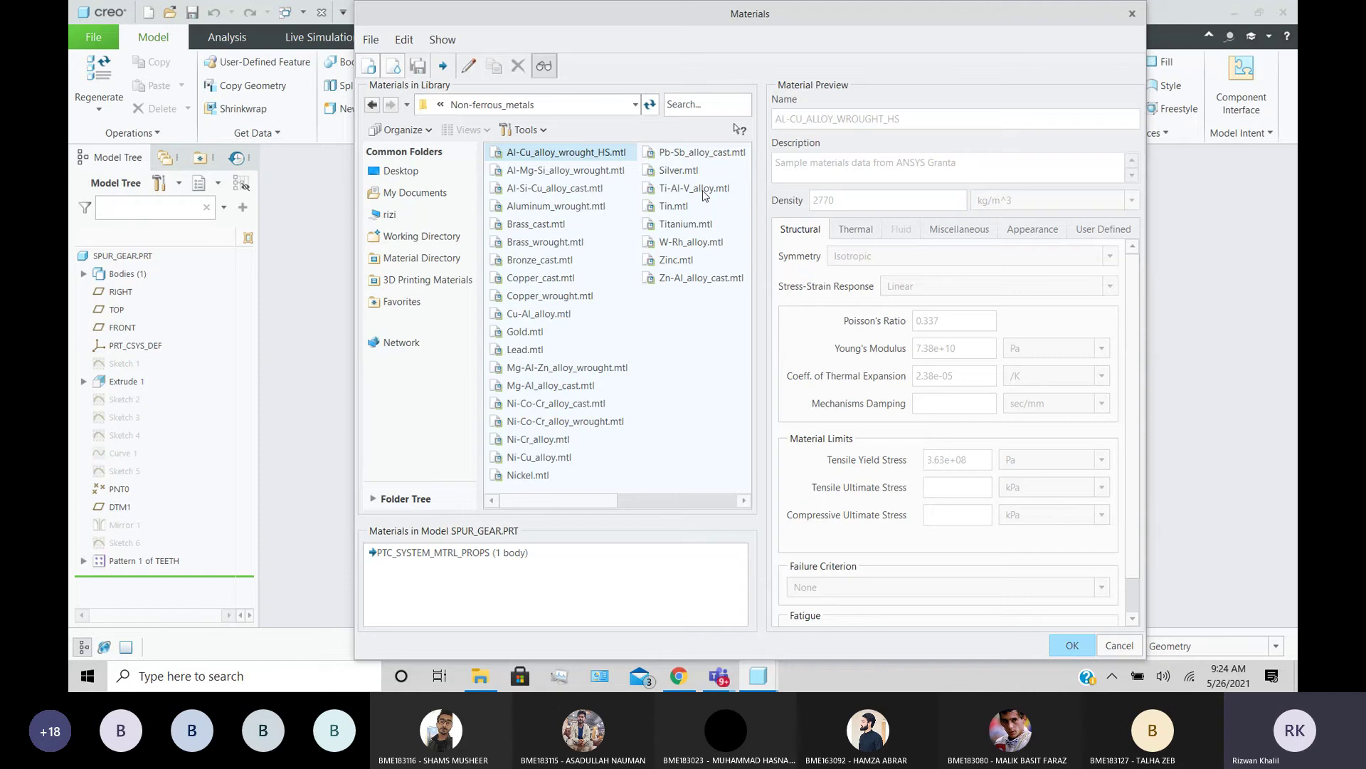
left_click(372, 105)
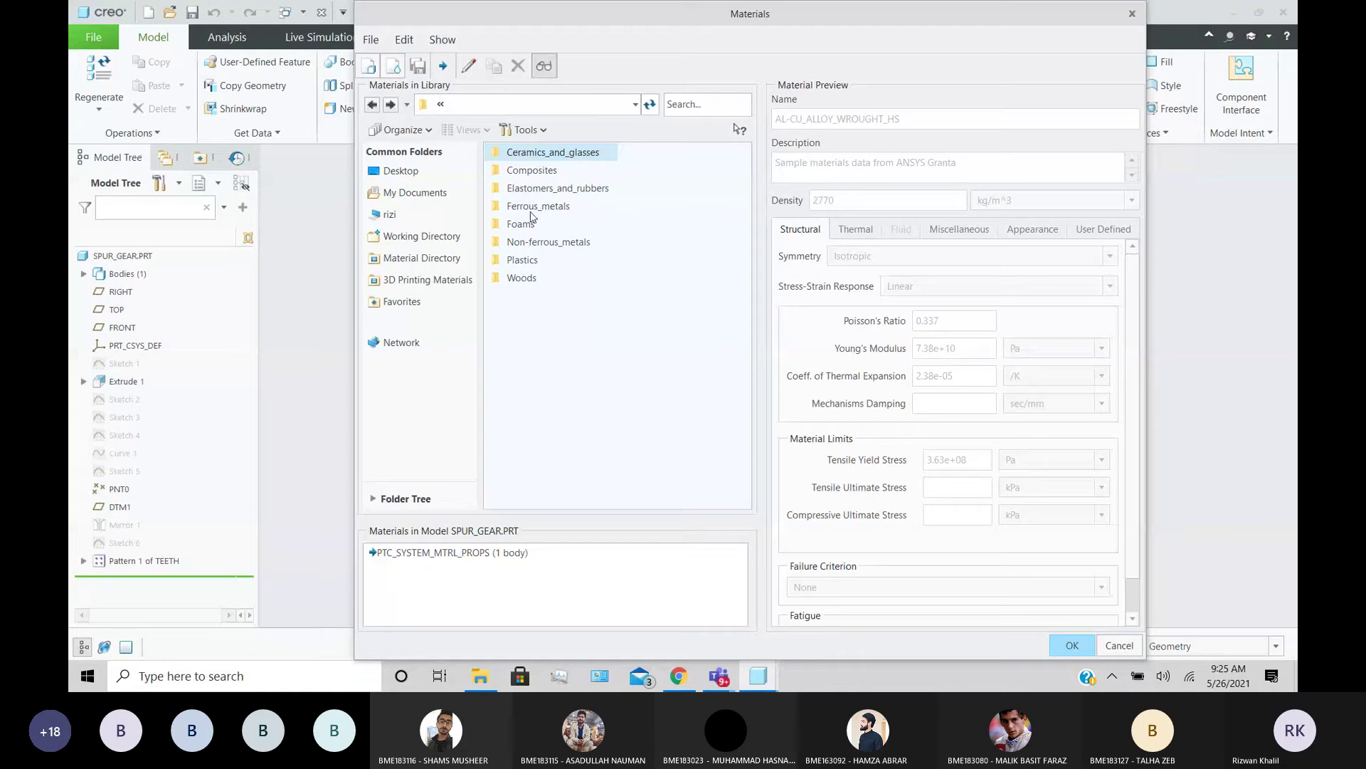
left_click(371, 106)
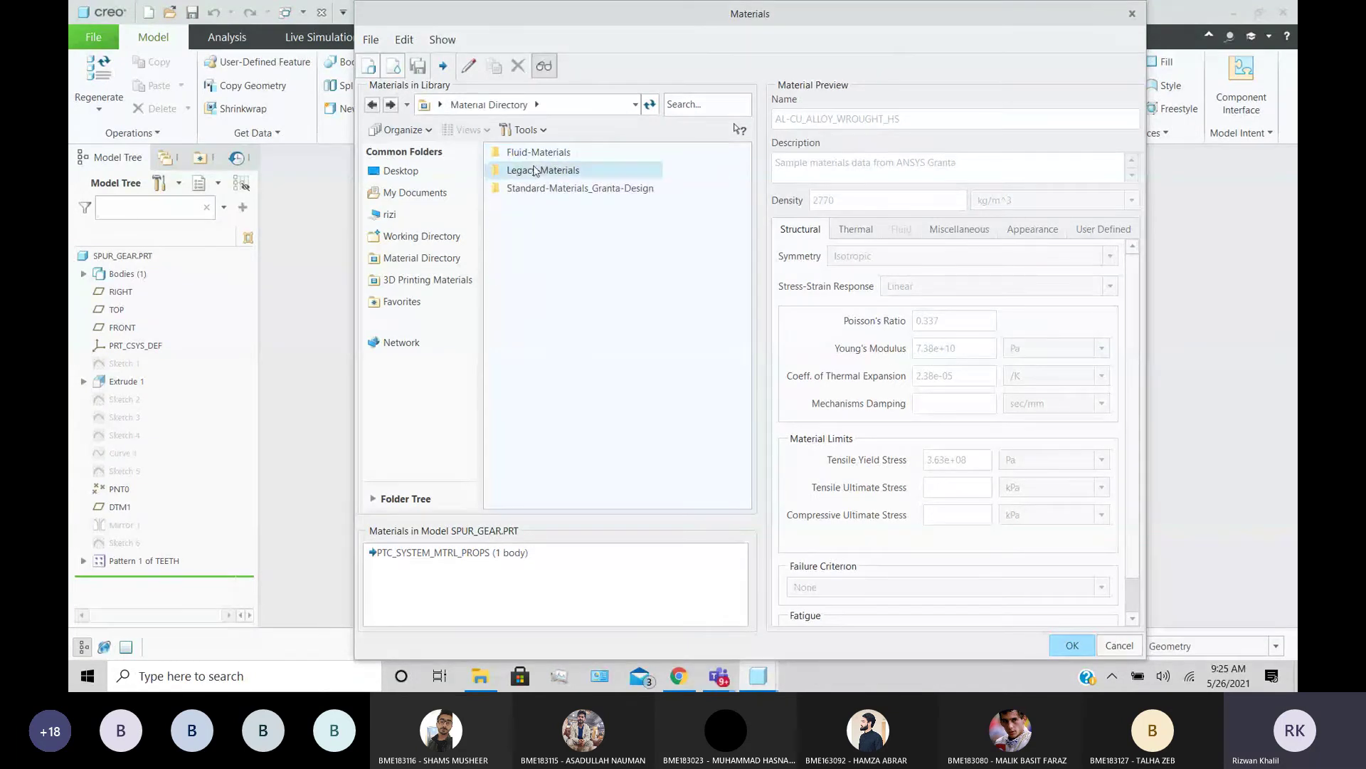
- Assign steel.mtl from the Legacy-Materials library to the gear part and accept the material change
double_click(533, 170)
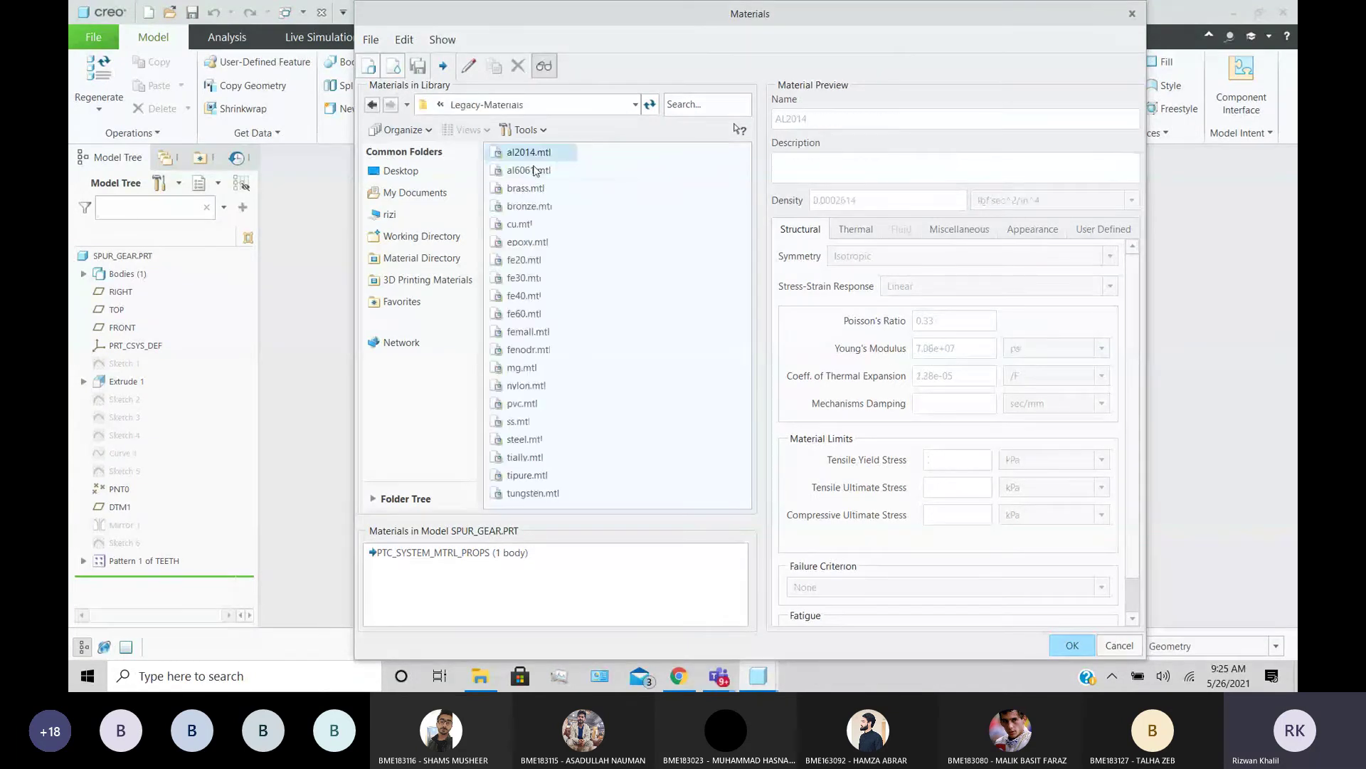
left_click(527, 438)
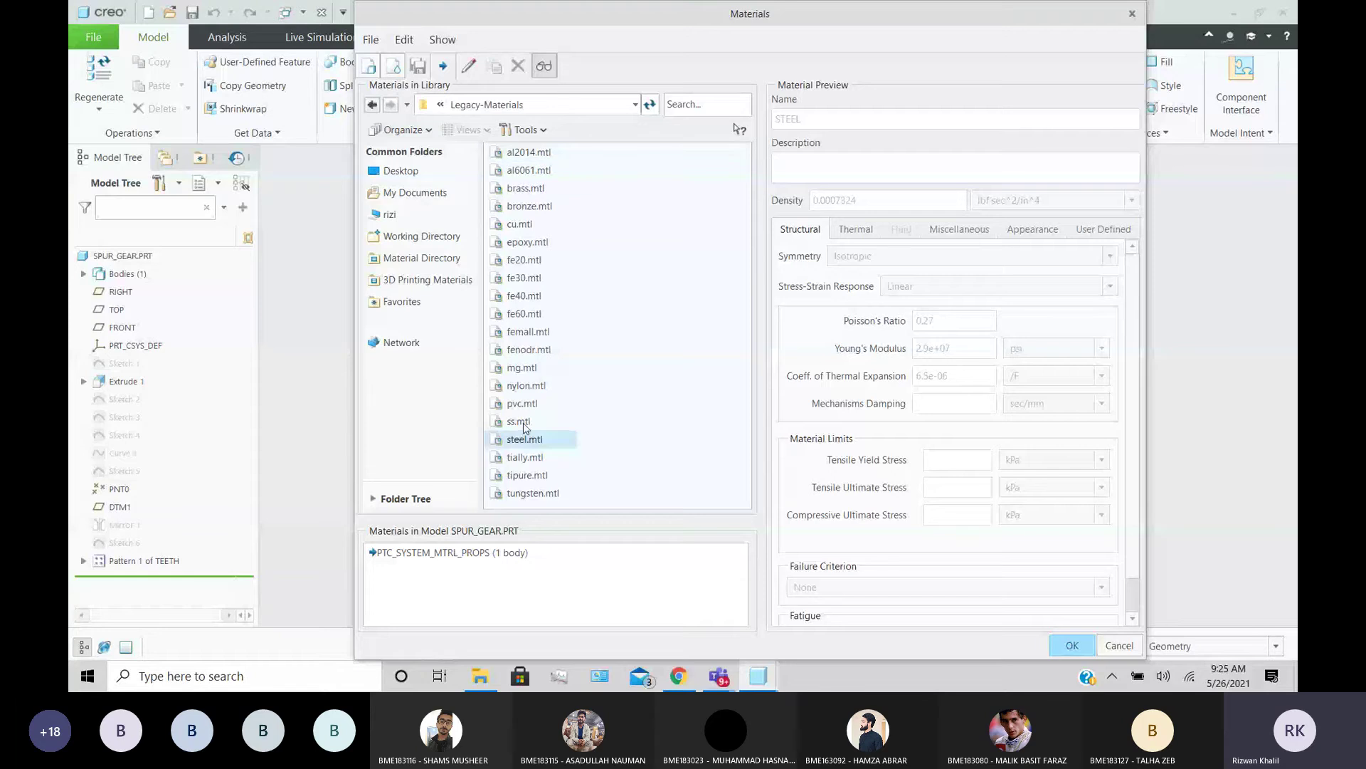
double_click(526, 440)
key("Delete")
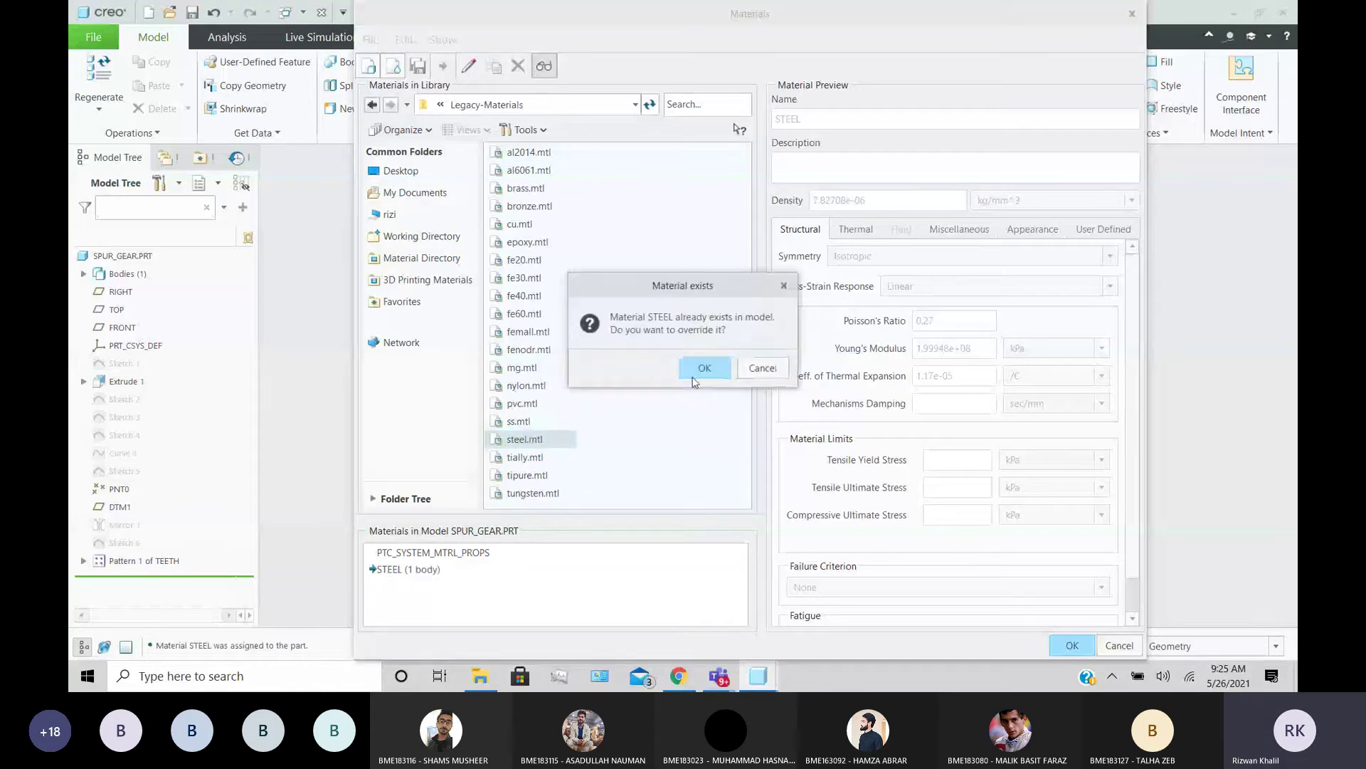
left_click(1071, 645)
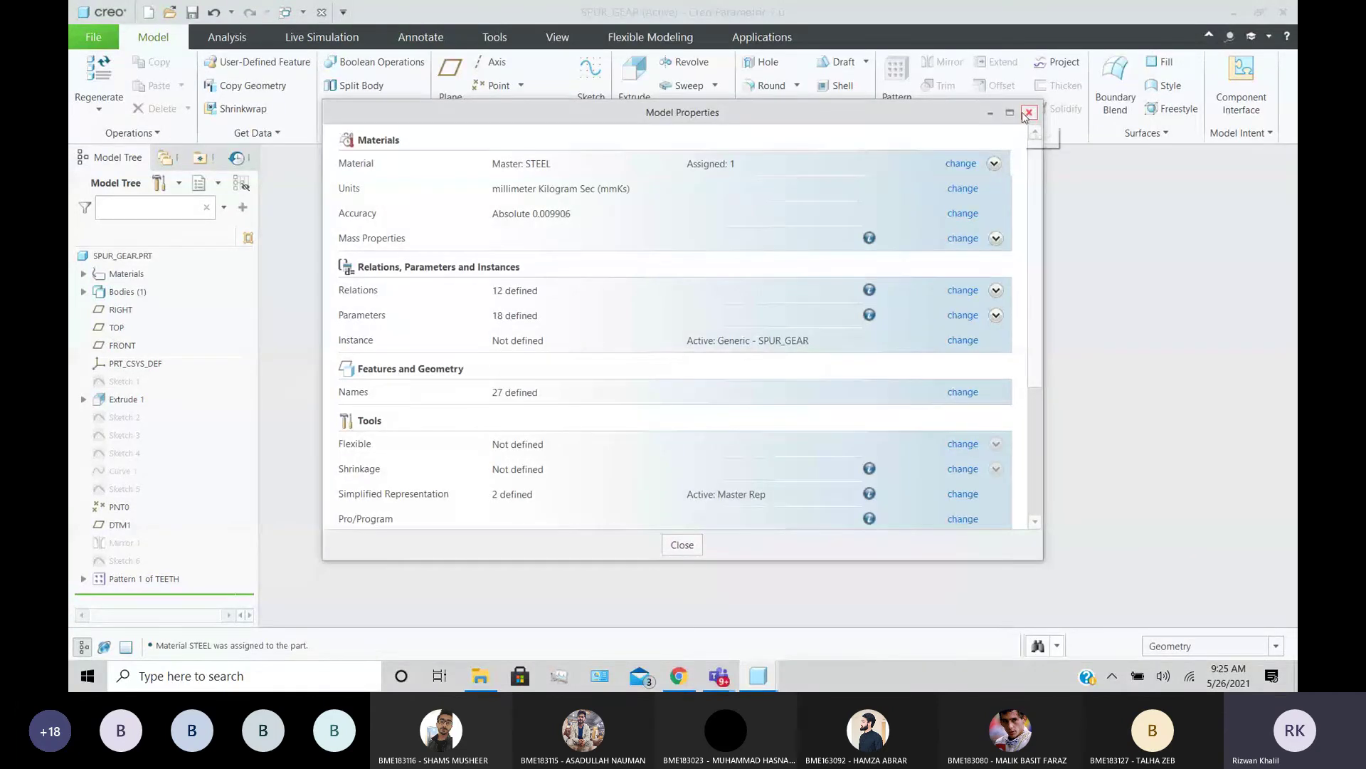
- Check the material assigned to the gear in the Materials dialog and close the model properties
left_click(954, 168)
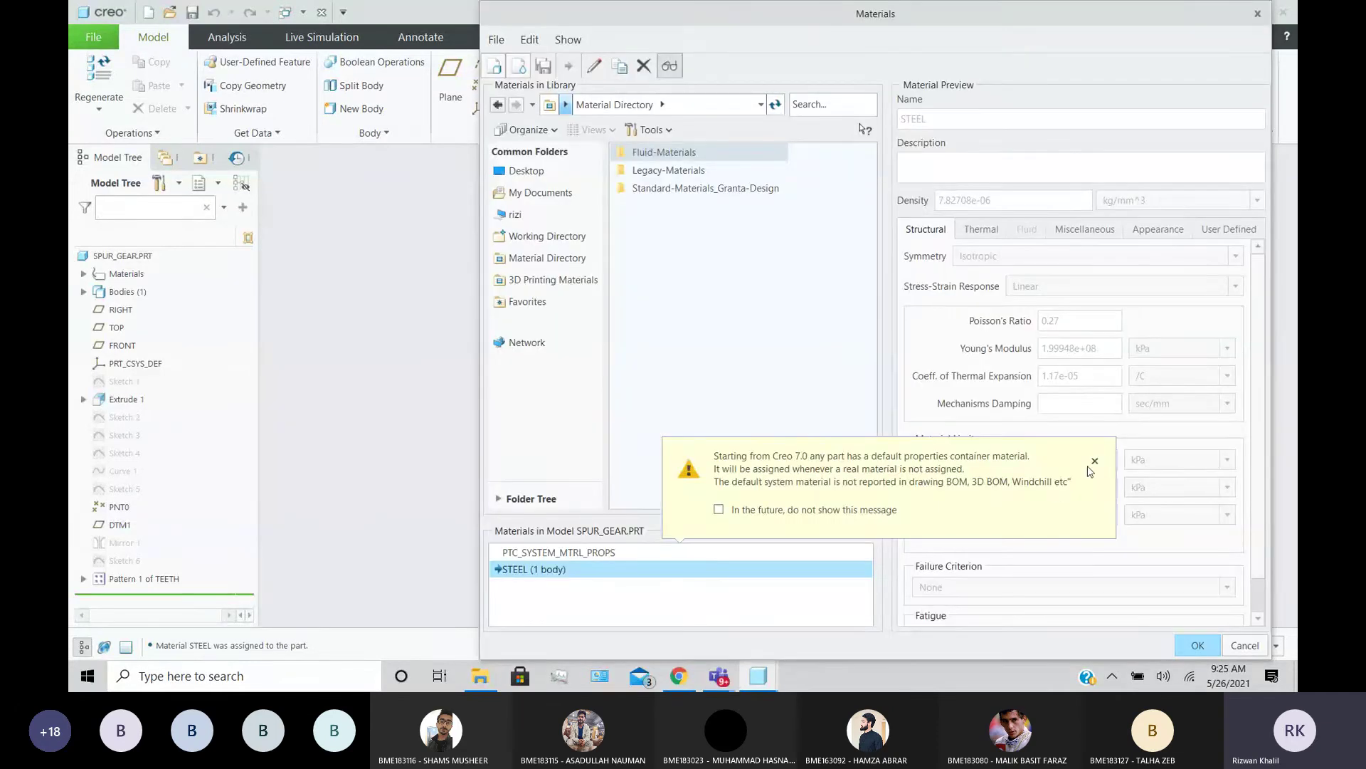
left_click(1094, 461)
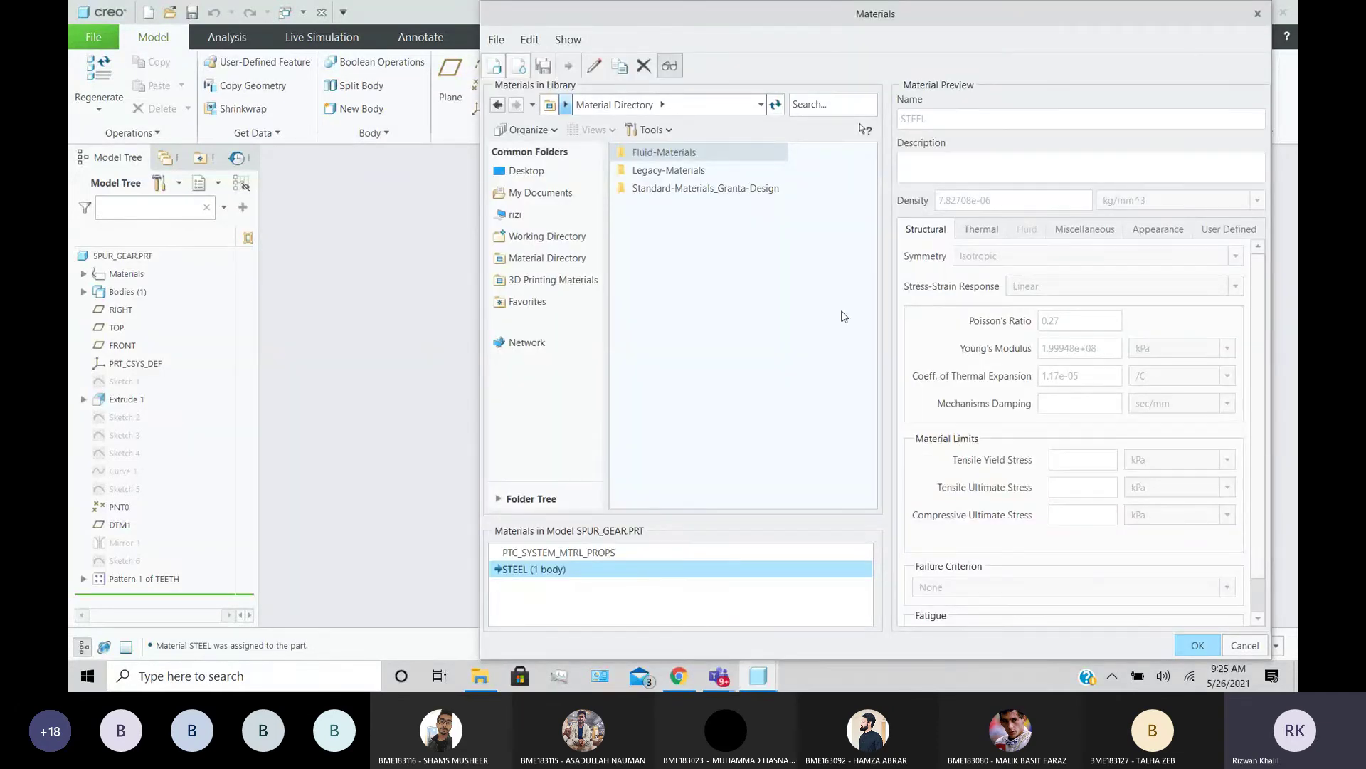
key("Escape")
key("Return")
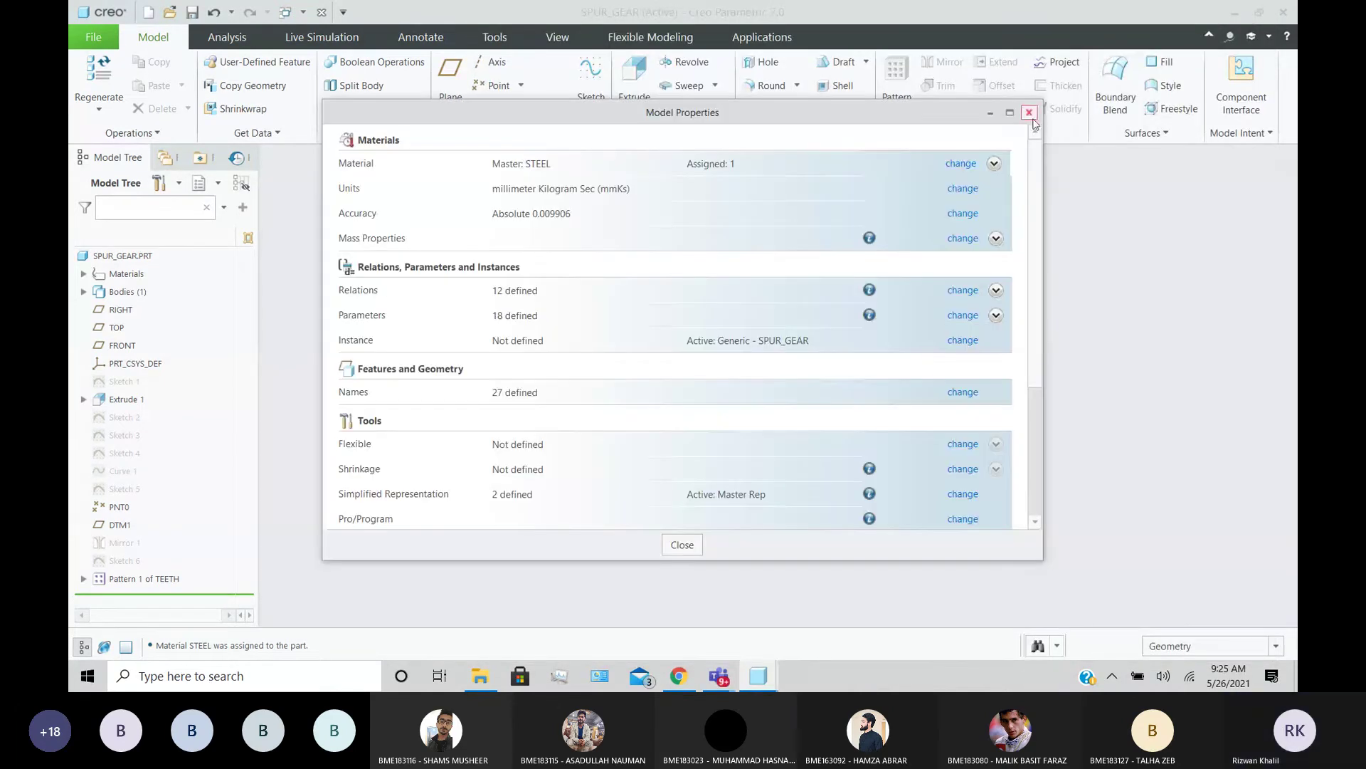
left_click(1029, 113)
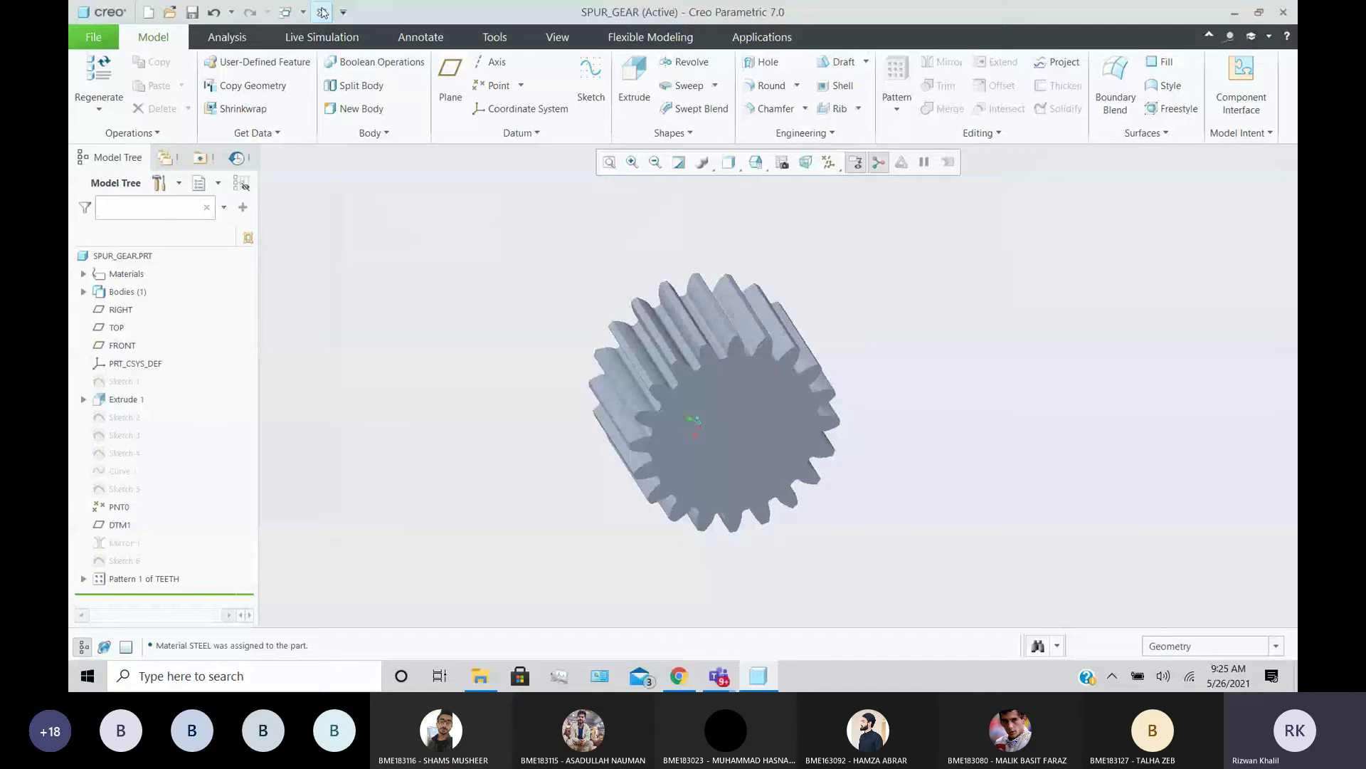
- Close the gear part, reopen spur_gear.prt from the lab08 folder and inspect its end face and teeth
left_click(323, 12)
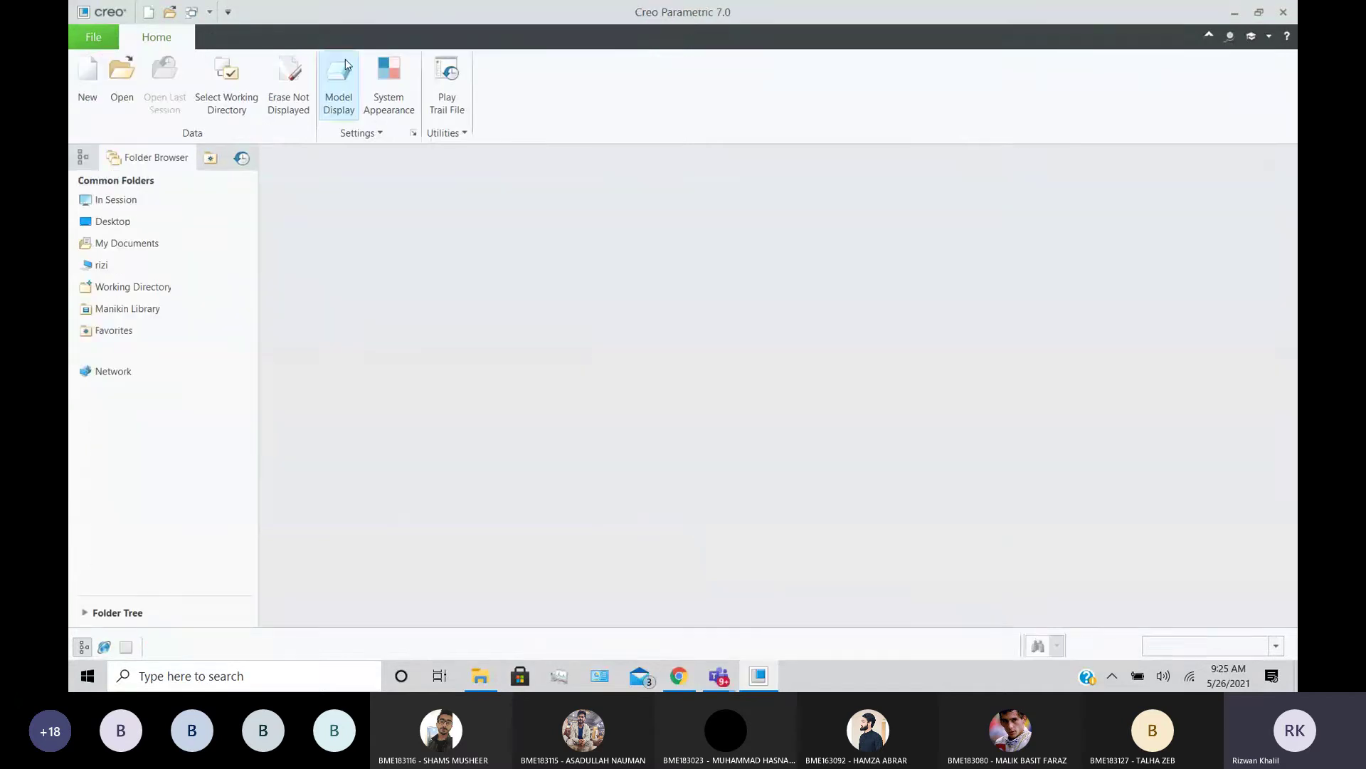
left_click(170, 12)
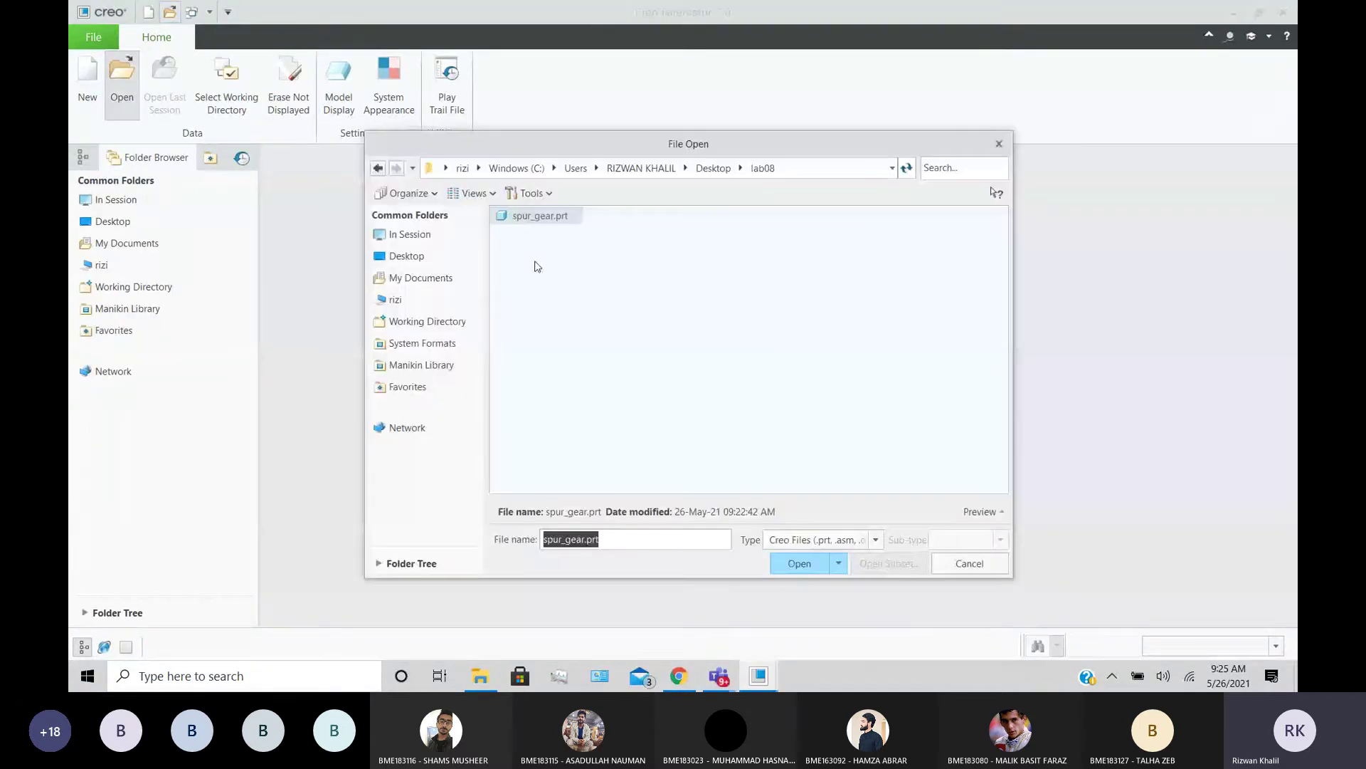
key("Return")
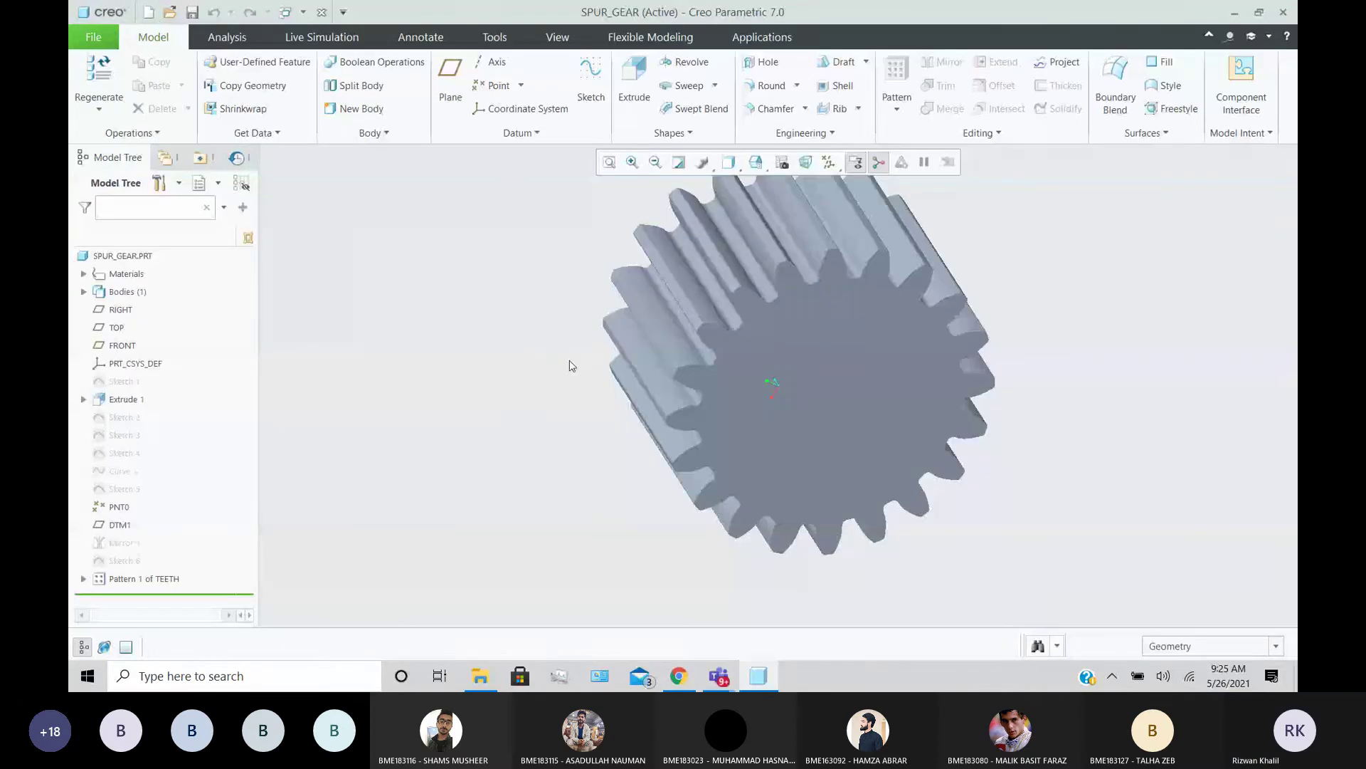
mouse_move(570, 366)
middle_mouse_down()
mouse_move(540, 350)
mouse_move(606, 380)
mouse_move(552, 326)
mouse_move(570, 351)
middle_mouse_up()
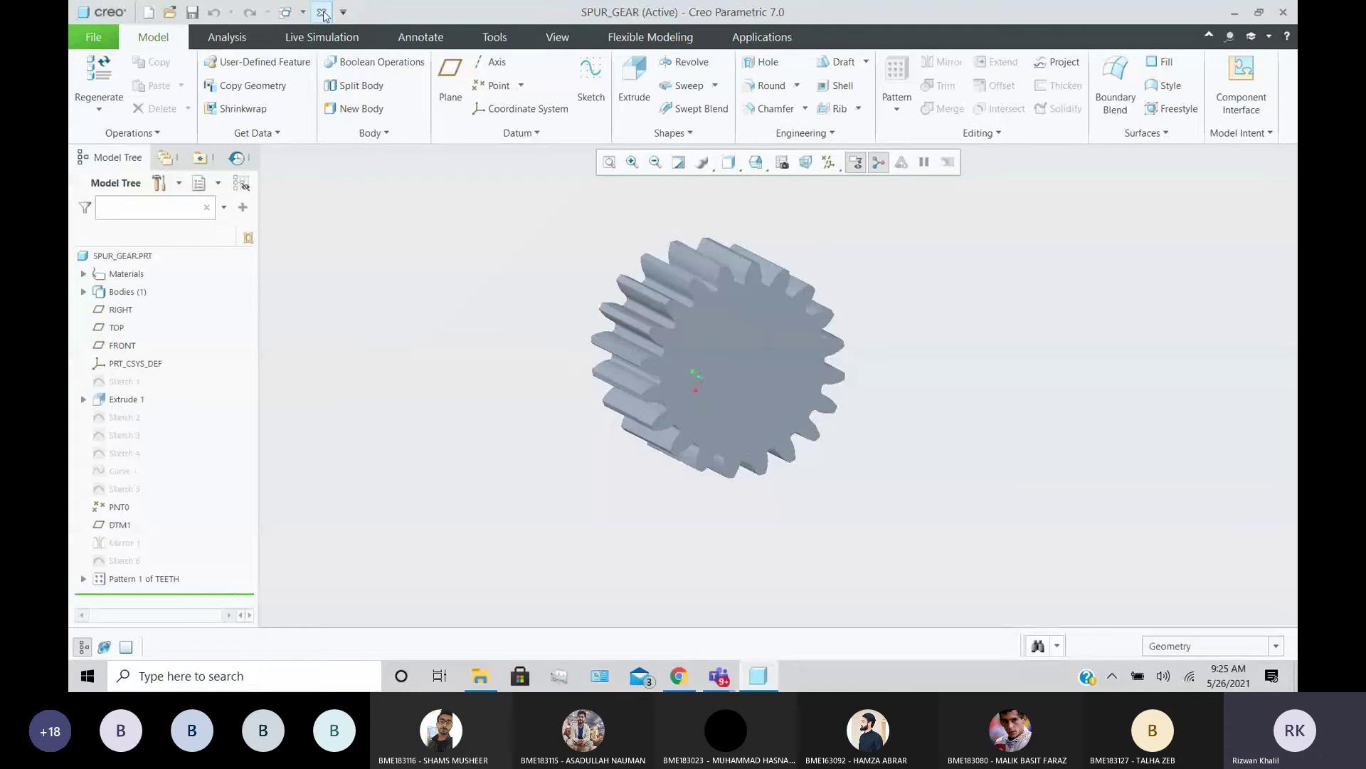
middle_click_drag(476, 469, 343, 291)
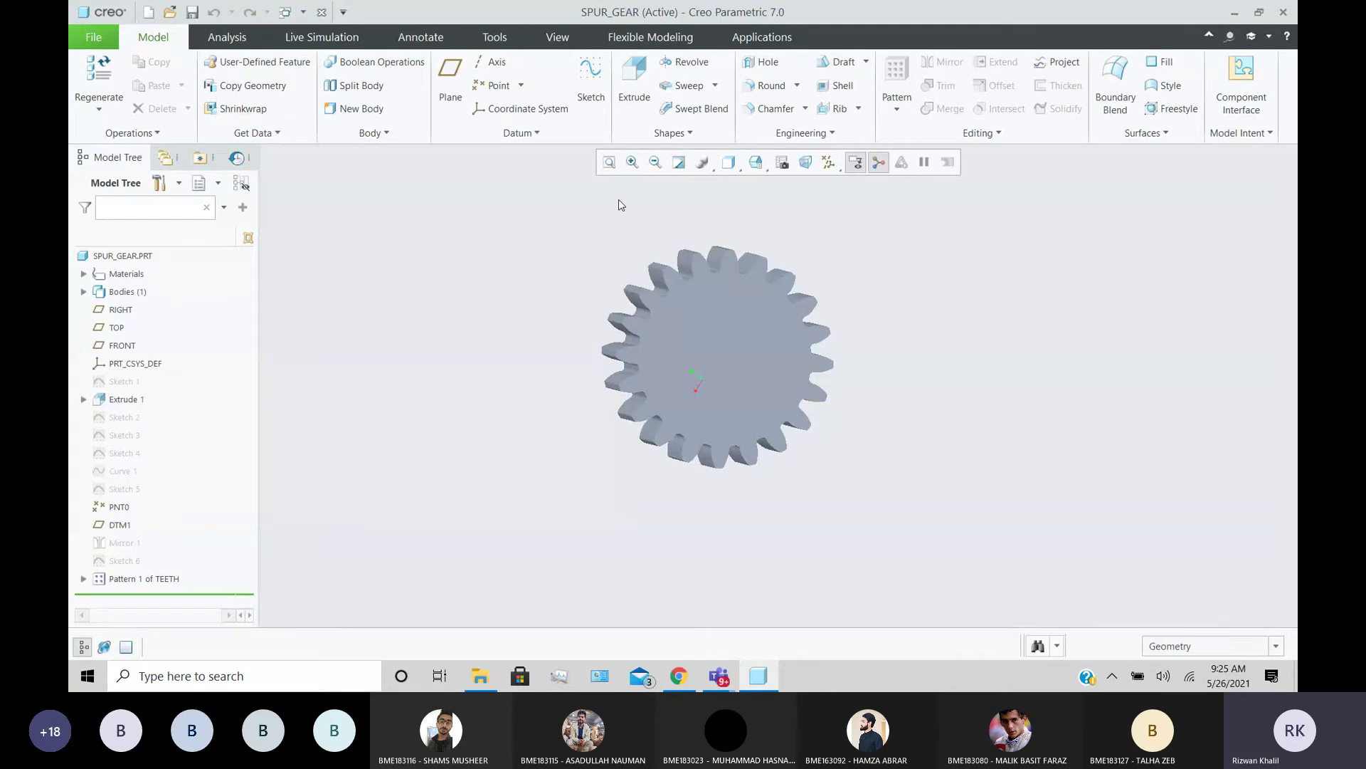
- Display the datum features and start a new sketch on the FRONT plane
left_click(828, 161)
left_click(740, 256)
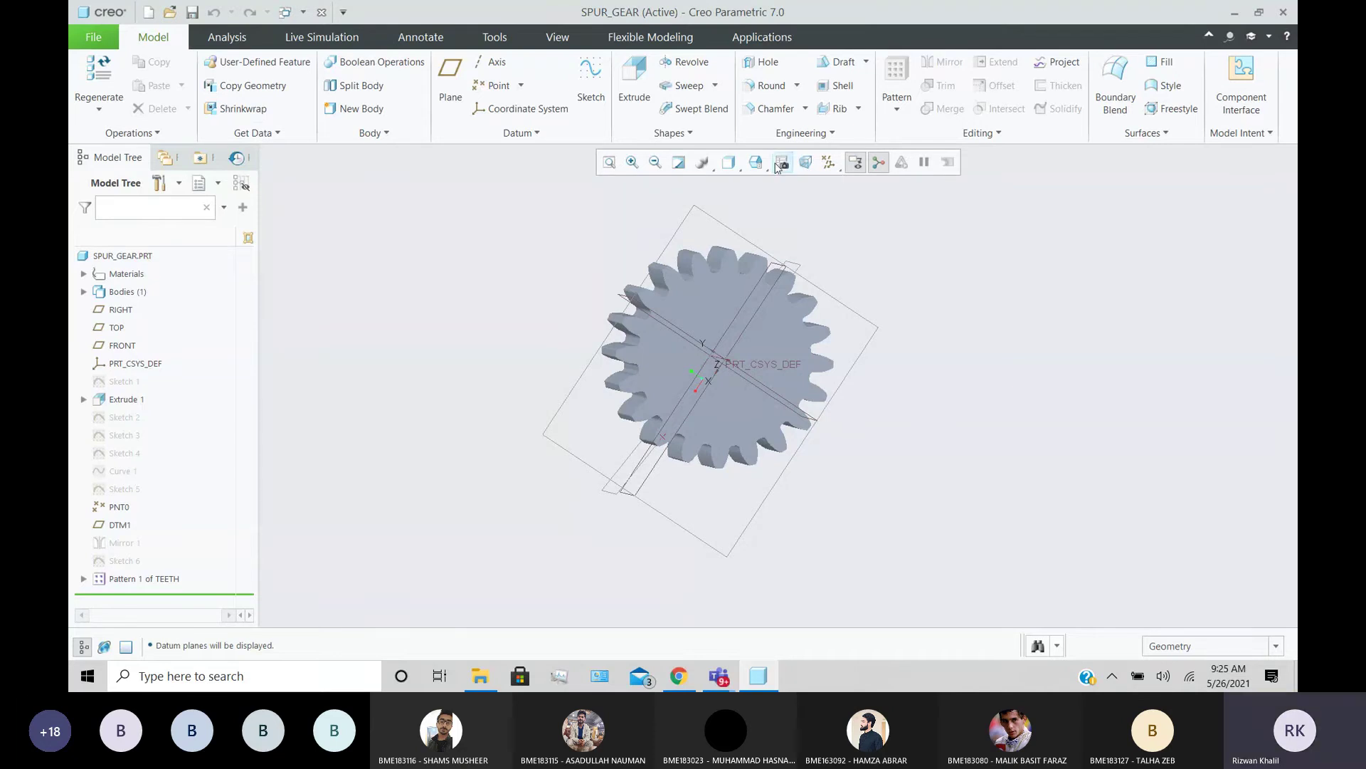
left_click(122, 345)
left_click(592, 79)
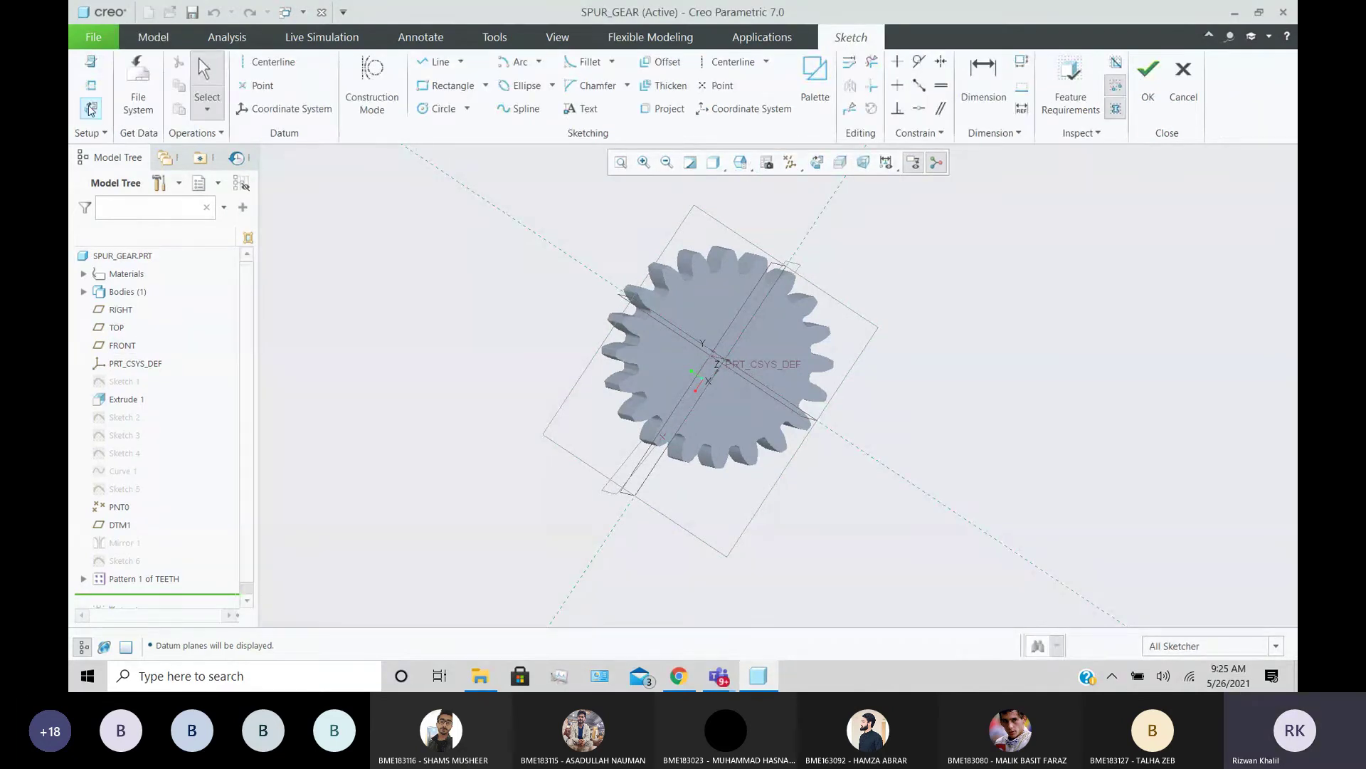
- Sketch a small circle at the gear's centre on the FRONT plane and extrude it as a cut to form the central bore
left_click(91, 108)
left_click(442, 108)
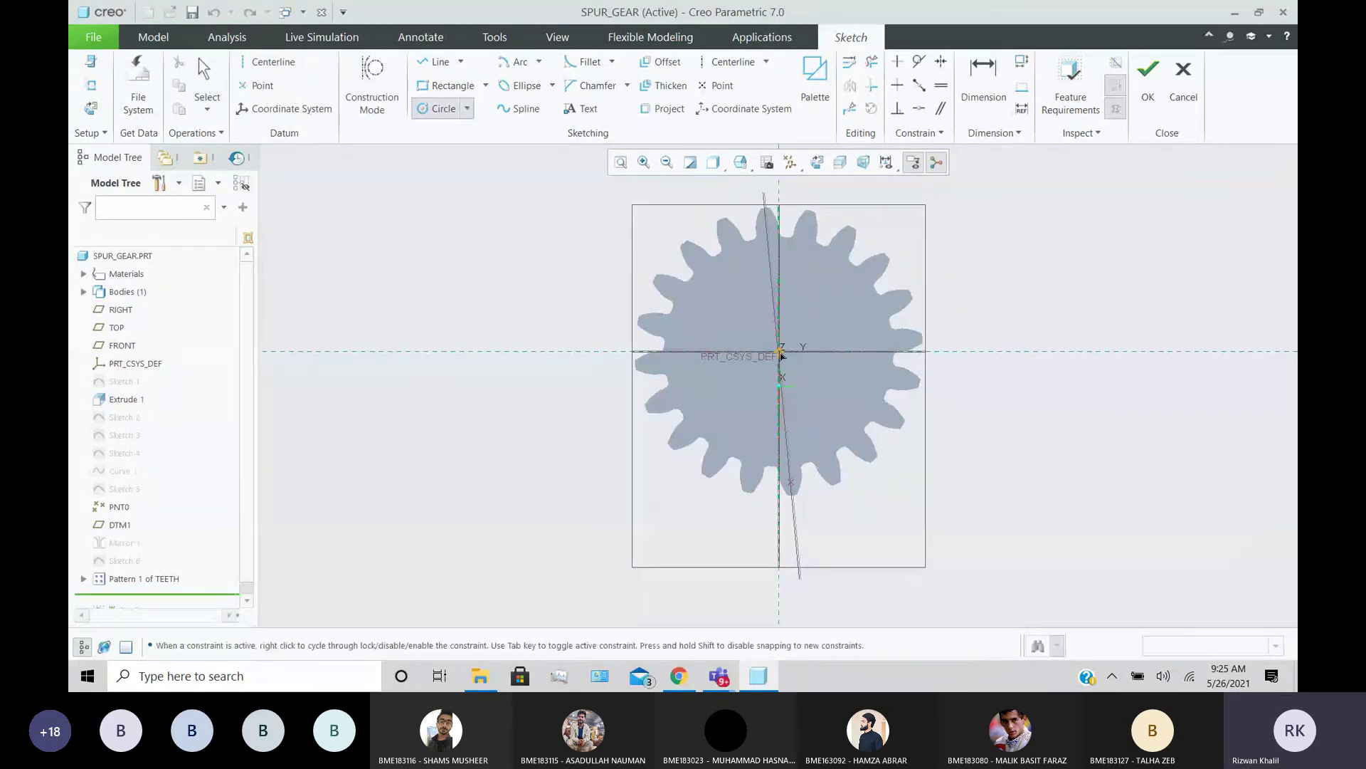
left_click(779, 352)
left_click(794, 342)
middle_click(806, 330)
left_click(1148, 79)
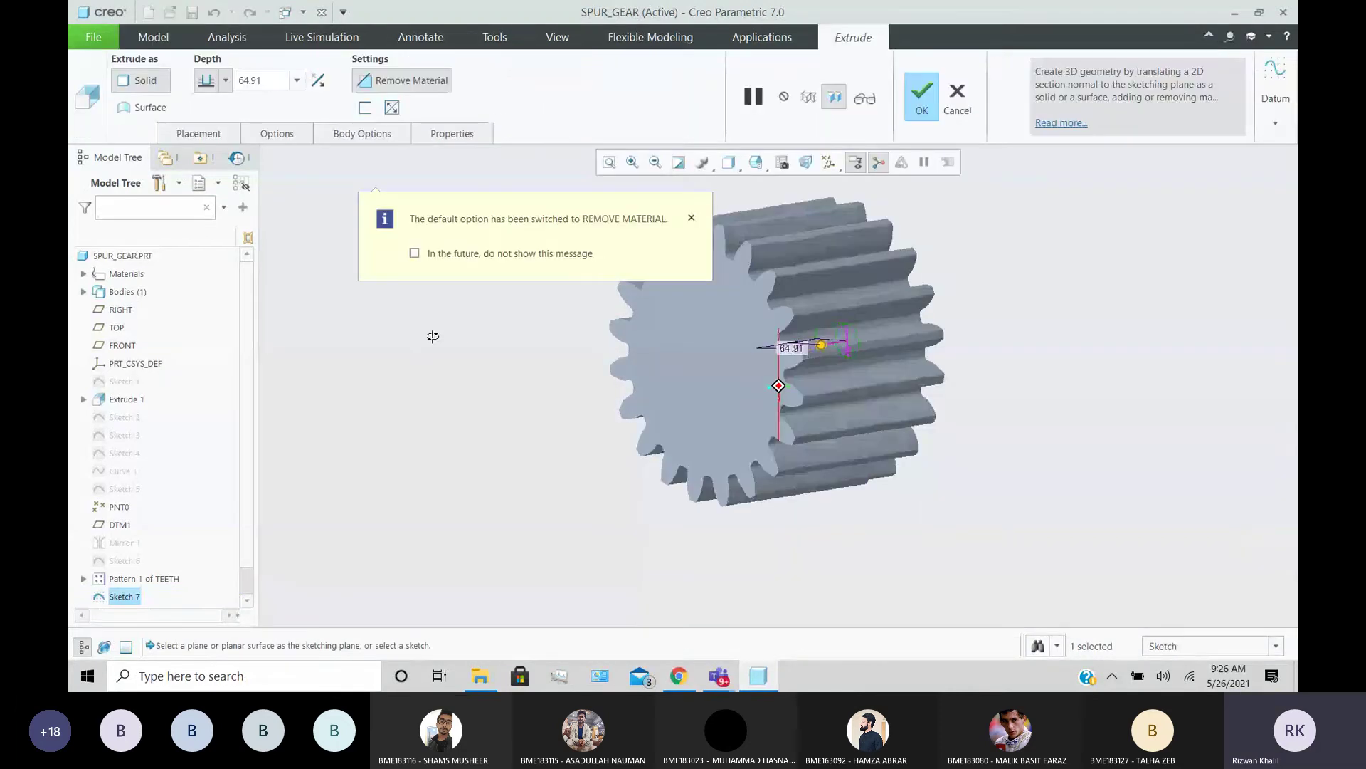
middle_click(433, 336)
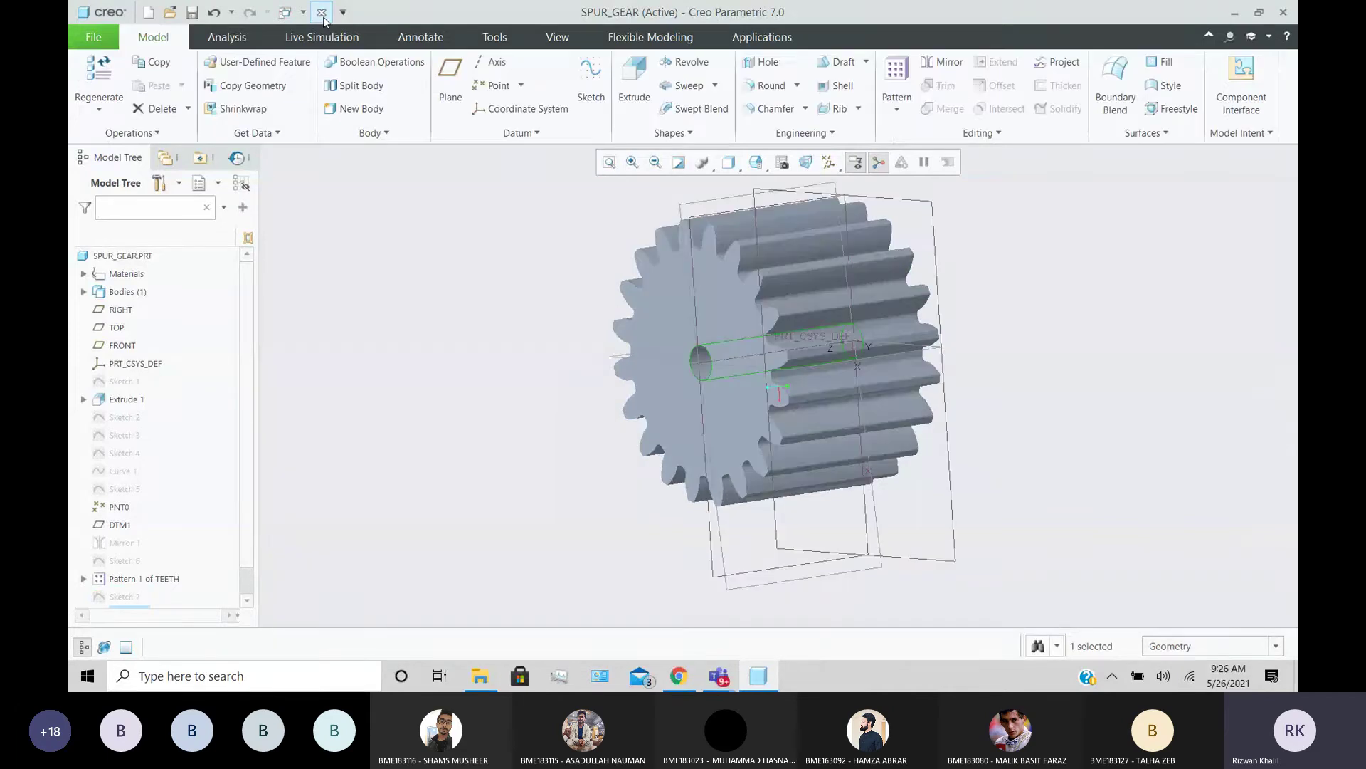
- Close the gear part, reopen spur_gear.prt from the lab08 folder and inspect the central bore from both ends
left_click(322, 12)
left_click(169, 12)
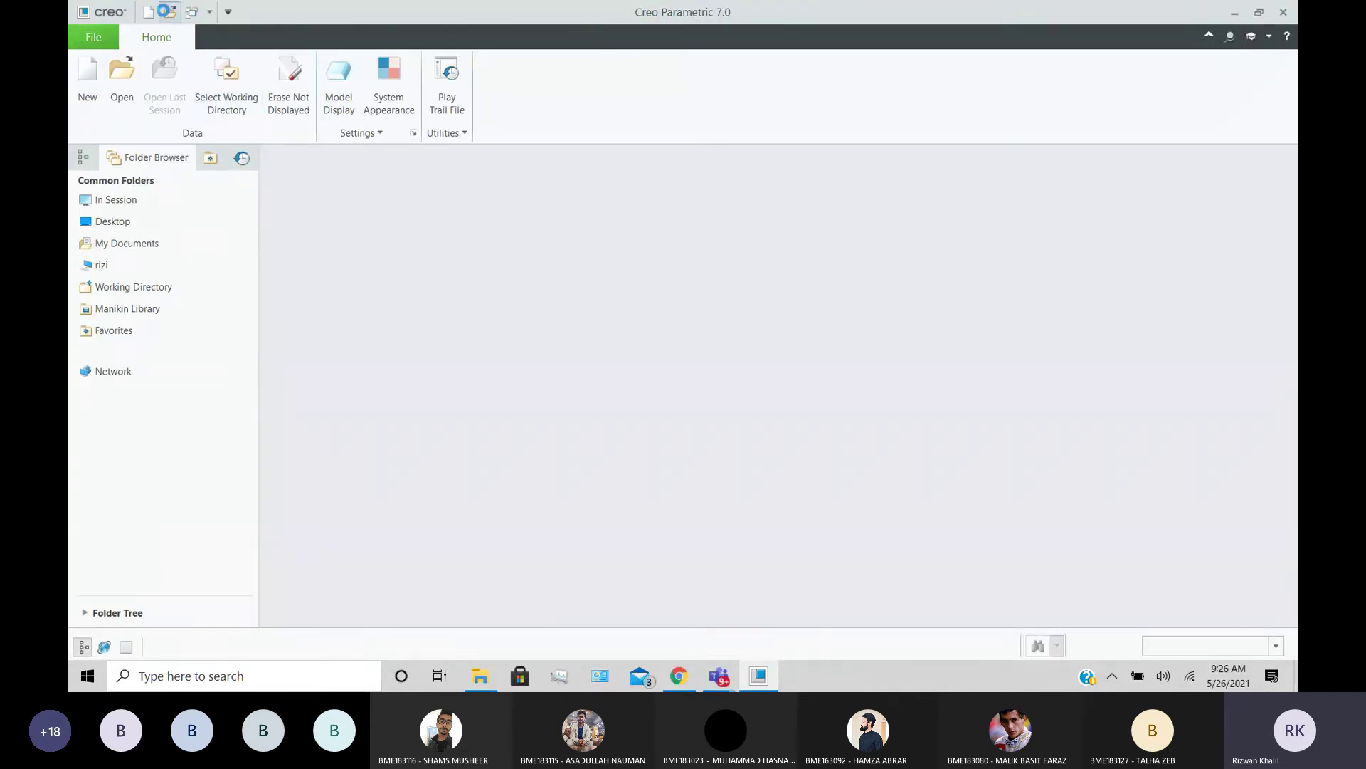
double_click(514, 216)
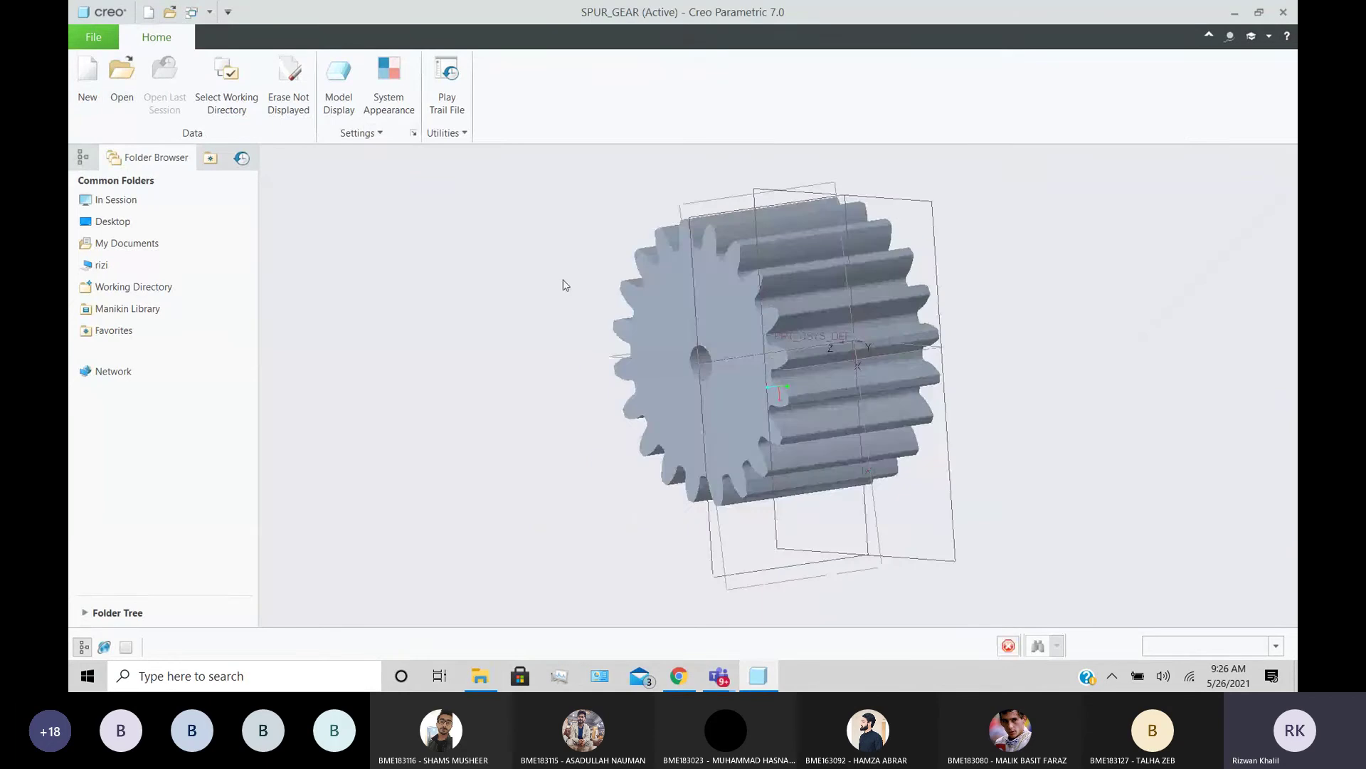
scroll(605, 310, "down", 6)
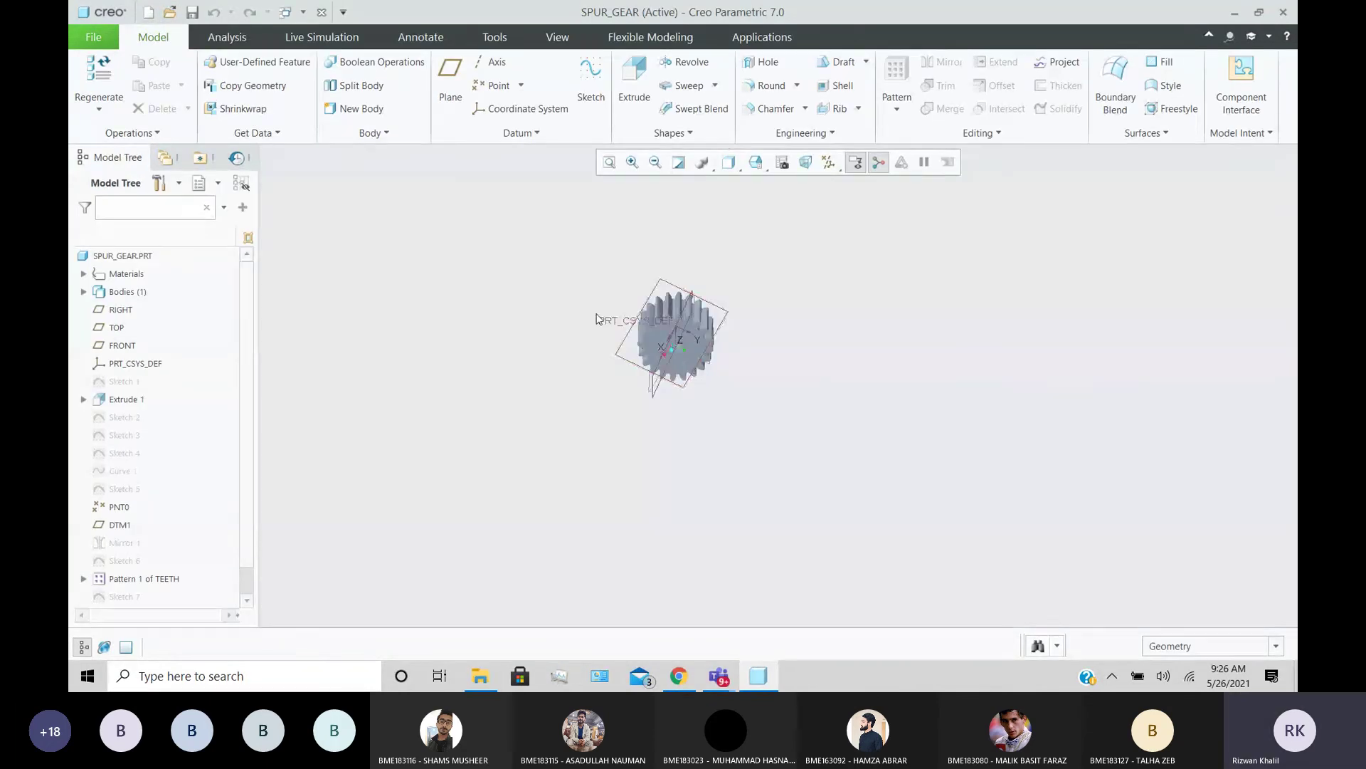
middle_click_drag(563, 299, 811, 365)
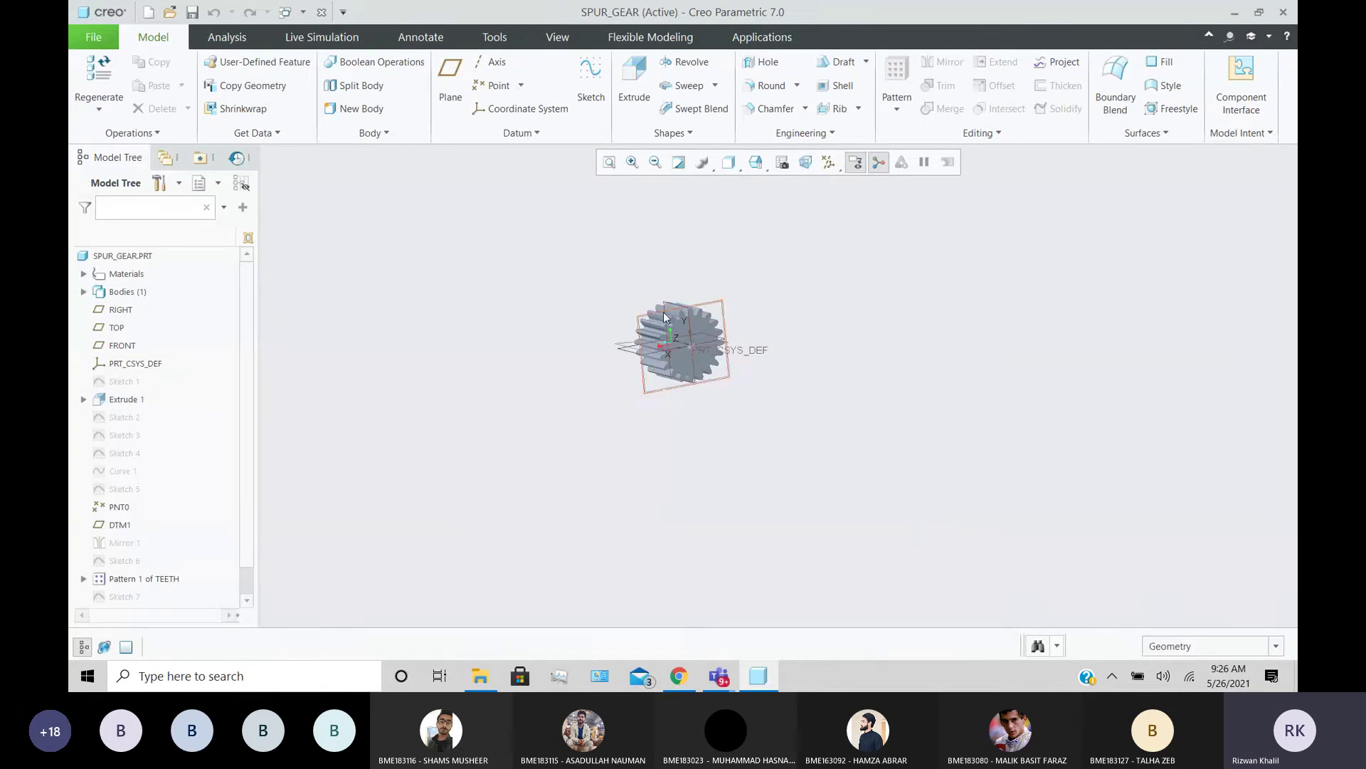
scroll(711, 395, "down", 8)
scroll(711, 396, "up", 2)
middle_click_drag(710, 397, 677, 390)
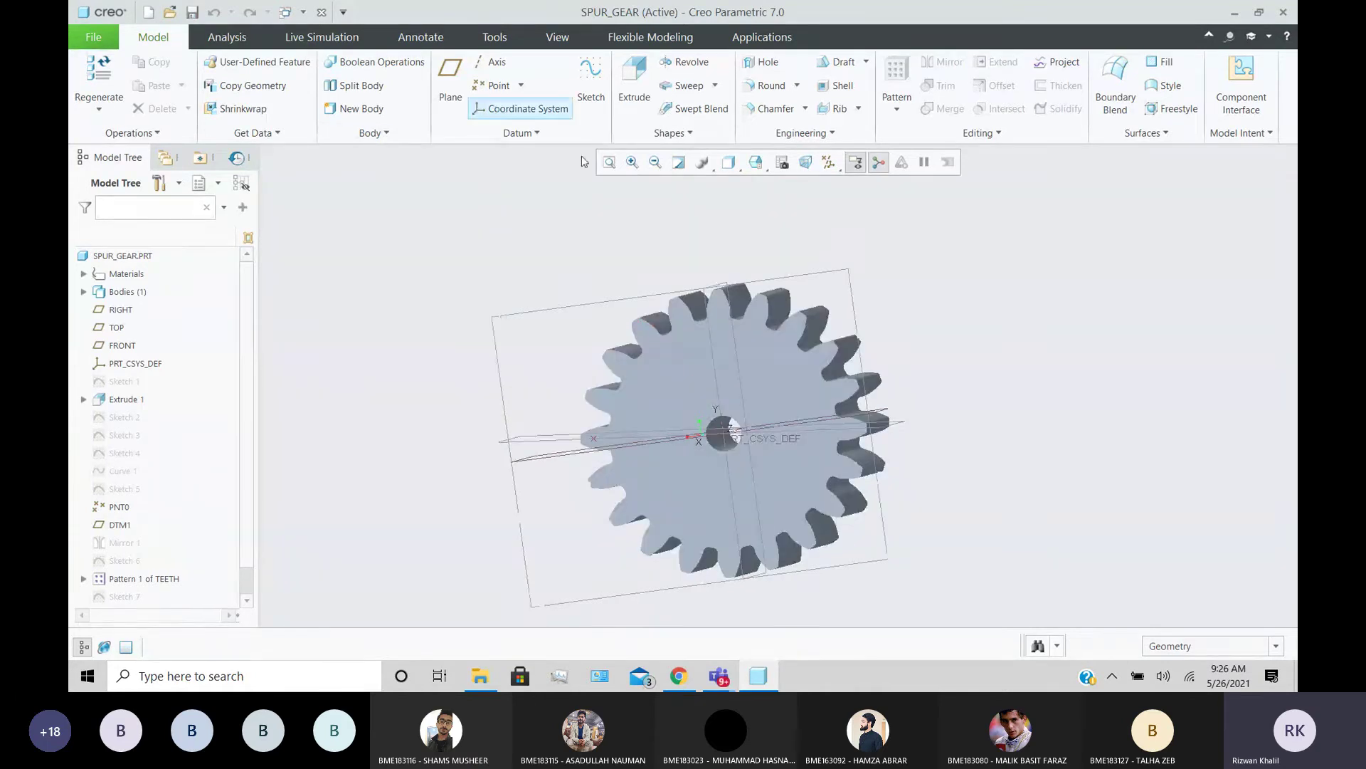
middle_click_drag(481, 229, 522, 265)
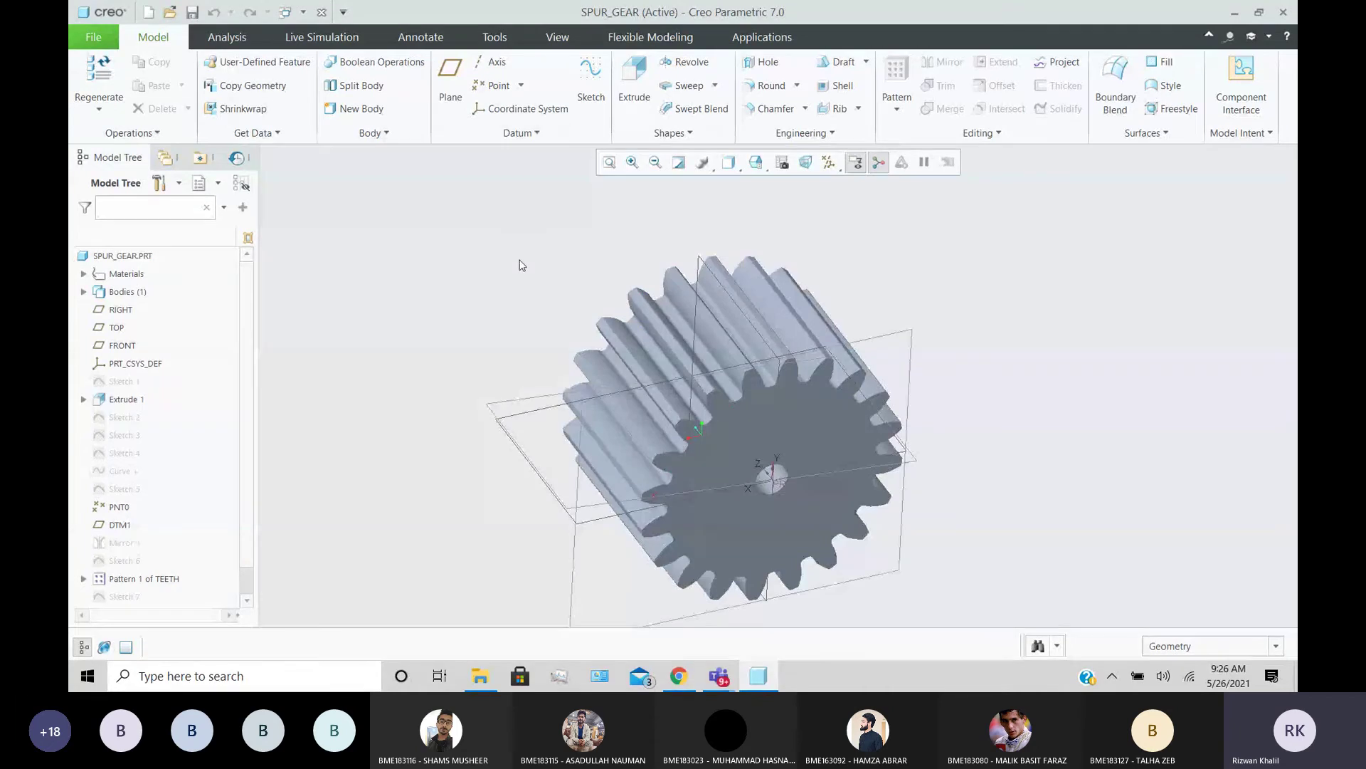
- Sketch a larger circle around the bore, centred on the gear axis, using the previous sketch plane
left_click(590, 79)
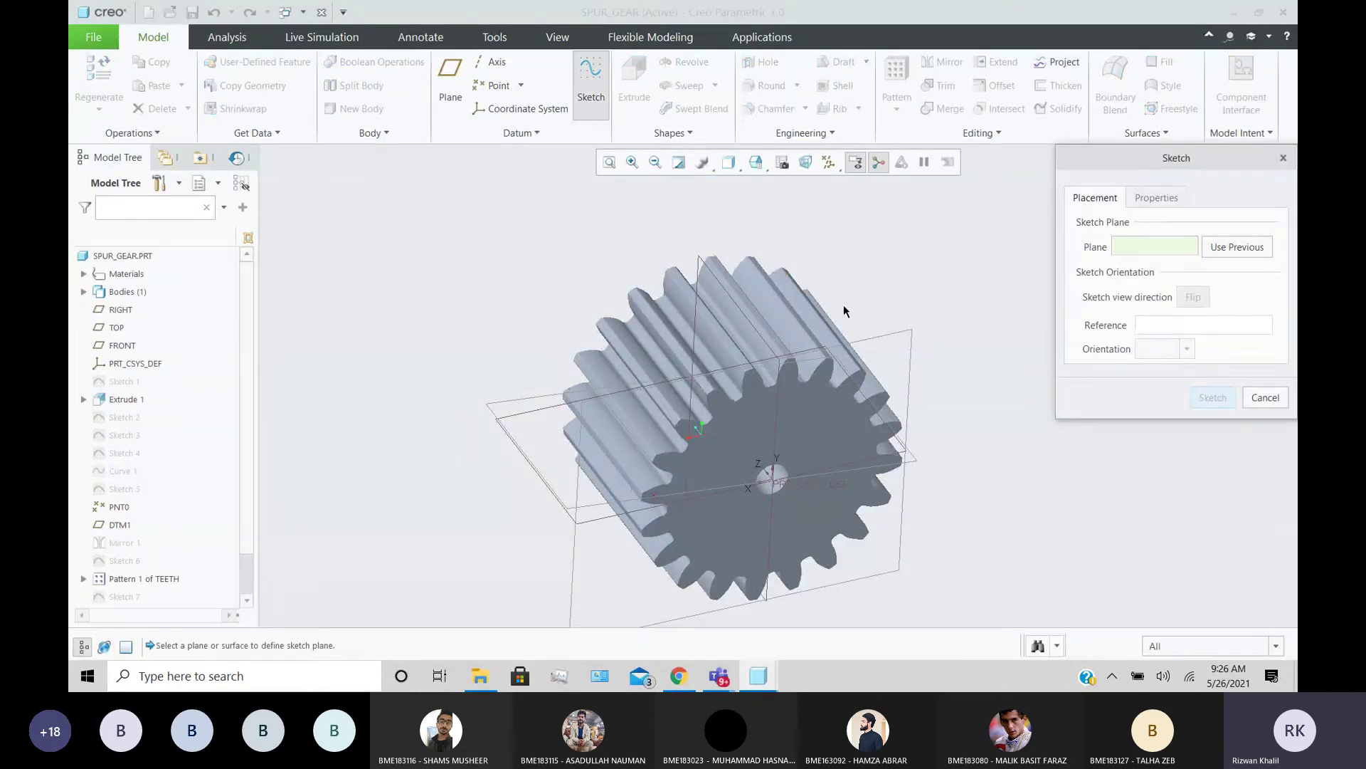
left_click(1238, 251)
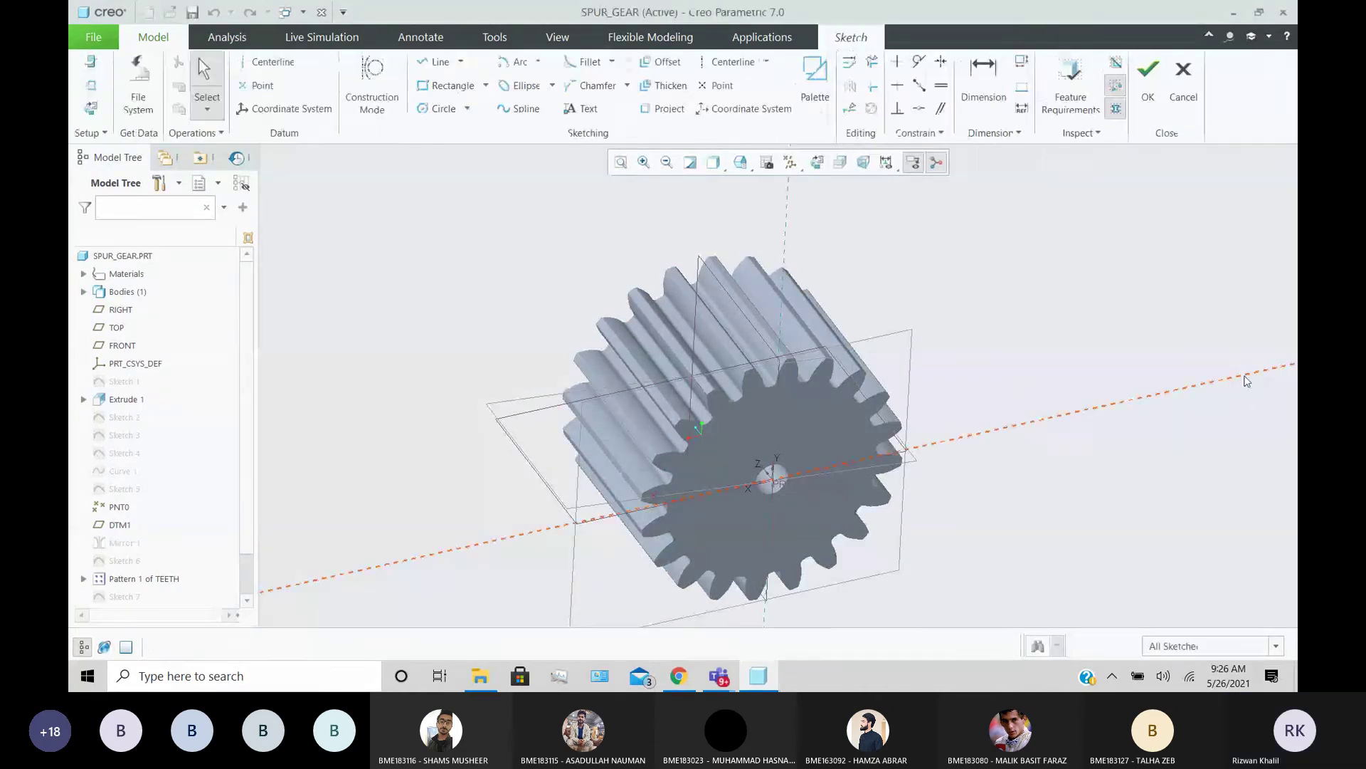
left_click(91, 108)
left_click(447, 109)
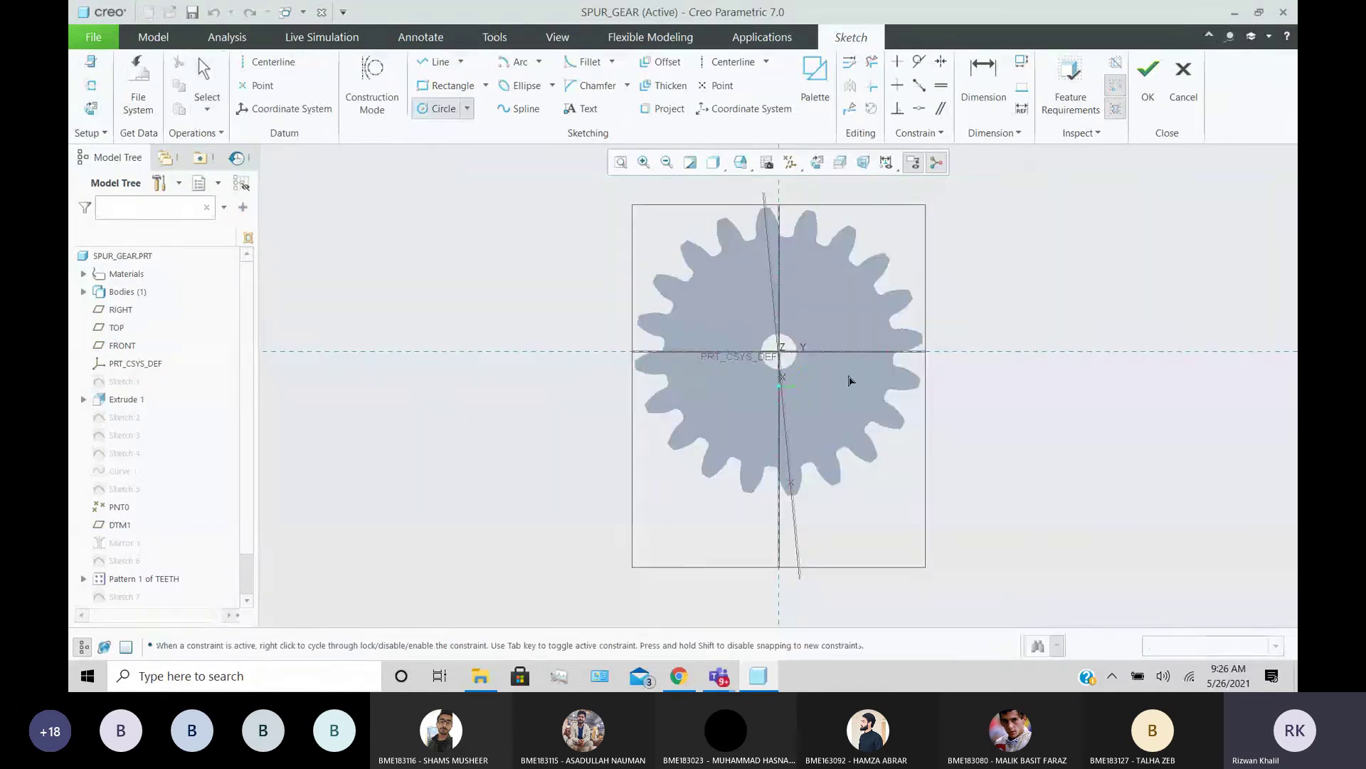
left_click(779, 352)
left_click(801, 316)
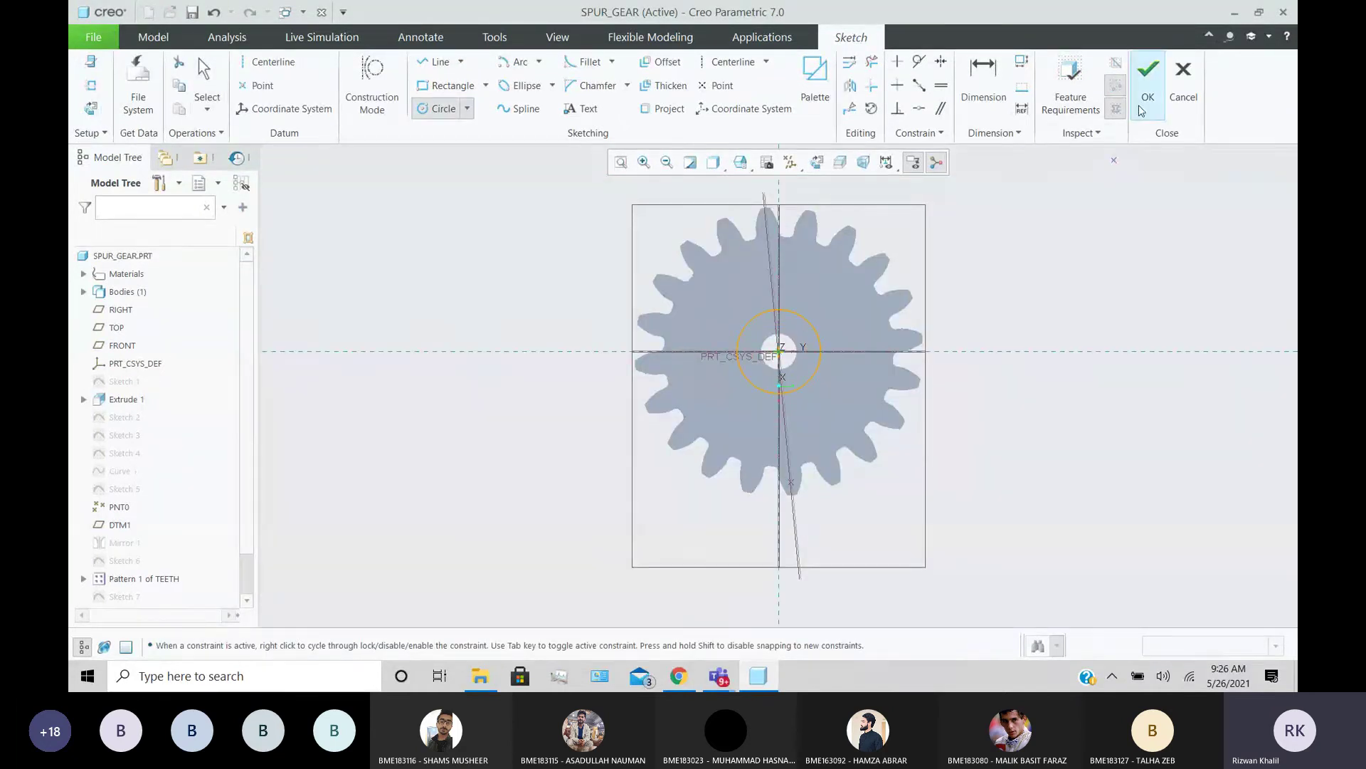
left_click(1148, 75)
- Extrude the larger circle as a solid to a depth of about 506.10 so it projects from the gear's end face as a shaft
left_click(634, 84)
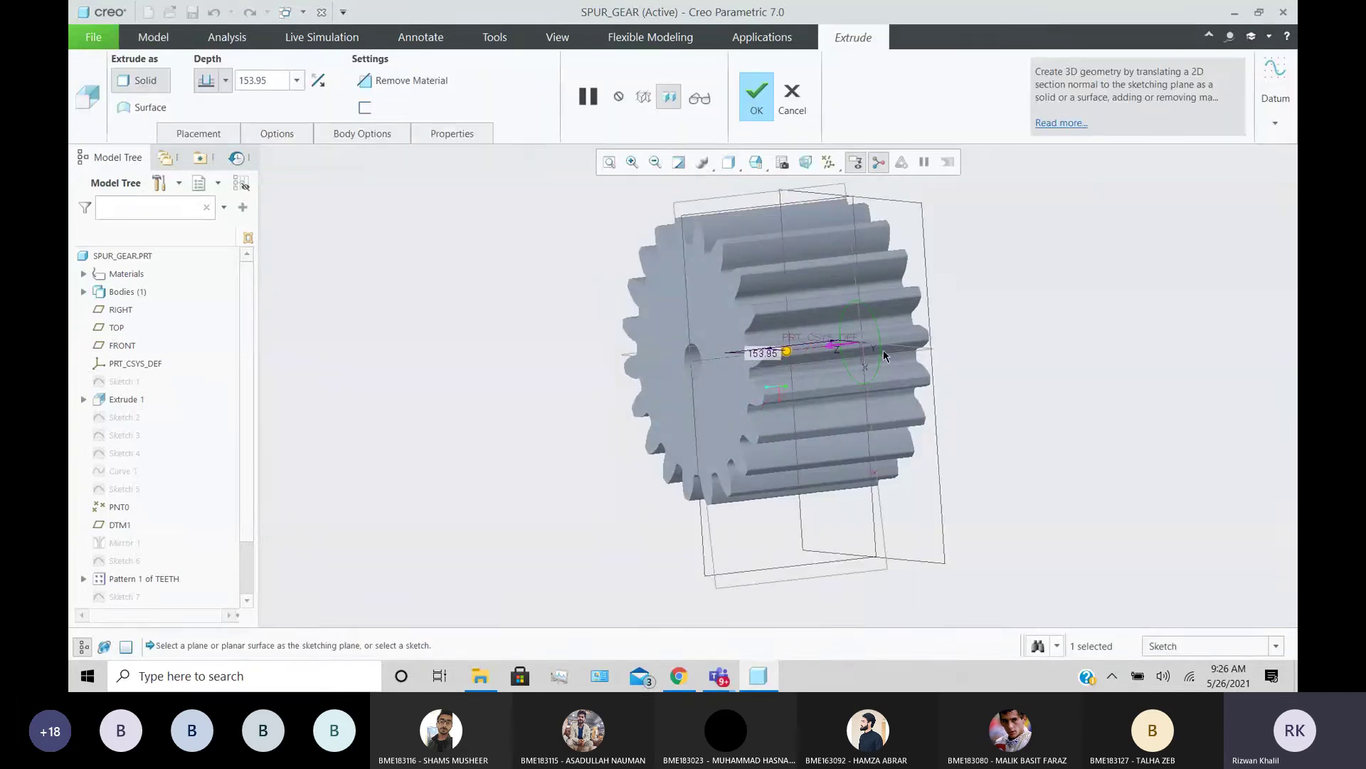
left_click_drag(786, 350, 619, 369)
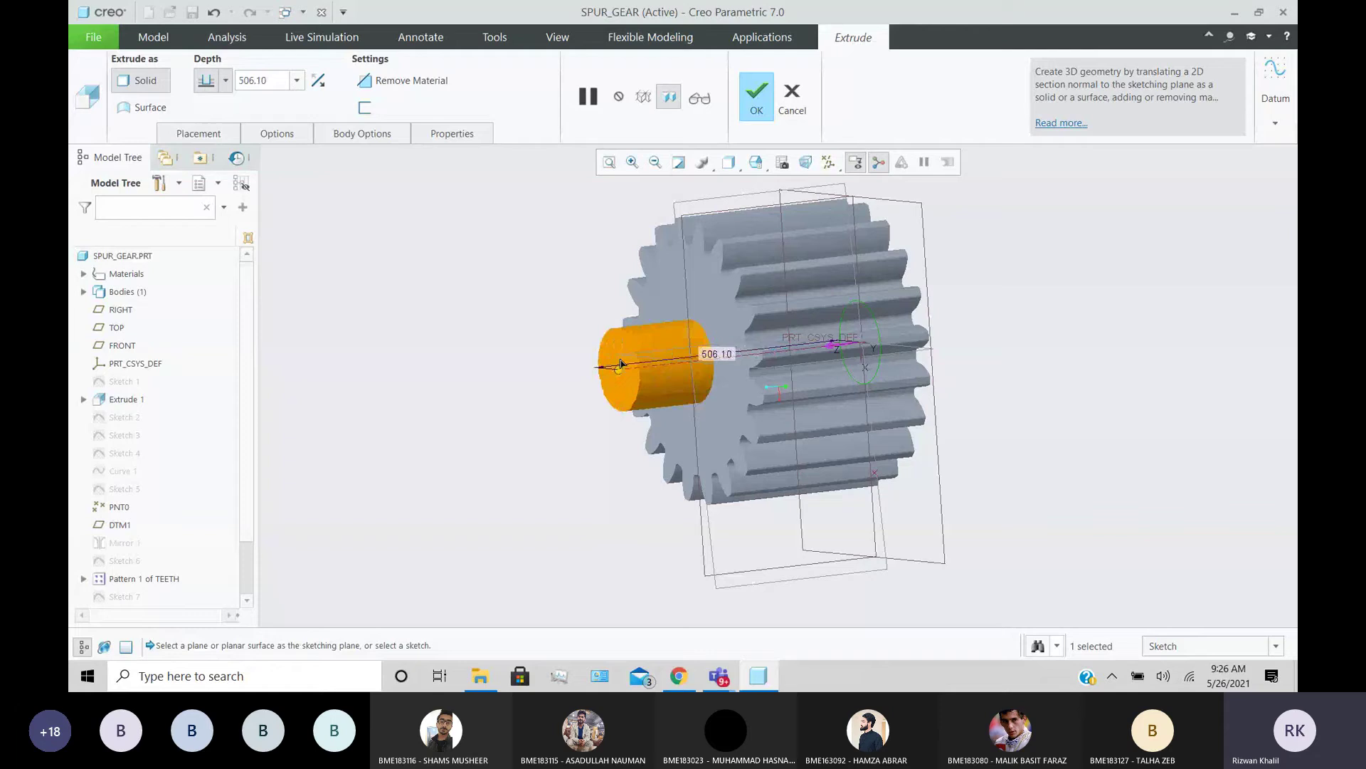
left_click(765, 105)
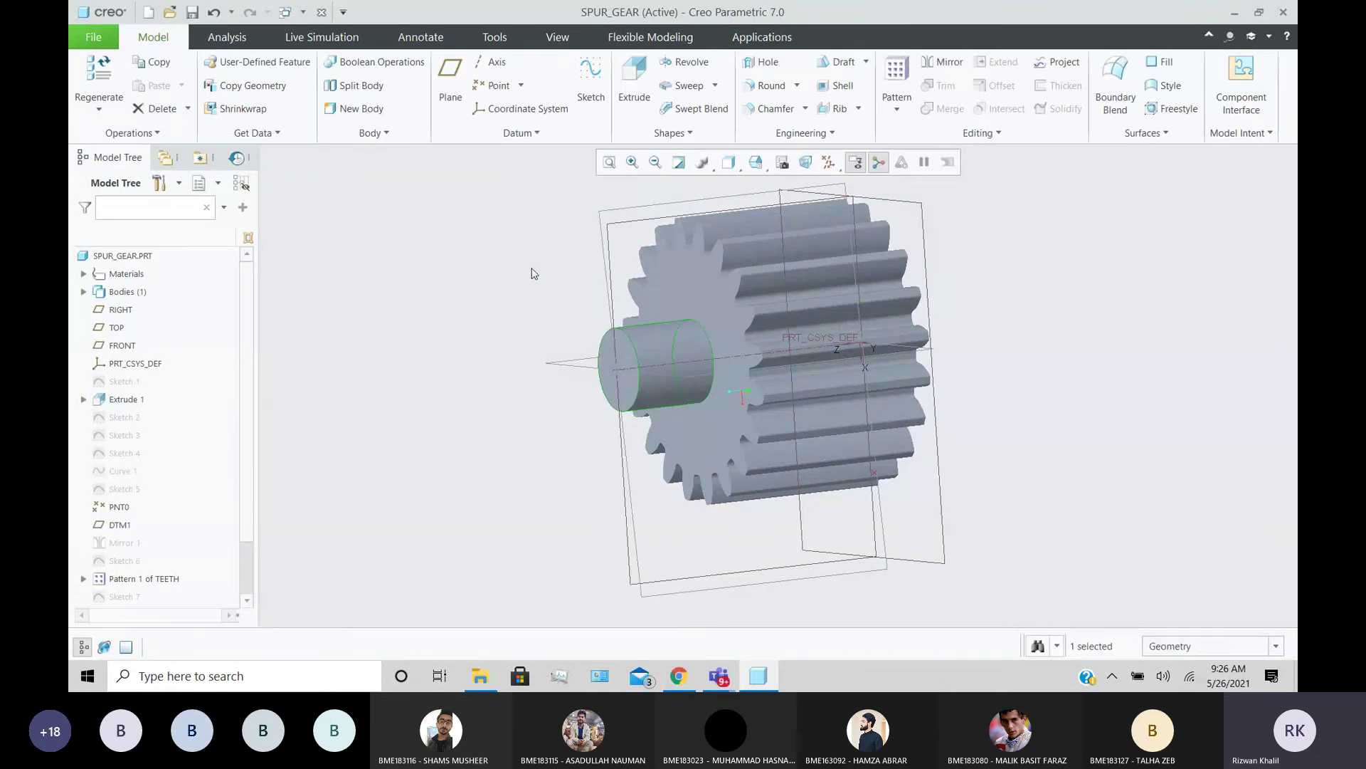
middle_click_drag(472, 335, 491, 356)
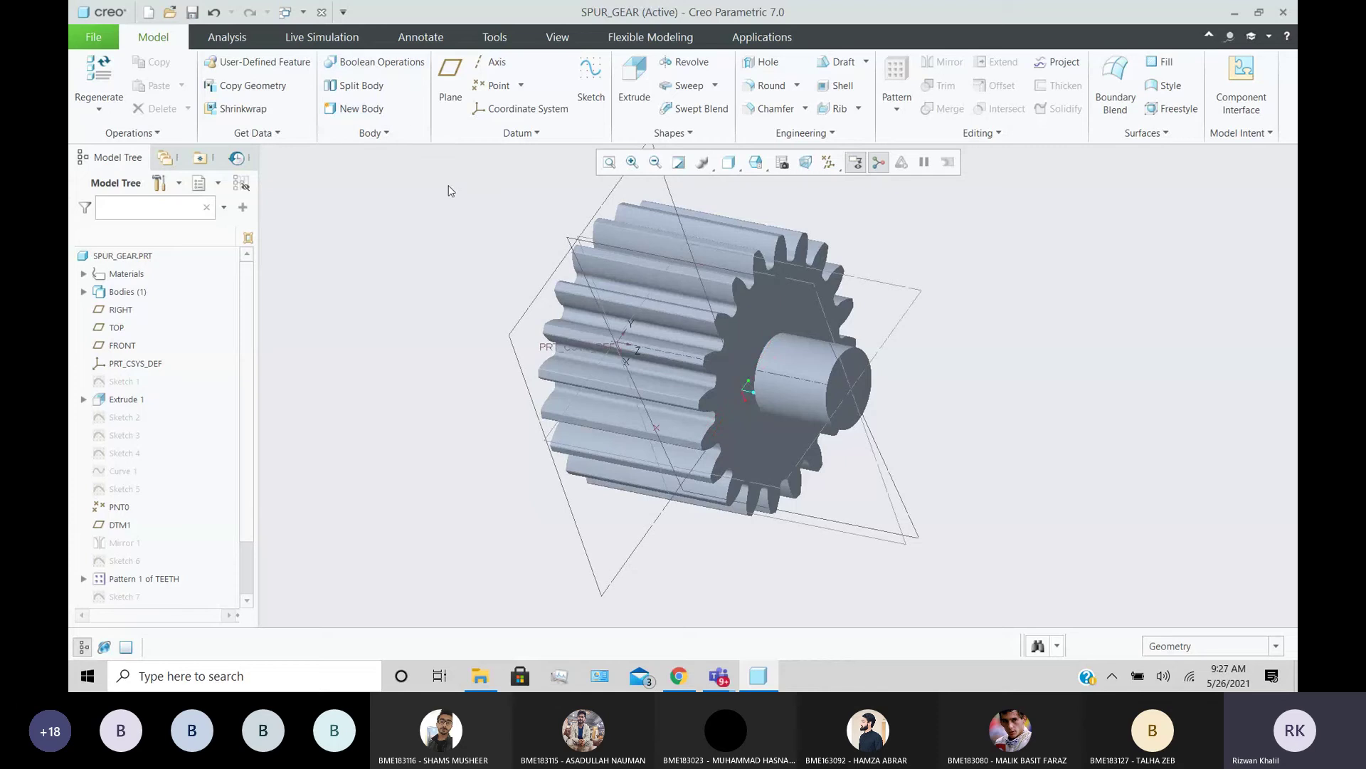
- Close the gear part, reopen spur_gear.prt and save the model with its shaft
left_click(322, 12)
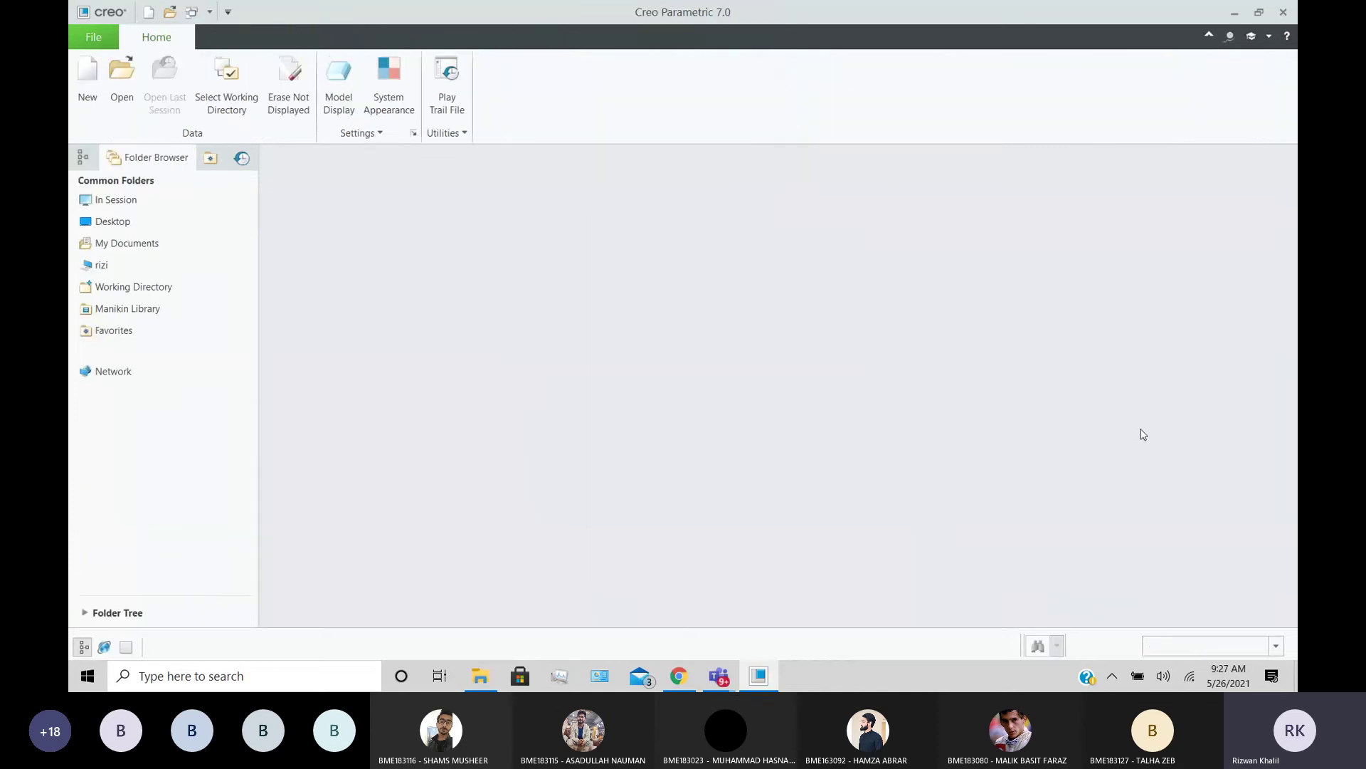
left_click(171, 12)
double_click(543, 219)
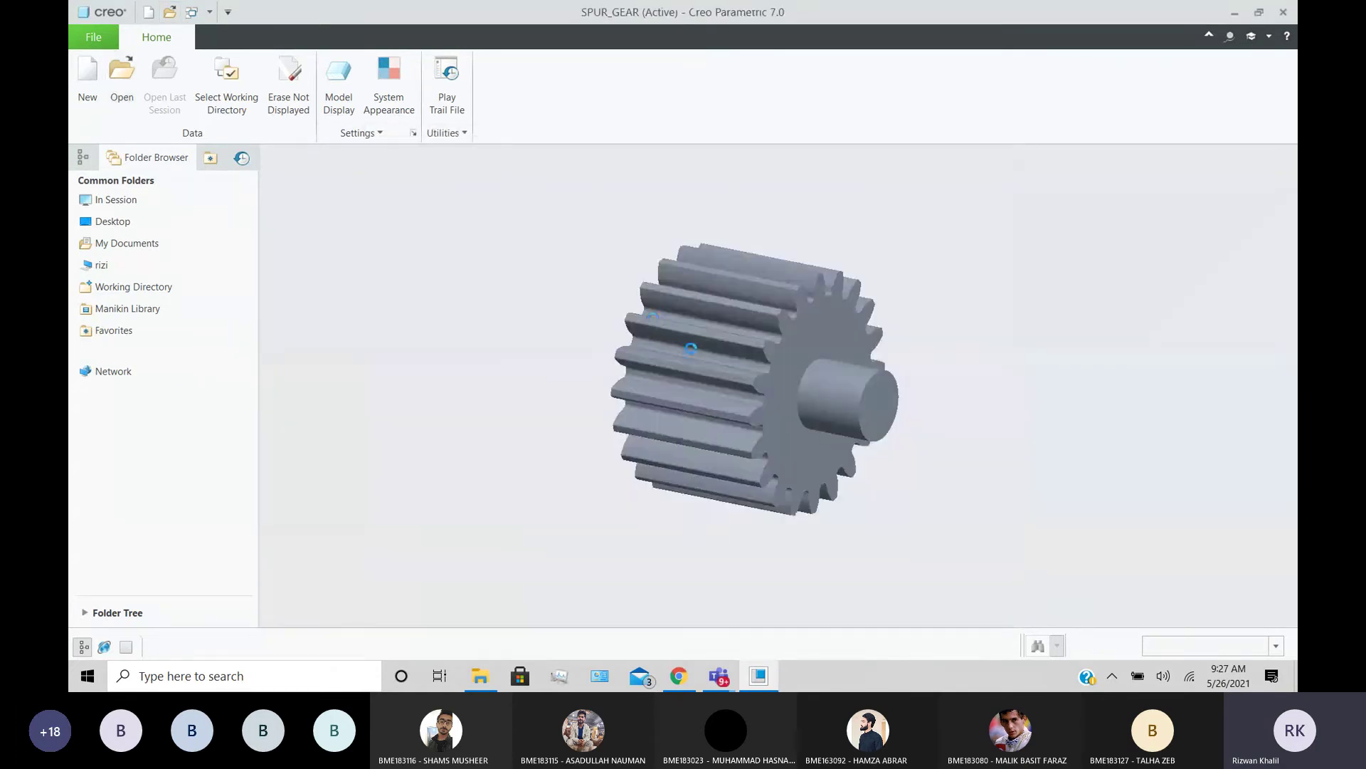
mouse_move(655, 331)
middle_mouse_down()
mouse_move(745, 374)
mouse_move(902, 396)
mouse_move(1039, 456)
middle_mouse_up()
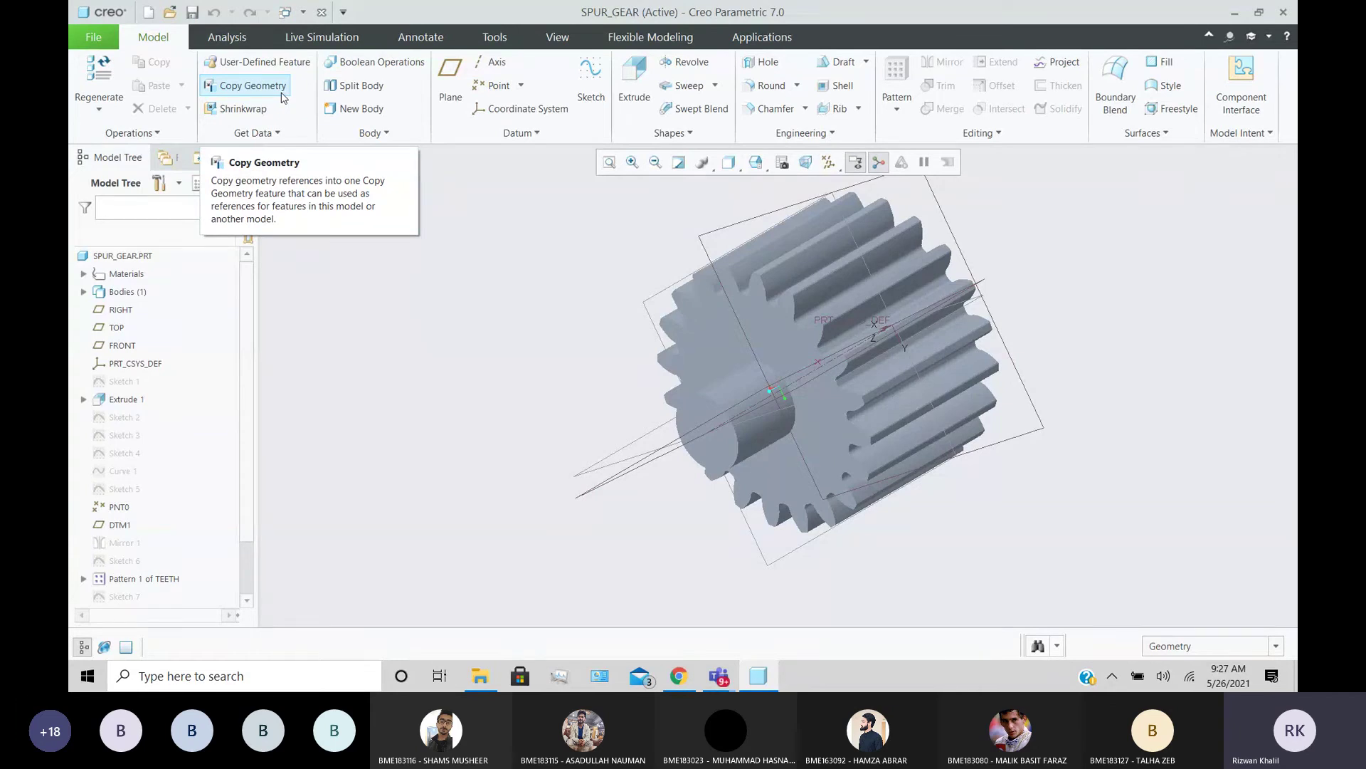
left_click(195, 13)
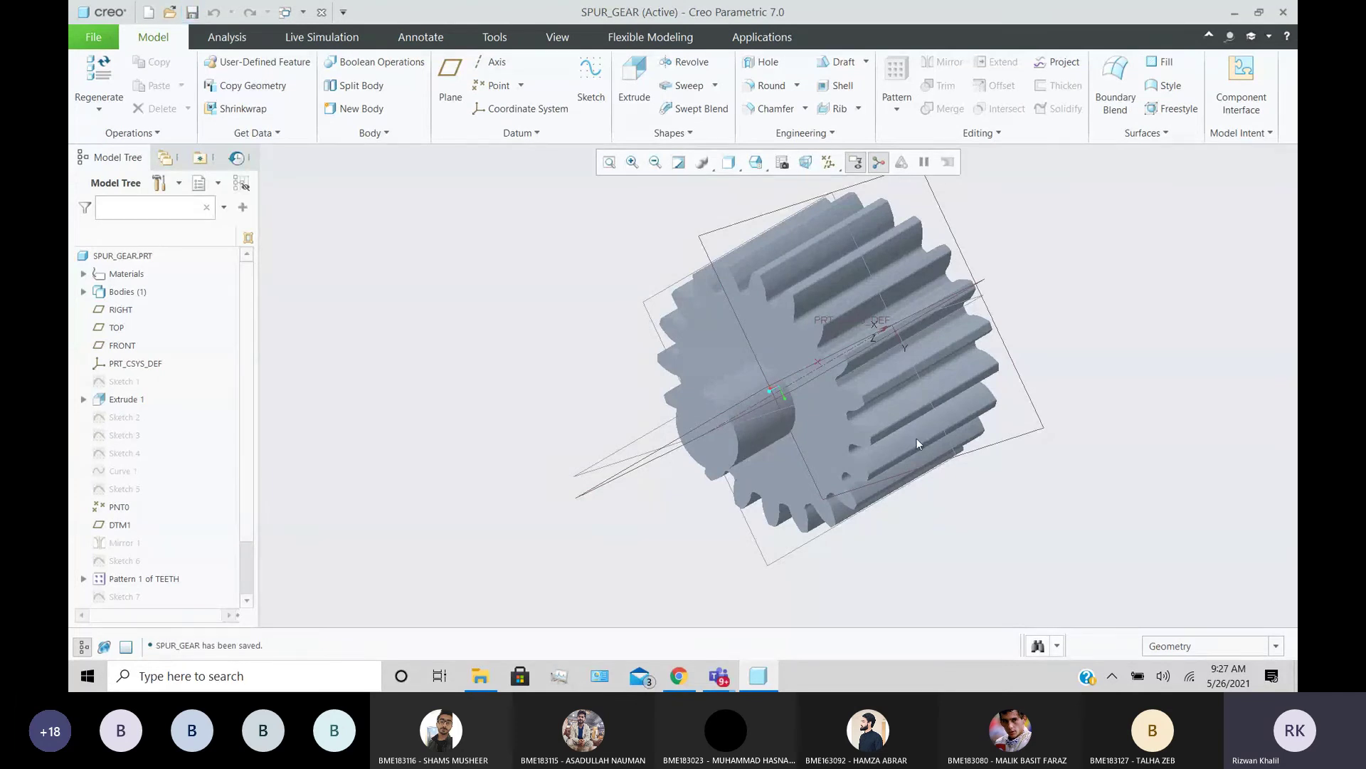
- Open the lab08 folder on the desktop in File Explorer and check the saved versions of spur_gear.prt
left_click(481, 674)
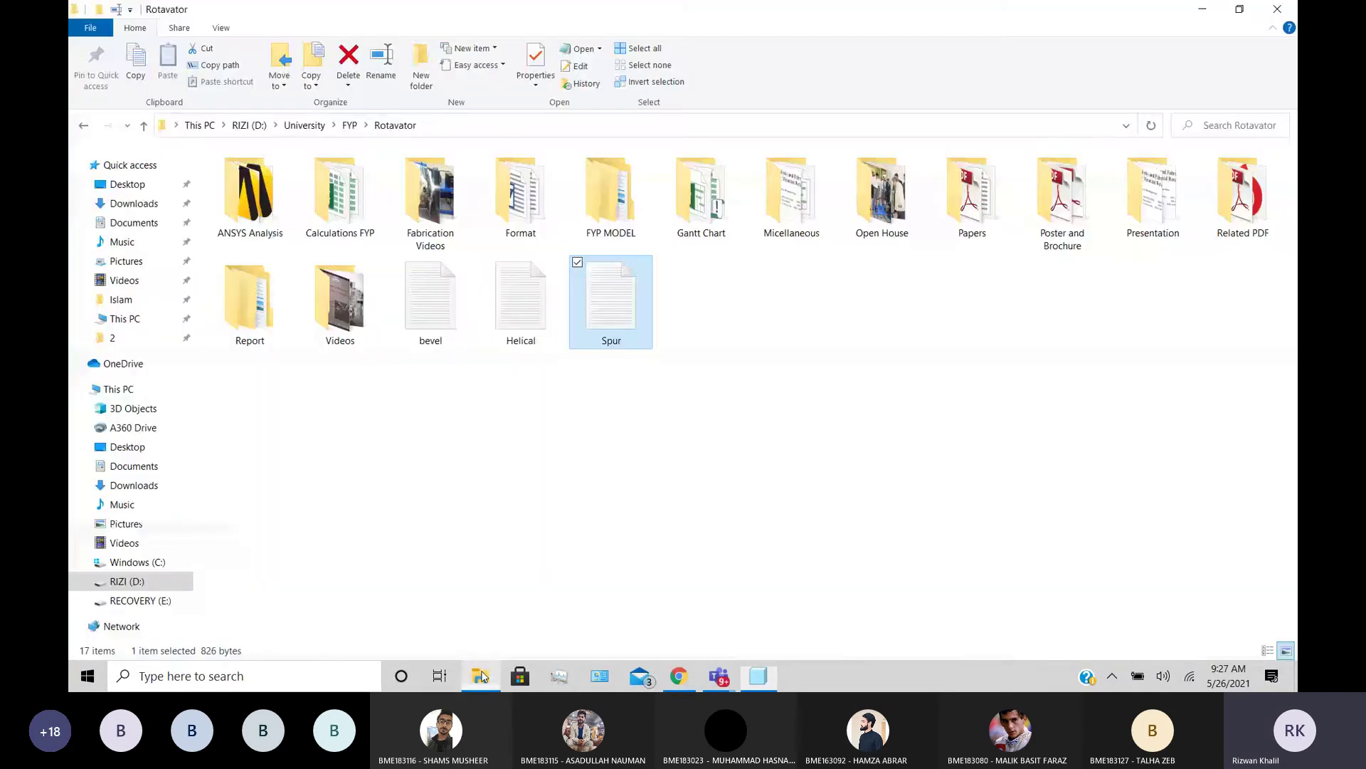
left_click(1285, 9)
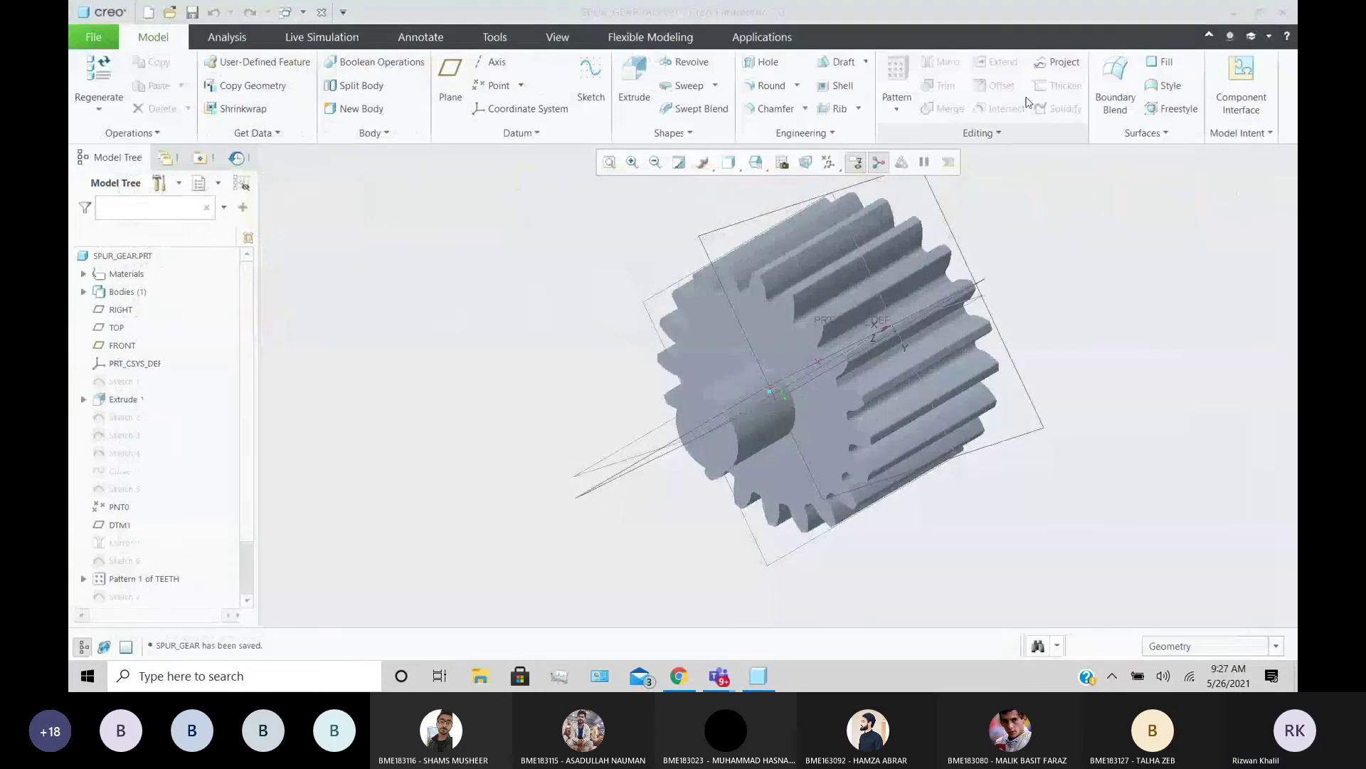
left_click(1242, 11)
left_click(1216, 15)
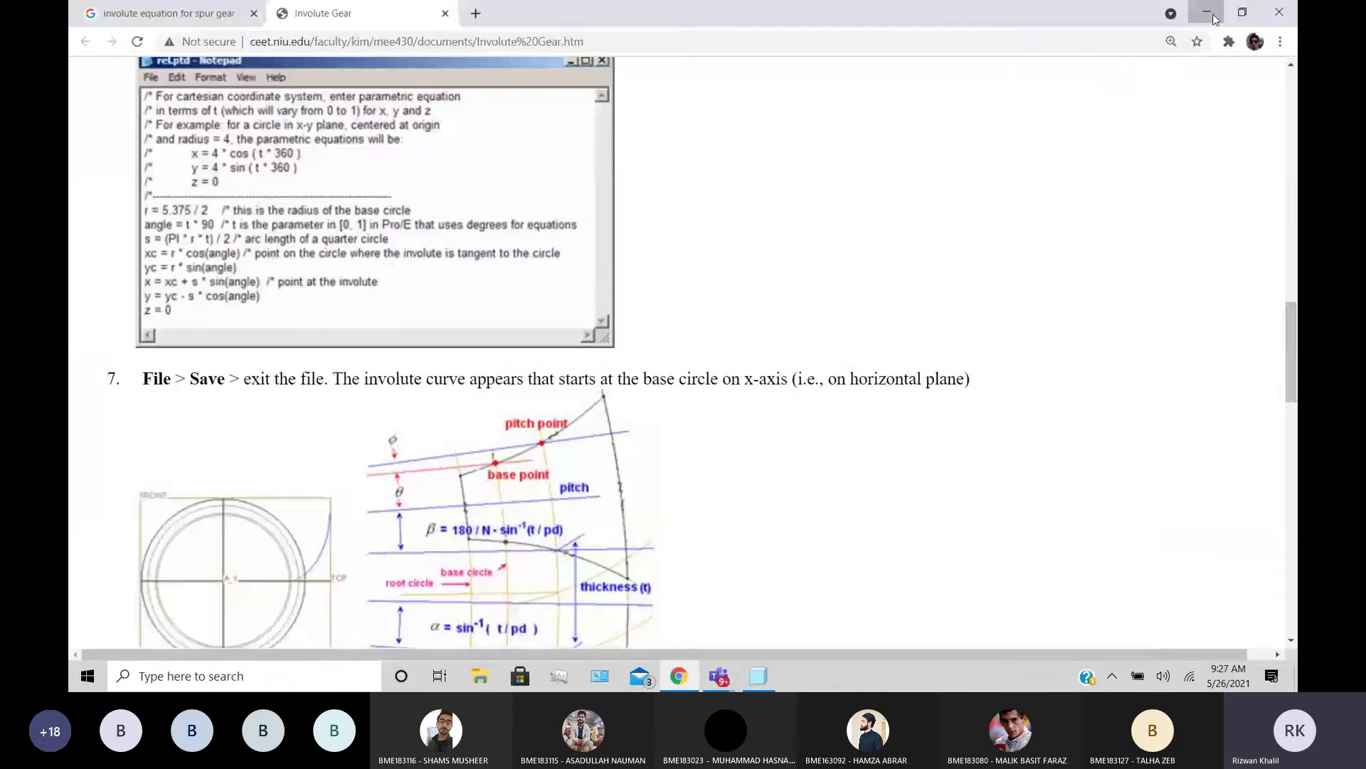
left_click(1213, 13)
left_click(226, 115)
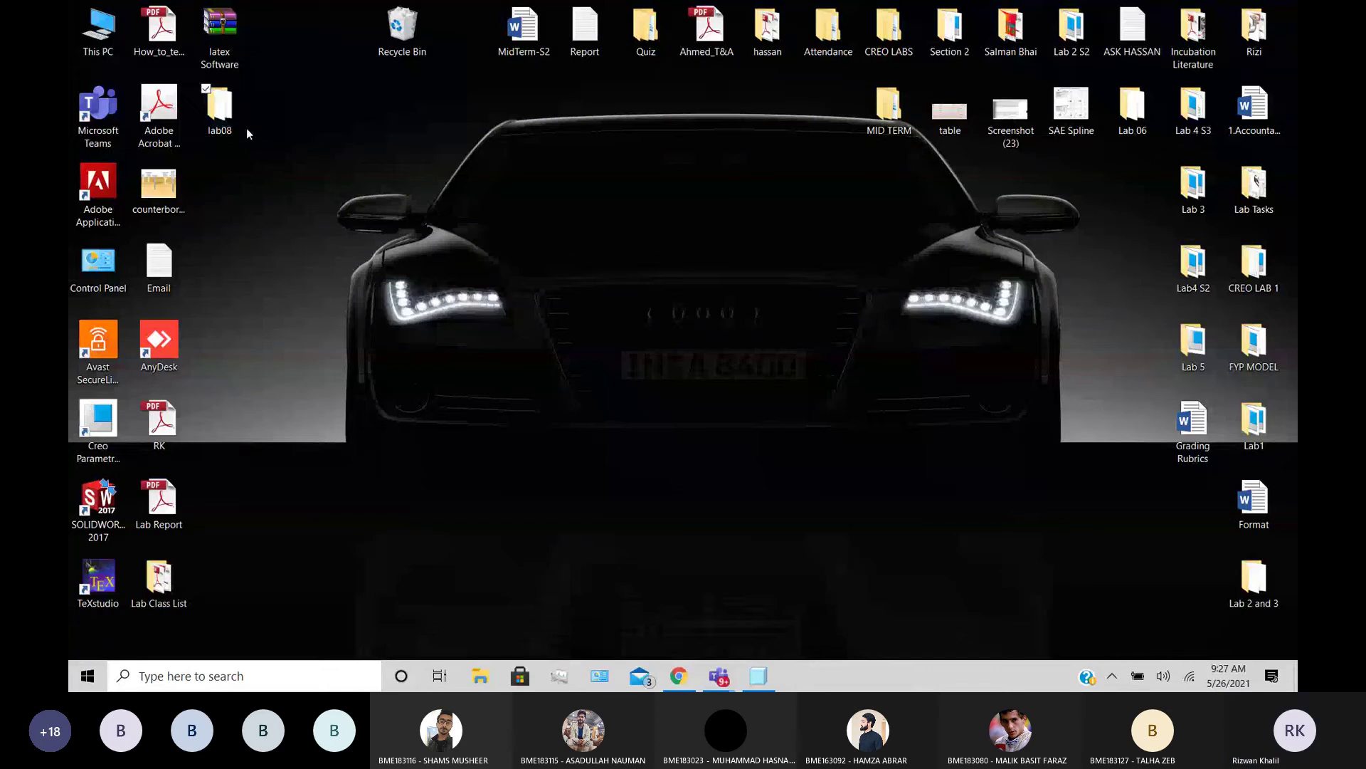
double_click(247, 129)
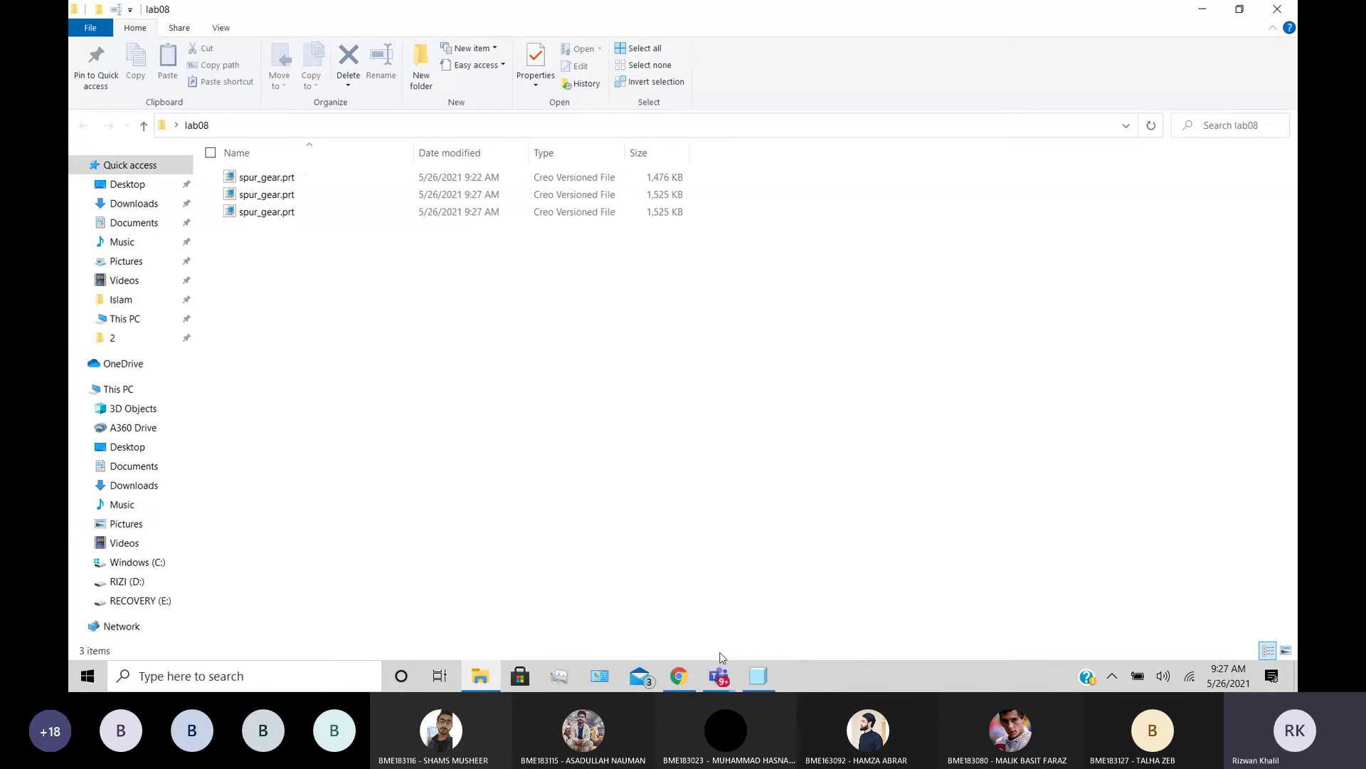
left_click(473, 681)
left_click(474, 680)
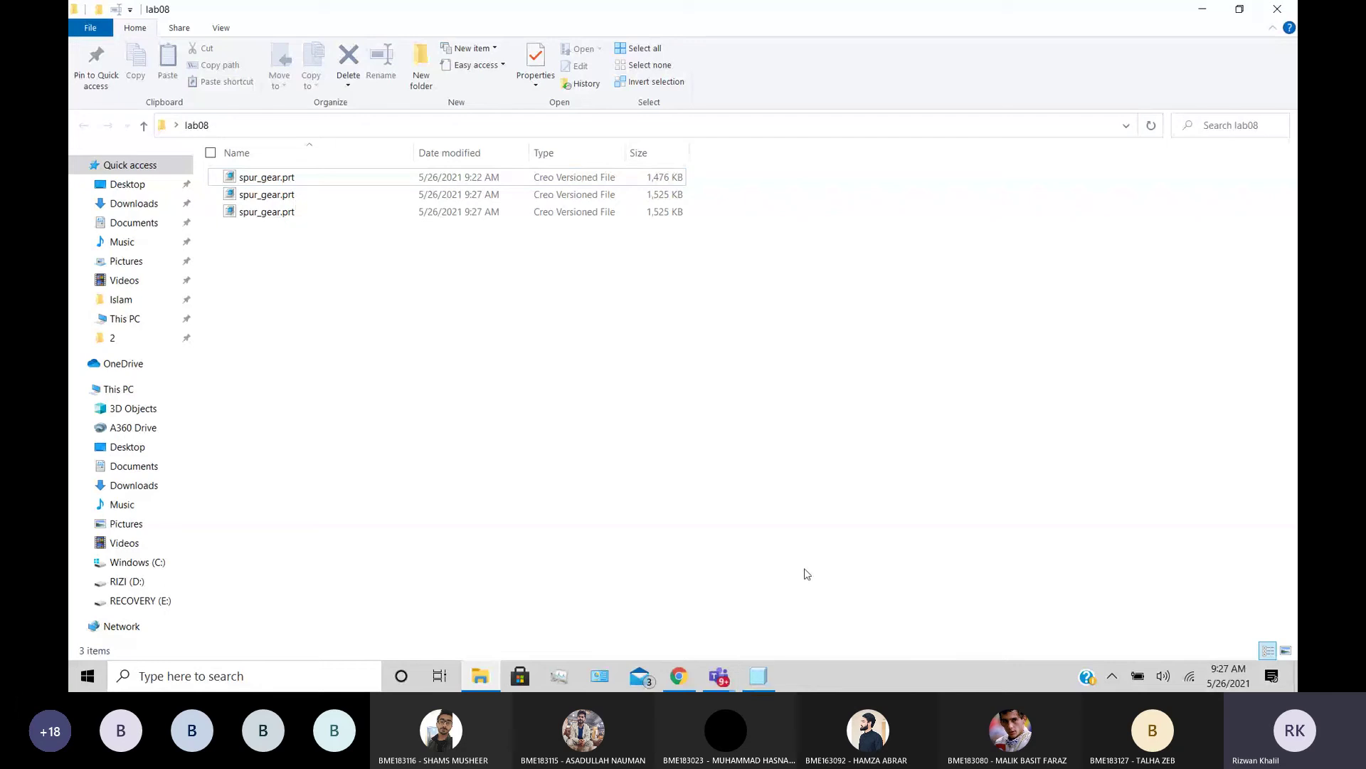
- Return to Creo Parametric, close the gear part and reopen spur_gear.prt from the lab08 folder
left_click(759, 677)
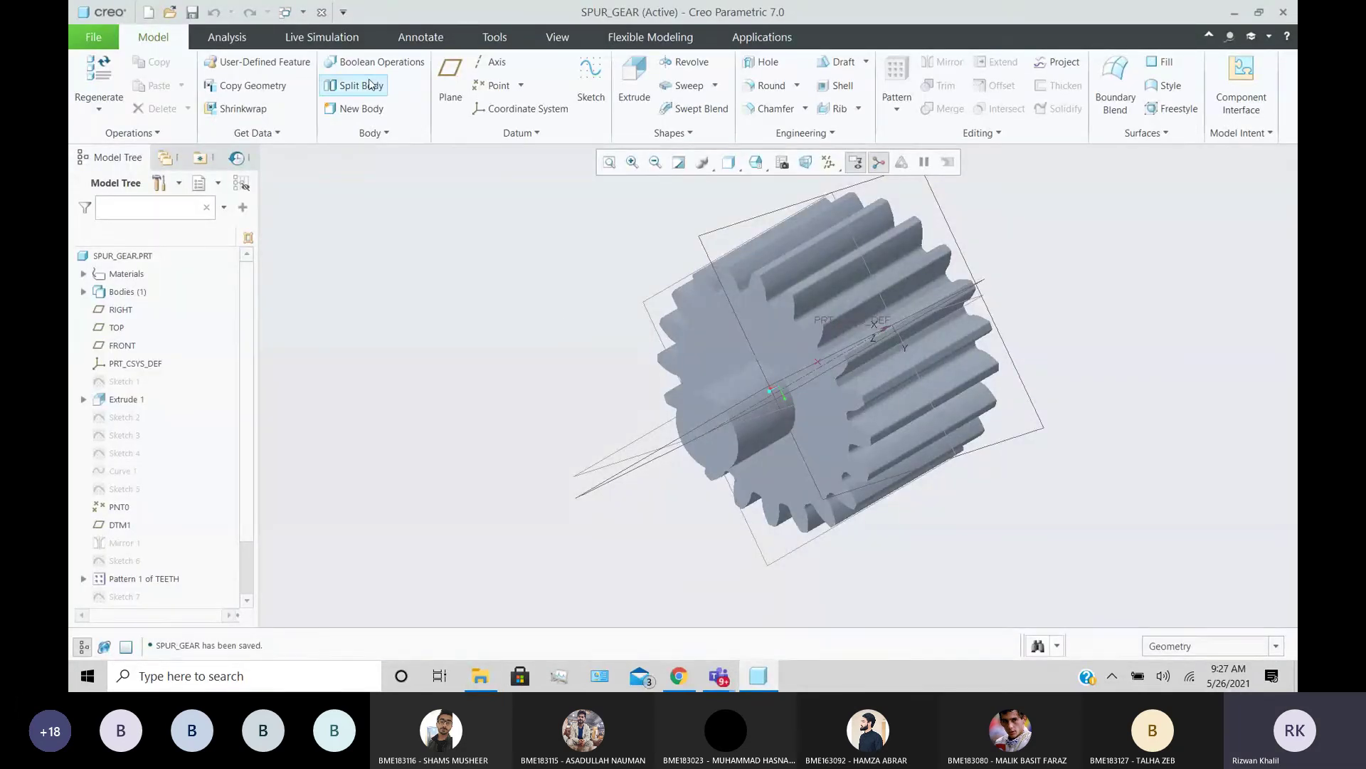
left_click(325, 12)
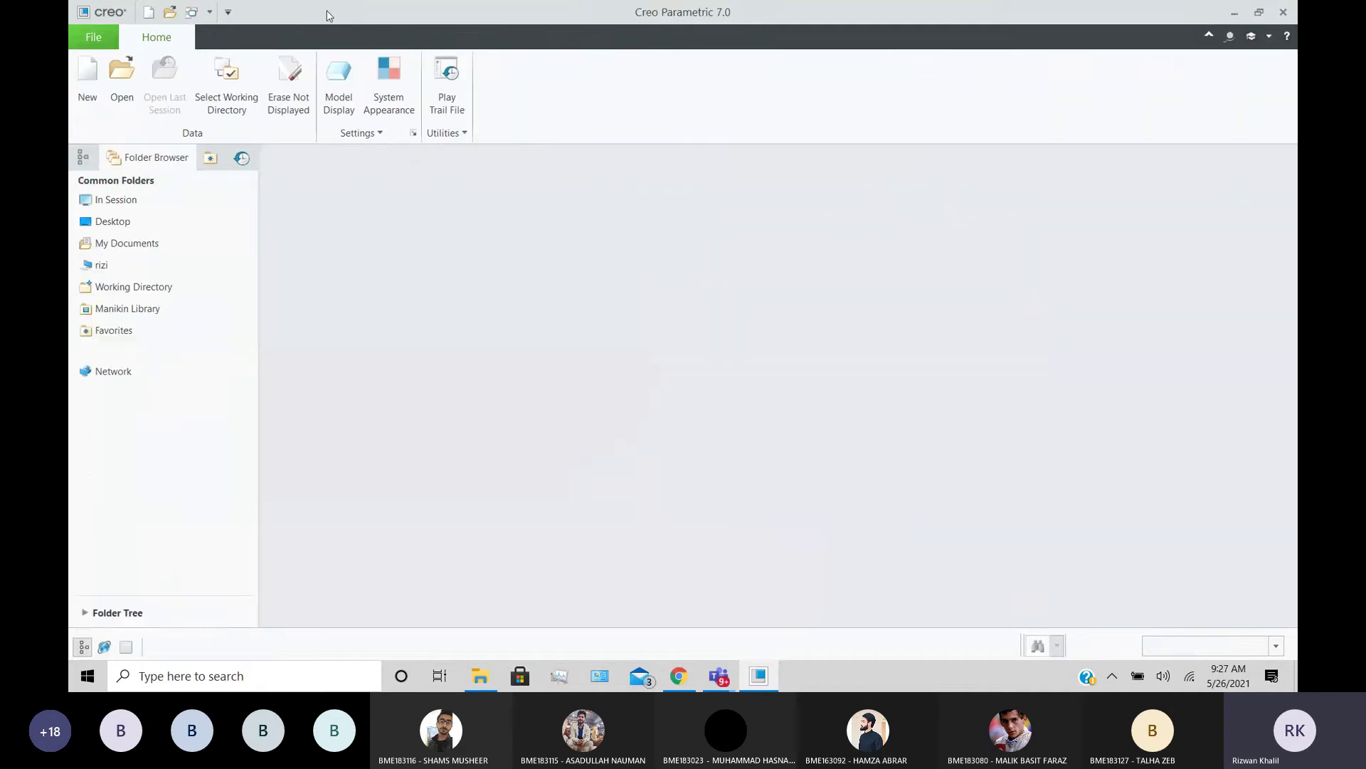
left_click(169, 11)
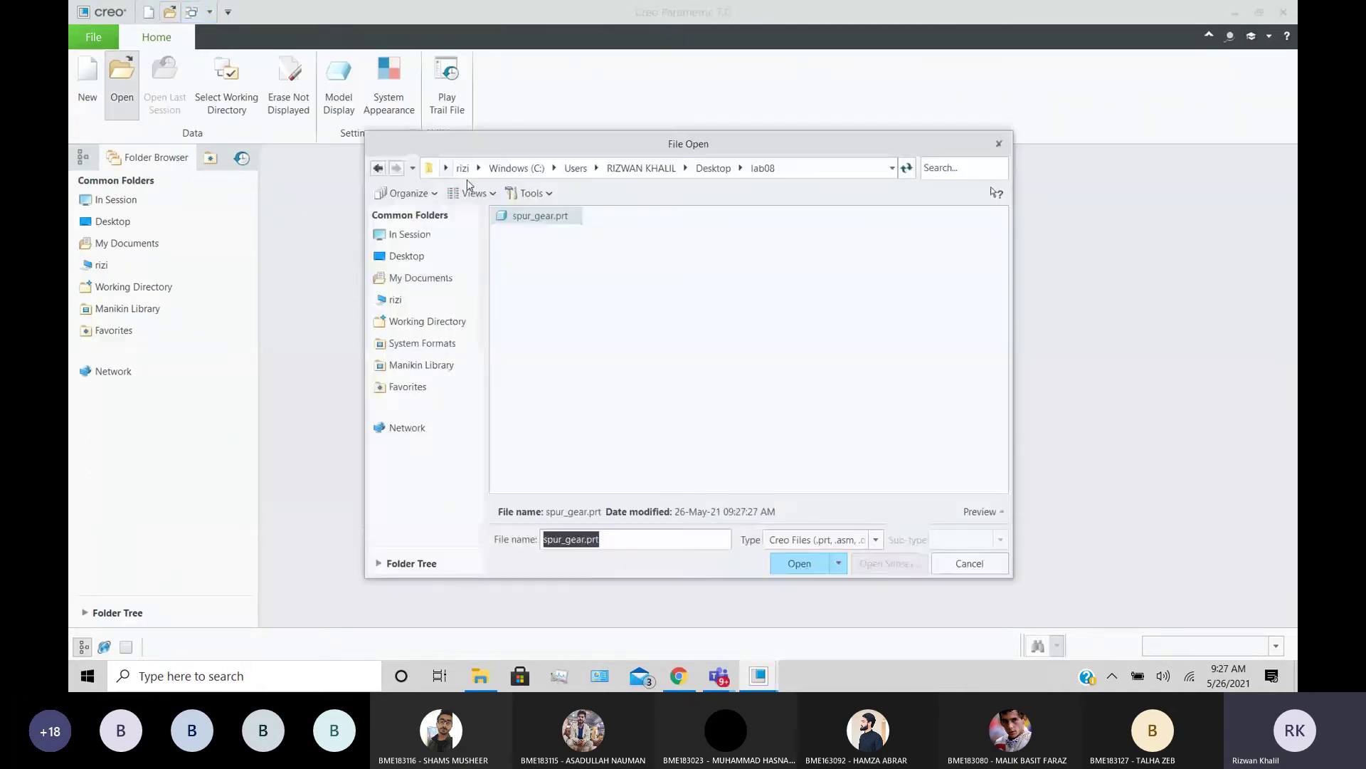
double_click(542, 219)
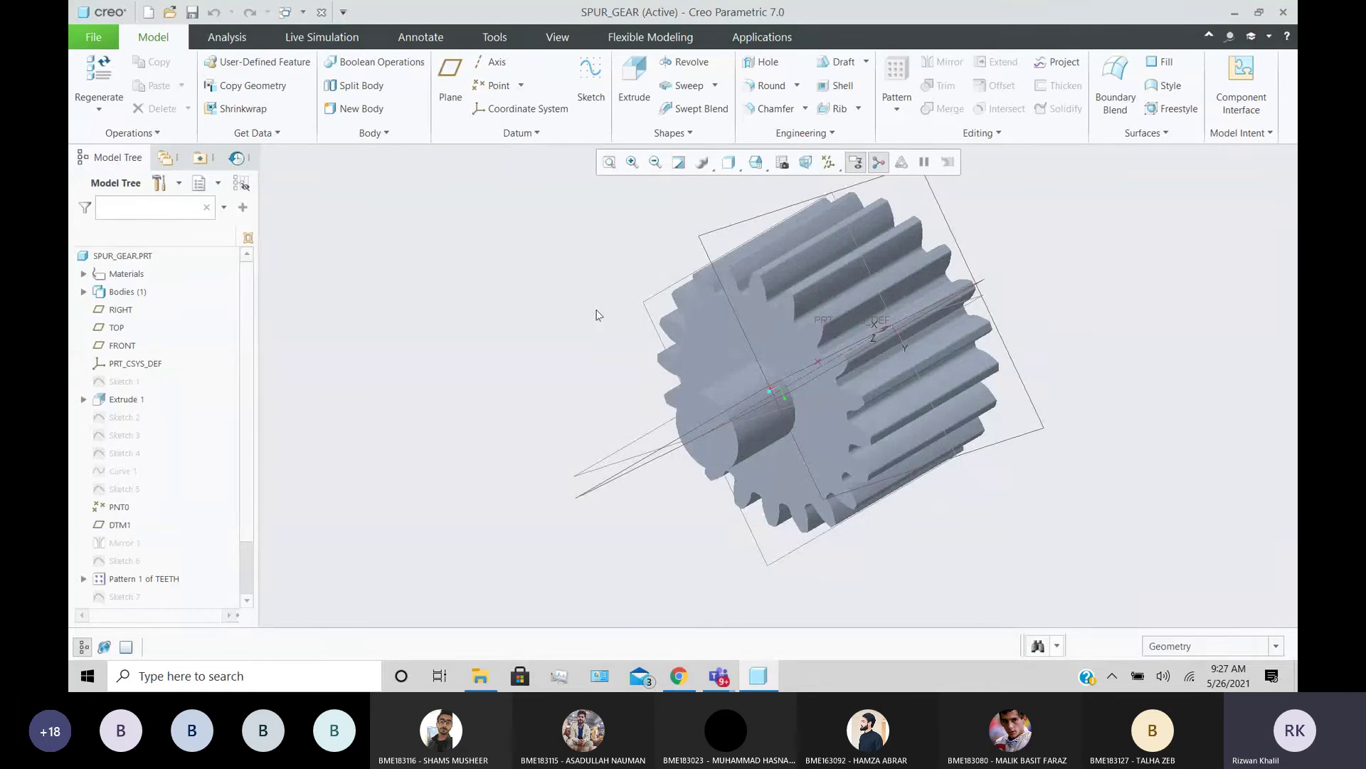
- Examine the reopened gear's teeth, end face and projecting shaft from several angles
middle_click_drag(597, 314, 606, 285)
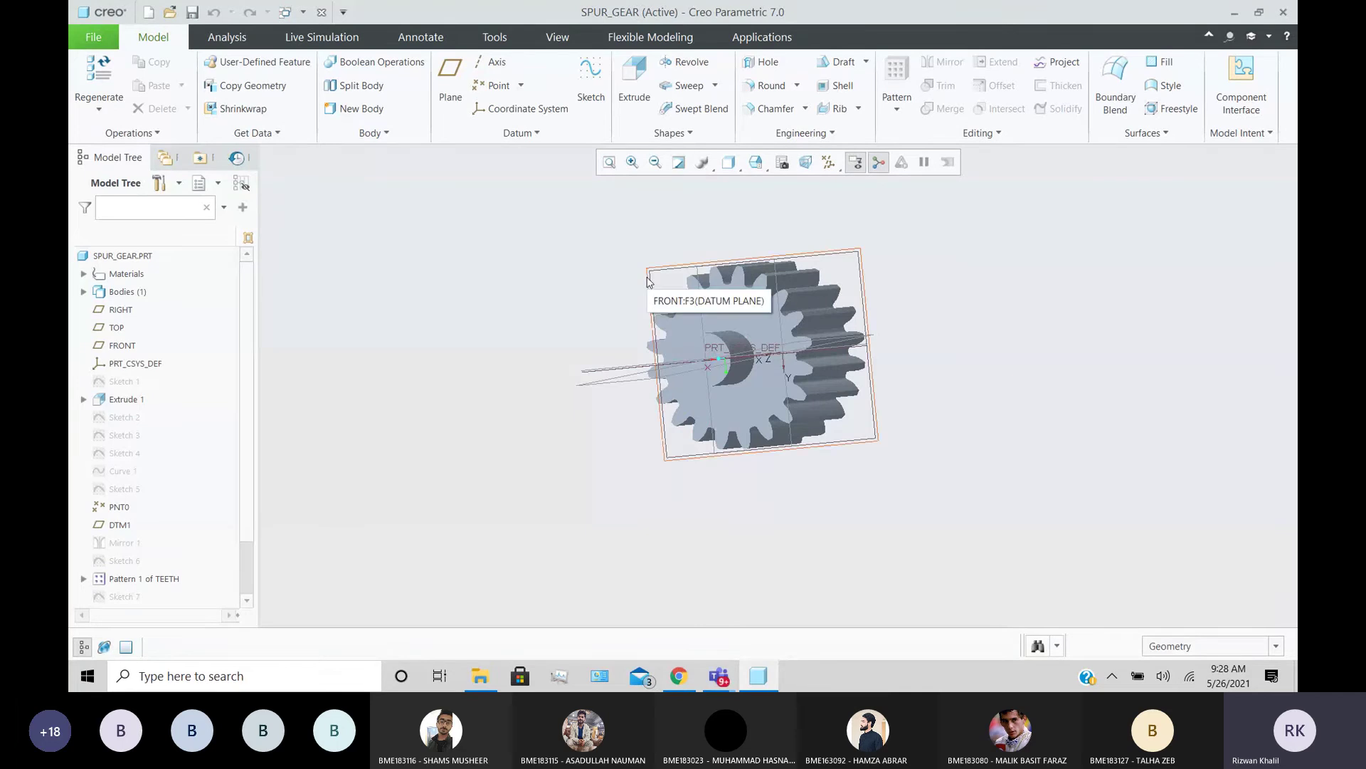
scroll(642, 289, "up", 2)
middle_click_drag(1027, 290, 998, 264)
scroll(997, 264, "up", 2)
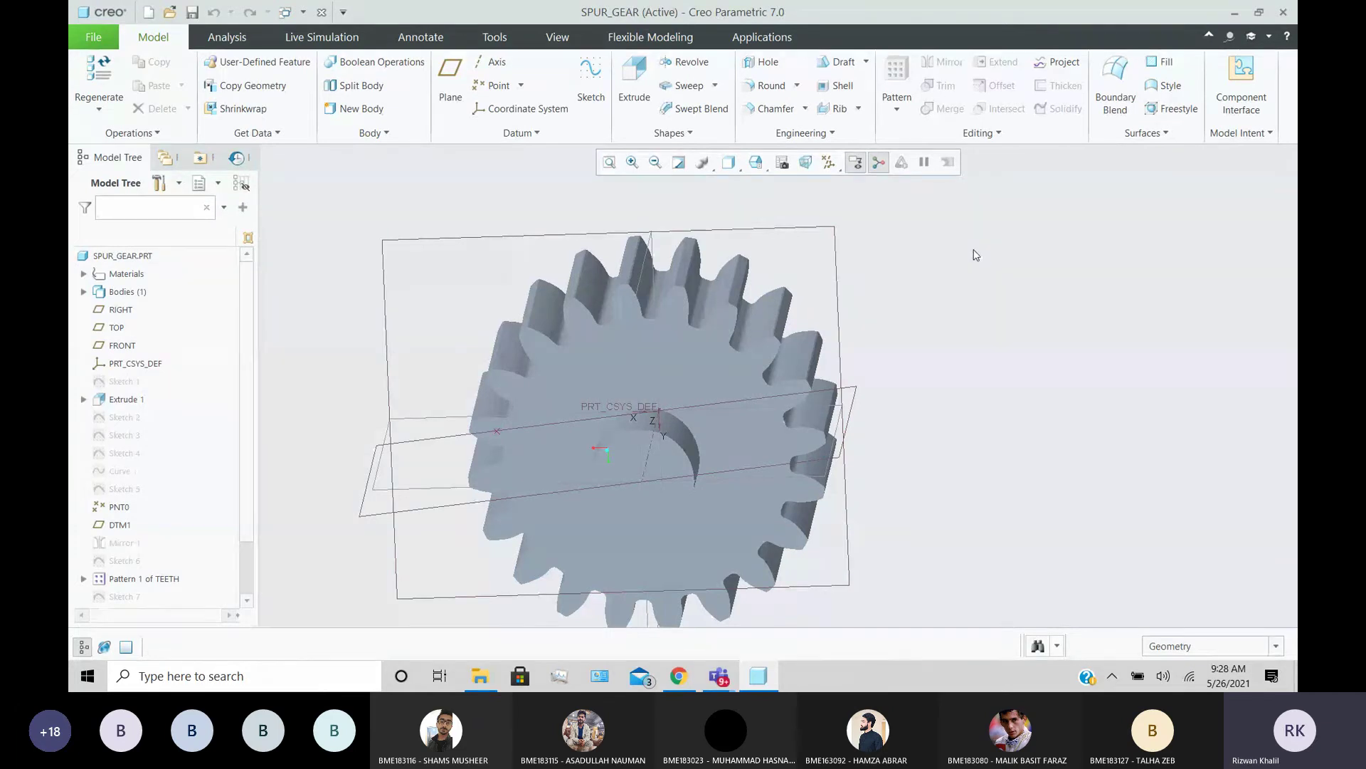
scroll(976, 255, "up", 3)
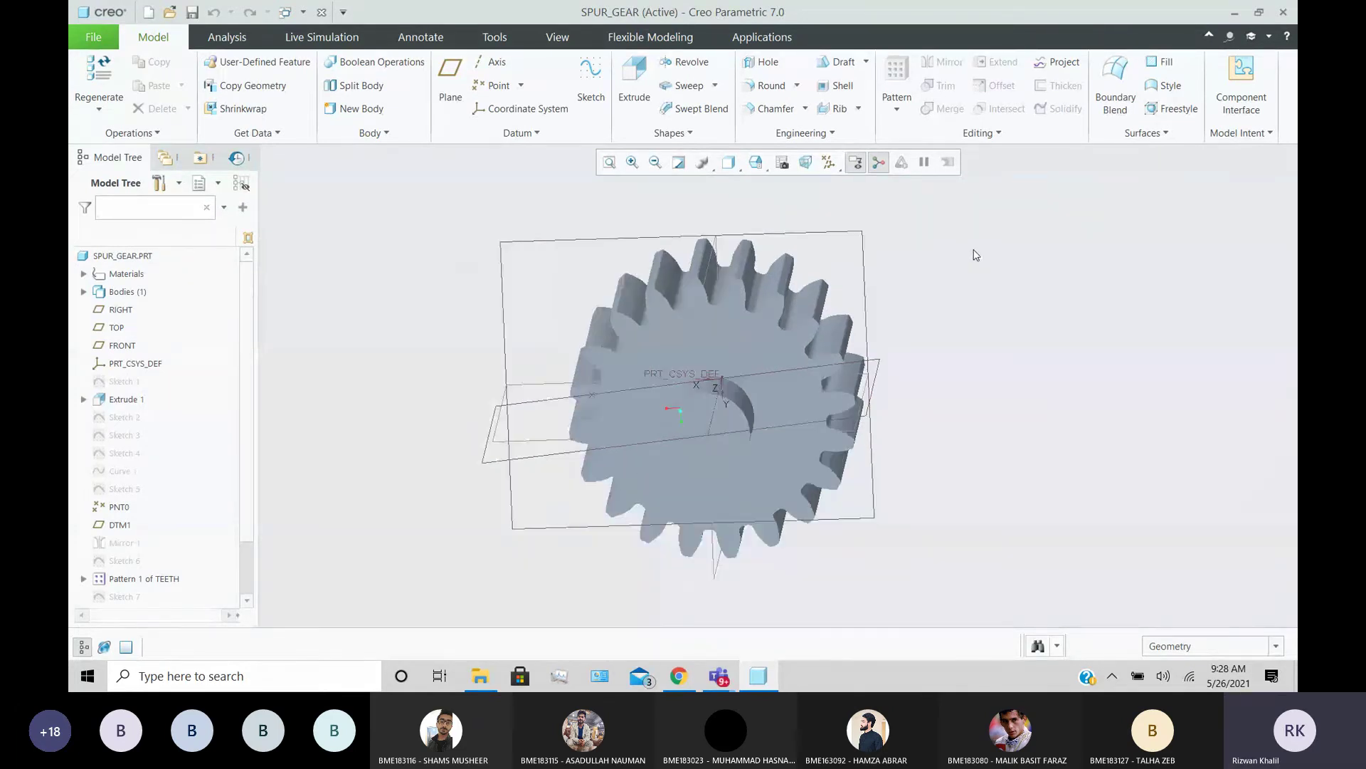
scroll(959, 282, "down", 2)
middle_click_drag(959, 282, 919, 279)
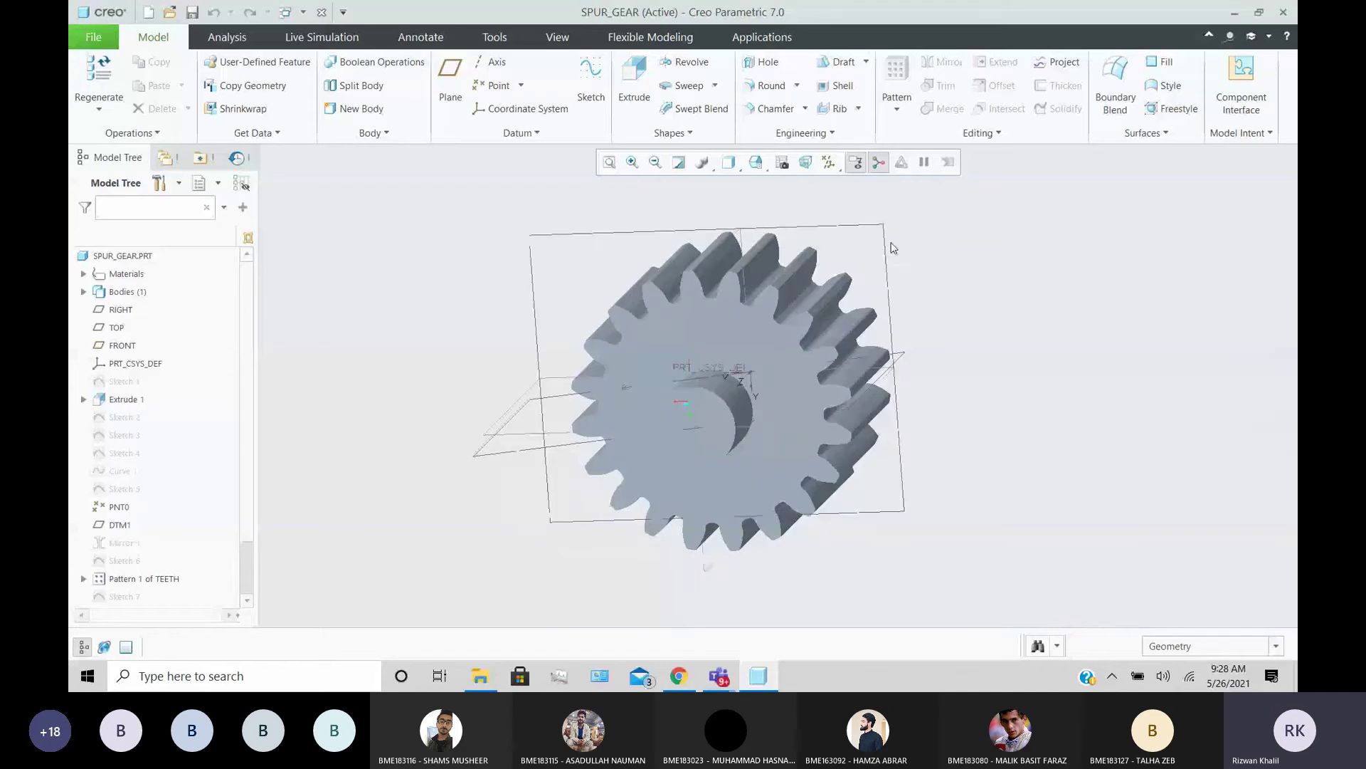
- Hide all datum features, including planes, axes, points and coordinate systems, in the gear model's display
left_click(830, 163)
left_click(816, 184)
left_click(920, 329)
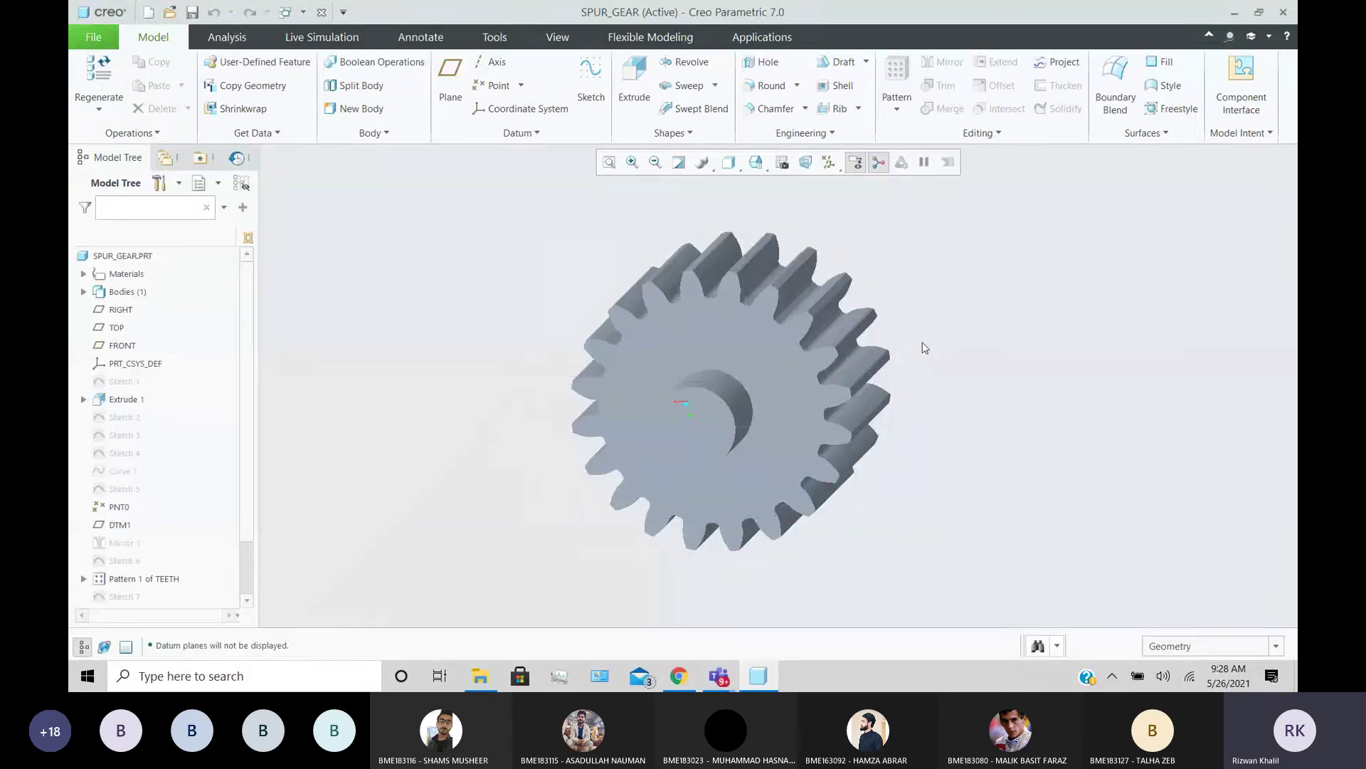
mouse_move(921, 345)
middle_mouse_down()
mouse_move(909, 339)
mouse_move(1023, 333)
mouse_move(1016, 394)
mouse_move(929, 396)
mouse_move(735, 356)
middle_mouse_up()
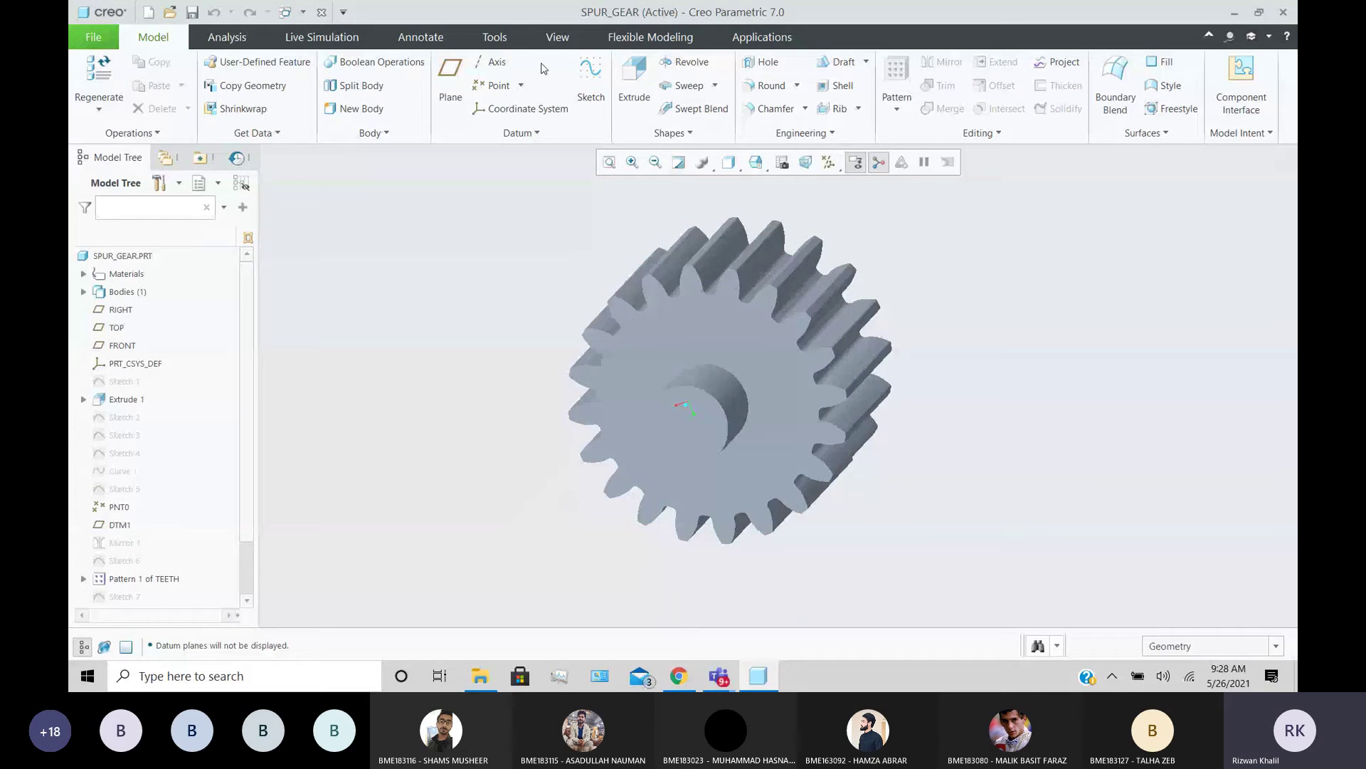
- Review the spur gear's parameters, such as pressure angle, module, number of teeth and face width, leaving them unedited
left_click(494, 37)
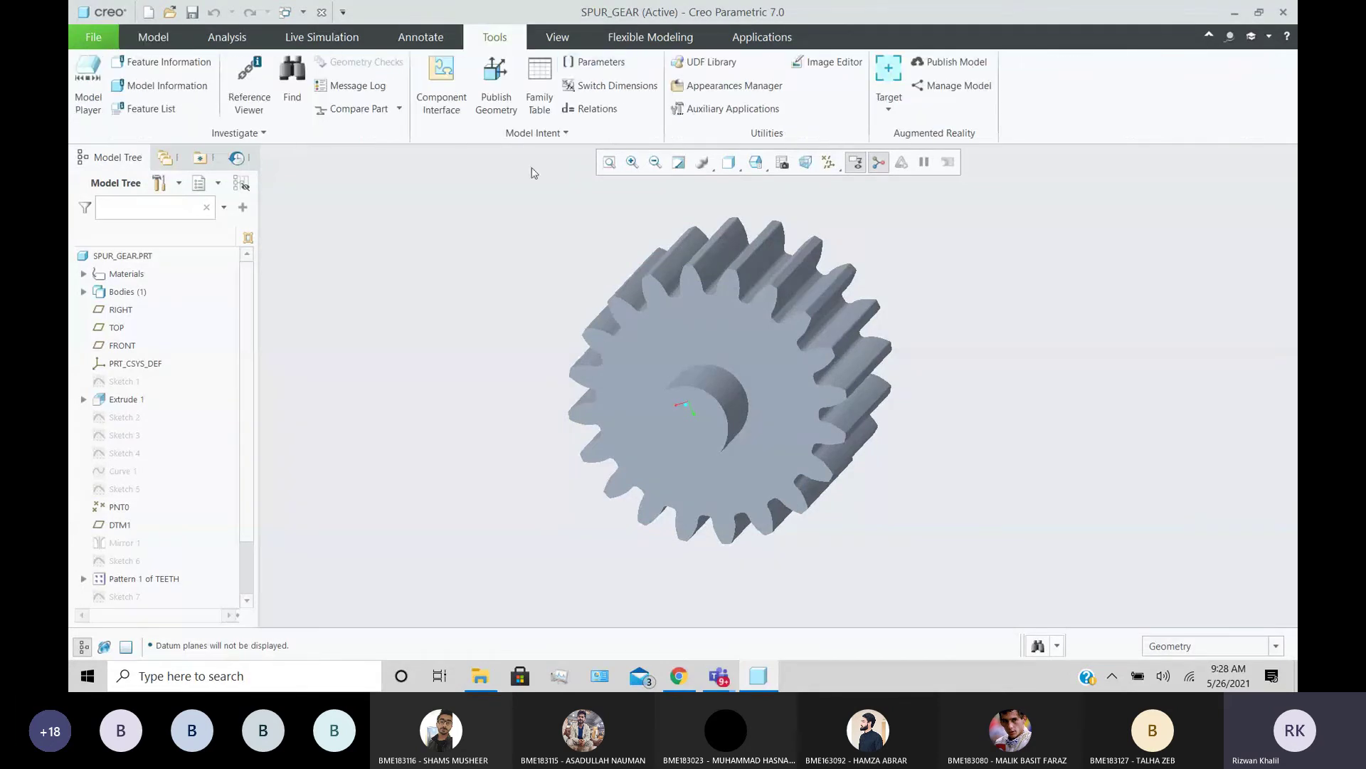
left_click(598, 62)
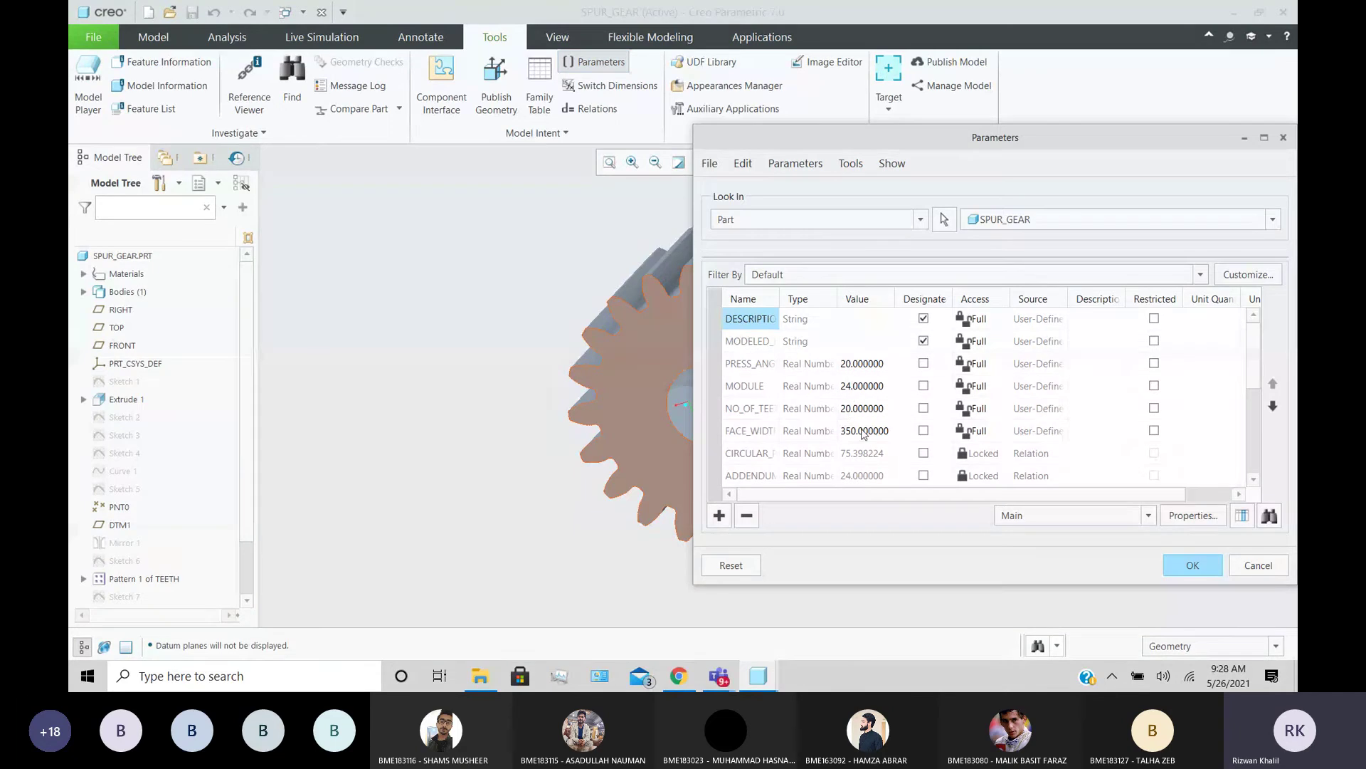
left_click(1176, 562)
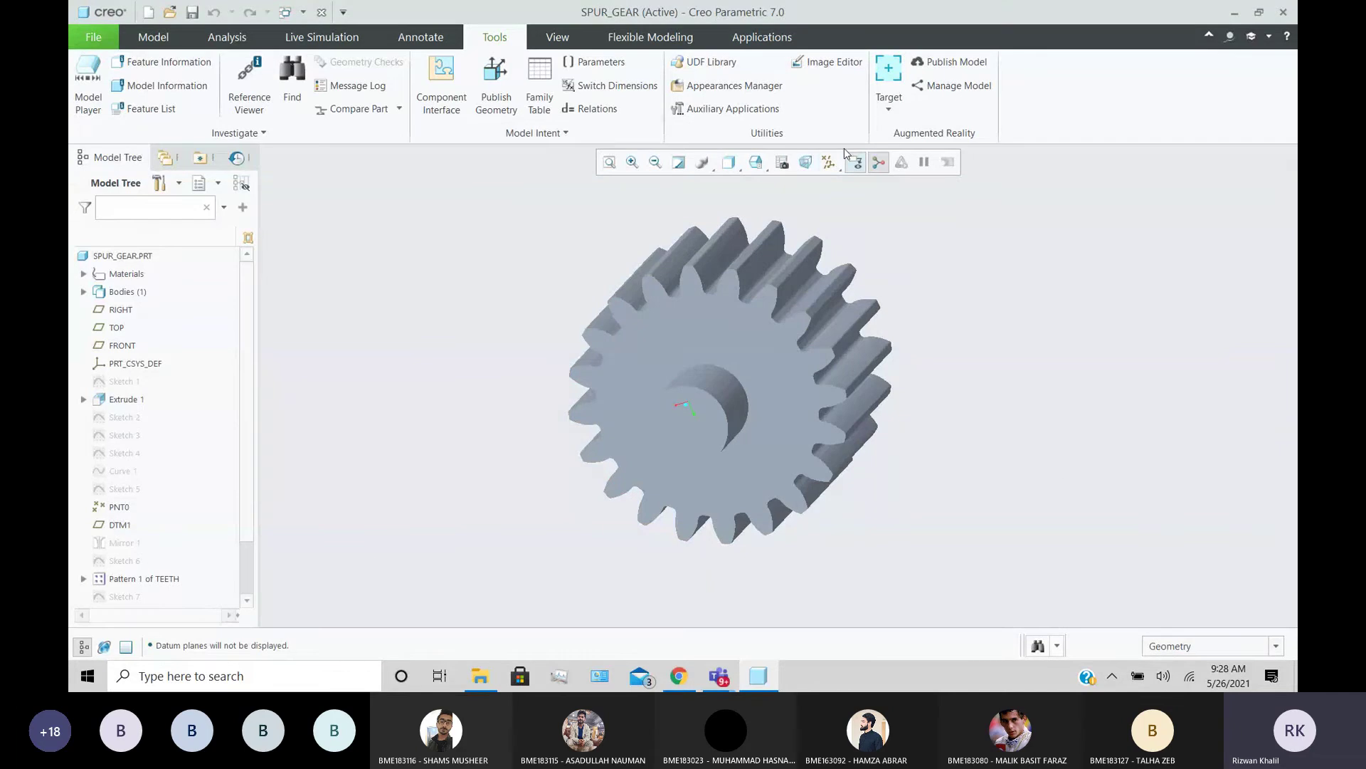
- Verify the spur gear's relations, review the equations from circular_pitch to d1, and close the Relations dialog
left_click(605, 107)
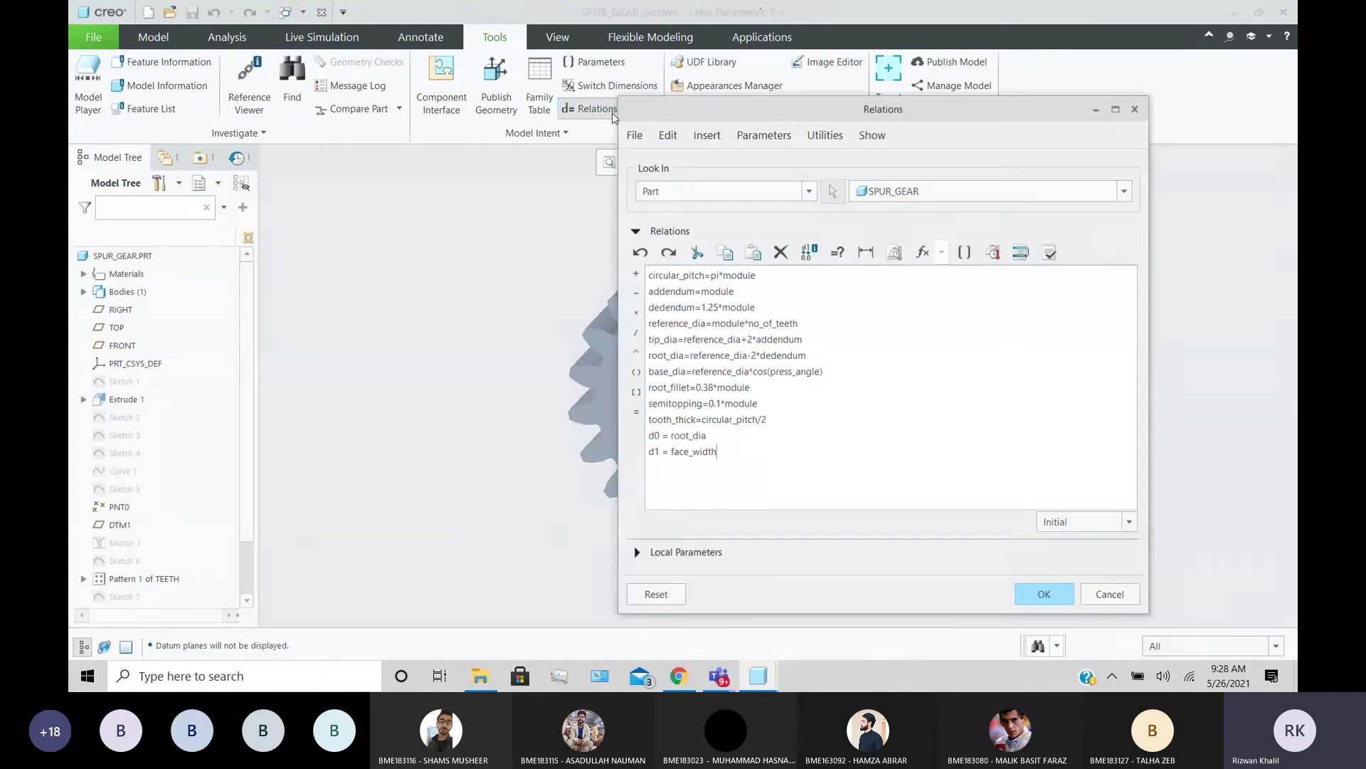
left_click(1048, 253)
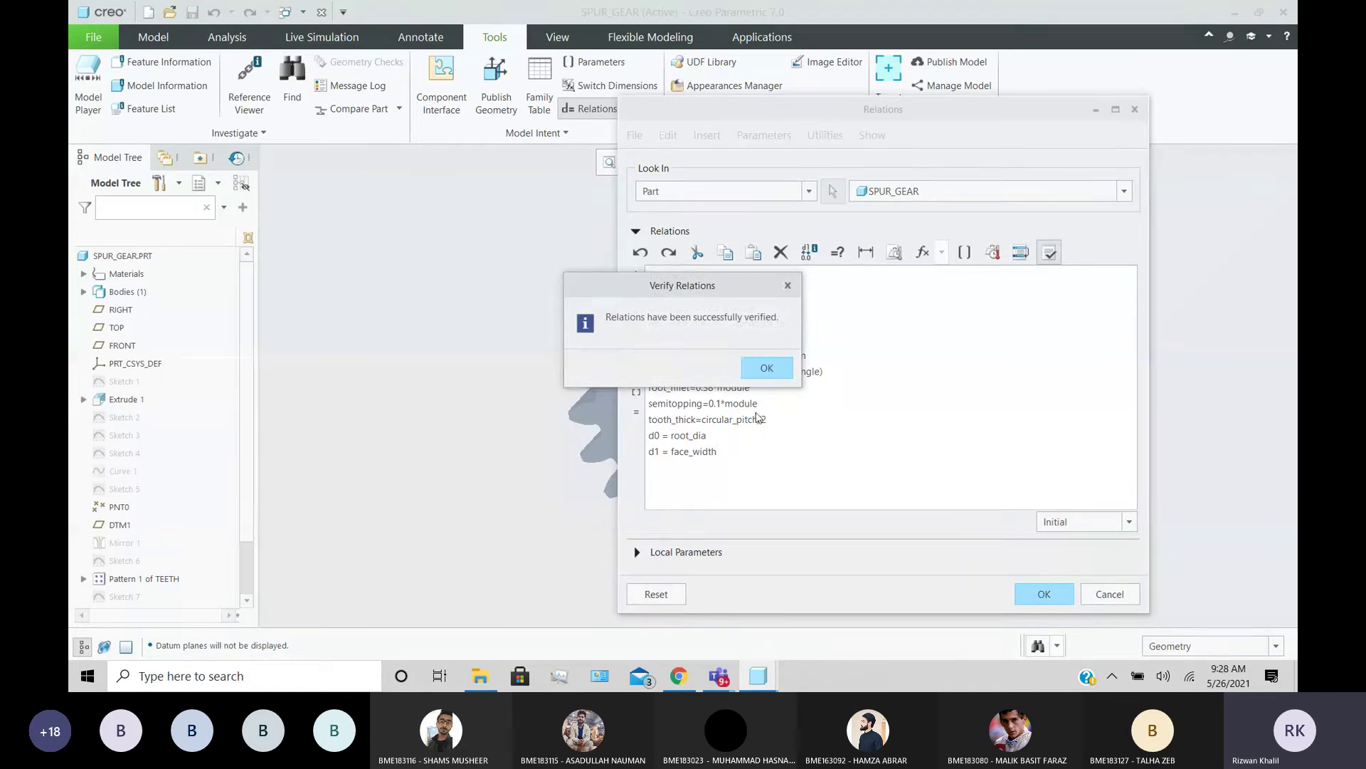
left_click(766, 367)
left_click_drag(649, 275, 783, 458)
left_click(783, 458)
left_click(1059, 596)
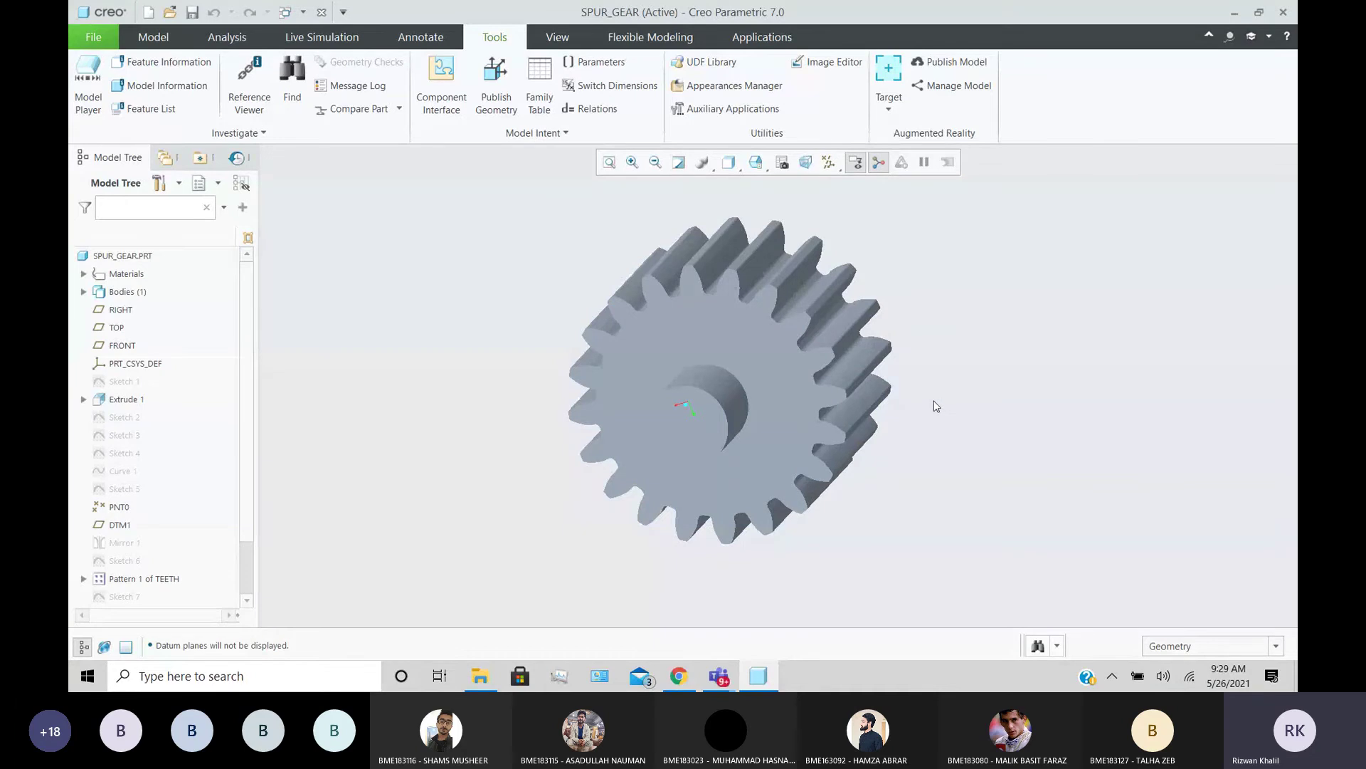
scroll(937, 405, "up", 2)
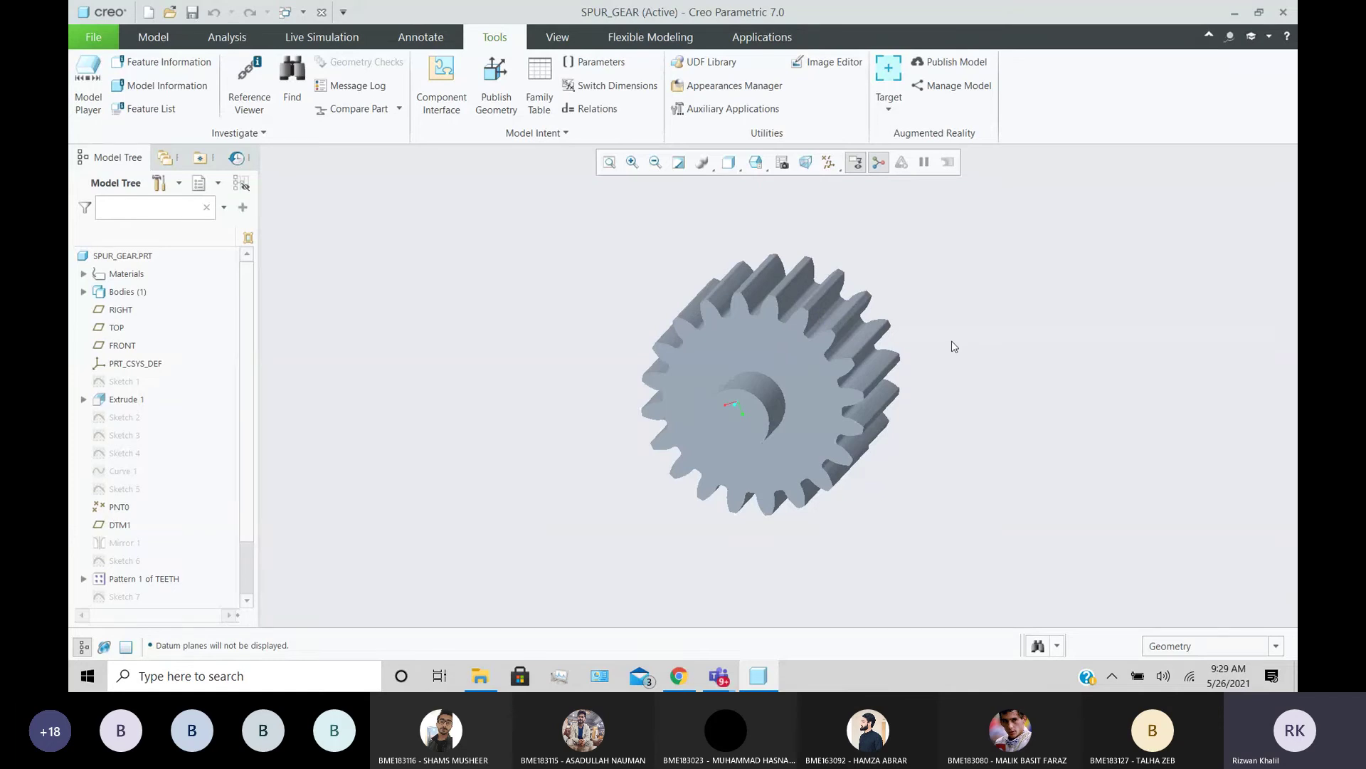
middle_click_drag(955, 346, 927, 353)
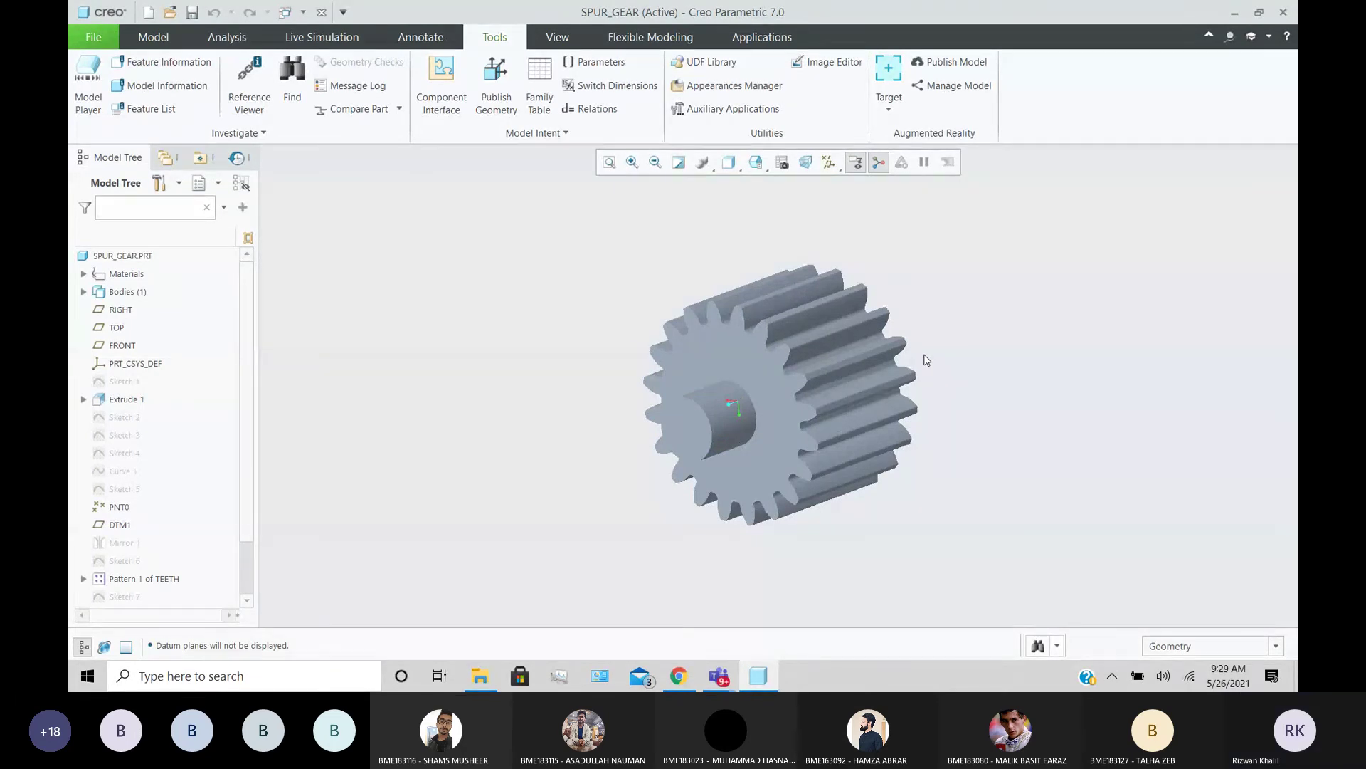
scroll(927, 360, "down", 2)
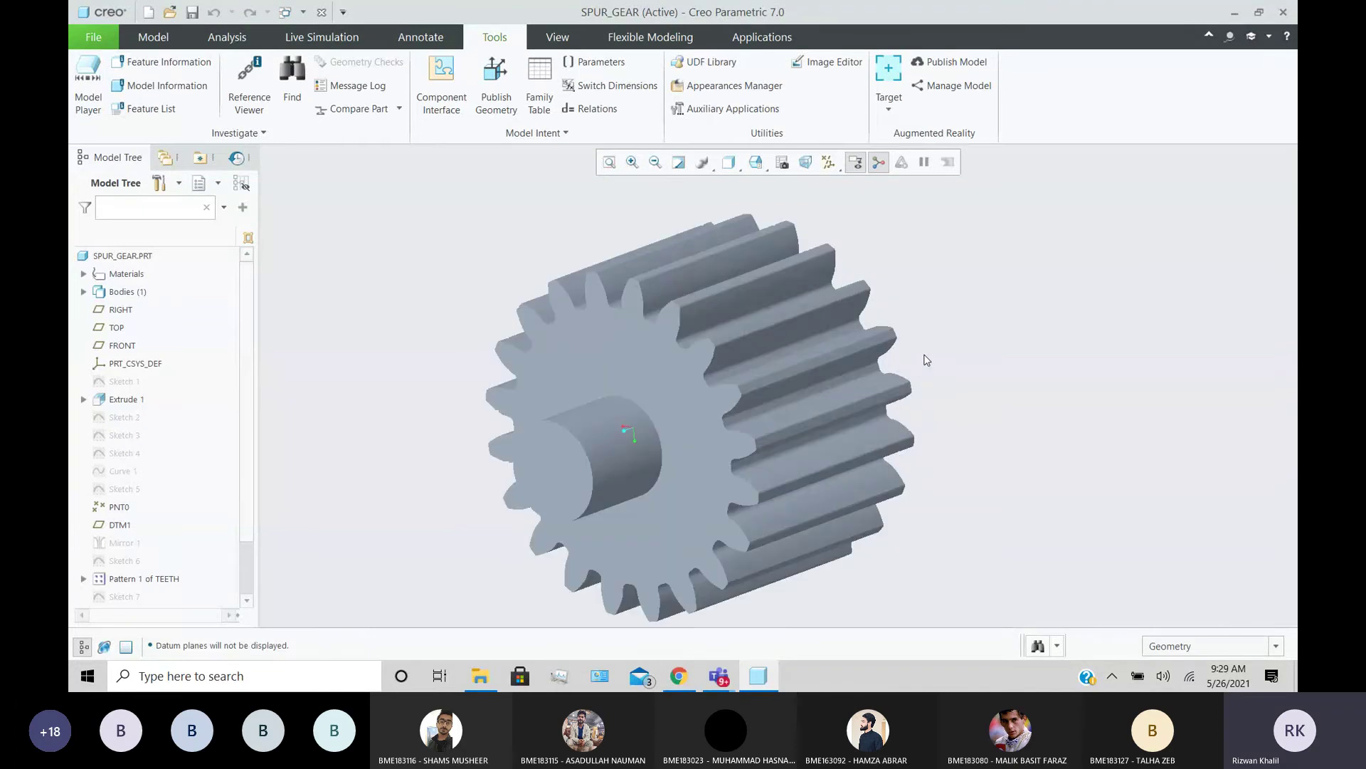
scroll(927, 360, "up", 3)
middle_click_drag(927, 360, 991, 388)
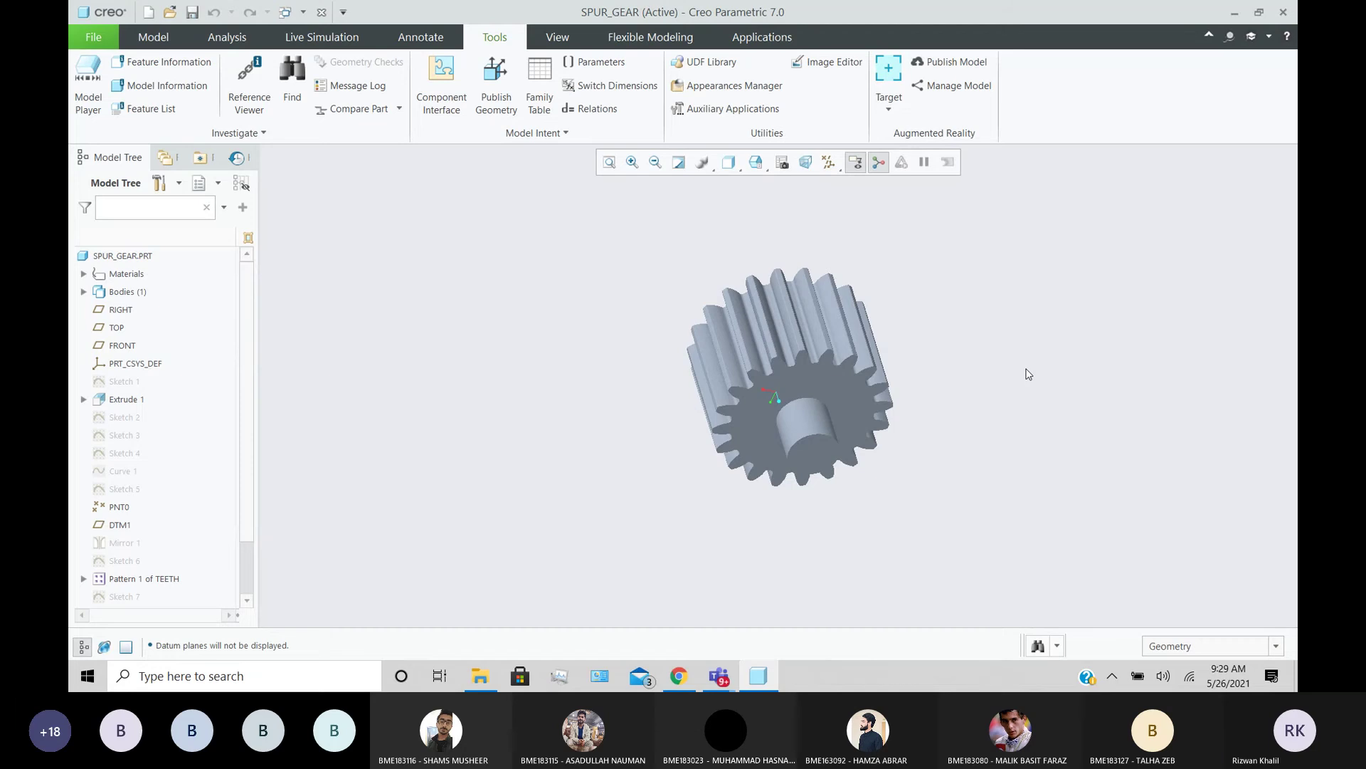
- Minimize the Creo Parametric and File Explorer windows and refresh the desktop
left_click(1235, 13)
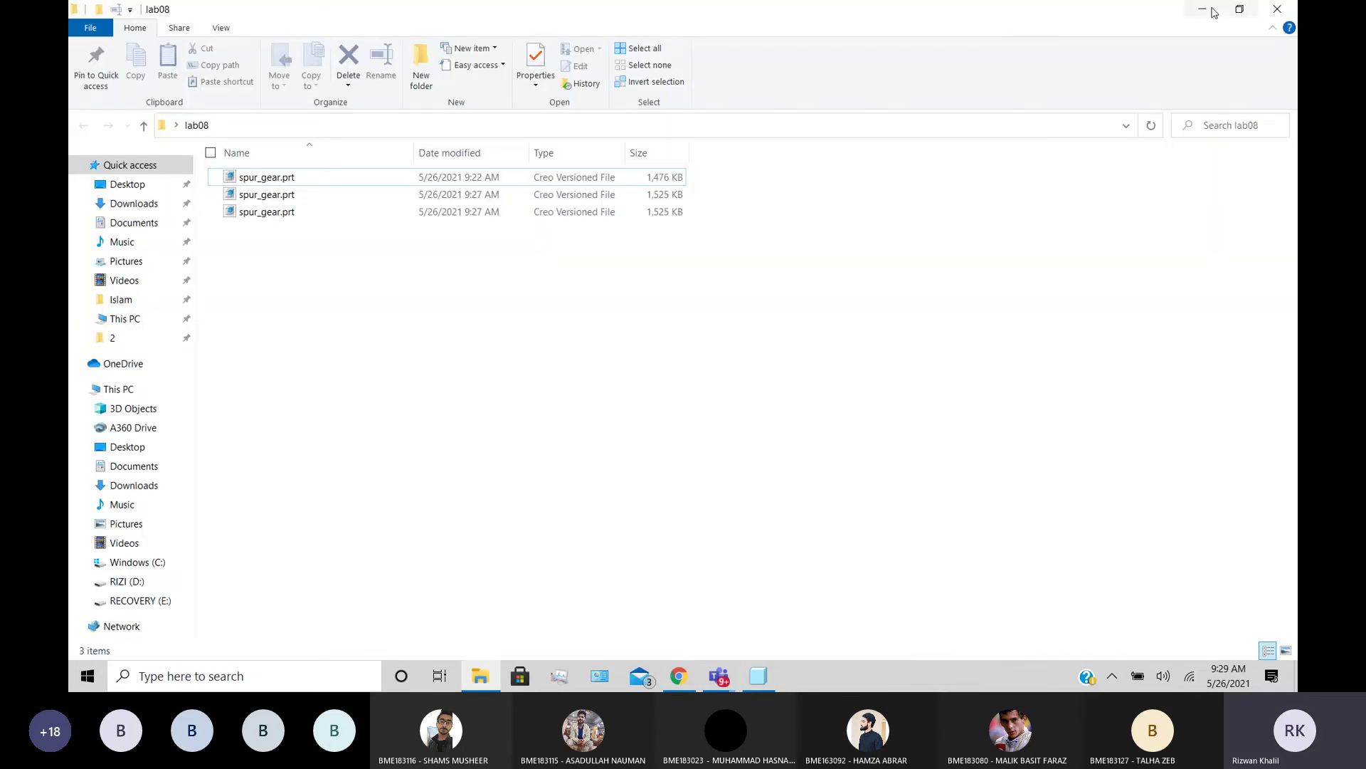
left_click(1236, 13)
right_click(708, 331)
right_click(775, 280)
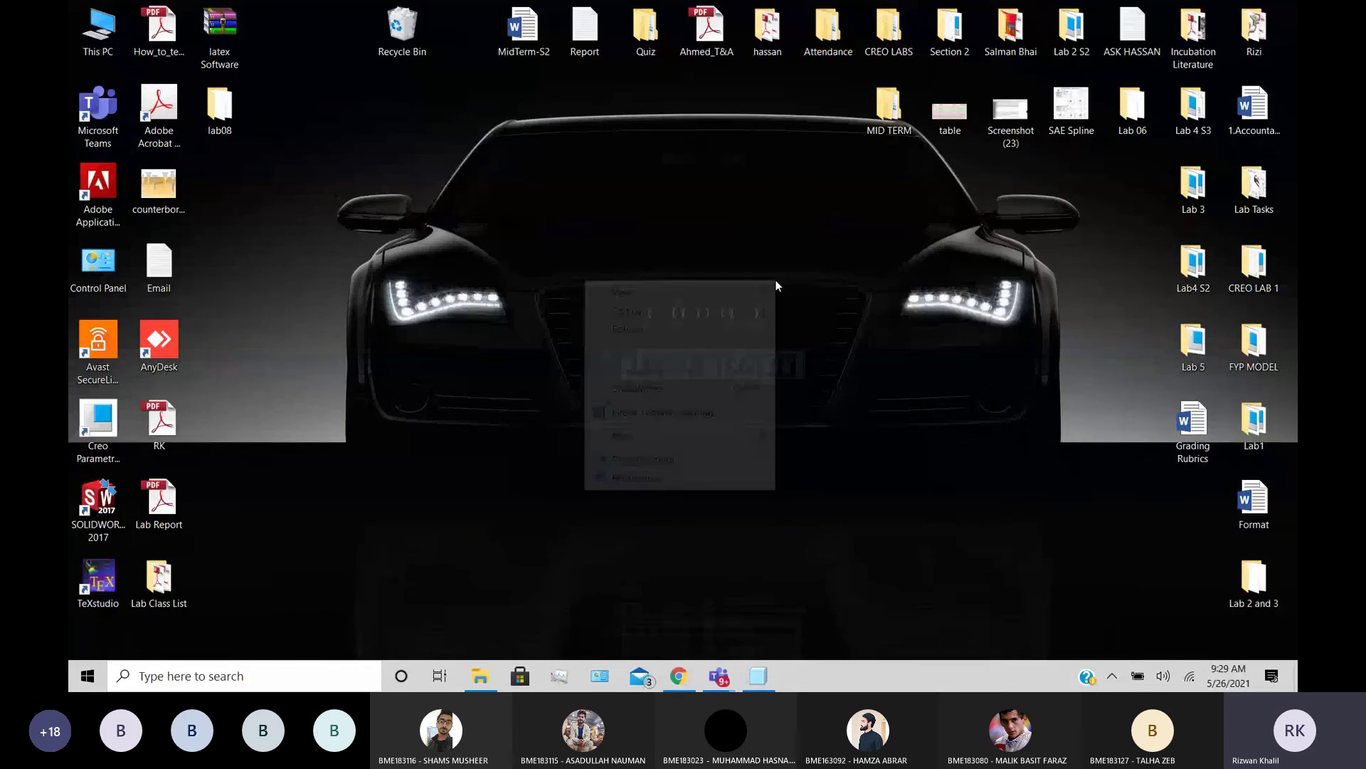
left_click(771, 329)
right_click(792, 270)
left_click(785, 320)
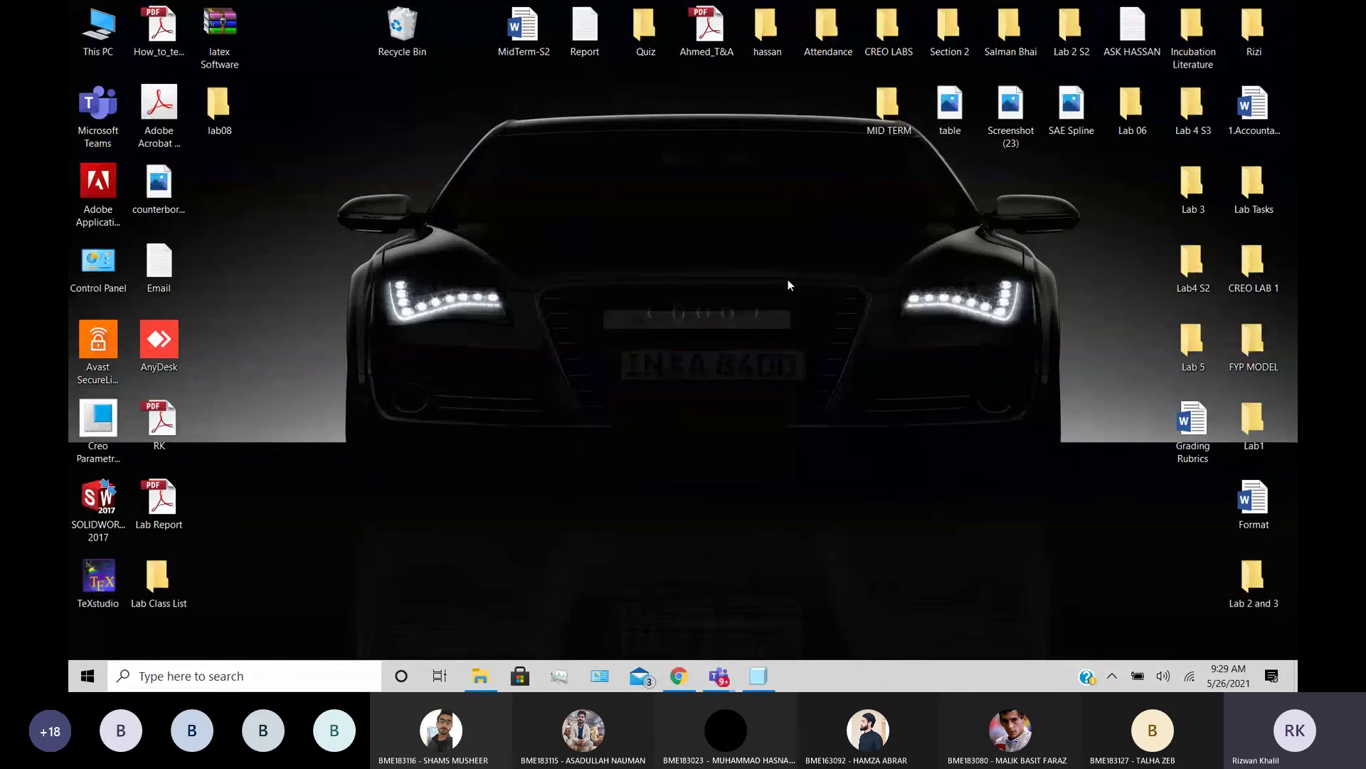
right_click(787, 280)
left_click(777, 329)
right_click(778, 288)
left_click(761, 338)
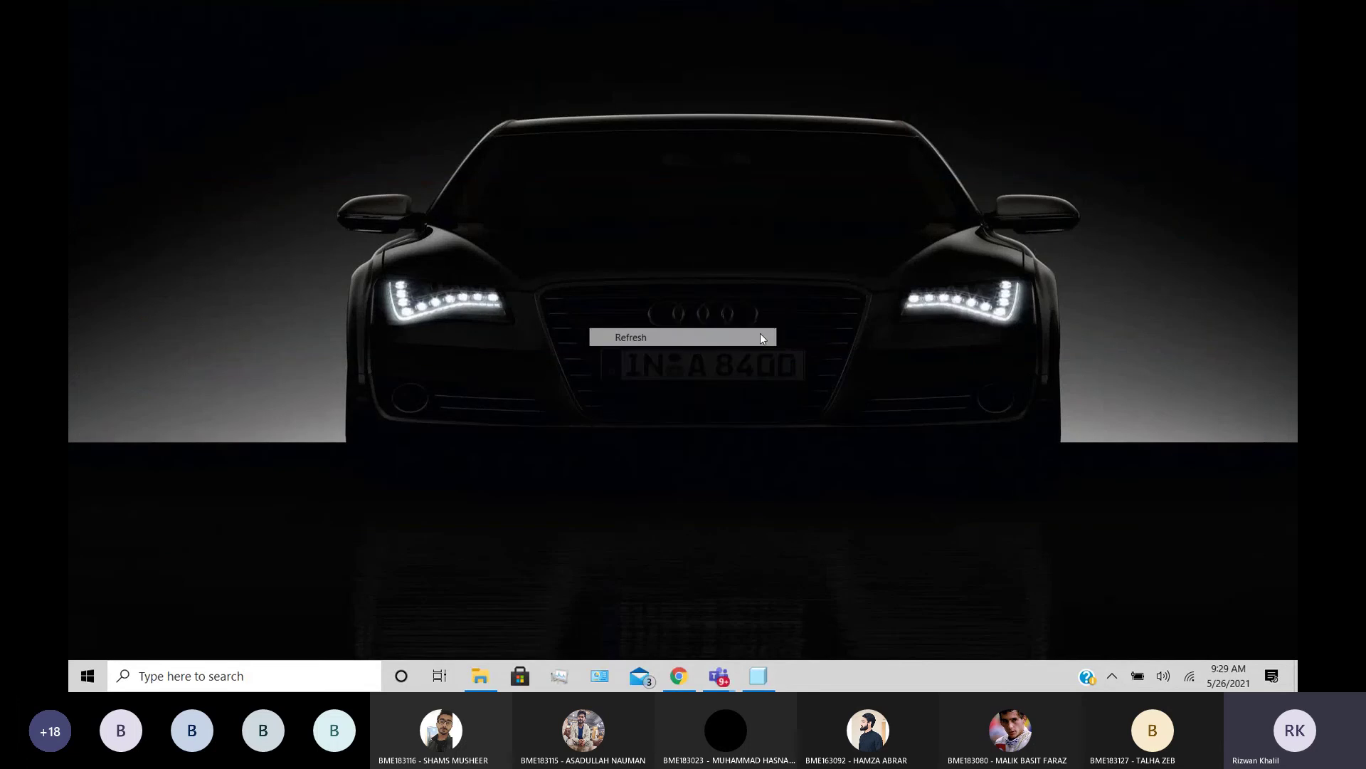
right_click(788, 267)
left_click(768, 315)
- Switch to the CAD Lab 08 meeting in Microsoft Teams and download its attendance list
left_click(719, 676)
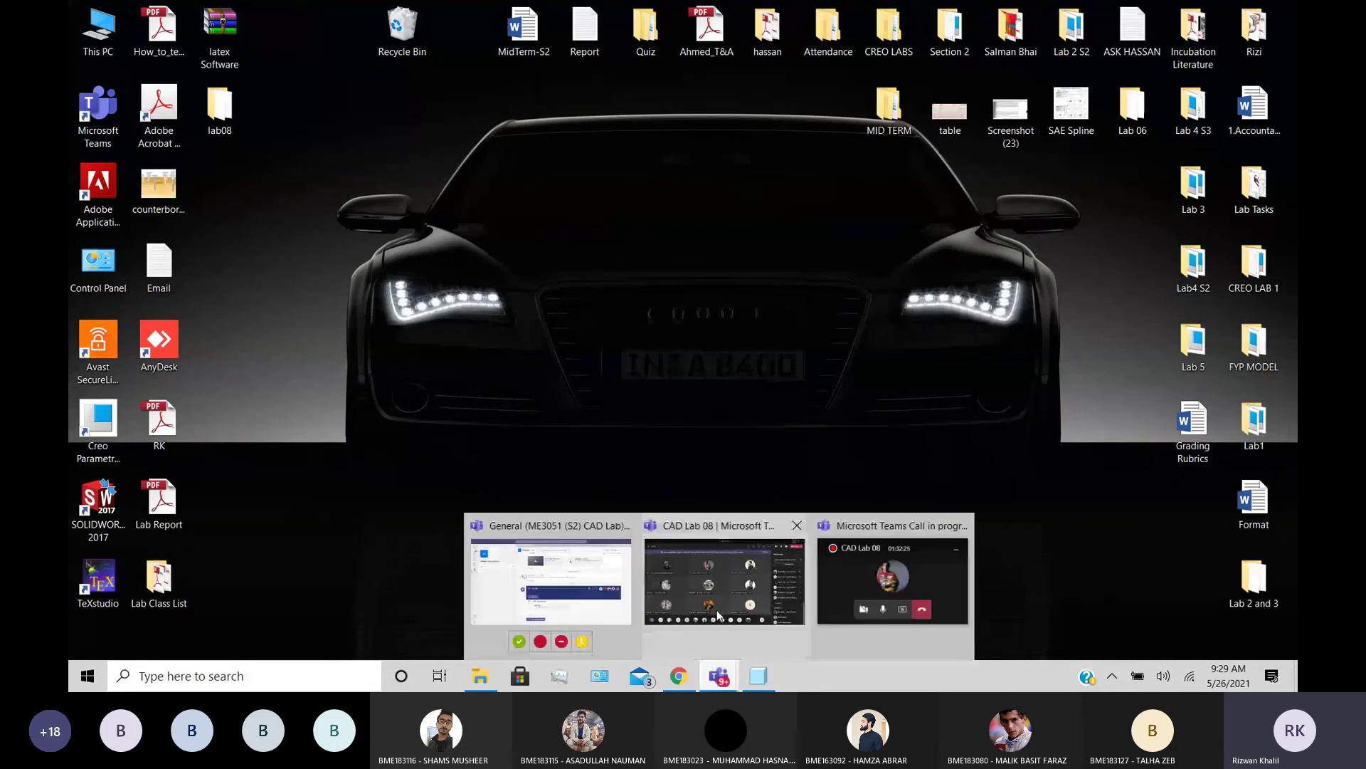
left_click(718, 616)
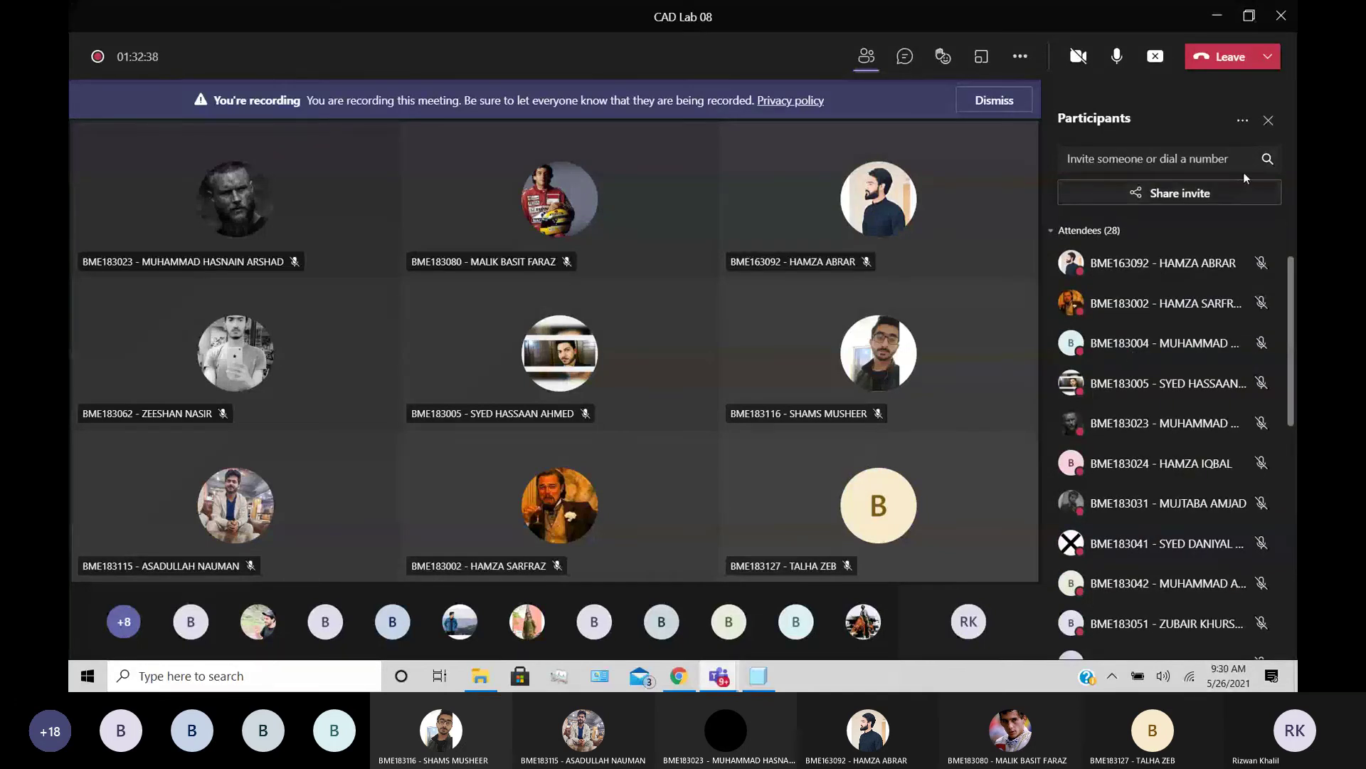
left_click(1243, 121)
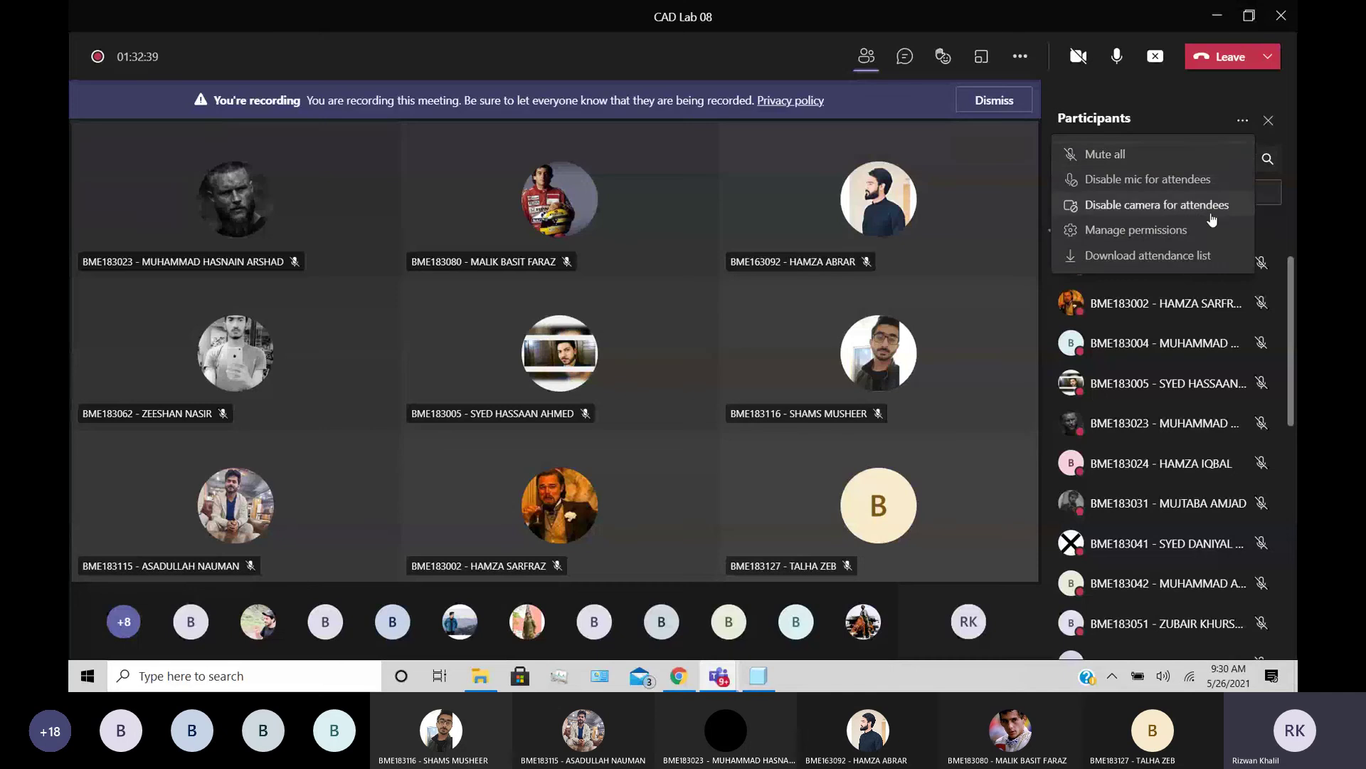
left_click(1185, 265)
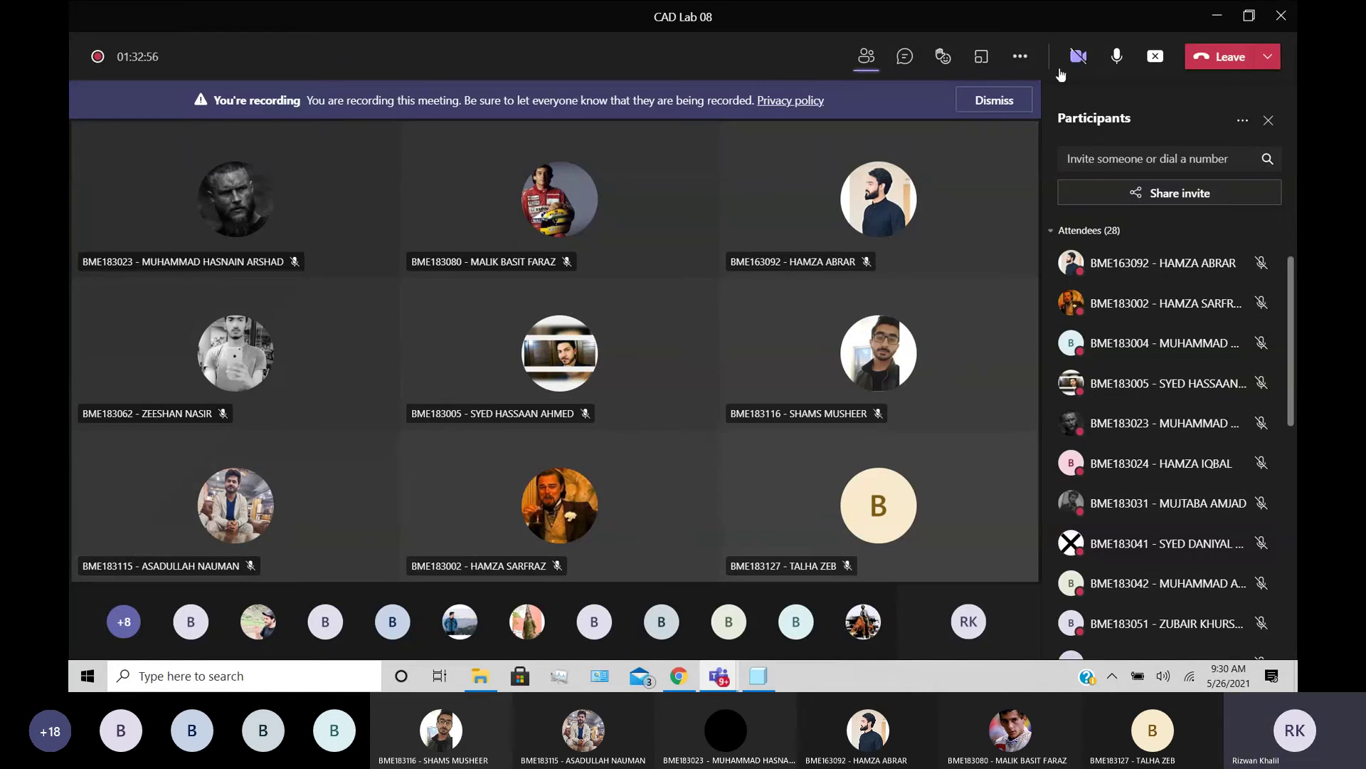
- Look over the meeting's participants and open the list of further meeting actions
mouse_move(1062, 74)
scroll(1238, 318, "up", 2)
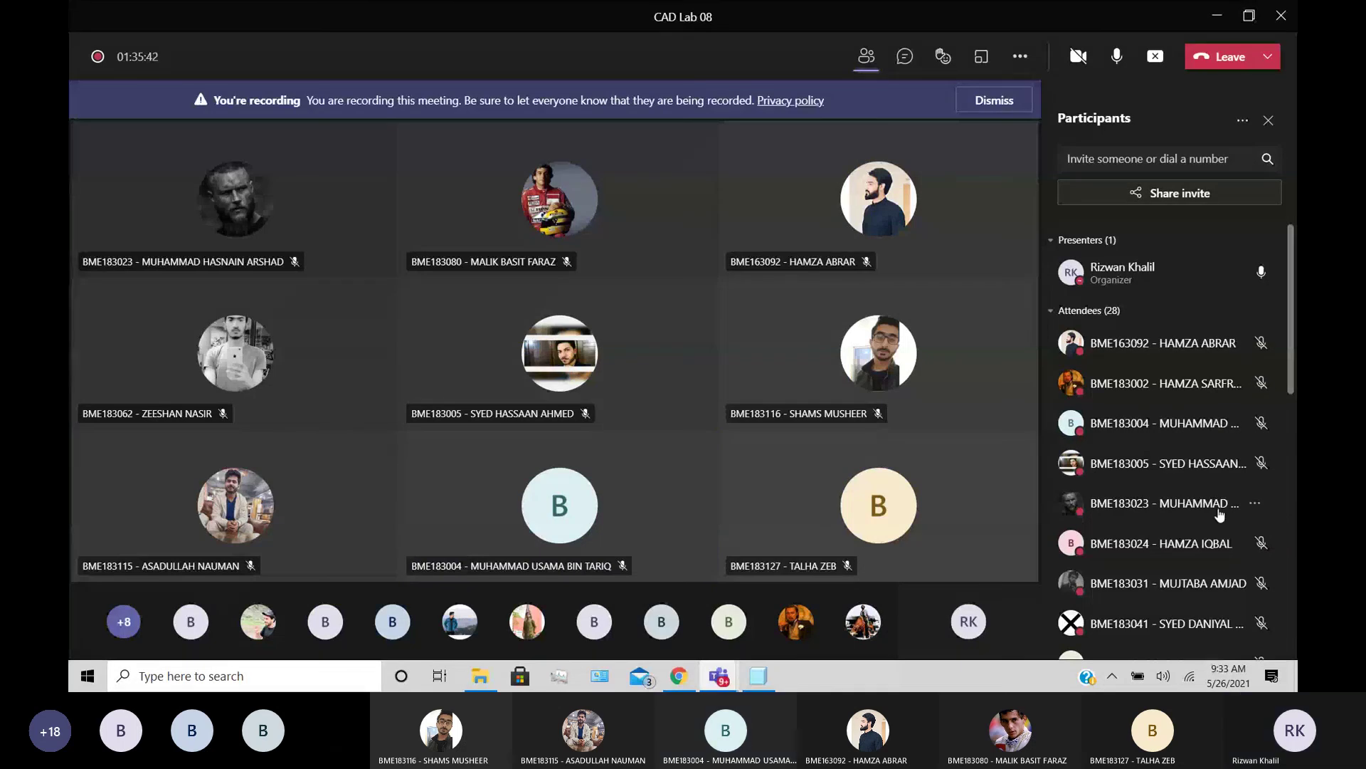
scroll(1210, 455, "down", 2)
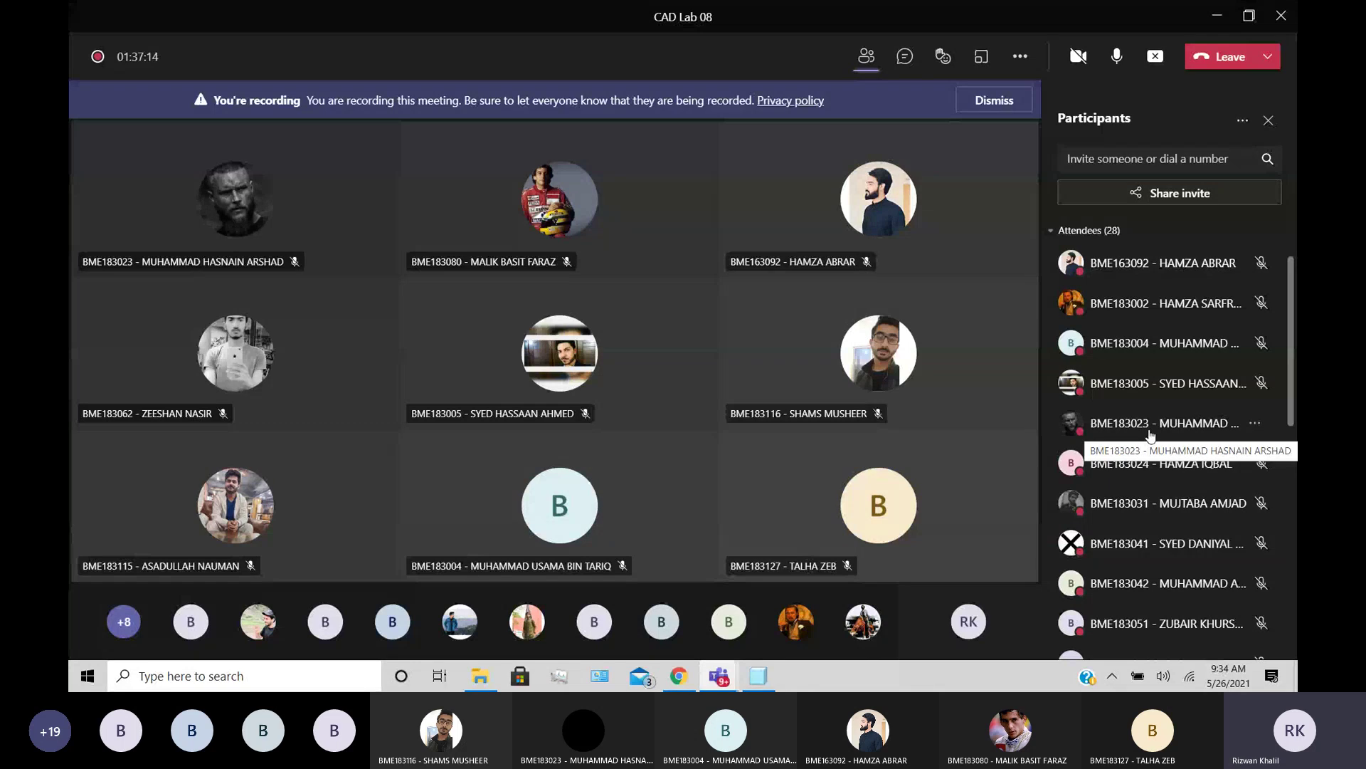
left_click(1020, 57)
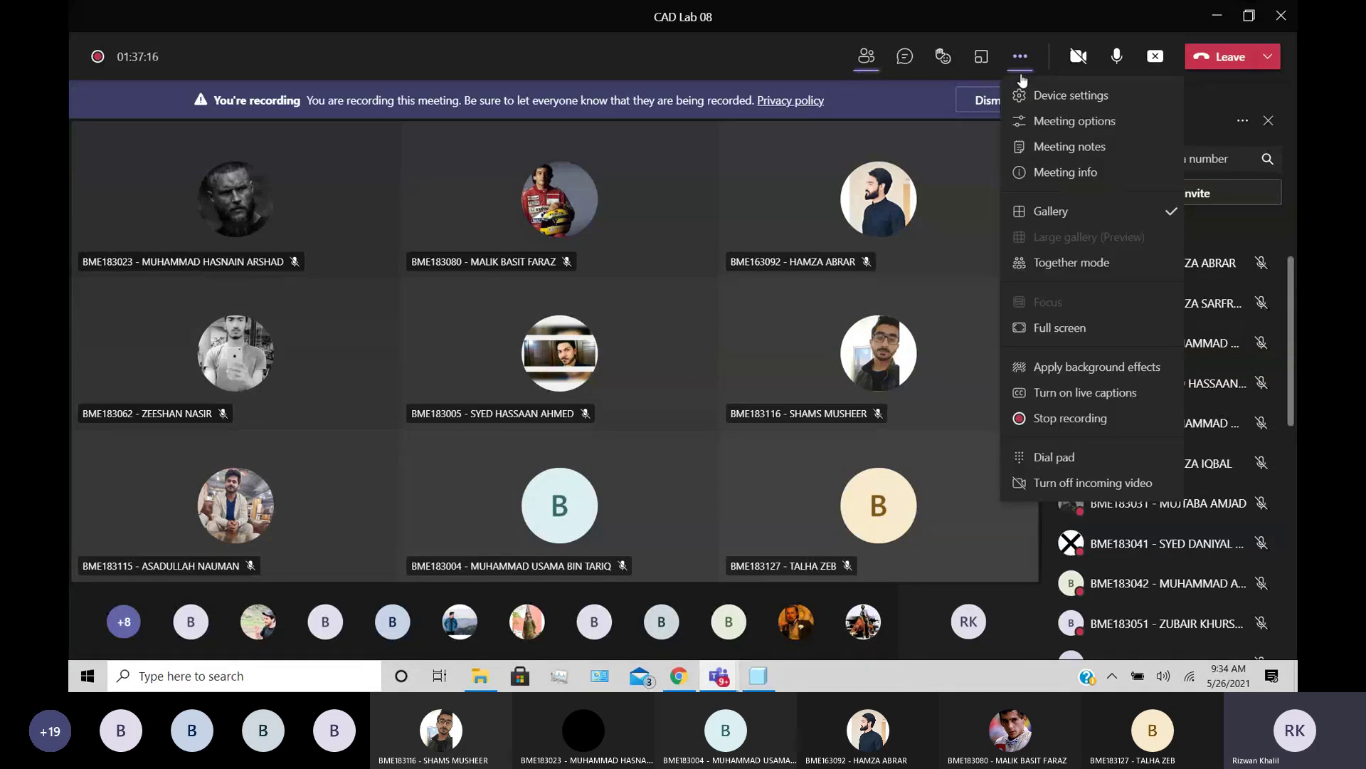